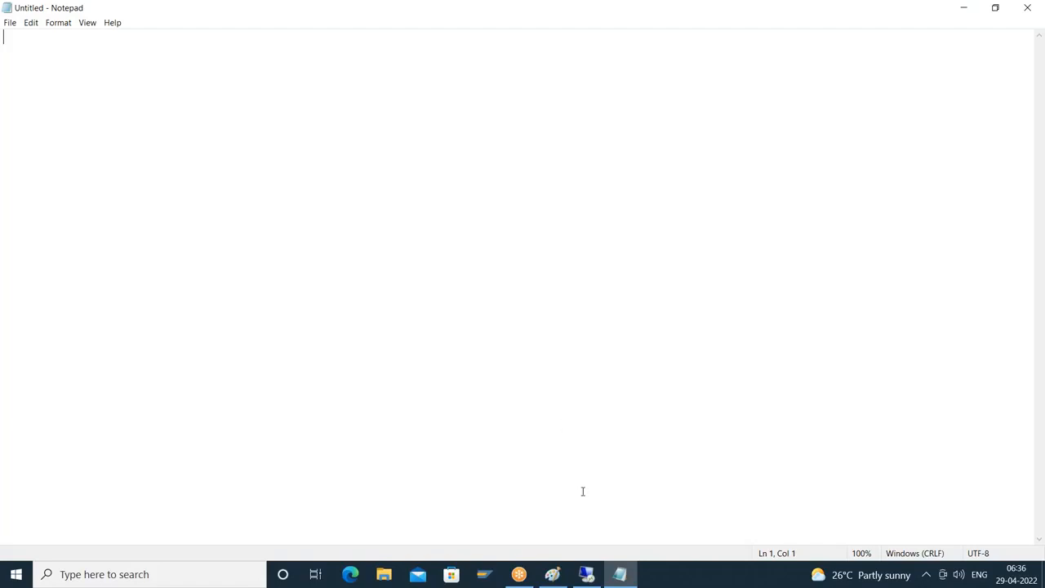
{"action": "left_click", "coordinate": [587, 574]}
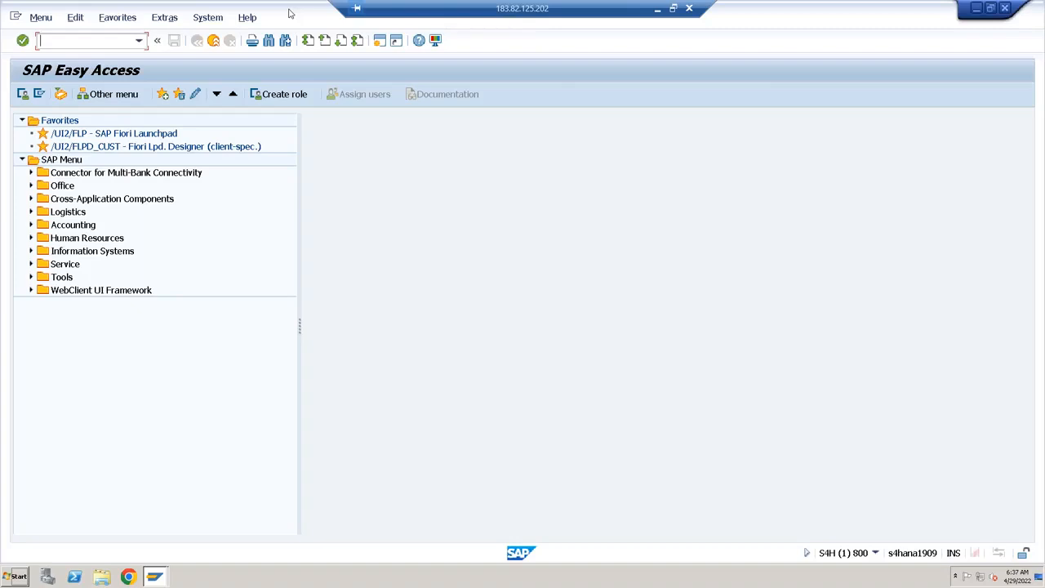
{"action": "left_click", "coordinate": [654, 13]}
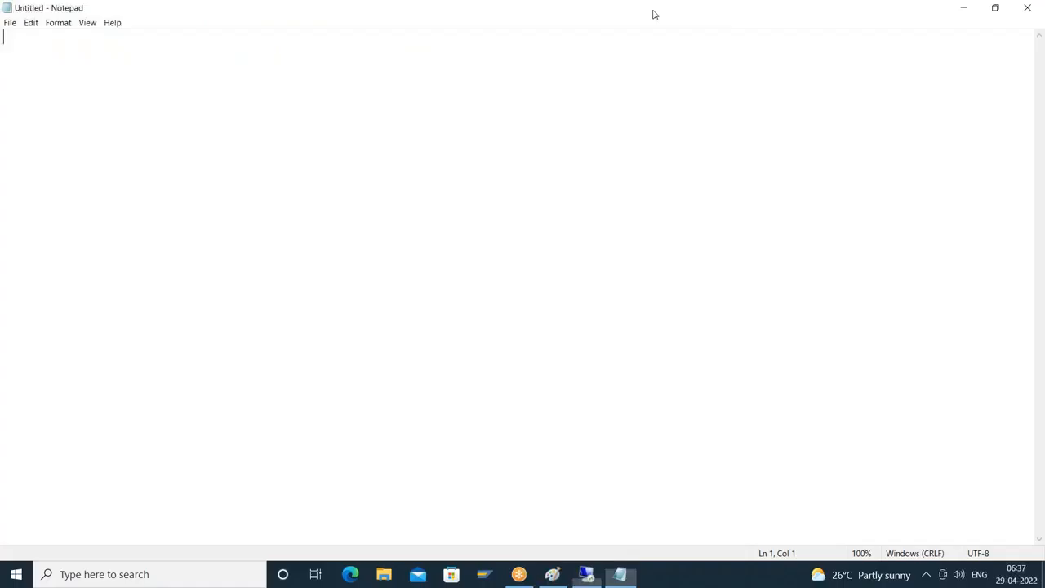
Switch to the Paint mockup and add a bold "person :" label under Time in the sales document box.
{"action": "left_click", "coordinate": [544, 578]}
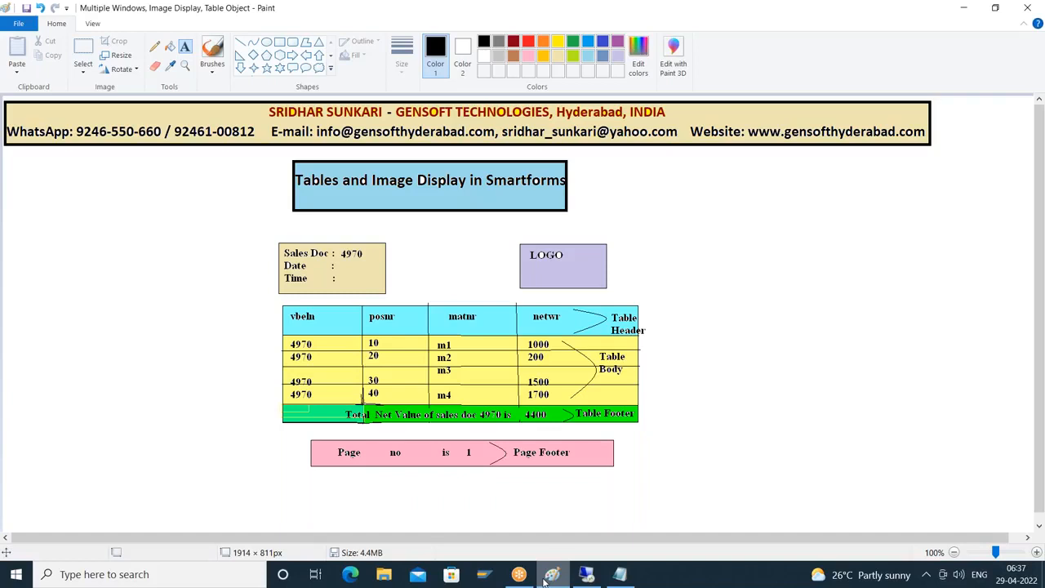
{"action": "left_click", "coordinate": [184, 47]}
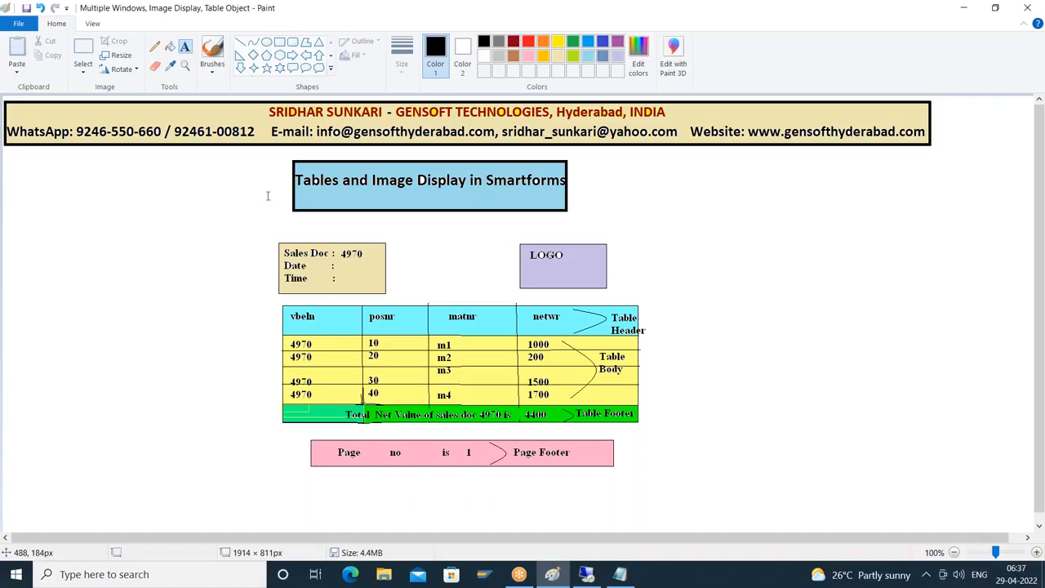
{"action": "left_click_drag", "start_coordinate": [289, 326], "coordinate": [503, 401]}
{"action": "type", "text": "person"}
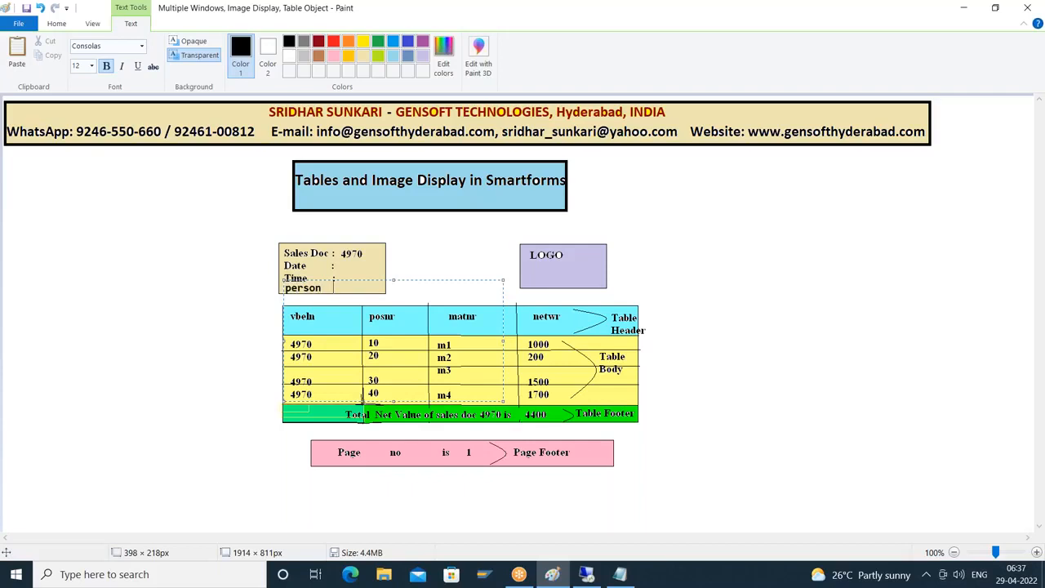
{"action": "type", "text": "  ::"}
{"action": "left_click", "coordinate": [639, 226]}
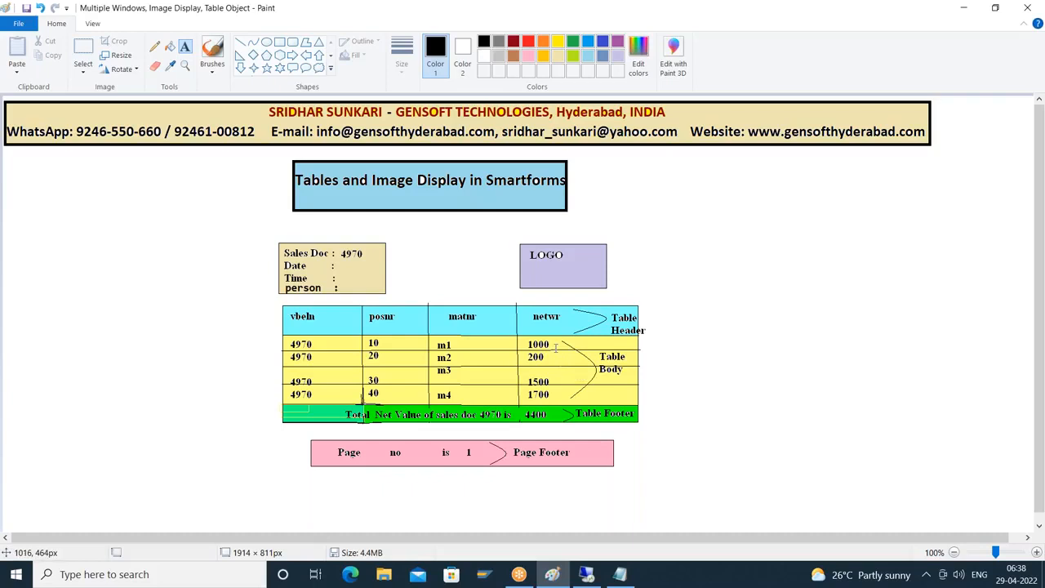
{"action": "left_click_drag", "start_coordinate": [555, 347], "coordinate": [677, 424]}
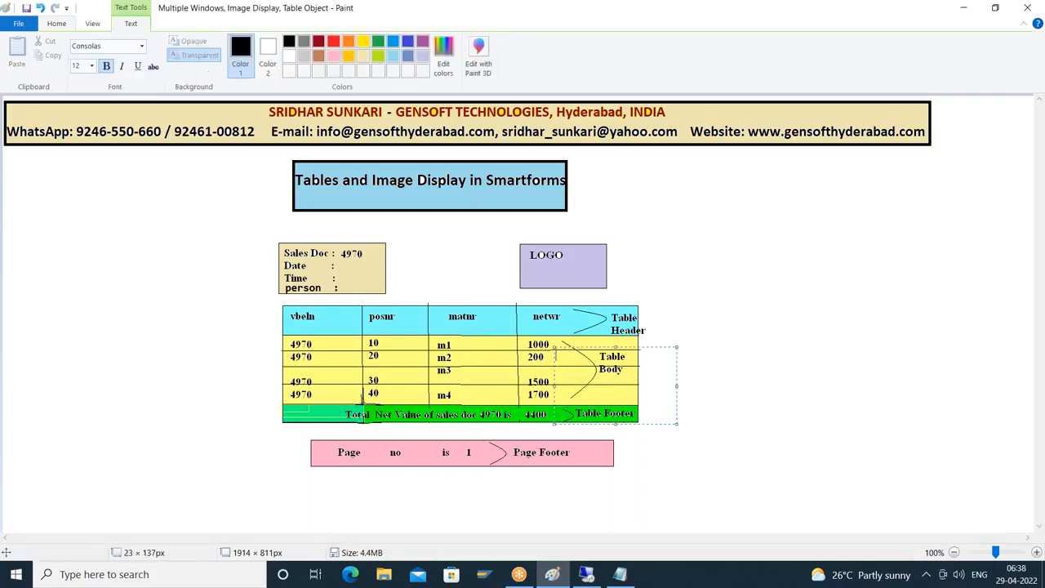
{"action": "left_click", "coordinate": [617, 282]}
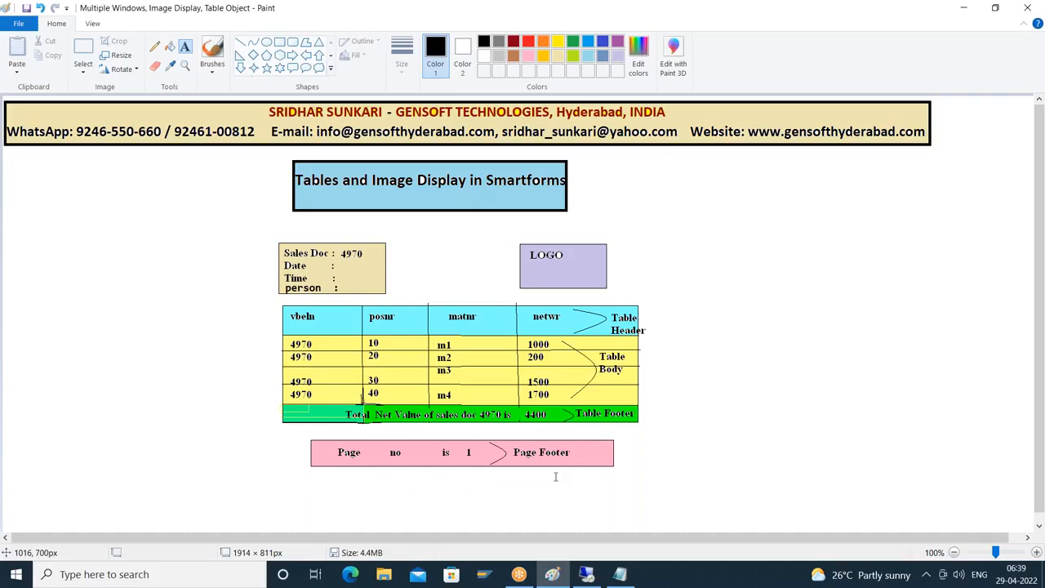
{"action": "left_click", "coordinate": [594, 576]}
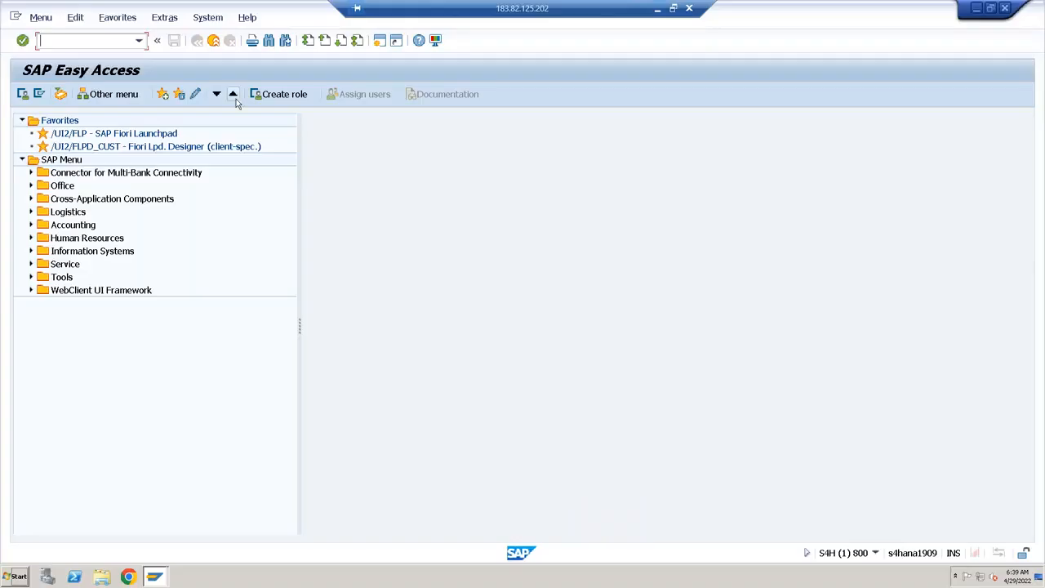
{"action": "type", "text": "smartfirm"}
{"action": "key", "text": "BackSpace"}
{"action": "key", "text": "BackSpace"}
{"action": "key", "text": "BackSpace"}
{"action": "type", "text": "orms"}
{"action": "key", "text": "Return"}
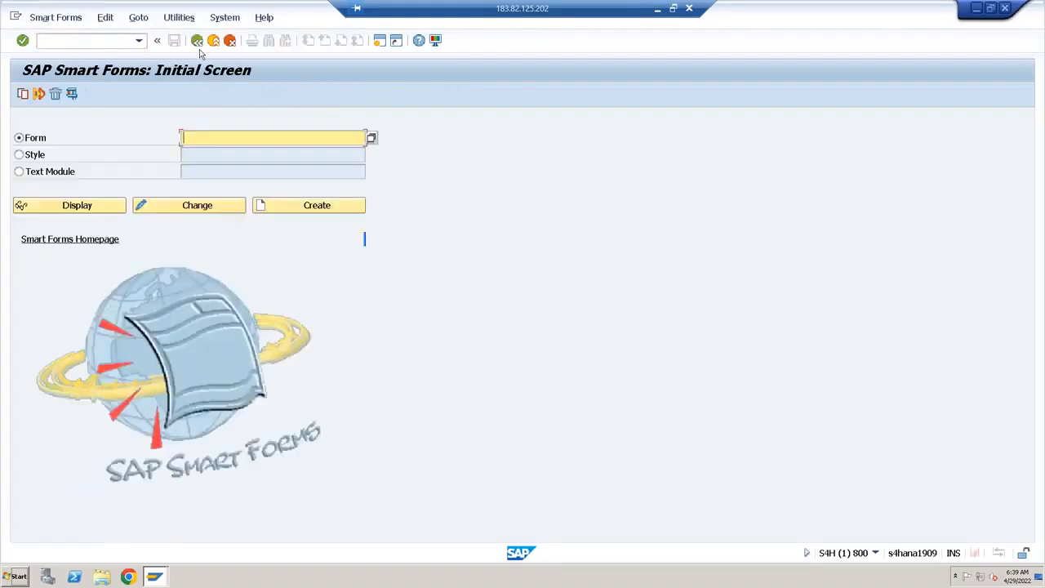
{"action": "left_click", "coordinate": [196, 40]}
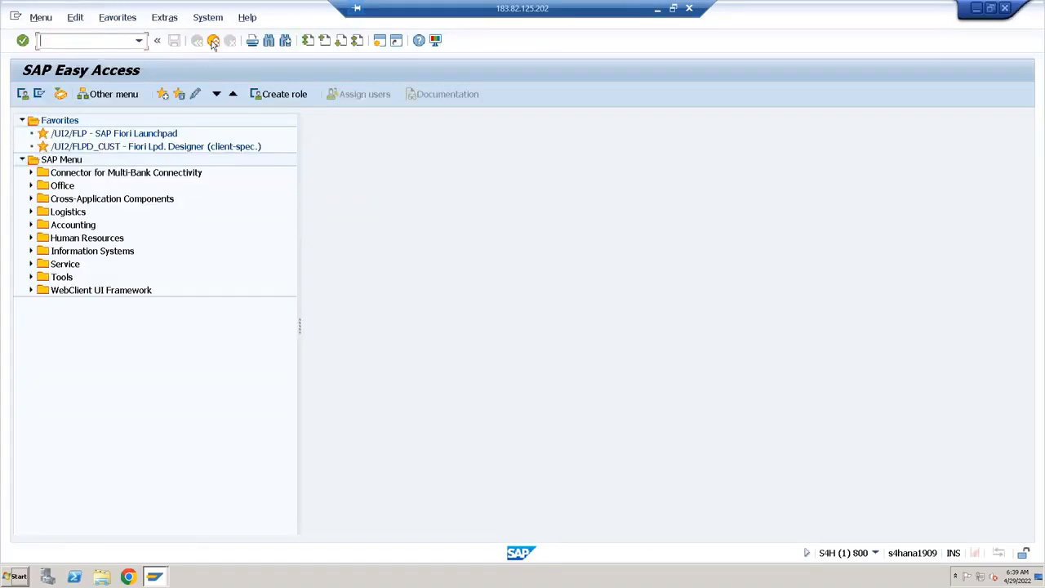
{"action": "left_click", "coordinate": [658, 14]}
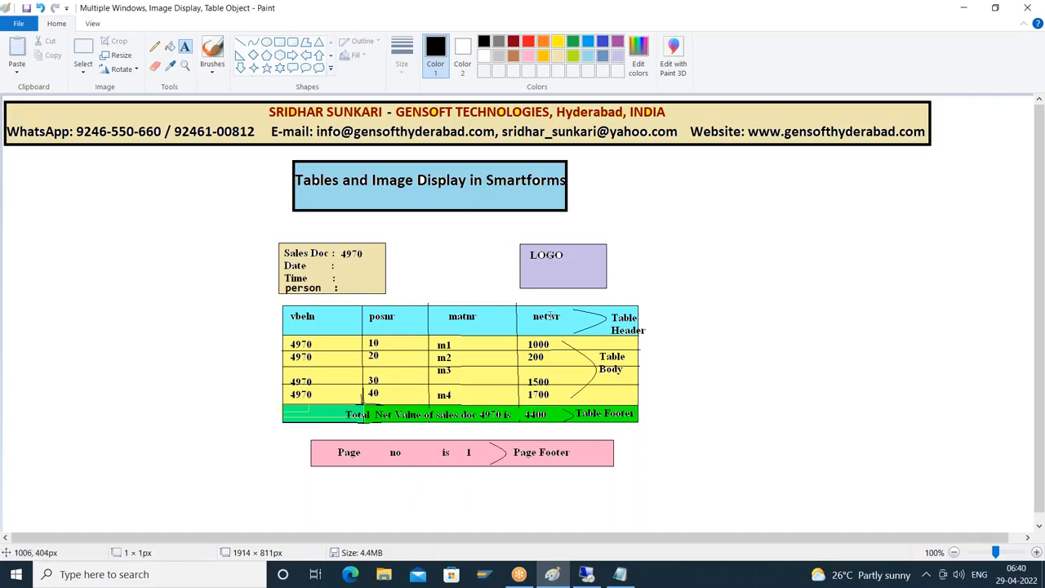
{"action": "left_click", "coordinate": [548, 310]}
{"action": "left_click", "coordinate": [380, 257]}
{"action": "mouse_move", "coordinate": [585, 571]}
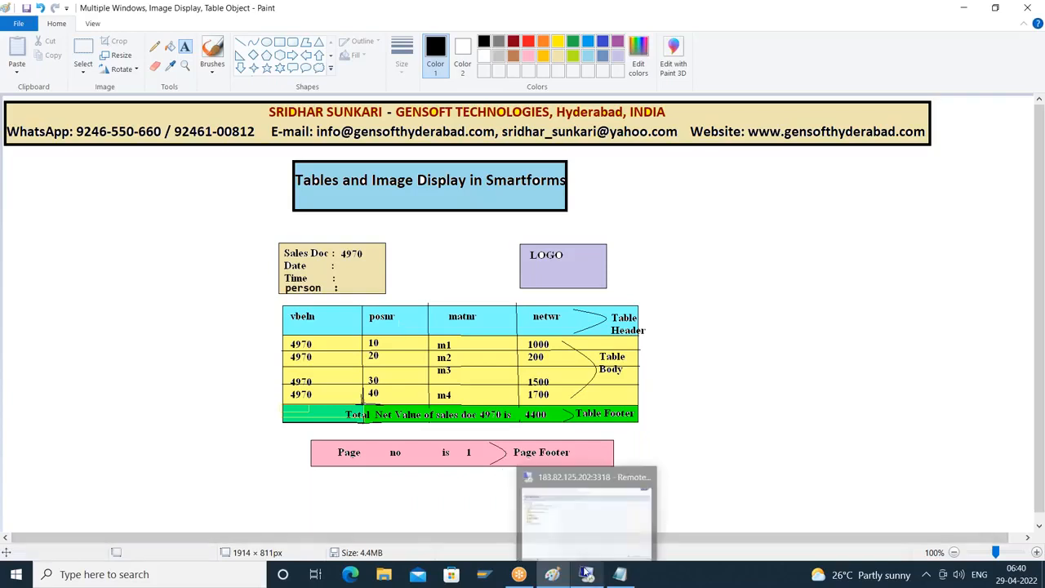
{"action": "left_click", "coordinate": [584, 498]}
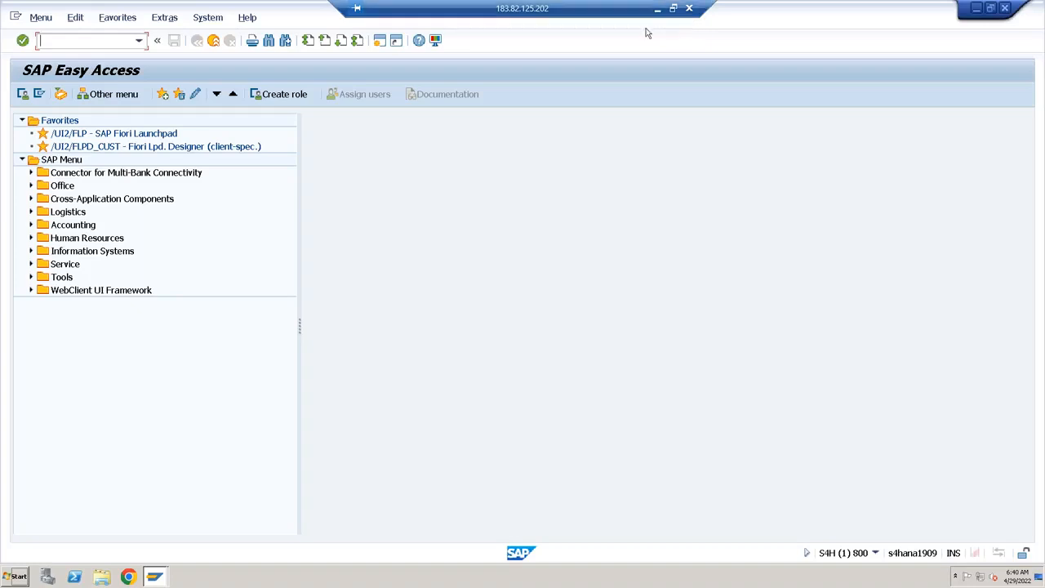
{"action": "left_click", "coordinate": [658, 15]}
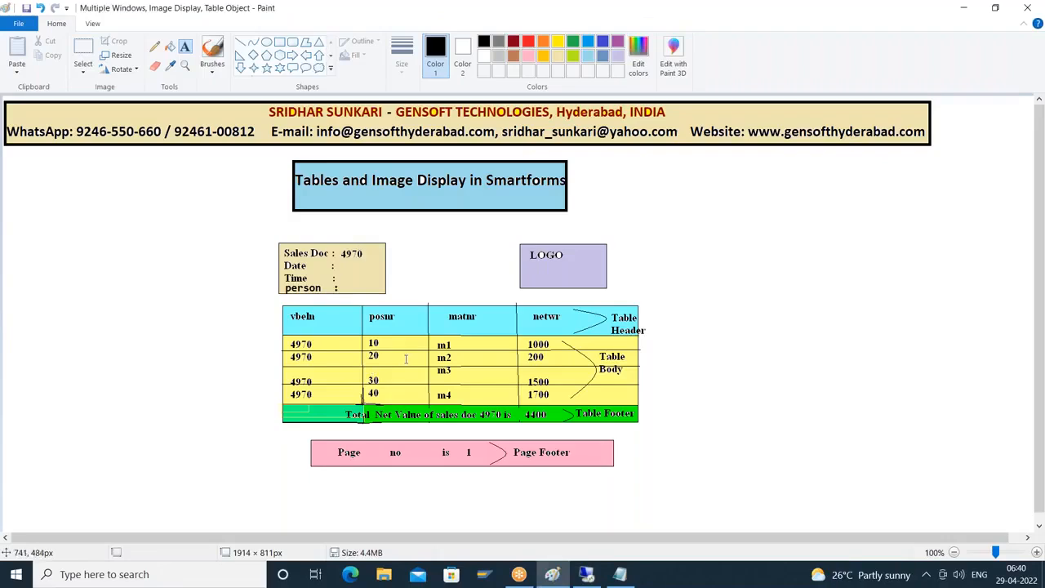
Switch to the remote SAP session, start the smartforms transaction and open form ZSFORM4 in display mode.
{"action": "left_click", "coordinate": [587, 574]}
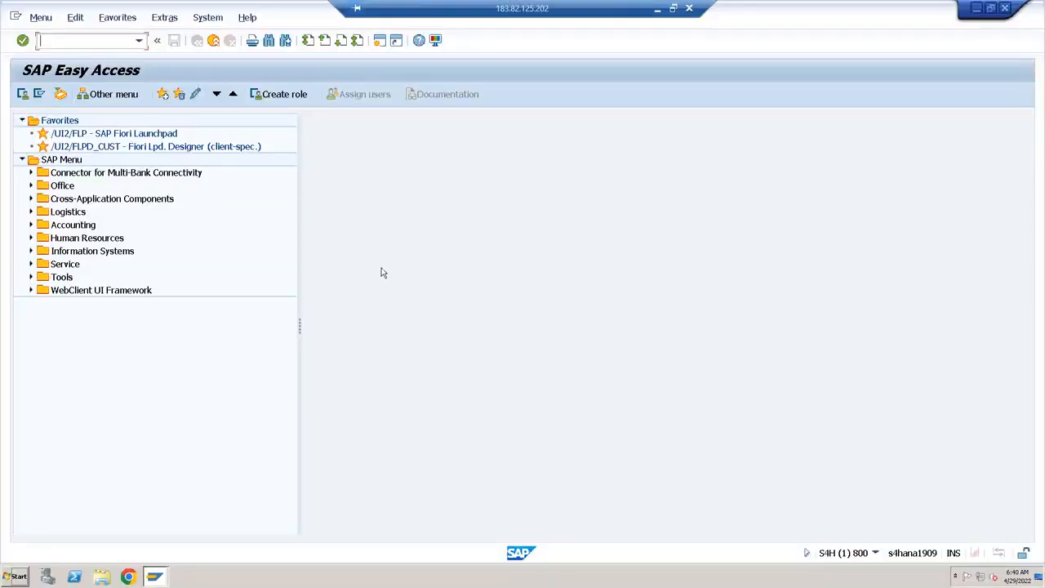
{"action": "type", "text": "smartforms"}
{"action": "key", "text": "Return"}
{"action": "type", "text": "z"}
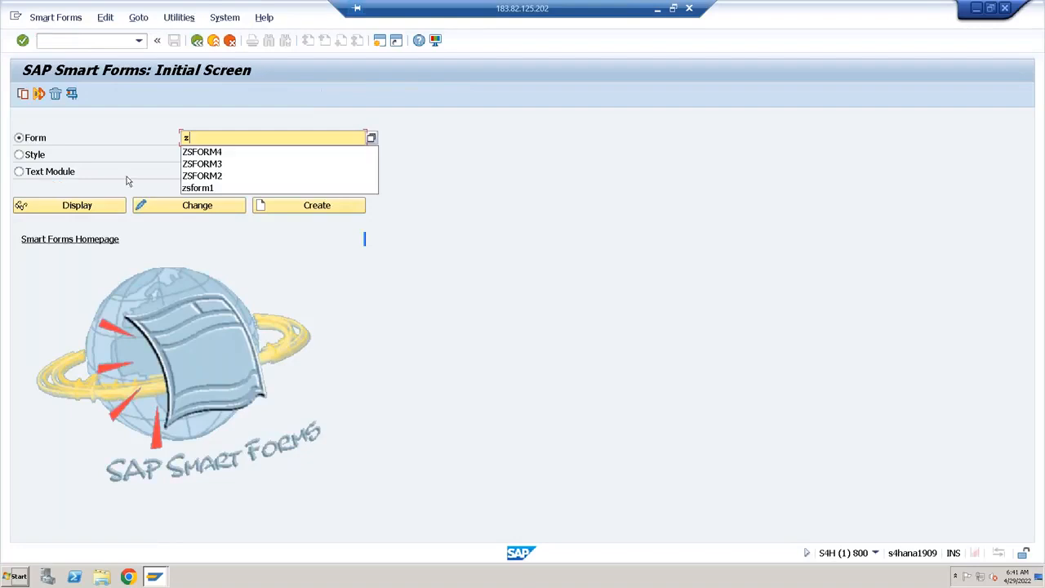
{"action": "left_click", "coordinate": [201, 157]}
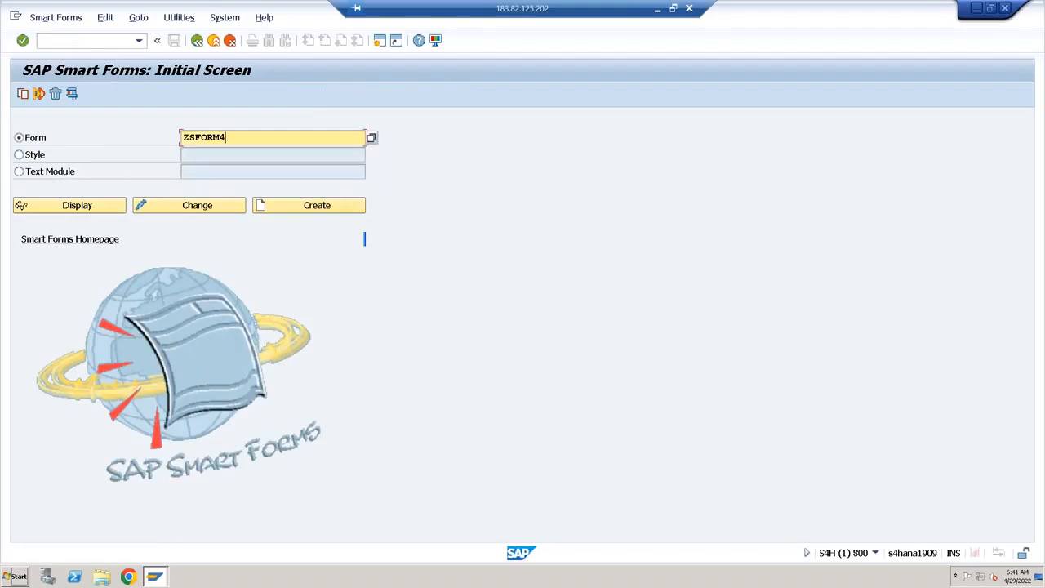
{"action": "left_click", "coordinate": [110, 214]}
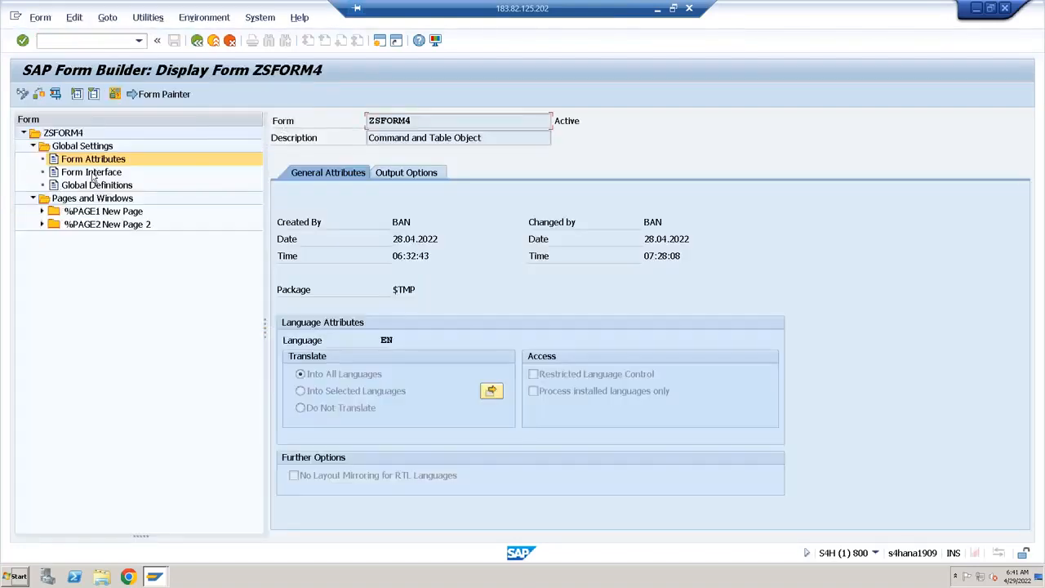
Examine the form interface of ZSFORM4, comparing its import and table parameters and checking I_NETWR and its associated type.
{"action": "left_click", "coordinate": [91, 173]}
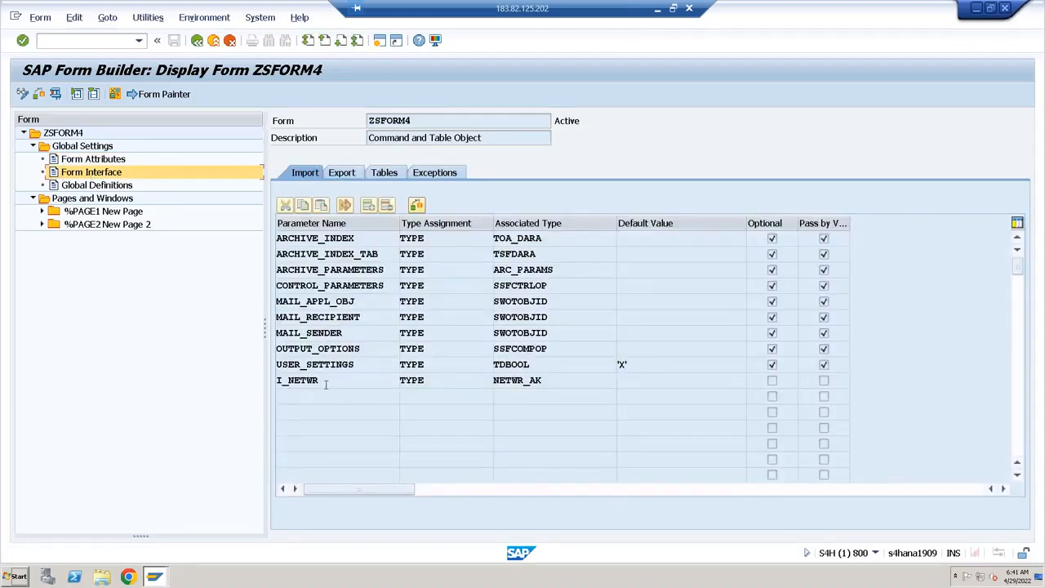
{"action": "left_click_drag", "start_coordinate": [325, 384], "coordinate": [276, 381]}
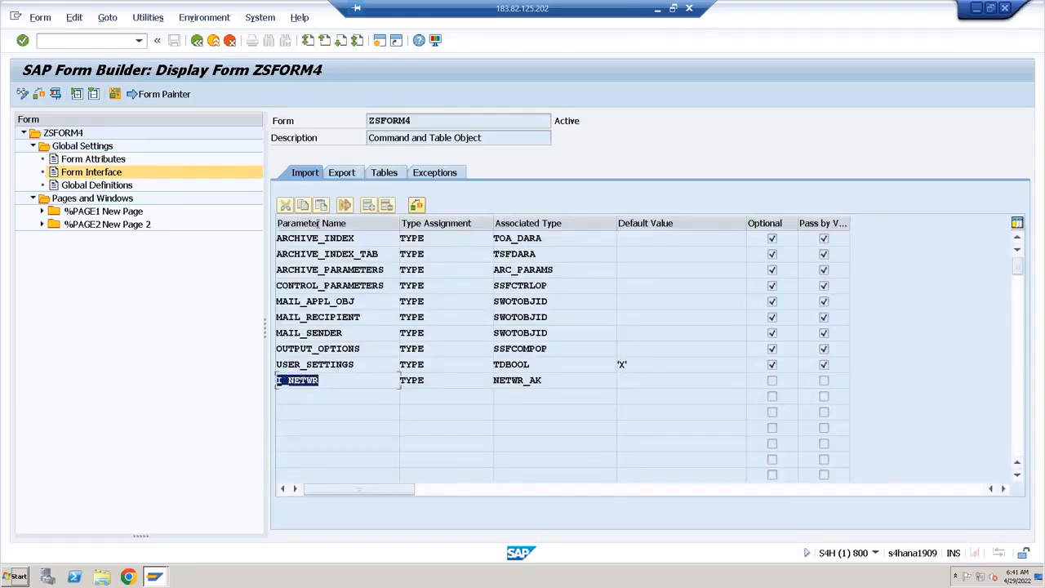
{"action": "left_click", "coordinate": [383, 174]}
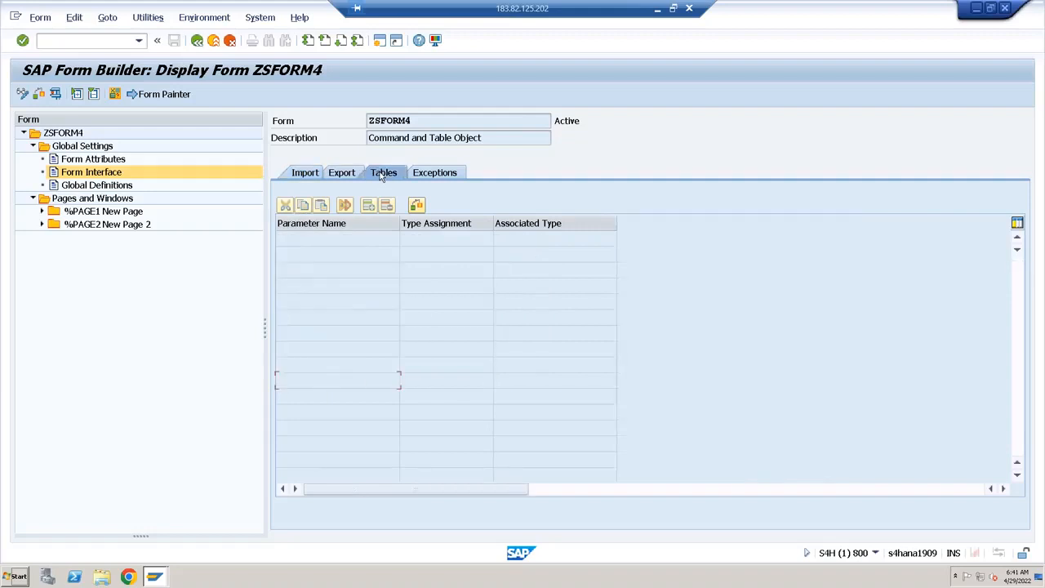
{"action": "left_click", "coordinate": [313, 174]}
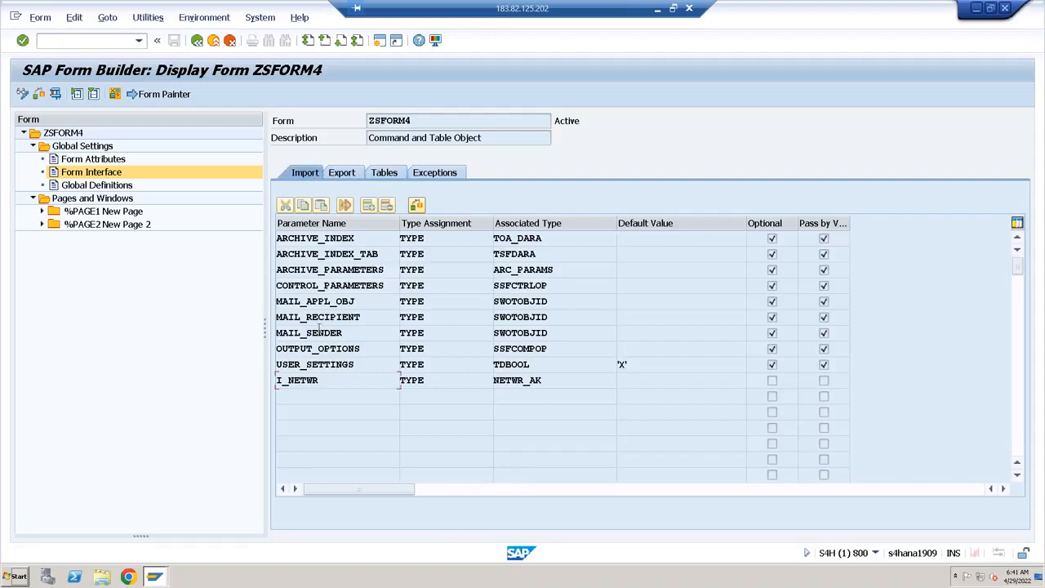
{"action": "double_click", "coordinate": [327, 381]}
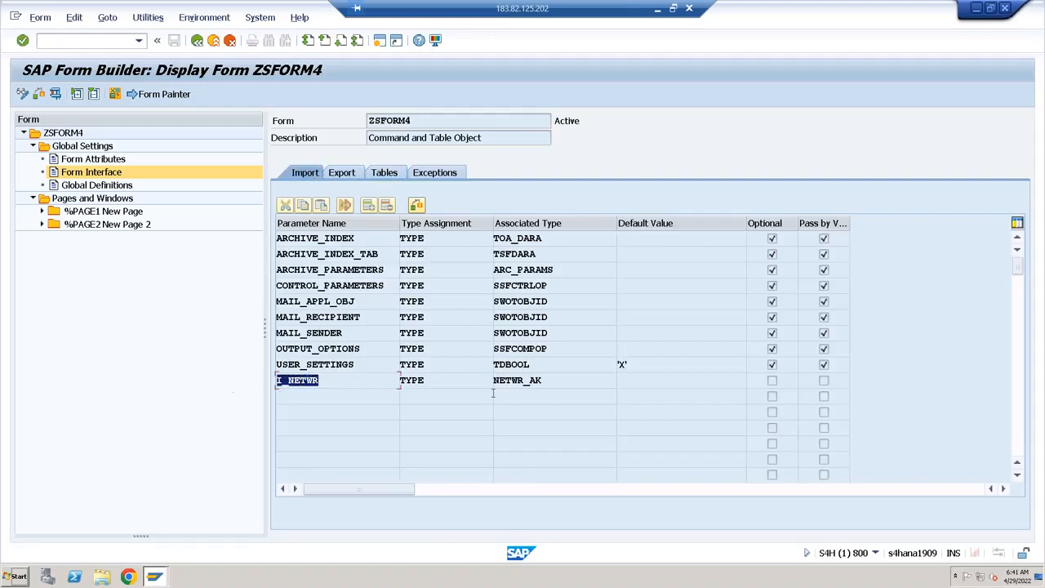
{"action": "double_click", "coordinate": [535, 381]}
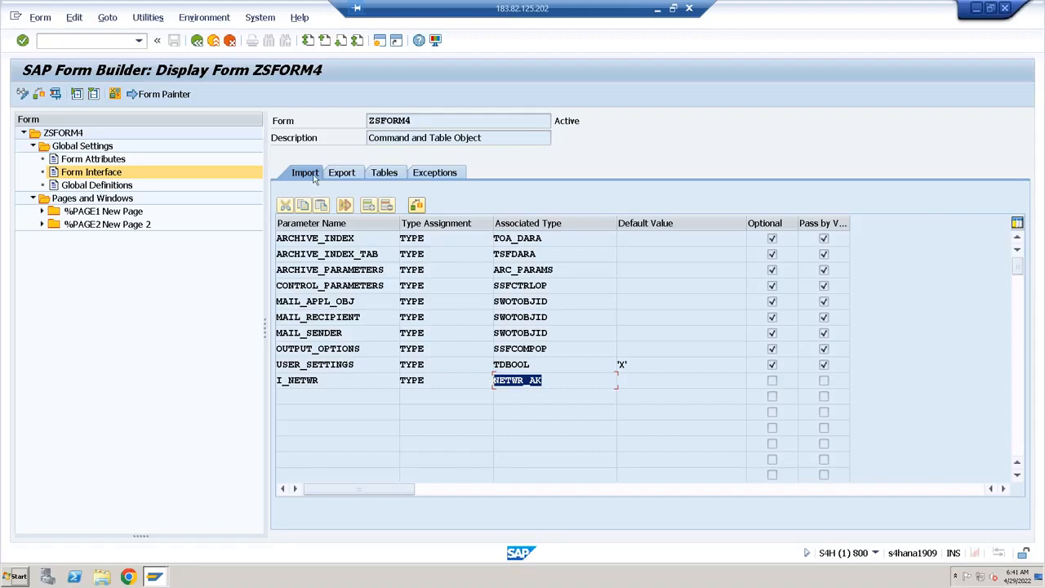
{"action": "left_click", "coordinate": [390, 176]}
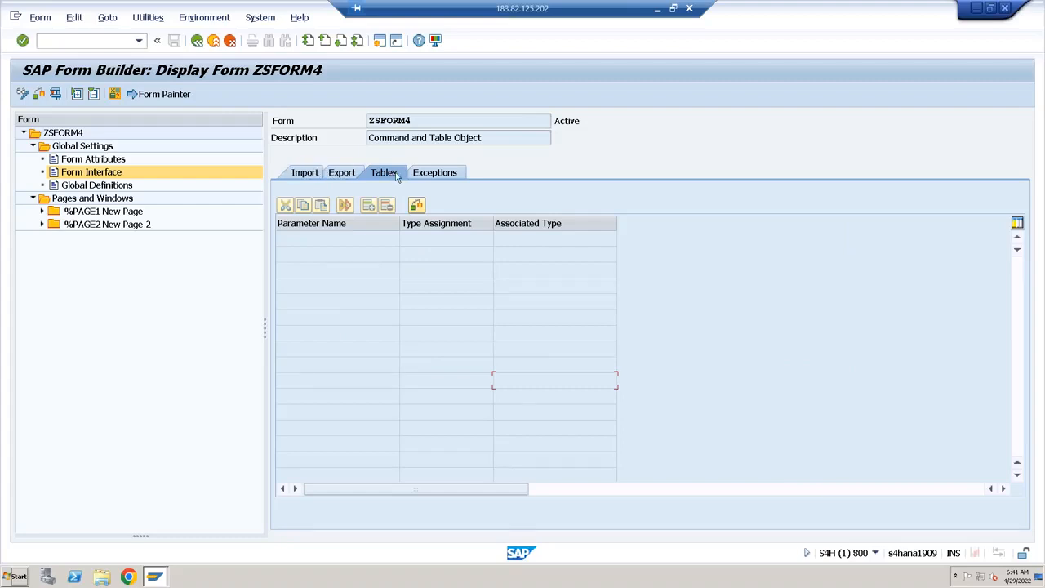
{"action": "left_click", "coordinate": [307, 173]}
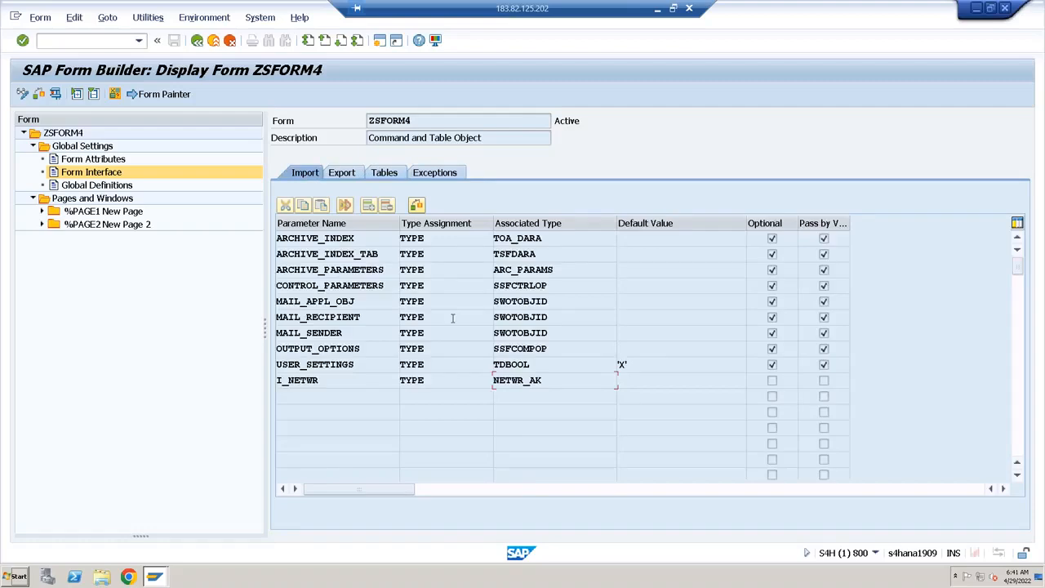
{"action": "double_click", "coordinate": [552, 381]}
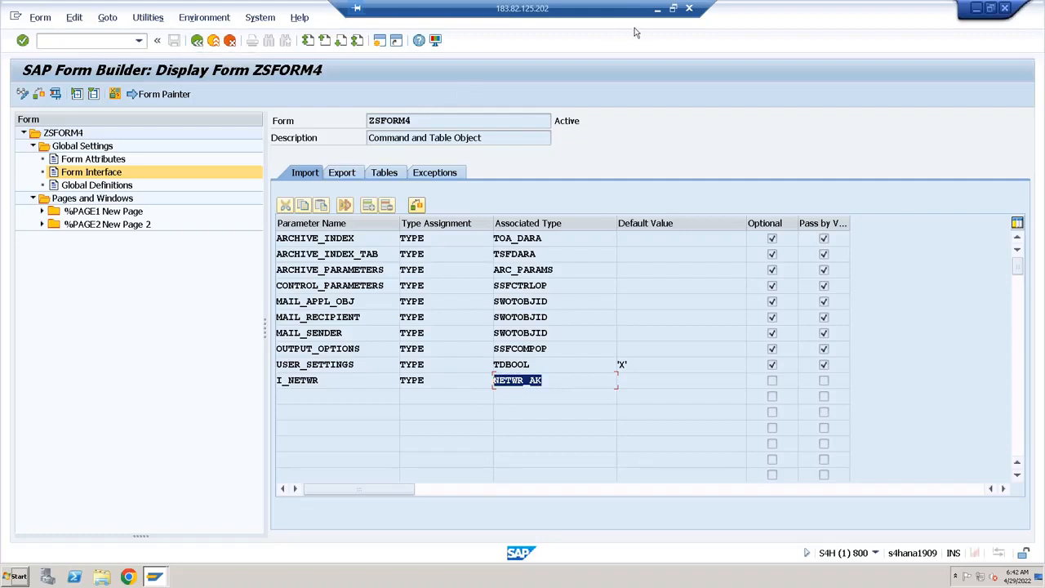
{"action": "left_click", "coordinate": [657, 8]}
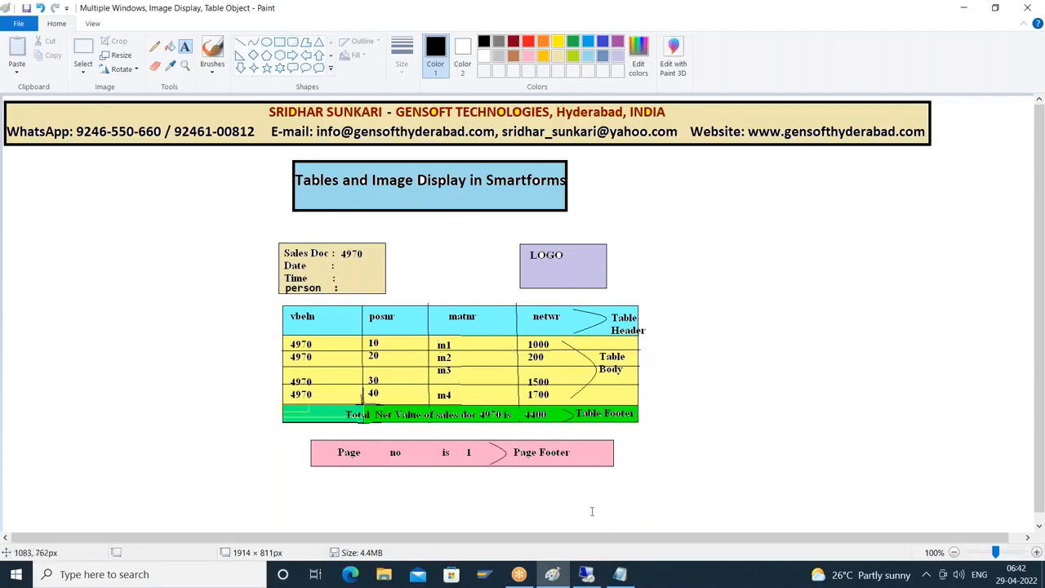
{"action": "left_click", "coordinate": [587, 574]}
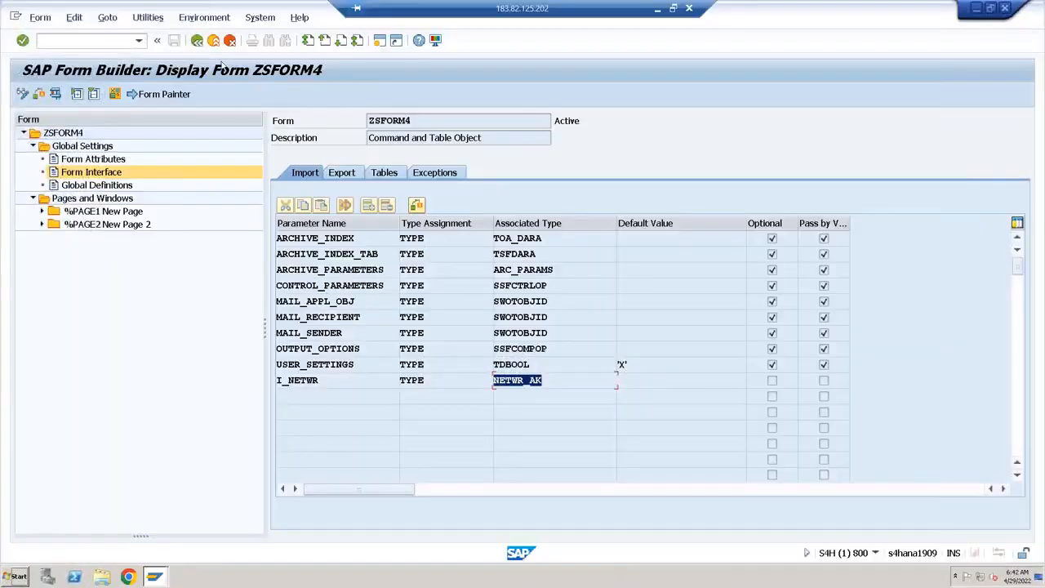
Leave Smart Forms, display database table VBAK in transaction SE11 and select its VBELN field.
{"action": "left_click", "coordinate": [197, 41]}
{"action": "left_click", "coordinate": [197, 40]}
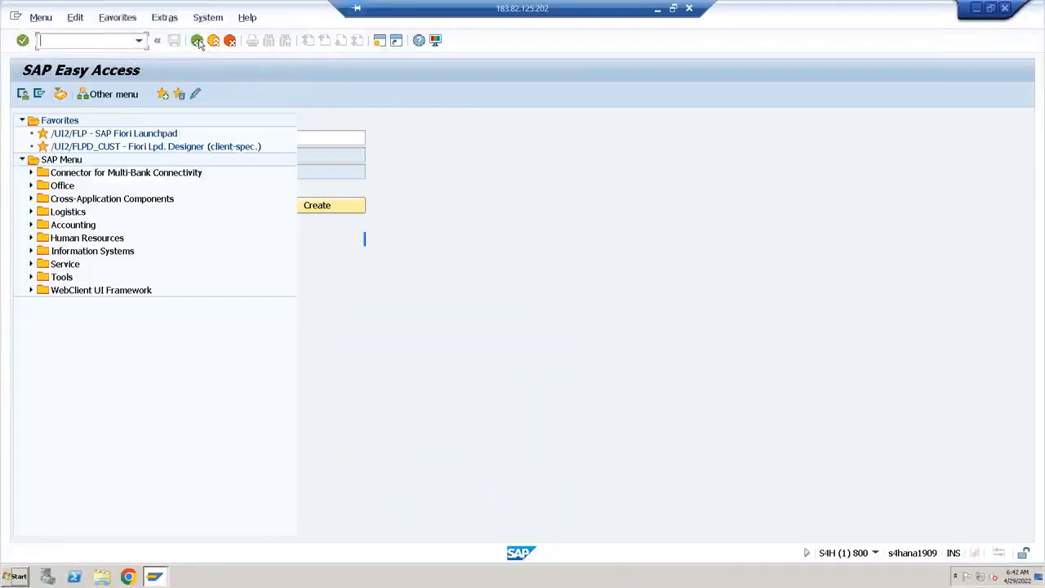
{"action": "type", "text": "se11"}
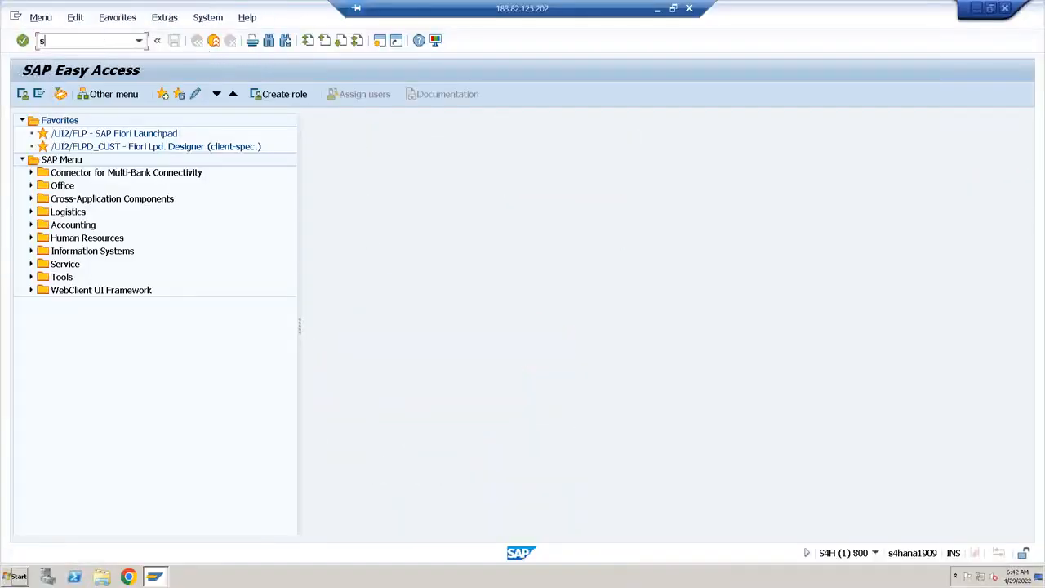
{"action": "key", "text": "Return"}
{"action": "type", "text": "vbak"}
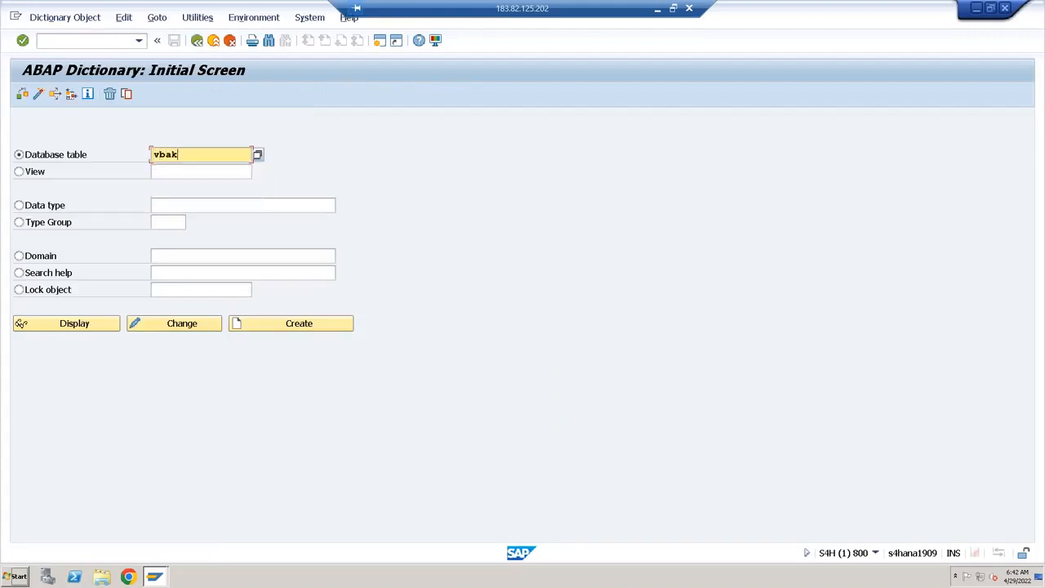
{"action": "key", "text": "Return"}
{"action": "left_click", "coordinate": [21, 324]}
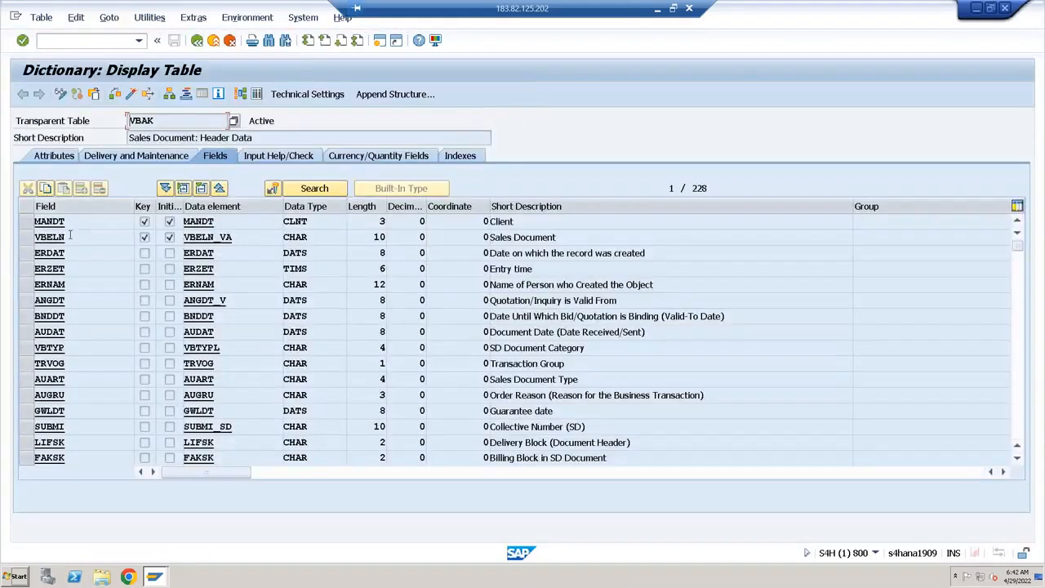
{"action": "left_click", "coordinate": [54, 237]}
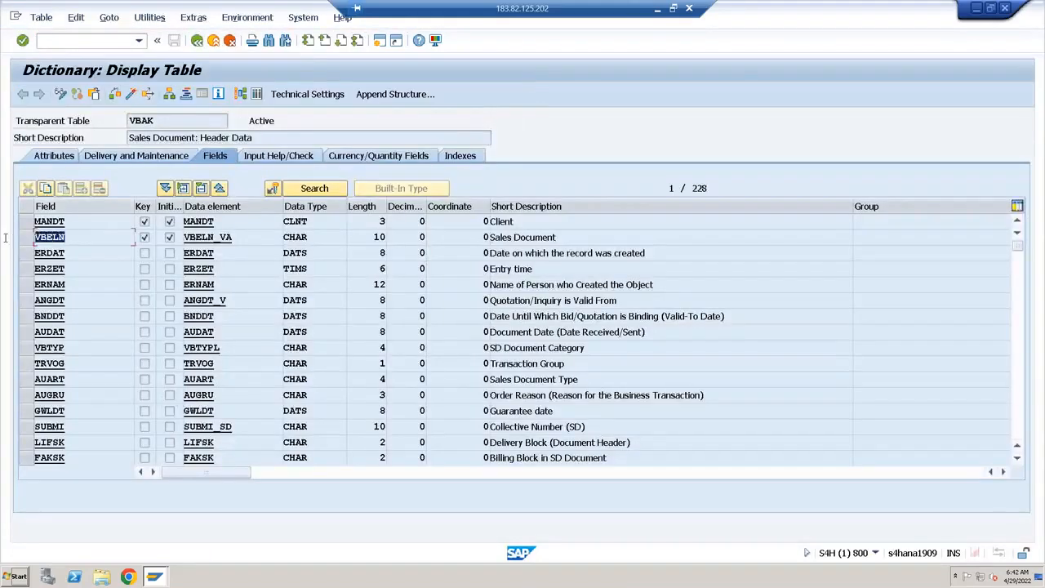
Examine the VBAK fields ERDAT, ERZET and ERNAM together with their data elements.
{"action": "left_click", "coordinate": [49, 253]}
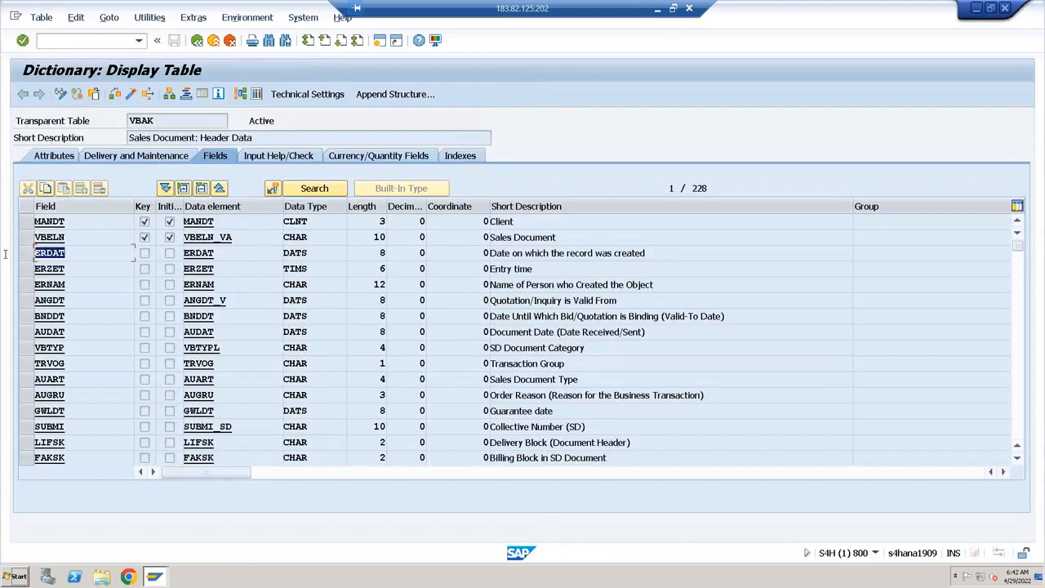
{"action": "left_click", "coordinate": [62, 269]}
{"action": "left_click_drag", "start_coordinate": [63, 285], "coordinate": [36, 285]}
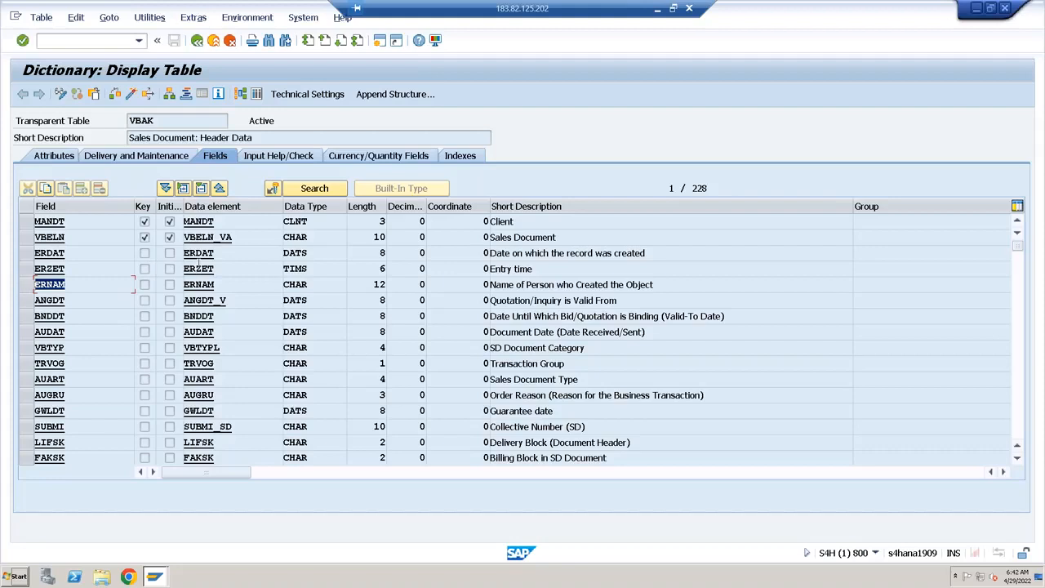
{"action": "left_click_drag", "start_coordinate": [239, 243], "coordinate": [159, 259]}
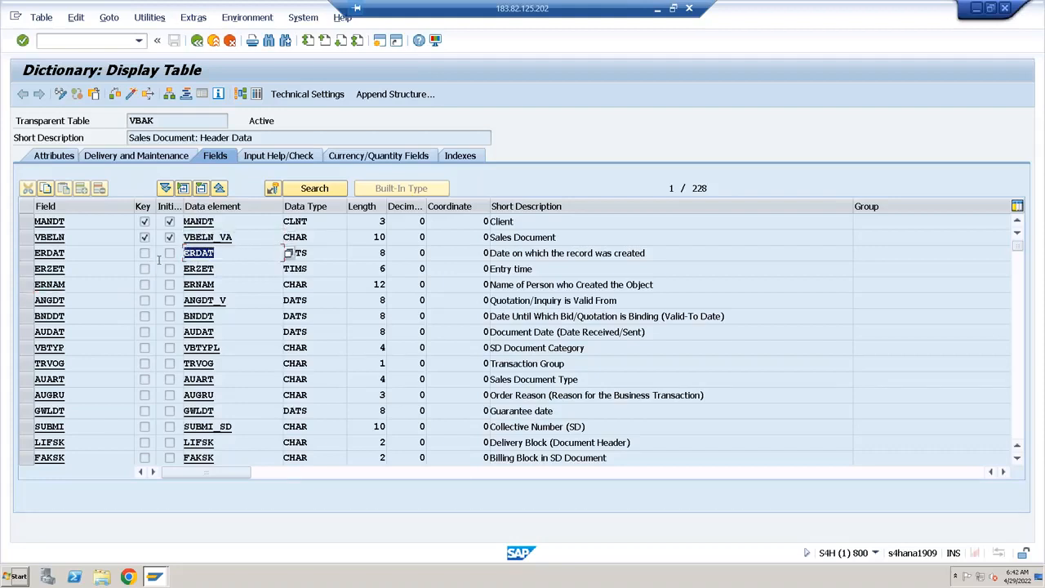
{"action": "left_click_drag", "start_coordinate": [234, 268], "coordinate": [164, 276]}
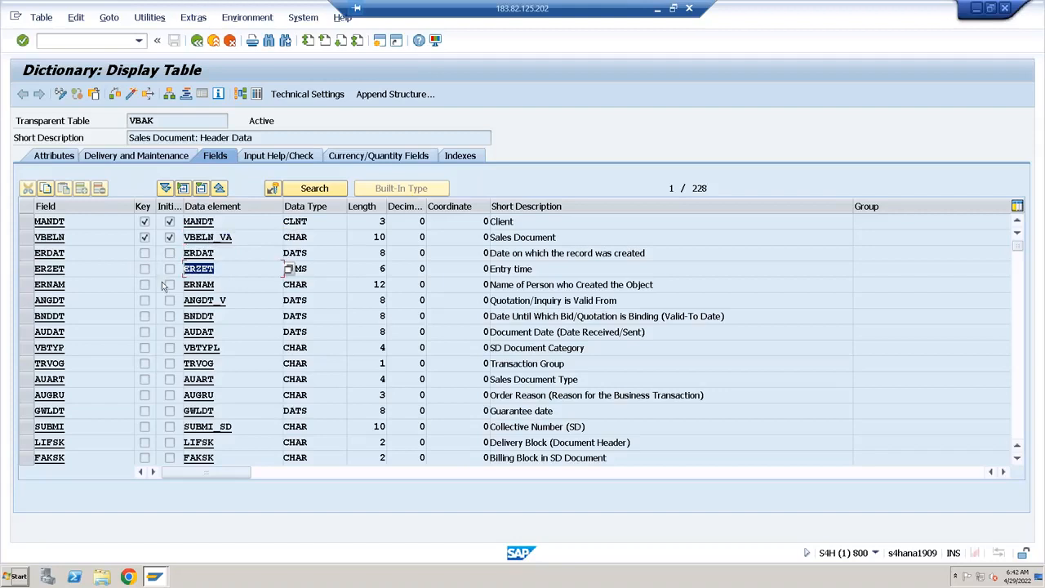
{"action": "left_click", "coordinate": [234, 286]}
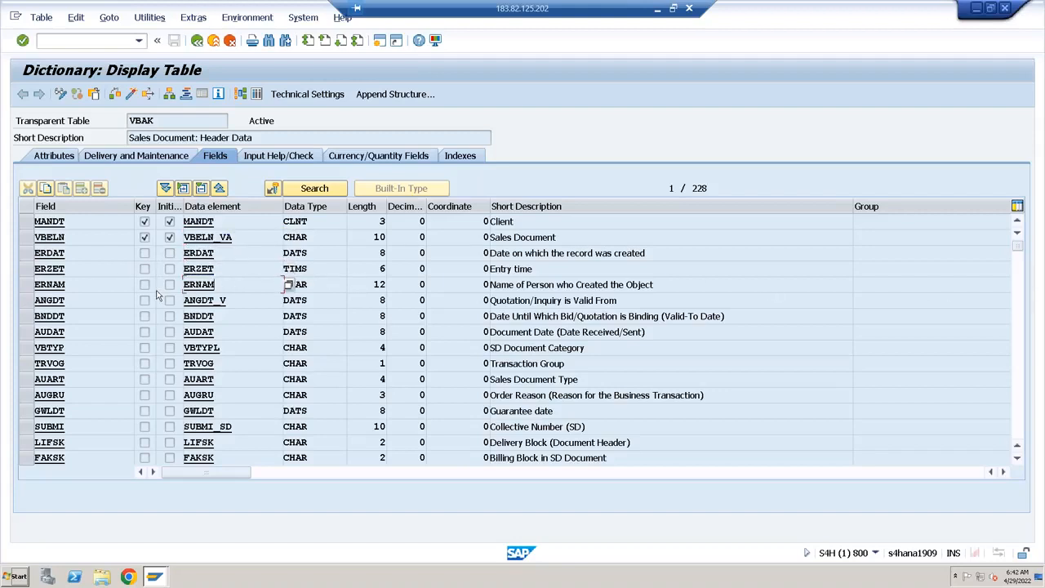
Display database table VBAP, compare it with the Paint mockup's item columns and check the data element of POSNR.
{"action": "left_click", "coordinate": [196, 42]}
{"action": "type", "text": "vbap"}
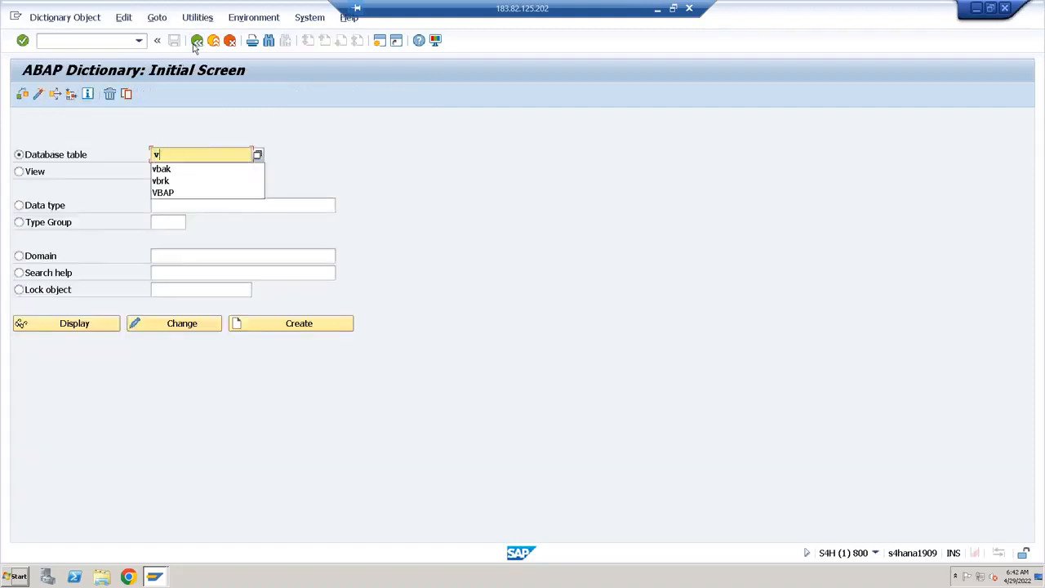
{"action": "key", "text": "Return"}
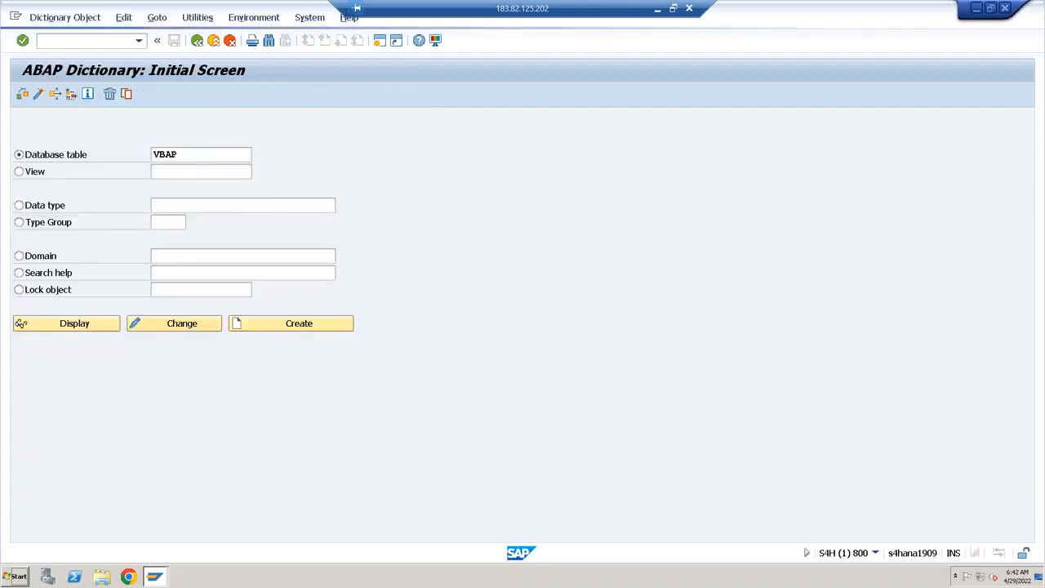
{"action": "key", "text": "F7"}
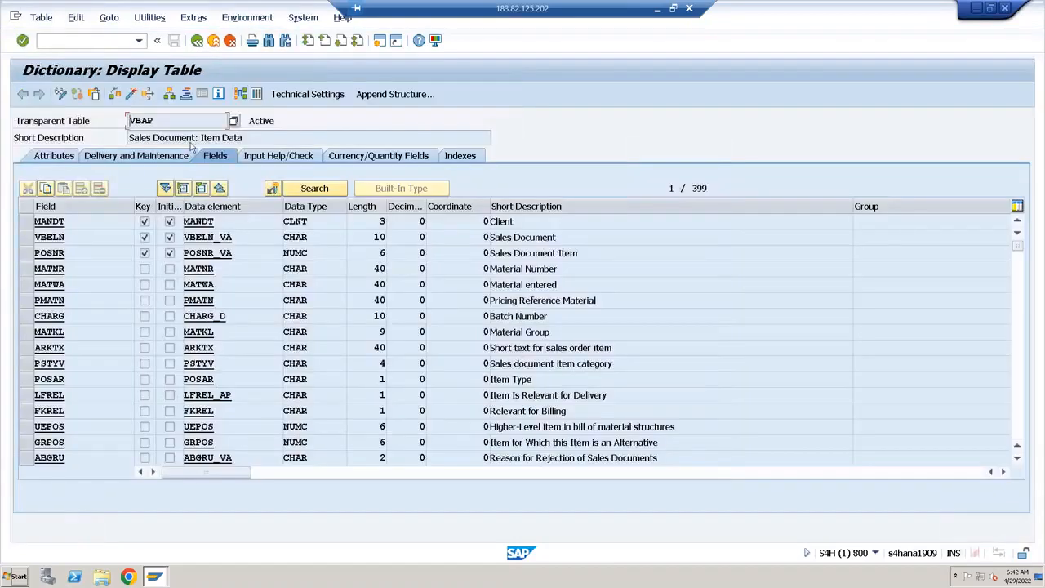
{"action": "left_click", "coordinate": [657, 9]}
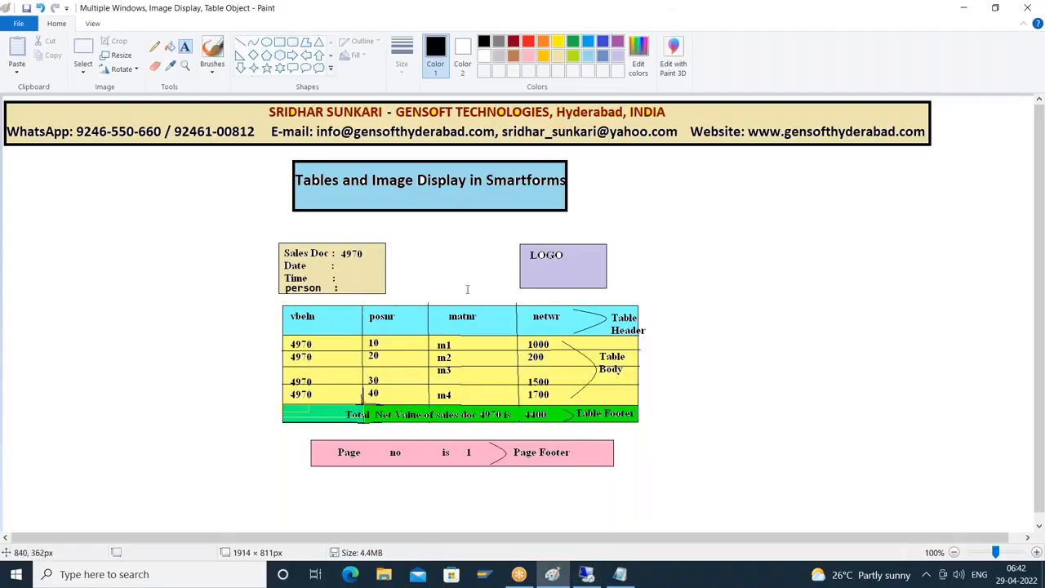
{"action": "left_click", "coordinate": [586, 574]}
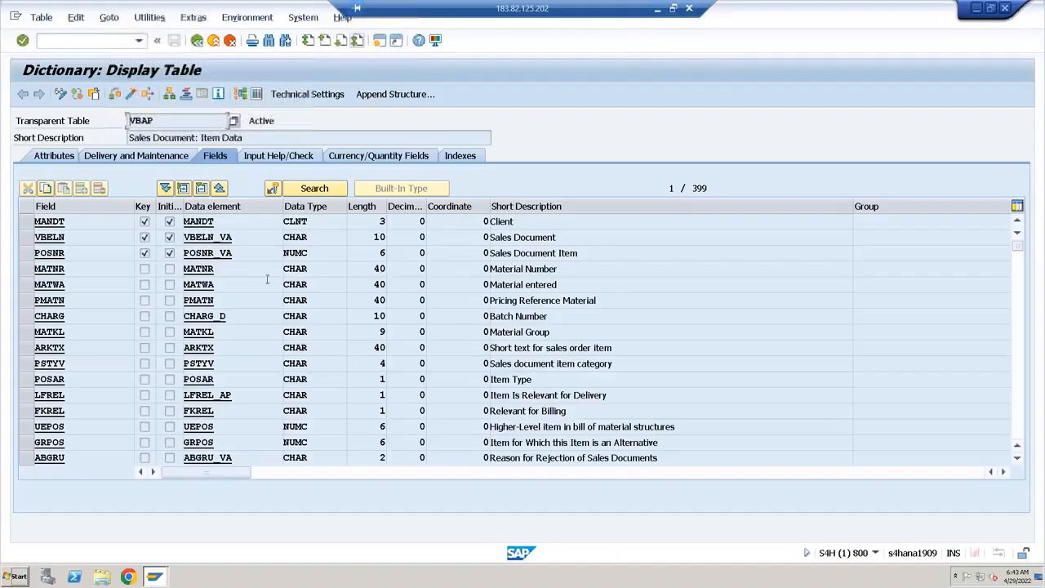
{"action": "left_click_drag", "start_coordinate": [283, 237], "coordinate": [182, 253]}
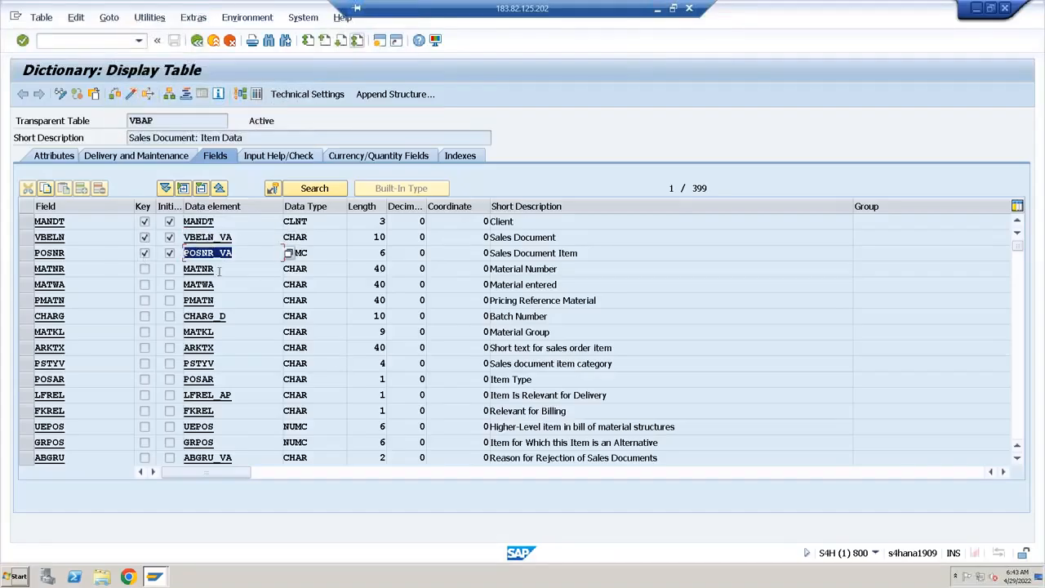
Search the VBAP field list for netwr and check the field's data element and data type.
{"action": "left_click", "coordinate": [268, 40]}
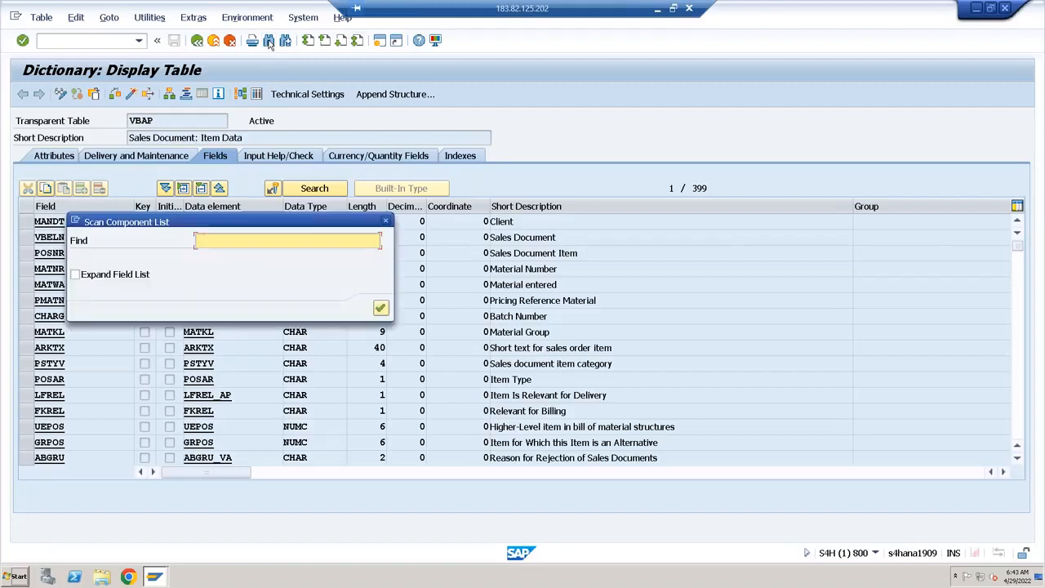
{"action": "type", "text": "netwr"}
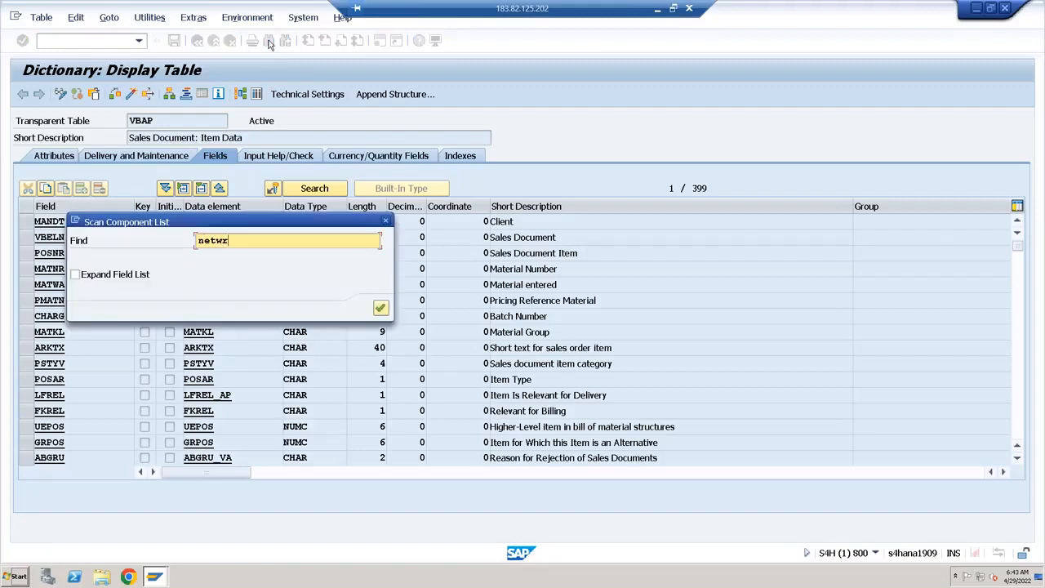
{"action": "key", "text": "Return"}
{"action": "left_click_drag", "start_coordinate": [234, 223], "coordinate": [175, 223]}
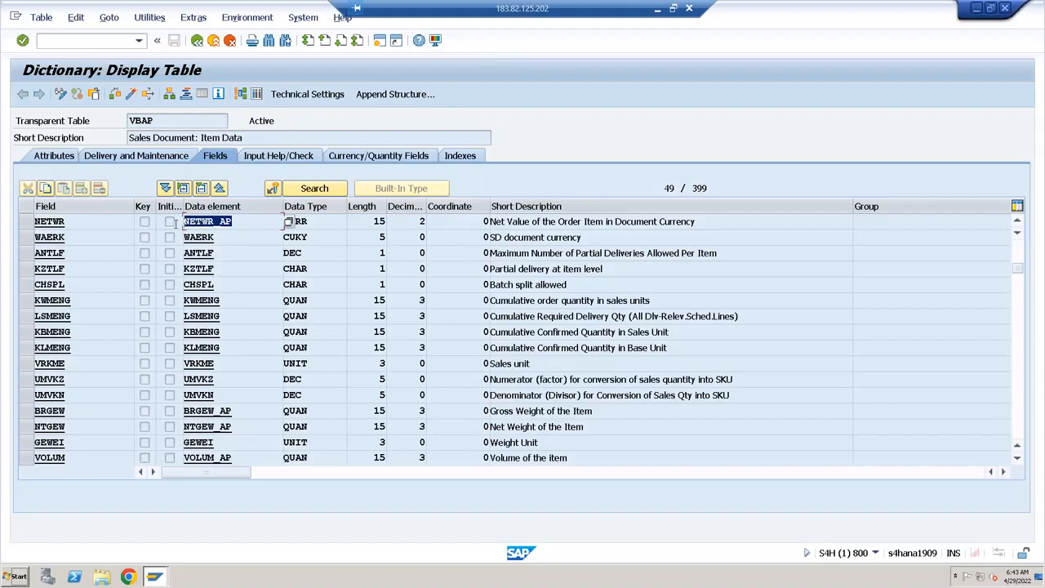
{"action": "left_click", "coordinate": [323, 219]}
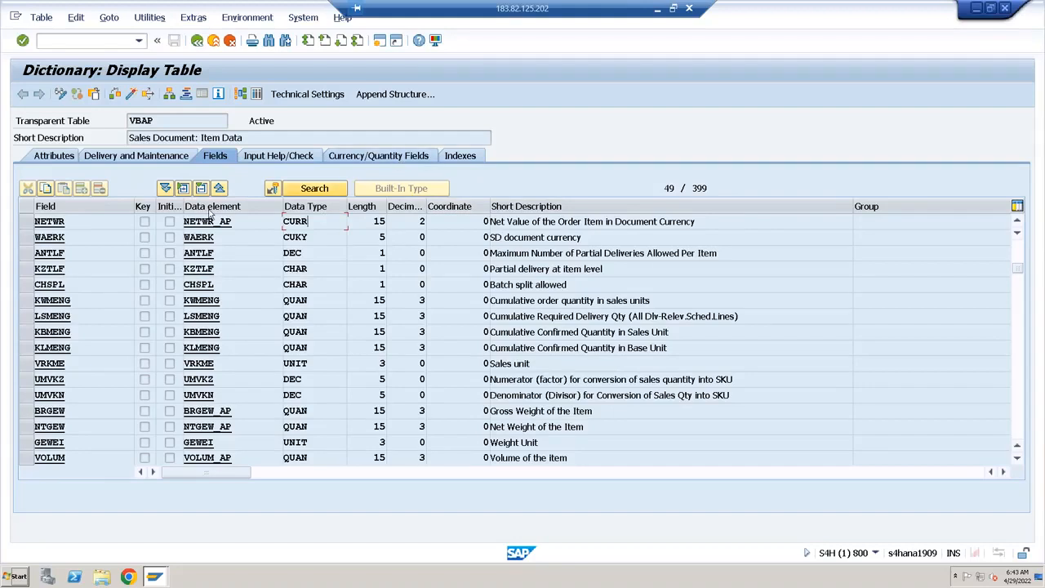
Examine the currency reference table and reference field of NETWR, and check the data element of WAERK.
{"action": "left_click", "coordinate": [28, 225]}
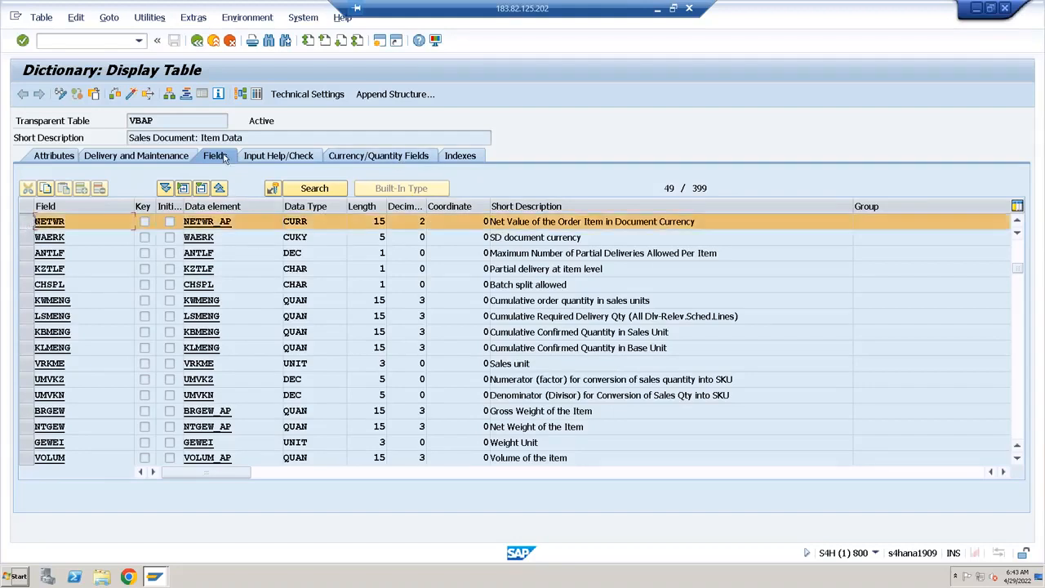
{"action": "left_click", "coordinate": [375, 156]}
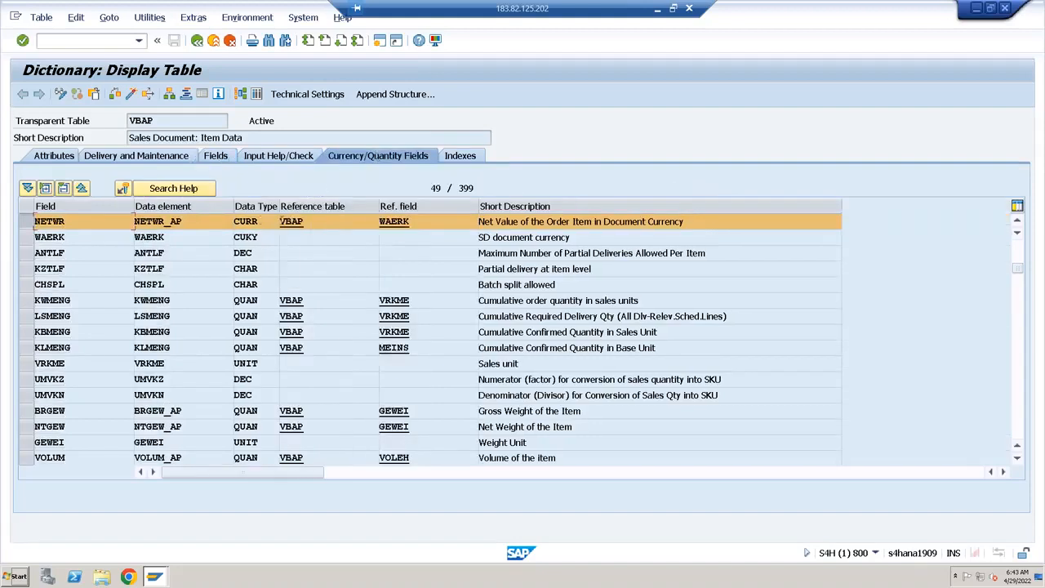
{"action": "left_click_drag", "start_coordinate": [309, 227], "coordinate": [266, 231]}
{"action": "left_click_drag", "start_coordinate": [422, 225], "coordinate": [357, 233]}
{"action": "left_click", "coordinate": [228, 158]}
{"action": "left_click_drag", "start_coordinate": [288, 237], "coordinate": [183, 237]}
Leave the ABAP Dictionary, review the form layout in the Paint mockup and return to the remote SAP session.
{"action": "left_click", "coordinate": [197, 41]}
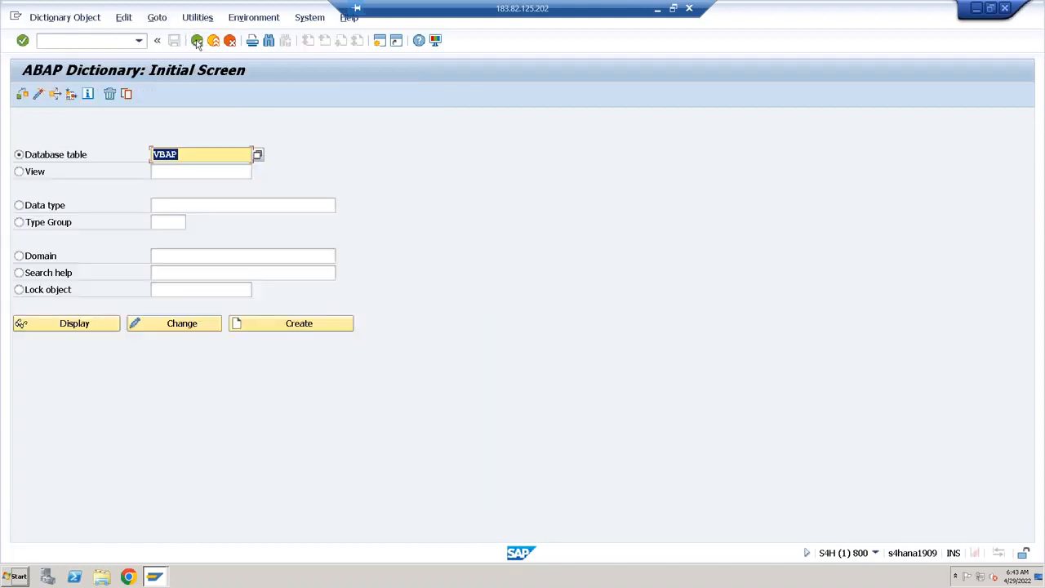
{"action": "left_click", "coordinate": [197, 41]}
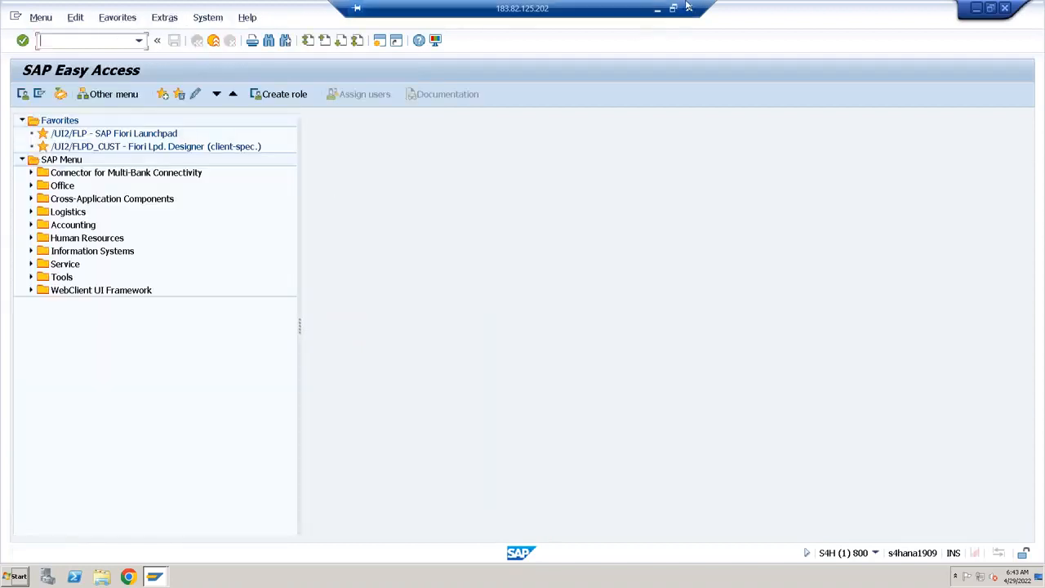
{"action": "left_click", "coordinate": [659, 8]}
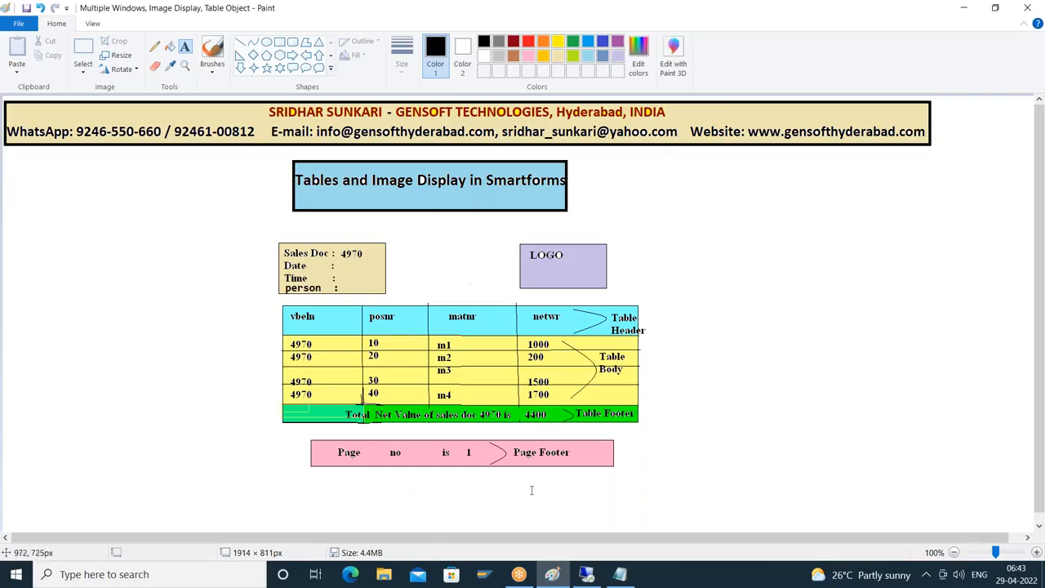
{"action": "left_click", "coordinate": [586, 574]}
Start transaction SE11 and try to display data type ZCVBAK to check whether the name is already used.
{"action": "type", "text": "se"}
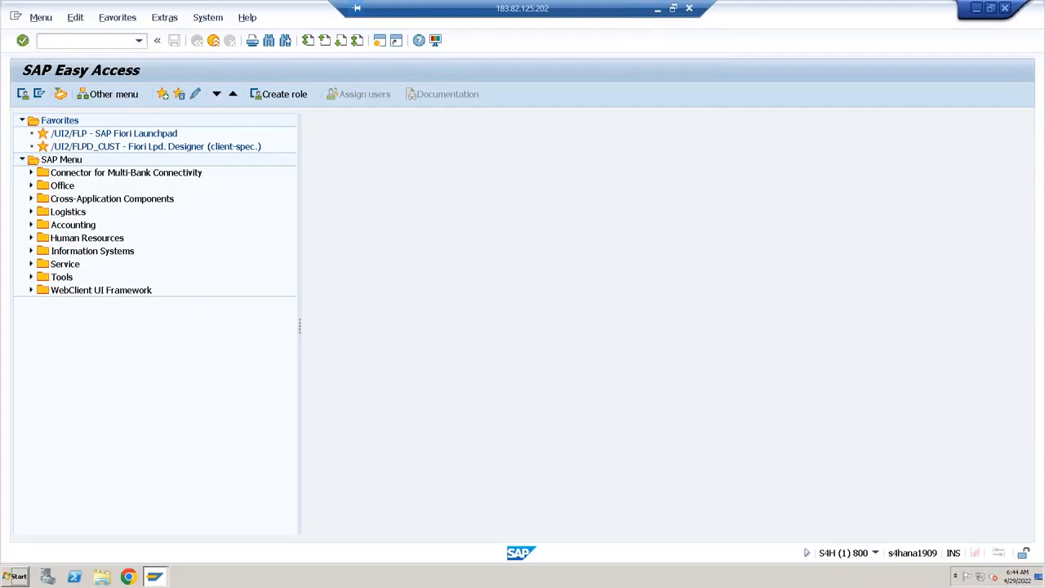
{"action": "key", "text": "Return"}
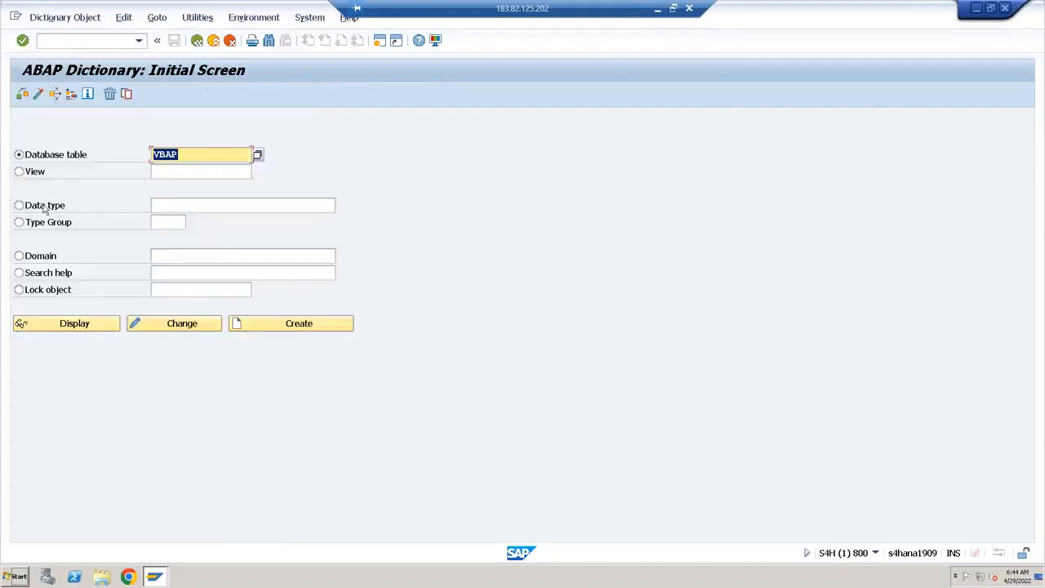
{"action": "left_click", "coordinate": [159, 204]}
{"action": "type", "text": "z"}
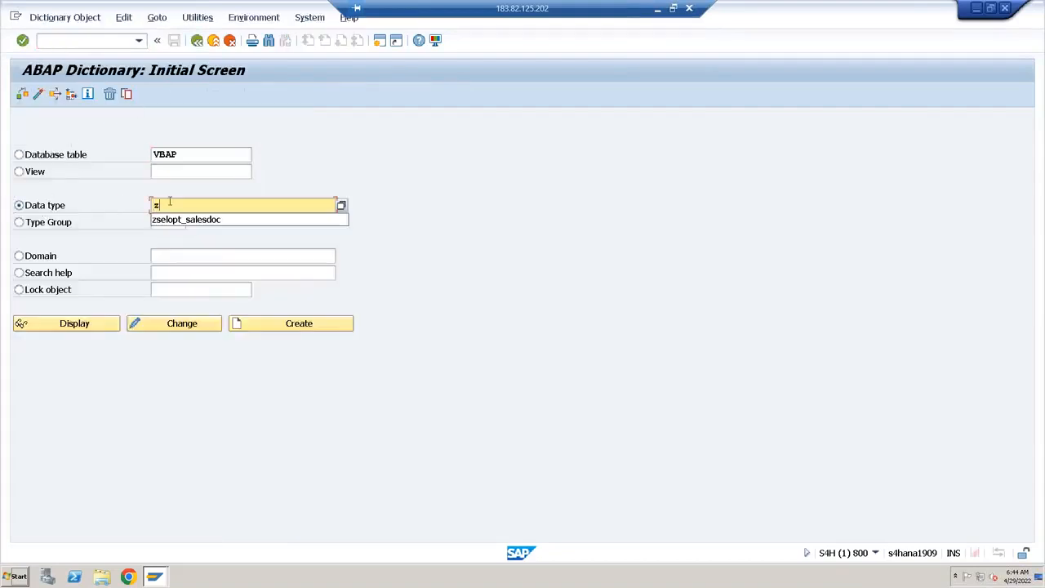
{"action": "type", "text": "cvba"}
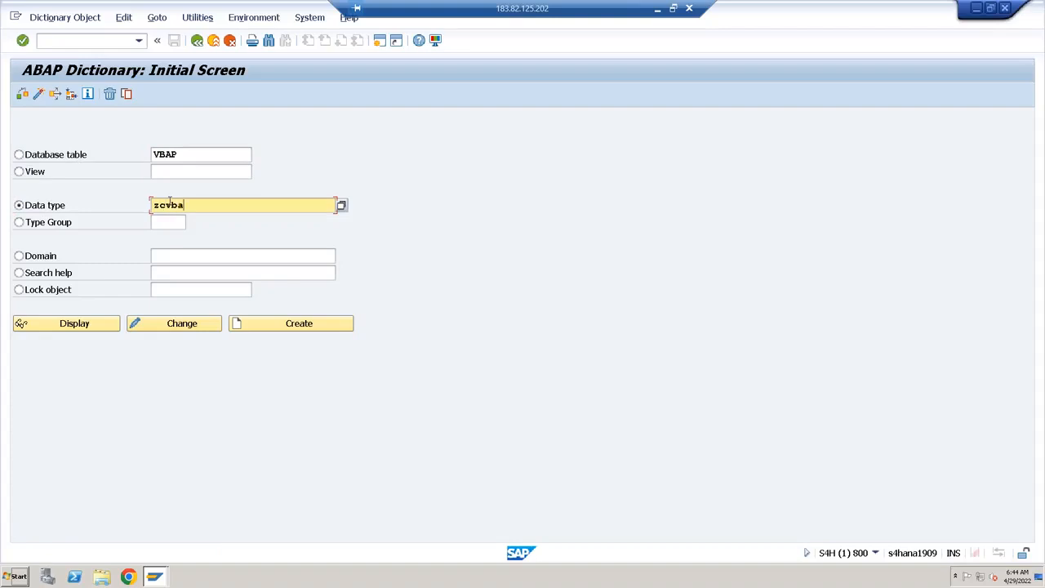
{"action": "type", "text": "k"}
{"action": "left_click", "coordinate": [104, 323]}
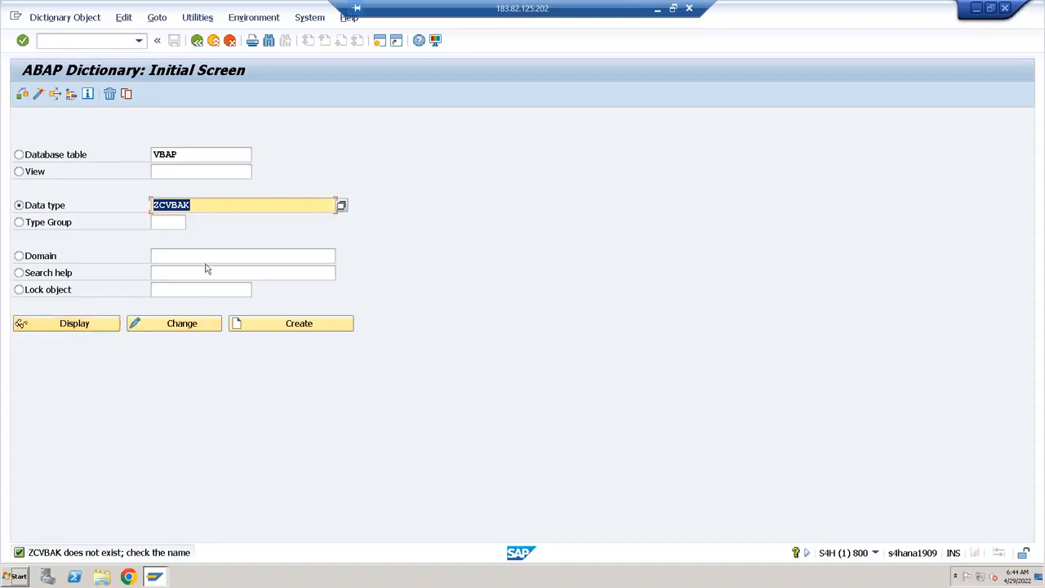
Create data type ZCVBAK as a structure with the short description "Custom Structure for VBAK".
{"action": "left_click", "coordinate": [208, 205]}
{"action": "left_click", "coordinate": [285, 323]}
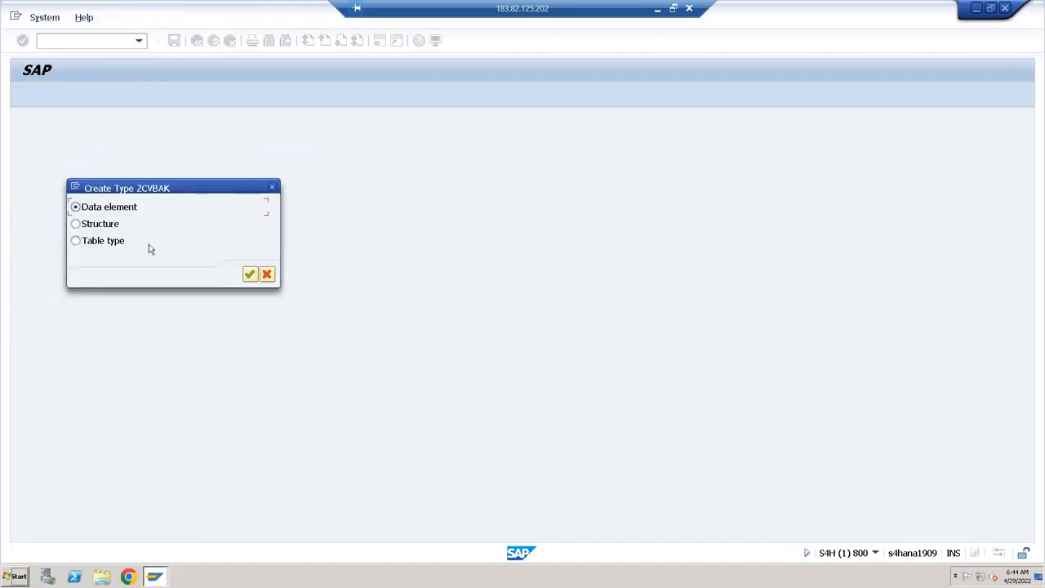
{"action": "left_click", "coordinate": [249, 274]}
{"action": "type", "text": "Custom Structure for "}
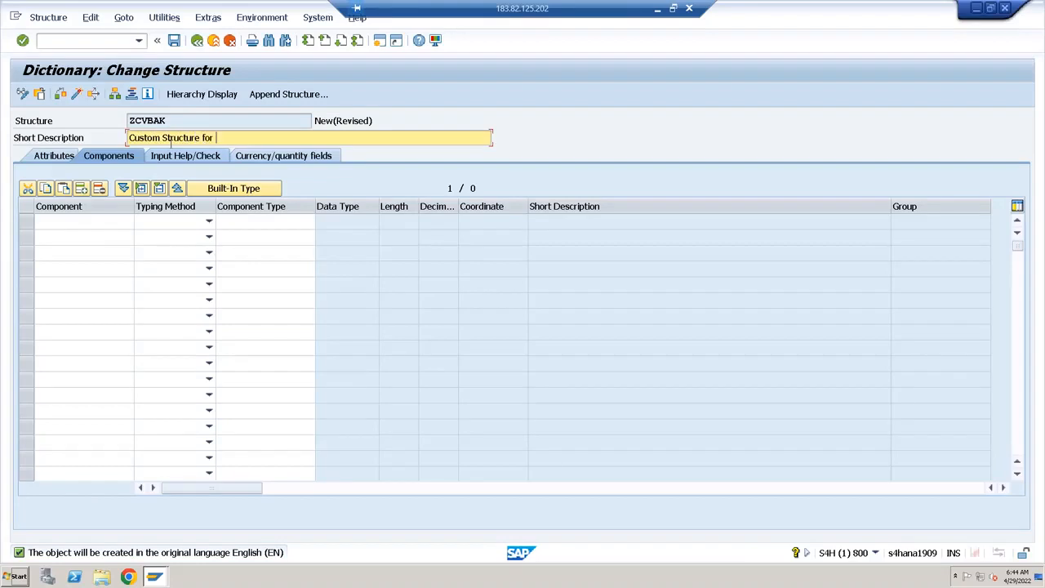
{"action": "type", "text": "VBAK"}
Add component vbeln to the structure with typing method Types and component type vbeln_va.
{"action": "left_click", "coordinate": [57, 223]}
{"action": "type", "text": "vbeln"}
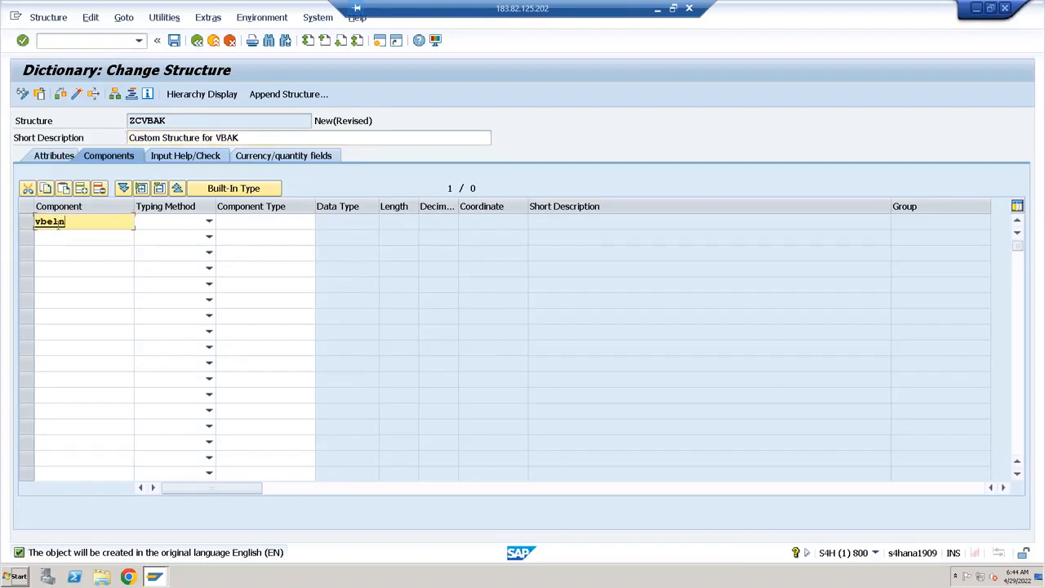
{"action": "key", "text": "Tab"}
{"action": "key", "text": "Down"}
{"action": "key", "text": "Tab"}
{"action": "type", "text": "vbeln_va"}
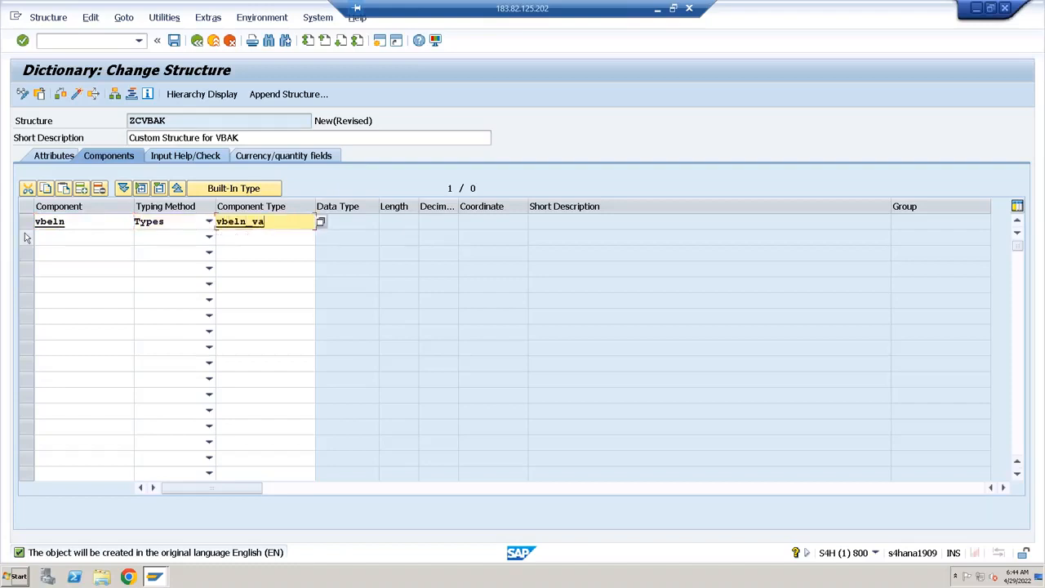
Add component erdat in the second row with typing method Types and component type erdat.
{"action": "left_click", "coordinate": [49, 235]}
{"action": "type", "text": "erdat"}
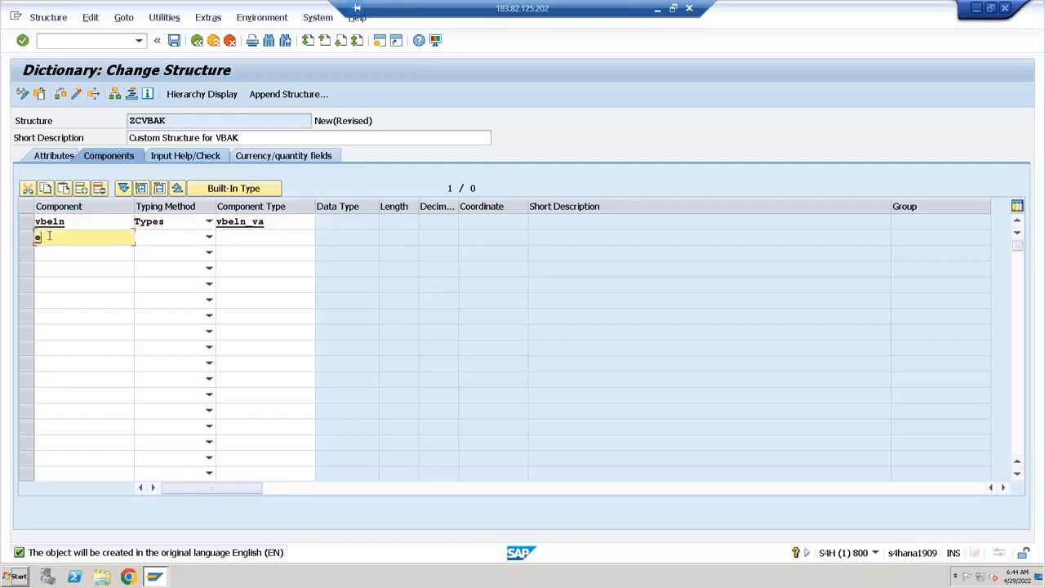
{"action": "key", "text": "Tab"}
{"action": "key", "text": "t"}
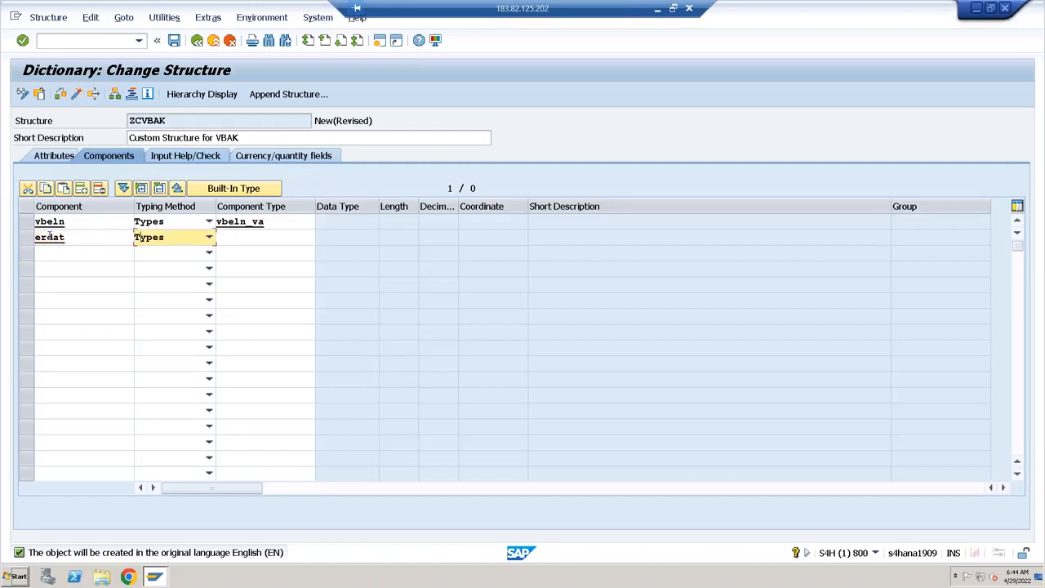
{"action": "key", "text": "Tab"}
{"action": "type", "text": "erdat"}
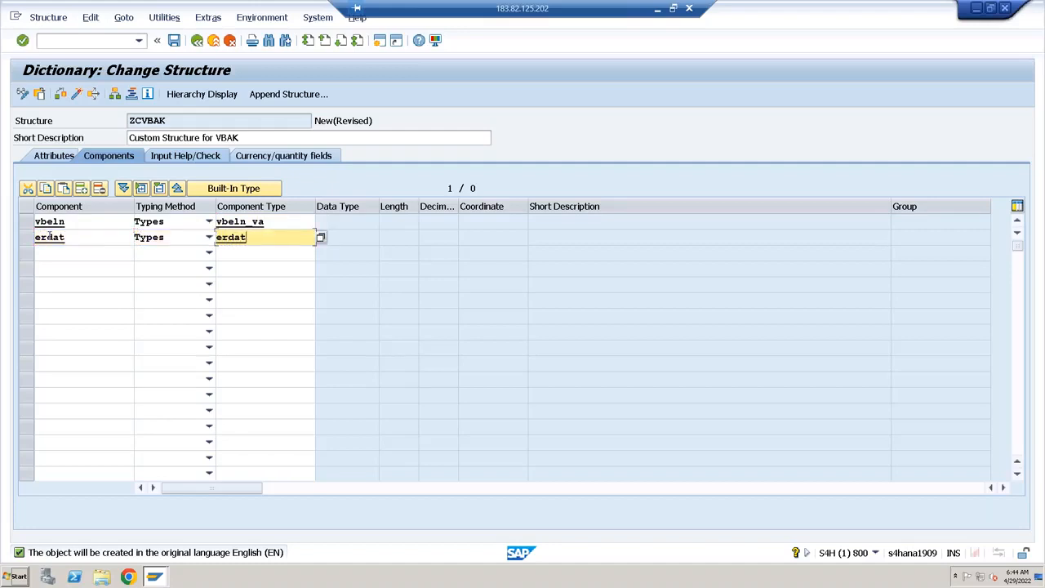
Add component erzet in the third row with typing method Types and component type erzet.
{"action": "key", "text": "Tab"}
{"action": "type", "text": "erzet"}
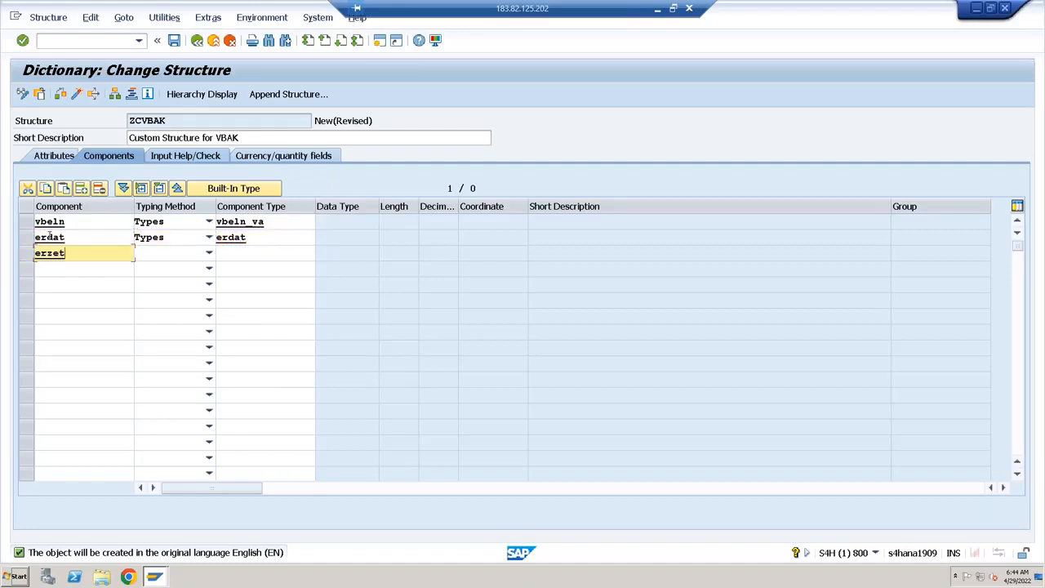
{"action": "key", "text": "Tab"}
{"action": "key", "text": "t"}
{"action": "key", "text": "Tab"}
{"action": "type", "text": "erzet"}
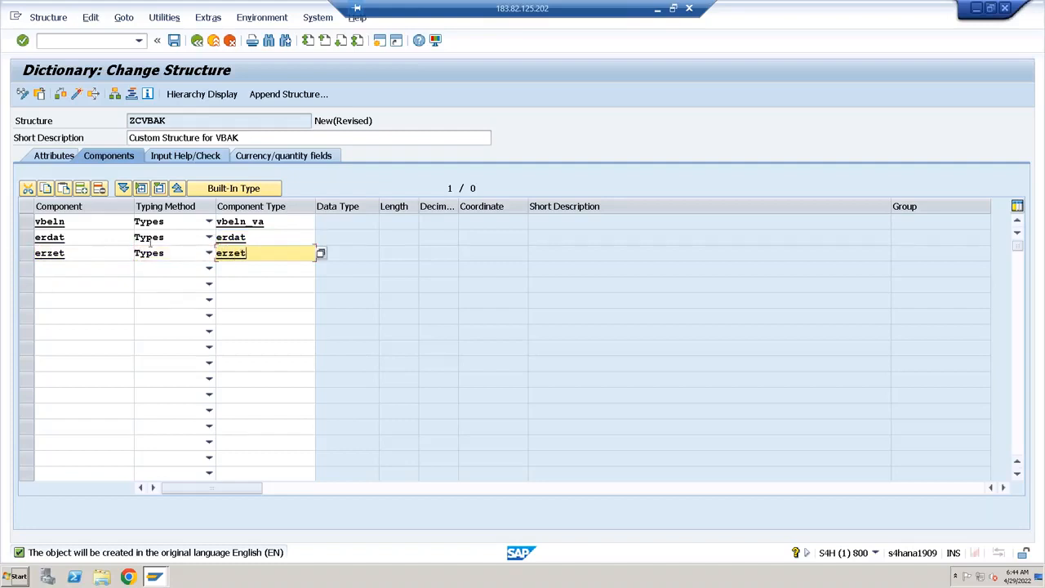
{"action": "left_click", "coordinate": [255, 237]}
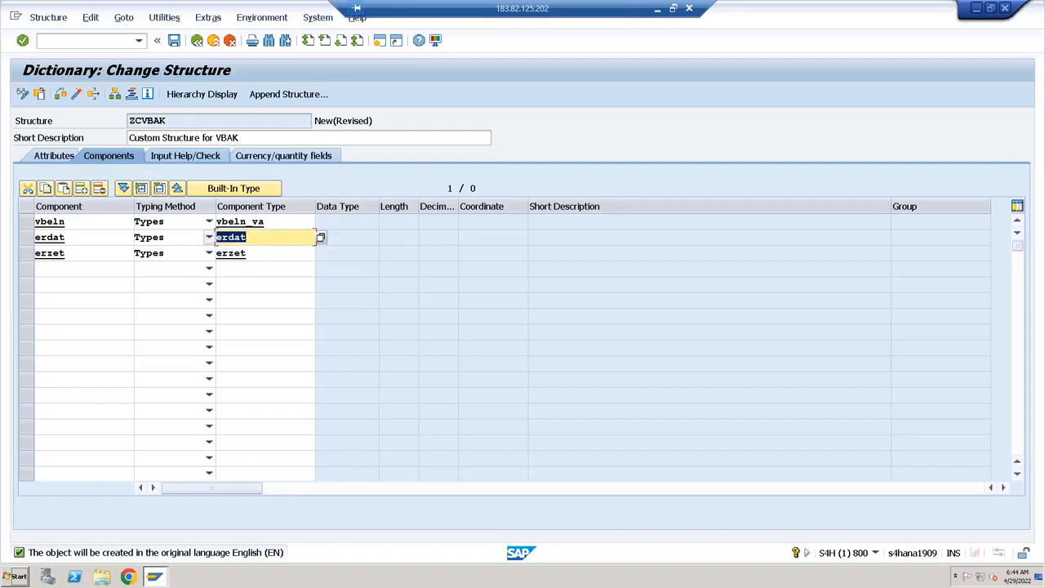
Add component ernam in the fourth row with typing method Types and component type ernam.
{"action": "left_click", "coordinate": [269, 220]}
{"action": "left_click", "coordinate": [70, 272]}
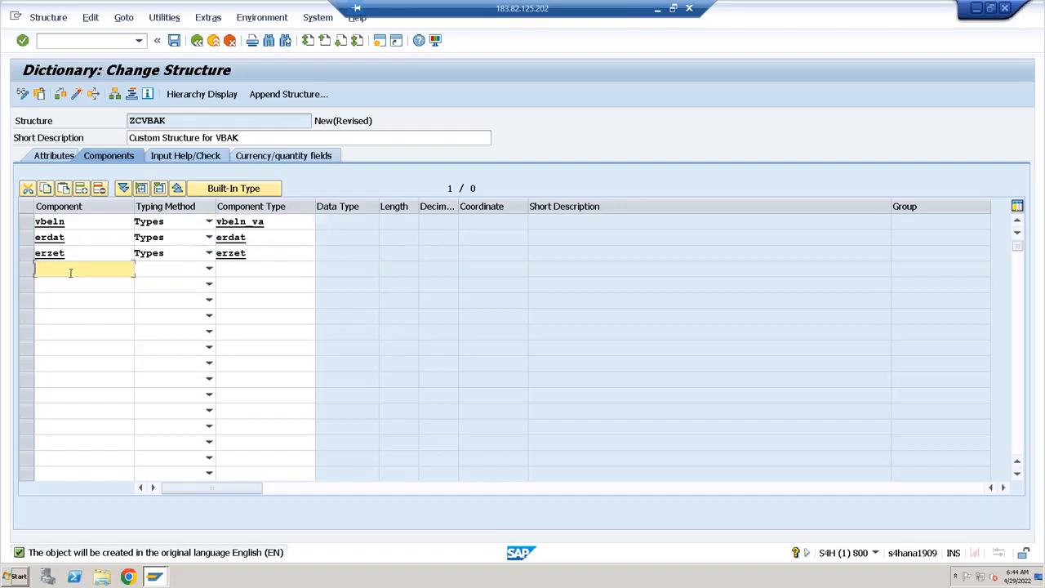
{"action": "type", "text": "ernam"}
{"action": "key", "text": "Tab"}
{"action": "key", "text": "Down"}
{"action": "key", "text": "Tab"}
{"action": "type", "text": "ernam"}
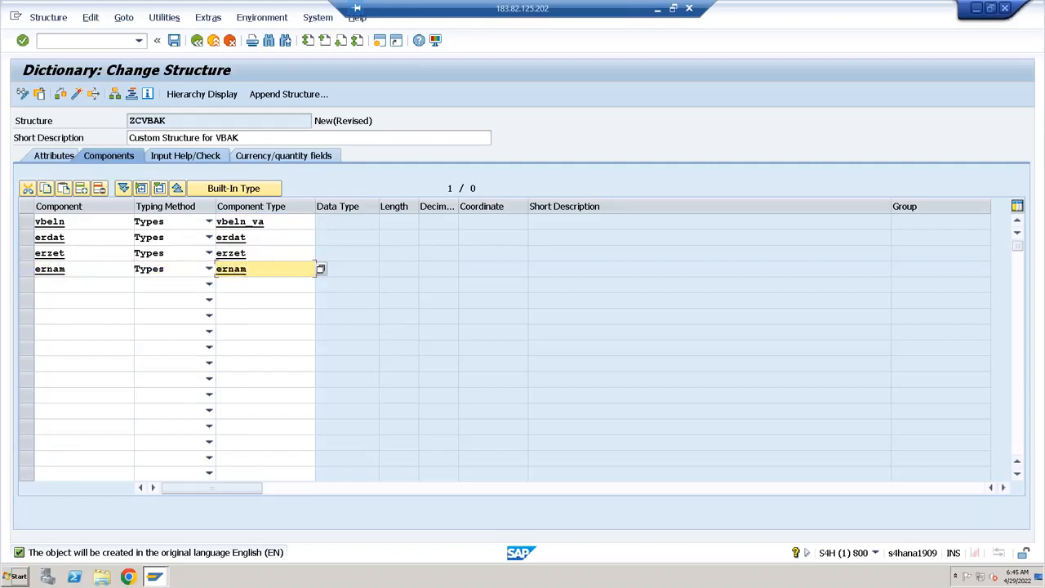
{"action": "key", "text": "Return"}
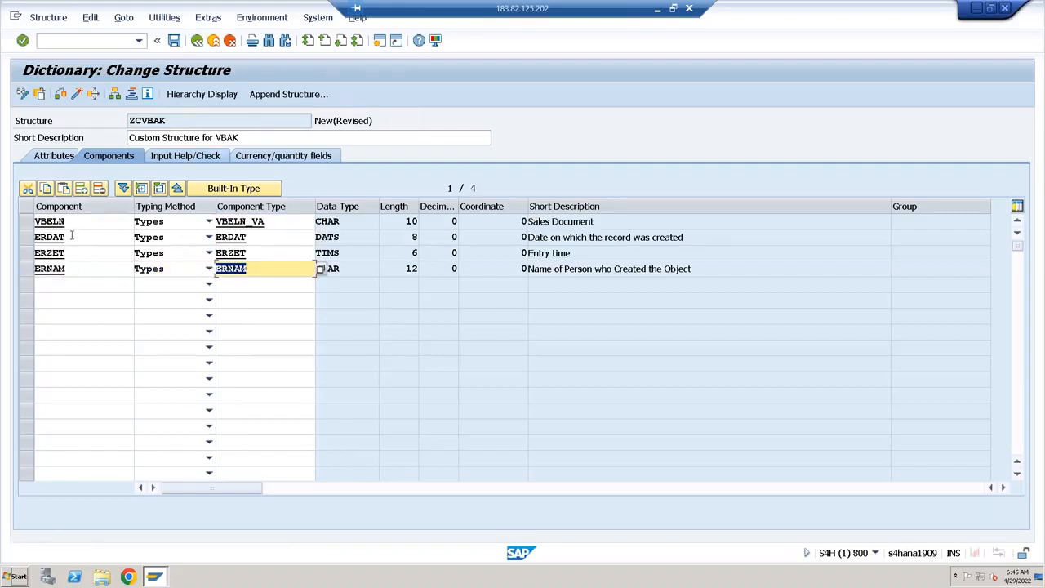
Save structure ZCVBAK as a local object and set its enhancement category to "Can be enhanced (character-like or numeric)".
{"action": "left_click", "coordinate": [174, 41]}
{"action": "left_click", "coordinate": [317, 361]}
{"action": "left_click", "coordinate": [215, 19]}
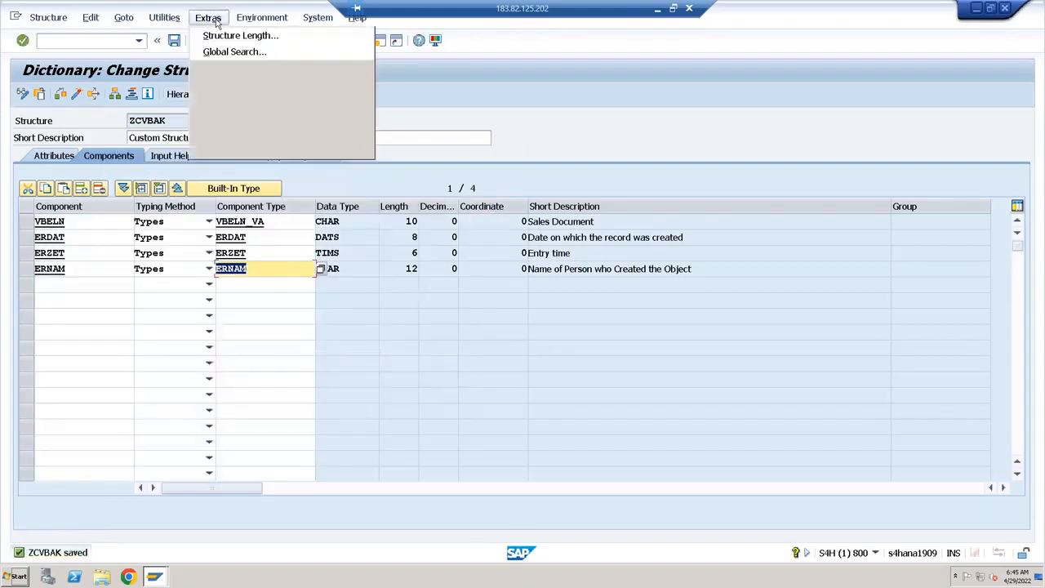
{"action": "left_click", "coordinate": [241, 133]}
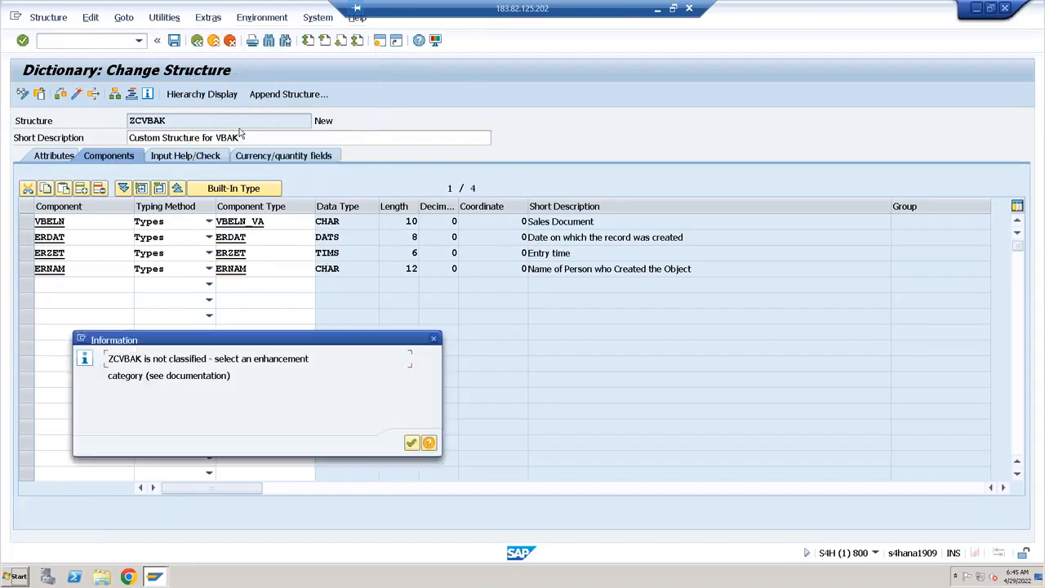
{"action": "key", "text": "Return"}
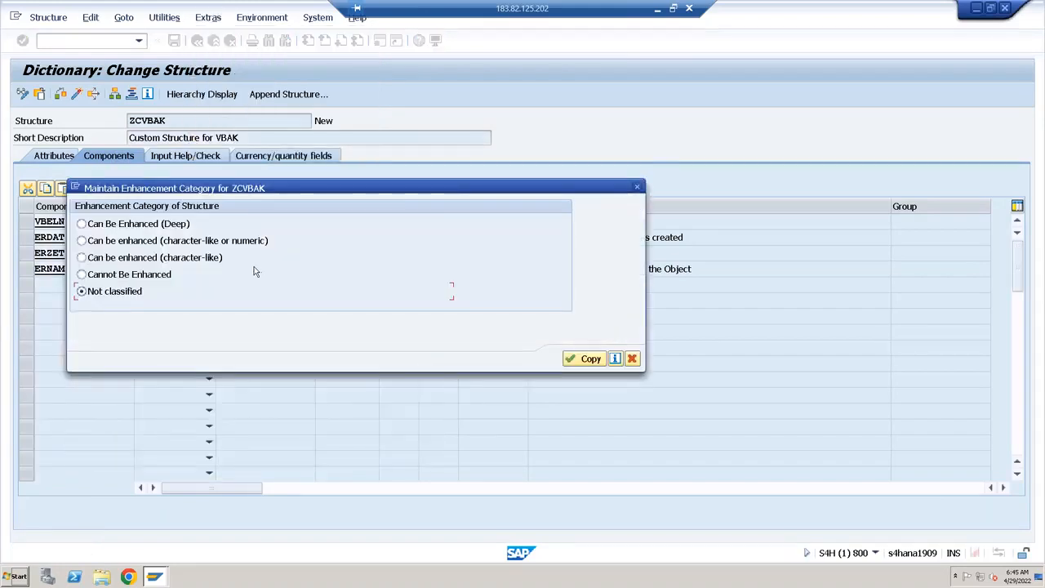
{"action": "left_click", "coordinate": [209, 240]}
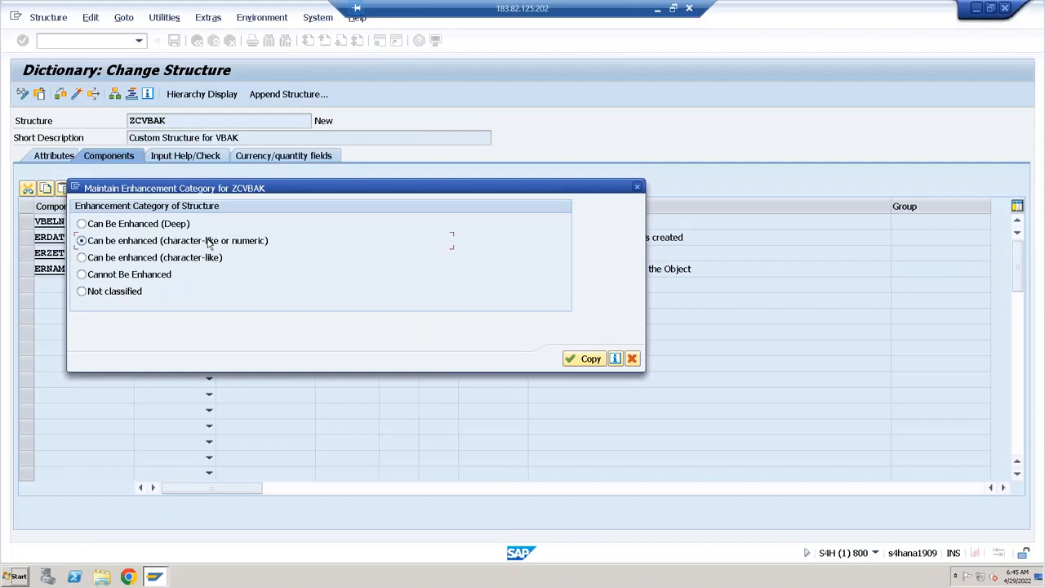
{"action": "key", "text": "Return"}
Save and activate structure ZCVBAK, and return to the dictionary's initial screen.
{"action": "left_click", "coordinate": [174, 41]}
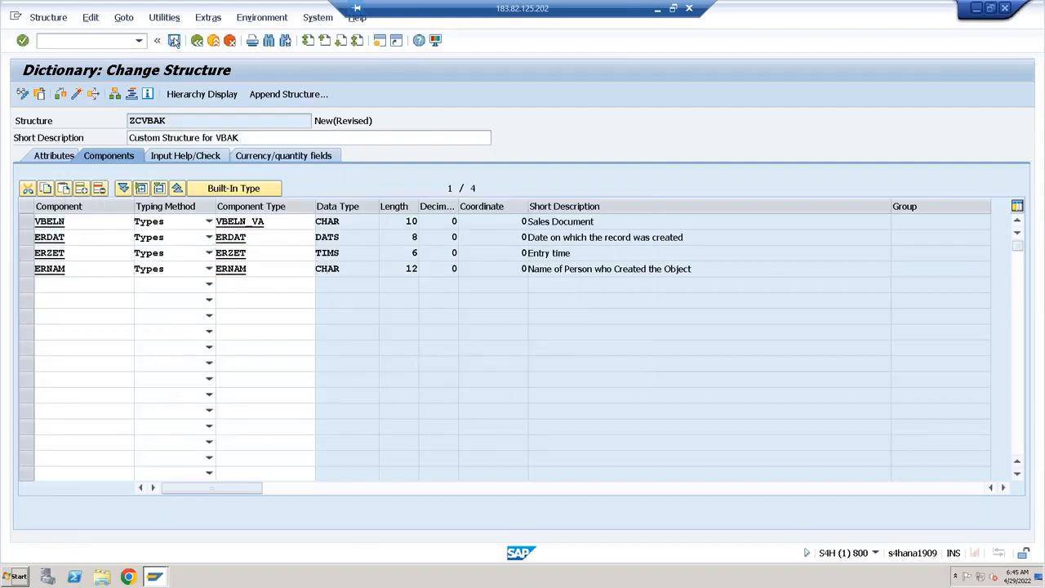
{"action": "left_click", "coordinate": [61, 95]}
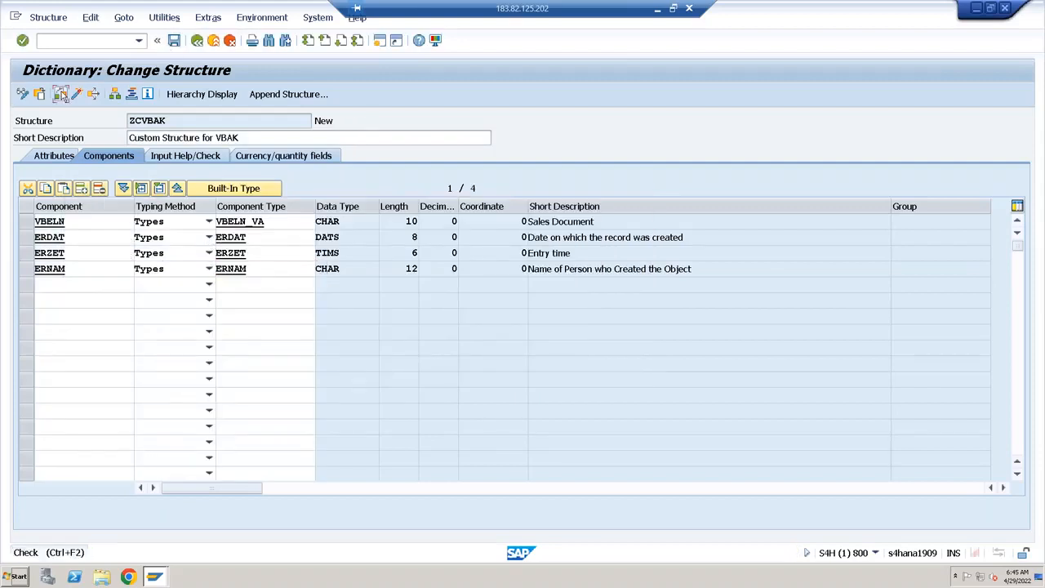
{"action": "left_click", "coordinate": [76, 95]}
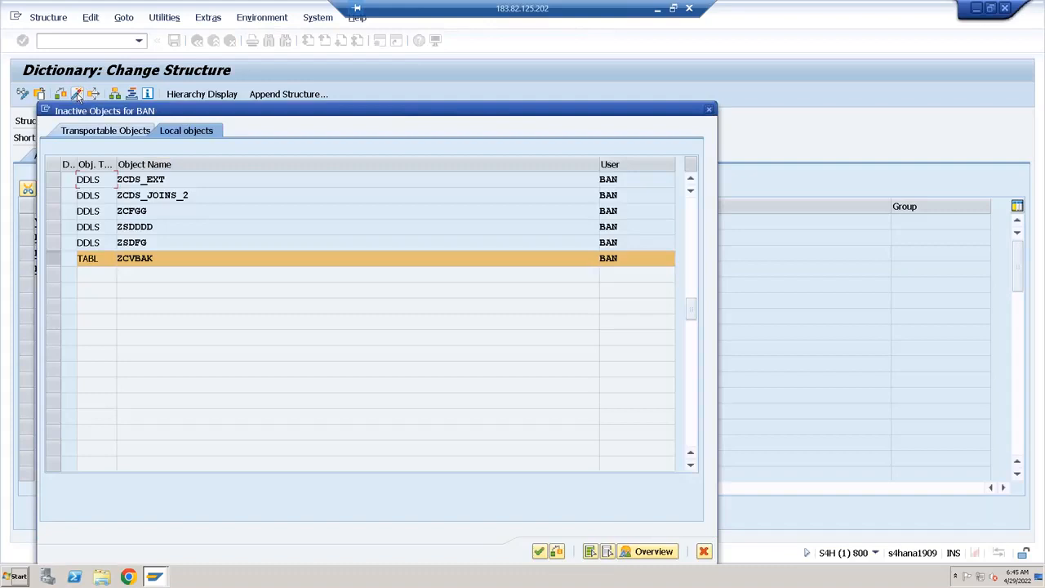
{"action": "key", "text": "Return"}
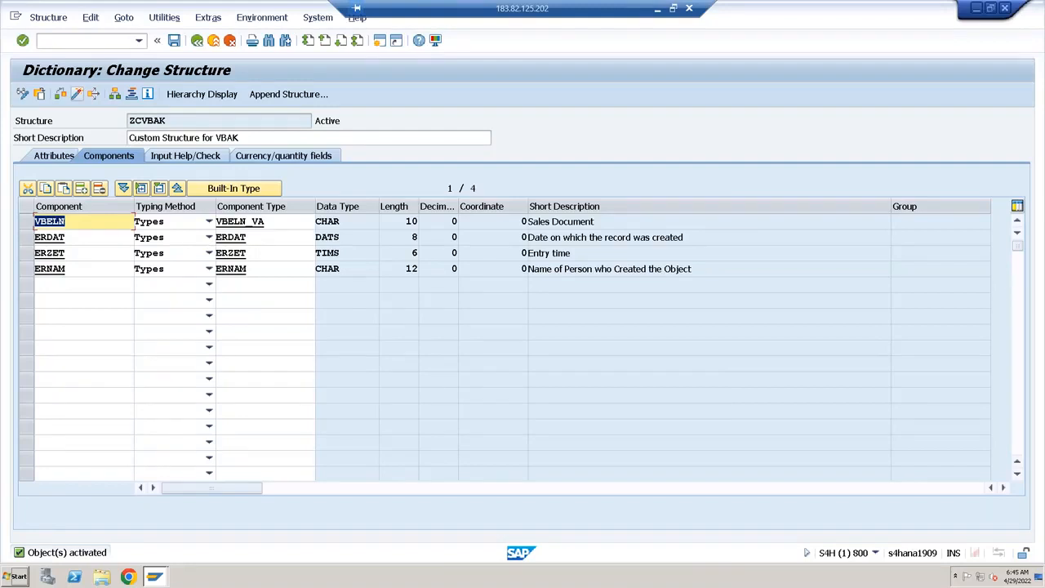
{"action": "left_click", "coordinate": [197, 40]}
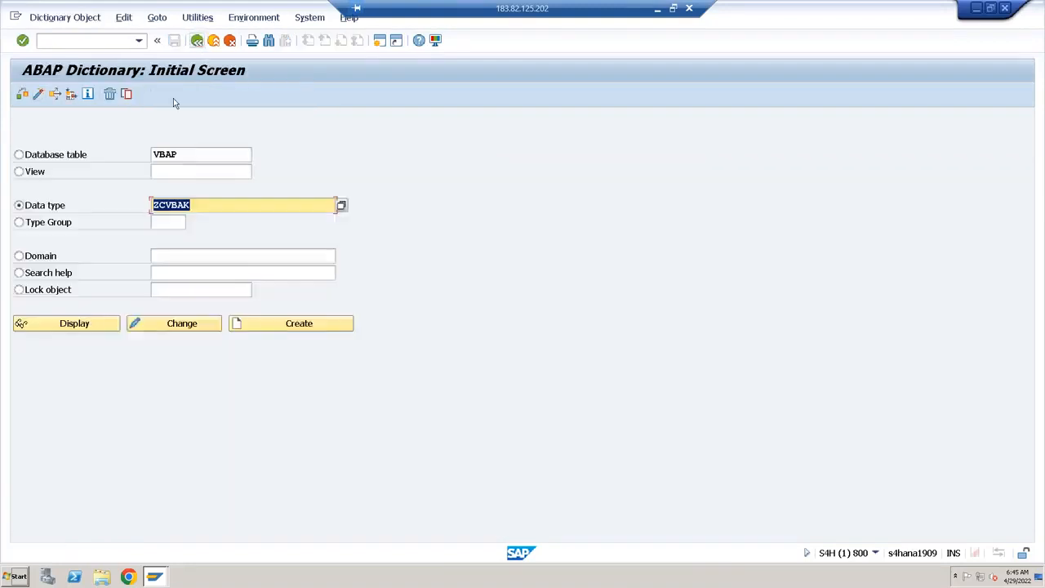
Create data type ZCVBAP as a structure with the short description "Custom Structure for VBAP".
{"action": "left_click", "coordinate": [199, 206]}
{"action": "key", "text": "BackSpace"}
{"action": "type", "text": "P"}
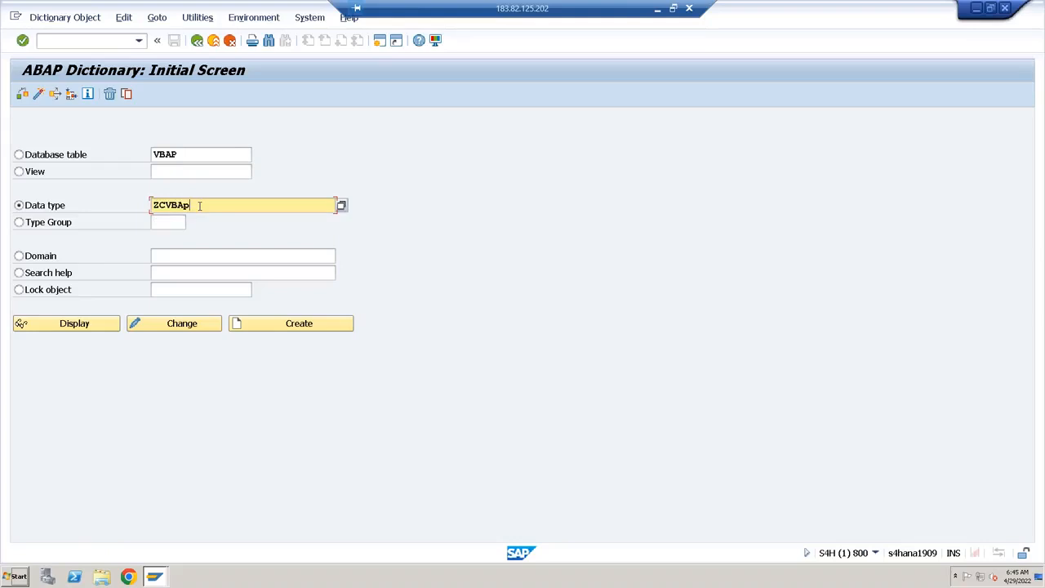
{"action": "left_click", "coordinate": [280, 333]}
{"action": "left_click", "coordinate": [112, 230]}
{"action": "left_click", "coordinate": [249, 273]}
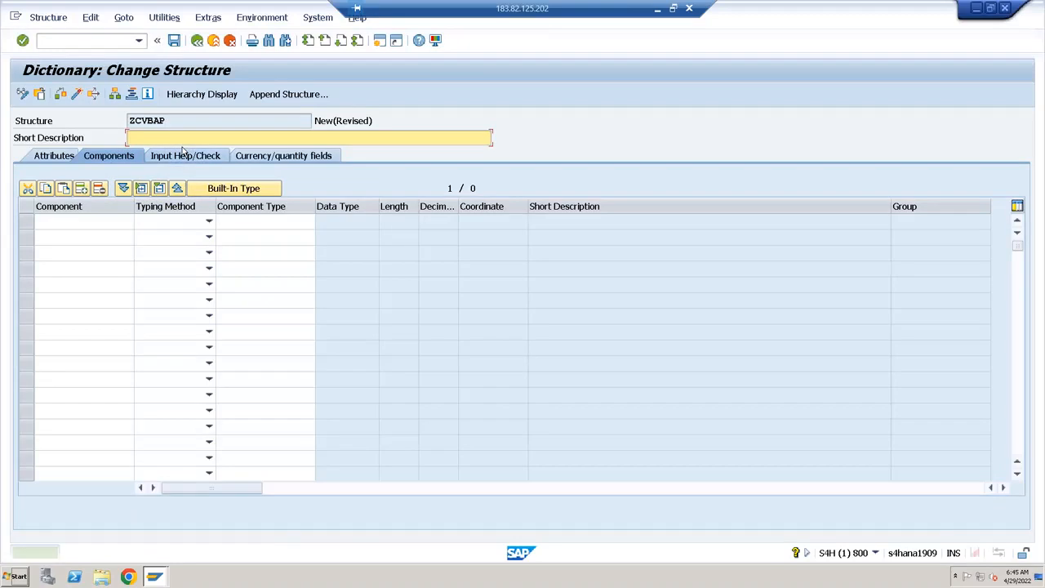
{"action": "type", "text": "Custom Structure for VBAP"}
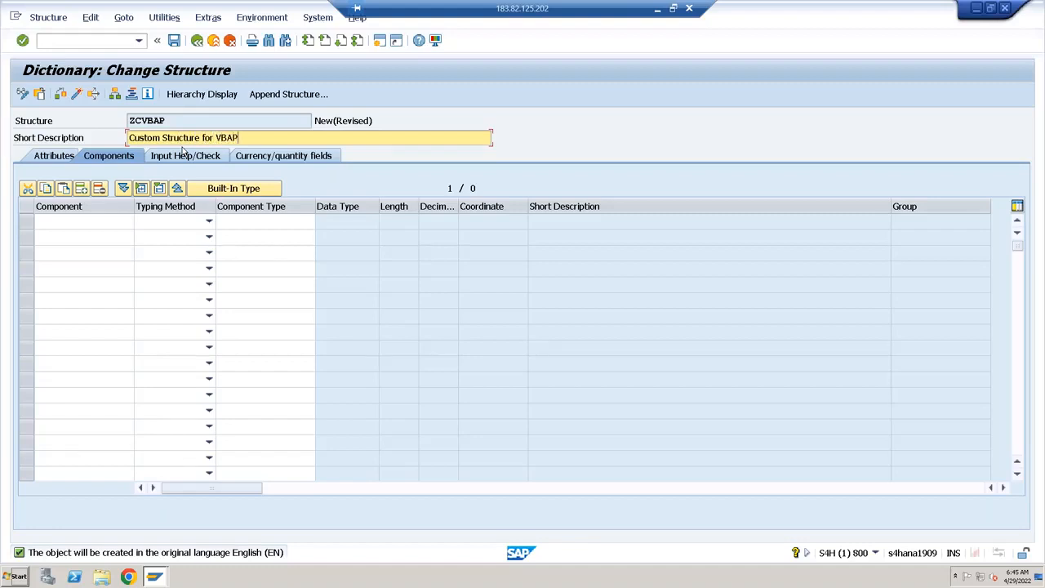
Add component vbeln in the first row with typing method Types and component type vbeln_va.
{"action": "left_click", "coordinate": [83, 224]}
{"action": "type", "text": "vbeln"}
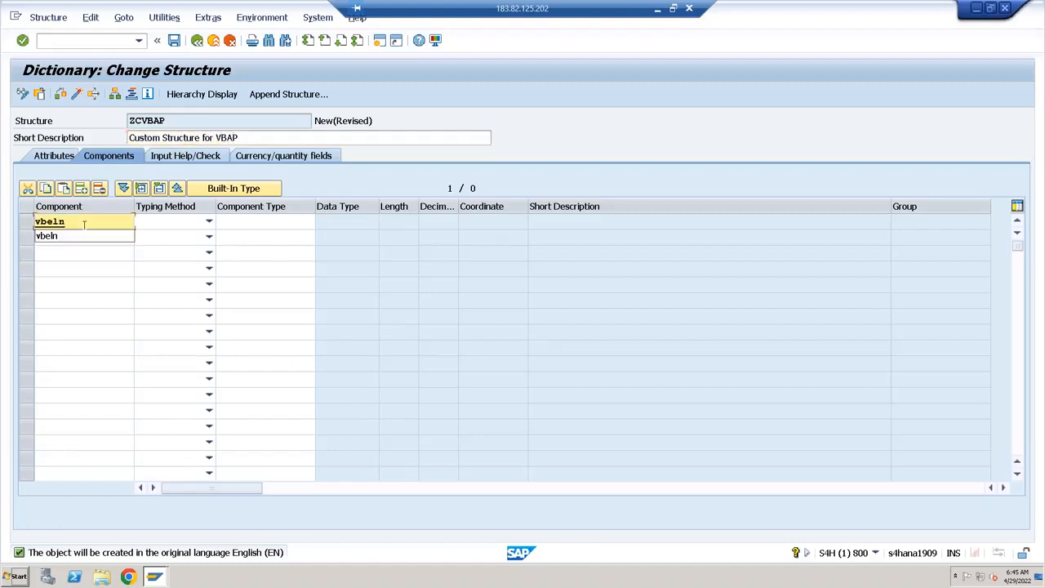
{"action": "key", "text": "Tab"}
{"action": "key", "text": "Tab"}
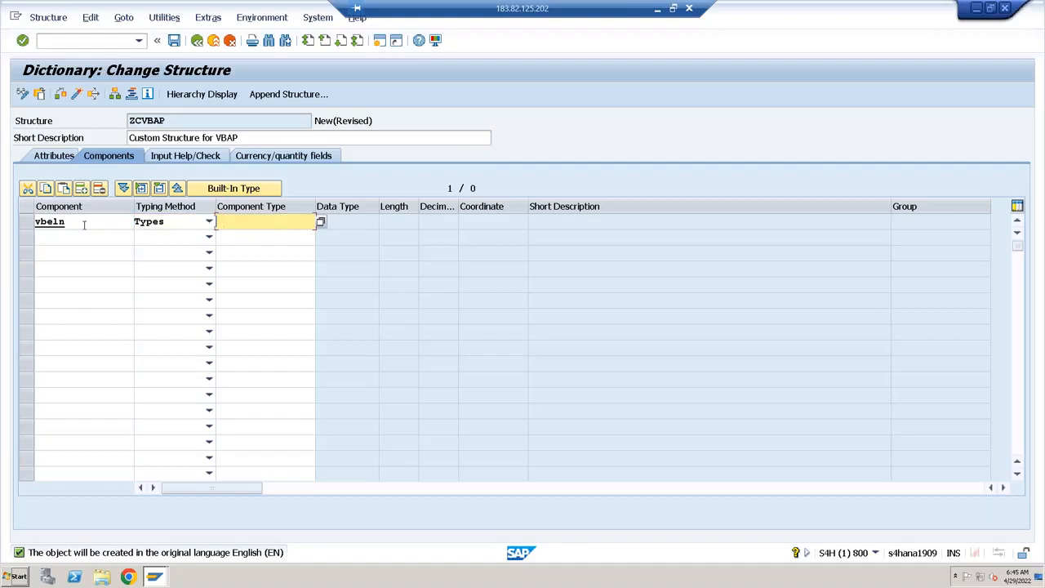
{"action": "type", "text": "vbeln_va"}
Add component posnr in the second row with typing method Types and component type posnr_va.
{"action": "key", "text": "Tab"}
{"action": "type", "text": "posnr"}
{"action": "key", "text": "Tab"}
{"action": "key", "text": "Tab"}
{"action": "type", "text": "po"}
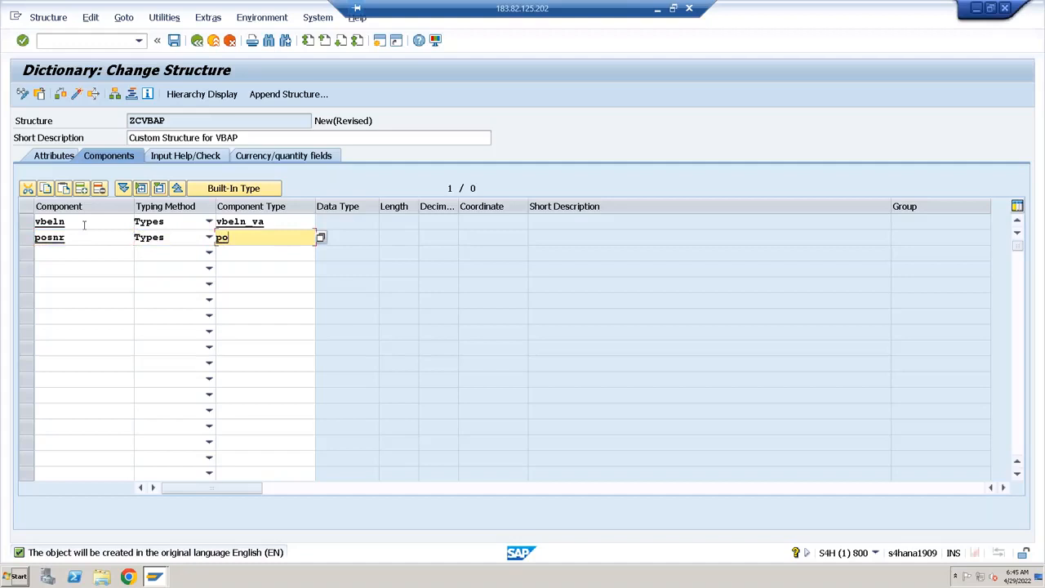
{"action": "type", "text": "snr_va"}
Add component matnr in the third row with typing method Types and component type matnr.
{"action": "key", "text": "Tab"}
{"action": "type", "text": "matnr"}
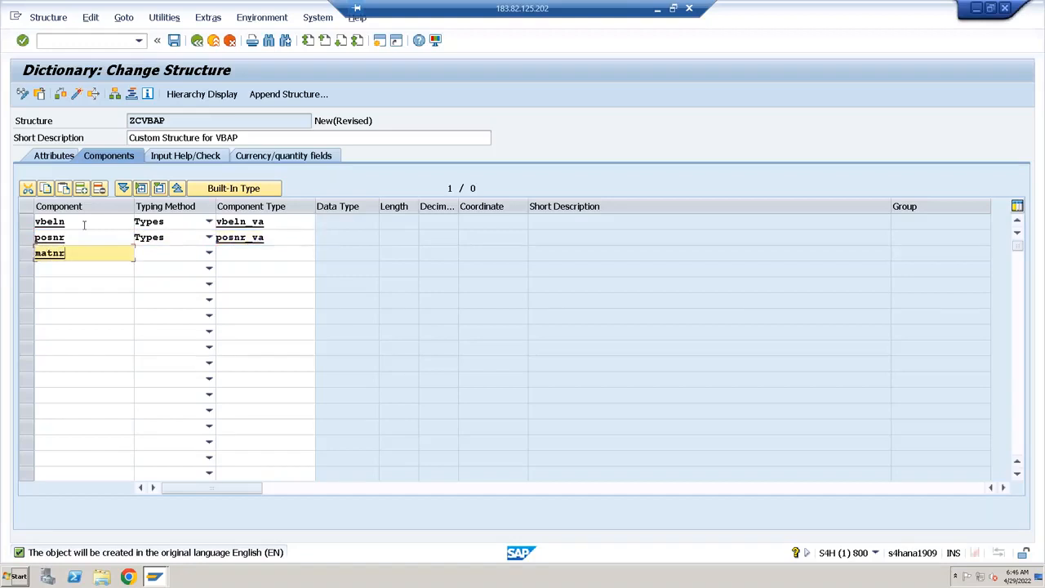
{"action": "key", "text": "Tab"}
{"action": "key", "text": "Tab"}
{"action": "type", "text": "ma"}
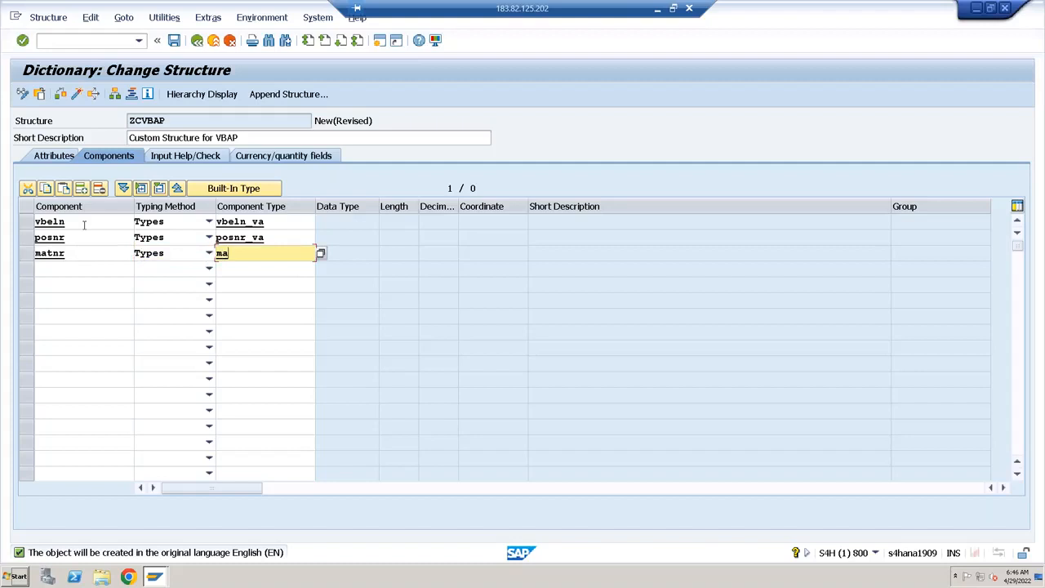
{"action": "type", "text": "tnr"}
Add component netwr in the fourth row with typing method Types and component type netwr_ak.
{"action": "key", "text": "Tab"}
{"action": "type", "text": "netwr"}
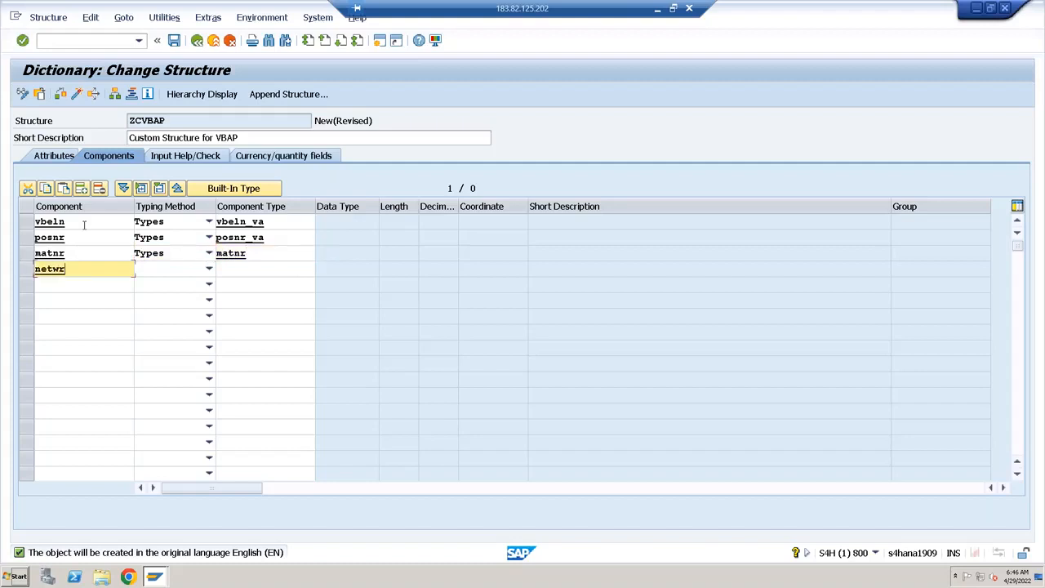
{"action": "key", "text": "Tab"}
{"action": "key", "text": "Tab"}
{"action": "type", "text": "ne"}
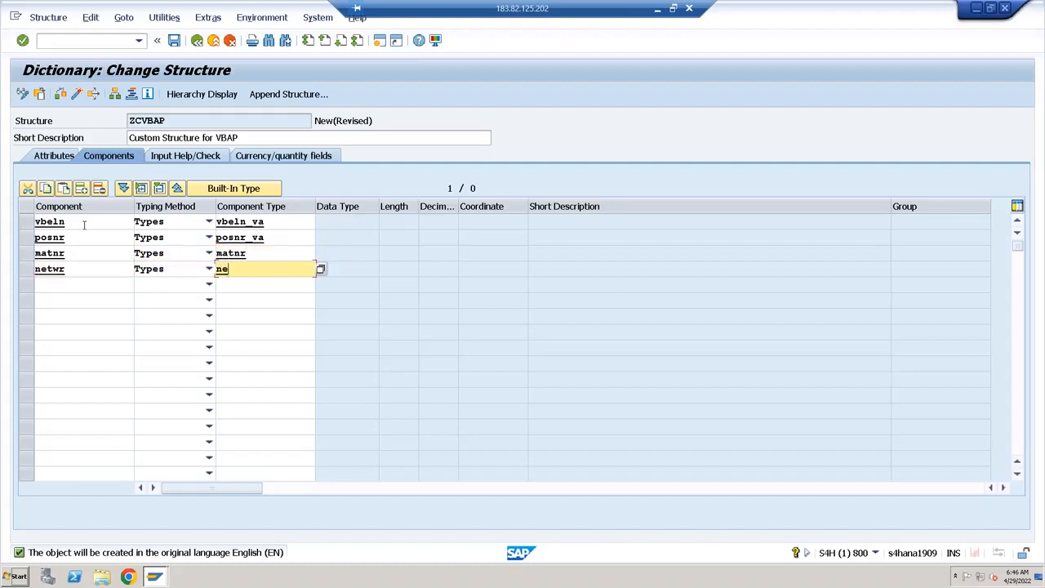
{"action": "type", "text": "twr_ak"}
{"action": "key", "text": "Return"}
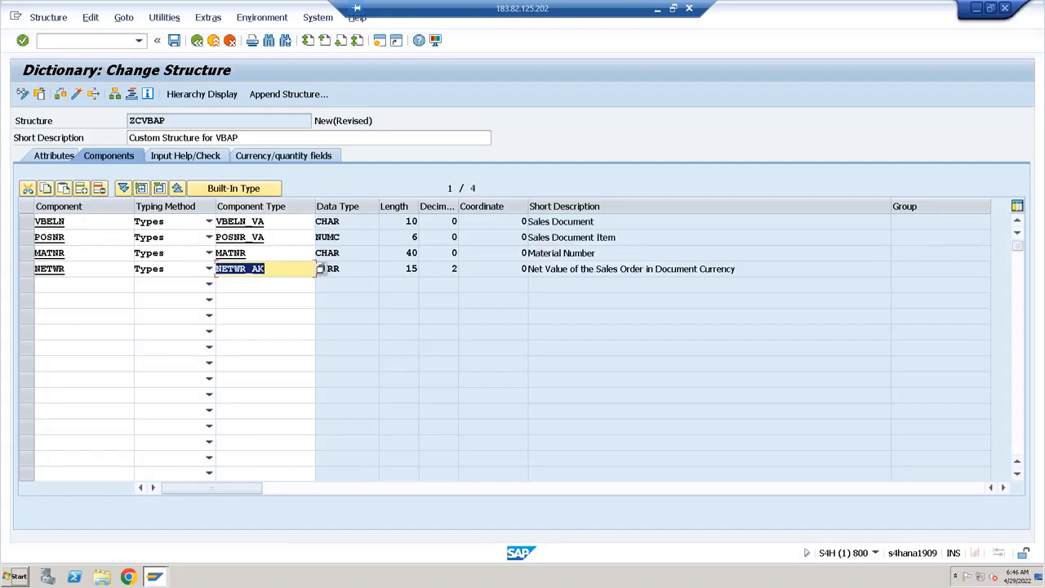
{"action": "left_click", "coordinate": [73, 268]}
{"action": "left_click", "coordinate": [266, 268]}
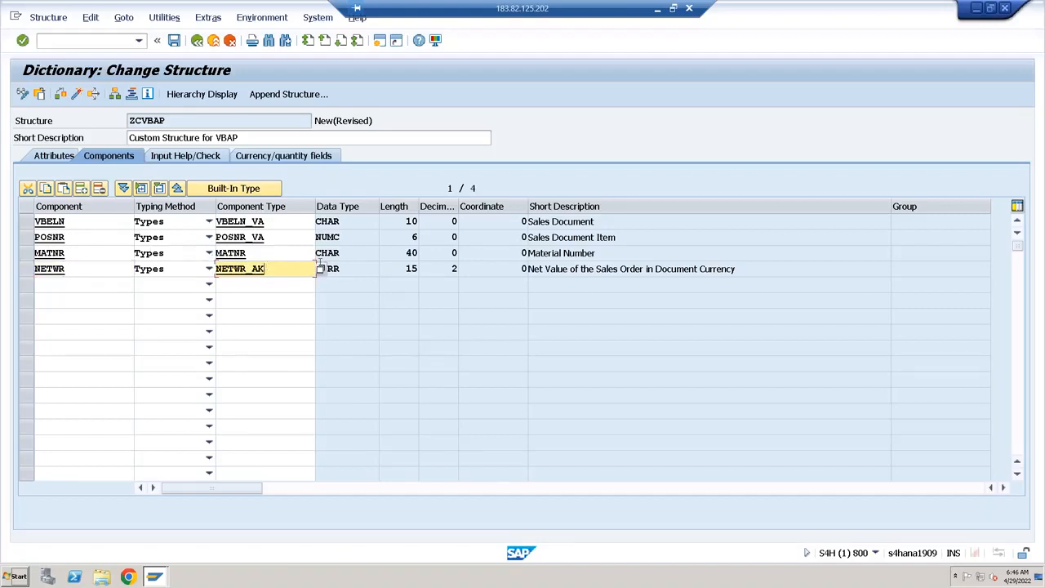
{"action": "left_click", "coordinate": [352, 272]}
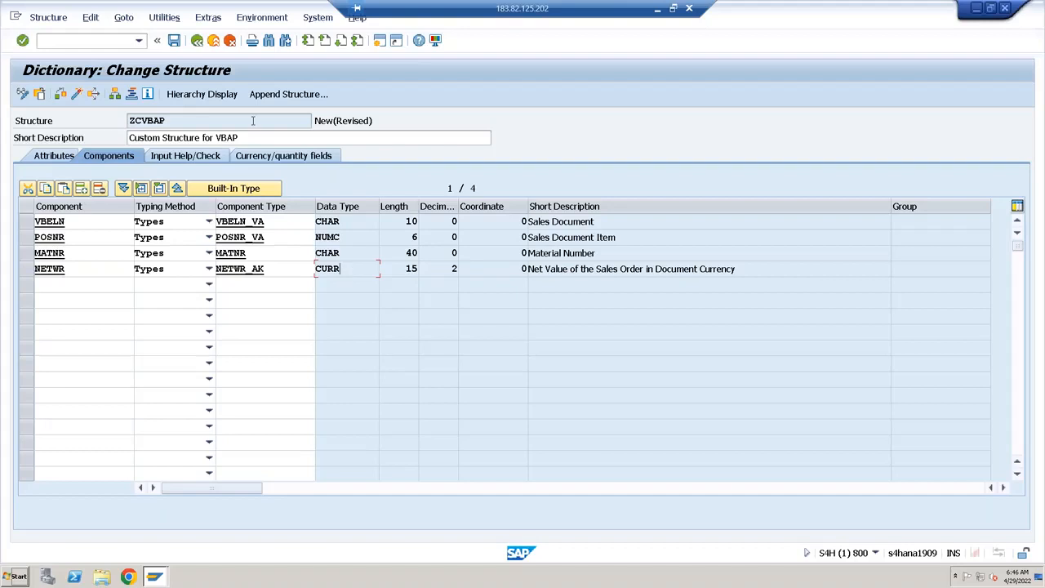
Save structure ZCVBAP as a local object and run a consistency check on it.
{"action": "left_click", "coordinate": [173, 41]}
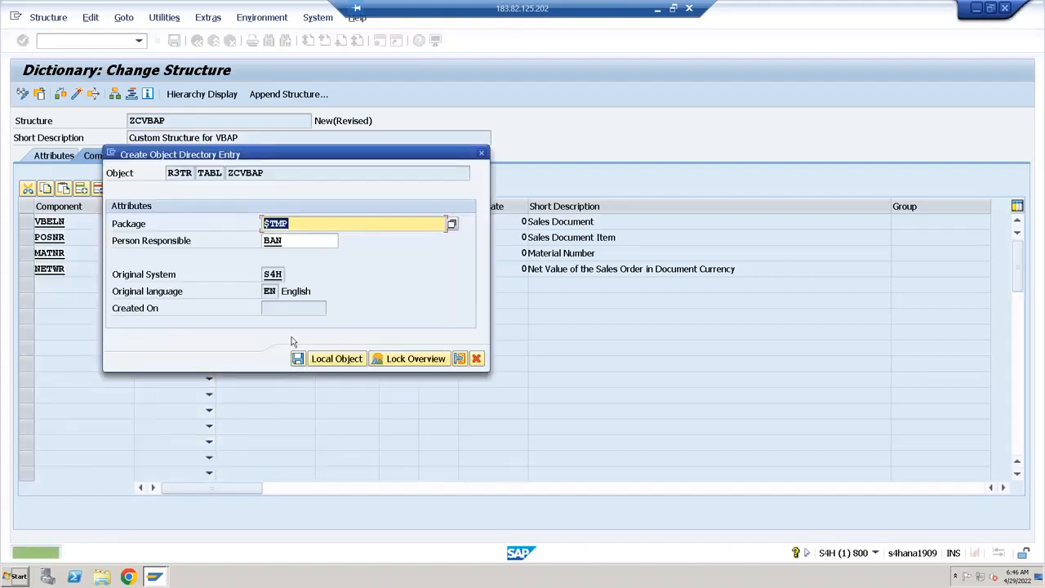
{"action": "left_click", "coordinate": [328, 361]}
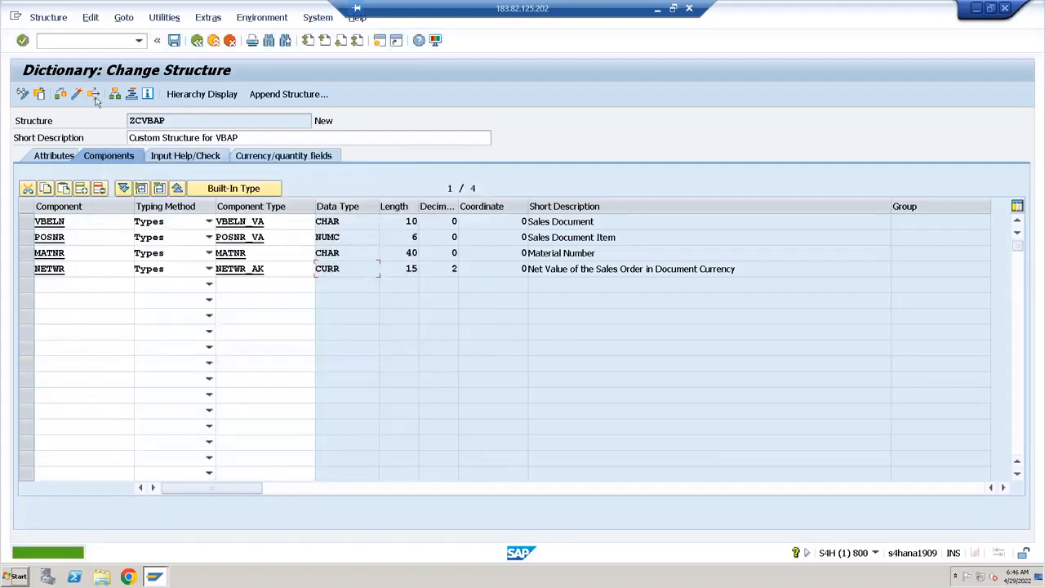
{"action": "left_click", "coordinate": [58, 94]}
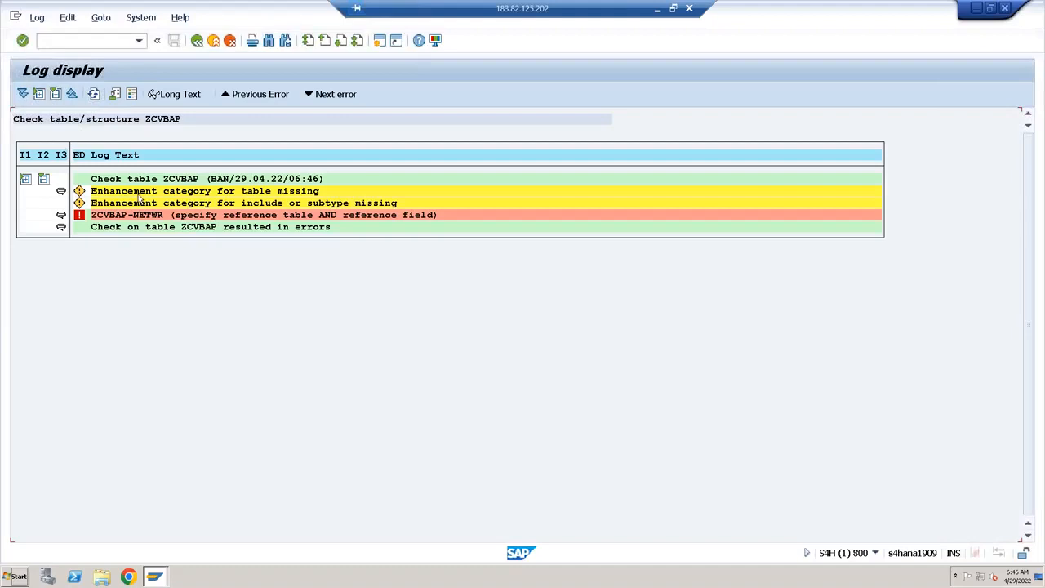
{"action": "left_click", "coordinate": [197, 40]}
Set the enhancement category of ZCVBAP to "Can be enhanced (character-like or numeric)" and save the structure.
{"action": "left_click", "coordinate": [209, 17]}
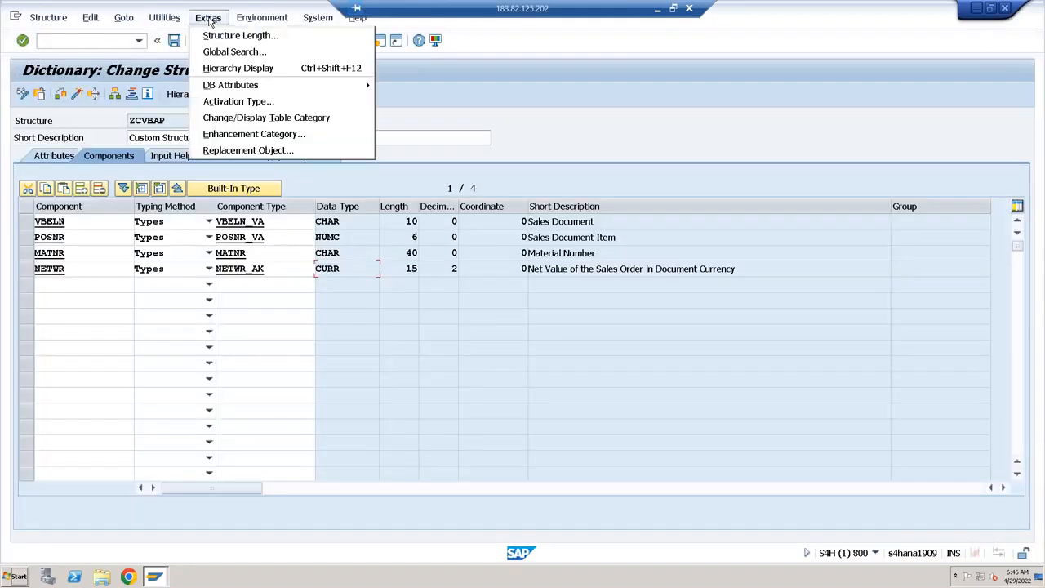
{"action": "left_click", "coordinate": [223, 135]}
{"action": "key", "text": "Return"}
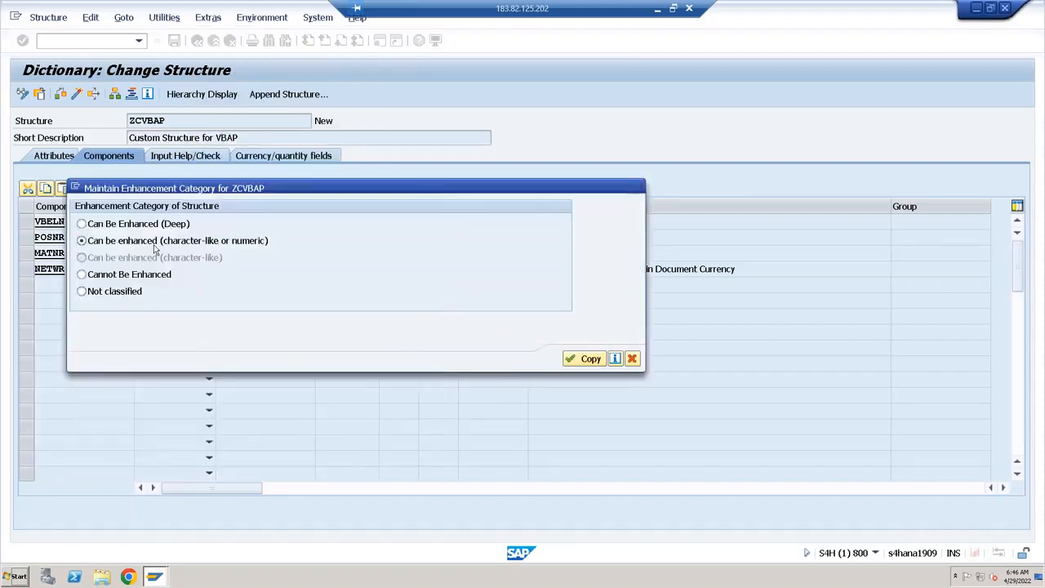
{"action": "key", "text": "Return"}
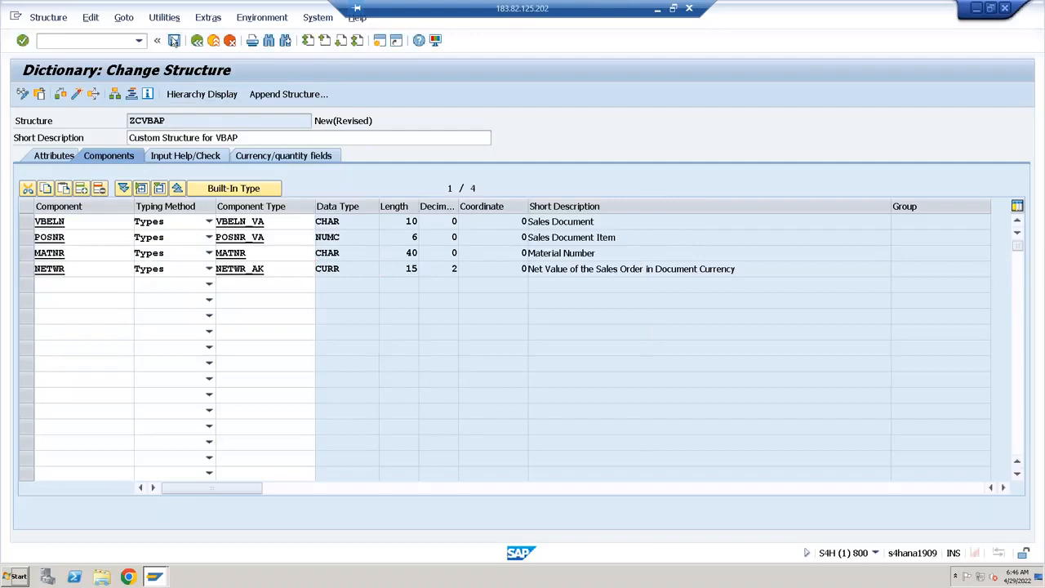
{"action": "left_click", "coordinate": [174, 41]}
Check structure ZCVBAP again, review the log and return to its components.
{"action": "left_click", "coordinate": [60, 95]}
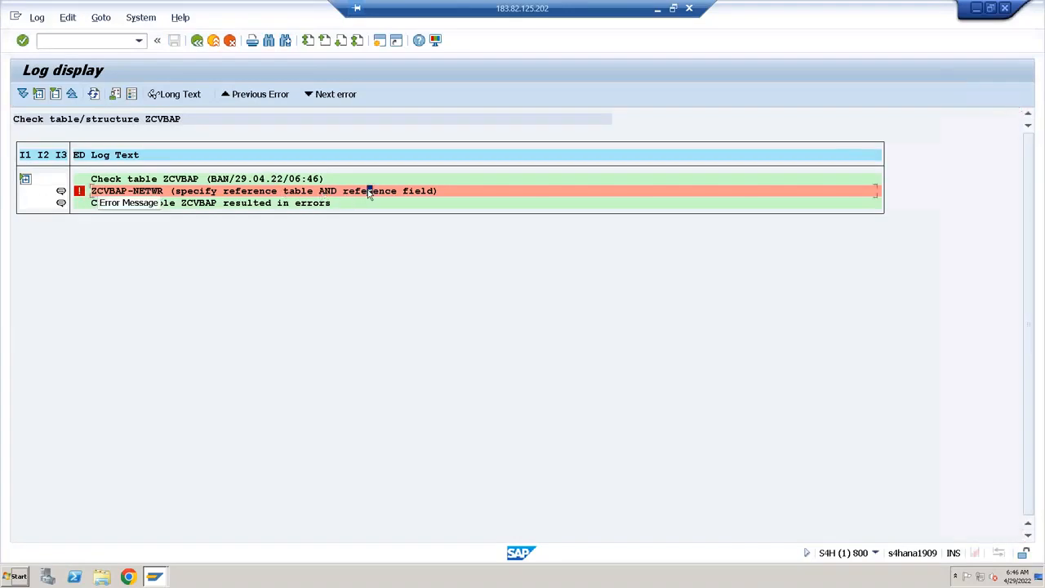
{"action": "left_click", "coordinate": [196, 41]}
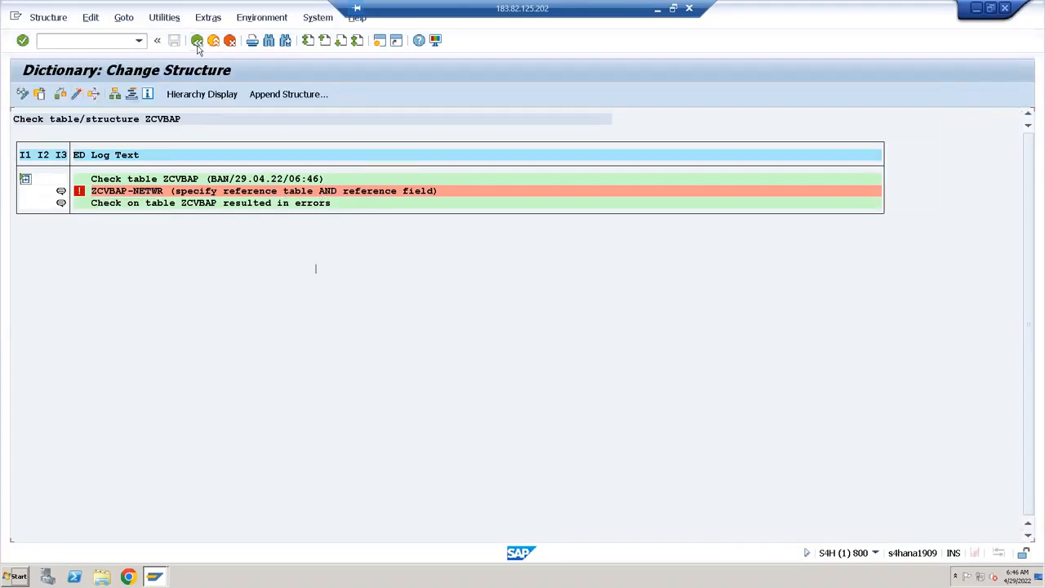
{"action": "left_click", "coordinate": [208, 18]}
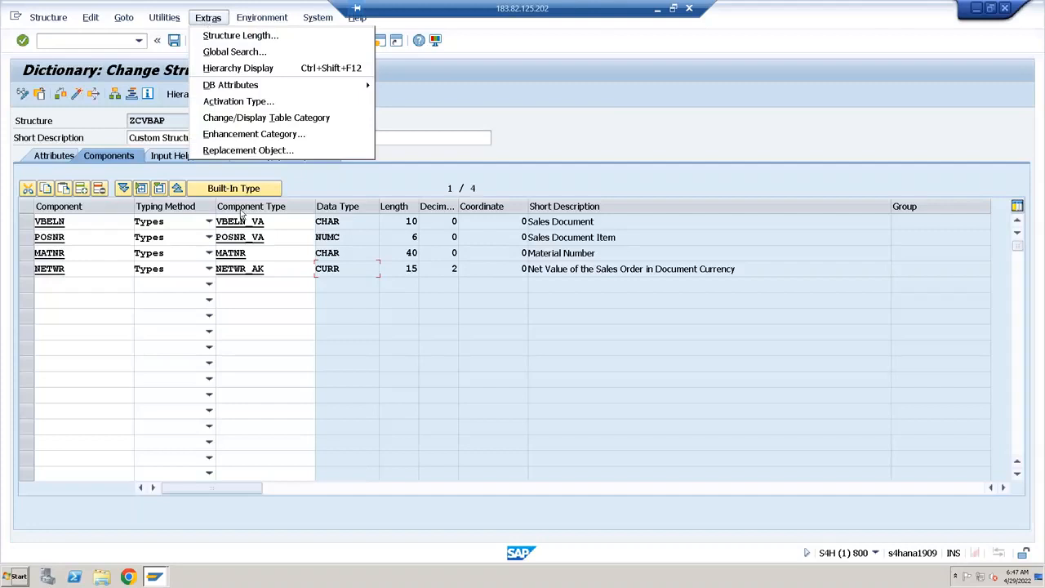
{"action": "left_click", "coordinate": [453, 155]}
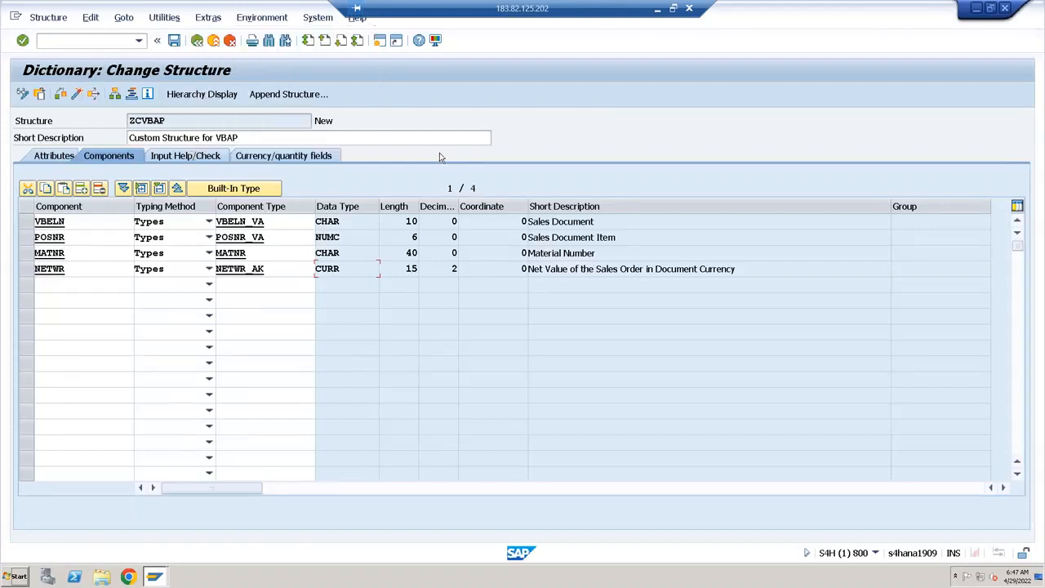
Assign reference table vbap and reference field waerk to the NETWR component of ZCVBAP.
{"action": "left_click", "coordinate": [22, 274]}
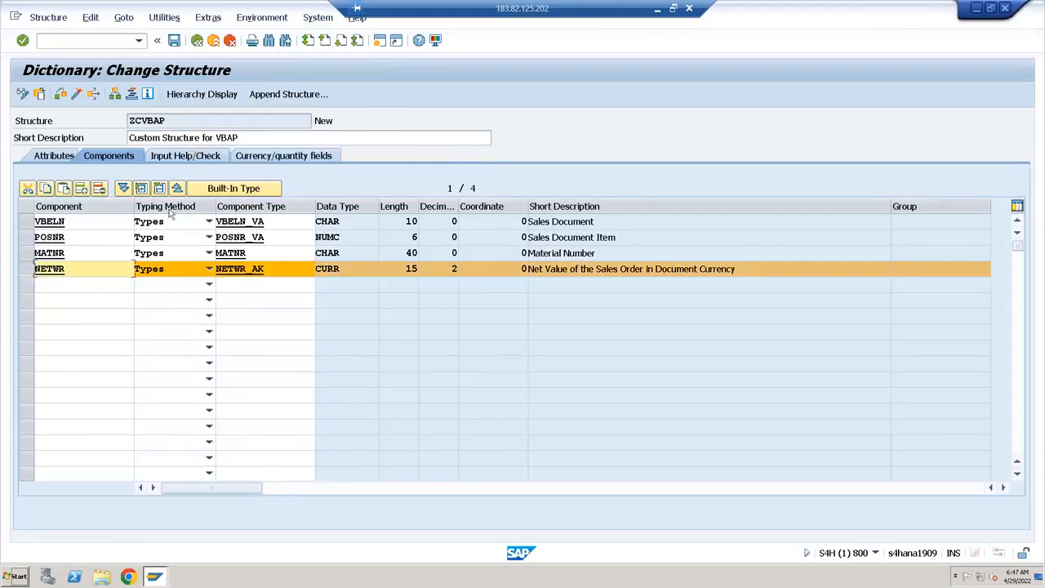
{"action": "left_click", "coordinate": [255, 157]}
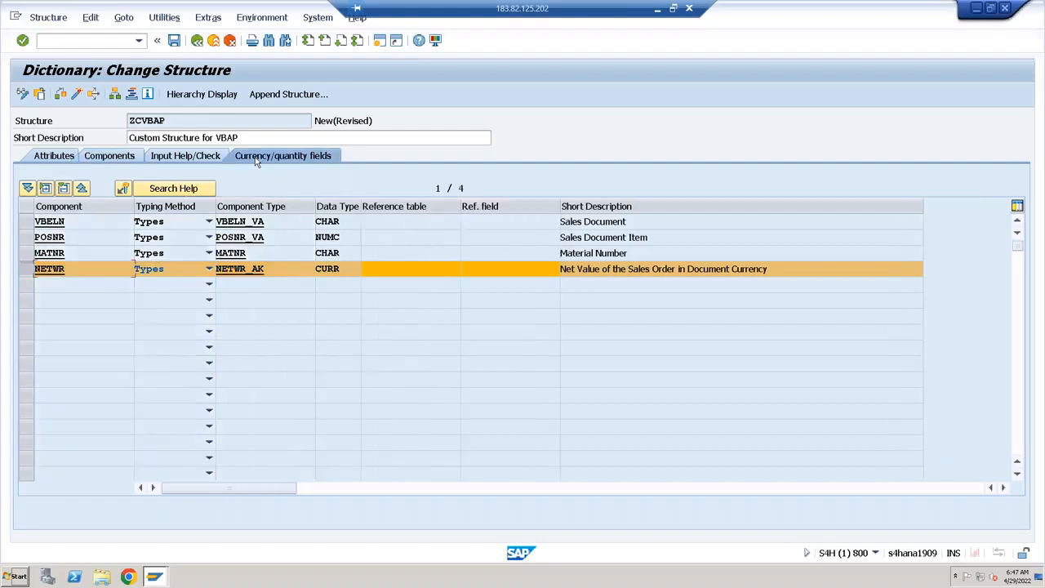
{"action": "left_click", "coordinate": [397, 276]}
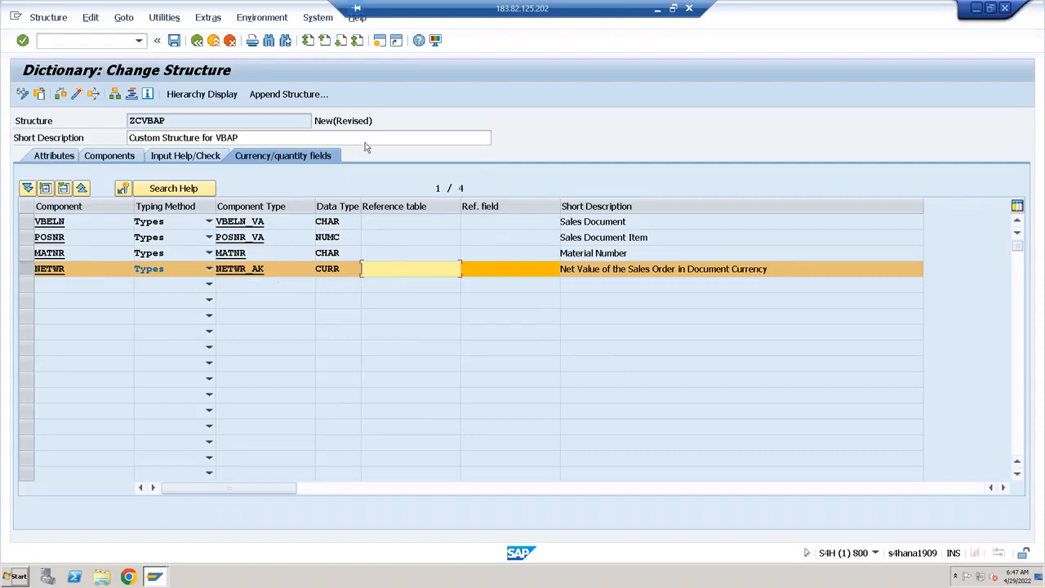
{"action": "type", "text": "vbap"}
{"action": "key", "text": "Tab"}
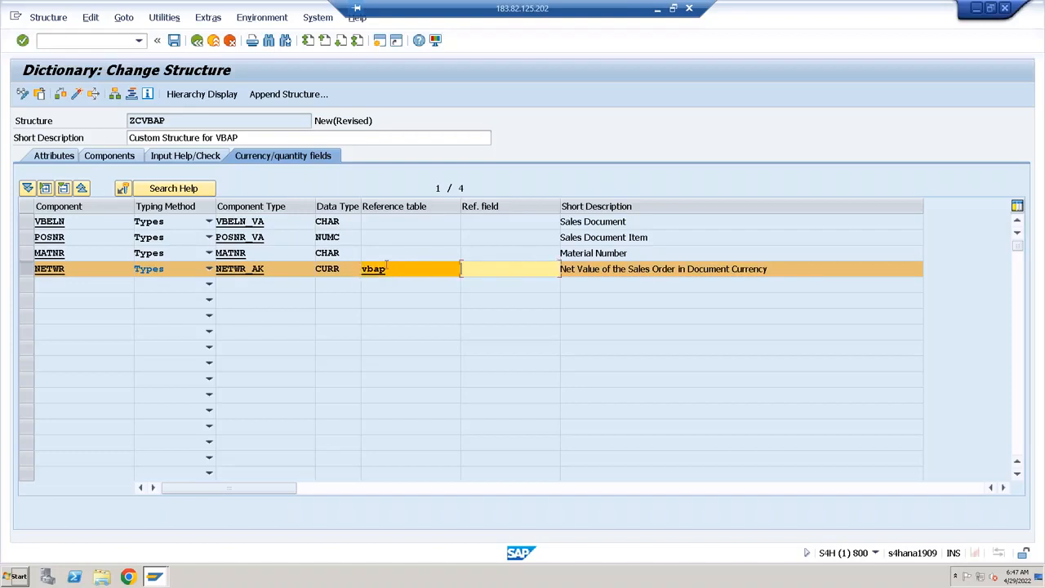
{"action": "type", "text": "wer"}
{"action": "key", "text": "BackSpace"}
{"action": "key", "text": "BackSpace"}
{"action": "type", "text": "aerk"}
{"action": "key", "text": "Return"}
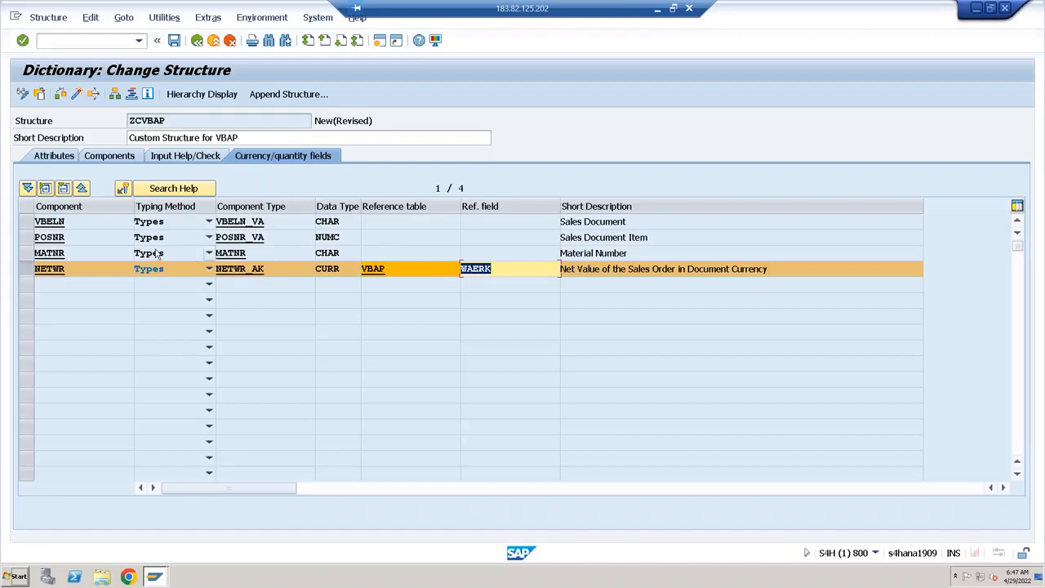
{"action": "double_click", "coordinate": [344, 268]}
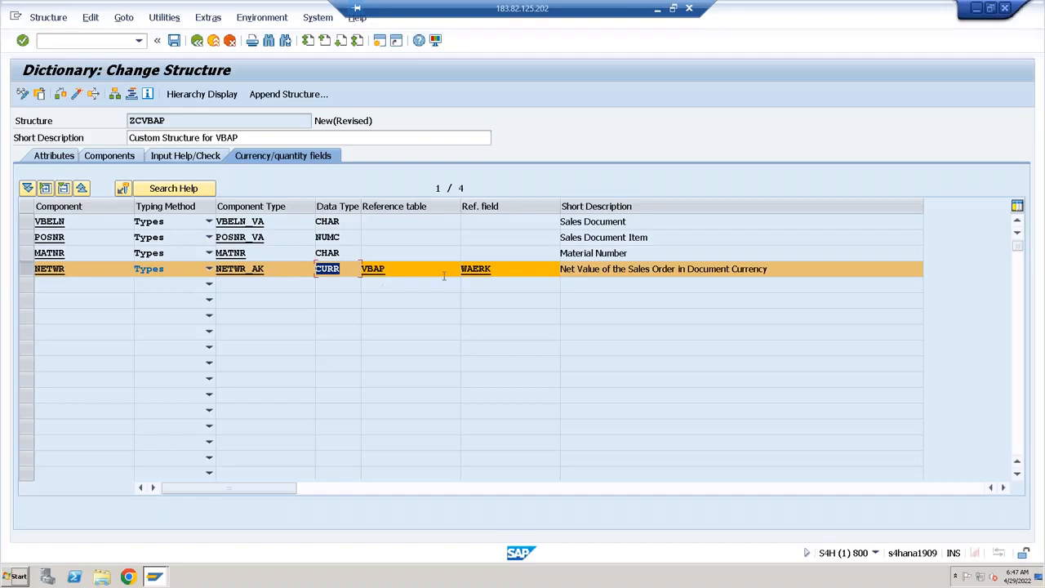
{"action": "double_click", "coordinate": [507, 271]}
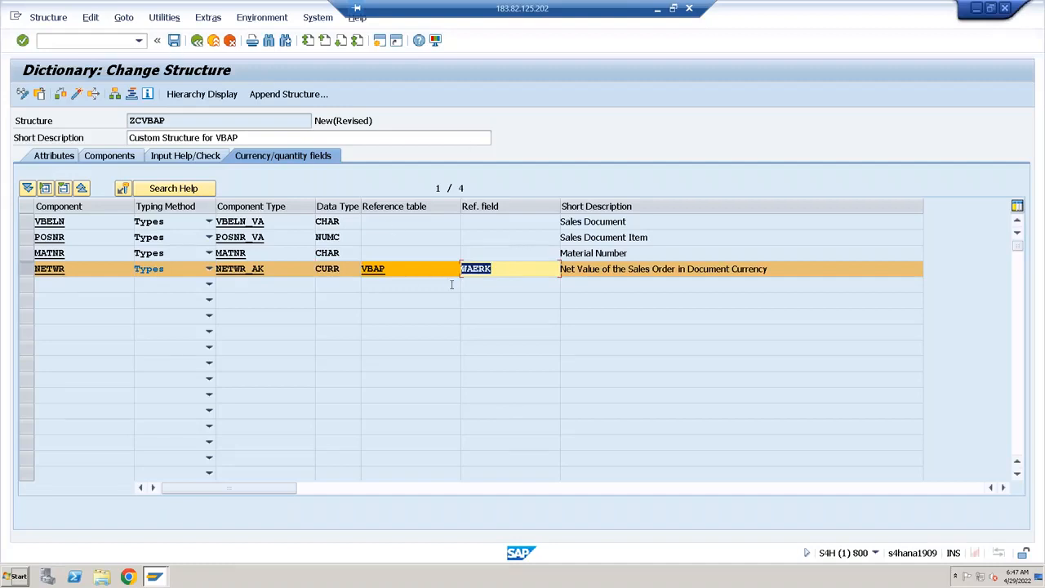
Save and activate structure ZCVBAP, then return to the ABAP Dictionary initial screen.
{"action": "left_click", "coordinate": [174, 41]}
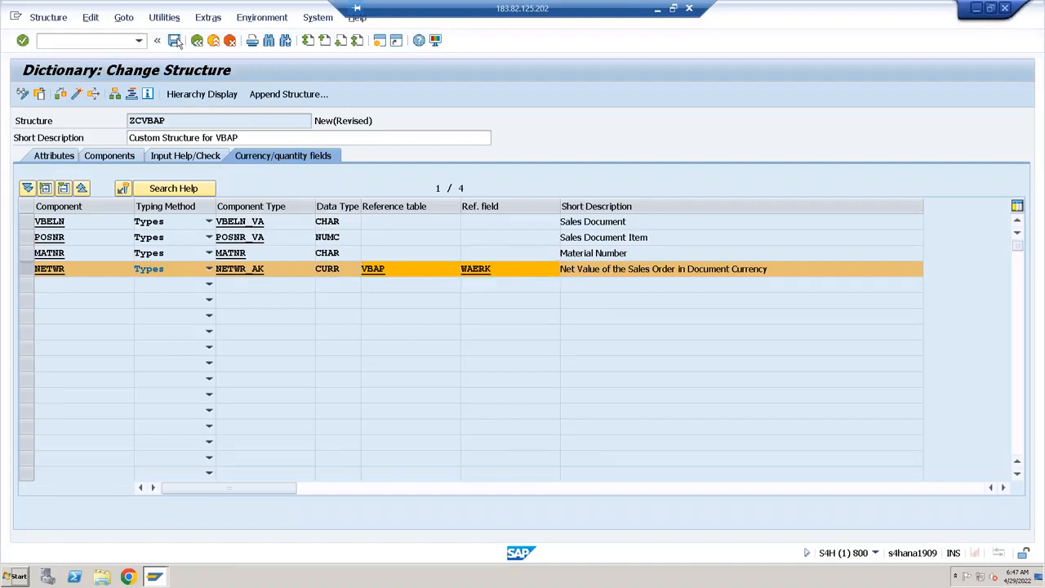
{"action": "left_click", "coordinate": [76, 96]}
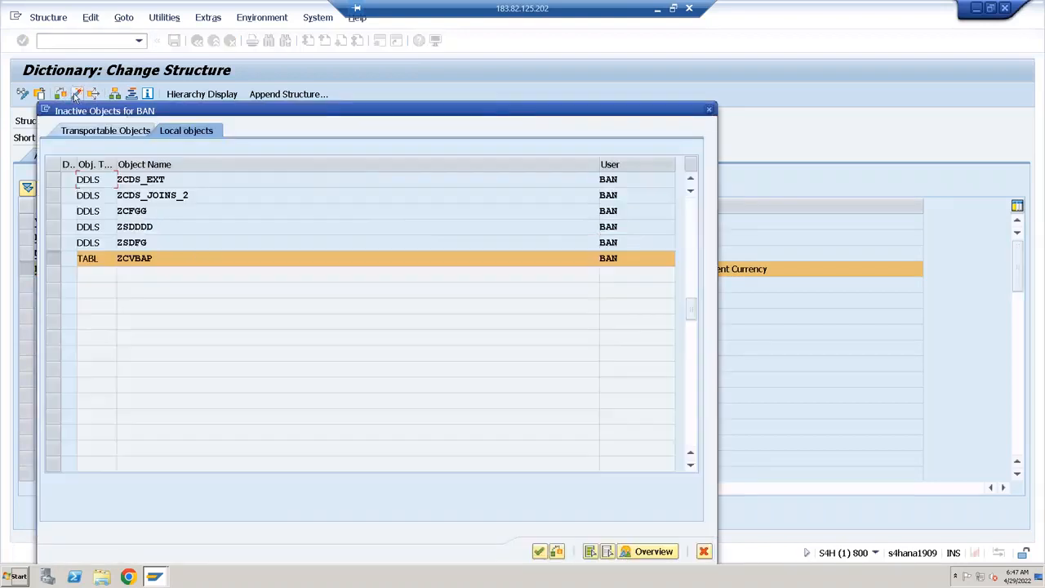
{"action": "key", "text": "Return"}
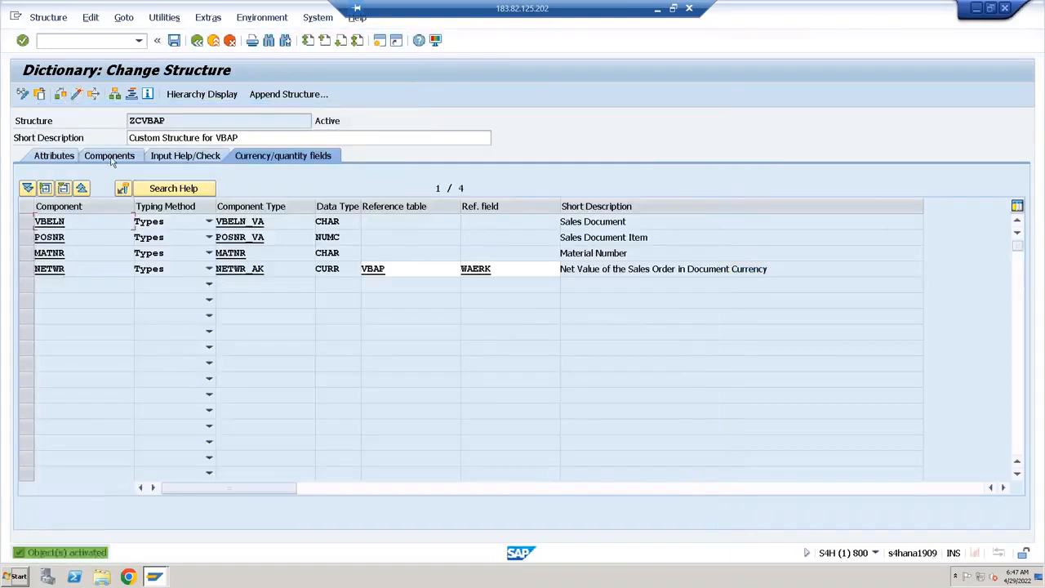
{"action": "left_click", "coordinate": [107, 156]}
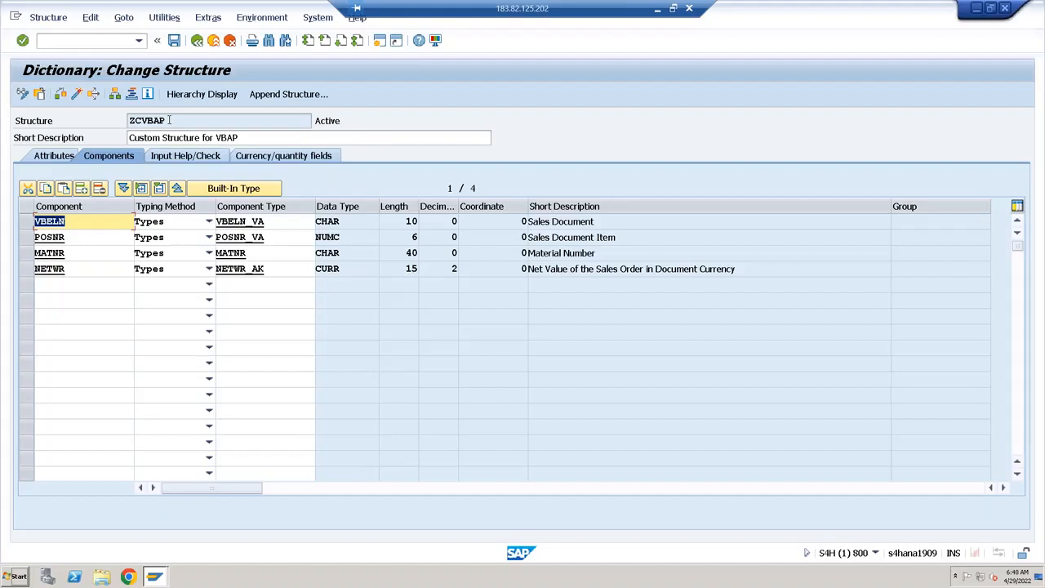
{"action": "left_click", "coordinate": [198, 42]}
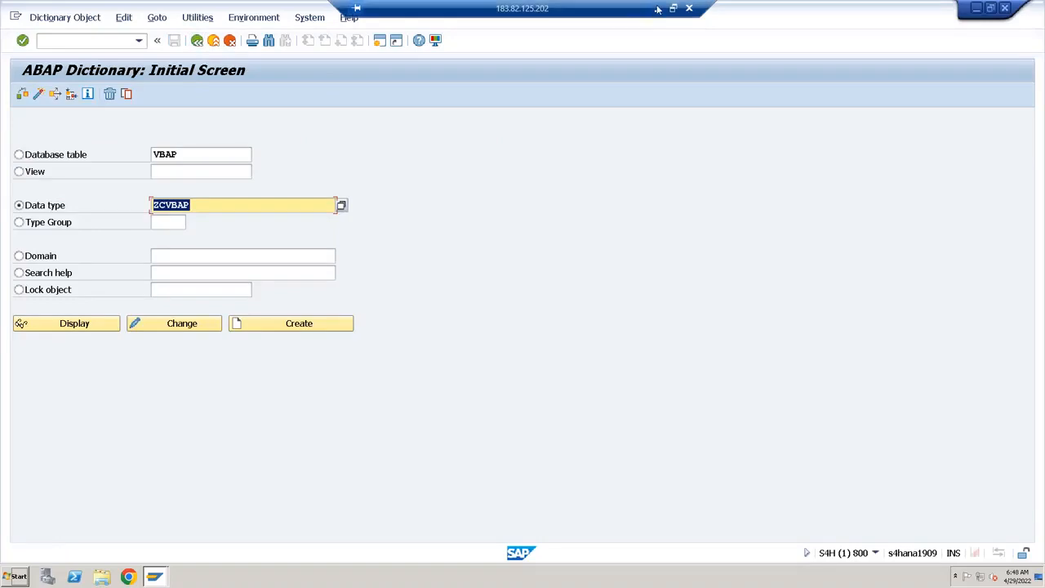
Review the planned form layout in Paint, then return to SAP and start transaction smartforms.
{"action": "left_click", "coordinate": [658, 9]}
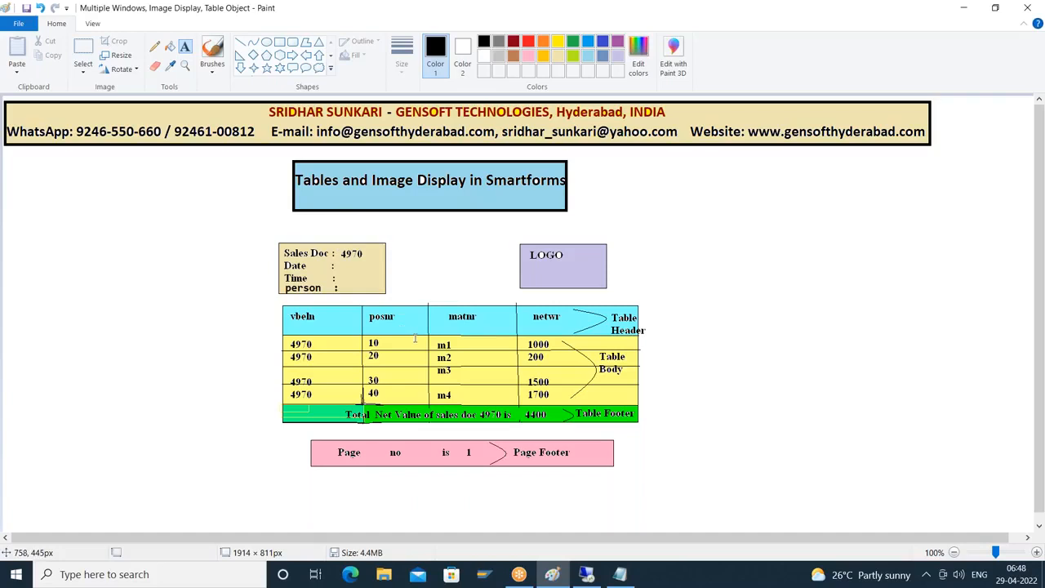
{"action": "left_click", "coordinate": [585, 574]}
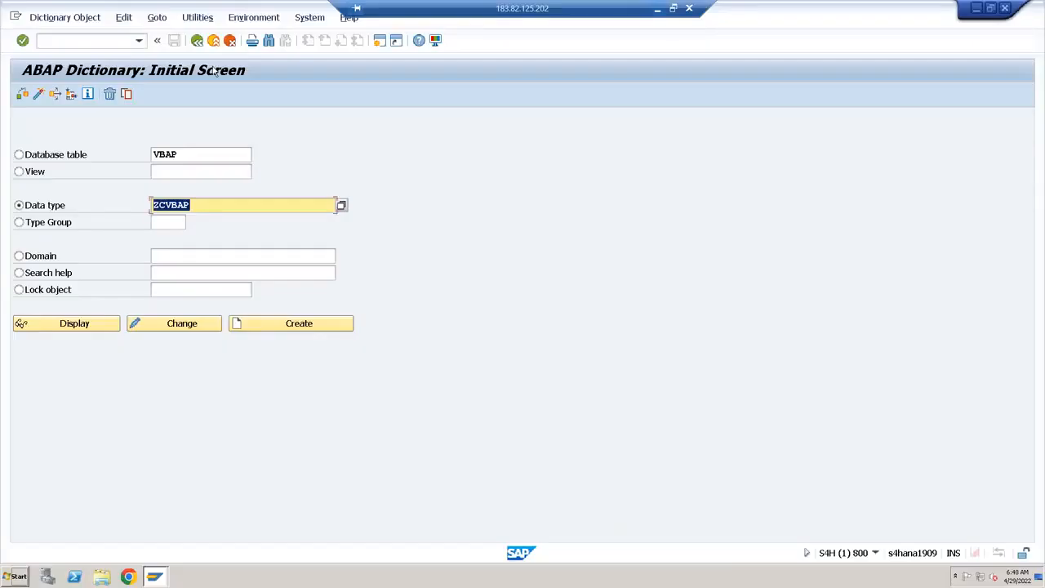
{"action": "left_click", "coordinate": [198, 41]}
{"action": "type", "text": "sm"}
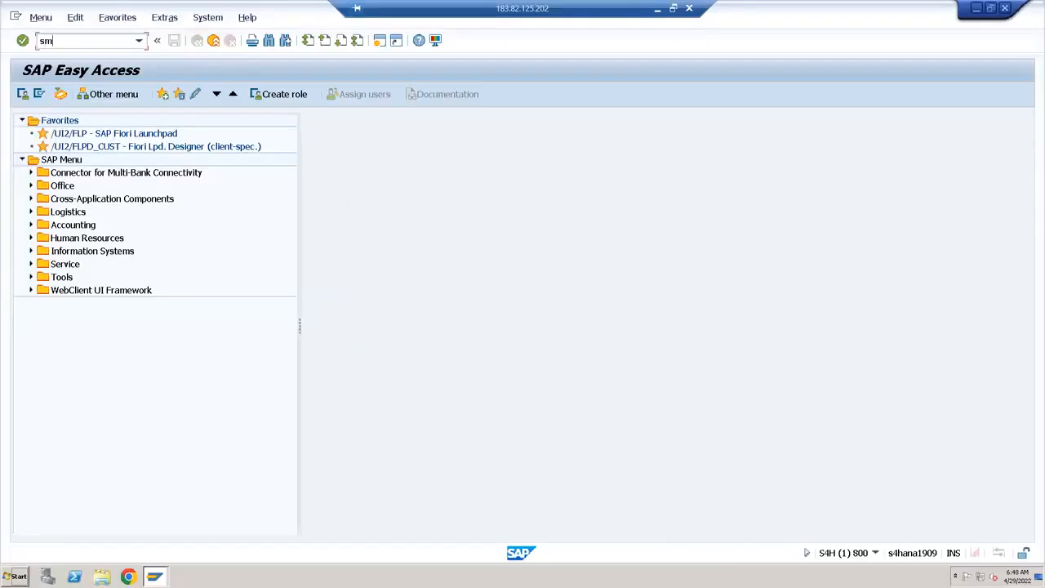
{"action": "type", "text": "artforms"}
{"action": "key", "text": "Return"}
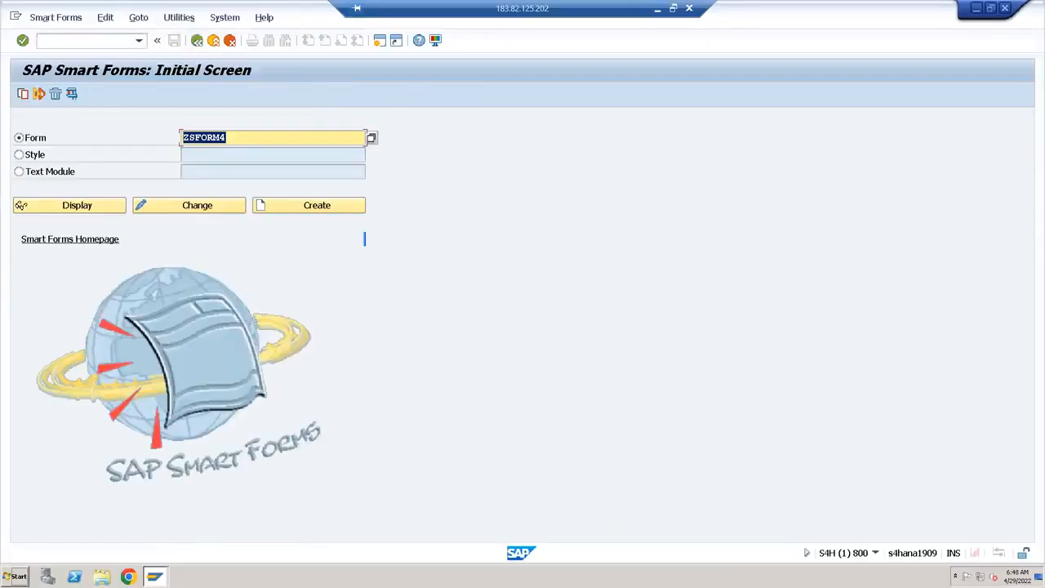
Create a Smart Form named ZSFORM5 with the description "Multiple Windows,Logo,Tables".
{"action": "left_click", "coordinate": [243, 136]}
{"action": "key", "text": "BackSpace"}
{"action": "type", "text": "5"}
{"action": "left_click_drag", "start_coordinate": [243, 136], "coordinate": [181, 137]}
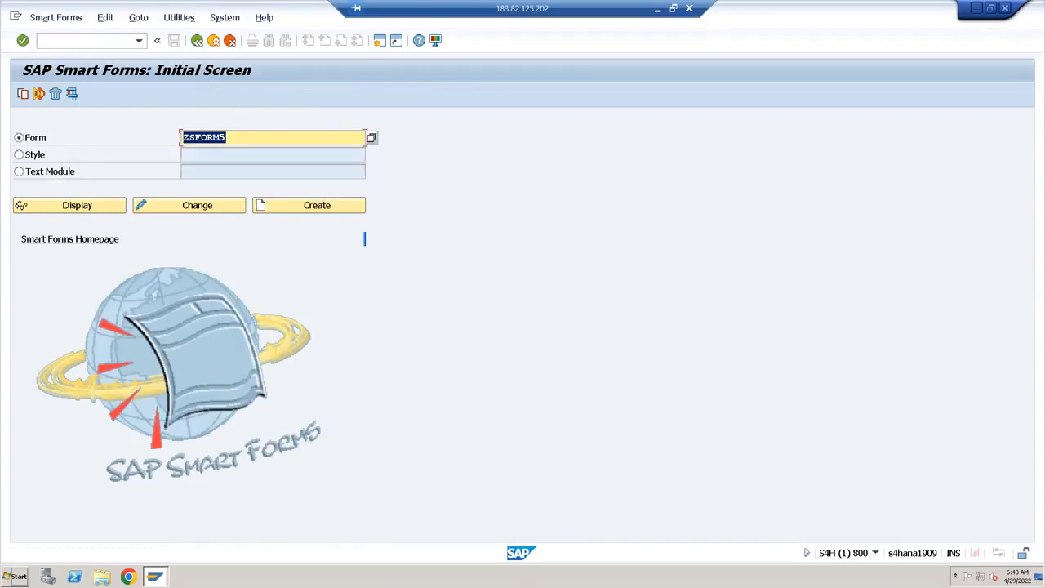
{"action": "left_click", "coordinate": [288, 207]}
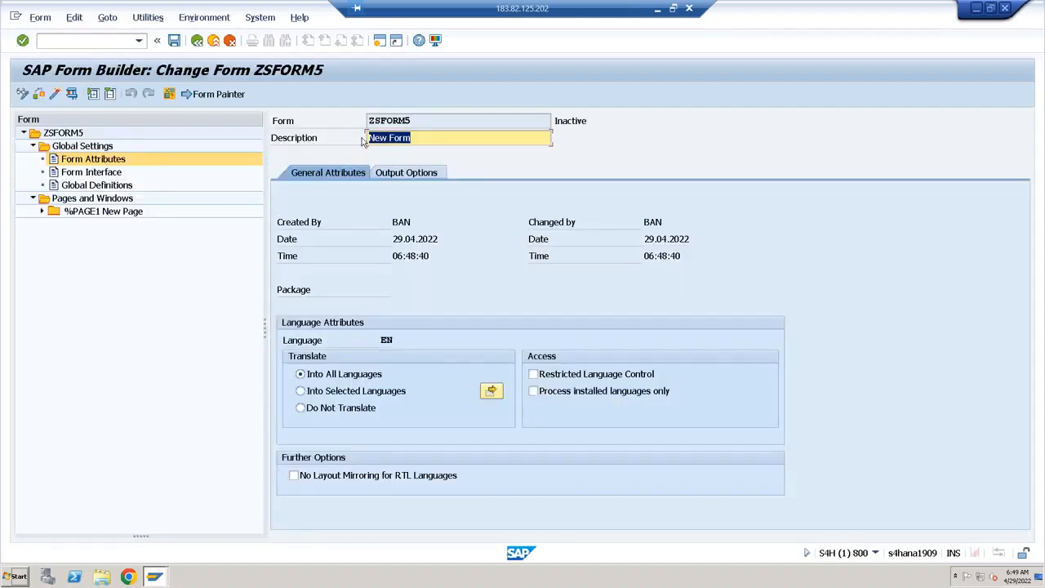
{"action": "type", "text": "Multiple Windows,"}
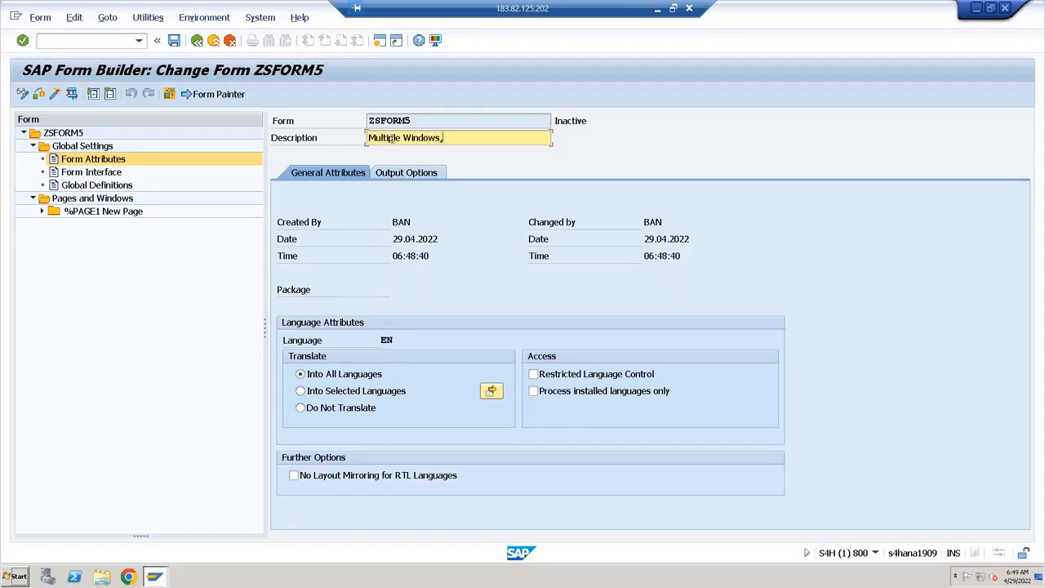
{"action": "type", "text": "ILogo,Tables"}
{"action": "key", "text": "Return"}
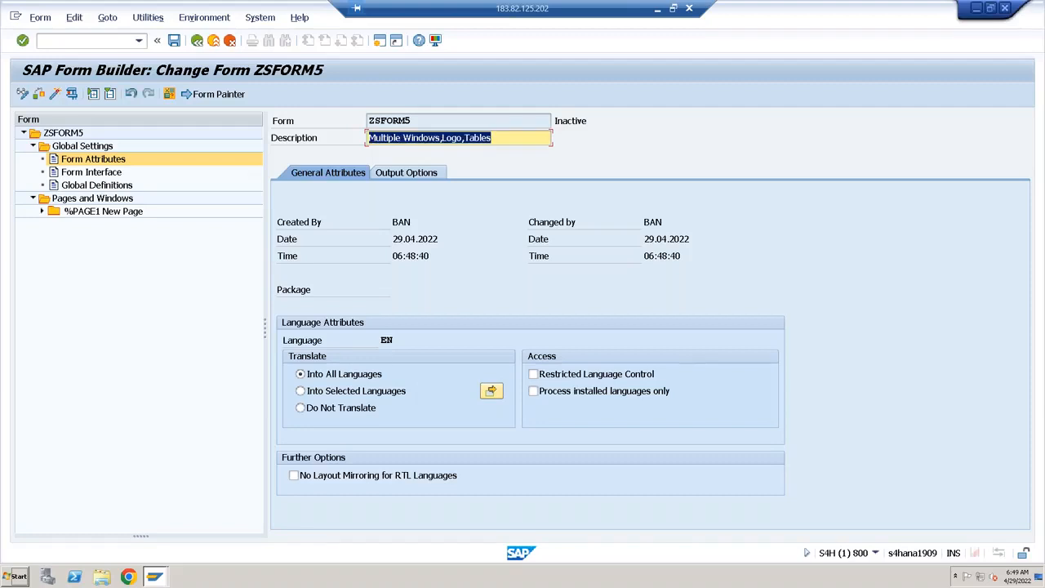
Open the import parameters of ZSFORM5's form interface, consulting the planned layout in Paint.
{"action": "left_click", "coordinate": [107, 174]}
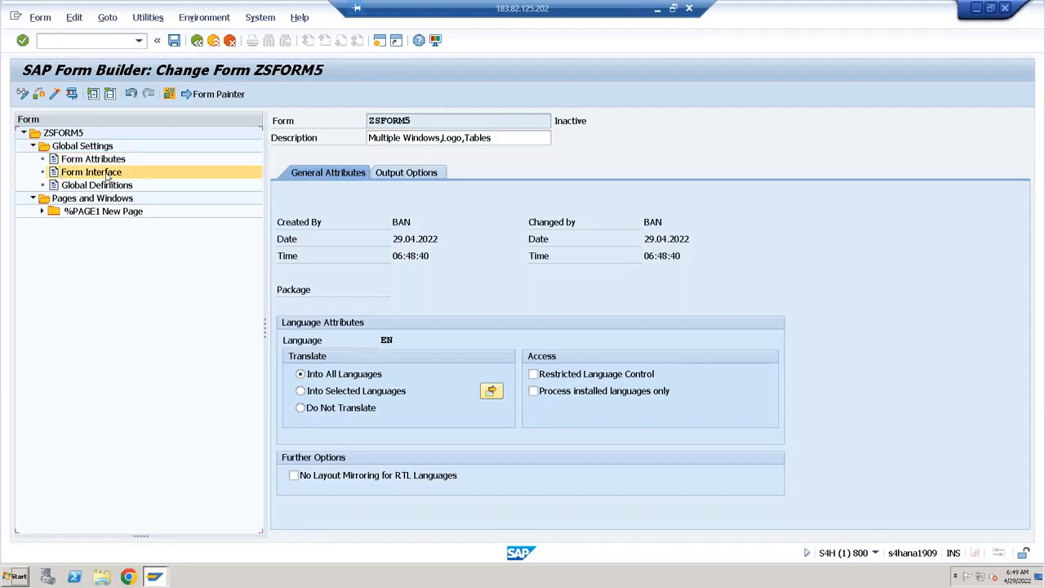
{"action": "left_click", "coordinate": [658, 8]}
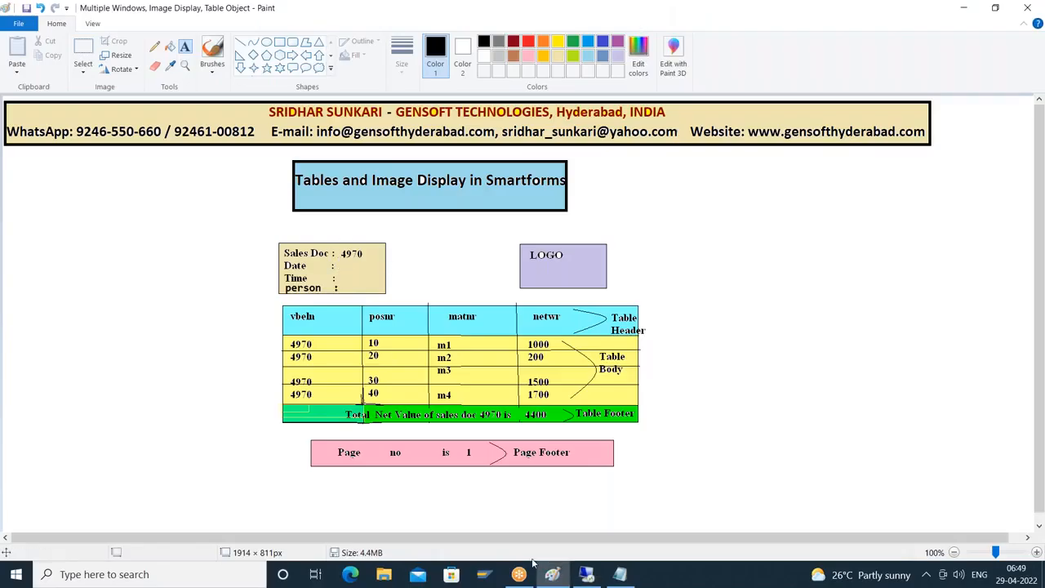
{"action": "left_click", "coordinate": [587, 576]}
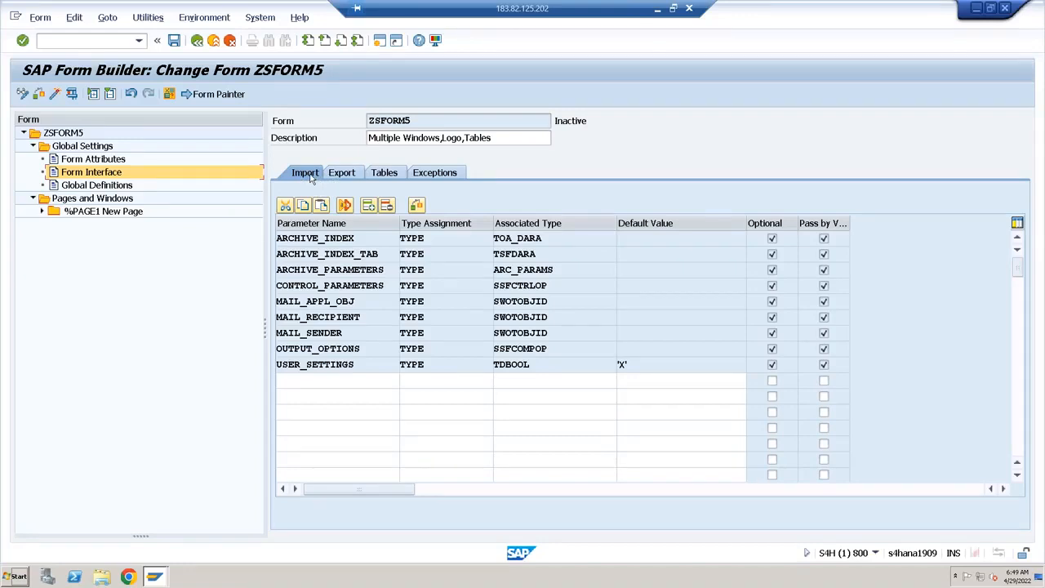
{"action": "left_click", "coordinate": [310, 177]}
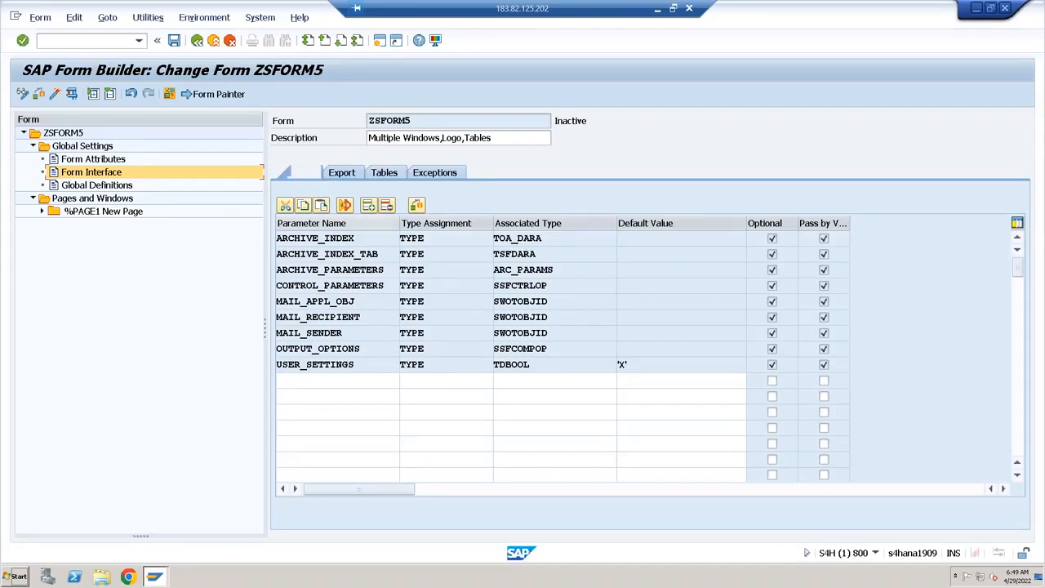
Add import parameter gs_vbak with type assignment type and associated type zcvbak below USER_SETTINGS.
{"action": "left_click", "coordinate": [303, 381]}
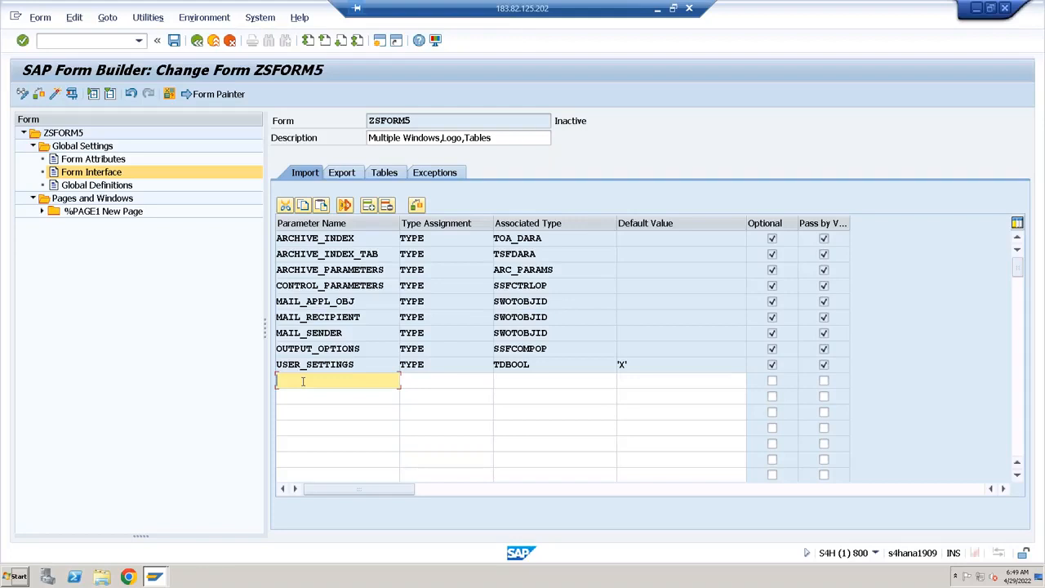
{"action": "type", "text": "i"}
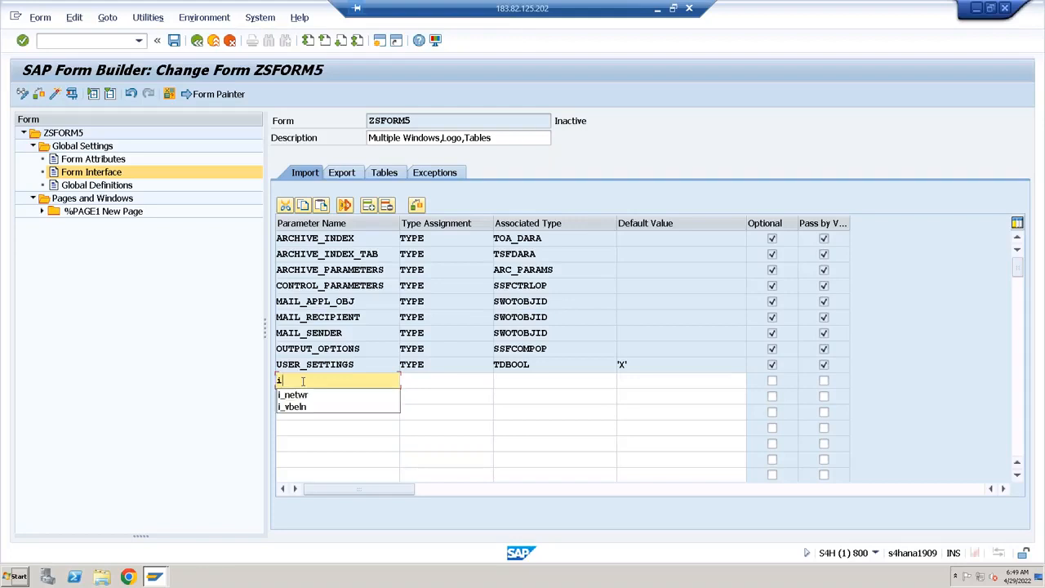
{"action": "key", "text": "BackSpace"}
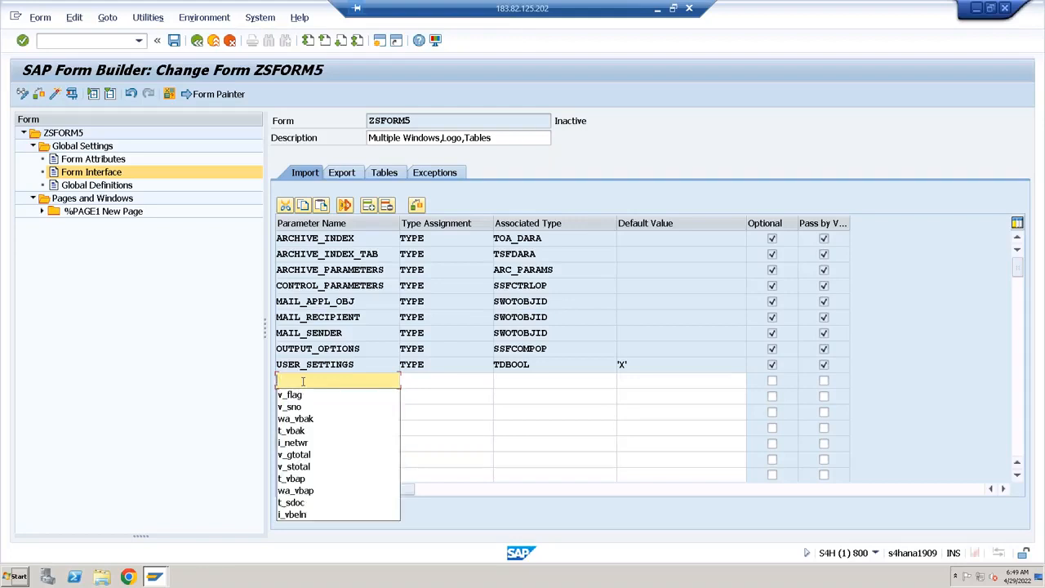
{"action": "type", "text": "g"}
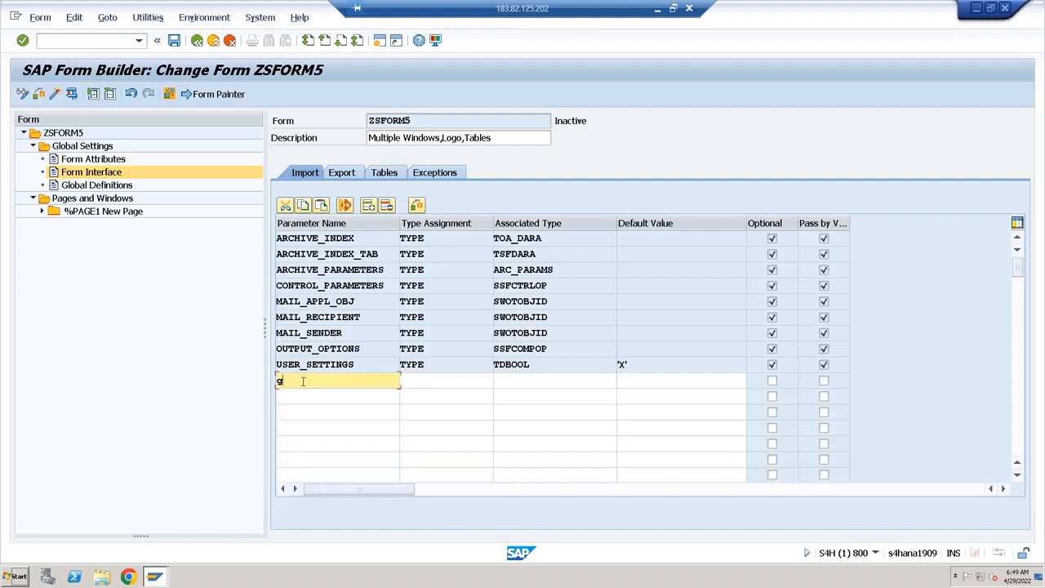
{"action": "type", "text": "s_vbak"}
{"action": "key", "text": "Tab"}
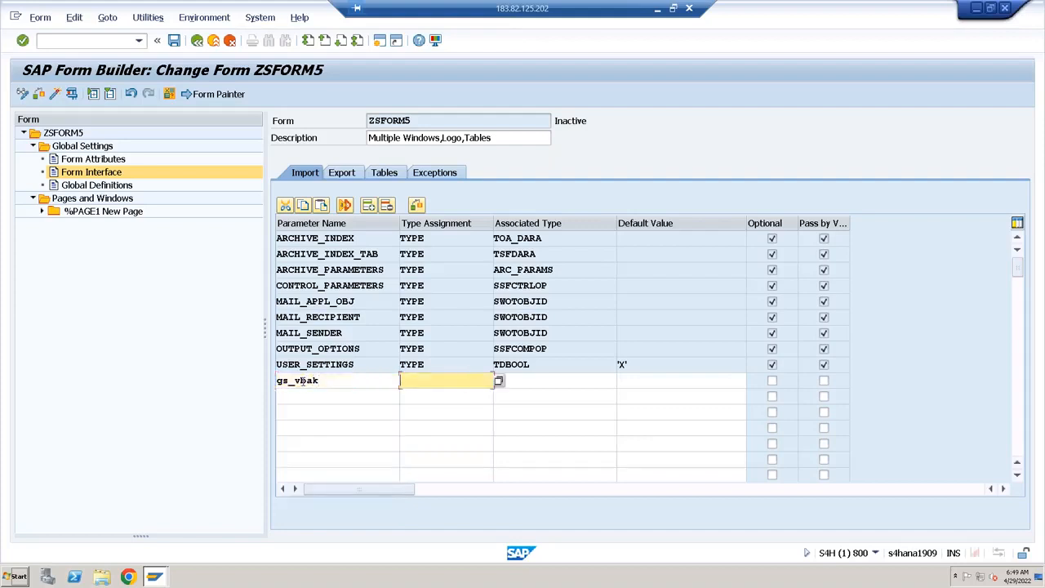
{"action": "type", "text": "type"}
{"action": "key", "text": "Tab"}
{"action": "type", "text": "zcvbak"}
{"action": "key", "text": "Return"}
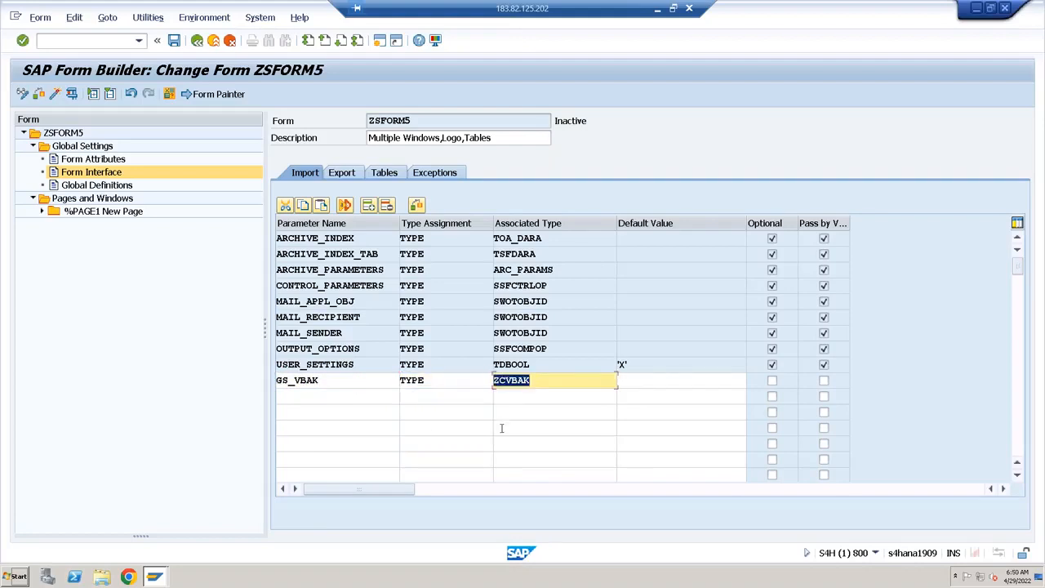
Rename the import parameter GS_VBAK to I_VBAK and compare it with the planned layout in Paint.
{"action": "left_click", "coordinate": [533, 384]}
{"action": "left_click_drag", "start_coordinate": [335, 381], "coordinate": [248, 380]}
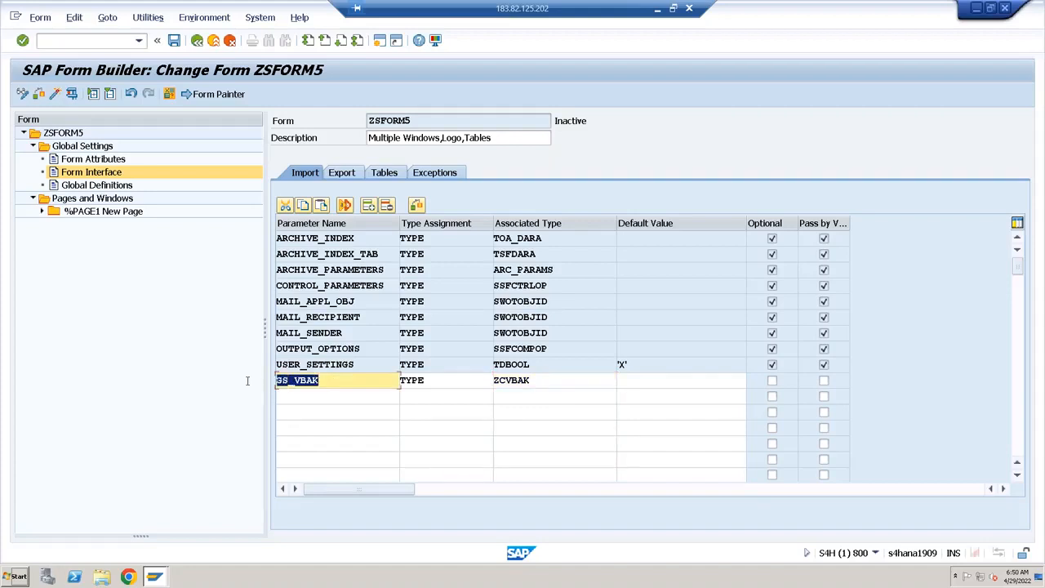
{"action": "left_click", "coordinate": [344, 381]}
{"action": "key", "text": "Delete"}
{"action": "key", "text": "Delete"}
{"action": "type", "text": "i"}
{"action": "key", "text": "Return"}
{"action": "left_click", "coordinate": [313, 379]}
{"action": "left_click", "coordinate": [537, 386]}
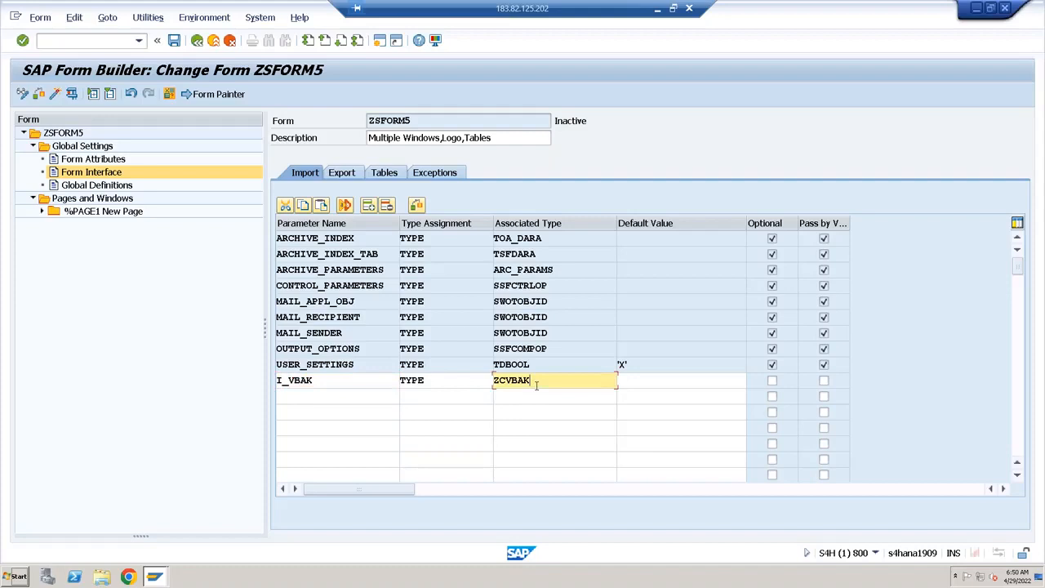
{"action": "left_click_drag", "start_coordinate": [333, 383], "coordinate": [237, 386]}
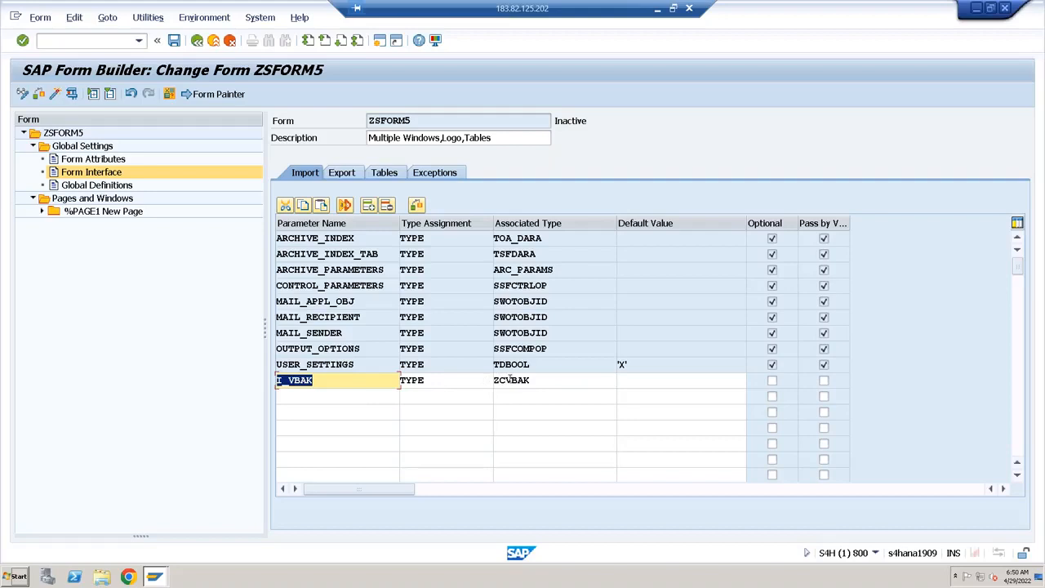
{"action": "left_click", "coordinate": [660, 9]}
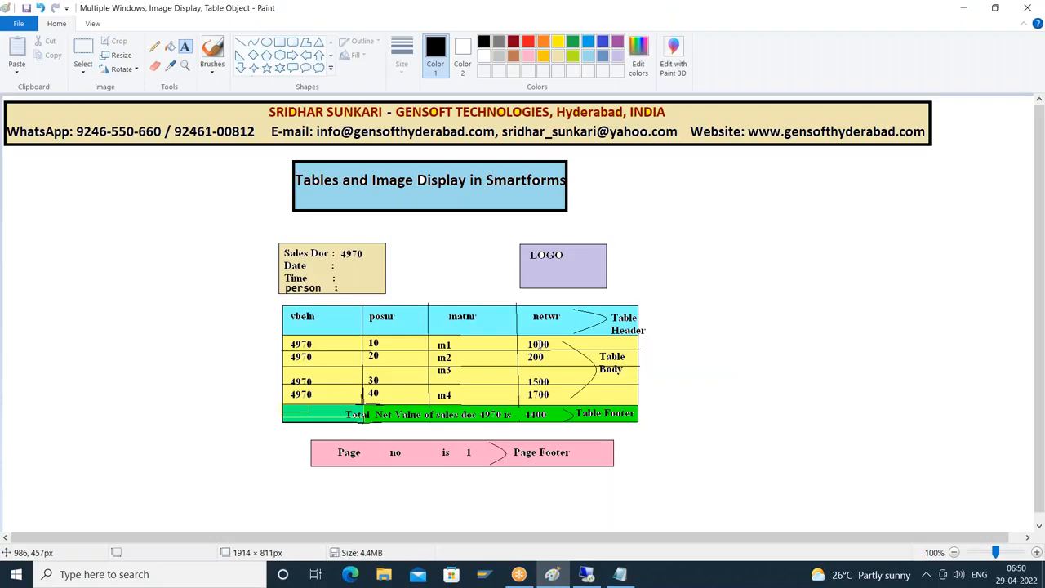
{"action": "left_click", "coordinate": [578, 578]}
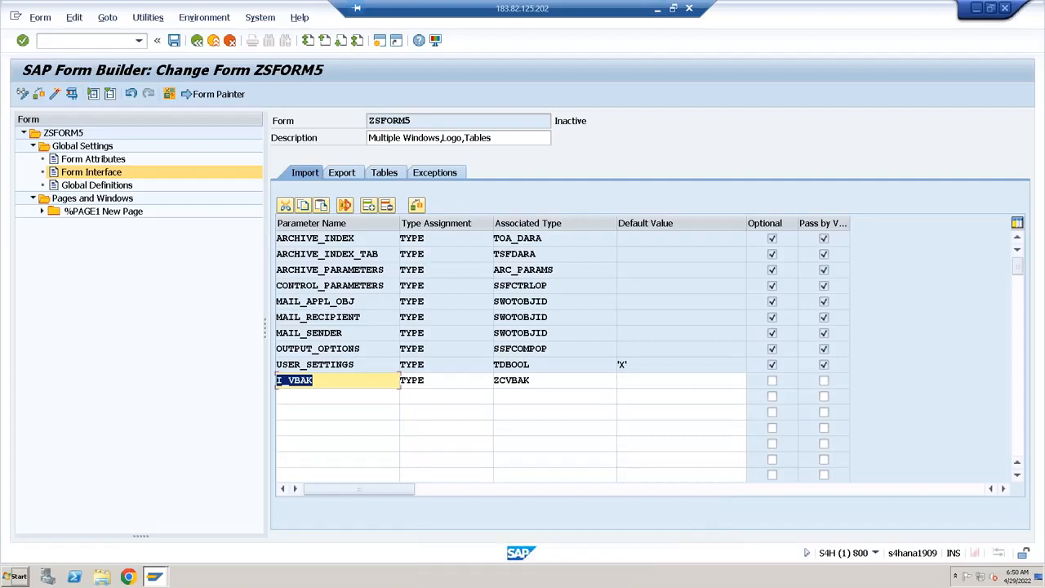
Add tables parameter t_vbap with type assignment like and associated type zcvbap to the form interface.
{"action": "left_click", "coordinate": [383, 175]}
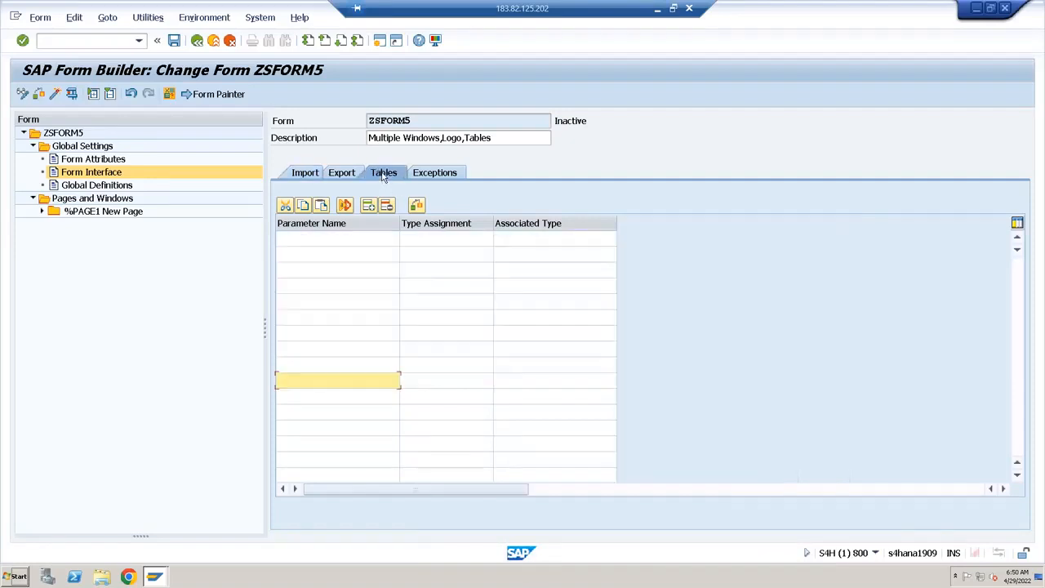
{"action": "left_click", "coordinate": [313, 237]}
{"action": "type", "text": "t_vbap"}
{"action": "key", "text": "Tab"}
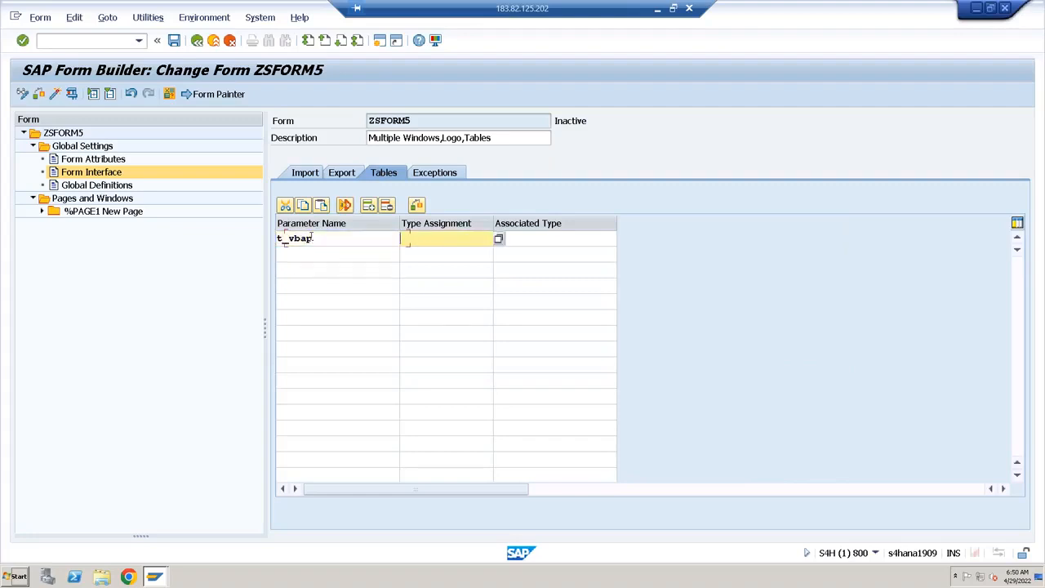
{"action": "type", "text": "ty"}
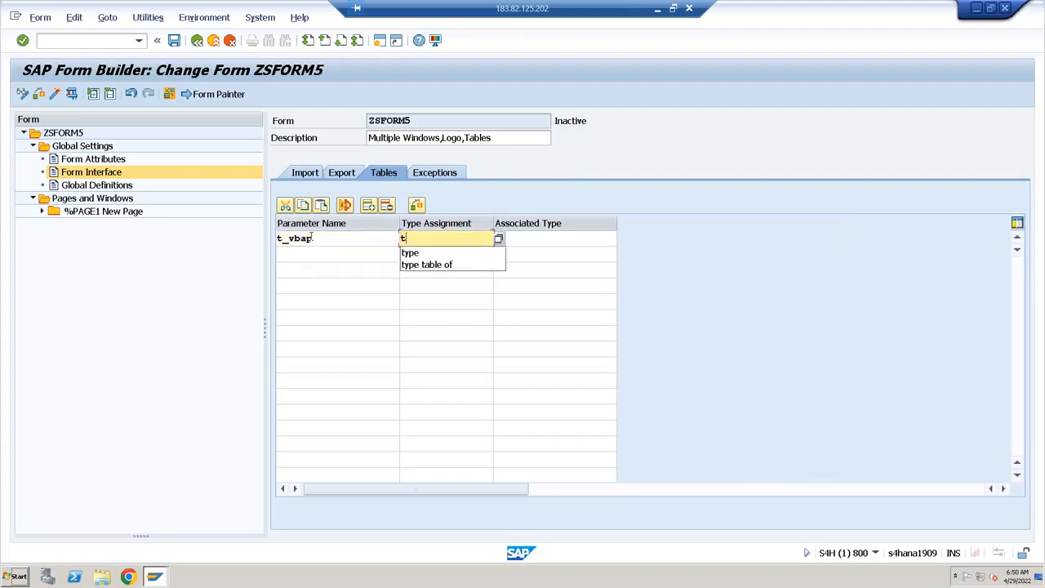
{"action": "key", "text": "BackSpace"}
{"action": "key", "text": "BackSpace"}
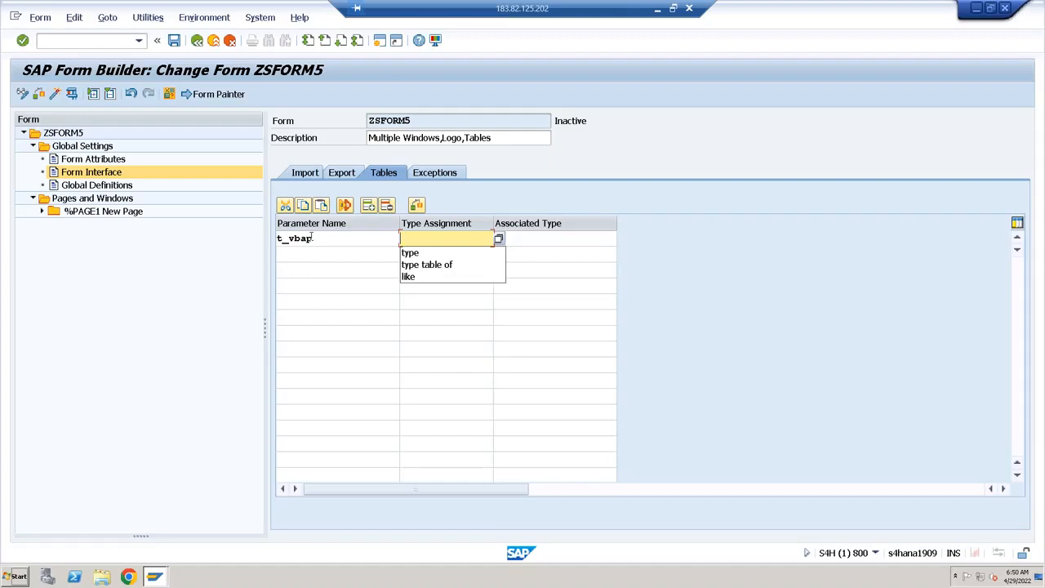
{"action": "type", "text": "l"}
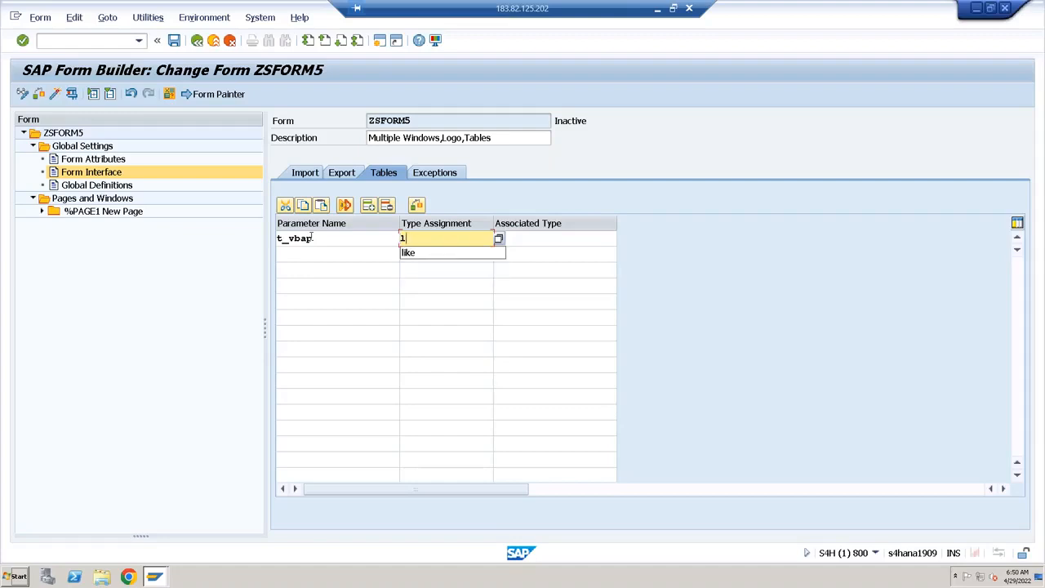
{"action": "type", "text": "ike"}
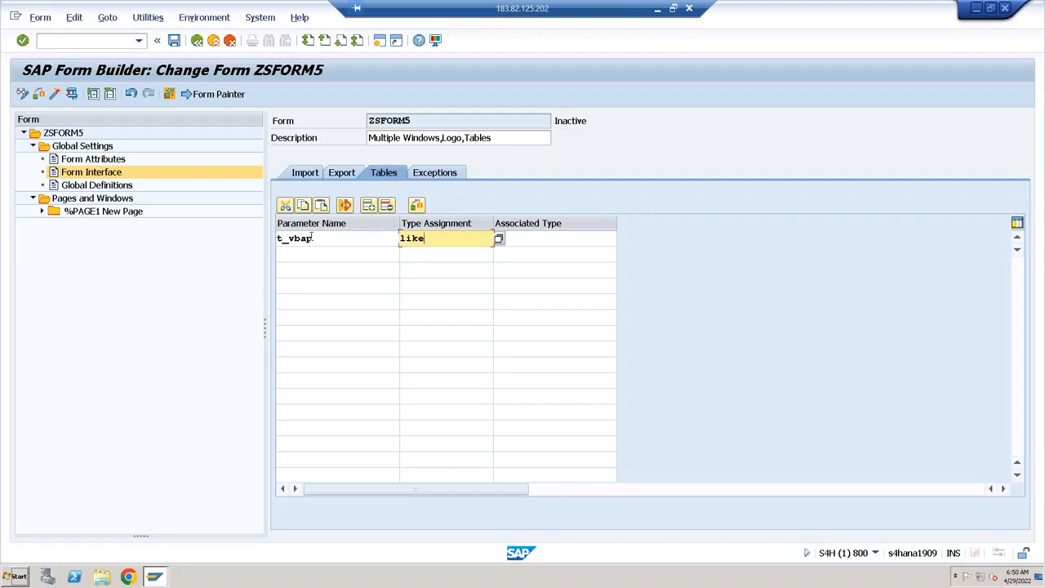
{"action": "key", "text": "Tab"}
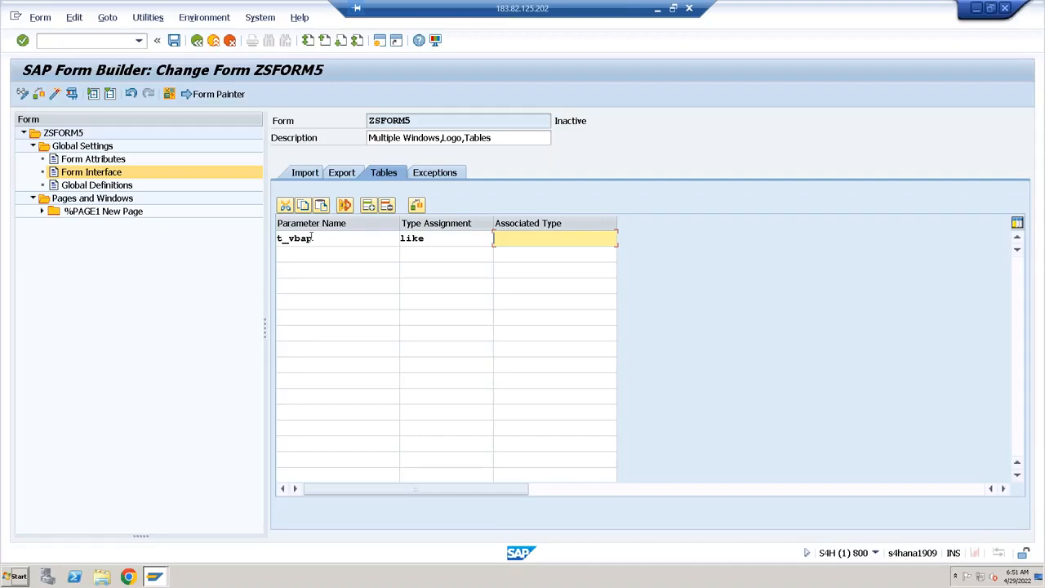
{"action": "type", "text": "zcvbap"}
{"action": "key", "text": "Return"}
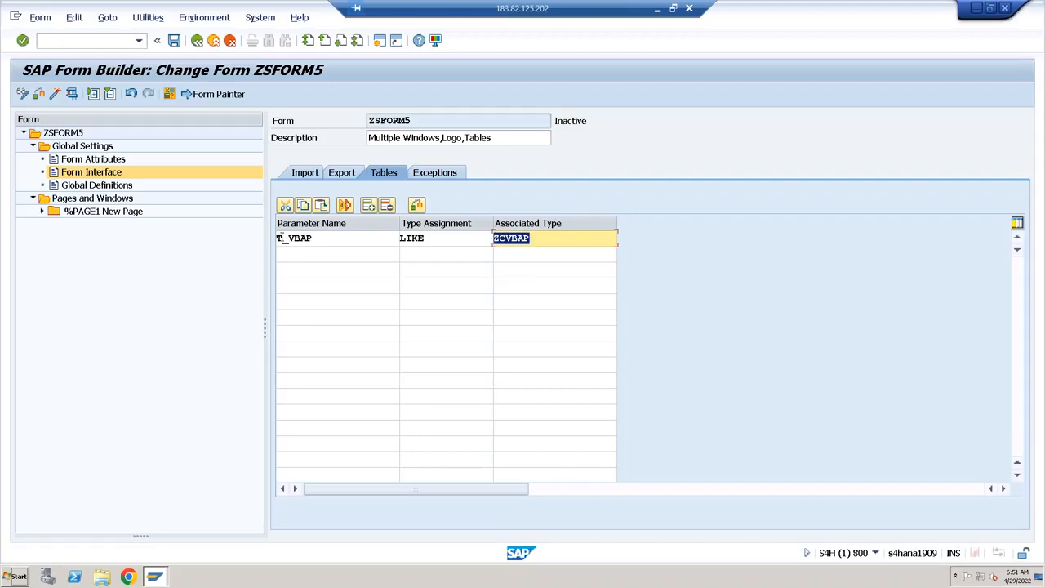
Check the import and tables parameters, and save ZSFORM5 in package $TMP.
{"action": "double_click", "coordinate": [320, 238]}
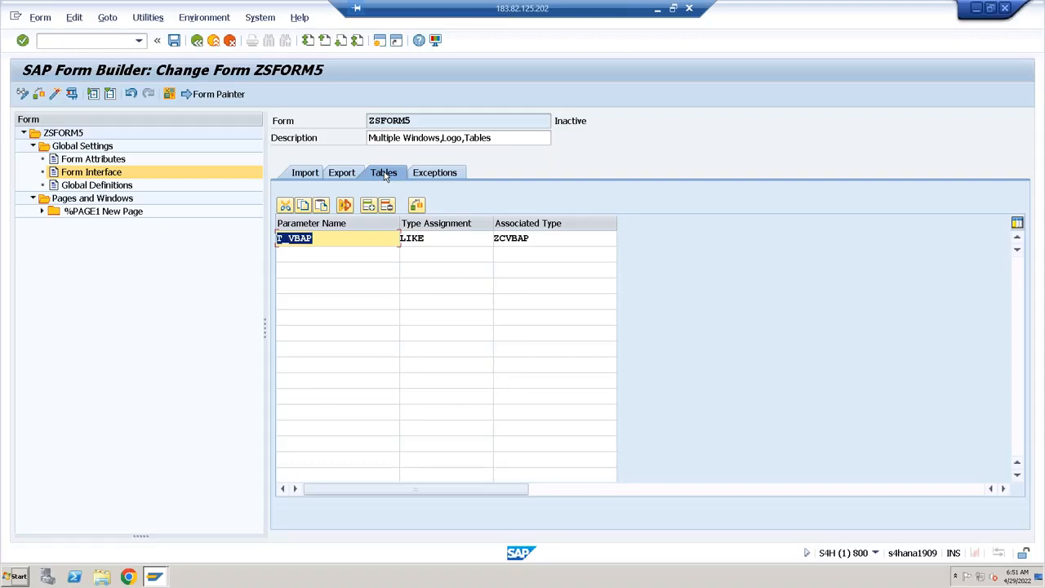
{"action": "left_click", "coordinate": [314, 173]}
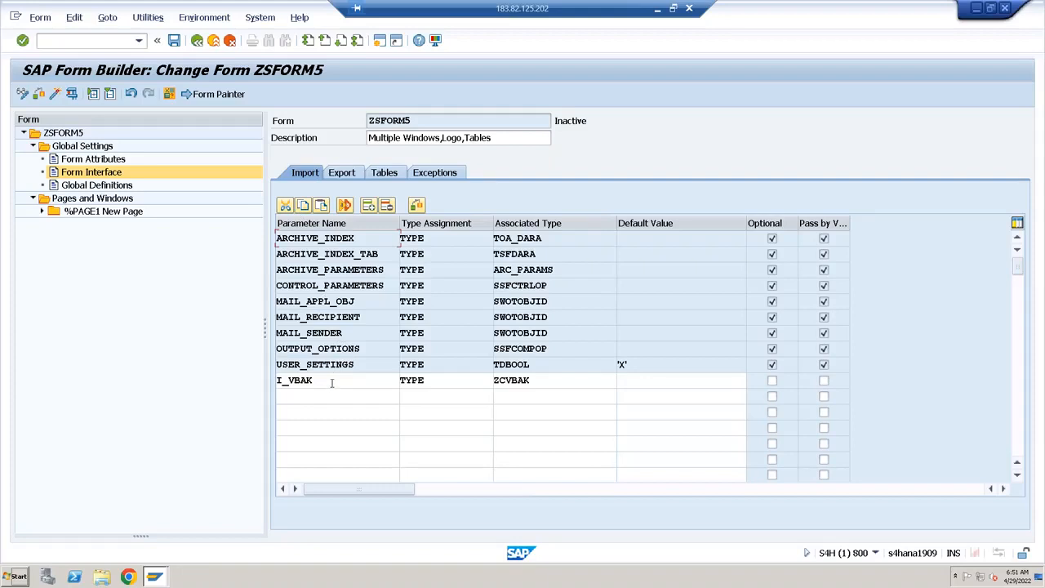
{"action": "left_click", "coordinate": [384, 174]}
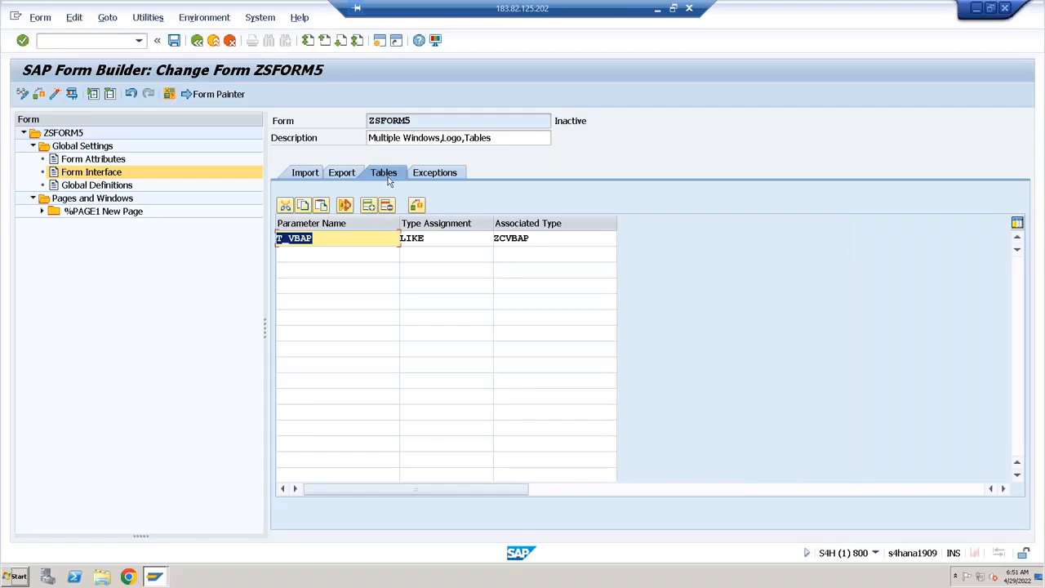
{"action": "left_click", "coordinate": [174, 41]}
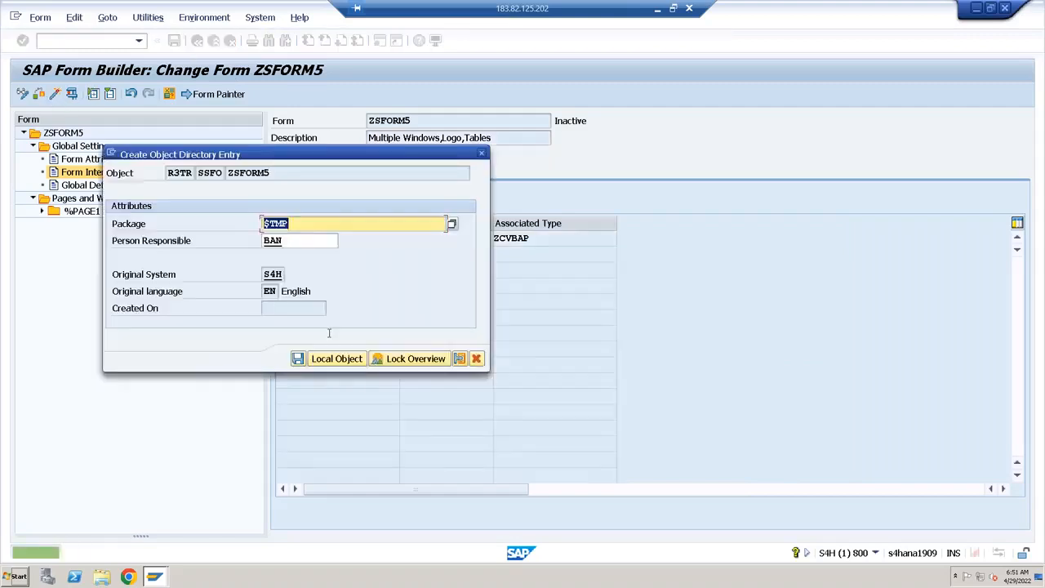
{"action": "key", "text": "Return"}
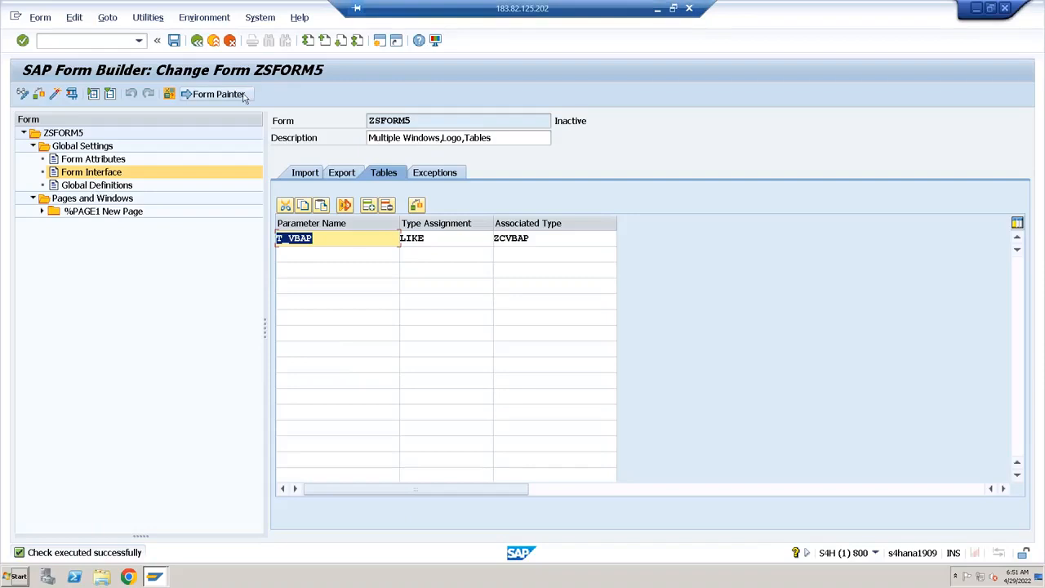
Review the import parameter I_VBAK and tables parameter T_VBAP against the planned layout in Paint.
{"action": "left_click", "coordinate": [303, 176]}
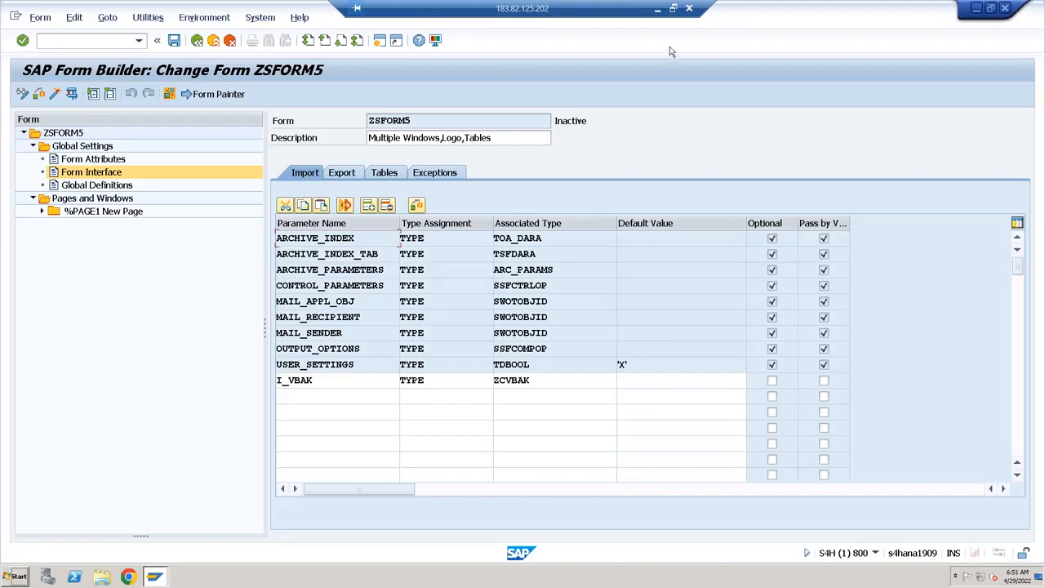
{"action": "left_click", "coordinate": [658, 11]}
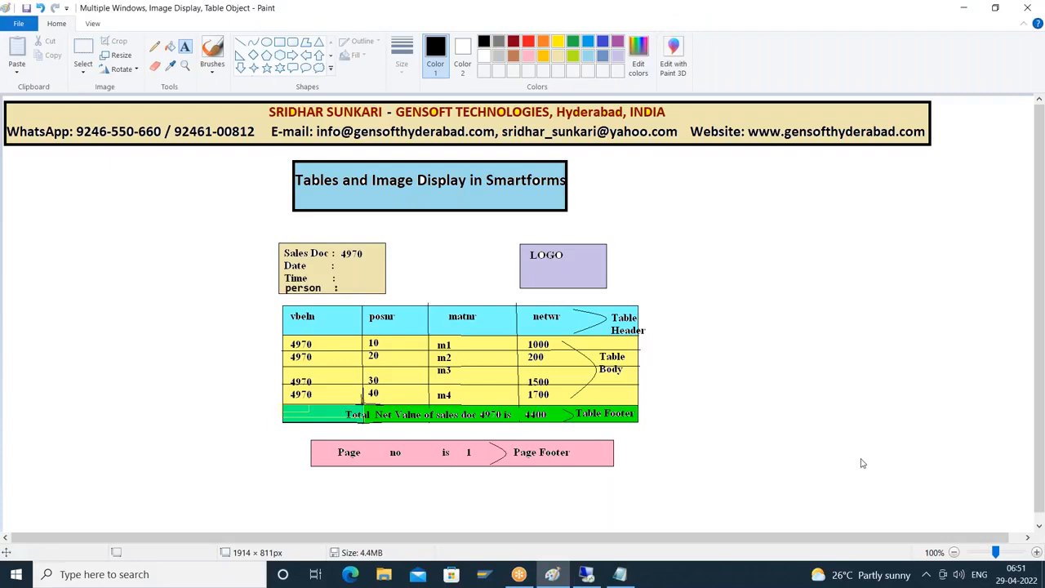
{"action": "left_click", "coordinate": [958, 36]}
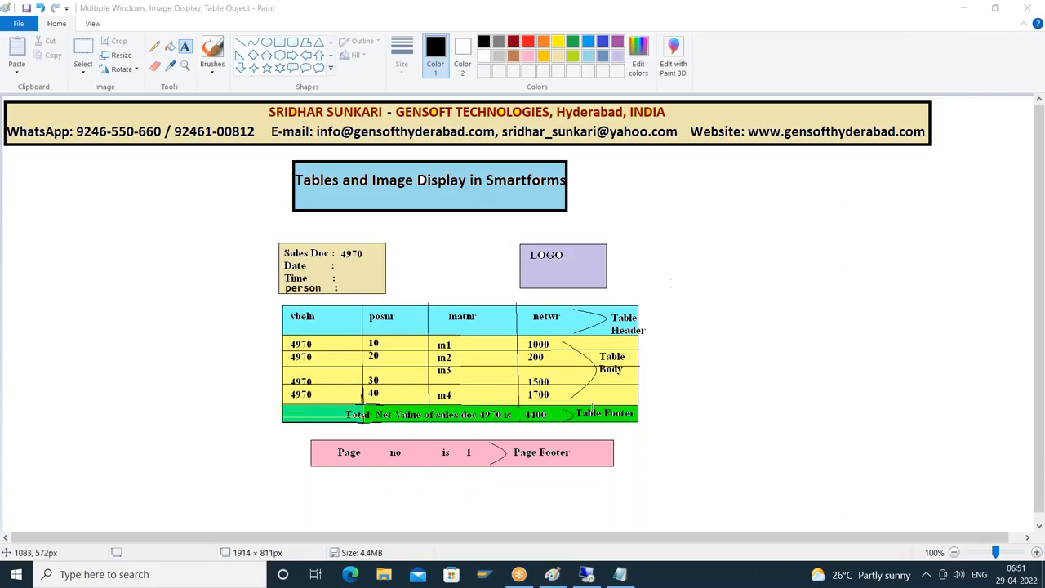
{"action": "mouse_move", "coordinate": [587, 576]}
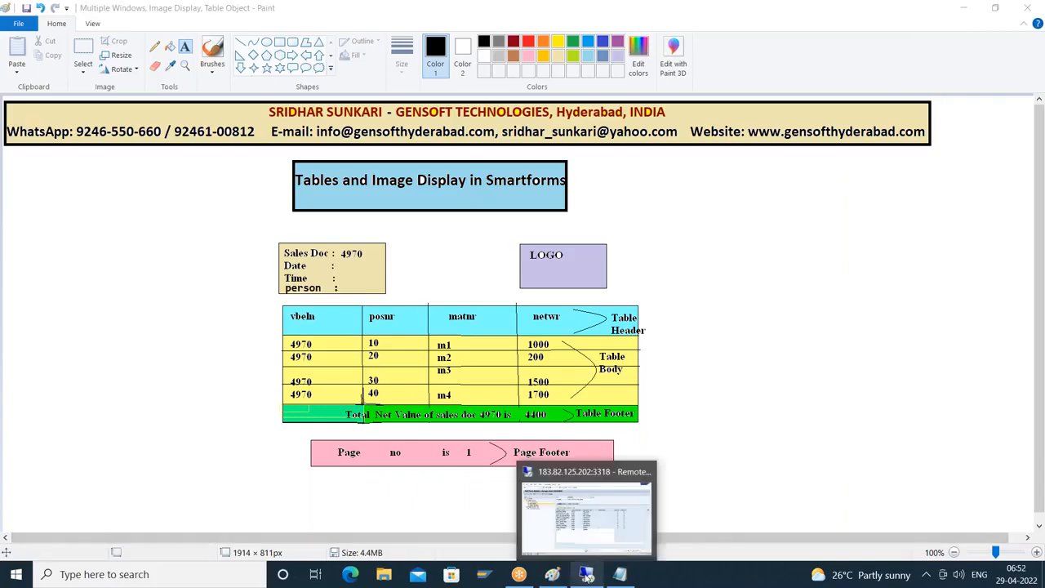
{"action": "left_click", "coordinate": [572, 498]}
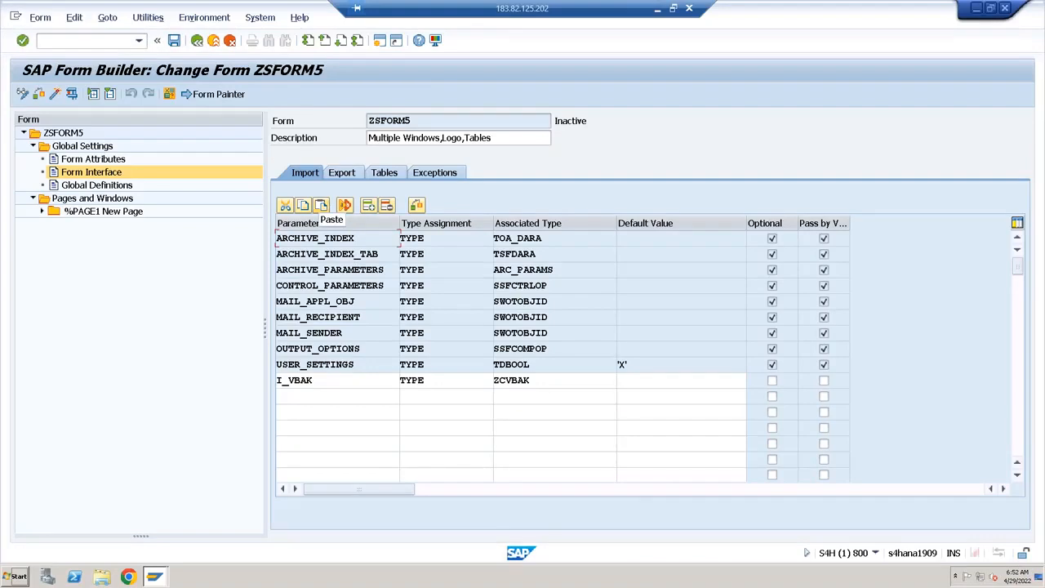
{"action": "left_click", "coordinate": [381, 175]}
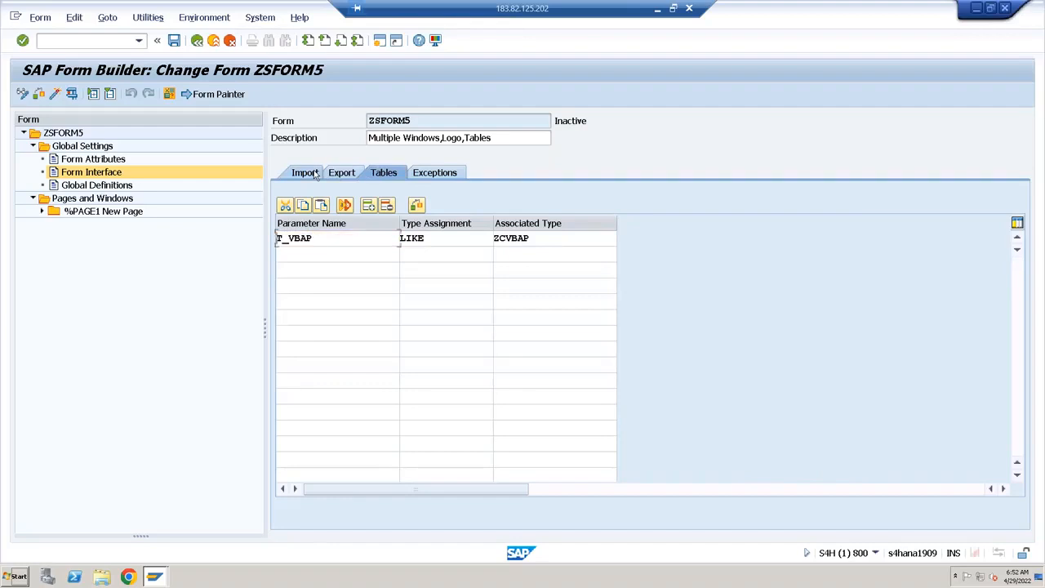
{"action": "left_click", "coordinate": [314, 174]}
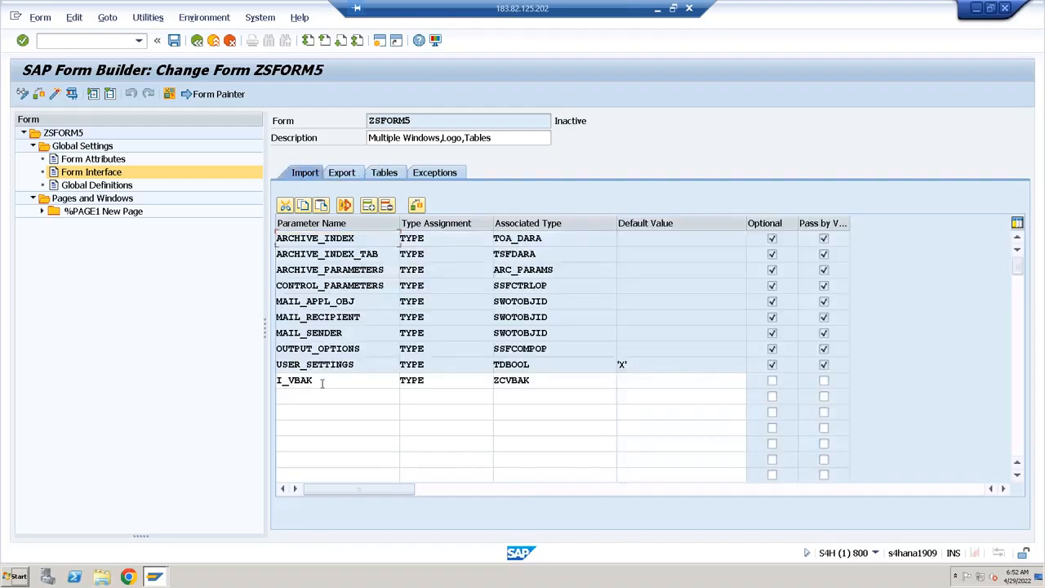
Expand %PAGE1 and open its MAIN window, comparing it with the planned layout in Paint.
{"action": "left_click", "coordinate": [43, 212]}
{"action": "left_click", "coordinate": [84, 225]}
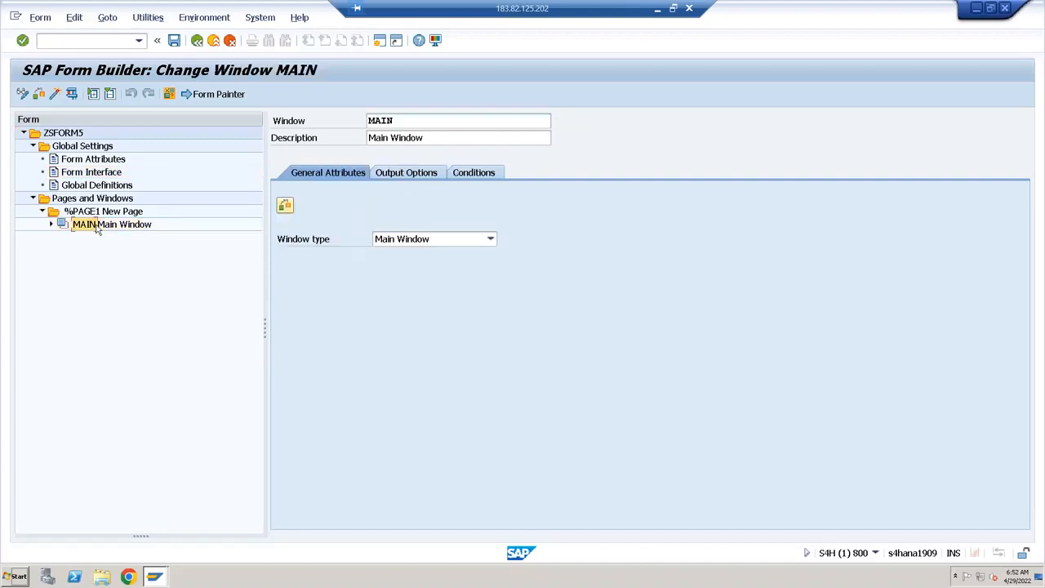
{"action": "left_click", "coordinate": [661, 10]}
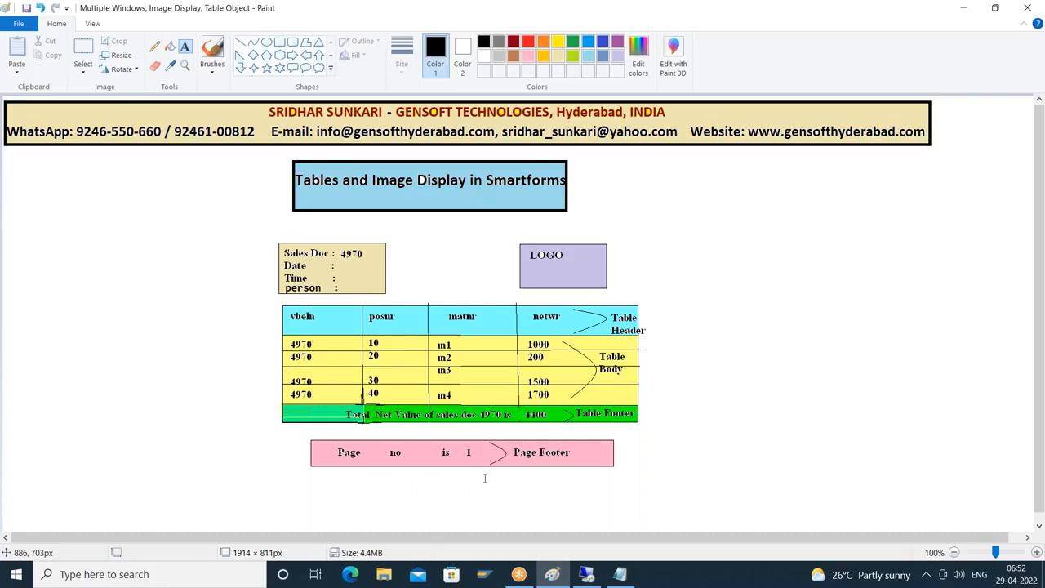
{"action": "left_click", "coordinate": [586, 574]}
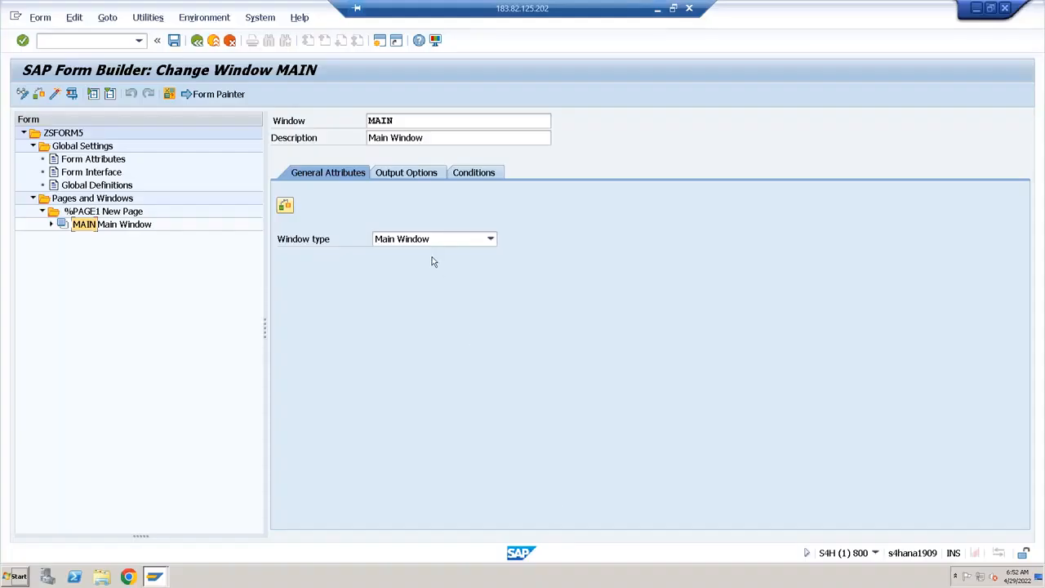
{"action": "left_click", "coordinate": [657, 10]}
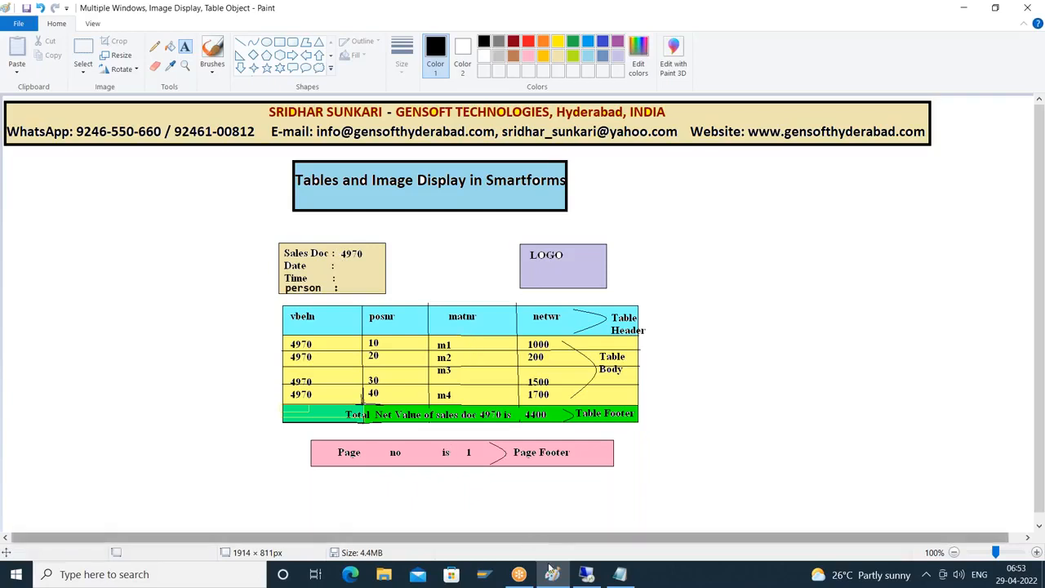
{"action": "left_click", "coordinate": [586, 574]}
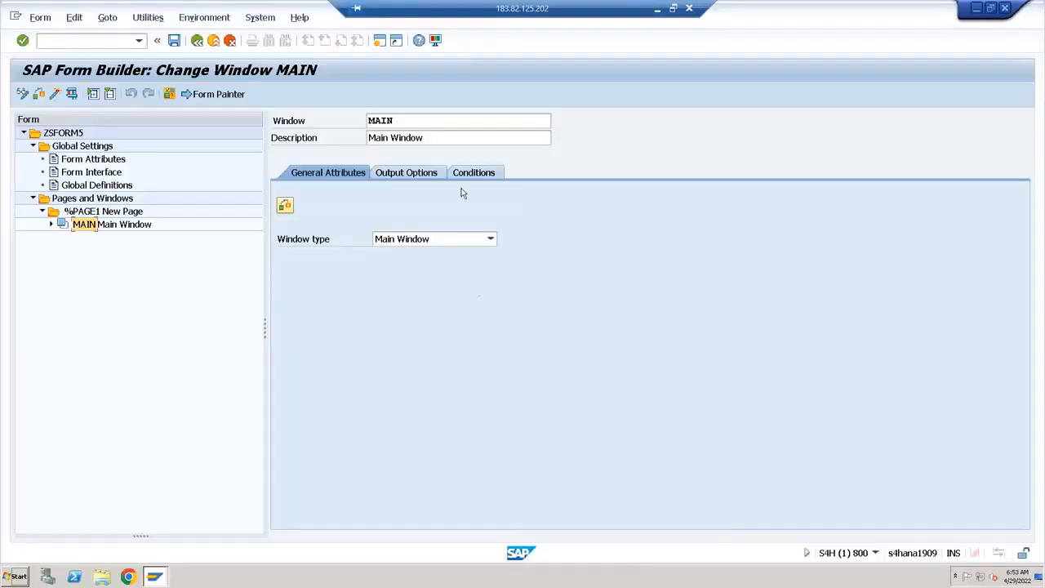
Create a new window under %PAGE1 and select it in the form tree.
{"action": "right_click", "coordinate": [87, 216]}
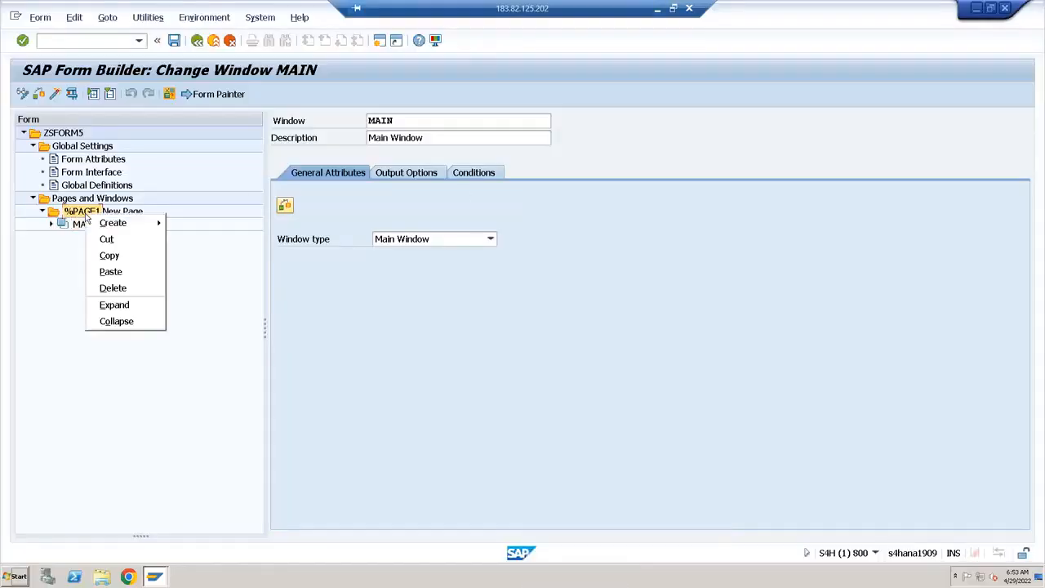
{"action": "mouse_move", "coordinate": [119, 223]}
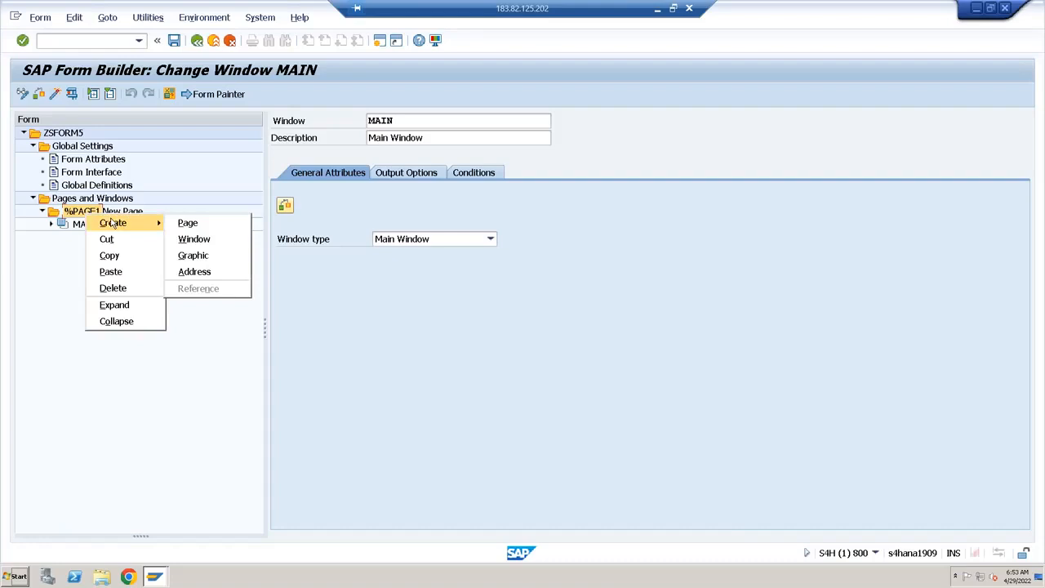
{"action": "left_click", "coordinate": [186, 240]}
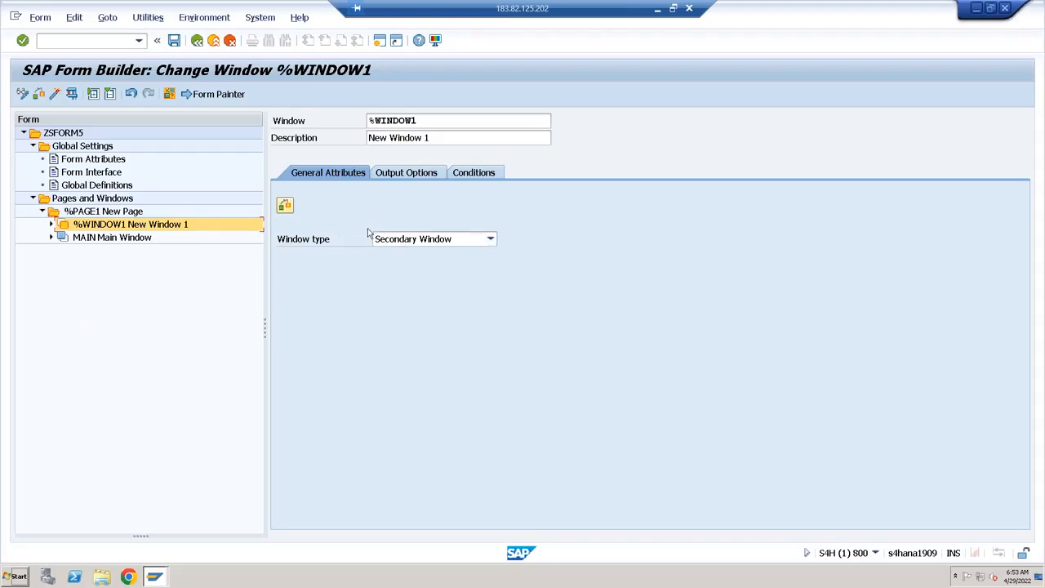
{"action": "right_click", "coordinate": [128, 225]}
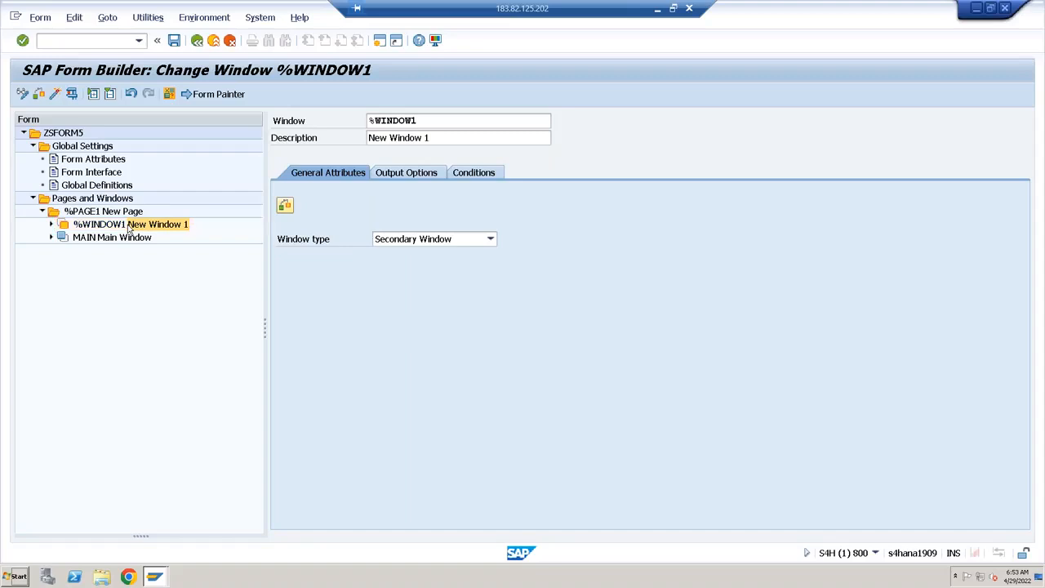
{"action": "left_click", "coordinate": [79, 272]}
{"action": "left_click", "coordinate": [97, 226]}
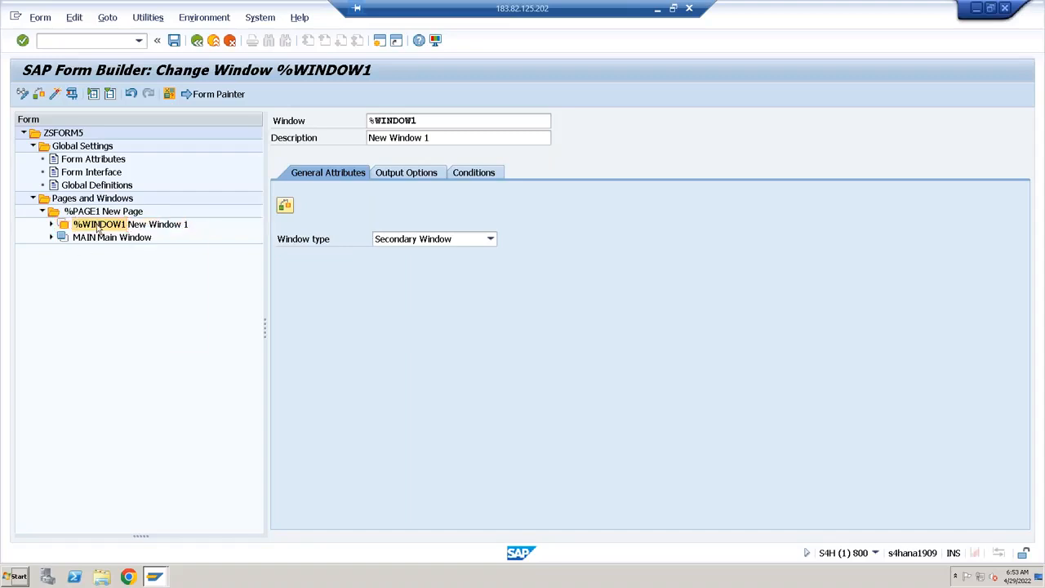
Rename the new window as SalesHeader and set its description to "Sales Header Data Window".
{"action": "left_click", "coordinate": [433, 119]}
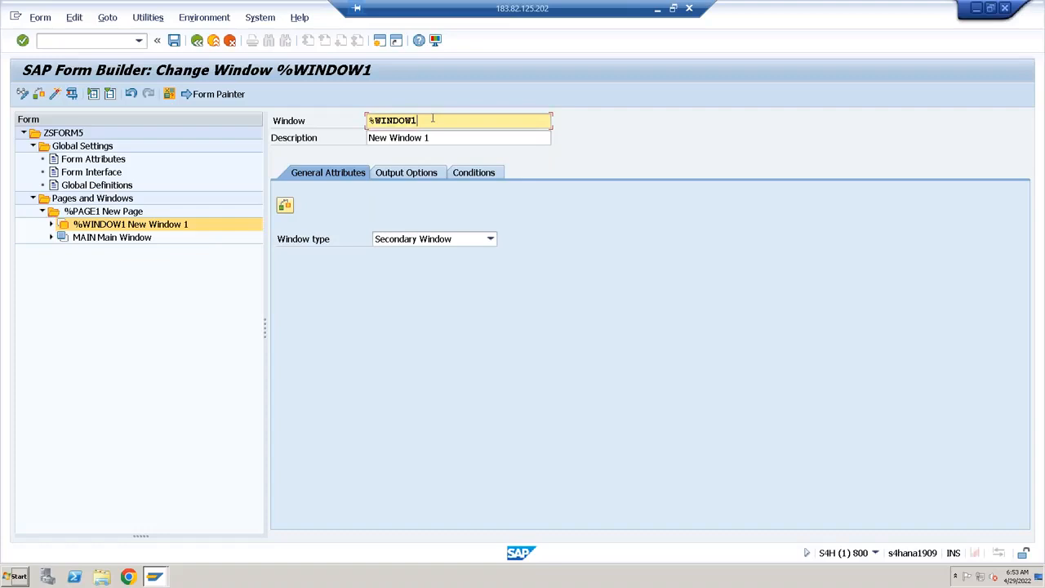
{"action": "key", "text": "BackSpace"}
{"action": "key", "text": "BackSpace"}
{"action": "key", "text": "BackSpace"}
{"action": "key", "text": "BackSpace"}
{"action": "key", "text": "BackSpace"}
{"action": "key", "text": "BackSpace"}
{"action": "key", "text": "BackSpace"}
{"action": "type", "text": "SalesHeader"}
{"action": "key", "text": "Tab"}
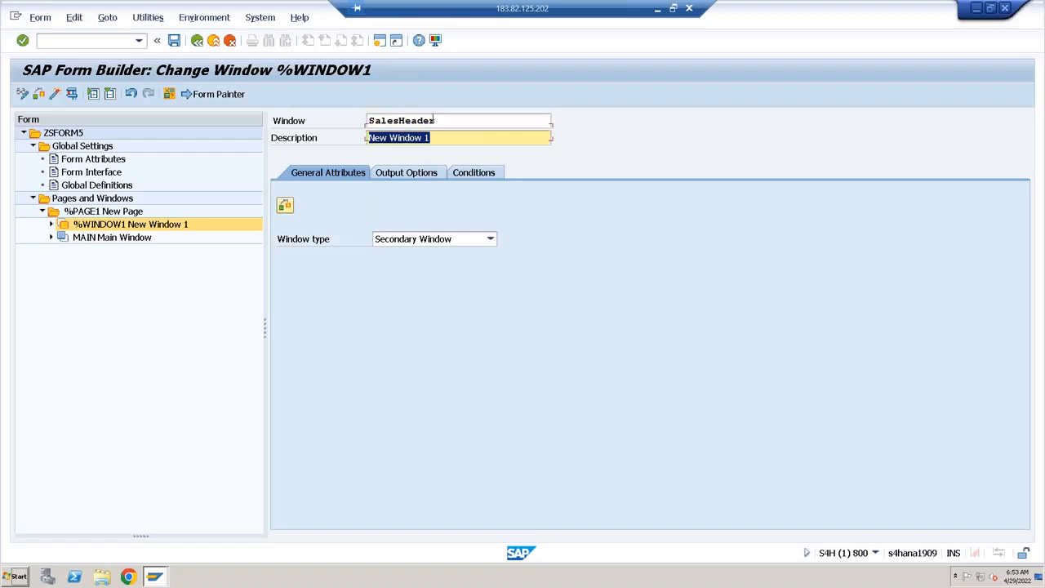
{"action": "type", "text": "Sales Header Data"}
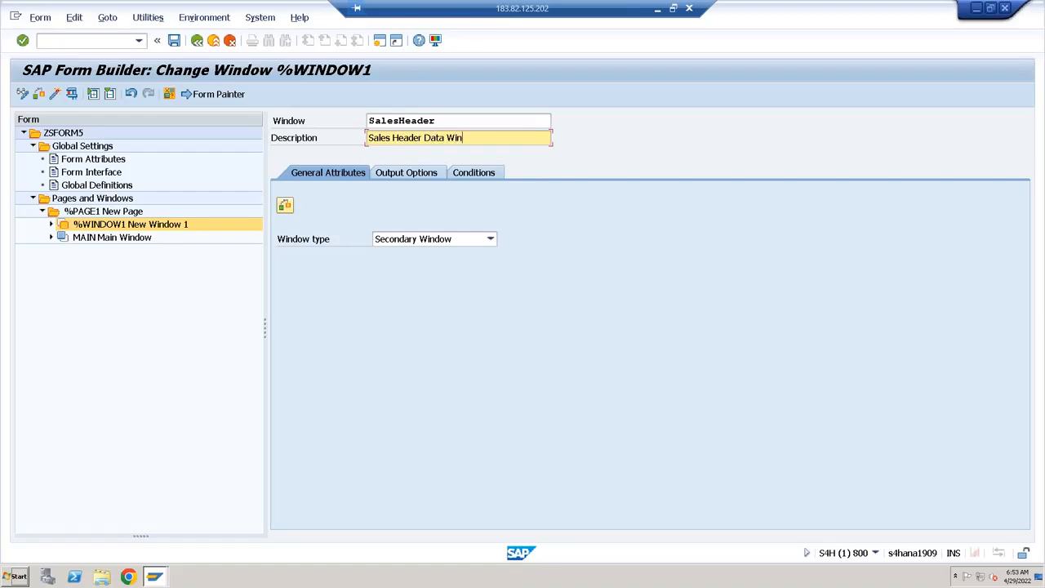
{"action": "key", "text": "Return"}
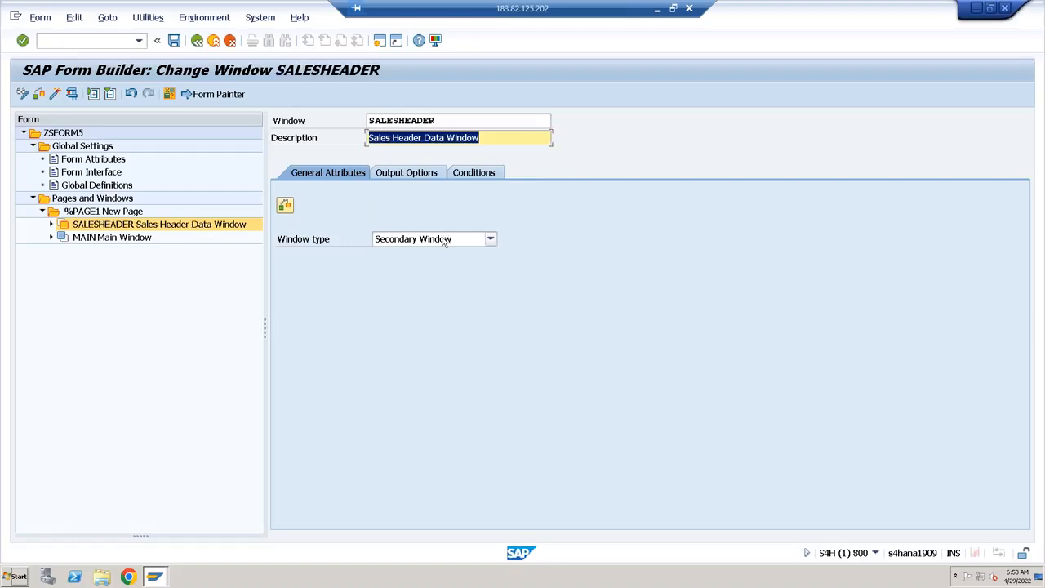
Rename the MAIN window as SalesItems and set its description to "Sales Items Window".
{"action": "left_click", "coordinate": [131, 239]}
{"action": "left_click", "coordinate": [407, 120]}
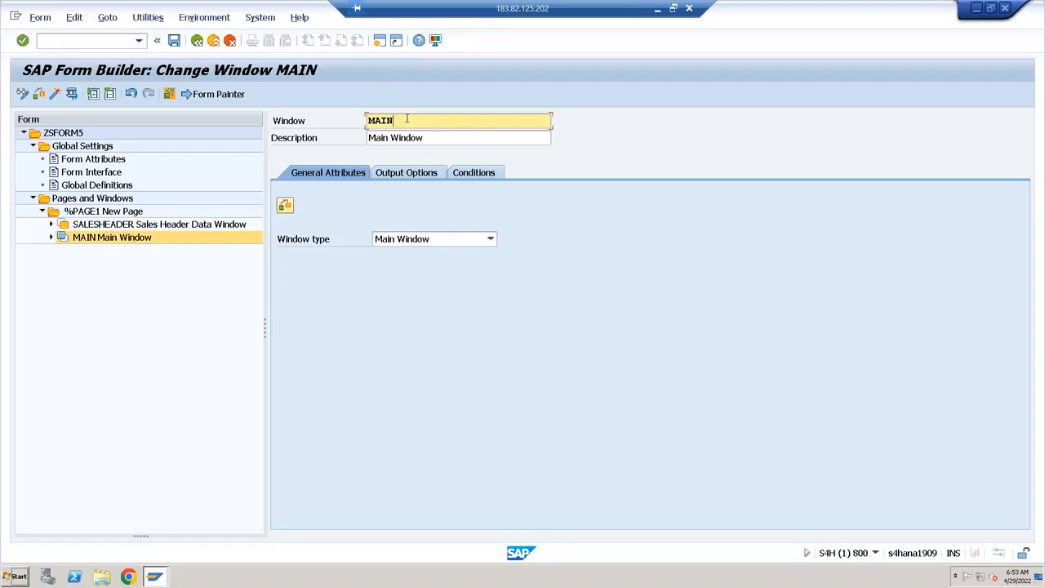
{"action": "key", "text": "BackSpace"}
{"action": "key", "text": "BackSpace"}
{"action": "key", "text": "BackSpace"}
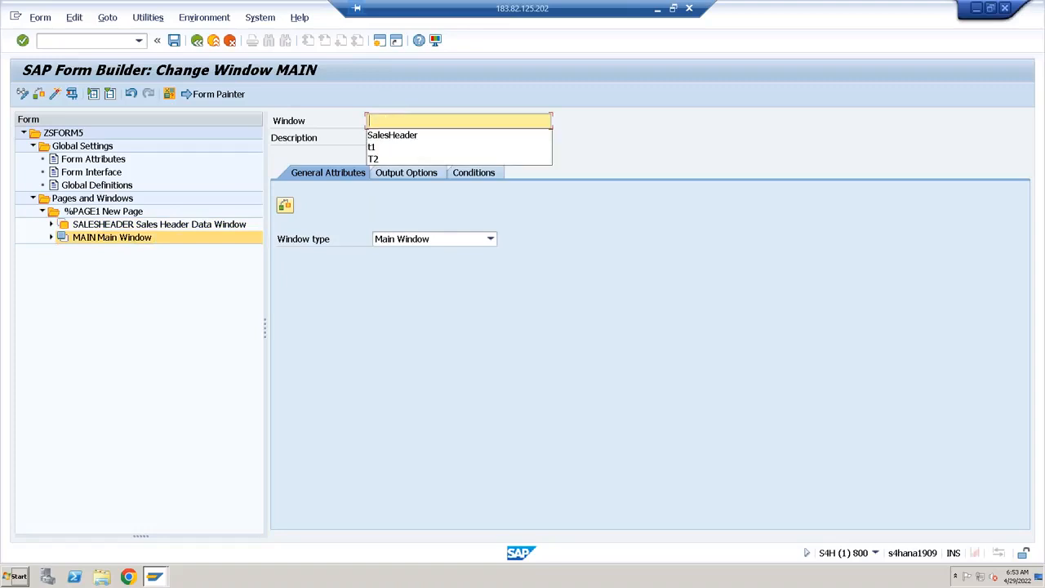
{"action": "type", "text": "SalesItems"}
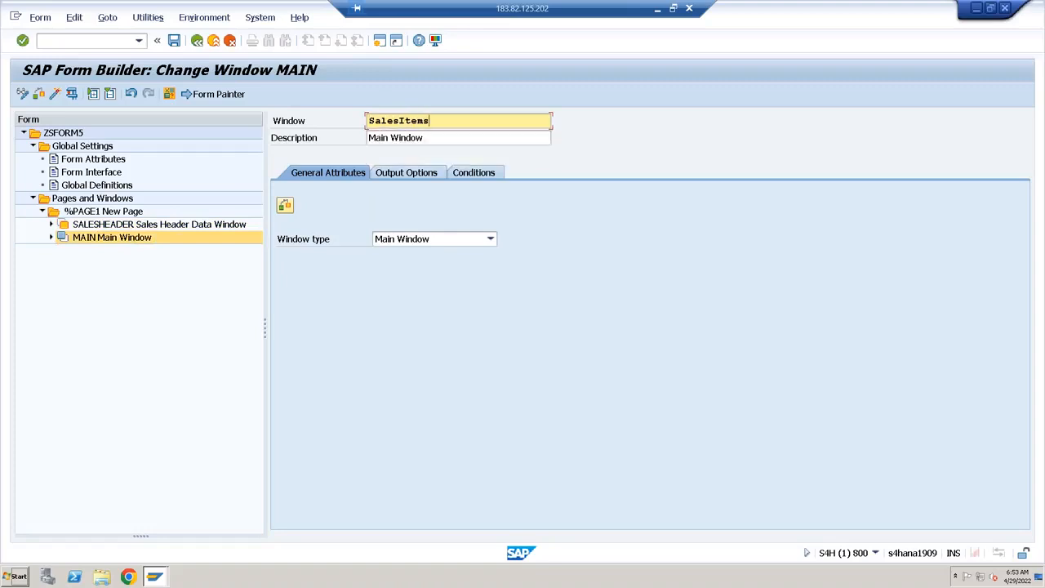
{"action": "key", "text": "Tab"}
{"action": "type", "text": "Sales I"}
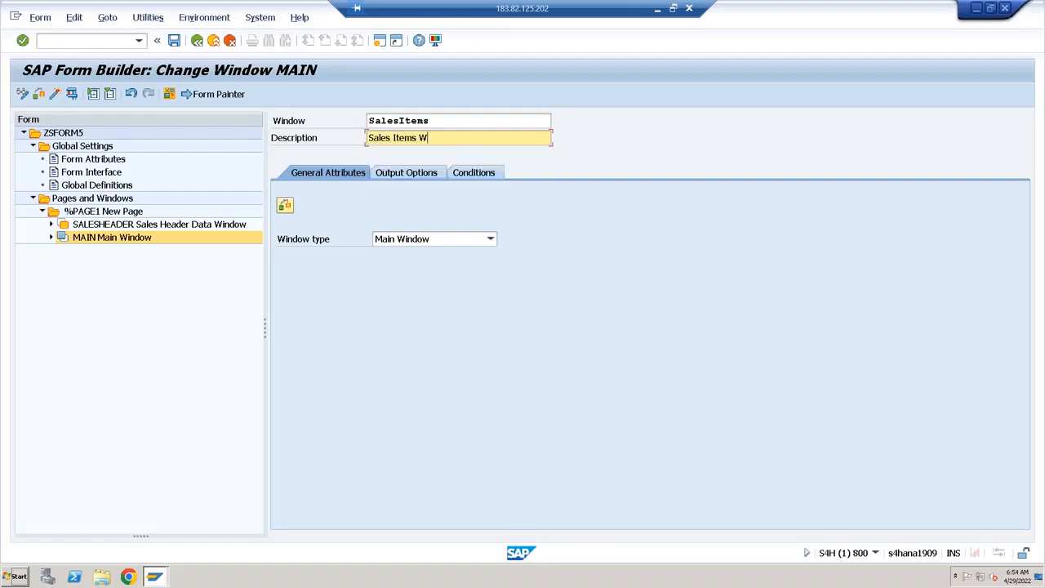
{"action": "key", "text": "Return"}
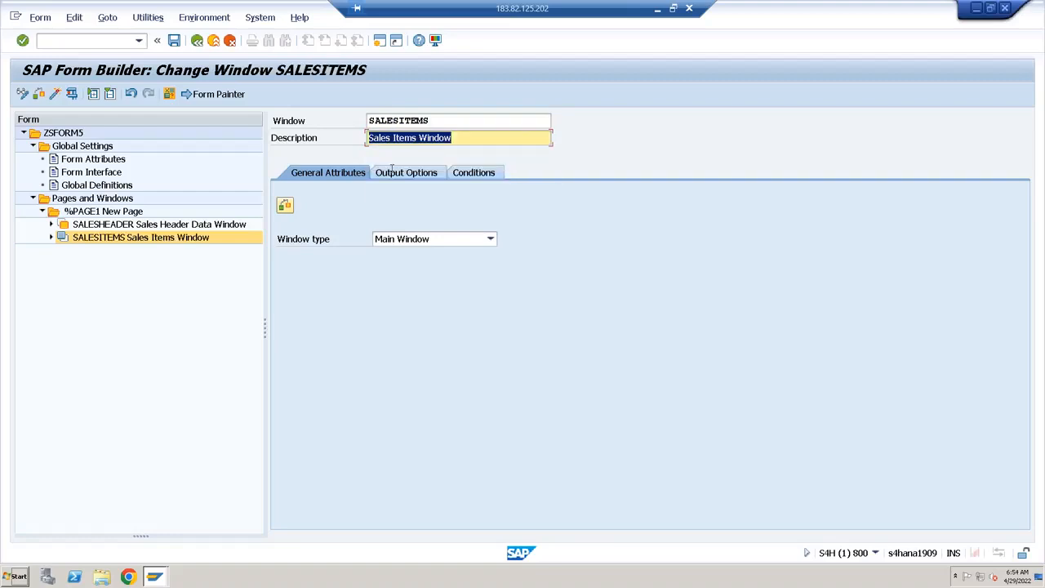
Create a window under %PAGE1, naming it Logo with the description "Logo Window".
{"action": "right_click", "coordinate": [126, 212]}
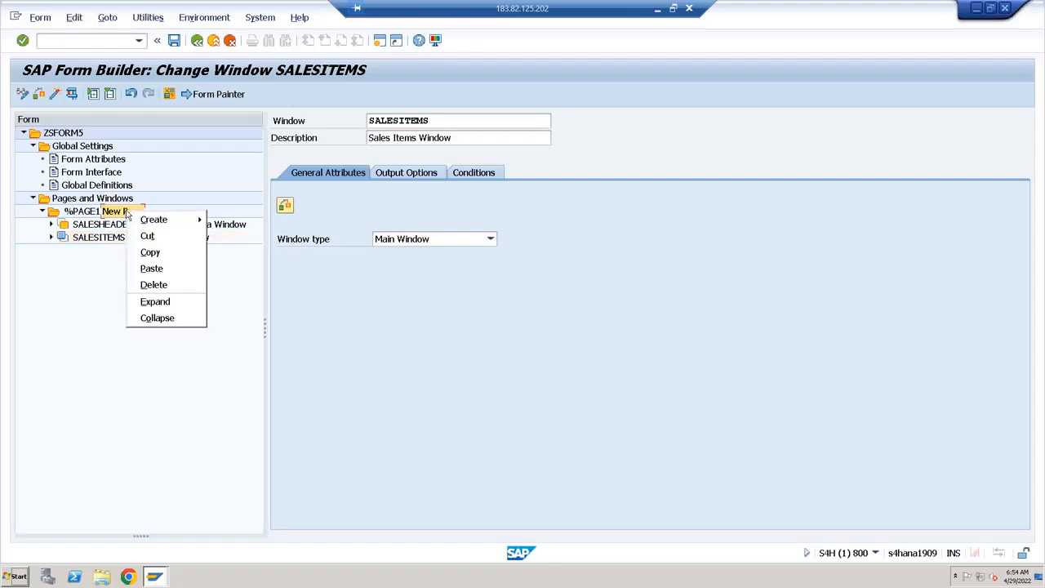
{"action": "mouse_move", "coordinate": [150, 222]}
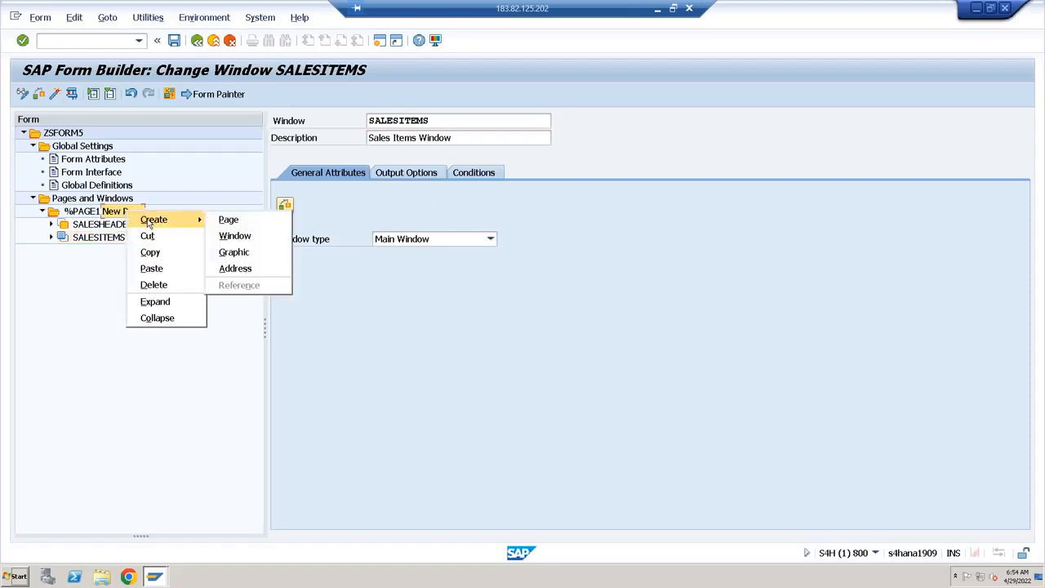
{"action": "left_click", "coordinate": [234, 236]}
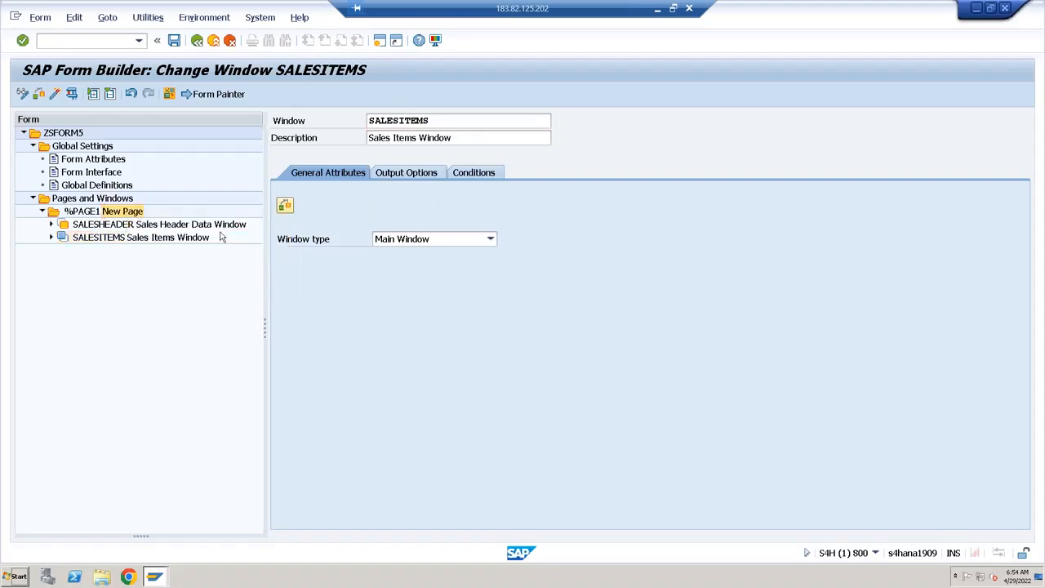
{"action": "left_click", "coordinate": [418, 122]}
{"action": "key", "text": "BackSpace"}
{"action": "key", "text": "BackSpace"}
{"action": "key", "text": "BackSpace"}
{"action": "key", "text": "BackSpace"}
{"action": "key", "text": "BackSpace"}
{"action": "key", "text": "BackSpace"}
{"action": "key", "text": "BackSpace"}
{"action": "type", "text": "Logo"}
{"action": "key", "text": "Tab"}
{"action": "type", "text": "Log"}
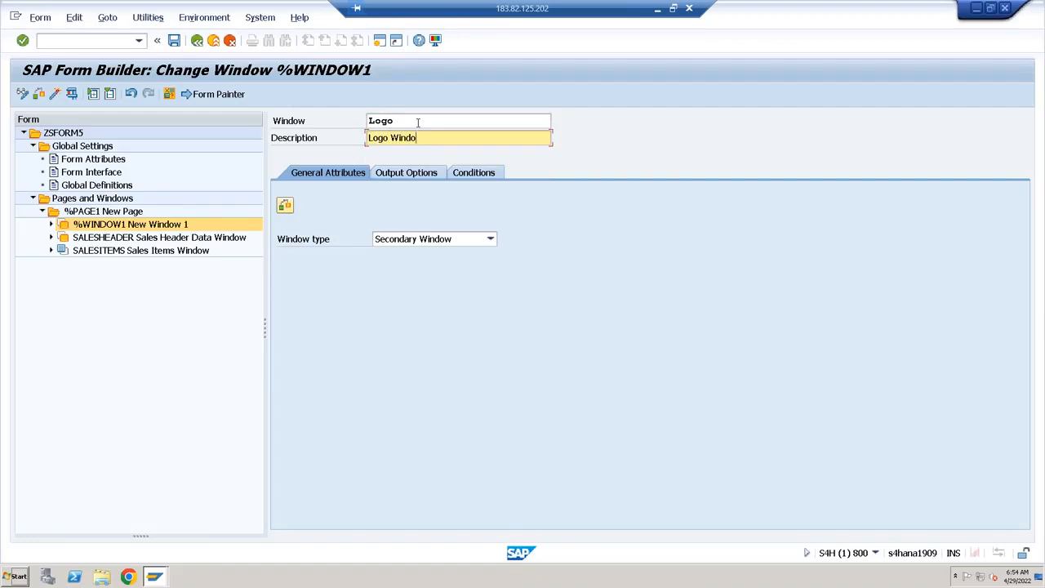
{"action": "type", "text": "o Window"}
{"action": "key", "text": "Return"}
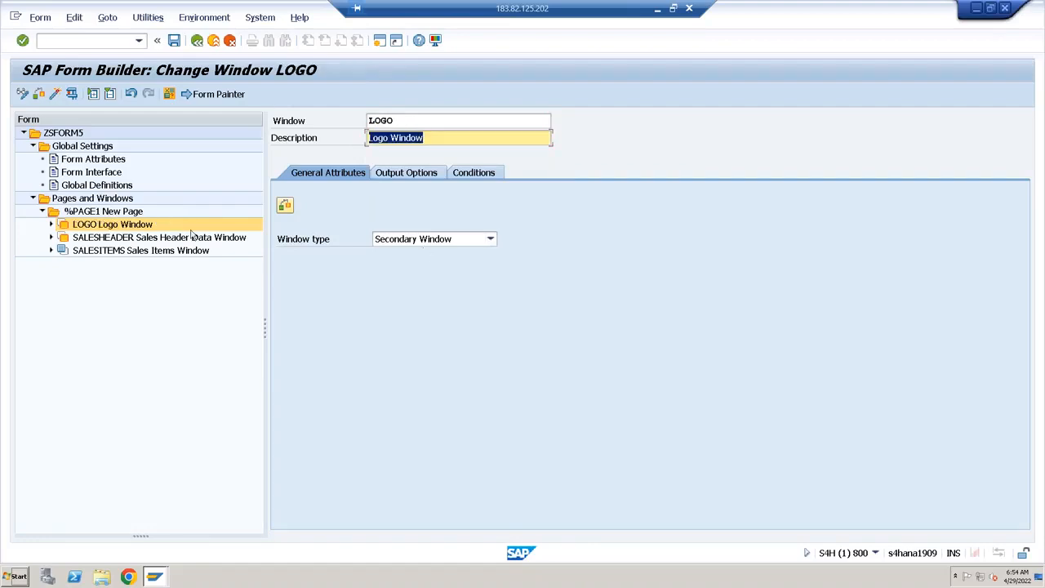
Create another window under %PAGE1, naming it Footer with the description "Footer Window".
{"action": "left_click", "coordinate": [104, 212]}
{"action": "right_click", "coordinate": [104, 214]}
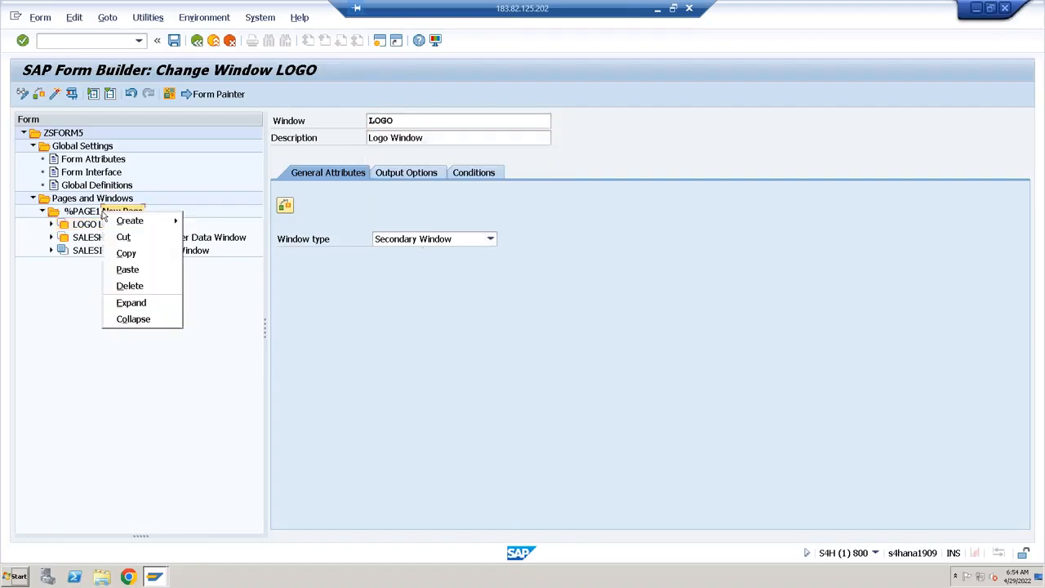
{"action": "mouse_move", "coordinate": [122, 225]}
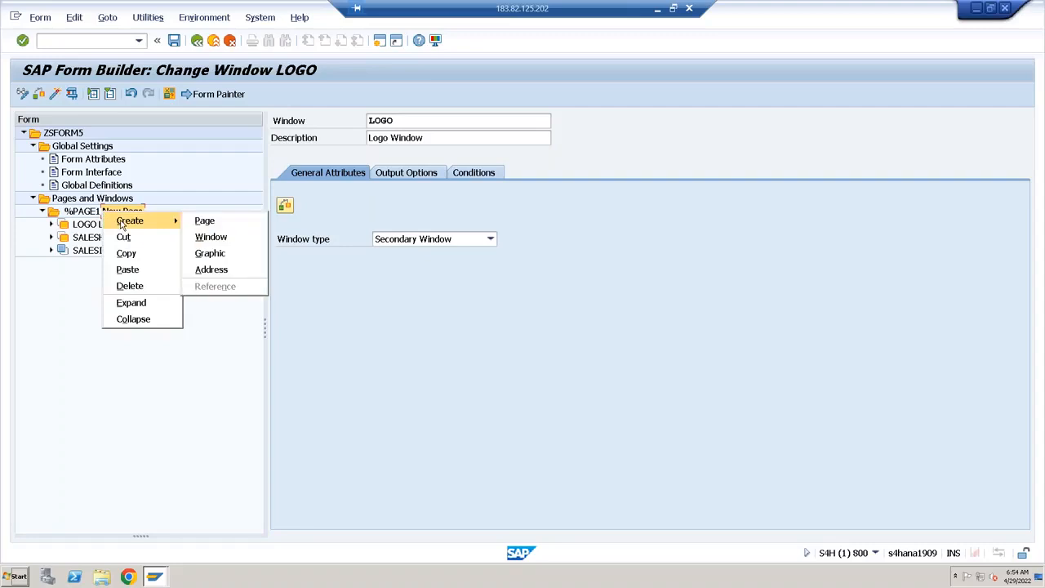
{"action": "left_click", "coordinate": [210, 238]}
{"action": "left_click", "coordinate": [444, 120]}
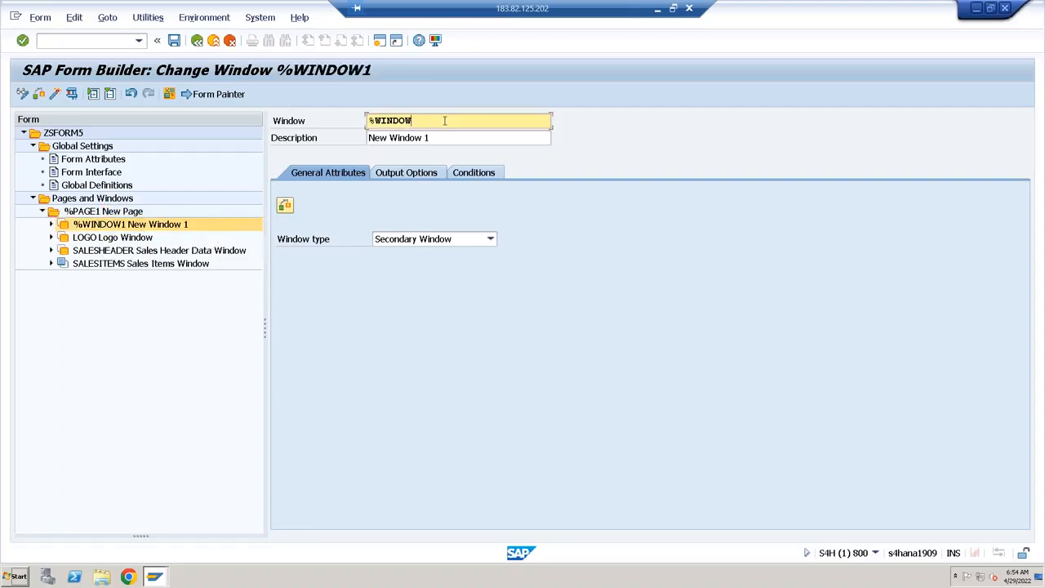
{"action": "key", "text": "BackSpace"}
{"action": "key", "text": "BackSpace"}
{"action": "key", "text": "BackSpace"}
{"action": "key", "text": "BackSpace"}
{"action": "key", "text": "BackSpace"}
{"action": "key", "text": "BackSpace"}
{"action": "key", "text": "BackSpace"}
{"action": "type", "text": "Fo"}
{"action": "key", "text": "Tab"}
{"action": "type", "text": "F"}
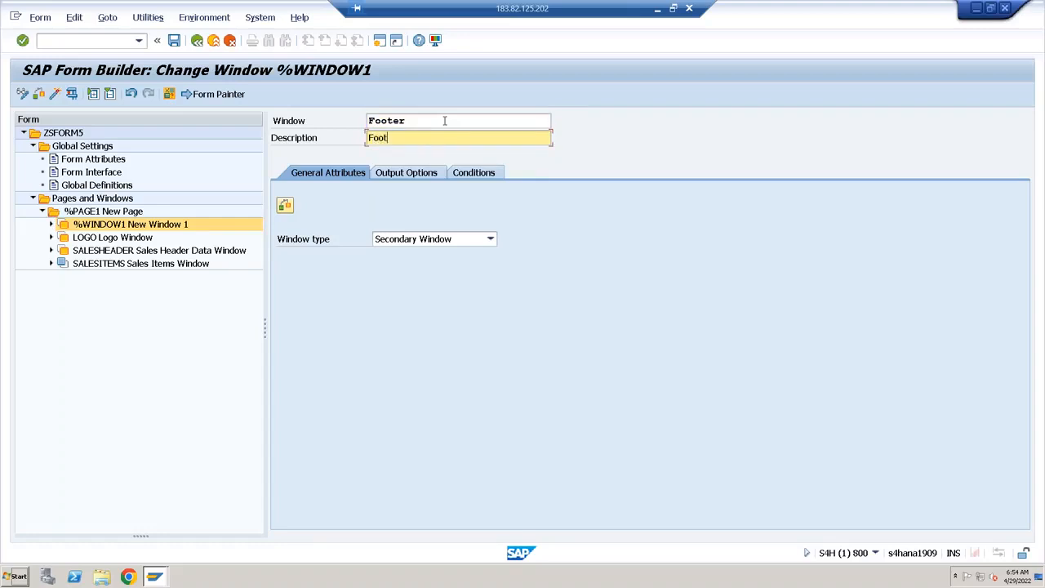
{"action": "type", "text": "ooter Window"}
{"action": "key", "text": "Return"}
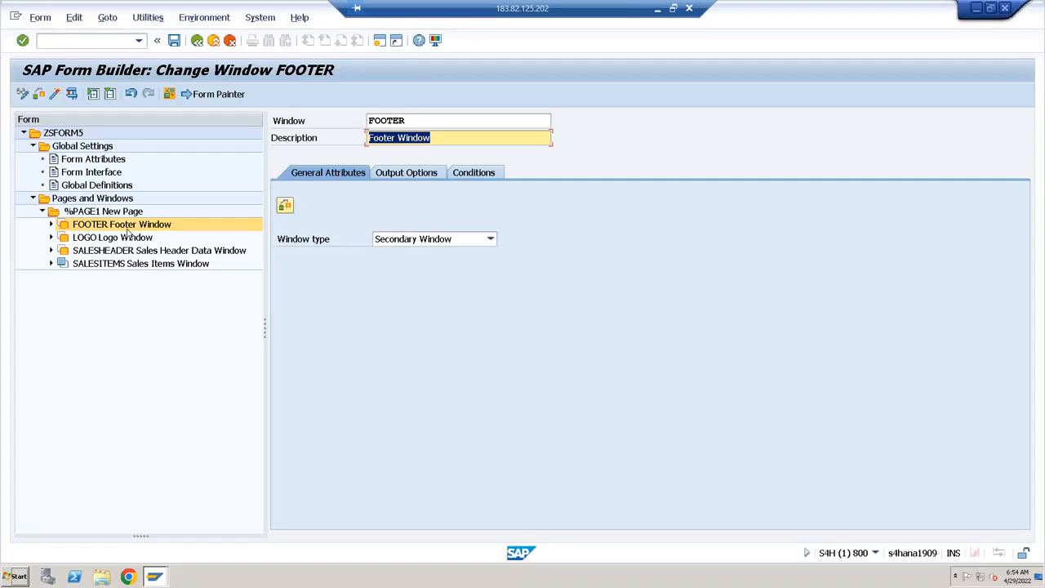
Check the planned layout in Paint, return to the SAP form and open the Form Painter for %PAGE1.
{"action": "left_click", "coordinate": [95, 266]}
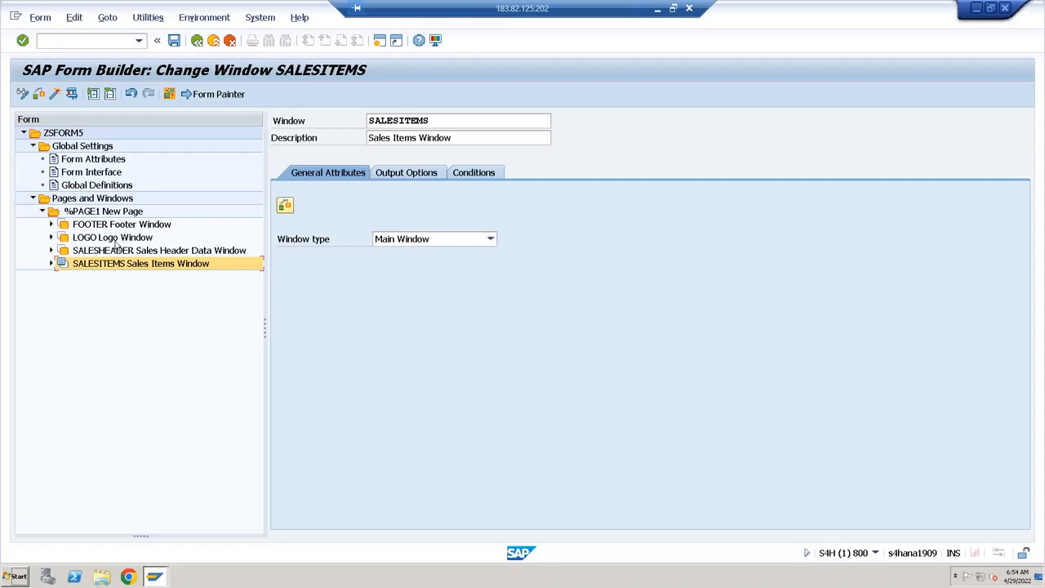
{"action": "left_click", "coordinate": [103, 214]}
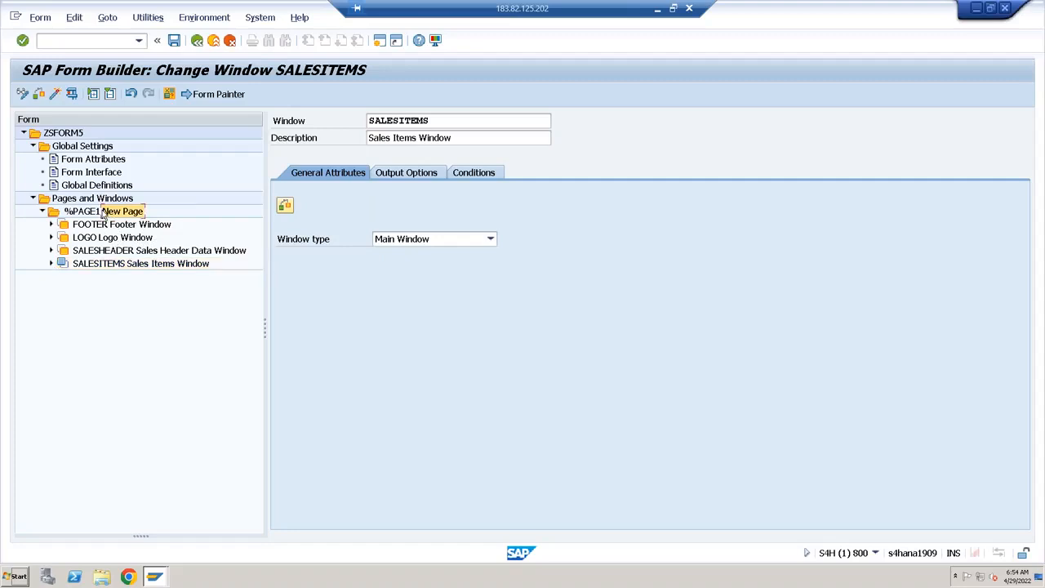
{"action": "left_click", "coordinate": [658, 10]}
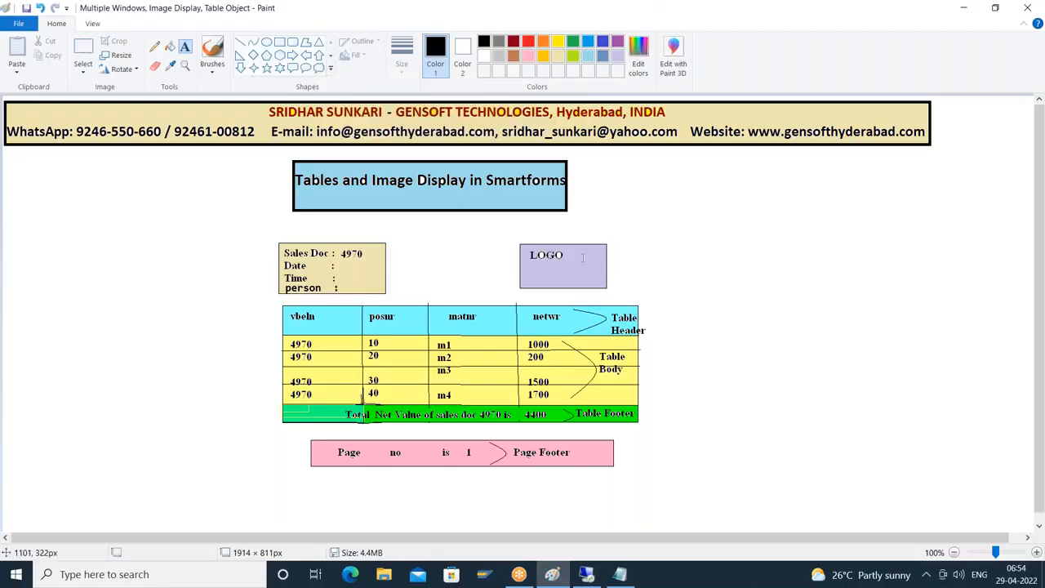
{"action": "left_click", "coordinate": [586, 573]}
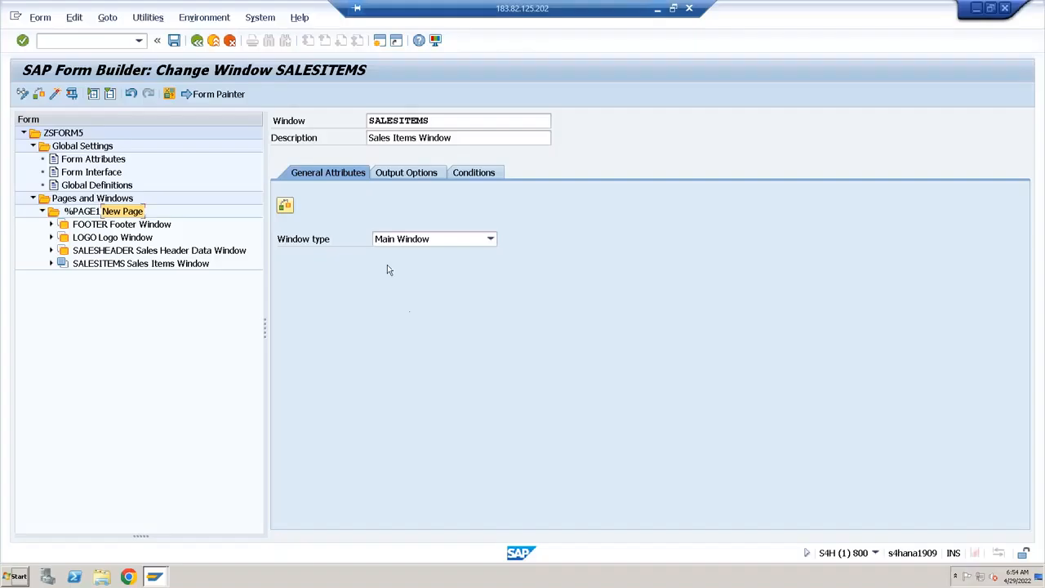
{"action": "left_click", "coordinate": [218, 94]}
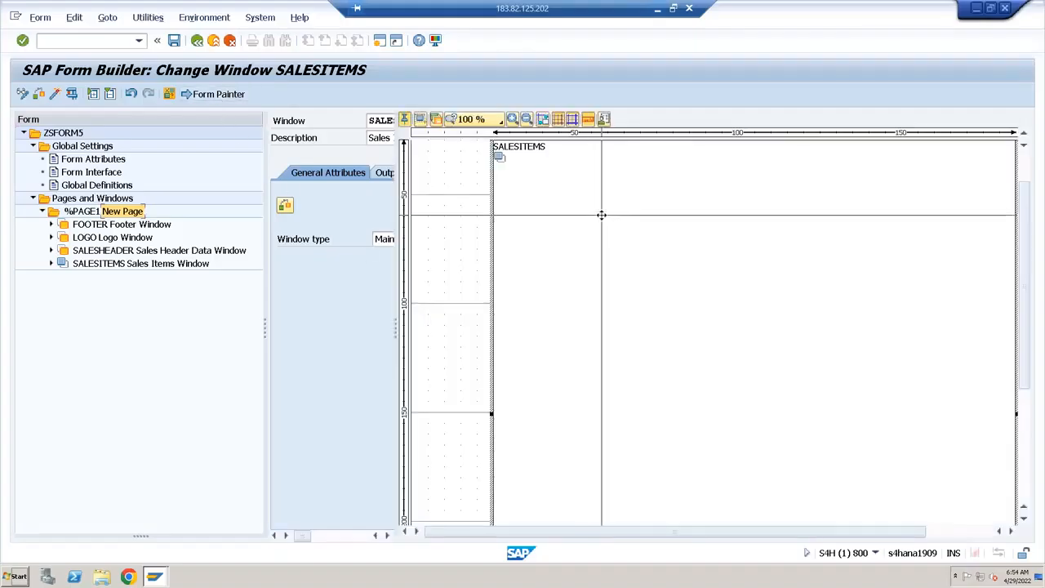
Shift the SALESITEMS window to about 12 mm from the page's left edge and lower its top edge to about 58 mm.
{"action": "left_click_drag", "start_coordinate": [601, 214], "coordinate": [1014, 168]}
{"action": "left_click", "coordinate": [1025, 177]}
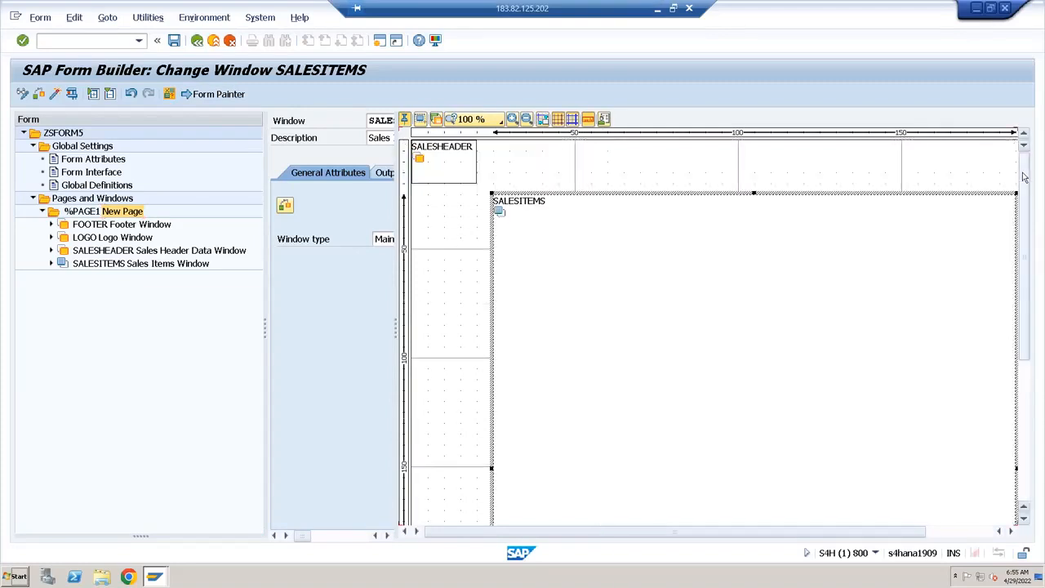
{"action": "left_click", "coordinate": [444, 167]}
{"action": "left_click", "coordinate": [641, 227]}
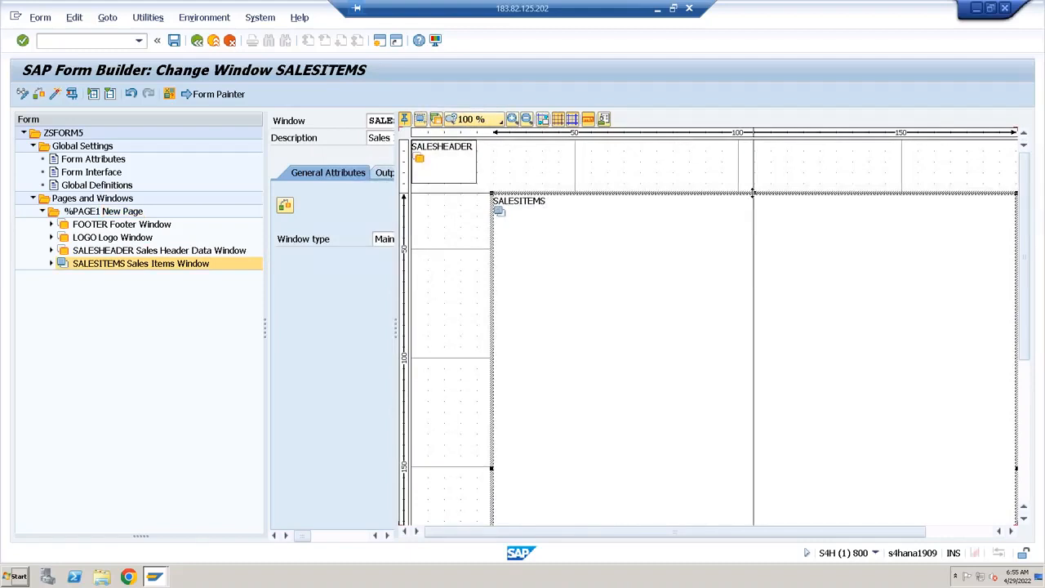
{"action": "left_click_drag", "start_coordinate": [749, 197], "coordinate": [710, 286]}
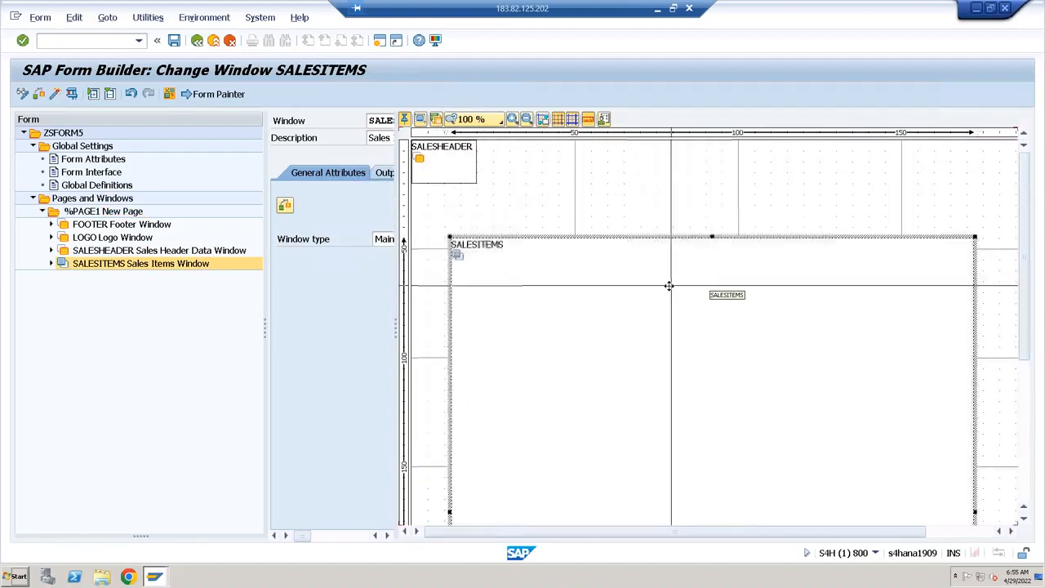
{"action": "left_click_drag", "start_coordinate": [712, 237], "coordinate": [712, 266]}
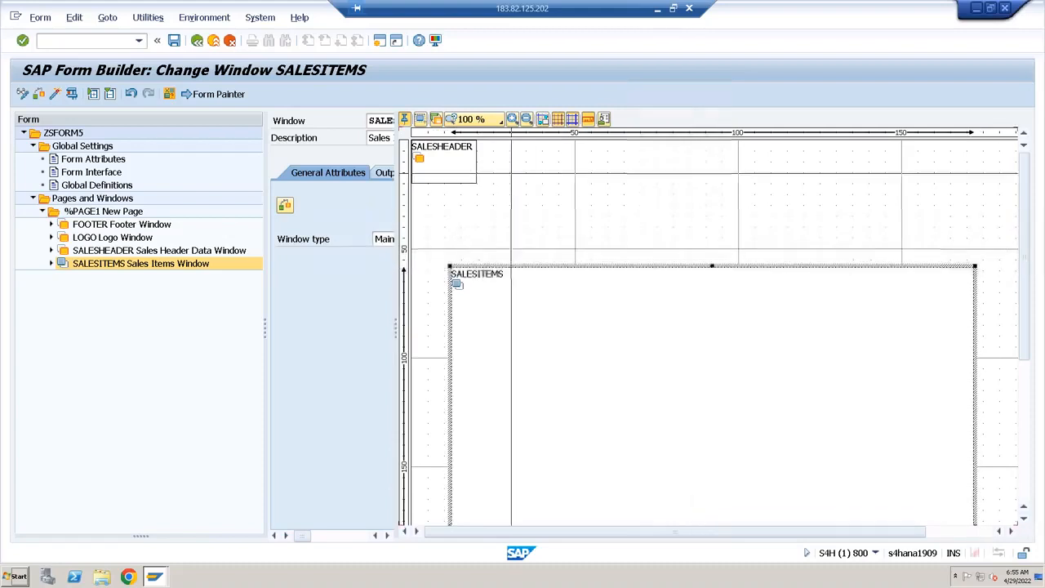
Place the SALESHEADER window above SALESITEMS, aligned near its left edge, and enlarge it to about 77 by 48 mm.
{"action": "left_click", "coordinate": [446, 158]}
{"action": "left_click_drag", "start_coordinate": [447, 158], "coordinate": [701, 166]}
{"action": "left_click_drag", "start_coordinate": [575, 187], "coordinate": [591, 249]}
Place the LOGO window above the right part of SALESITEMS and enlarge it to about 61 by 48 mm.
{"action": "left_click", "coordinate": [417, 147]}
{"action": "left_click_drag", "start_coordinate": [417, 147], "coordinate": [971, 172]}
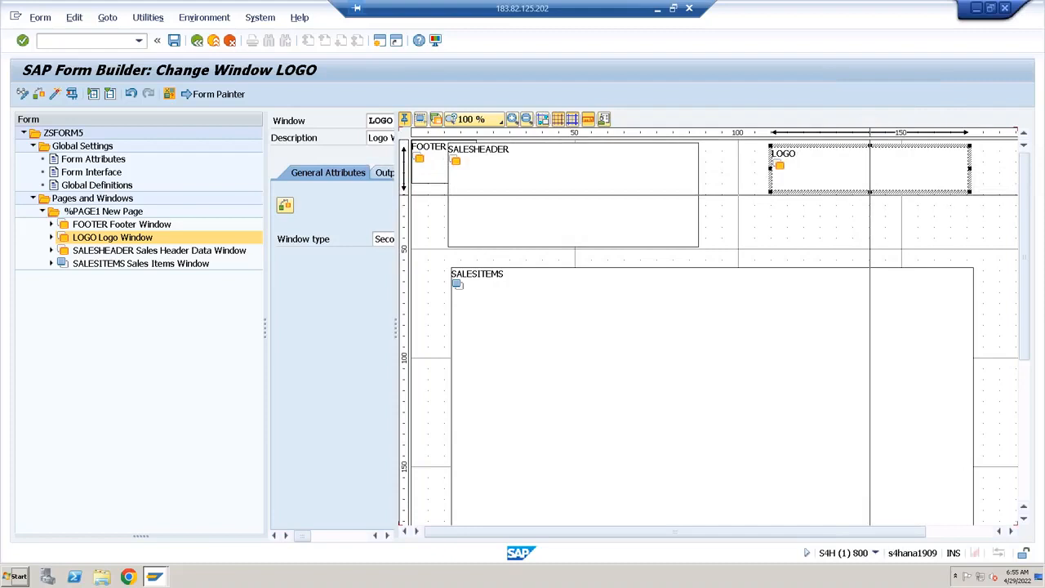
{"action": "left_click_drag", "start_coordinate": [872, 191], "coordinate": [869, 250]}
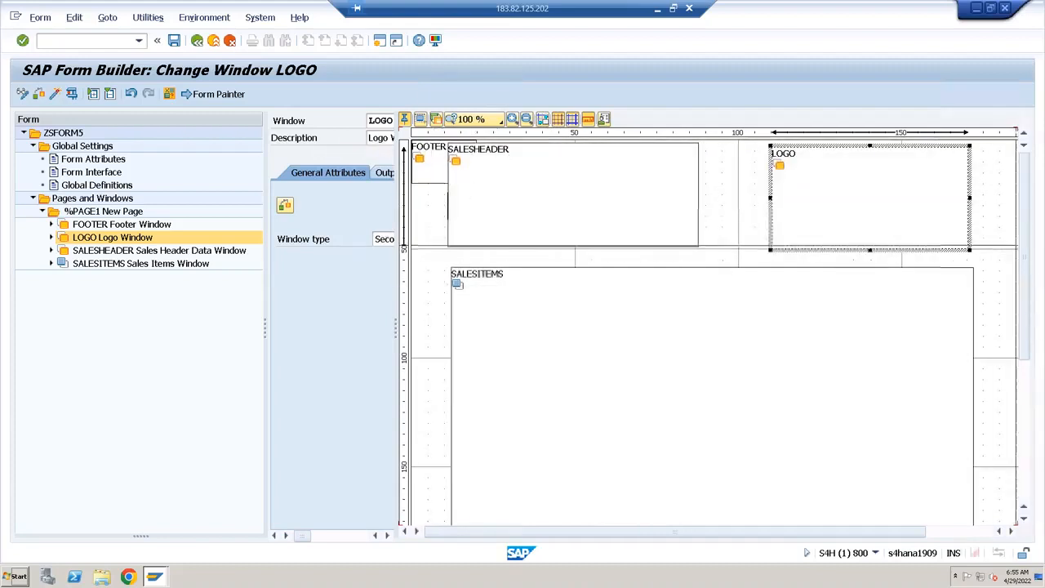
Shorten the SALESITEMS window by raising its bottom edge to about the 200 mm mark.
{"action": "left_click_drag", "start_coordinate": [1026, 276], "coordinate": [1042, 394]}
{"action": "left_click", "coordinate": [798, 278]}
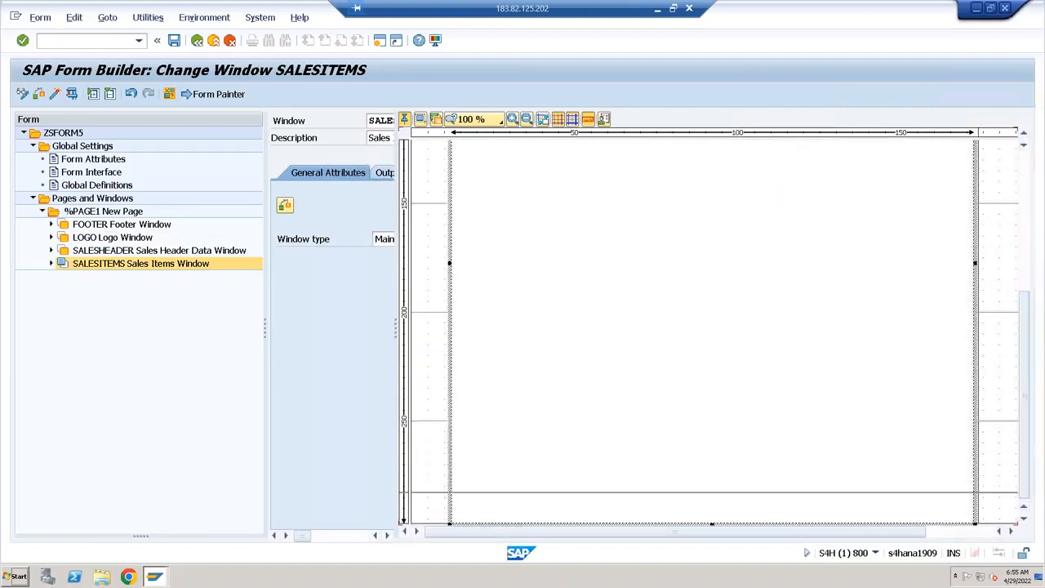
{"action": "left_click_drag", "start_coordinate": [975, 523], "coordinate": [977, 345]}
{"action": "scroll", "coordinate": [971, 327], "scroll_direction": "up", "scroll_amount": 3}
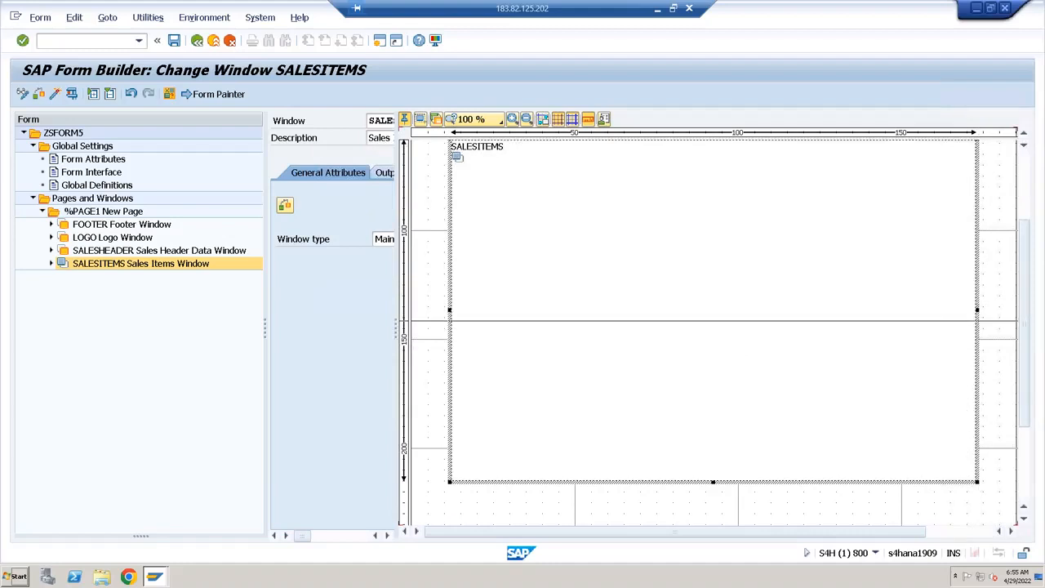
{"action": "scroll", "coordinate": [1026, 216], "scroll_direction": "up", "scroll_amount": 3}
{"action": "scroll", "coordinate": [1027, 216], "scroll_direction": "down", "scroll_amount": 5}
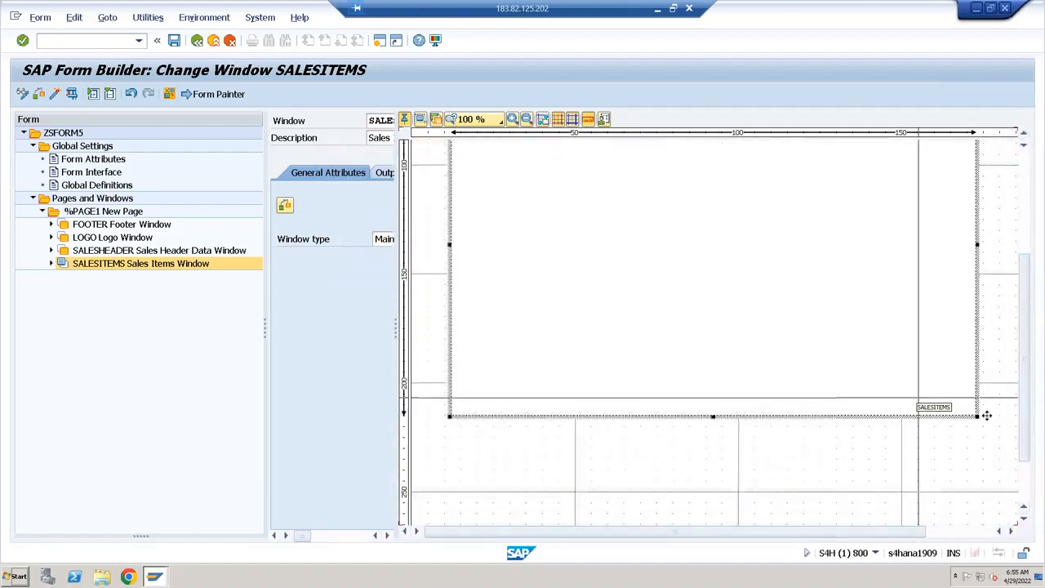
{"action": "left_click_drag", "start_coordinate": [978, 415], "coordinate": [978, 385]}
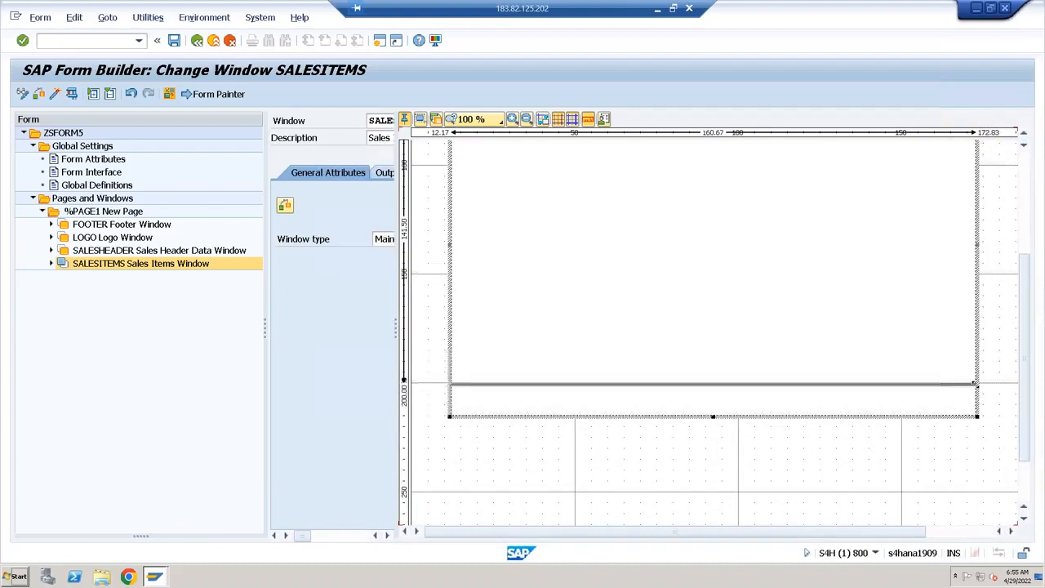
Move the FOOTER window below SALESITEMS and widen it to about 160 mm to match that window.
{"action": "scroll", "coordinate": [1024, 309], "scroll_direction": "up", "scroll_amount": 2}
{"action": "scroll", "coordinate": [1025, 309], "scroll_direction": "up", "scroll_amount": 4}
{"action": "left_click_drag", "start_coordinate": [440, 176], "coordinate": [973, 431]}
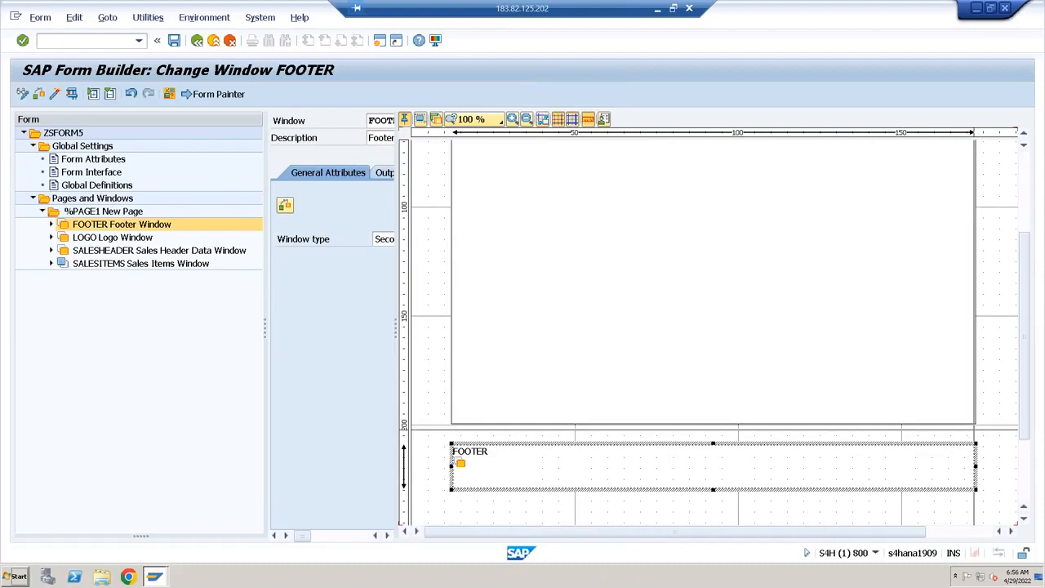
Move the FOOTER window close to the page's bottom edge and extend SALESITEMS down to just above it, at about 250 mm.
{"action": "left_click", "coordinate": [1028, 177]}
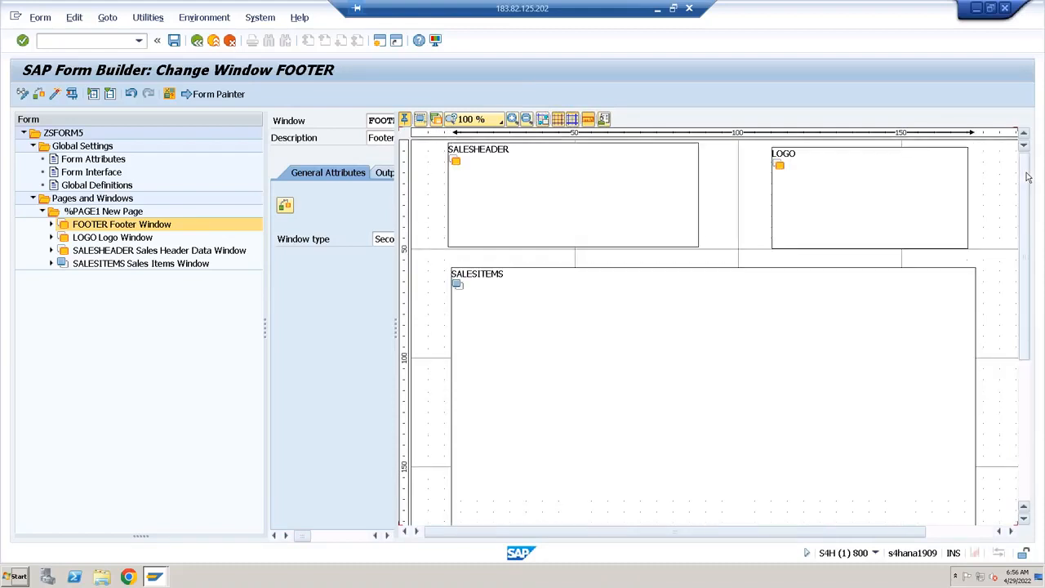
{"action": "left_click", "coordinate": [502, 119]}
{"action": "left_click", "coordinate": [487, 152]}
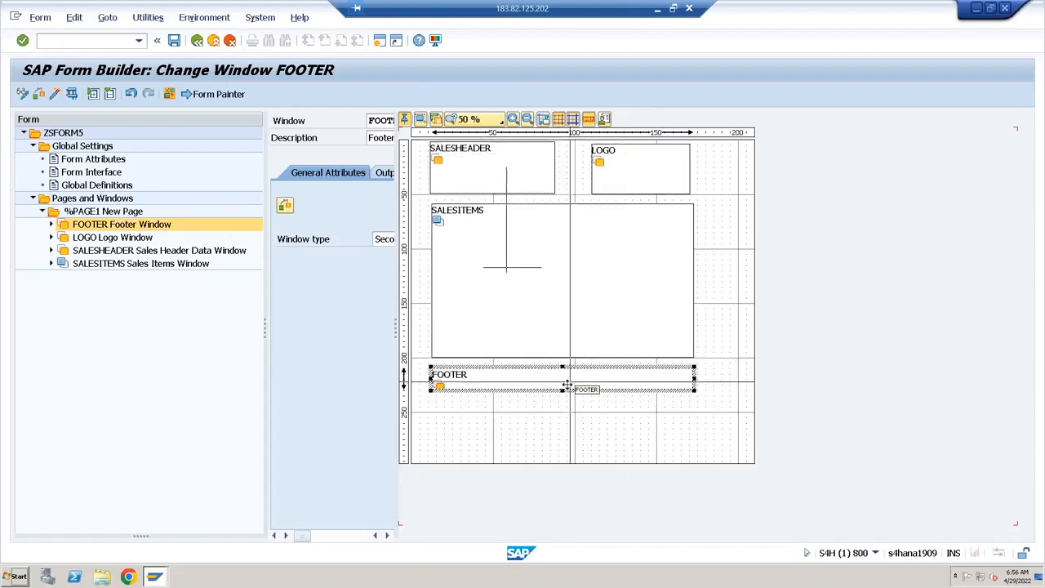
{"action": "left_click_drag", "start_coordinate": [567, 384], "coordinate": [574, 441]}
{"action": "mouse_move", "coordinate": [549, 336]}
{"action": "left_mouse_down"}
{"action": "mouse_move", "coordinate": [549, 365]}
{"action": "mouse_move", "coordinate": [550, 334]}
{"action": "left_mouse_up"}
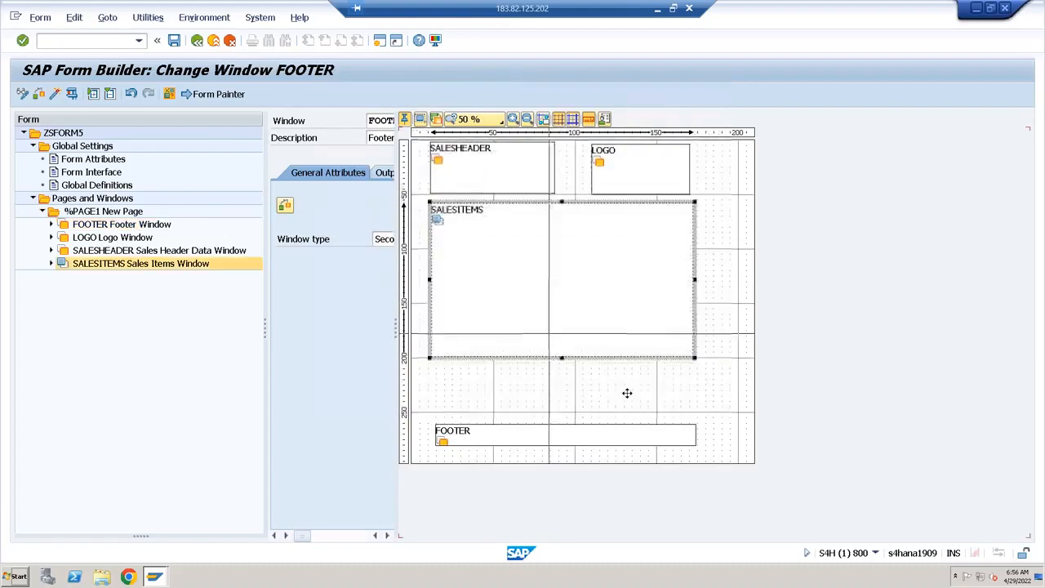
{"action": "left_click_drag", "start_coordinate": [694, 357], "coordinate": [698, 415]}
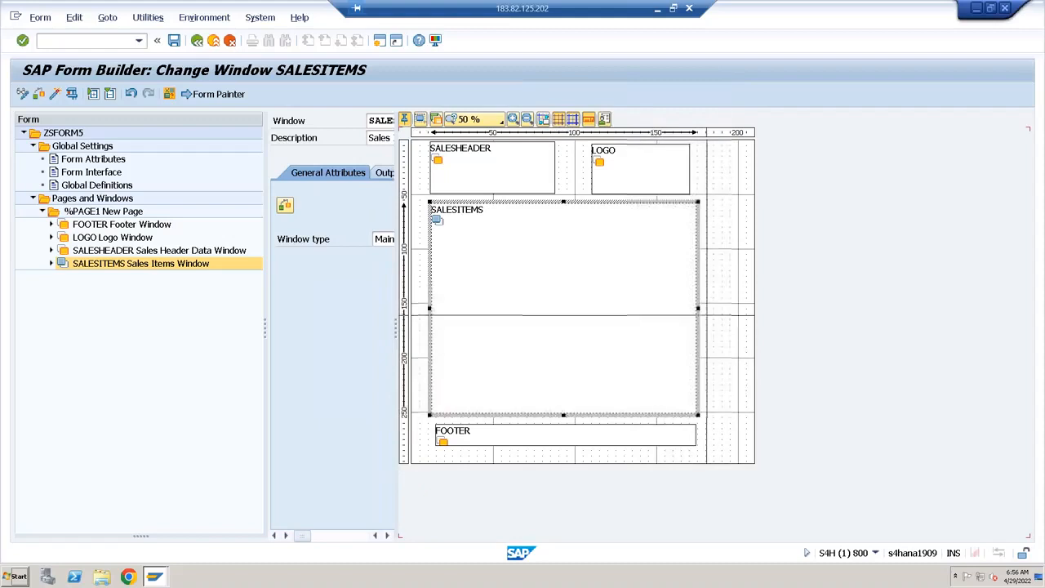
Shift the SALESITEMS window about 12 mm to the right and widen the LOGO window to about the 185 mm mark.
{"action": "left_click_drag", "start_coordinate": [699, 309], "coordinate": [717, 309]}
{"action": "left_click", "coordinate": [683, 169]}
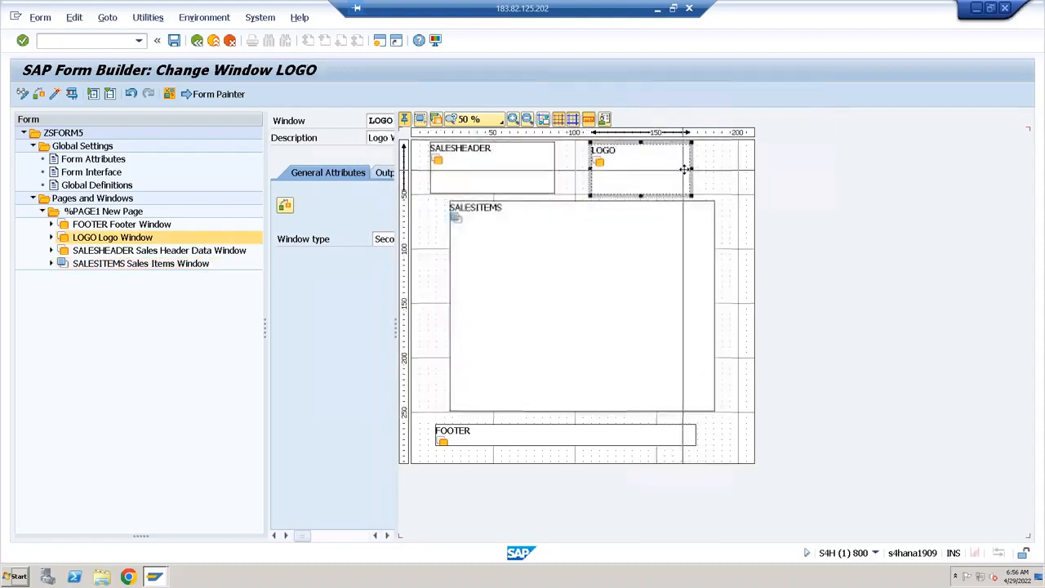
{"action": "left_click_drag", "start_coordinate": [690, 168], "coordinate": [713, 166]}
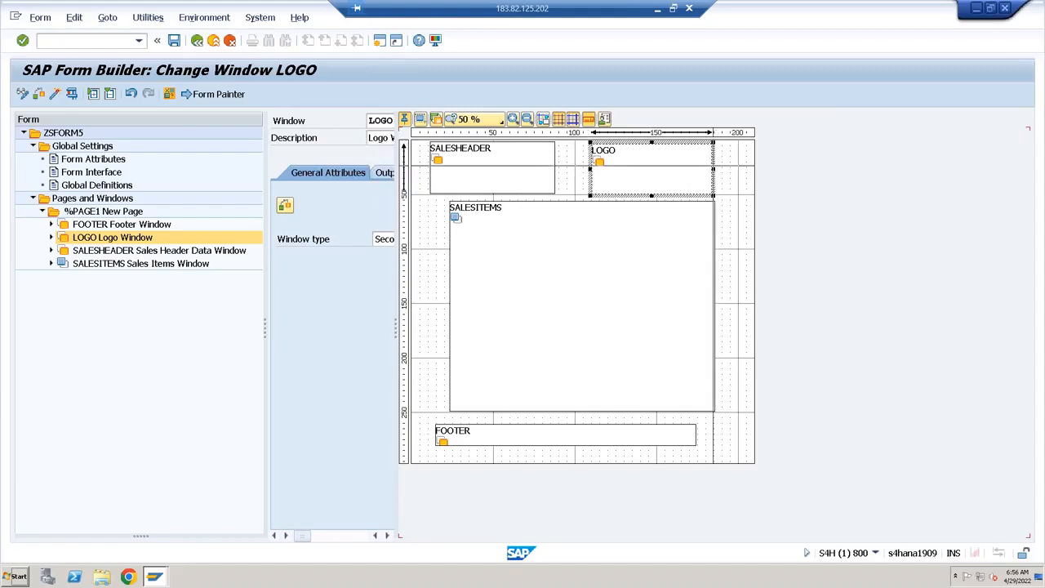
{"action": "left_click", "coordinate": [618, 434]}
{"action": "left_click", "coordinate": [518, 303]}
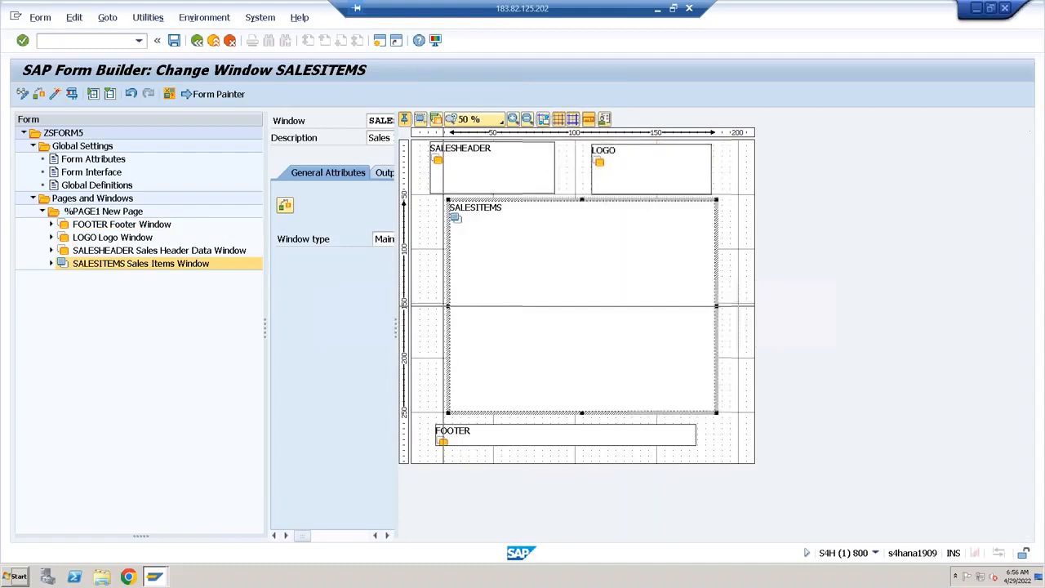
{"action": "right_click", "coordinate": [430, 306]}
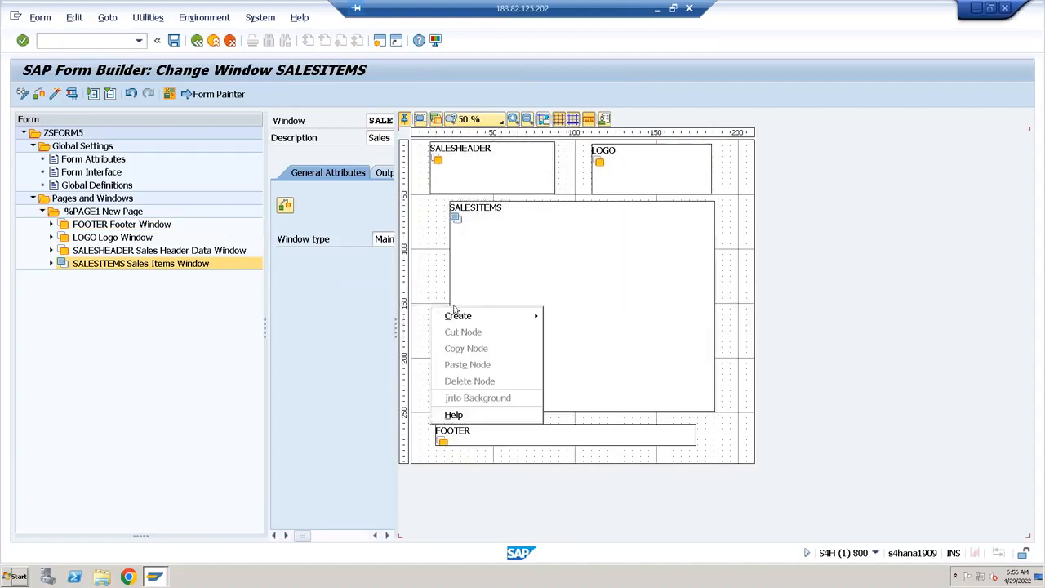
{"action": "left_click", "coordinate": [479, 284]}
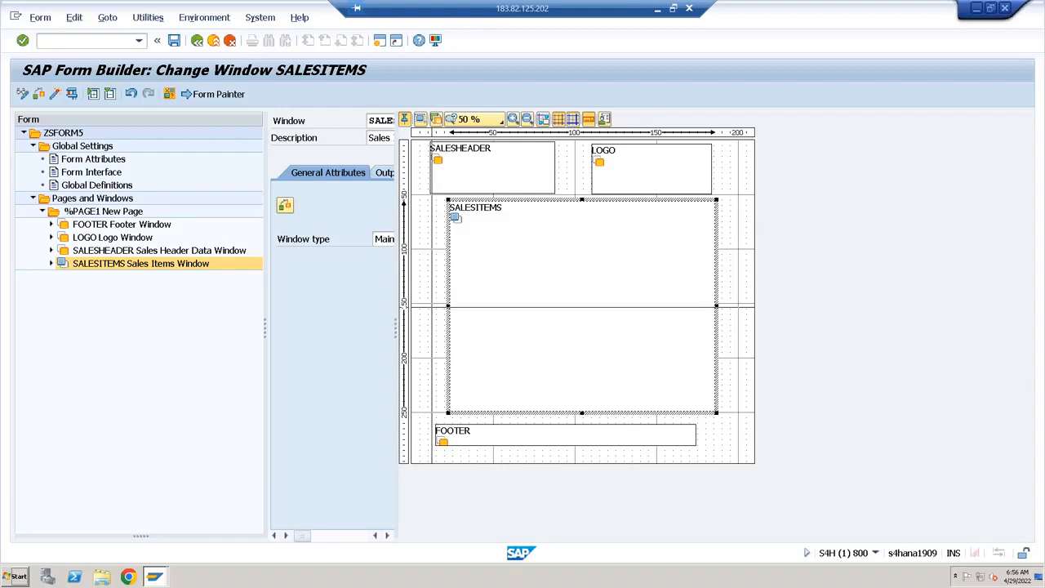
{"action": "right_click", "coordinate": [432, 308]}
{"action": "left_click", "coordinate": [491, 288]}
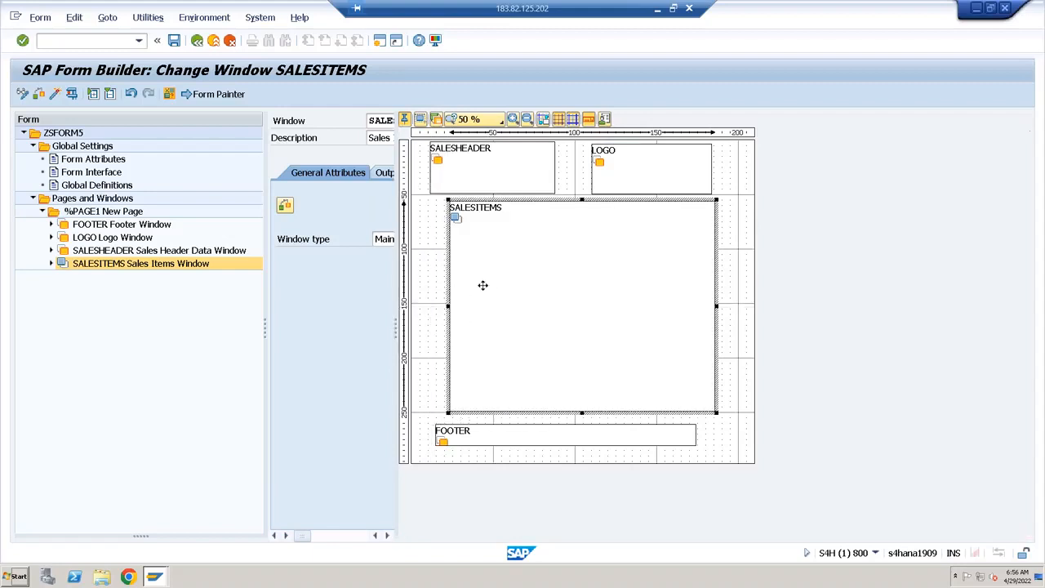
{"action": "right_click", "coordinate": [472, 285]}
{"action": "left_click", "coordinate": [528, 259]}
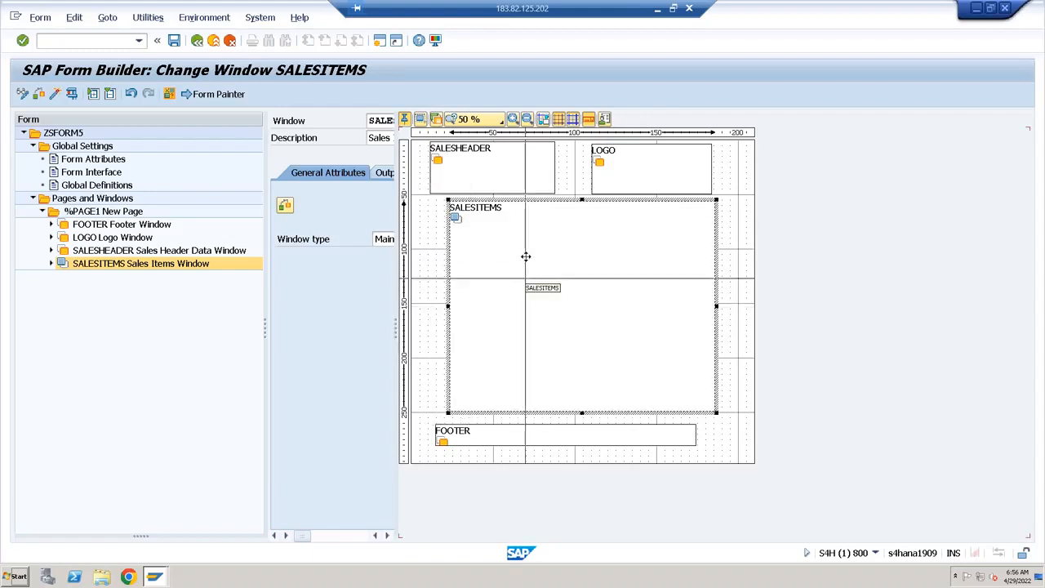
Move SALESITEMS back under SALESHEADER, widen SALESITEMS and FOOTER to about the 183 mm mark, and close the Form Painter.
{"action": "mouse_move", "coordinate": [525, 257]}
{"action": "left_mouse_down"}
{"action": "mouse_move", "coordinate": [483, 252]}
{"action": "mouse_move", "coordinate": [510, 257]}
{"action": "left_mouse_up"}
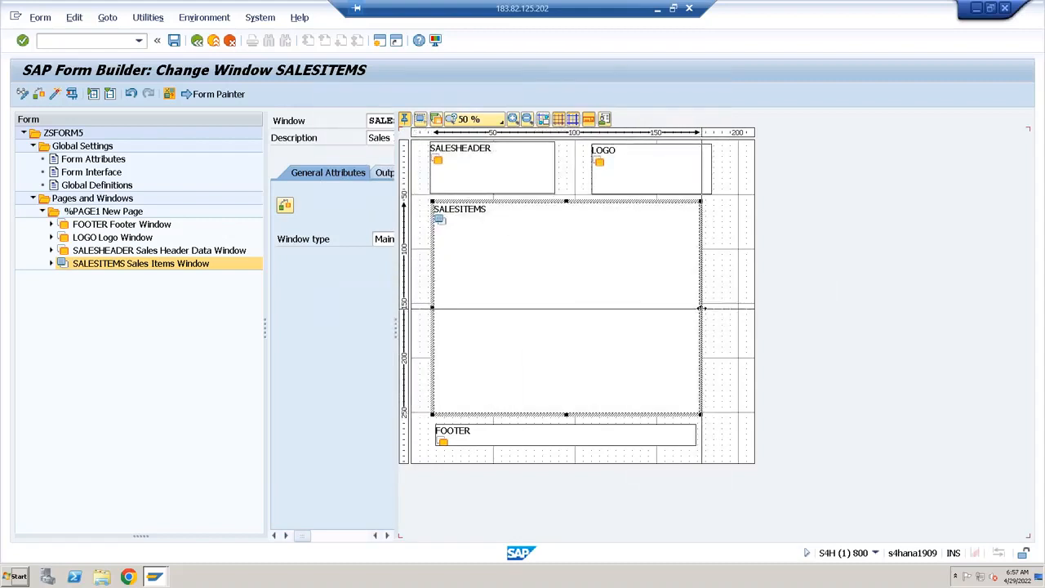
{"action": "left_click_drag", "start_coordinate": [700, 308], "coordinate": [711, 308]}
{"action": "left_click", "coordinate": [653, 437]}
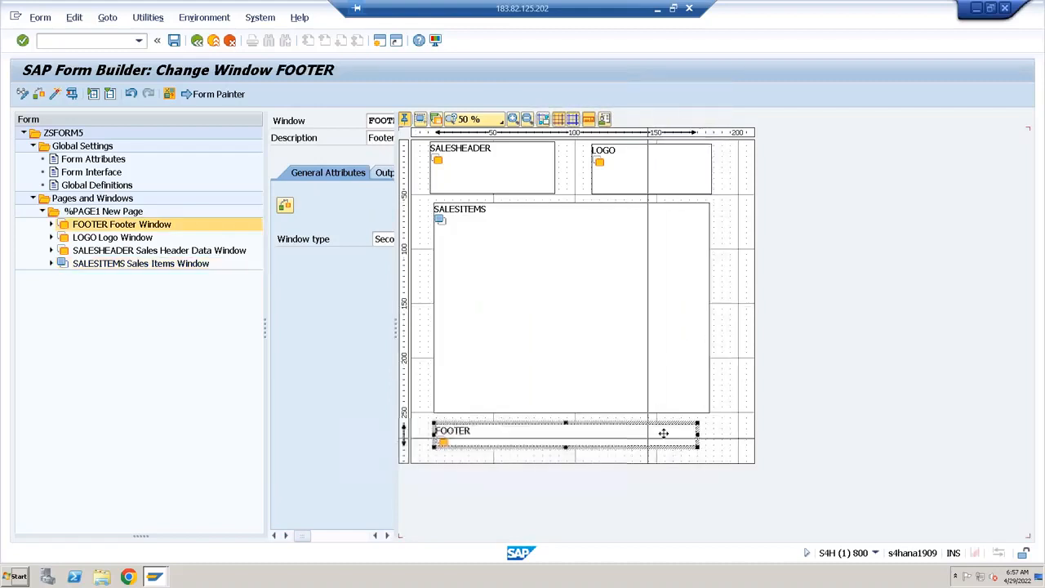
{"action": "left_click_drag", "start_coordinate": [696, 435], "coordinate": [714, 435]}
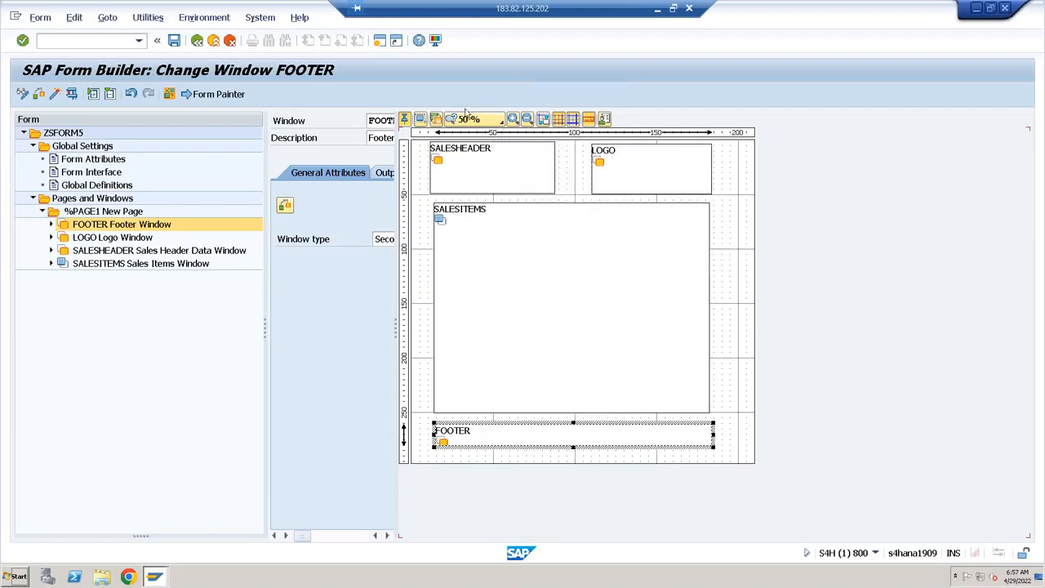
{"action": "left_click", "coordinate": [238, 96]}
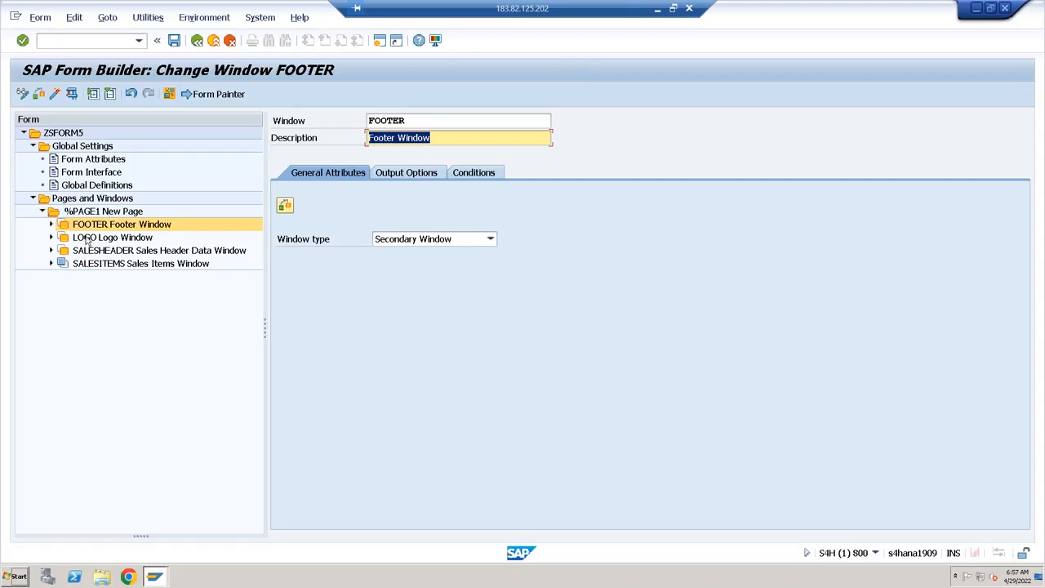
Reorder the window nodes under %PAGE1 as SALESHEADER, LOGO, SALESITEMS, FOOTER.
{"action": "left_click", "coordinate": [85, 227]}
{"action": "left_click_drag", "start_coordinate": [84, 225], "coordinate": [85, 238]}
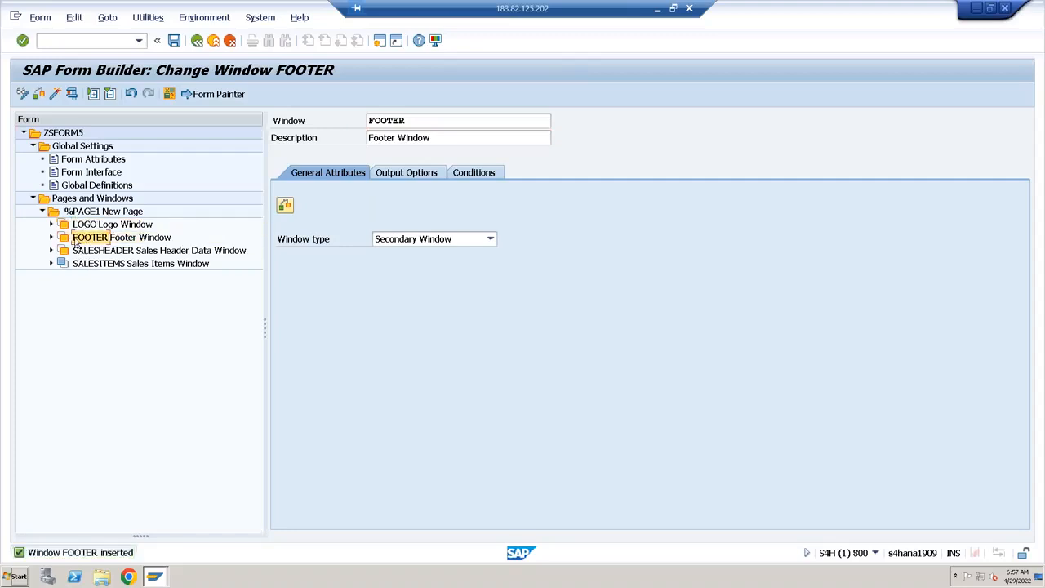
{"action": "left_click_drag", "start_coordinate": [82, 238], "coordinate": [81, 252]}
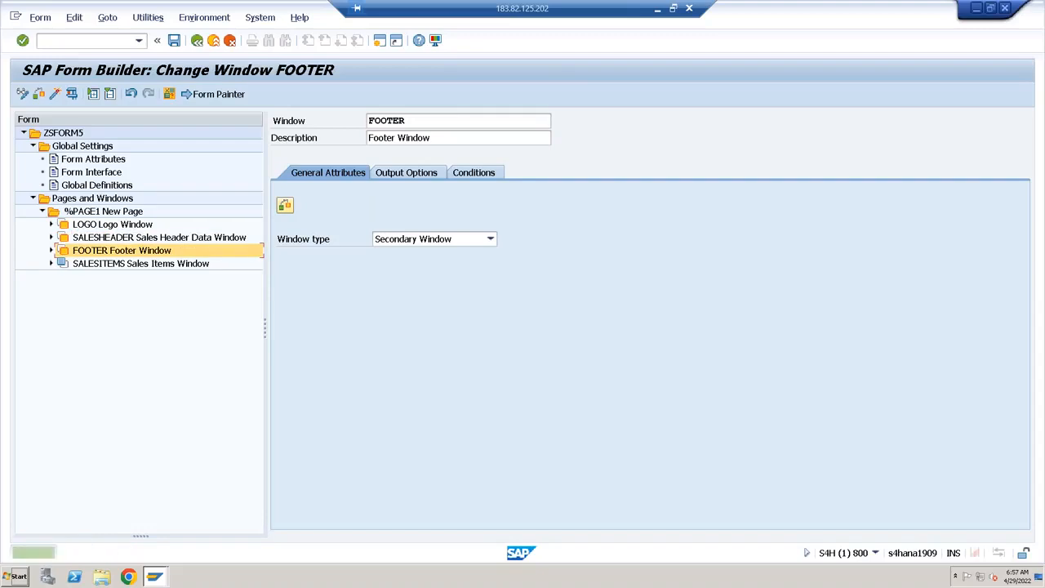
{"action": "left_click_drag", "start_coordinate": [86, 230], "coordinate": [87, 238]}
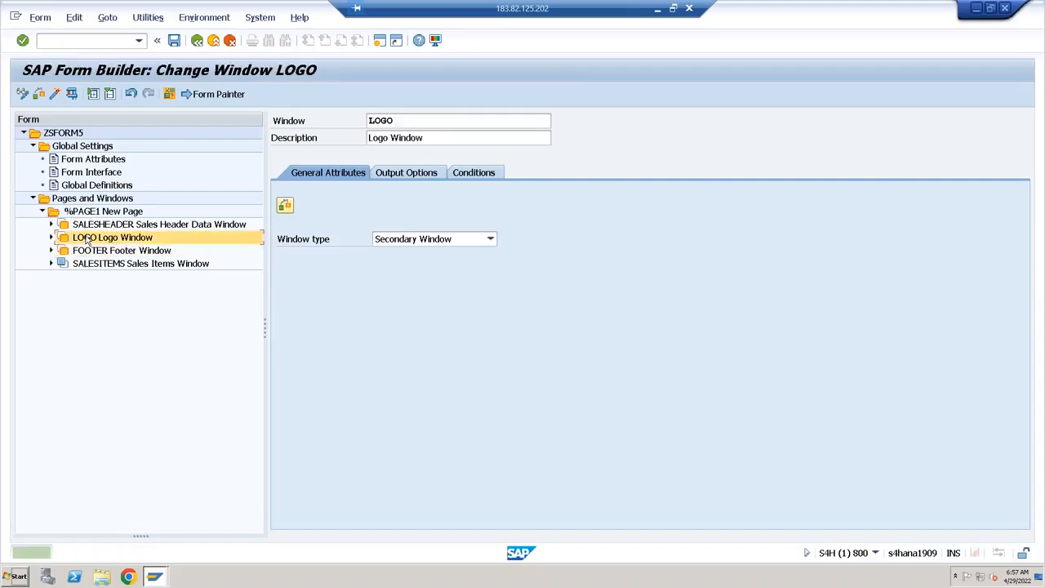
{"action": "left_click", "coordinate": [87, 253]}
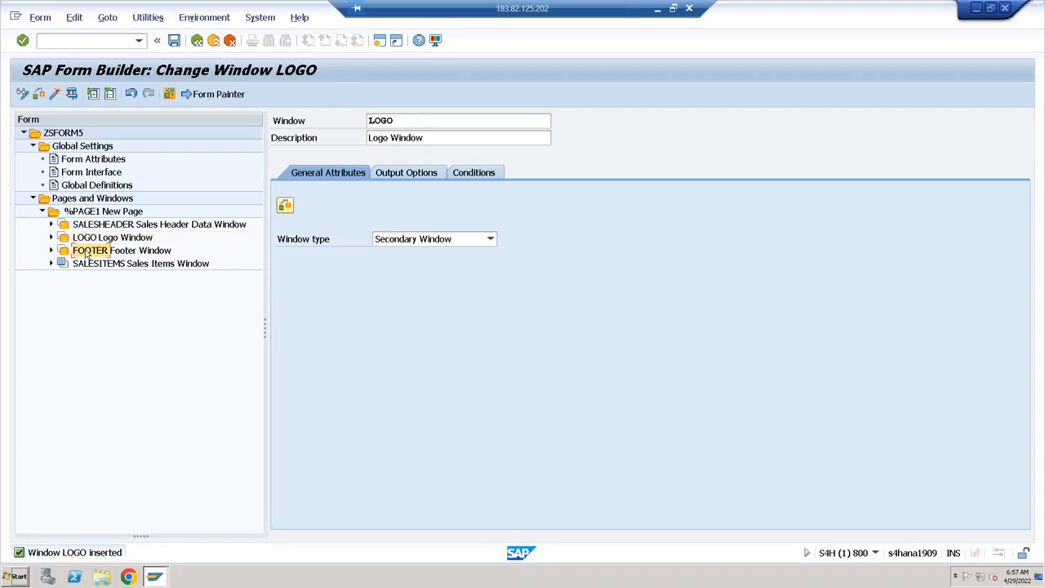
{"action": "left_click_drag", "start_coordinate": [87, 268], "coordinate": [87, 270]}
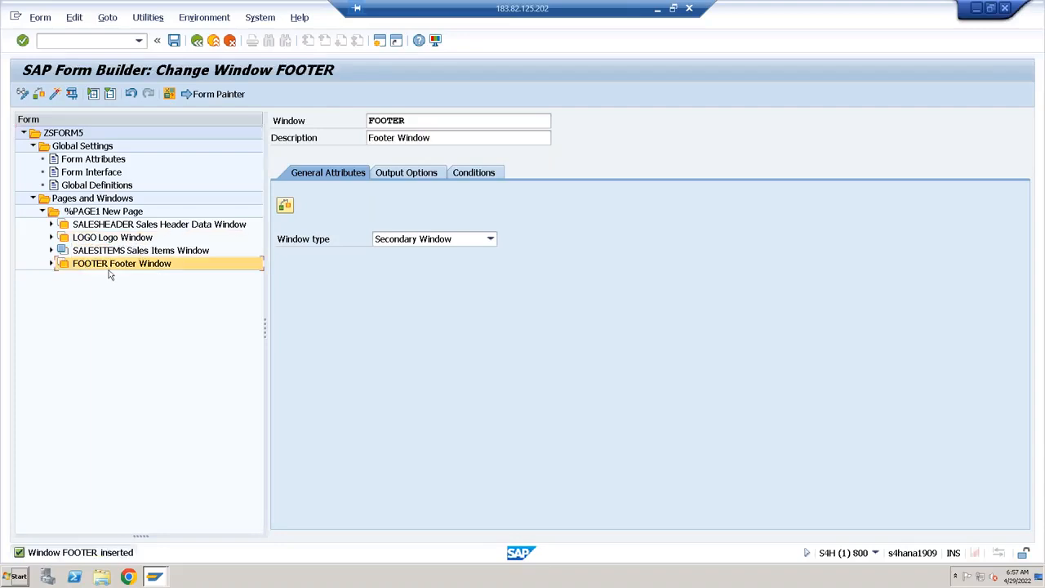
Check the planned form layout in Paint, return to the SAP Form Builder, and review the Form Interface import parameters.
{"action": "left_click", "coordinate": [655, 9]}
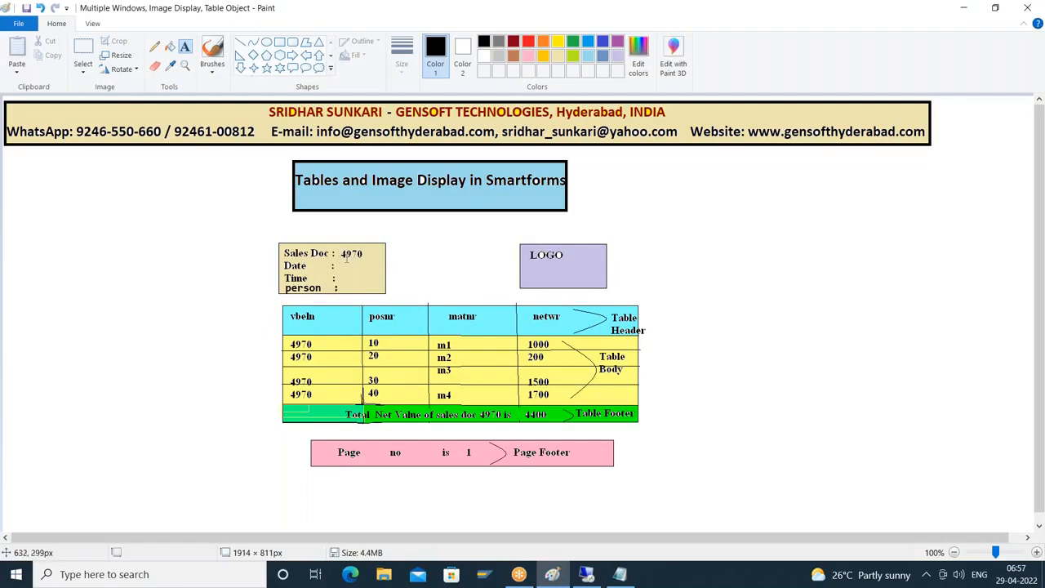
{"action": "left_click", "coordinate": [586, 576]}
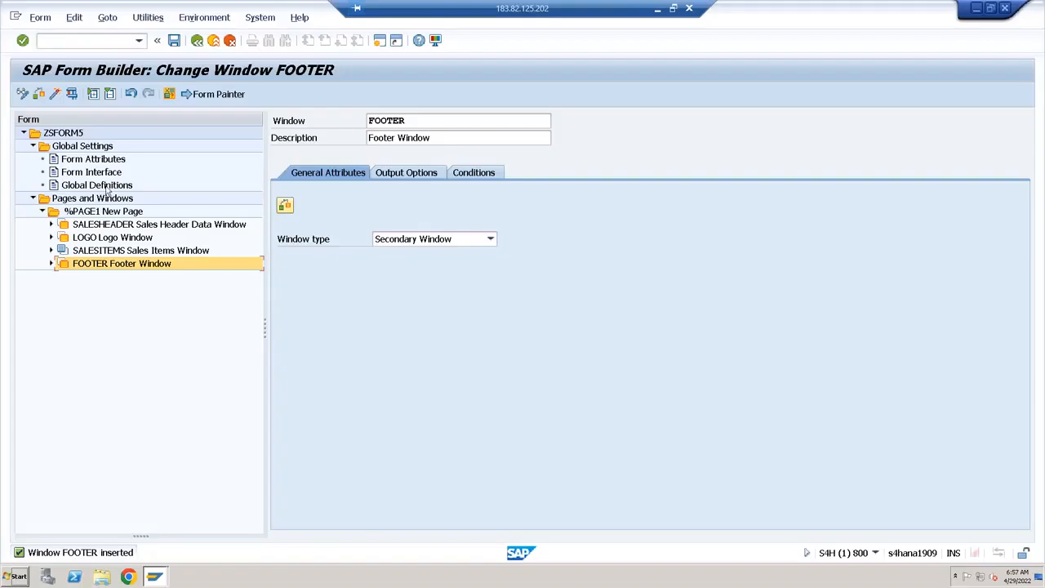
{"action": "left_click", "coordinate": [88, 172]}
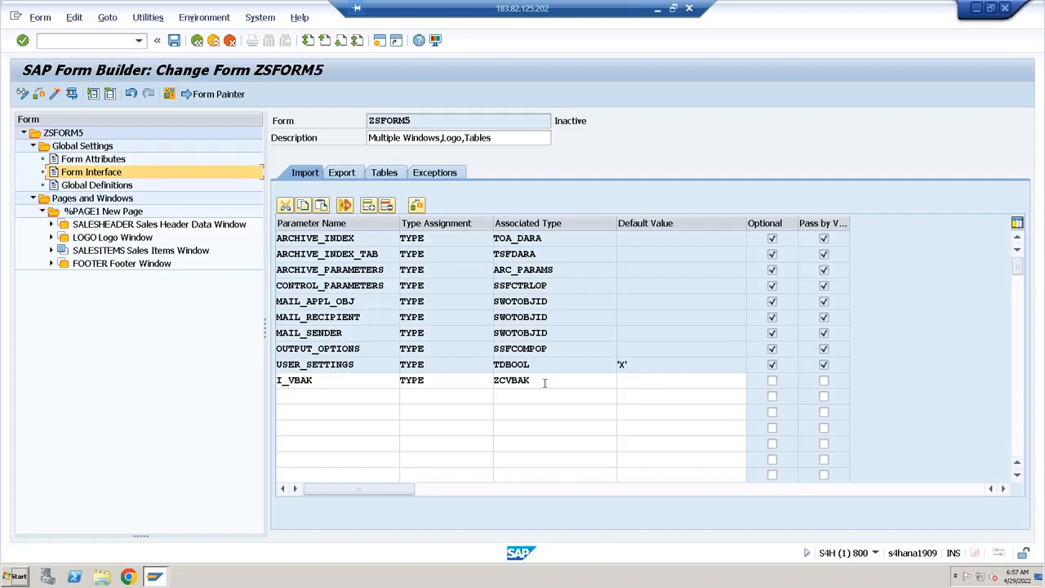
Create a text element under the SALESHEADER window and open its text in the line editor.
{"action": "left_click", "coordinate": [118, 227]}
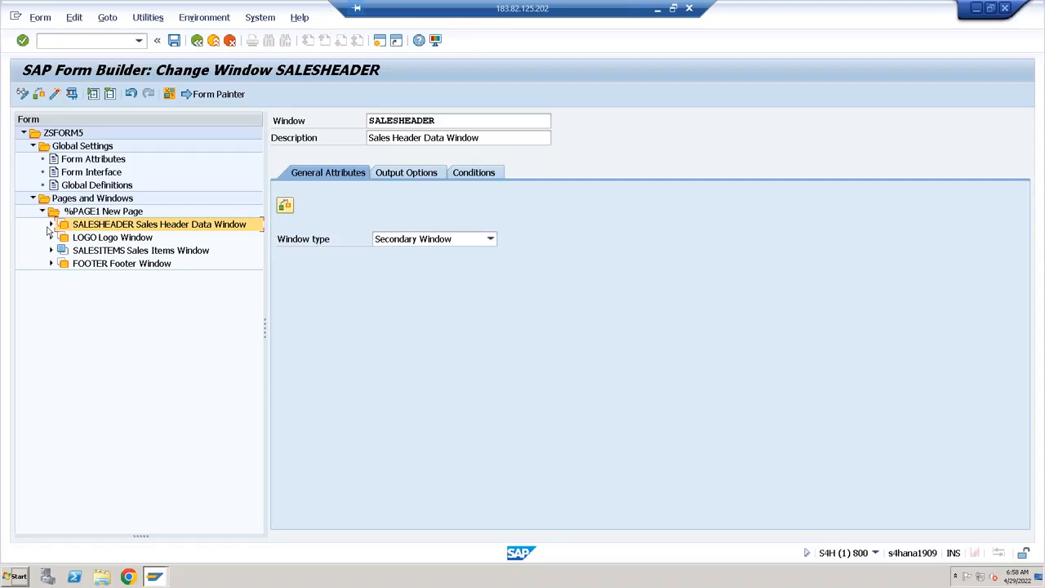
{"action": "left_click", "coordinate": [72, 226]}
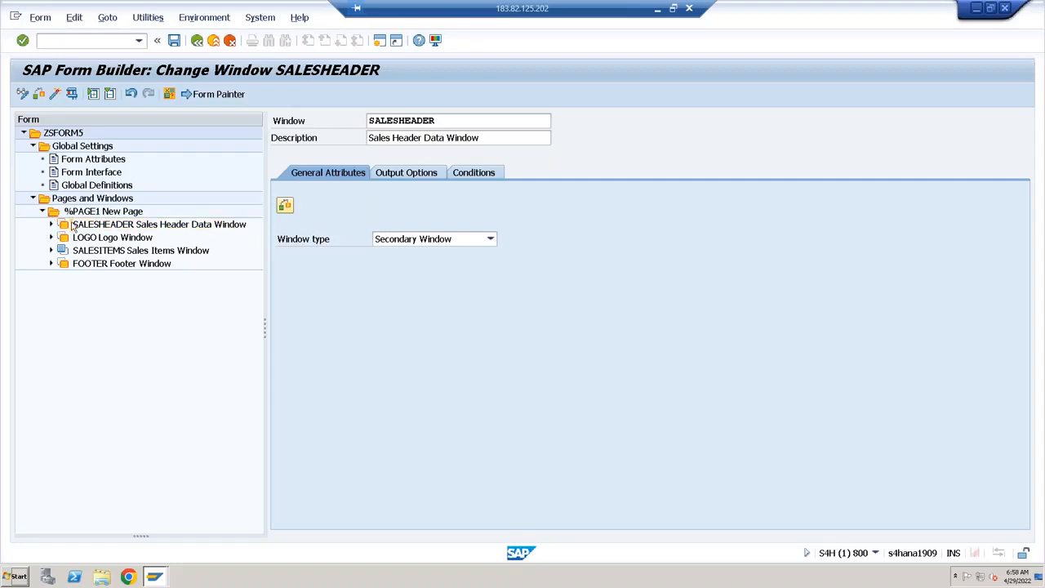
{"action": "right_click", "coordinate": [72, 225]}
{"action": "mouse_move", "coordinate": [98, 234]}
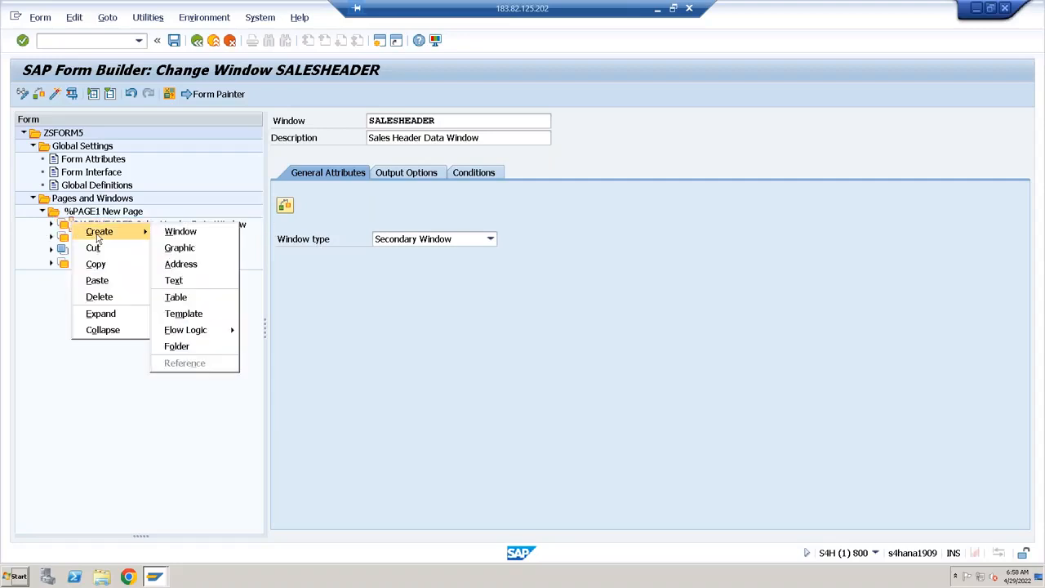
{"action": "left_click", "coordinate": [174, 280]}
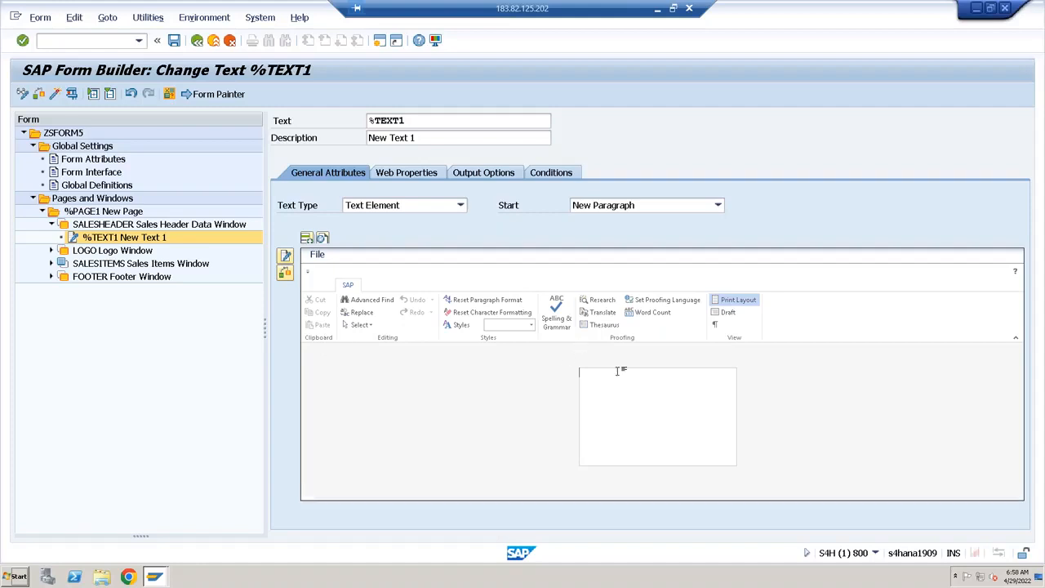
{"action": "left_click", "coordinate": [649, 382]}
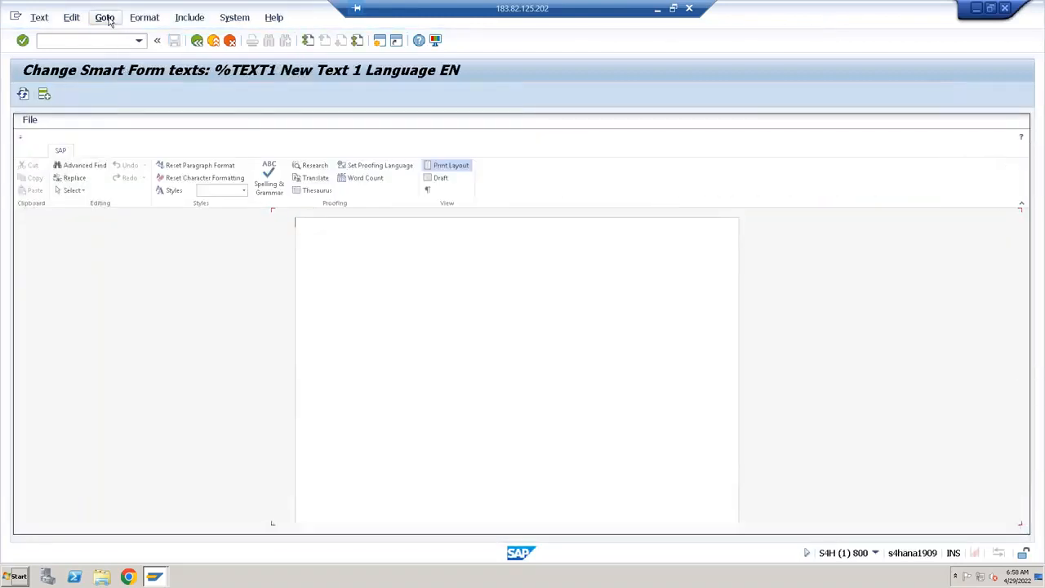
{"action": "left_click", "coordinate": [109, 18]}
{"action": "left_click", "coordinate": [121, 52]}
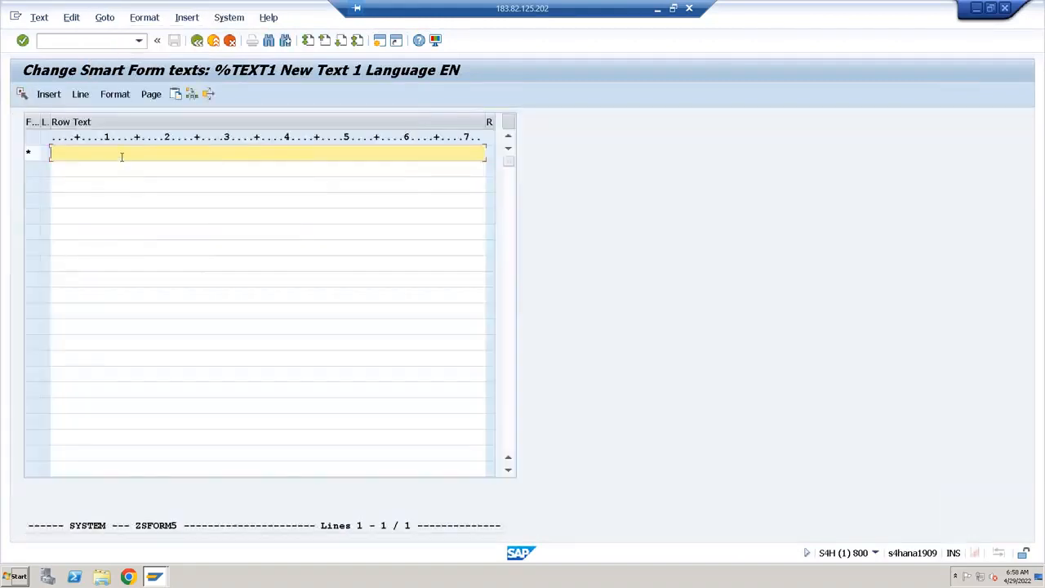
Enter the heading "Sales Document Header Data" and the line "Sales Document : &i_vbak-vbeln&" in the text element.
{"action": "type", "text": "Sales Document Hea"}
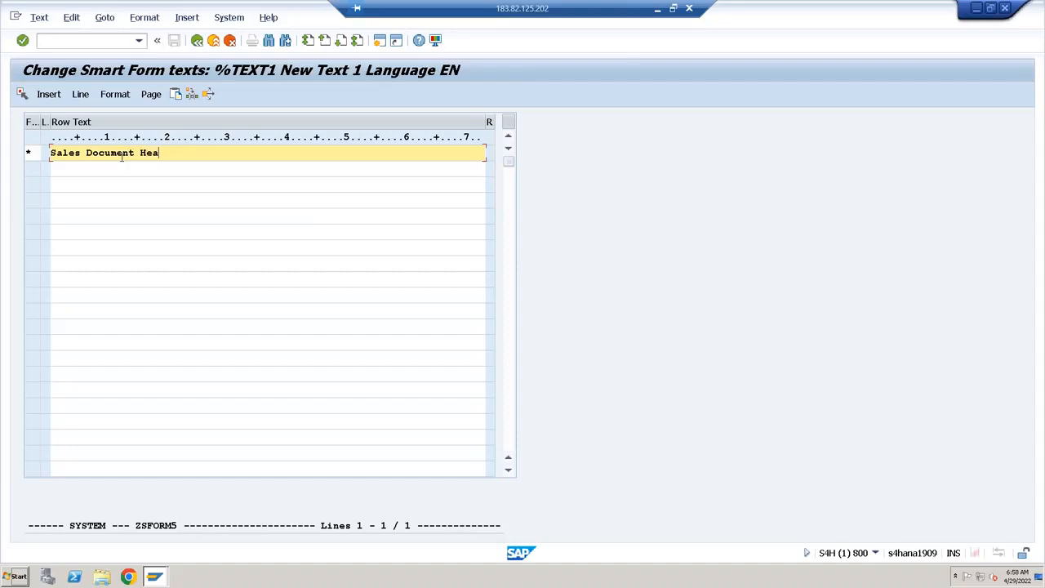
{"action": "type", "text": "der Data"}
{"action": "key", "text": "Return"}
{"action": "type", "text": "Sales Document"}
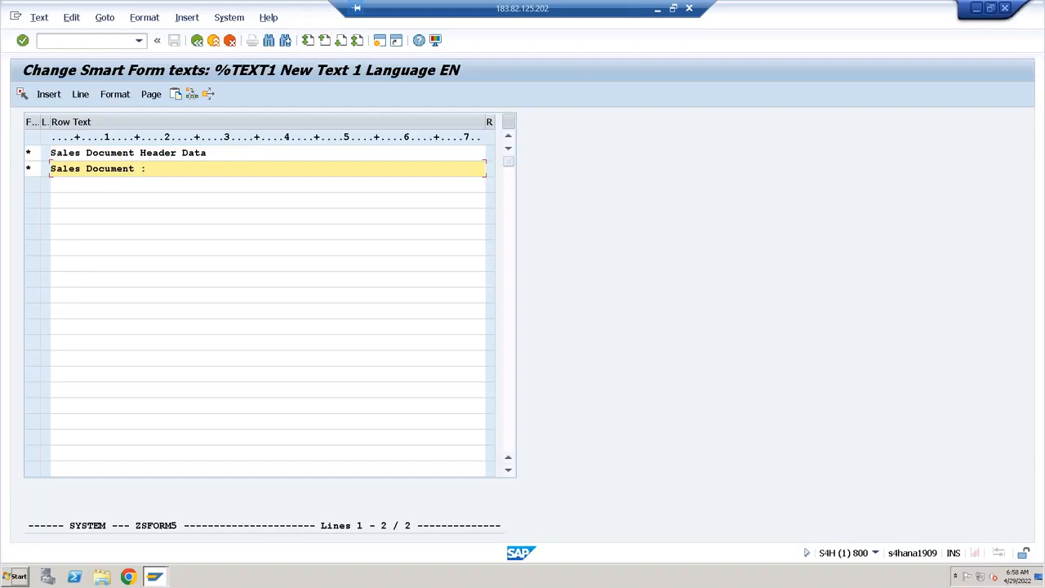
{"action": "type", "text": " : &"}
{"action": "type", "text": "i_vbak"}
{"action": "type", "text": "-vbe"}
{"action": "type", "text": "ln*"}
{"action": "key", "text": "Return"}
Add lines "Creation Date : &i_vbak-erdat&", "Creation Time : &i_vbak-erzet&" and "Created By : &i_vbak-ernam&", and return to the form.
{"action": "type", "text": "Creation Date  "}
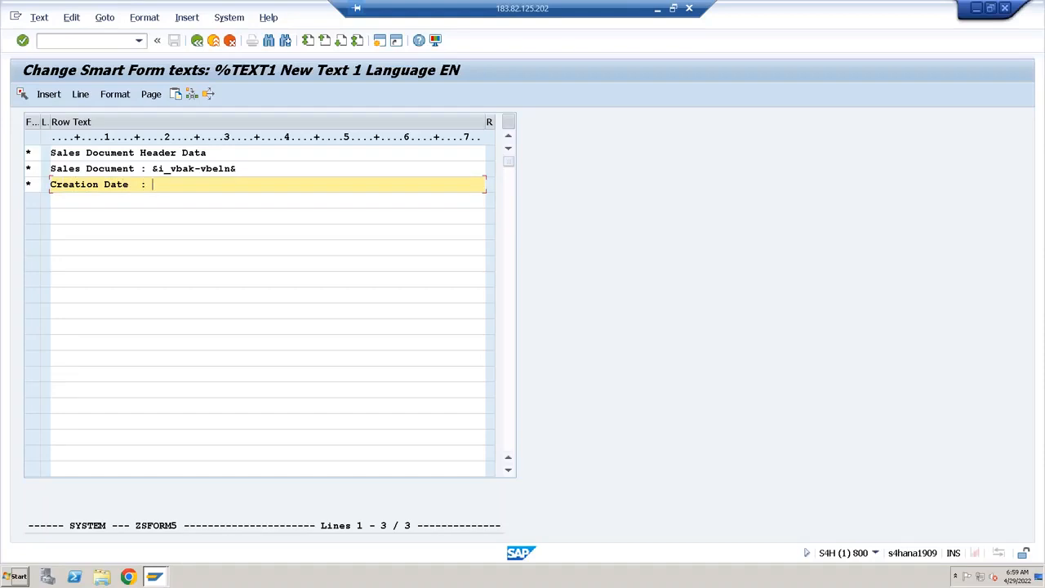
{"action": "type", "text": ": &i_vbak-erdat&"}
{"action": "key", "text": "Return"}
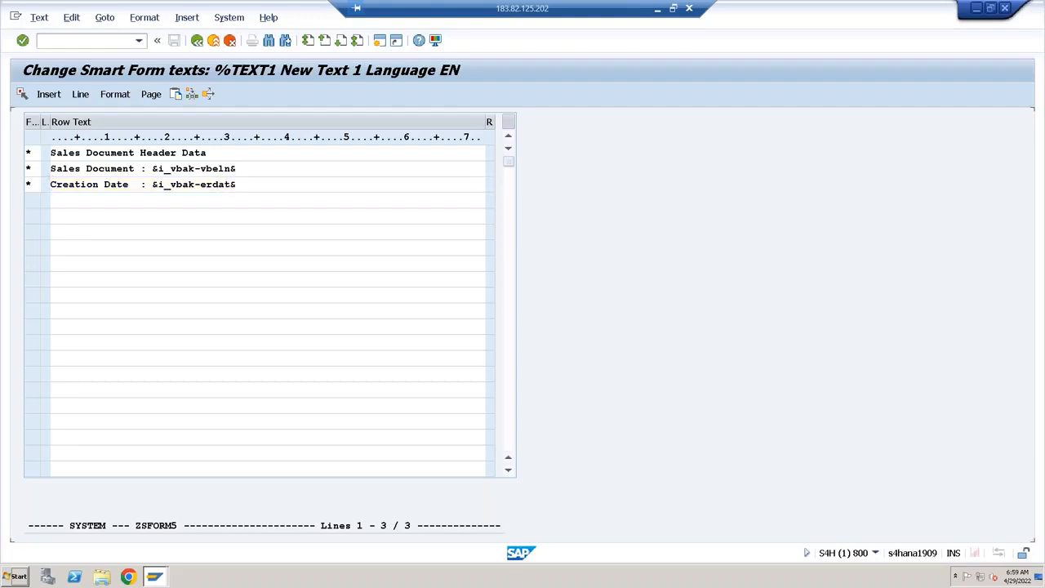
{"action": "type", "text": "Creati"}
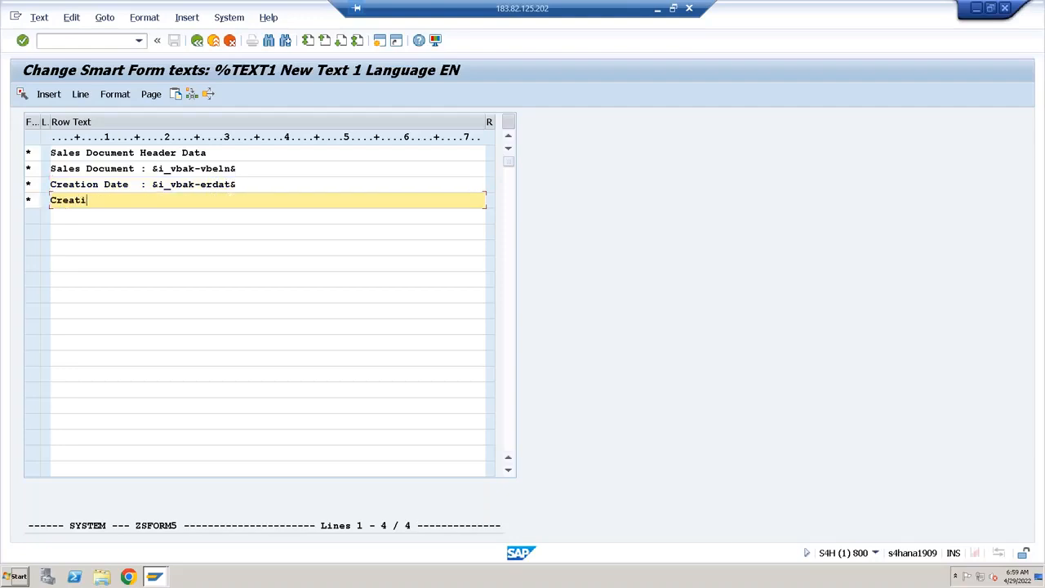
{"action": "type", "text": "on Time  : &i_vbak-erzet&"}
{"action": "key", "text": "Return"}
{"action": "type", "text": "Created"}
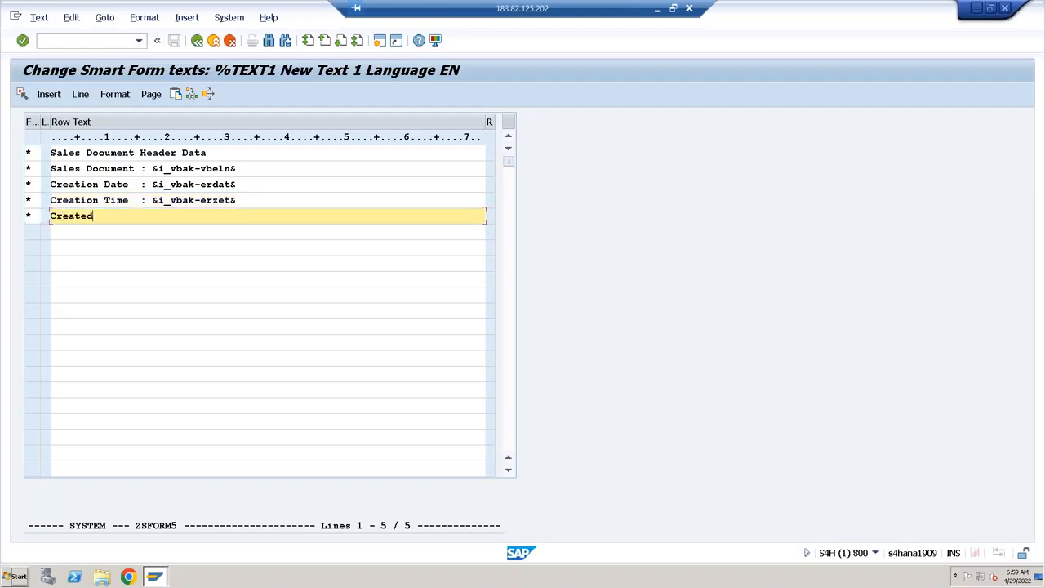
{"action": "type", "text": " By     : &i_vbak-ernam&"}
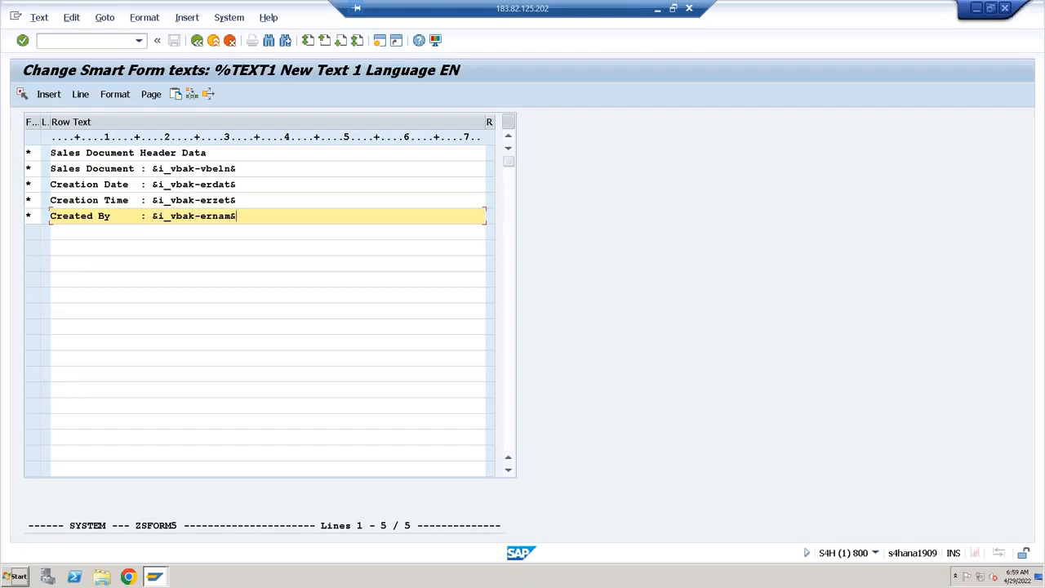
{"action": "left_click", "coordinate": [197, 41]}
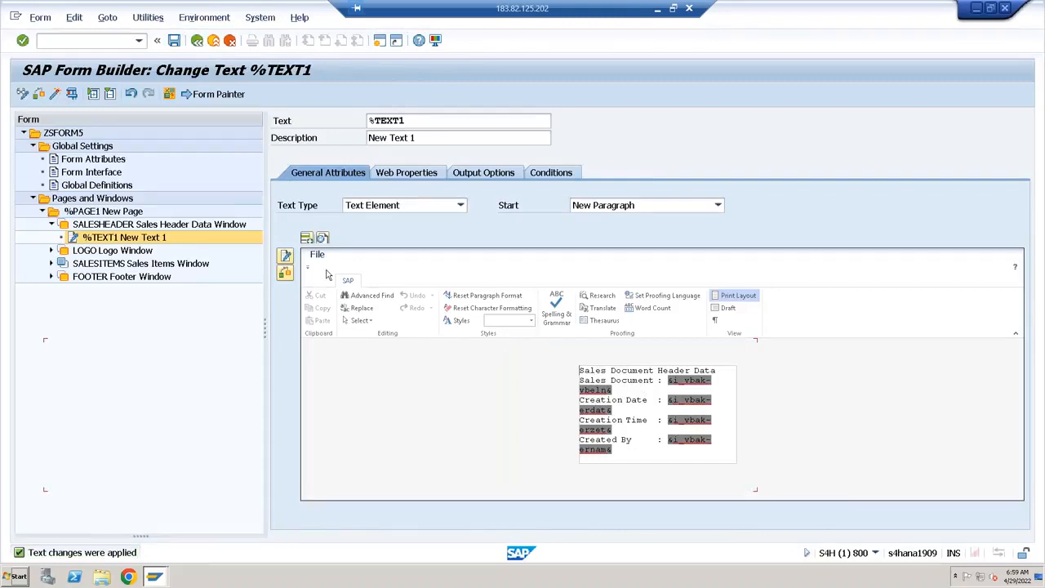
Show the Form Painter and widen the SALESHEADER window to about 94 mm.
{"action": "left_click", "coordinate": [226, 94]}
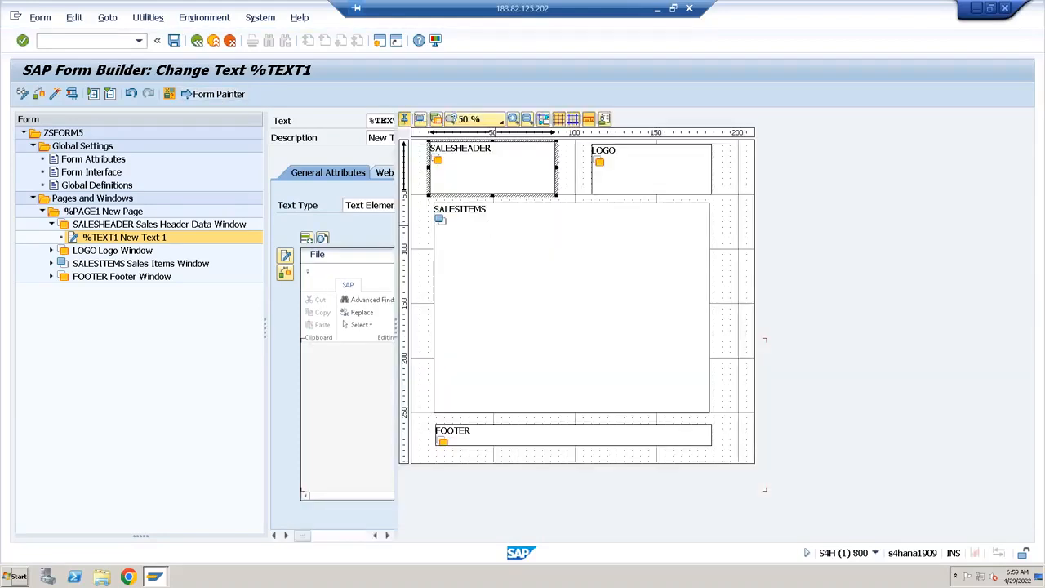
{"action": "left_click", "coordinate": [648, 178]}
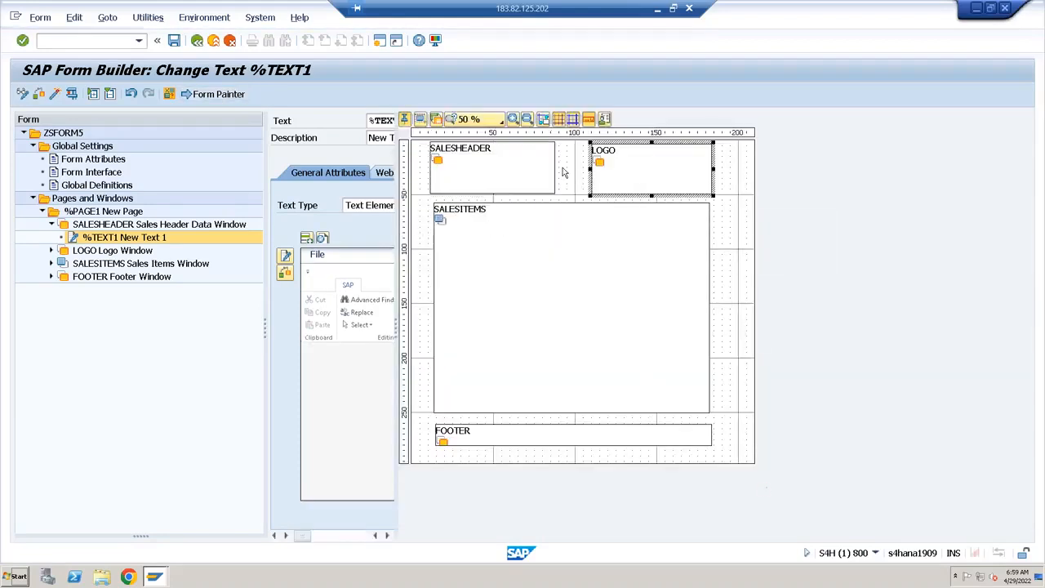
{"action": "left_click", "coordinate": [552, 161]}
{"action": "left_click_drag", "start_coordinate": [557, 166], "coordinate": [580, 166]}
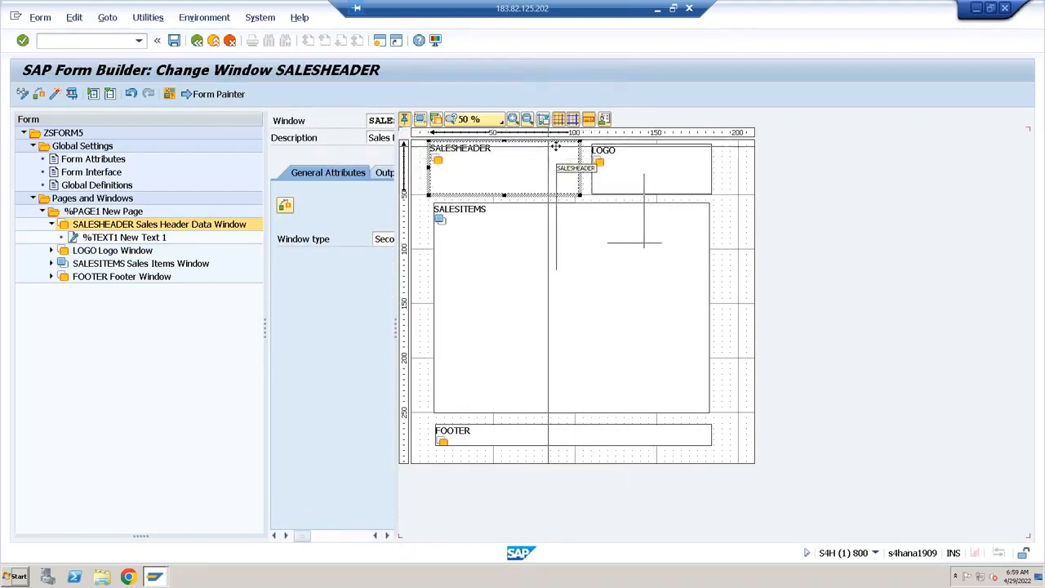
{"action": "left_click", "coordinate": [638, 175]}
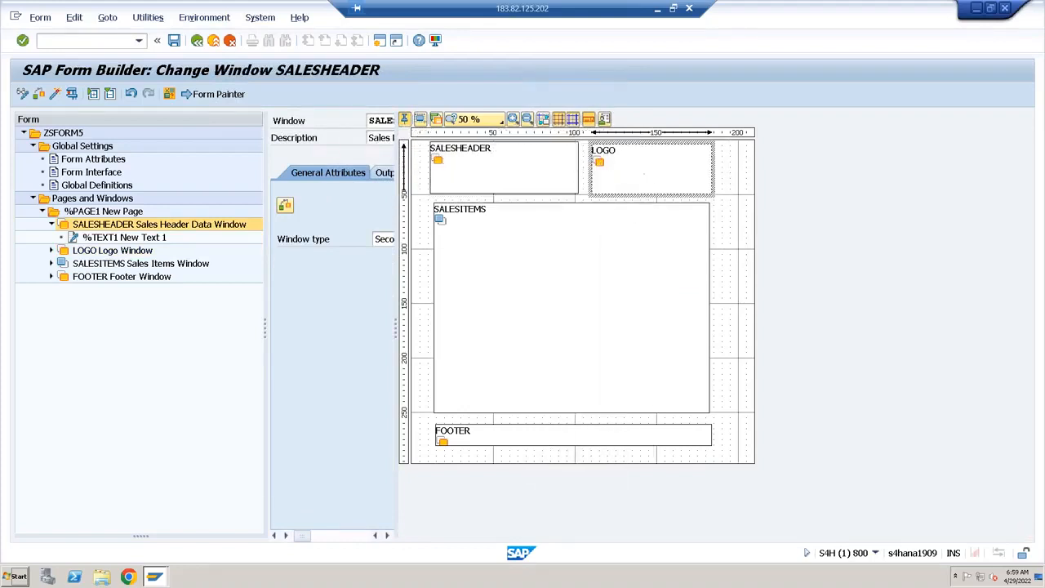
{"action": "left_click", "coordinate": [572, 167]}
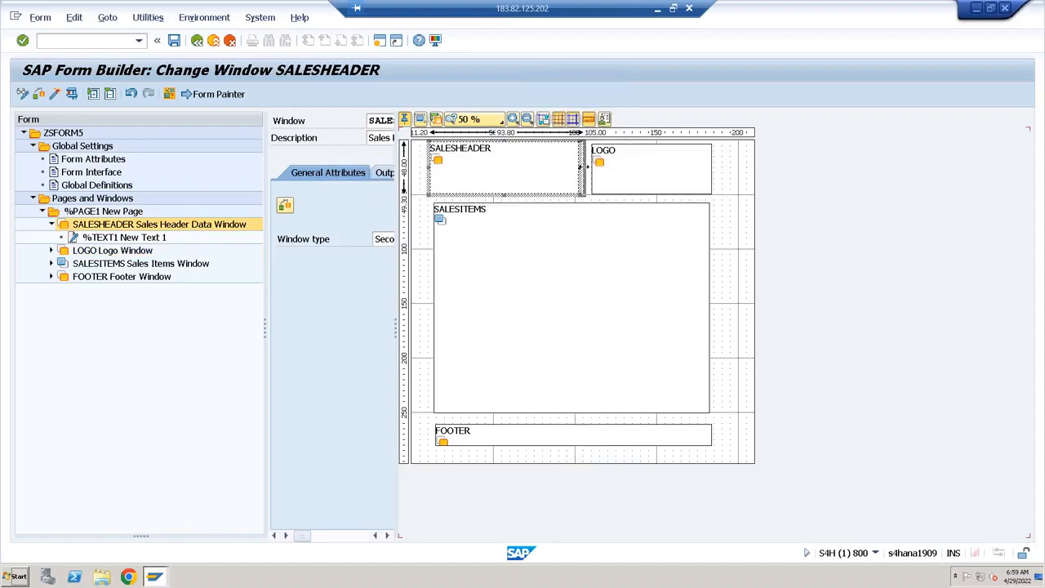
Move the LOGO window toward the page's right margin and widen the SALESITEMS window to about 183 mm.
{"action": "left_click_drag", "start_coordinate": [638, 164], "coordinate": [657, 165]}
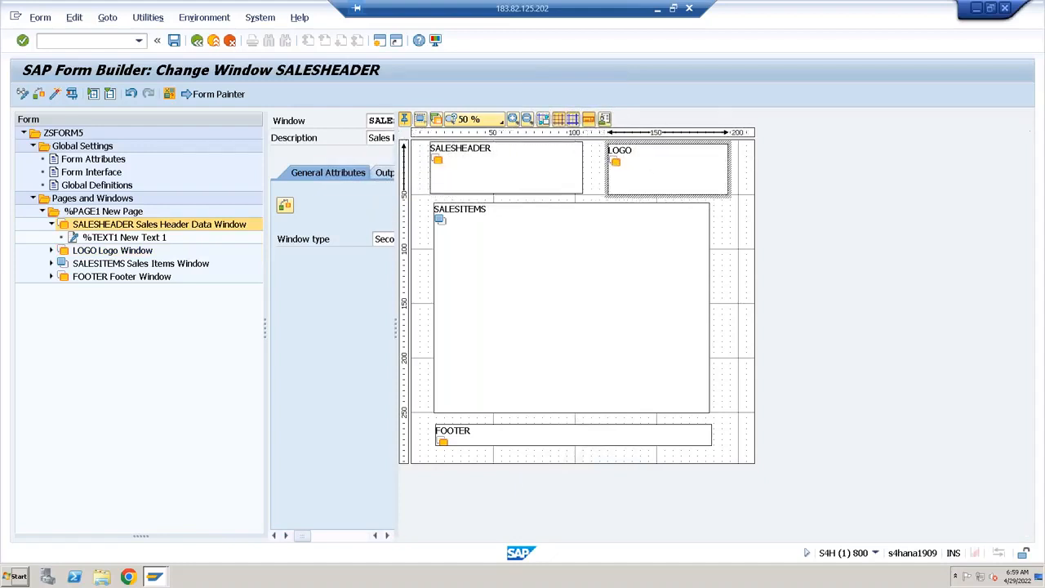
{"action": "left_click", "coordinate": [665, 226]}
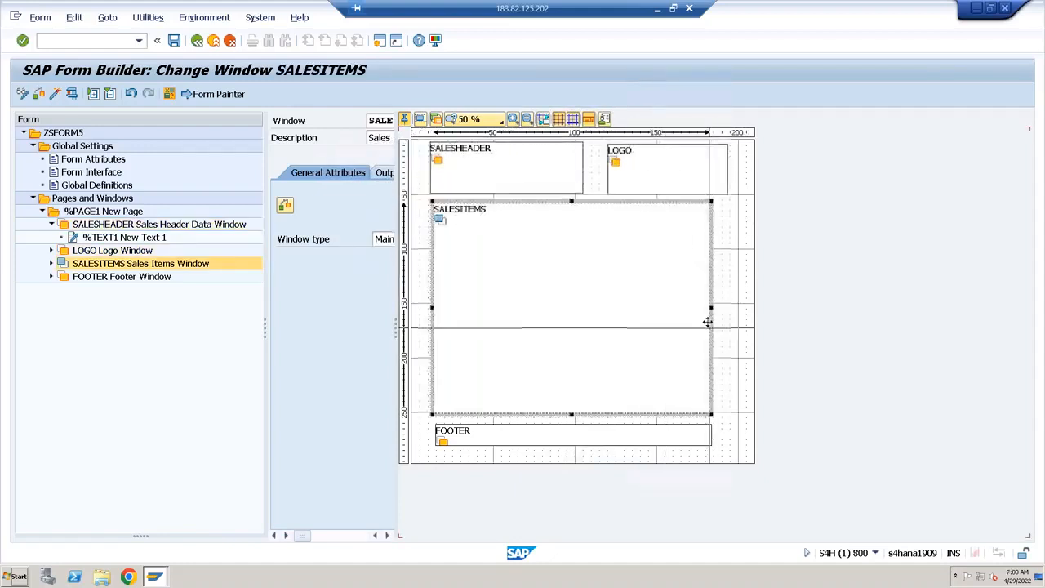
{"action": "left_click_drag", "start_coordinate": [711, 308], "coordinate": [733, 304]}
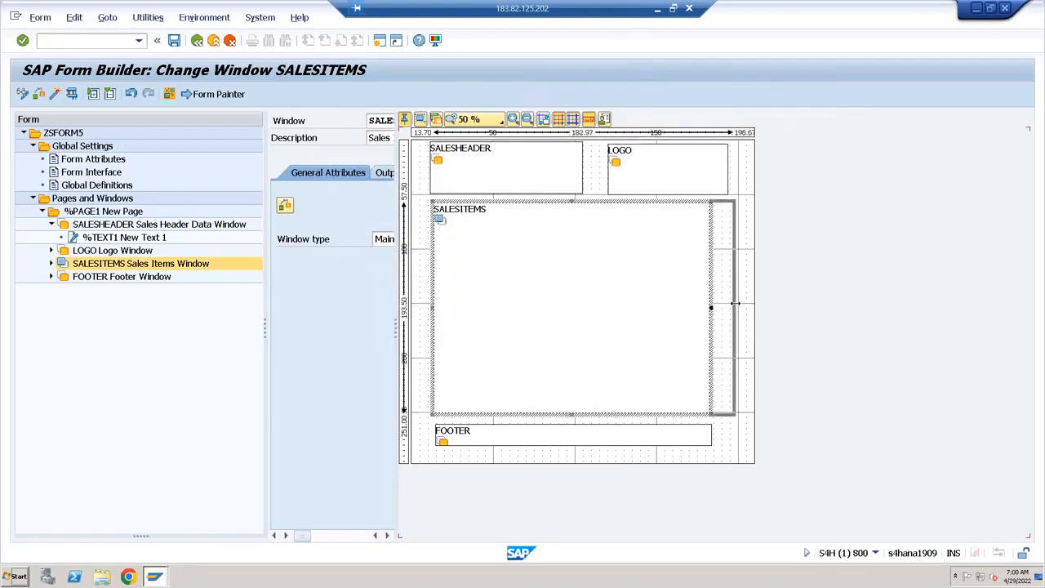
Narrow the LOGO window from its left side and extend the SALESHEADER window's right edge into the freed space.
{"action": "left_click", "coordinate": [663, 183]}
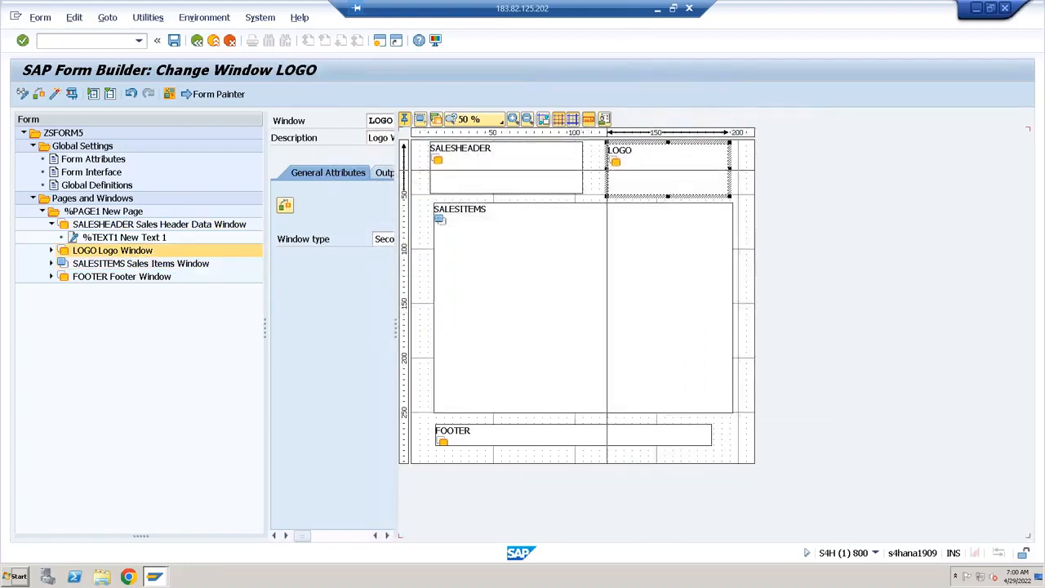
{"action": "left_click_drag", "start_coordinate": [606, 168], "coordinate": [619, 164]}
{"action": "left_click", "coordinate": [572, 171]}
{"action": "left_click_drag", "start_coordinate": [584, 168], "coordinate": [605, 167]}
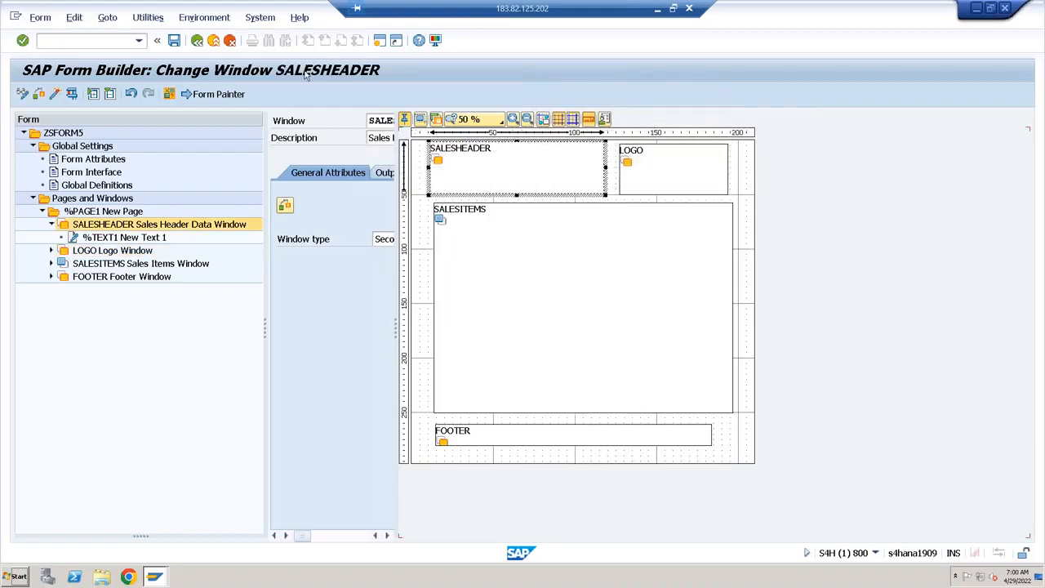
Save the form, hide the Form Painter, and run a check on the text element of the SALESHEADER window.
{"action": "left_click", "coordinate": [174, 41]}
{"action": "left_click", "coordinate": [211, 95]}
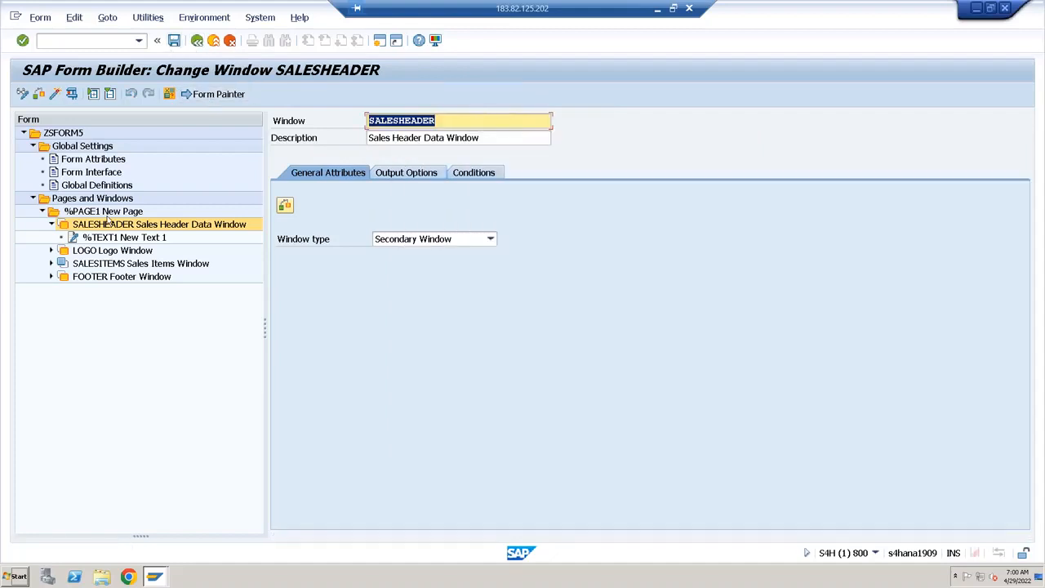
{"action": "left_click", "coordinate": [107, 243]}
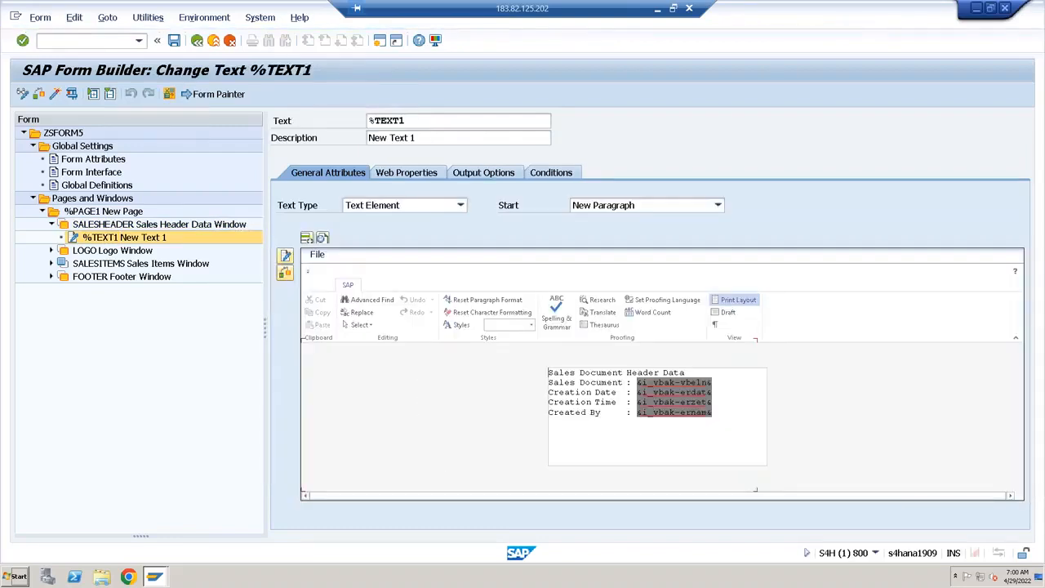
{"action": "left_click", "coordinate": [39, 95]}
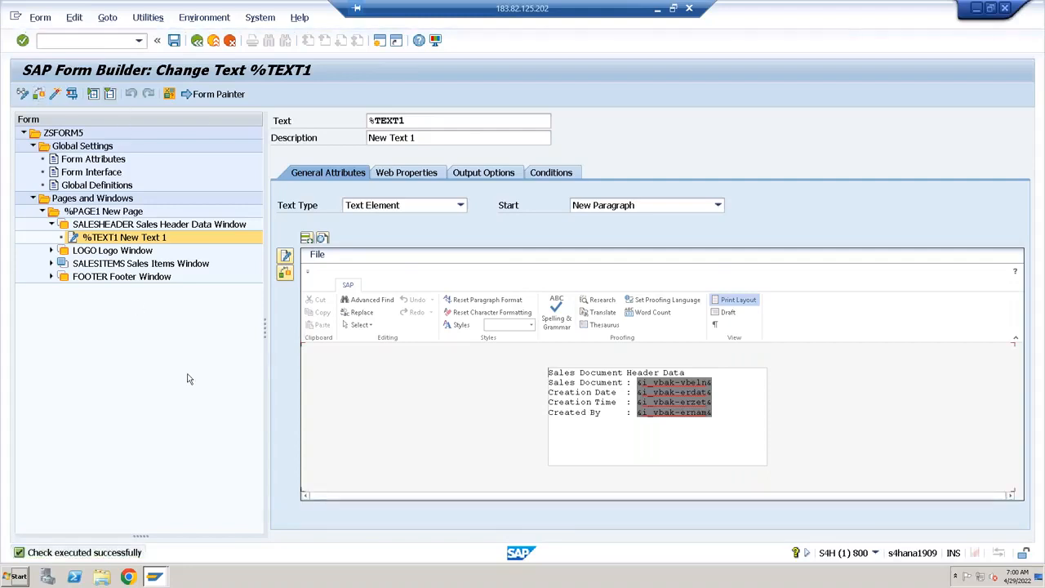
Review the planned form layout in Paint and inspect the file properties of the butterflyimg image on the desktop.
{"action": "left_click", "coordinate": [660, 11]}
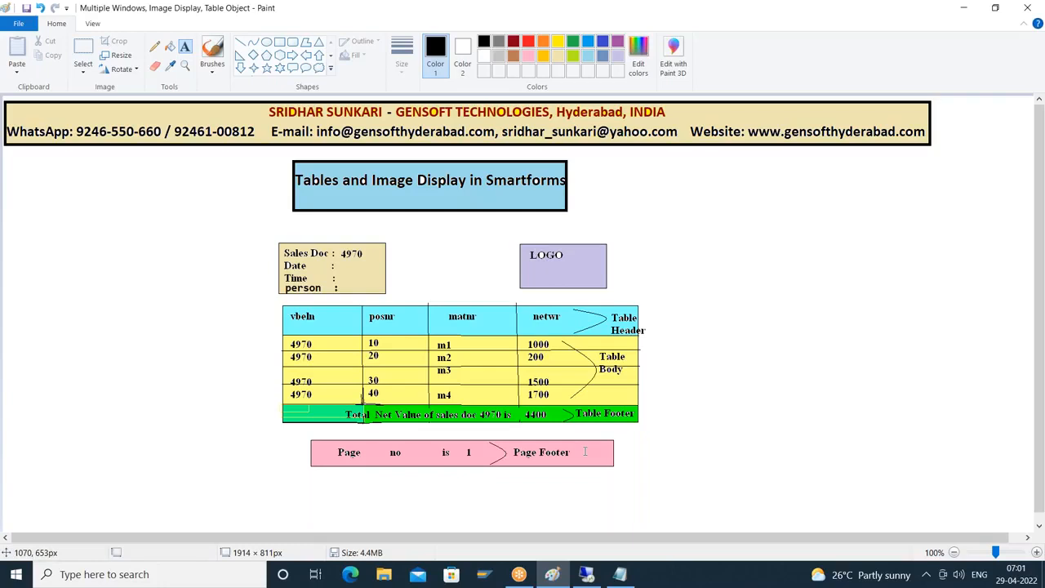
{"action": "left_click", "coordinate": [600, 576]}
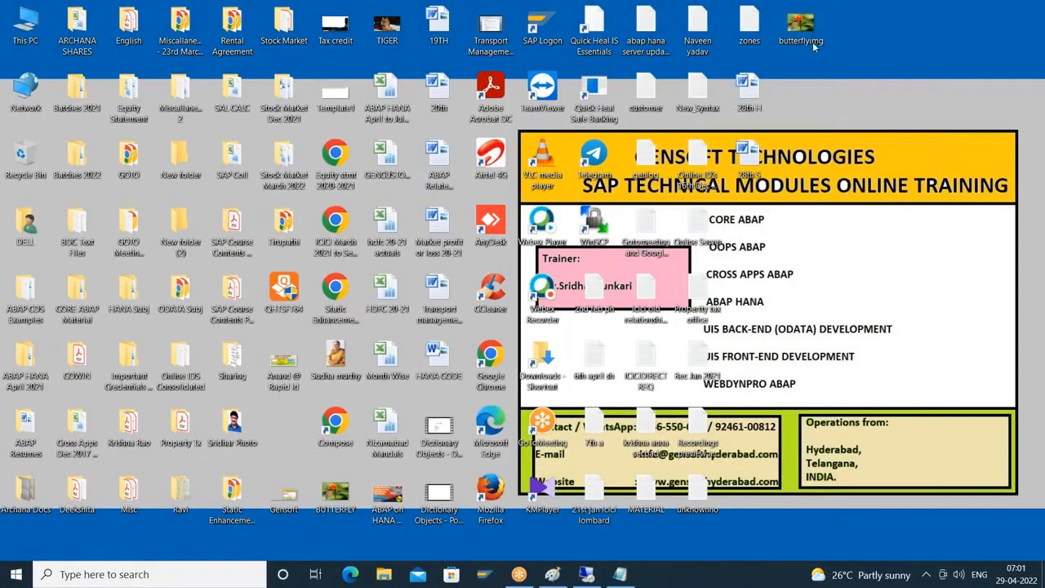
{"action": "left_click_drag", "start_coordinate": [811, 43], "coordinate": [808, 97]}
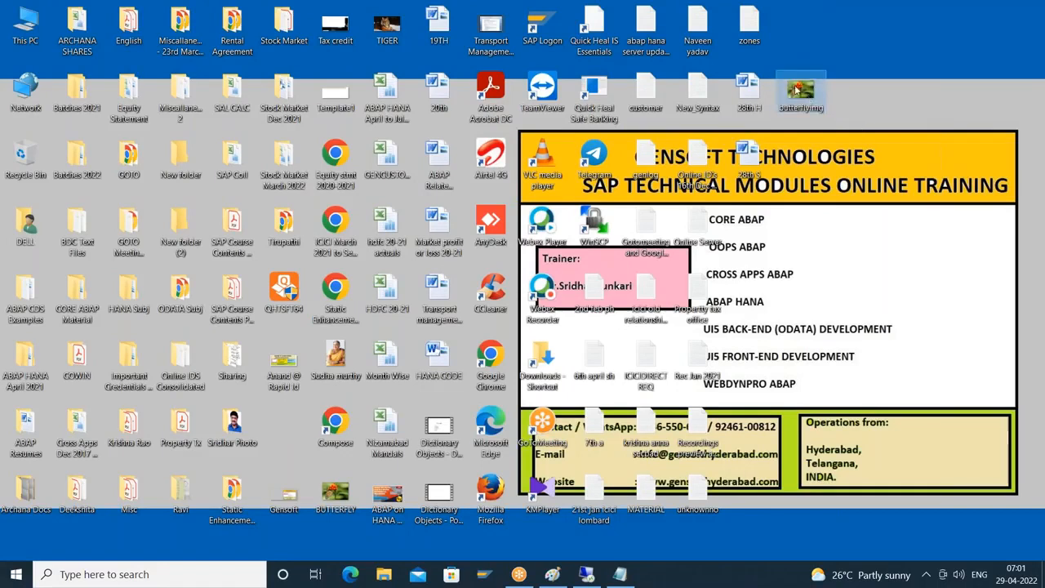
{"action": "right_click", "coordinate": [797, 90]}
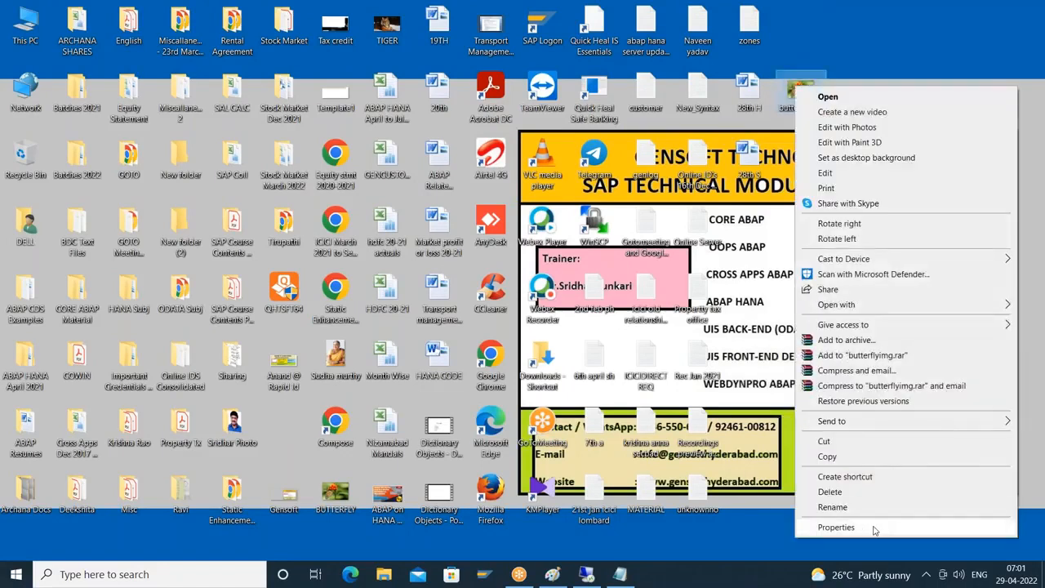
{"action": "left_click", "coordinate": [859, 528]}
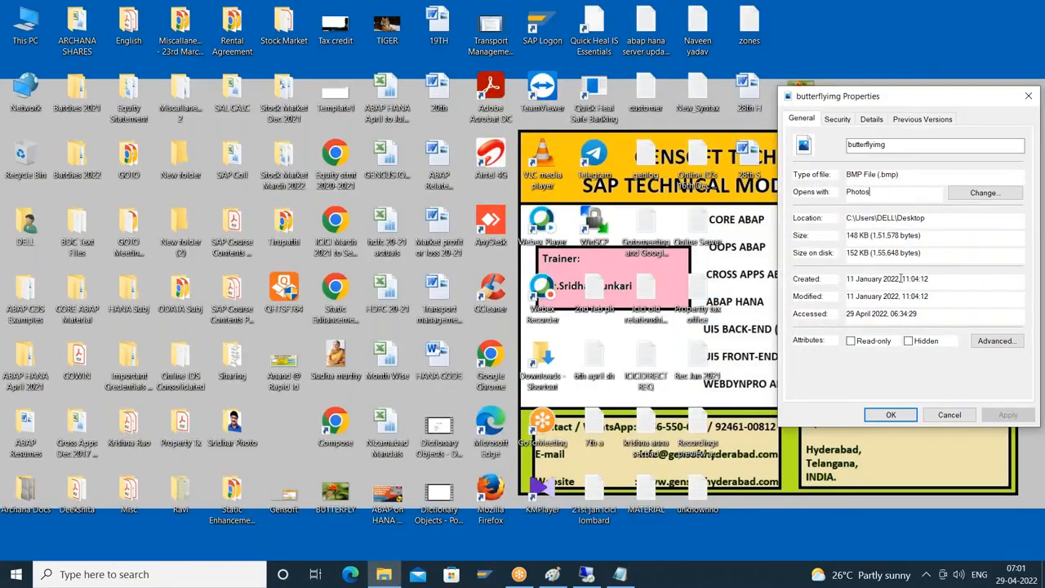
{"action": "left_click", "coordinate": [949, 415]}
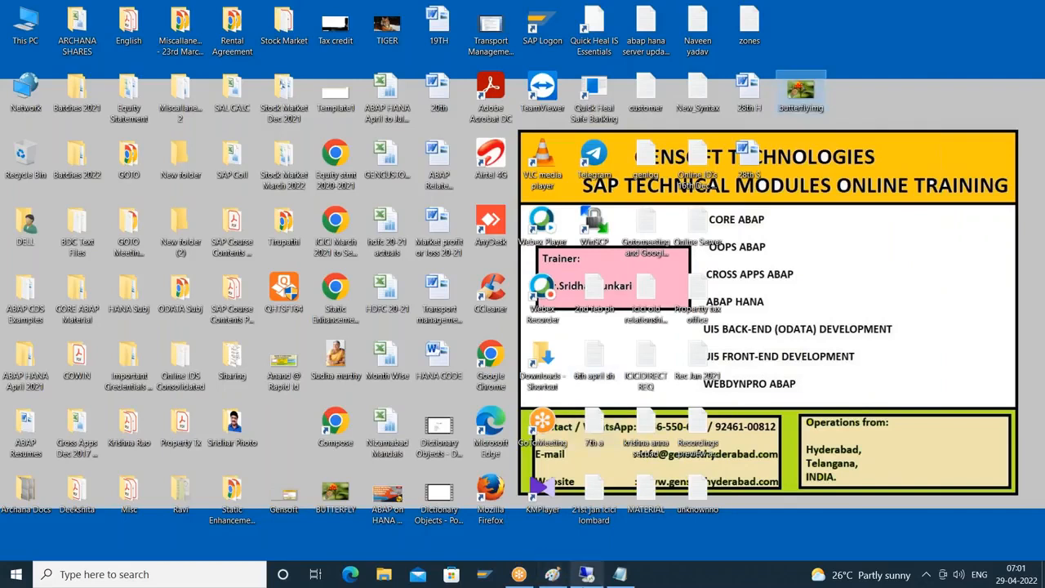
Open a new SAP session from the Form Builder and preview the butterflyimg.bmp image in Photos.
{"action": "left_click", "coordinate": [586, 574]}
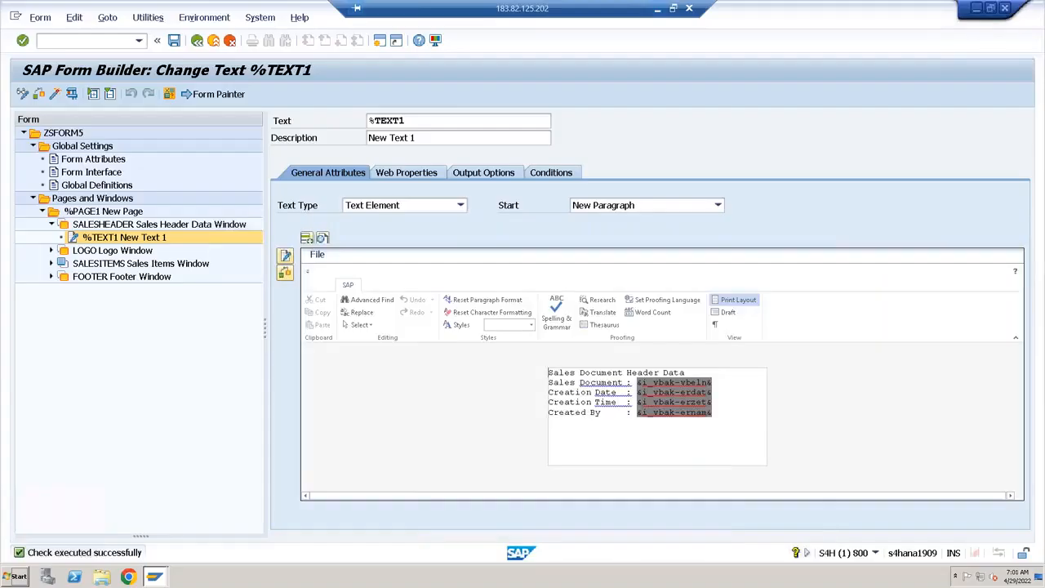
{"action": "left_click", "coordinate": [380, 42]}
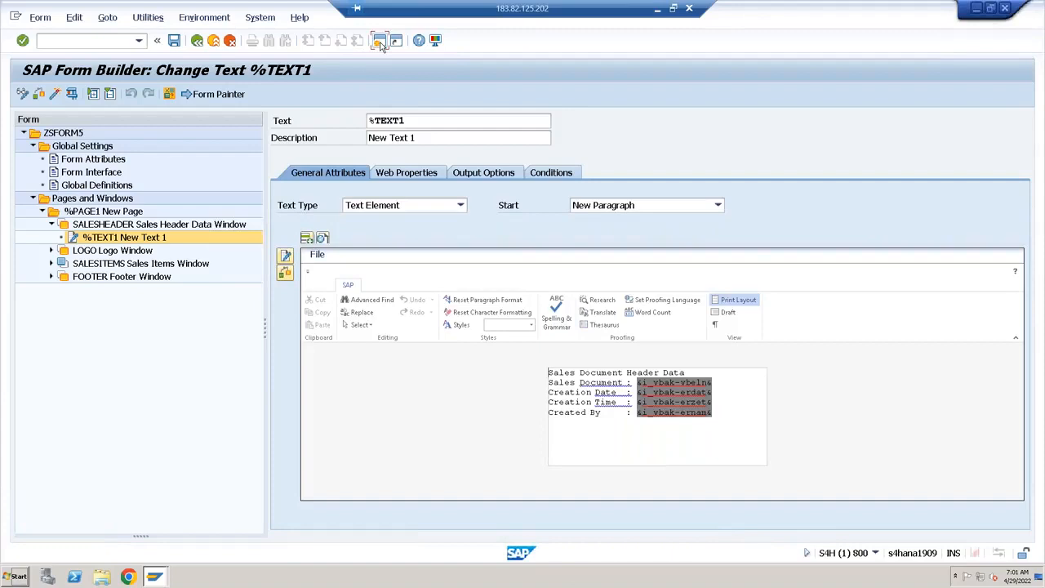
{"action": "left_click", "coordinate": [657, 8]}
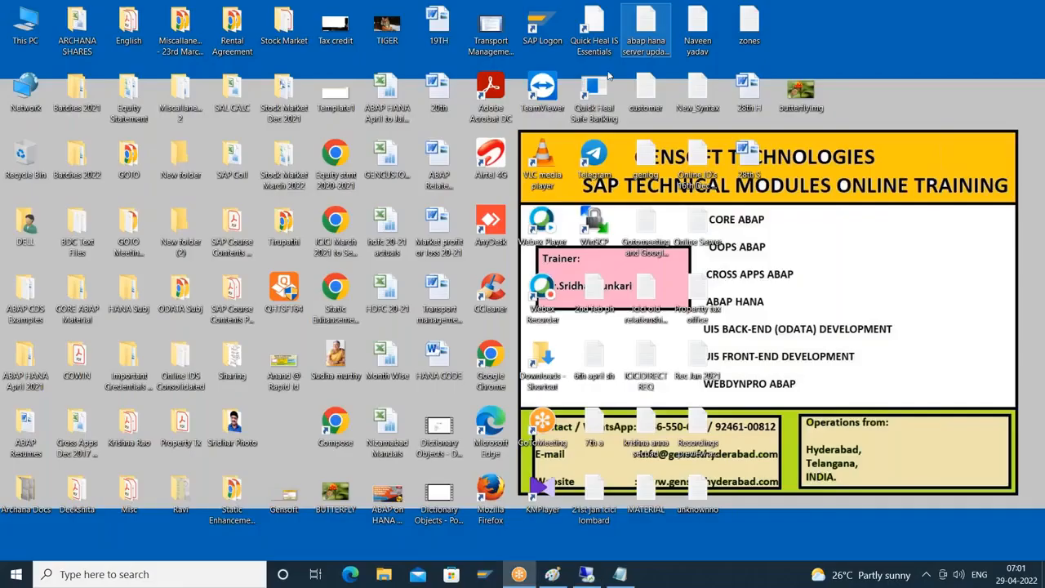
{"action": "double_click", "coordinate": [801, 92]}
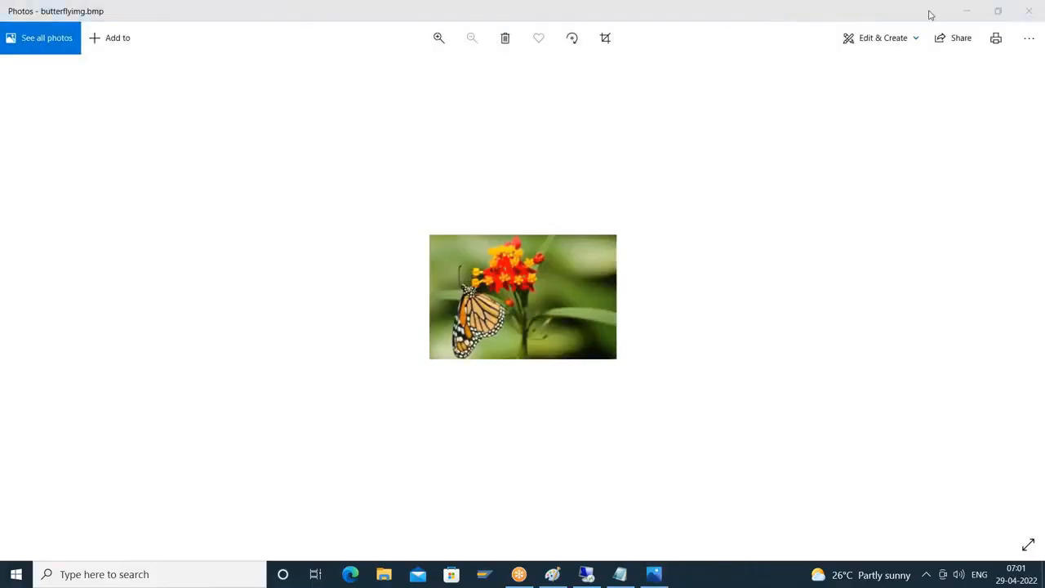
{"action": "left_click", "coordinate": [1031, 10]}
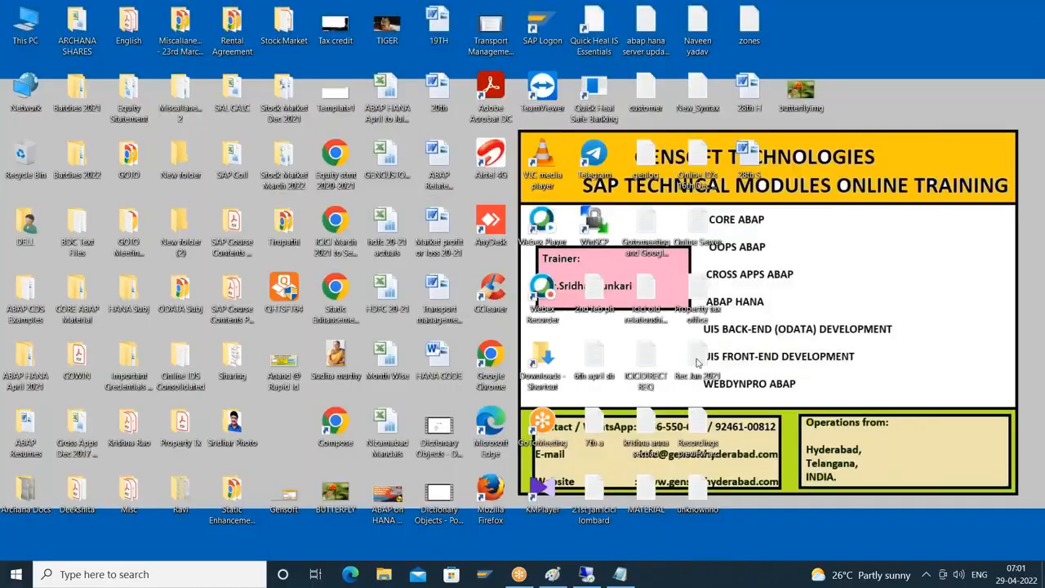
Return to SAP Easy Access in the remote desktop and start transaction SE78.
{"action": "left_click", "coordinate": [586, 574]}
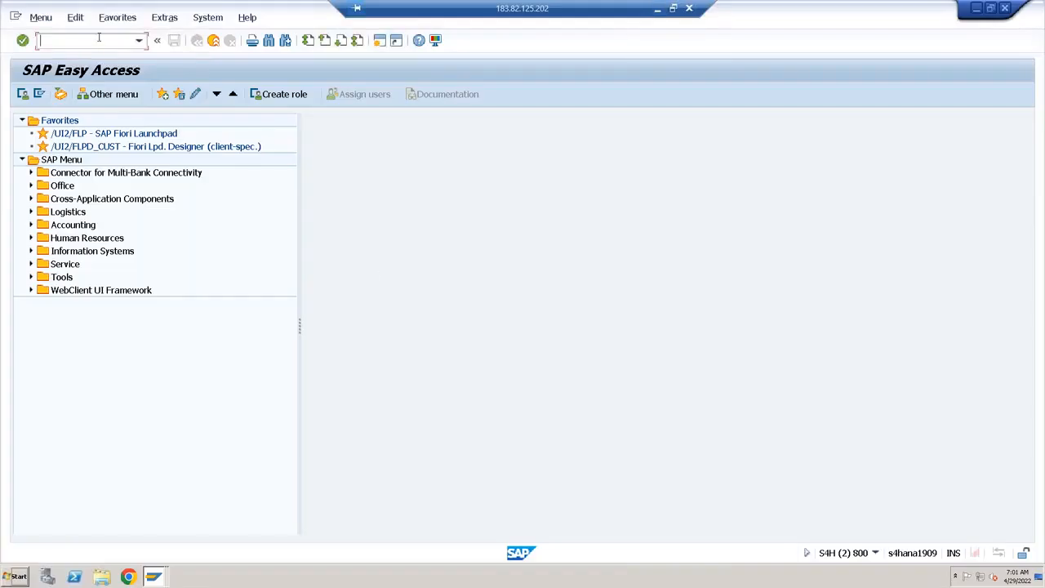
{"action": "left_click", "coordinate": [658, 9]}
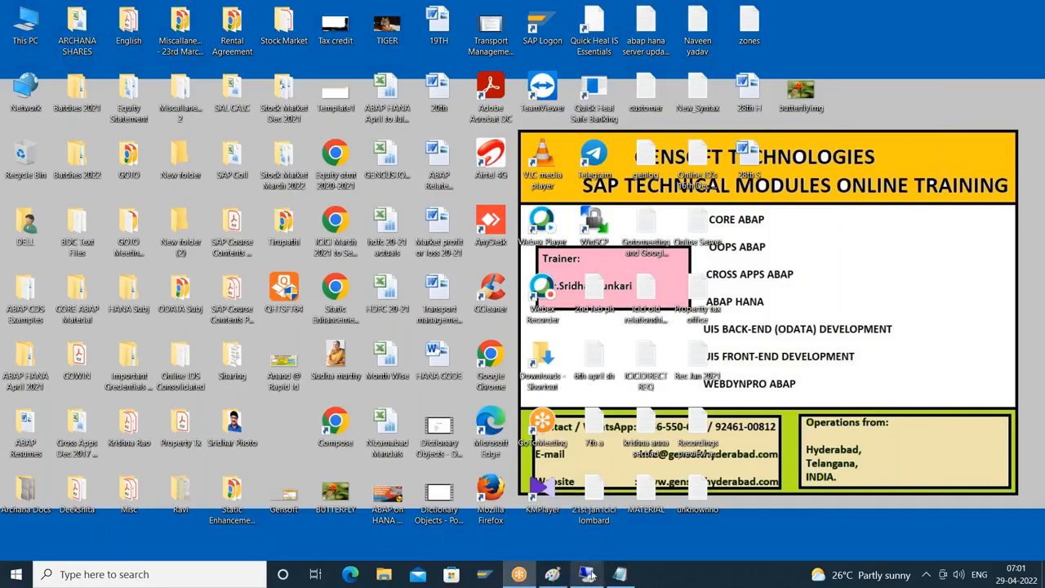
{"action": "left_click", "coordinate": [591, 576]}
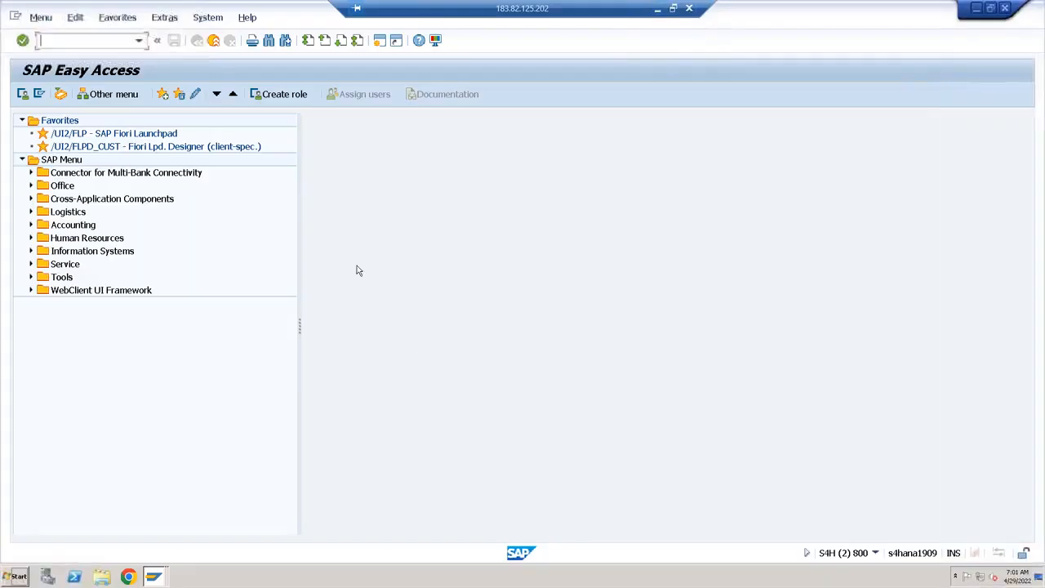
{"action": "type", "text": "se78"}
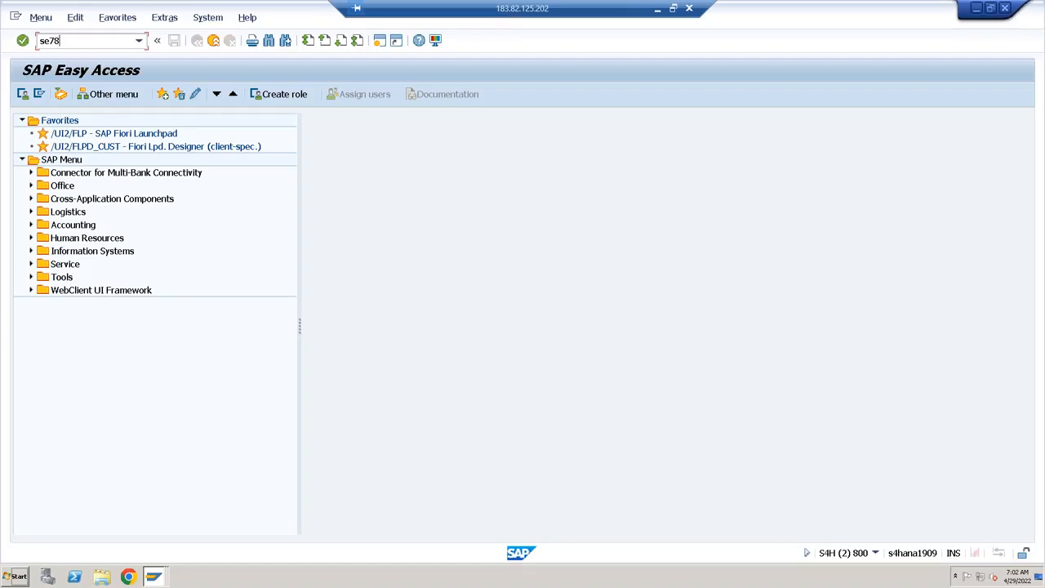
{"action": "key", "text": "Return"}
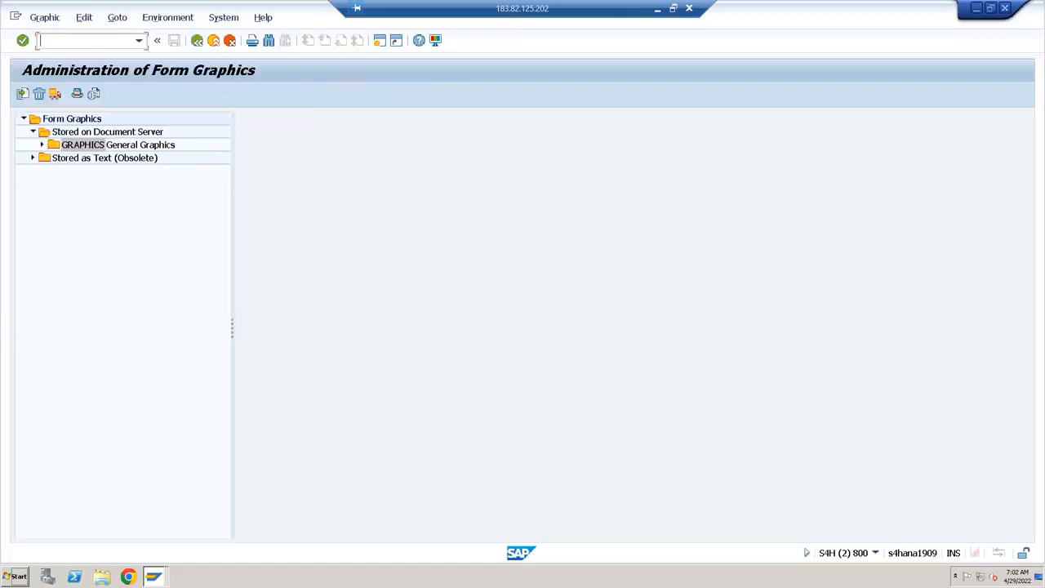
Open BMAP Bitmap Images within GRAPHICS General Graphics of the graphics stored on the document server.
{"action": "left_click", "coordinate": [24, 118]}
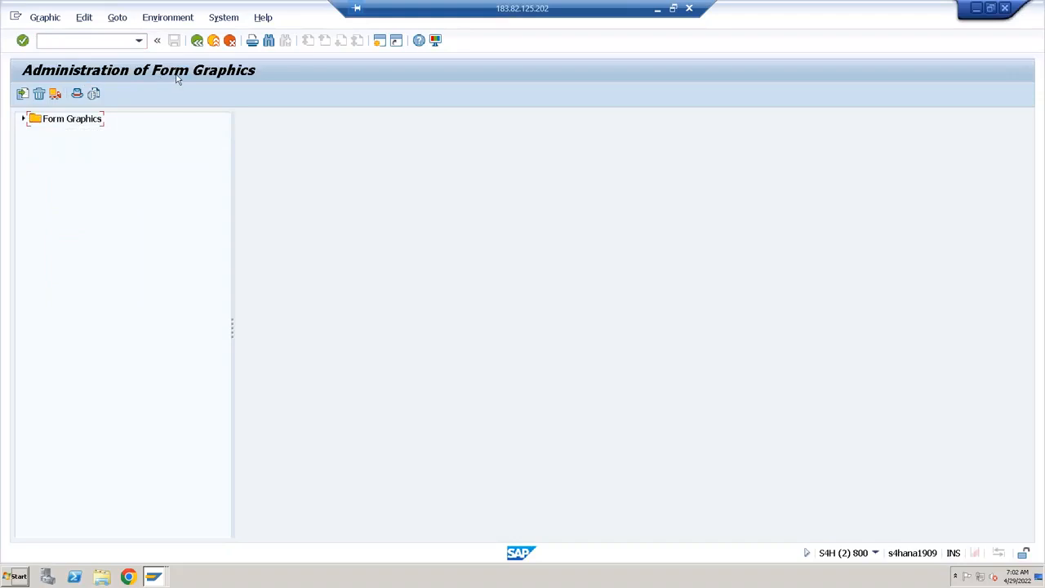
{"action": "left_click", "coordinate": [24, 119]}
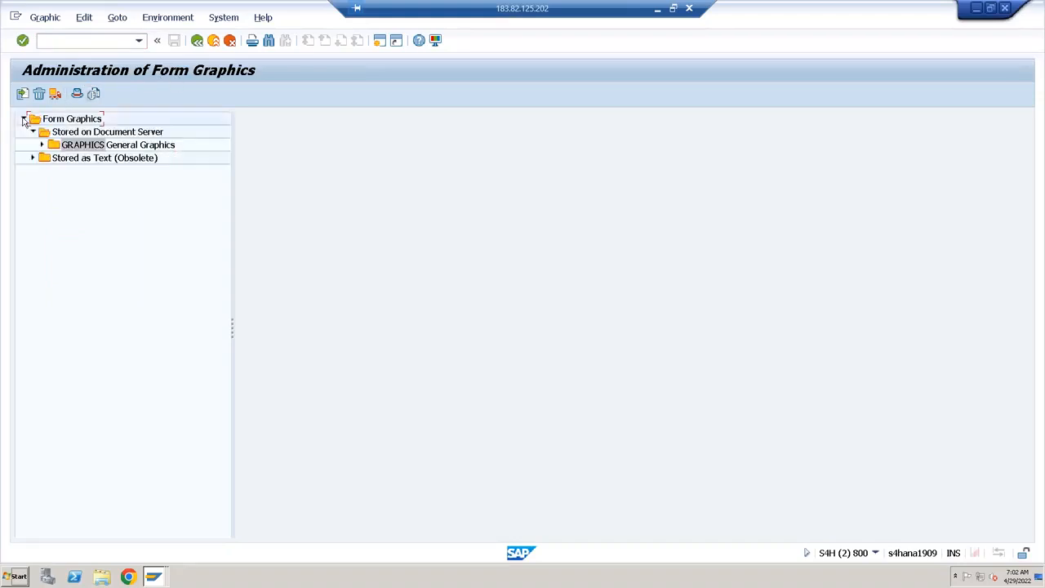
{"action": "left_click", "coordinate": [32, 134]}
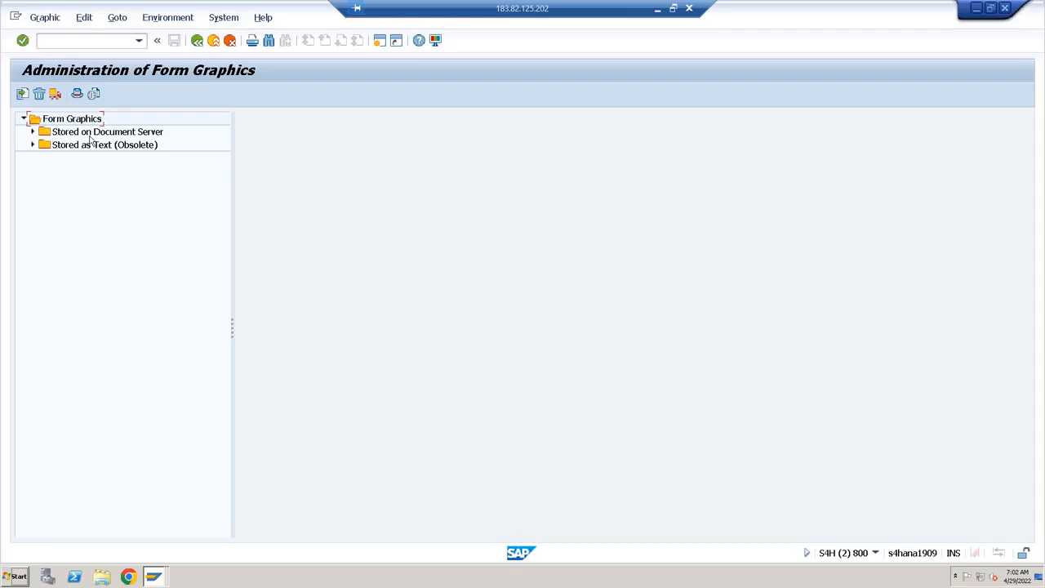
{"action": "left_click", "coordinate": [33, 132]}
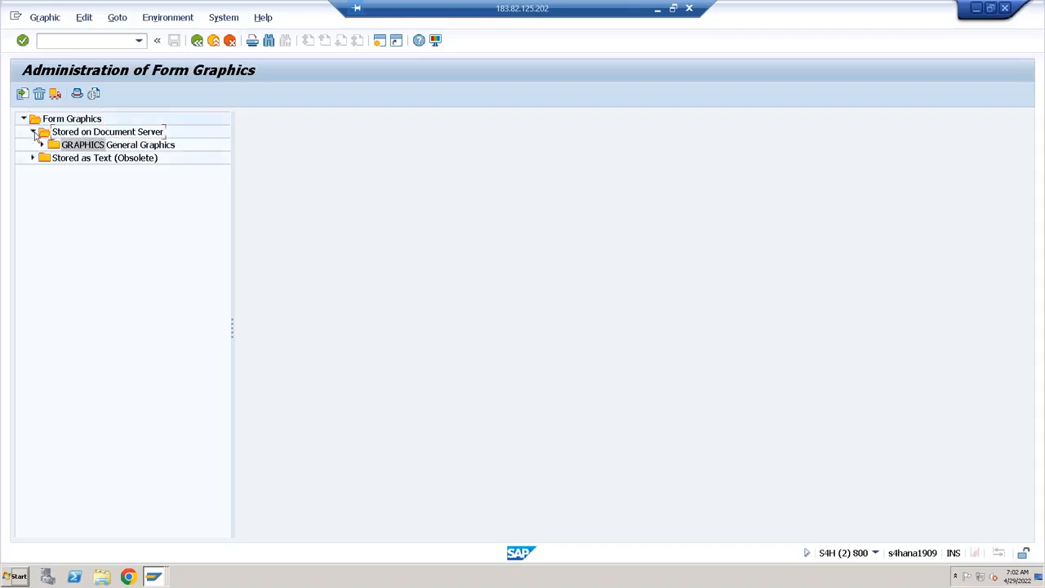
{"action": "left_click", "coordinate": [43, 145]}
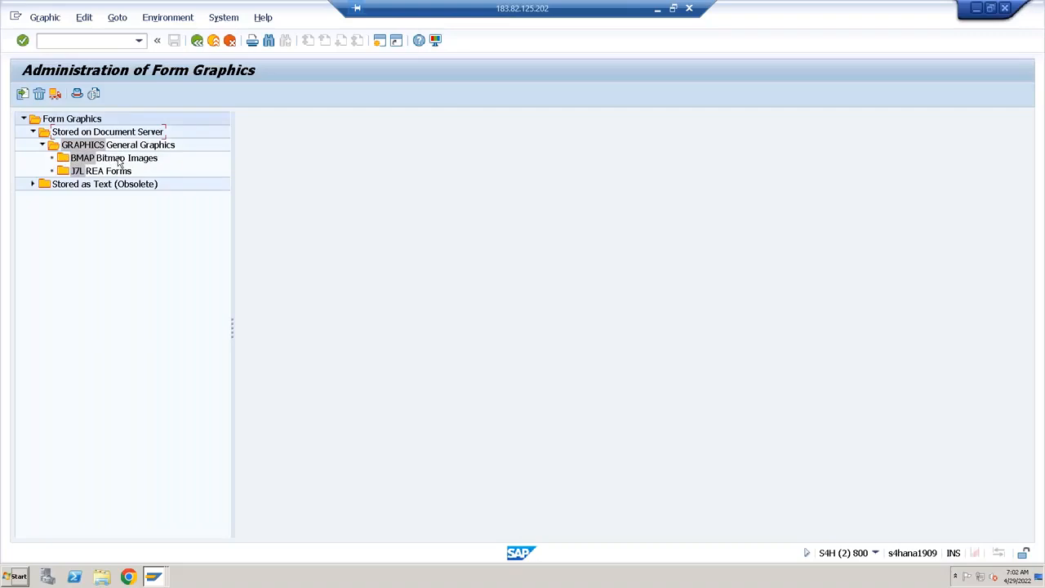
{"action": "double_click", "coordinate": [90, 160]}
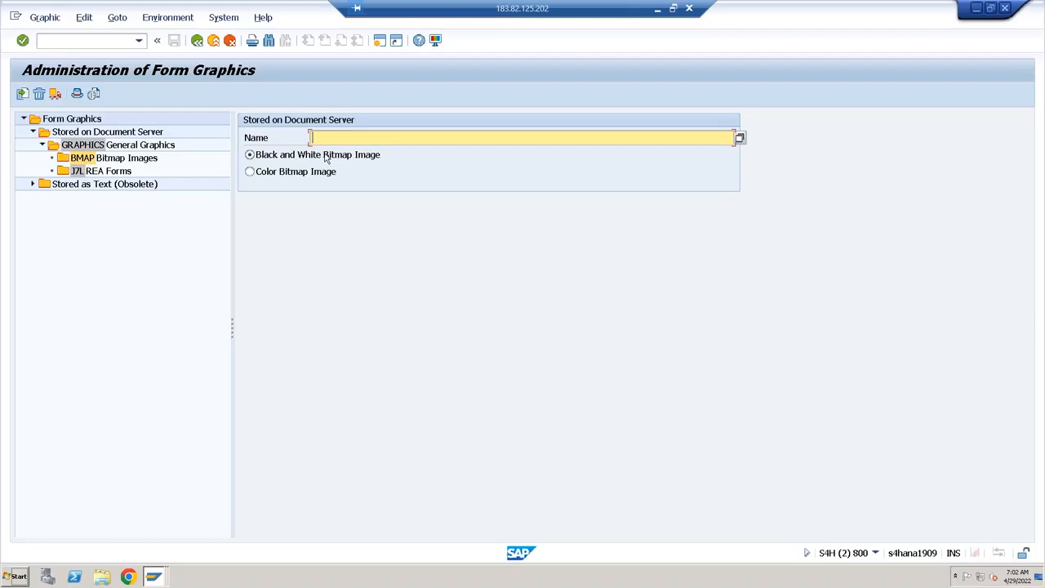
Set the graphic type to Color Bitmap Image and start importing a graphic into BMAP Bitmap Images.
{"action": "left_click", "coordinate": [249, 172]}
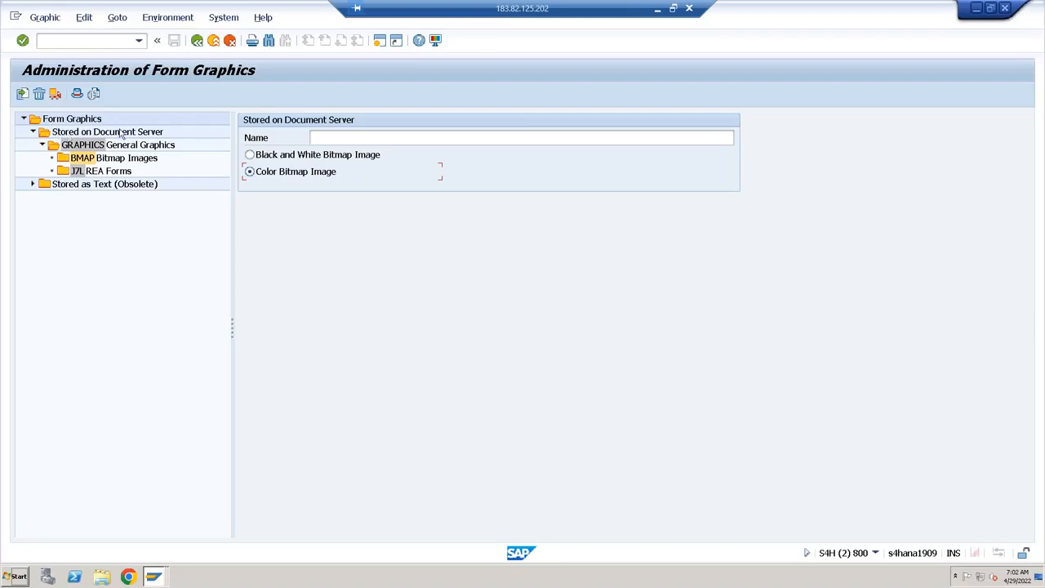
{"action": "double_click", "coordinate": [90, 161]}
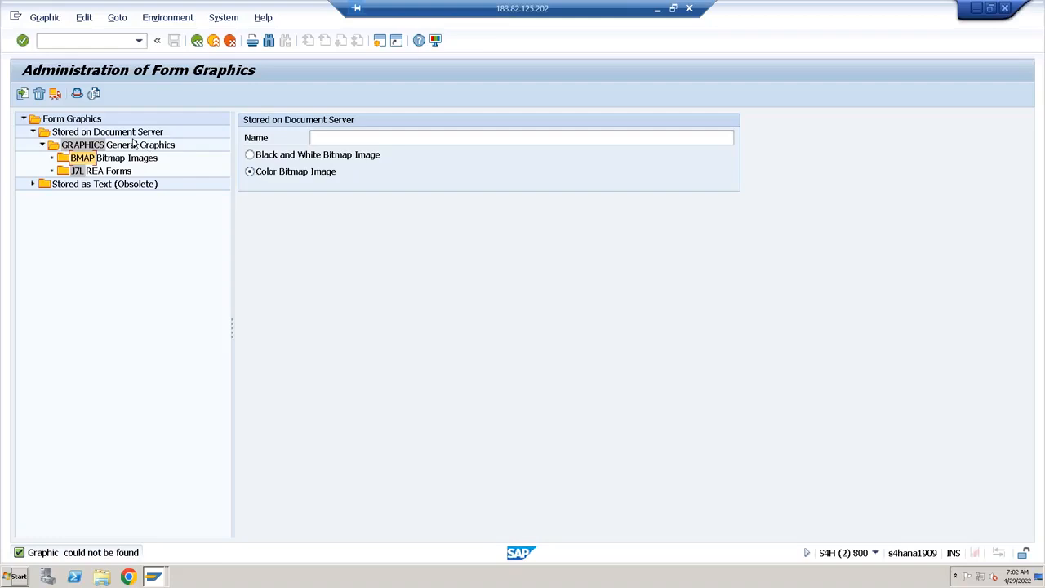
{"action": "left_click", "coordinate": [22, 94]}
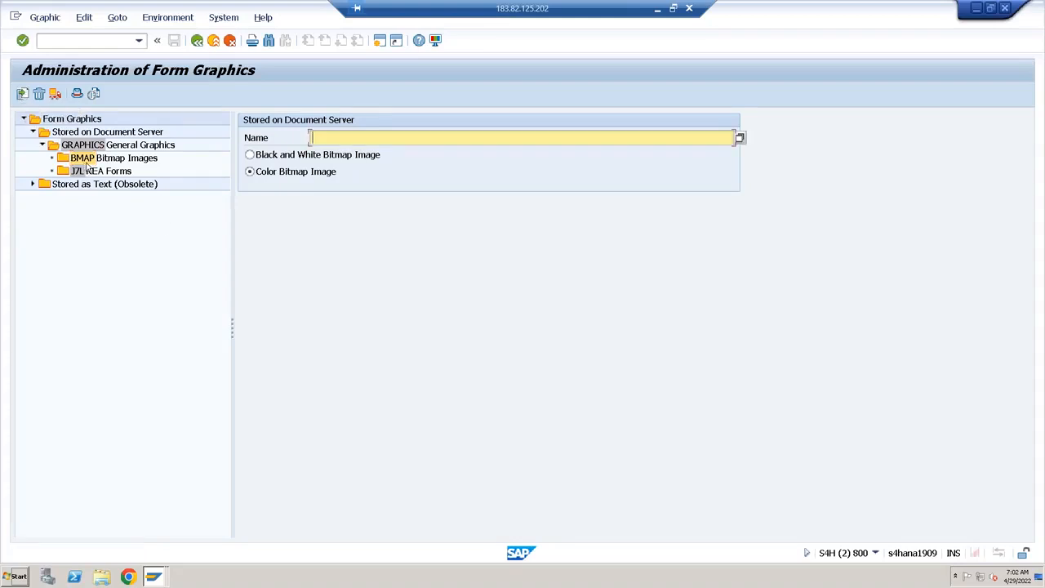
{"action": "left_click", "coordinate": [22, 94]}
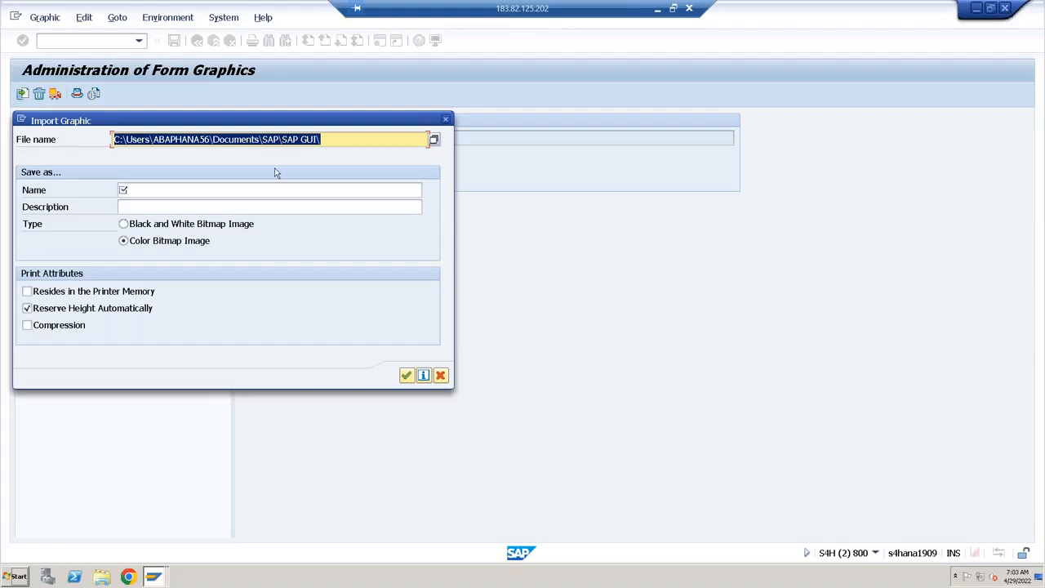
Choose butterflyimg.bmp from the Desktop folder as the file to import.
{"action": "left_click", "coordinate": [338, 139]}
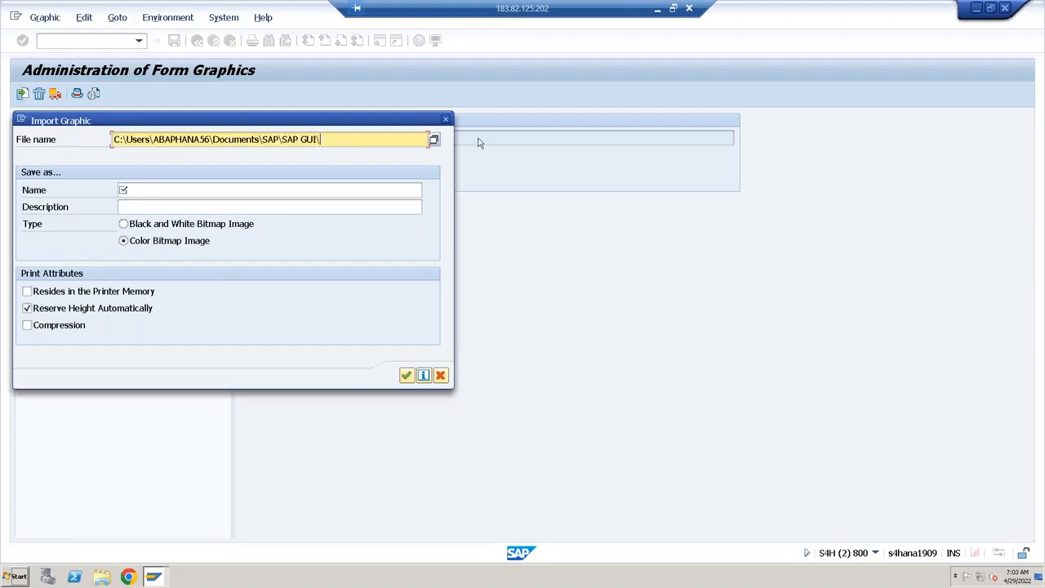
{"action": "left_click", "coordinate": [434, 141]}
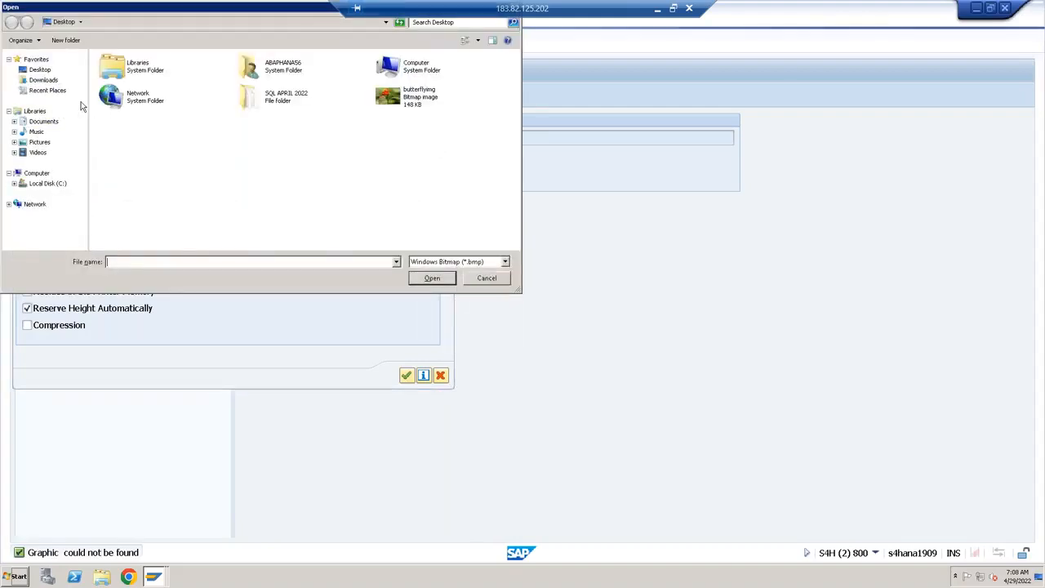
{"action": "left_click", "coordinate": [42, 72]}
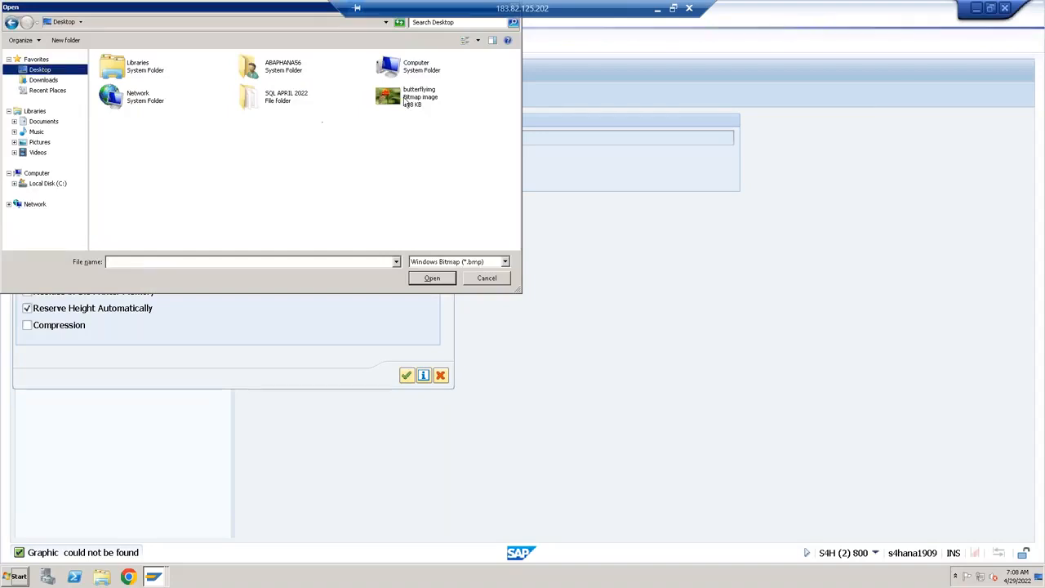
{"action": "left_click", "coordinate": [409, 99]}
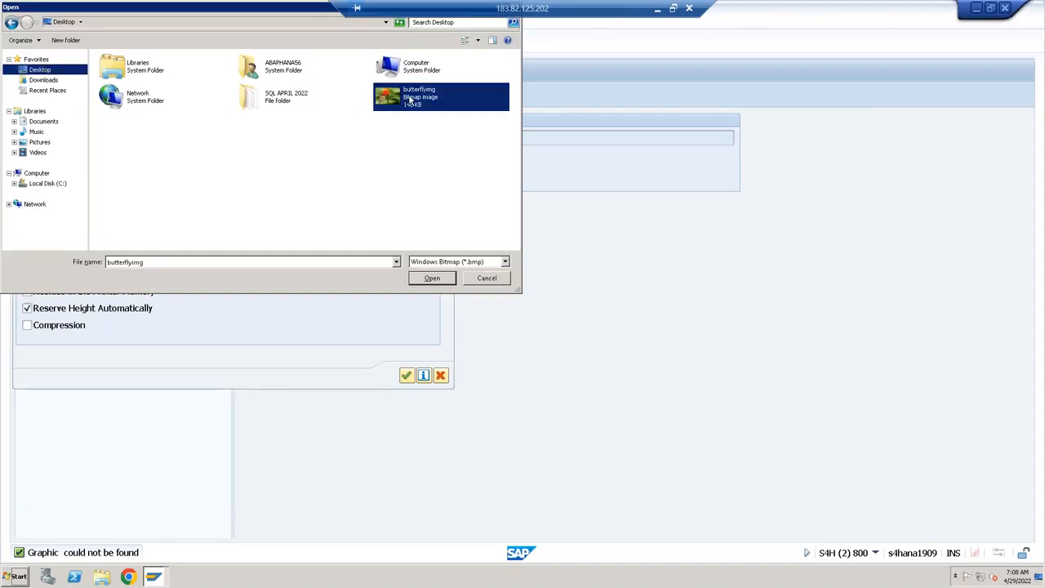
{"action": "left_click", "coordinate": [432, 278]}
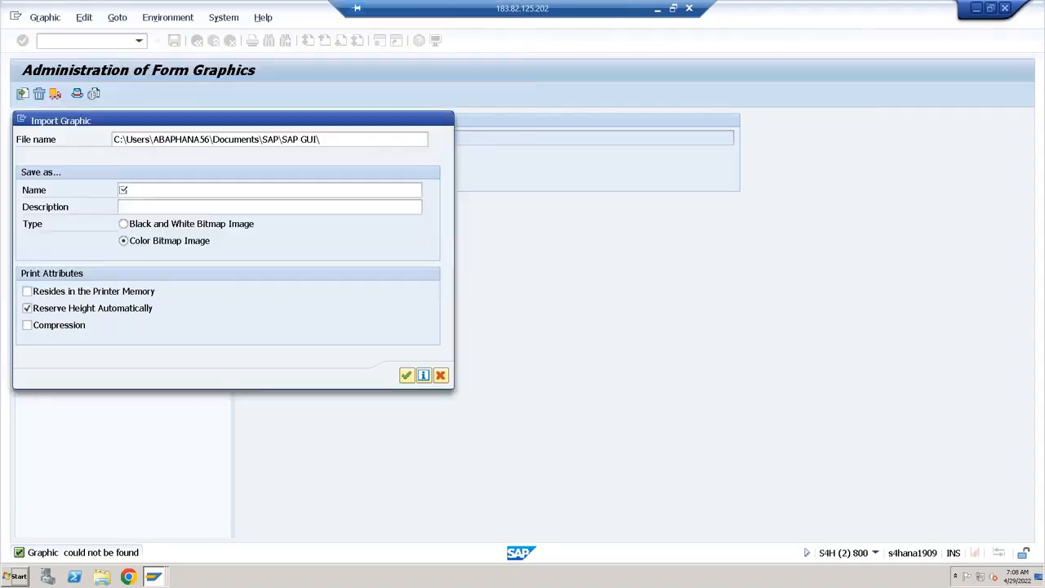
{"action": "left_click", "coordinate": [331, 140]}
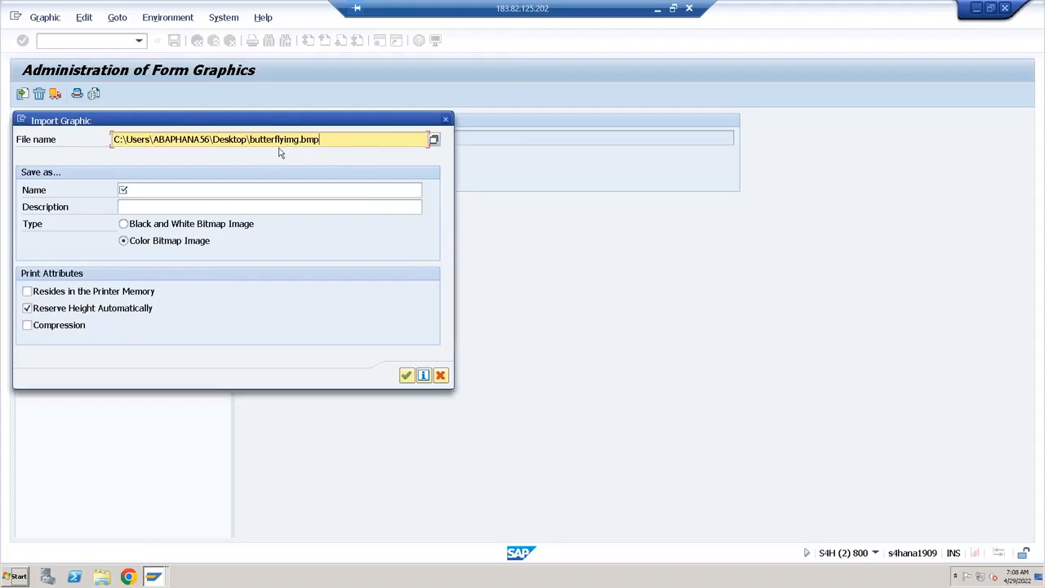
Import the graphic as ZBUTTERFLY with the description Gensoft Image, allowing access to the bitmap file.
{"action": "left_click", "coordinate": [164, 190]}
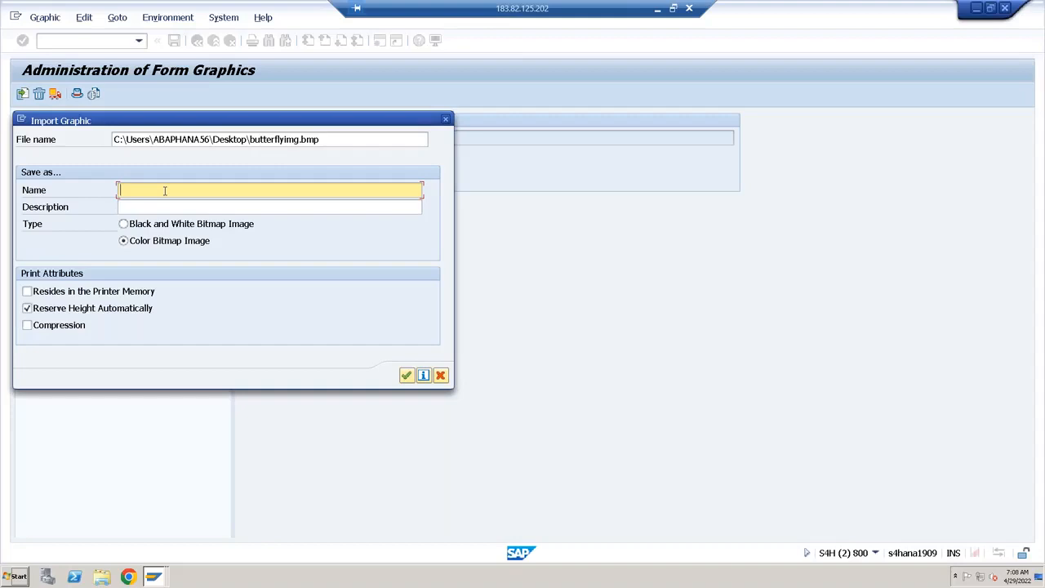
{"action": "type", "text": "ZBUTTERFLY"}
{"action": "key", "text": "Tab"}
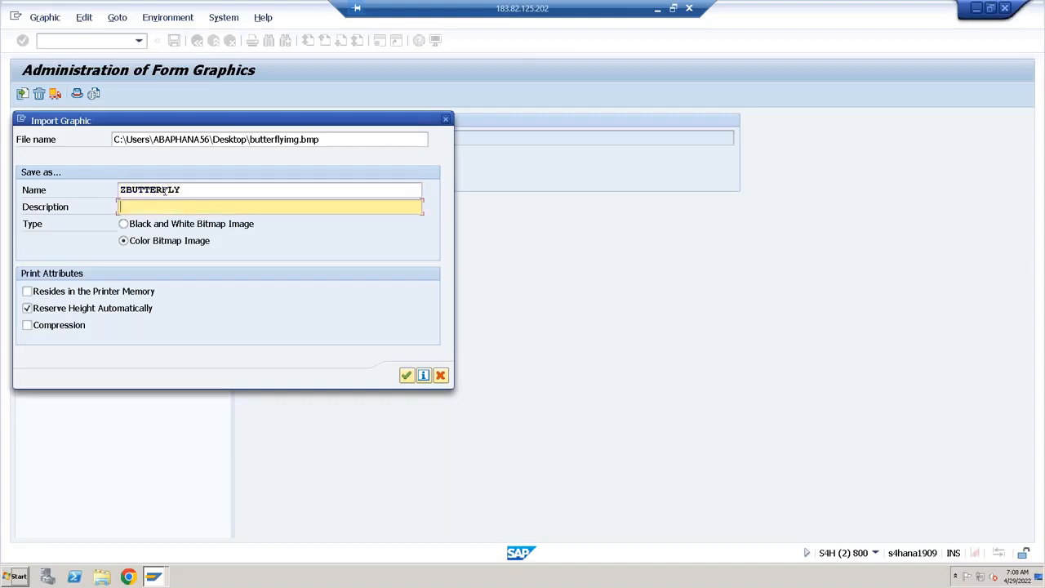
{"action": "type", "text": "Gensoft Image"}
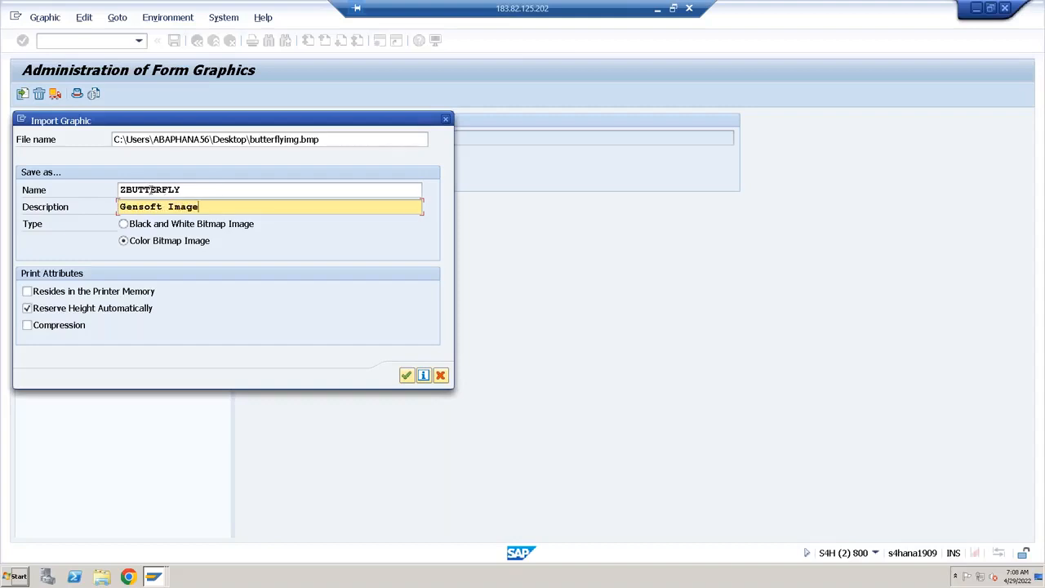
{"action": "left_click", "coordinate": [208, 189]}
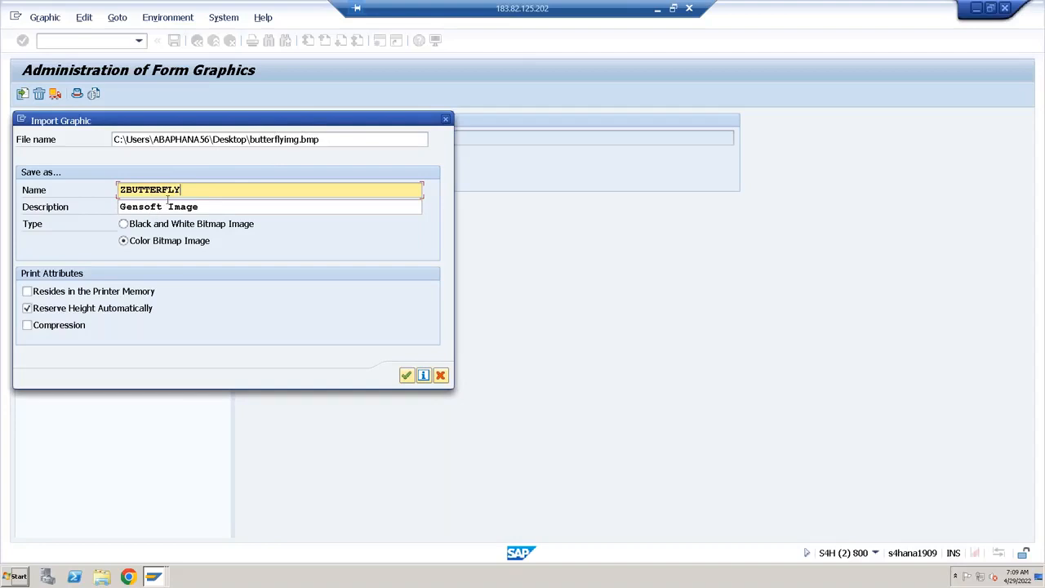
{"action": "left_click_drag", "start_coordinate": [188, 191], "coordinate": [89, 206]}
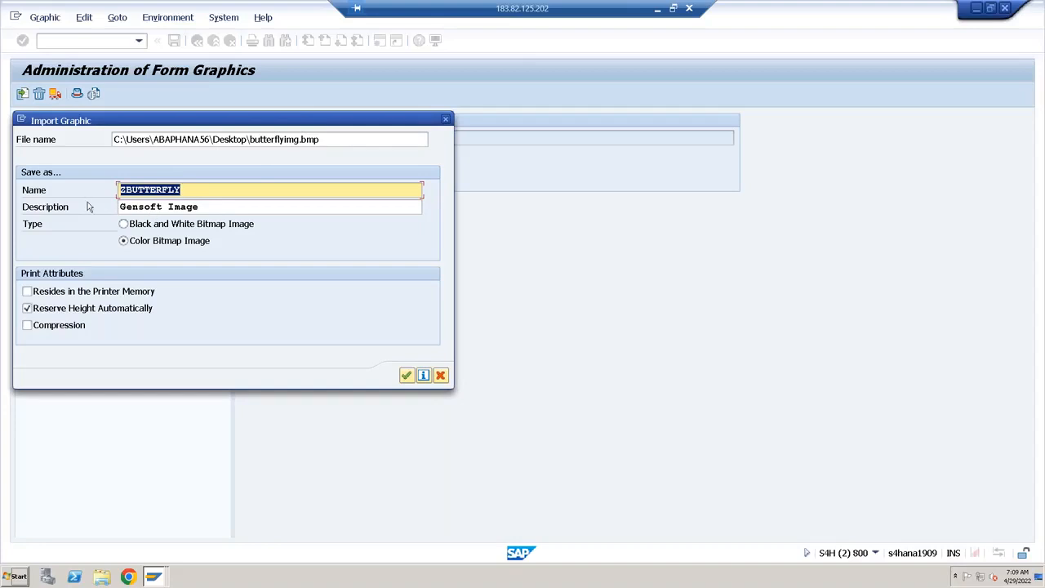
{"action": "left_click", "coordinate": [213, 209]}
{"action": "left_click", "coordinate": [406, 376]}
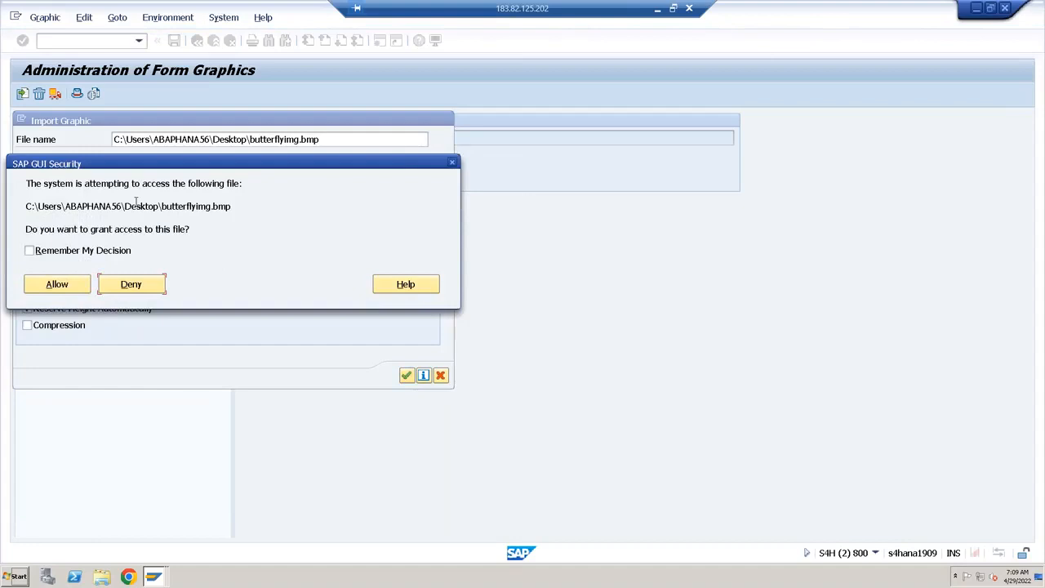
{"action": "left_click", "coordinate": [58, 284]}
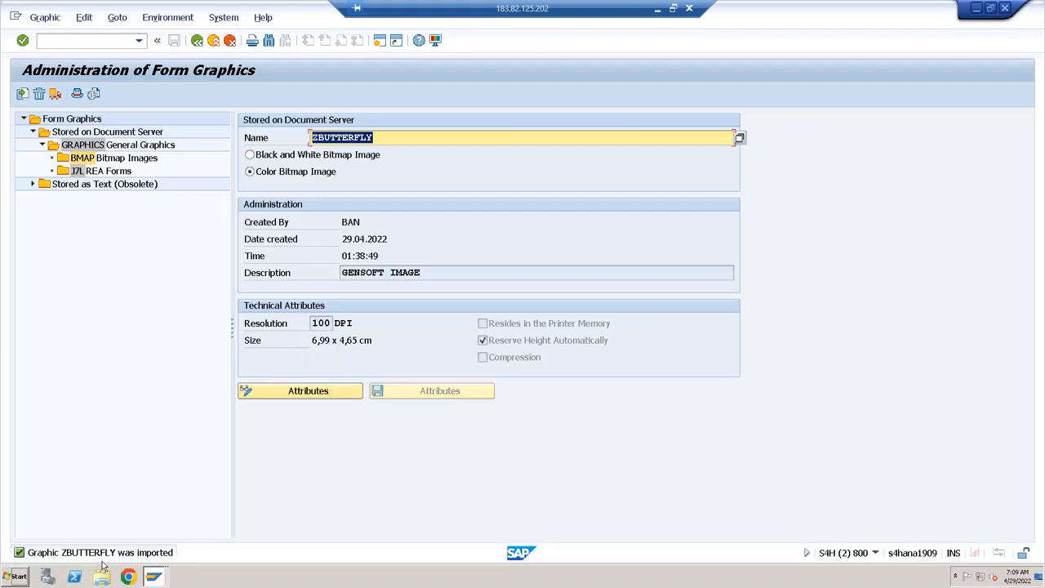
Leave graphics administration and, after checking the planned layout in Paint, return to the ZSFORM5 Form Builder session.
{"action": "left_click", "coordinate": [198, 41]}
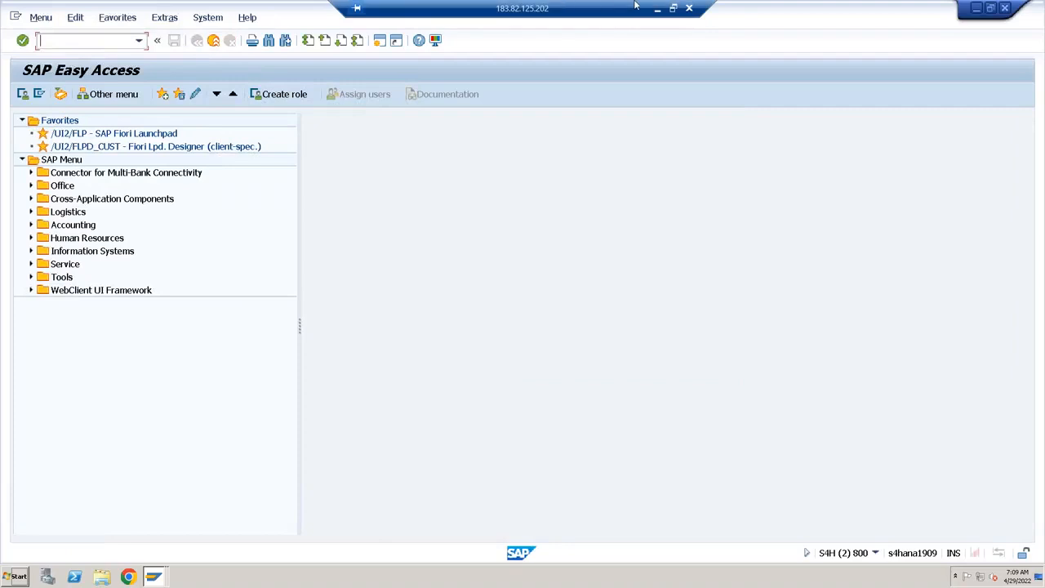
{"action": "left_click", "coordinate": [658, 10]}
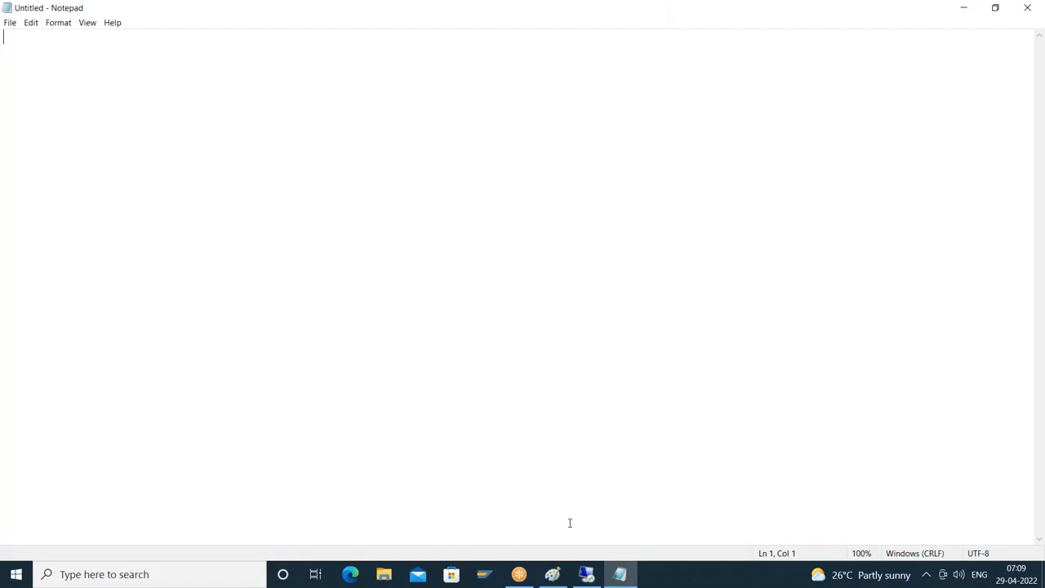
{"action": "left_click", "coordinate": [552, 576]}
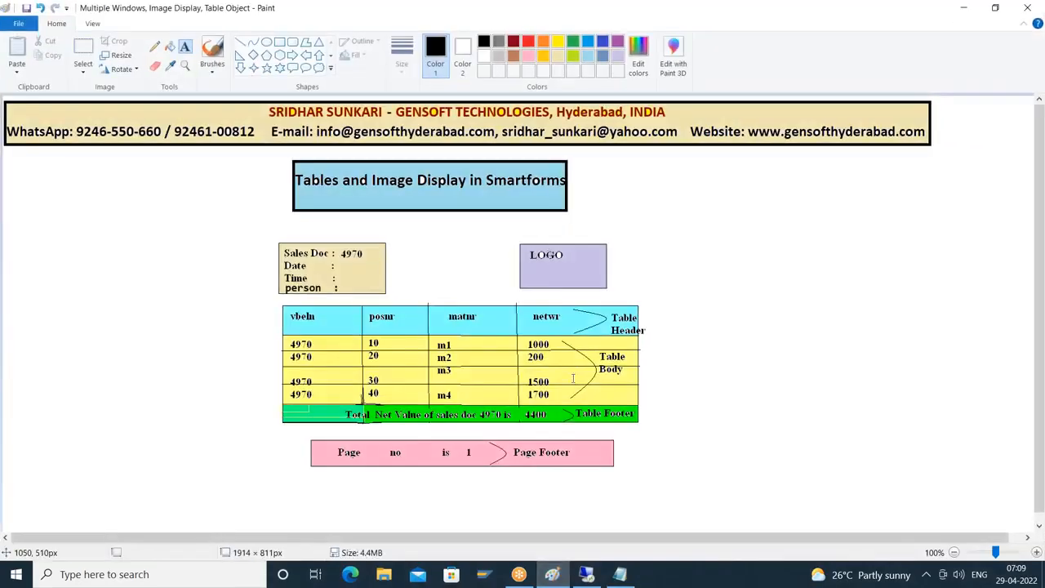
{"action": "left_click", "coordinate": [586, 575]}
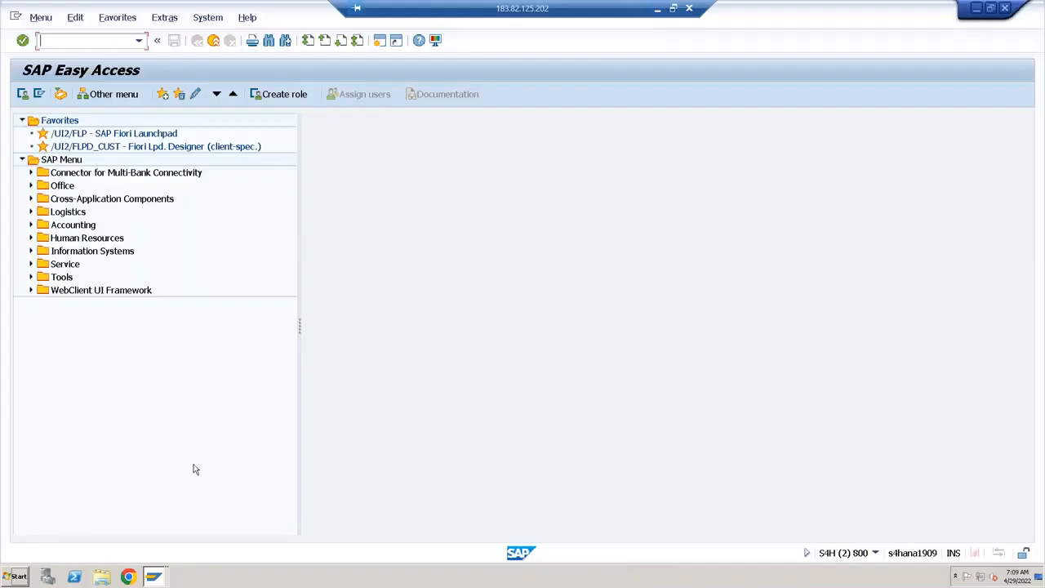
{"action": "left_click", "coordinate": [155, 576]}
{"action": "left_click", "coordinate": [150, 540]}
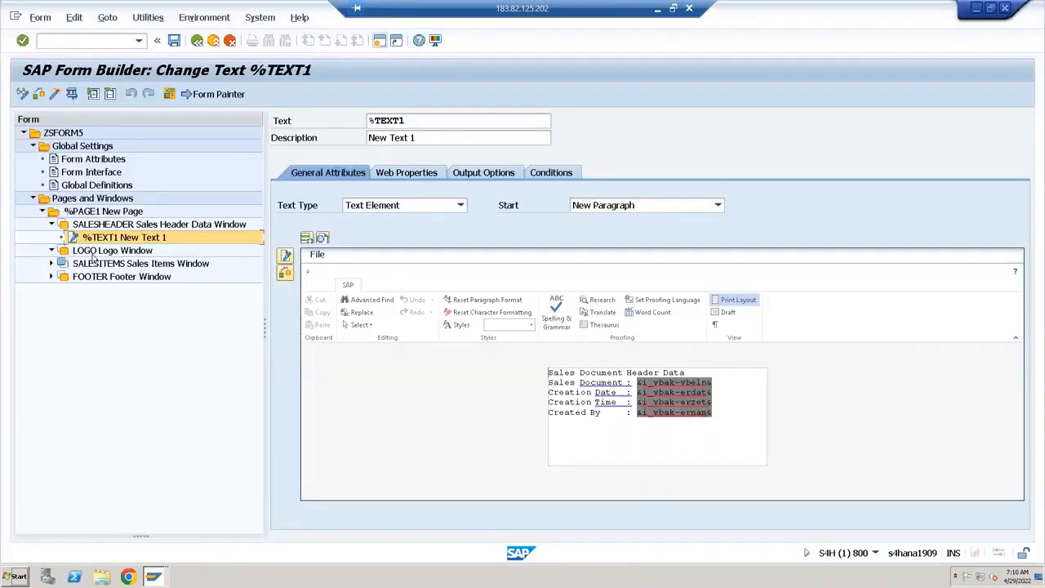
Create a graphic node under the LOGO Logo Window of ZSFORM5.
{"action": "left_click", "coordinate": [91, 253]}
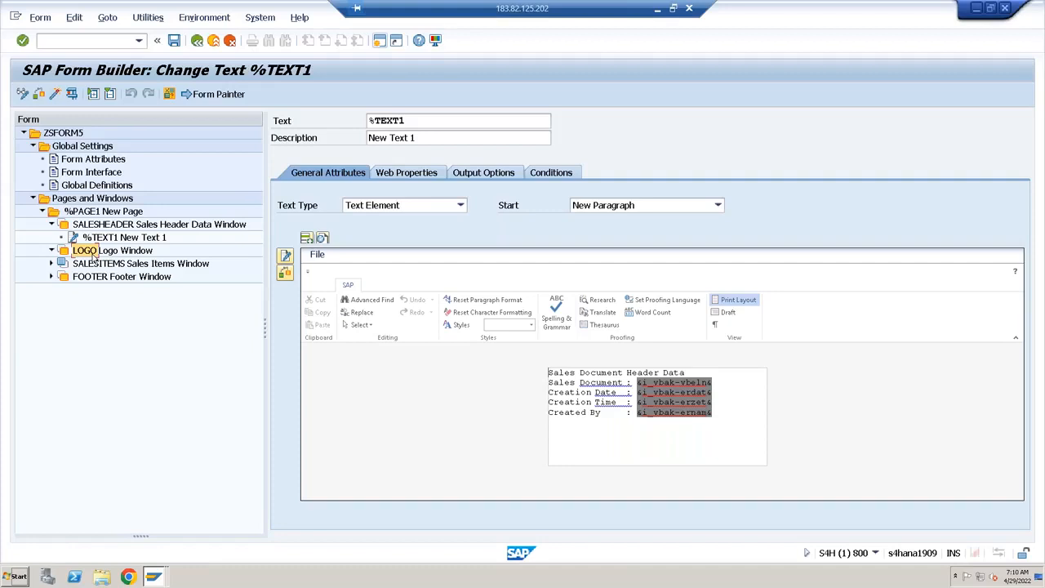
{"action": "left_click", "coordinate": [102, 238]}
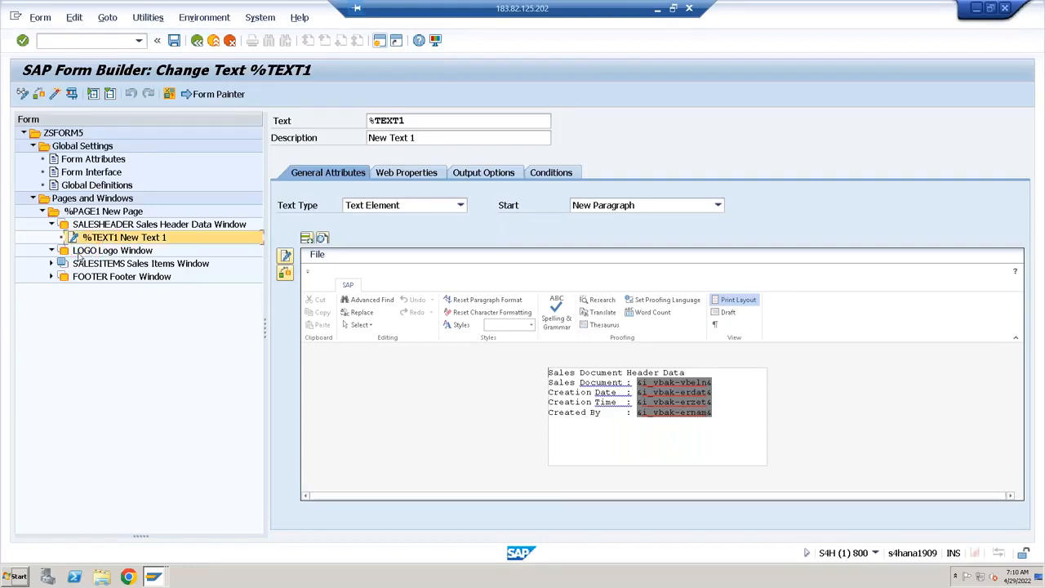
{"action": "left_click", "coordinate": [84, 254]}
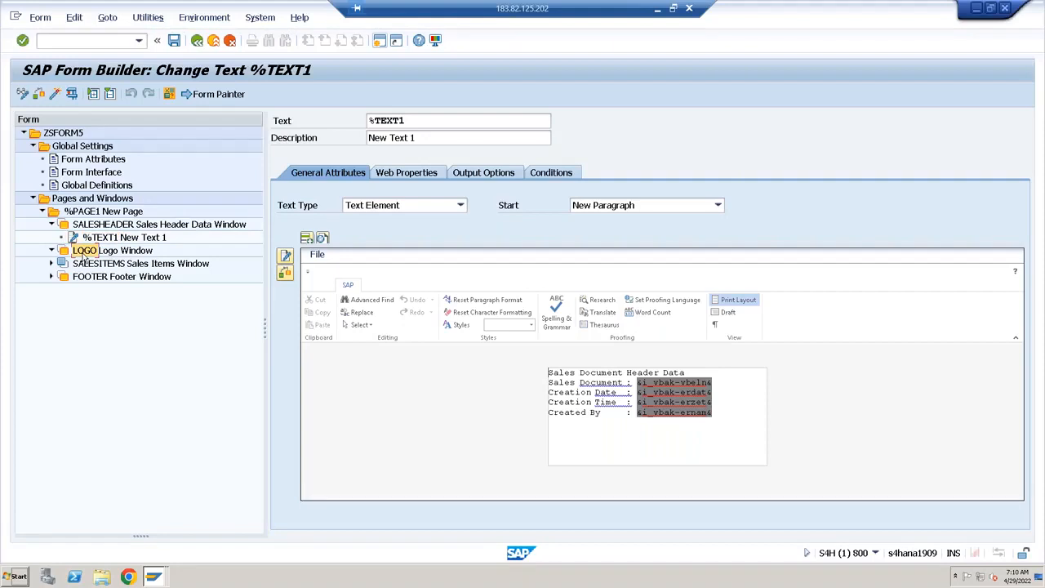
{"action": "right_click", "coordinate": [84, 255]}
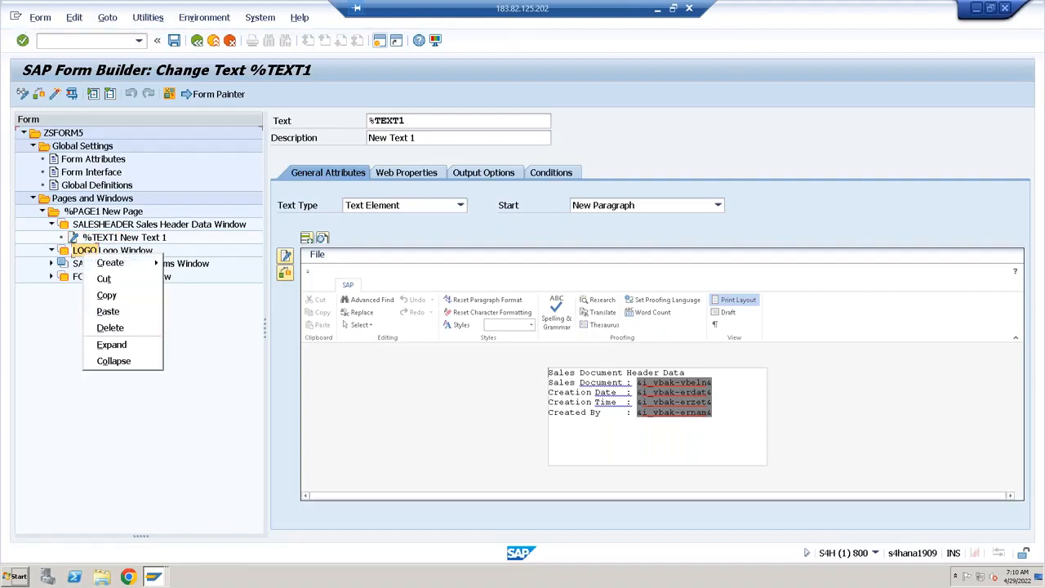
{"action": "mouse_move", "coordinate": [106, 265]}
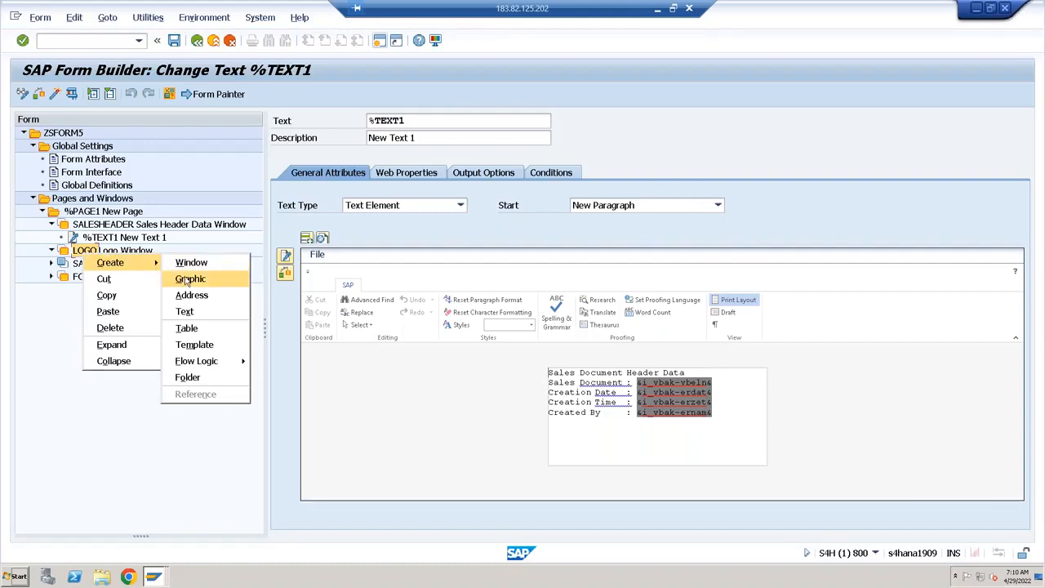
{"action": "left_click", "coordinate": [188, 280]}
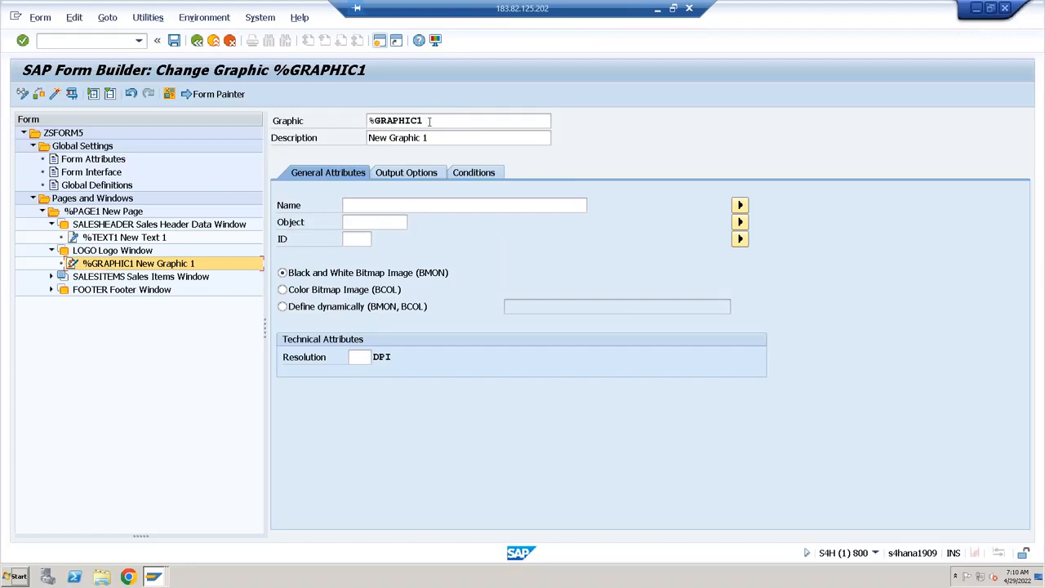
{"action": "left_click", "coordinate": [367, 209]}
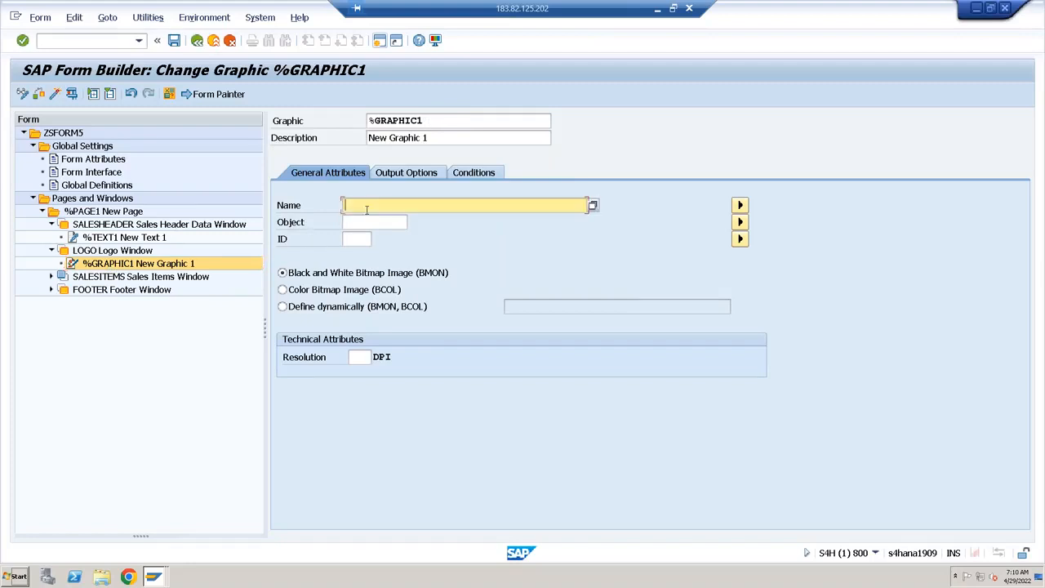
{"action": "left_click", "coordinate": [593, 205]}
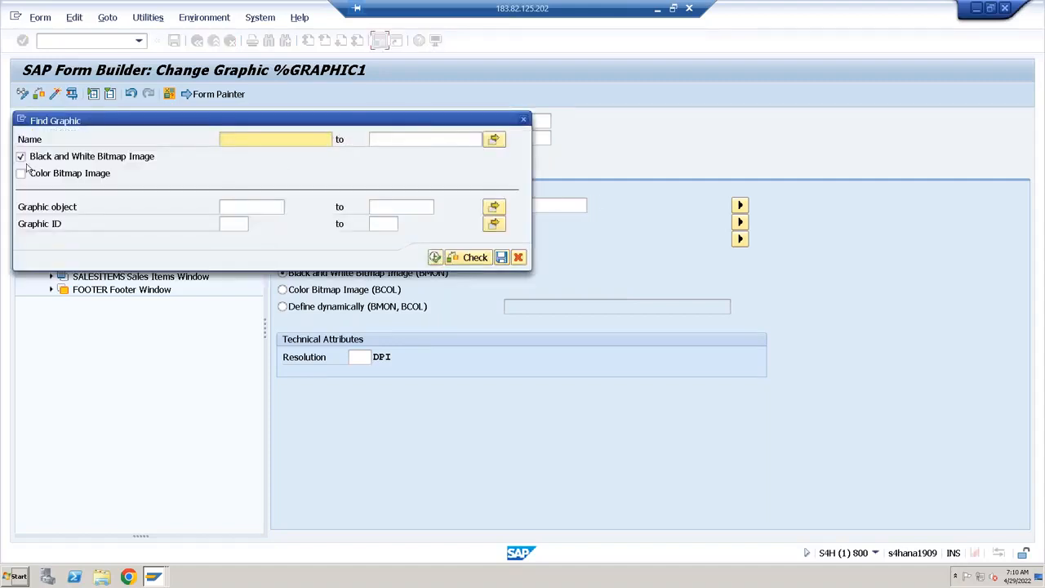
{"action": "left_click", "coordinate": [518, 257]}
{"action": "left_click", "coordinate": [119, 267]}
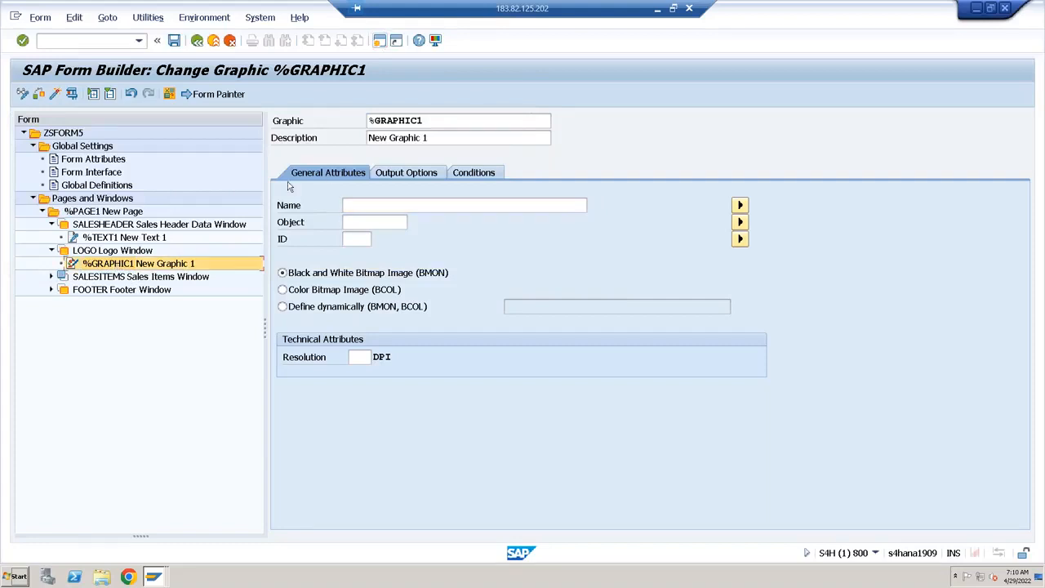
Assign the ZBUTTERFLY graphic to the new graphic node, searching only color bitmap images.
{"action": "left_click", "coordinate": [371, 202]}
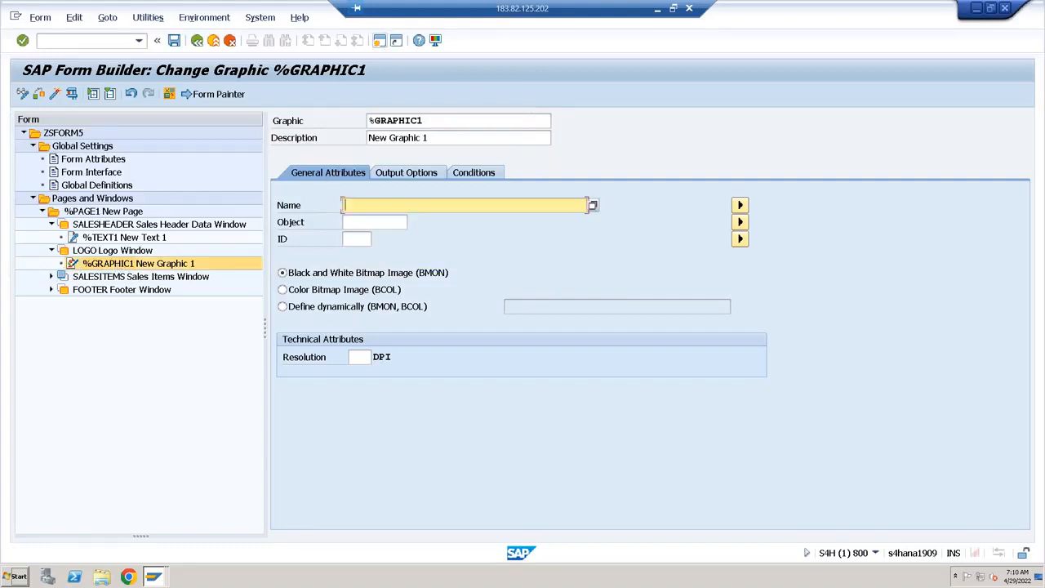
{"action": "left_click", "coordinate": [593, 205]}
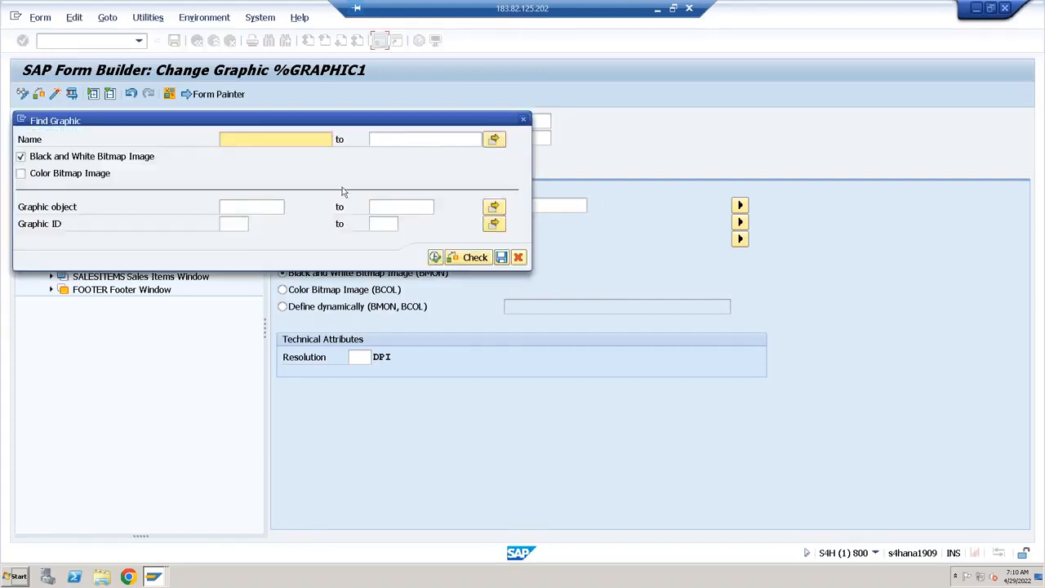
{"action": "left_click", "coordinate": [20, 156]}
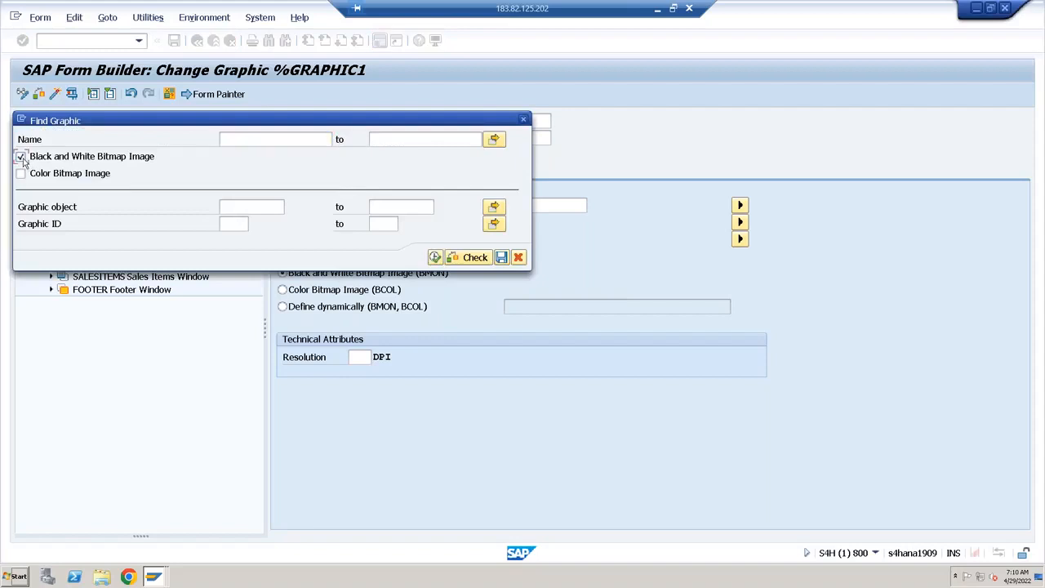
{"action": "left_click", "coordinate": [22, 173]}
{"action": "left_click", "coordinate": [435, 258]}
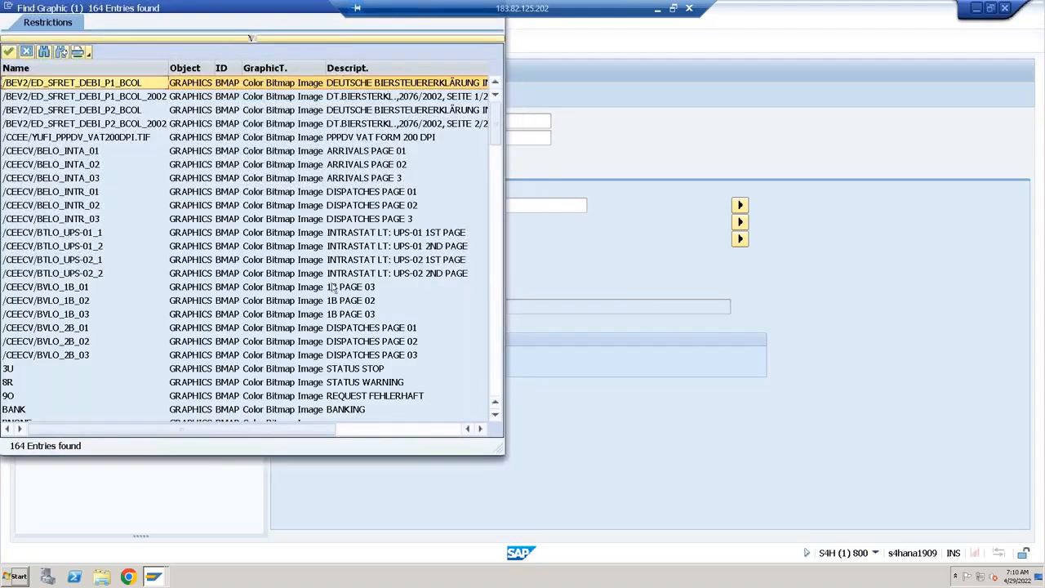
{"action": "left_click", "coordinate": [496, 393]}
{"action": "left_click", "coordinate": [496, 393]}
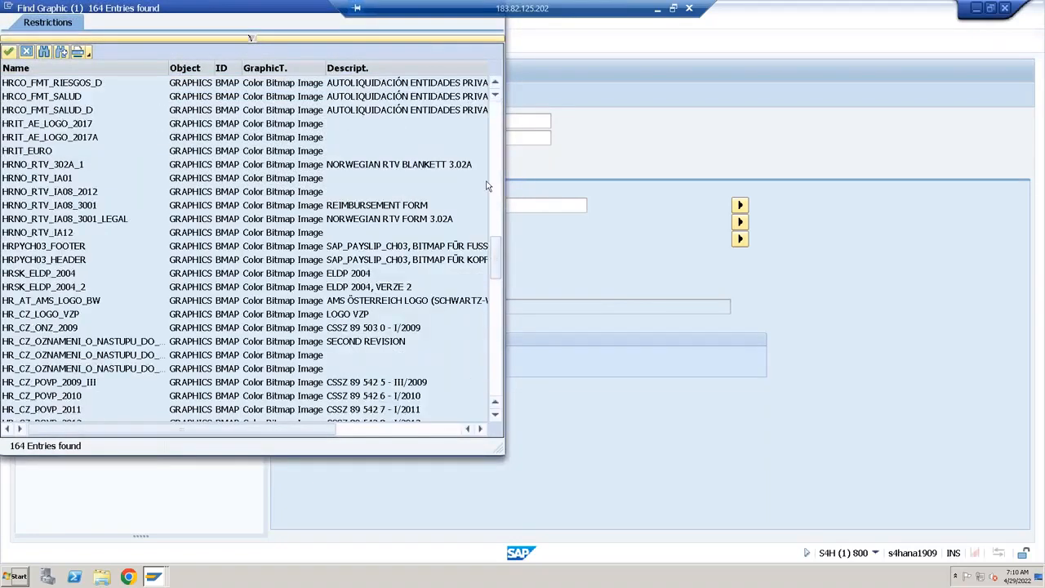
{"action": "left_click", "coordinate": [496, 394]}
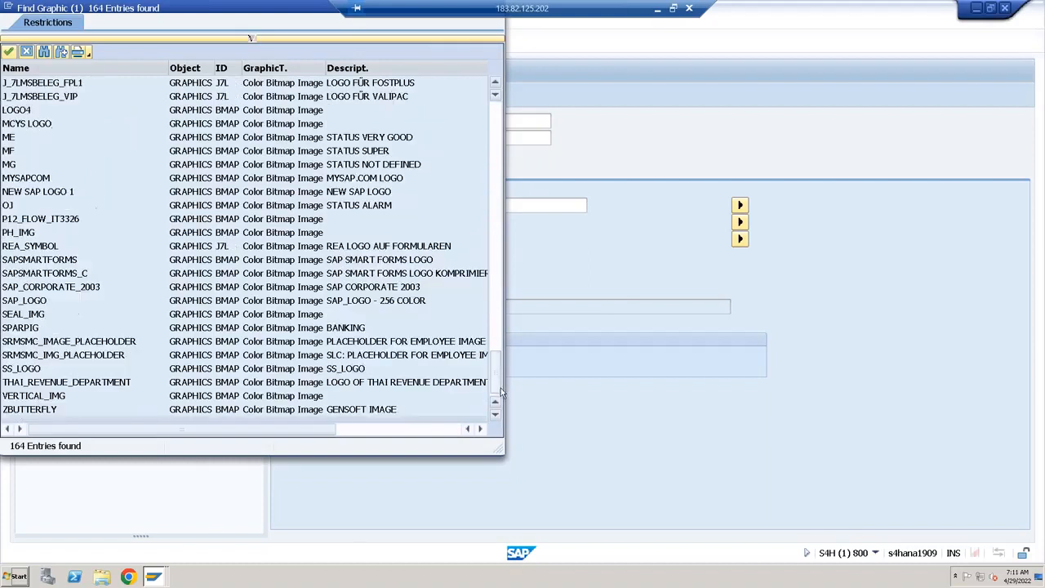
{"action": "left_click", "coordinate": [31, 410]}
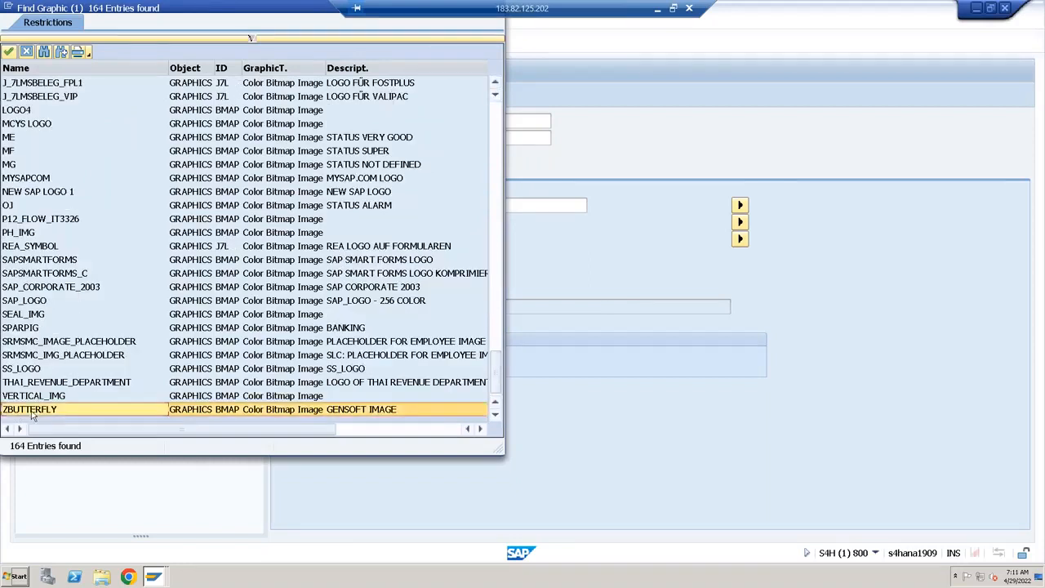
{"action": "double_click", "coordinate": [36, 410]}
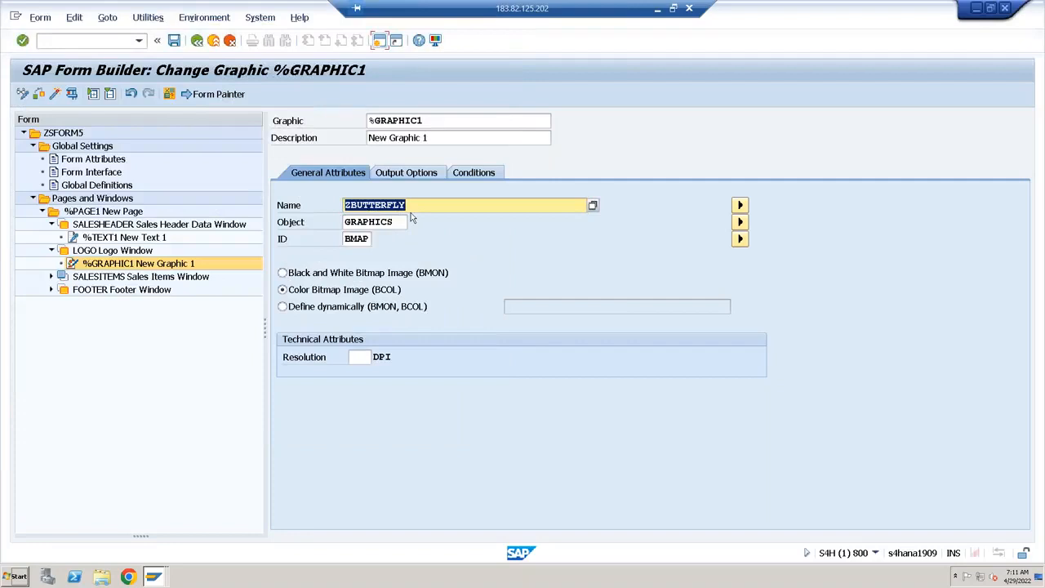
Set the logo graphic's resolution to 150 DPI.
{"action": "left_click", "coordinate": [365, 226]}
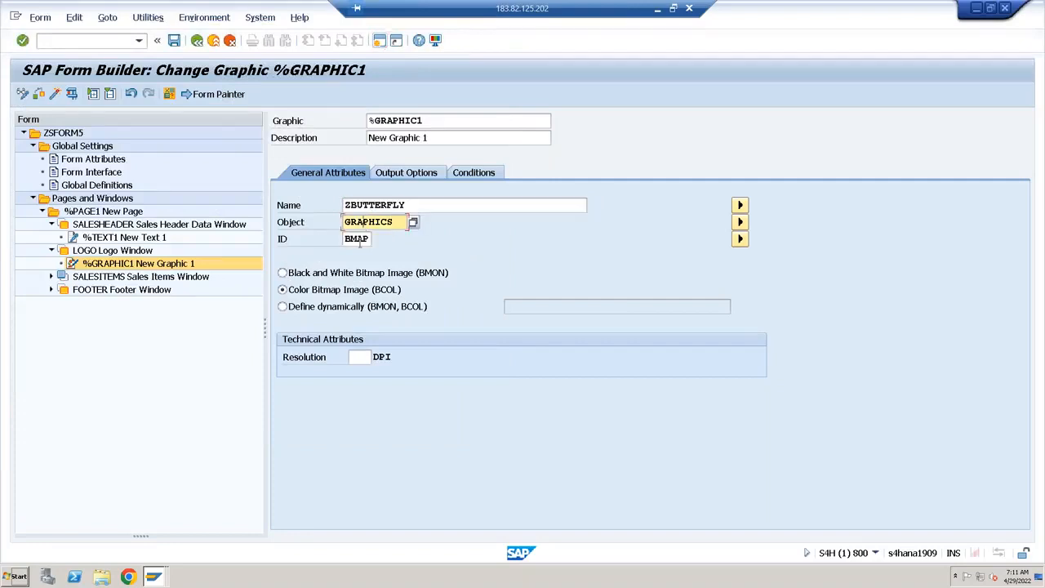
{"action": "left_click", "coordinate": [357, 359]}
{"action": "left_click", "coordinate": [376, 357]}
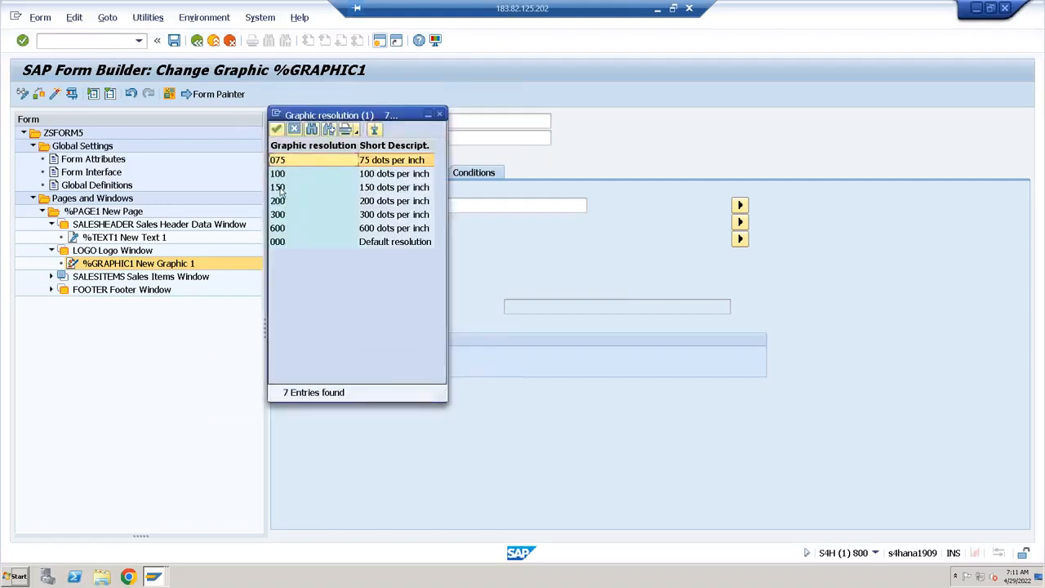
{"action": "double_click", "coordinate": [278, 187]}
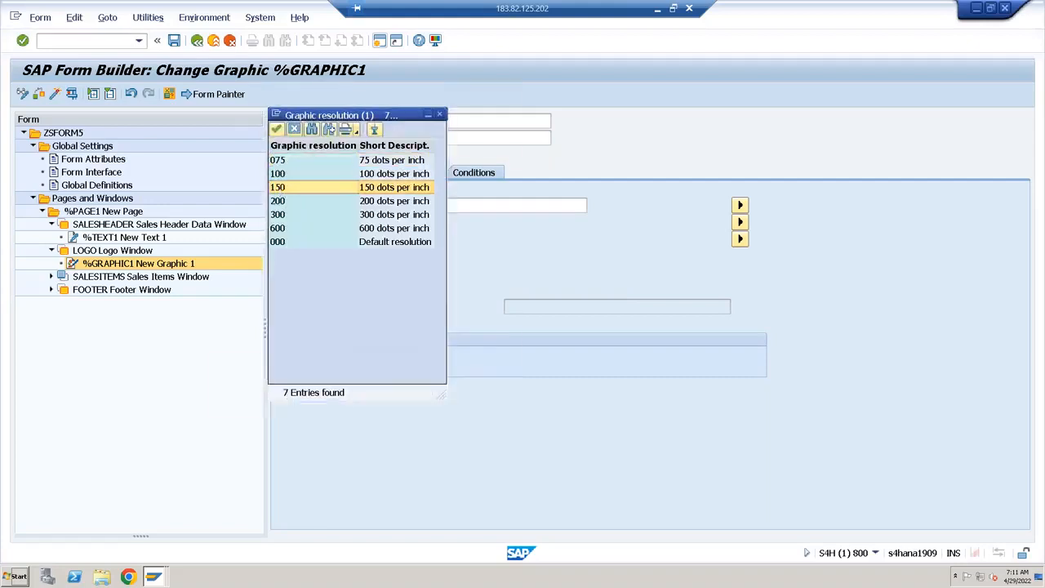
{"action": "left_click", "coordinate": [521, 310]}
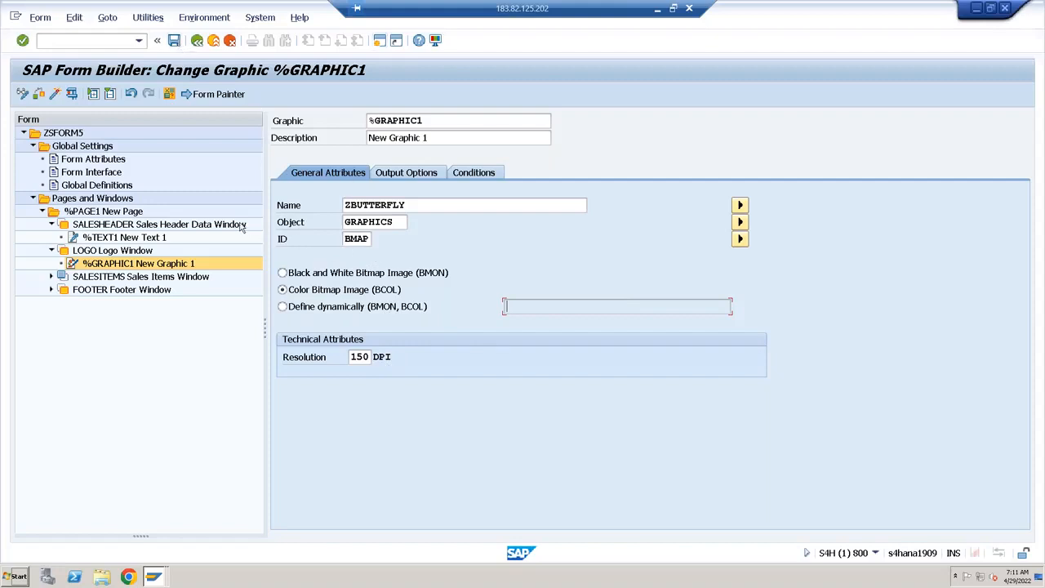
Save the form and check it for errors, keeping the logo graphic node selected.
{"action": "left_click", "coordinate": [173, 40]}
{"action": "left_click", "coordinate": [52, 95]}
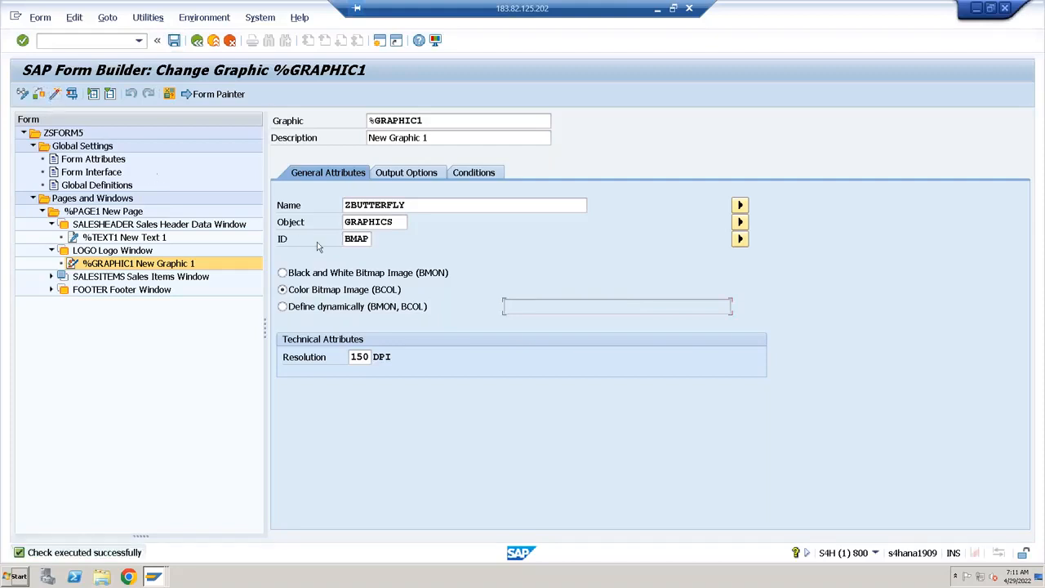
{"action": "left_click", "coordinate": [113, 269]}
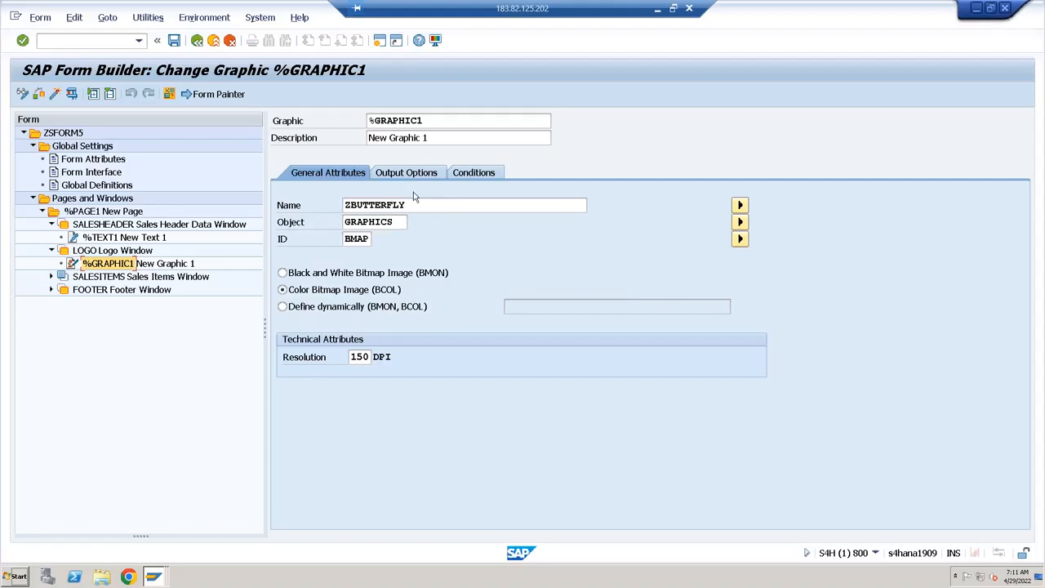
After consulting the planned layout in Paint, return to the Form Builder session and create a text node under FOOTER Footer Window, opening its attributes.
{"action": "left_click", "coordinate": [658, 9]}
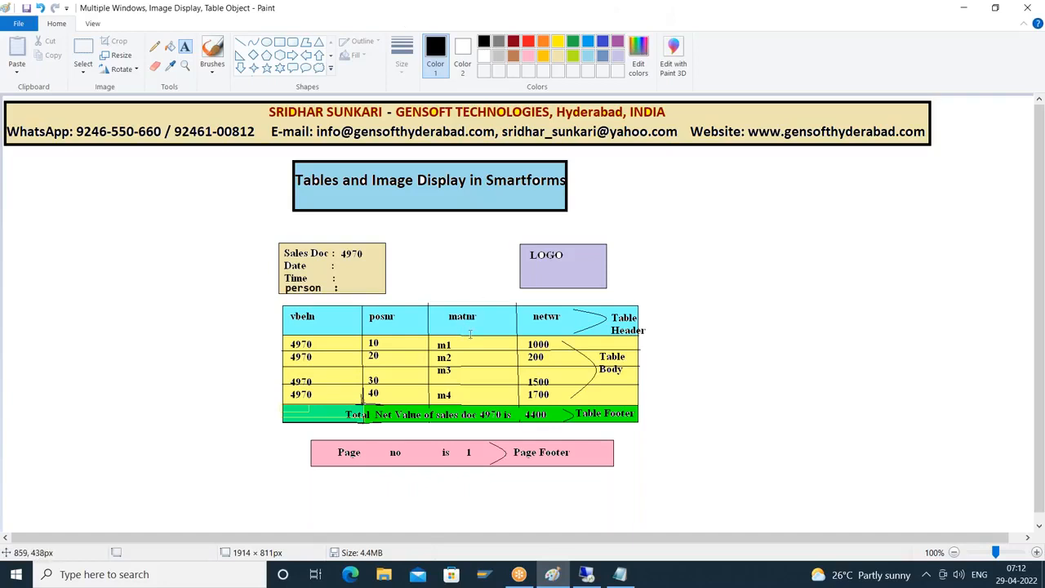
{"action": "left_click", "coordinate": [586, 574]}
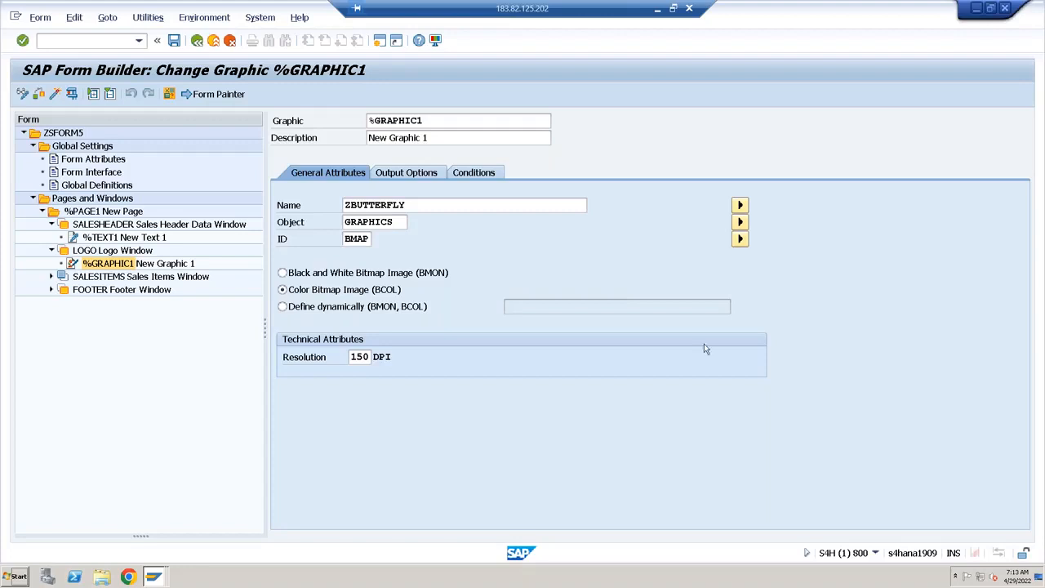
{"action": "left_click", "coordinate": [657, 8]}
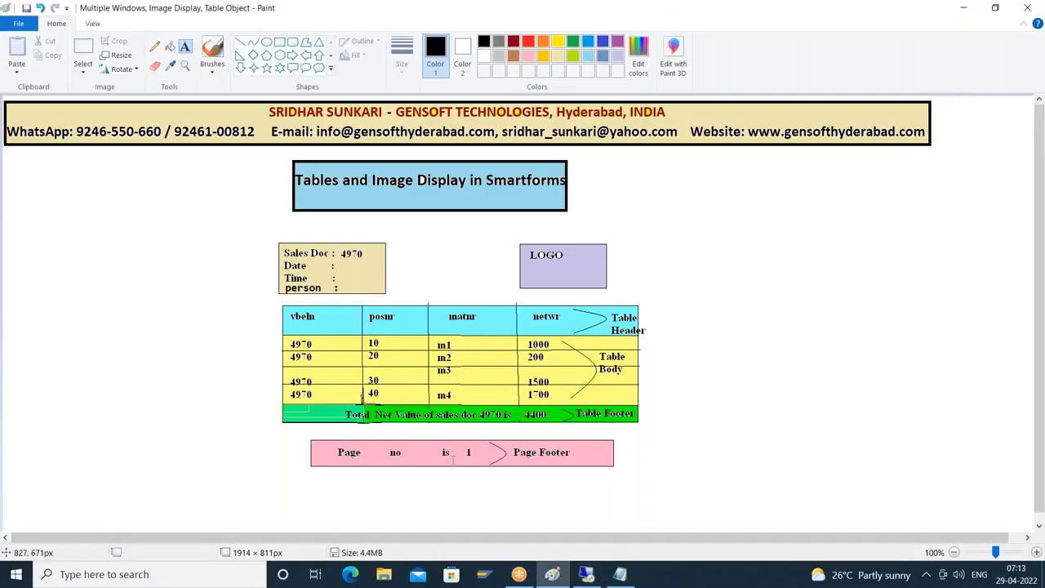
{"action": "left_click", "coordinate": [586, 573]}
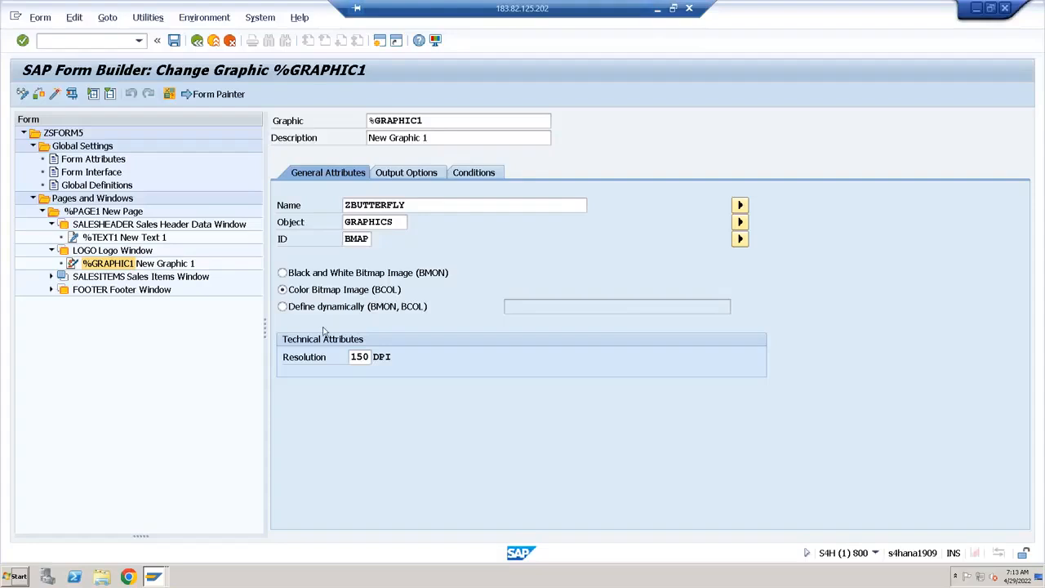
{"action": "left_click", "coordinate": [86, 292]}
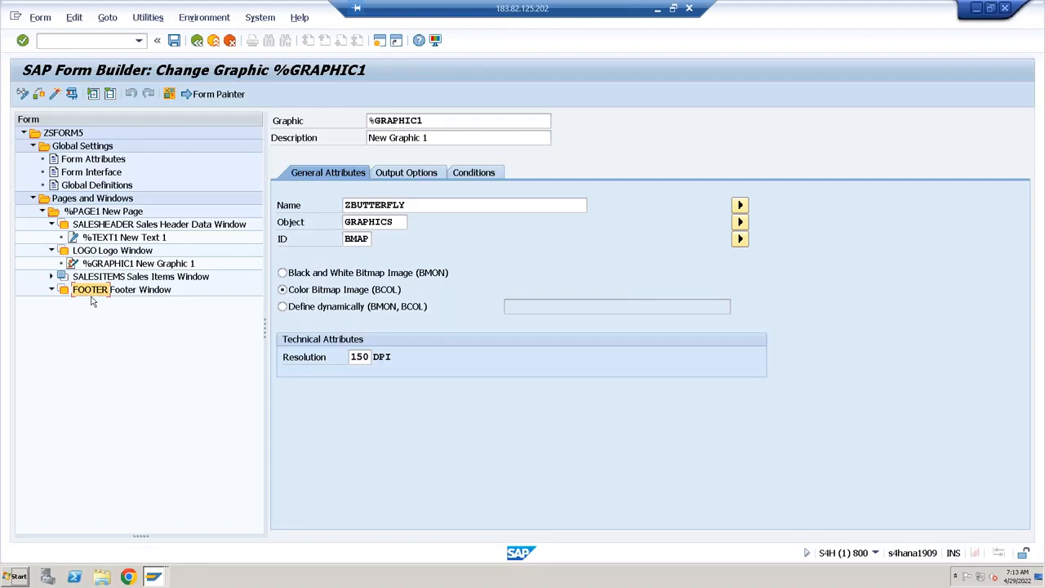
{"action": "right_click", "coordinate": [93, 293]}
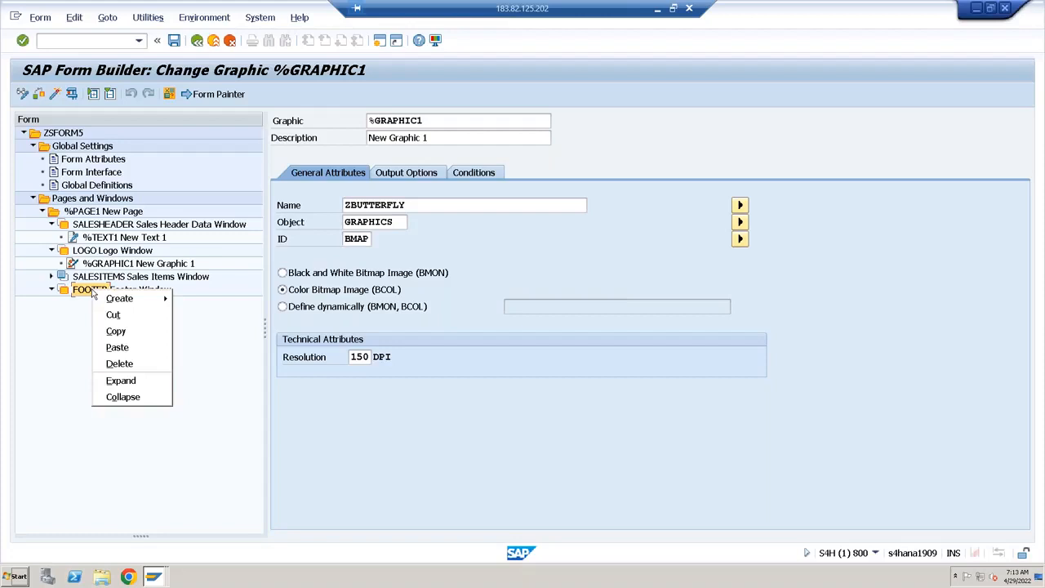
{"action": "mouse_move", "coordinate": [121, 300]}
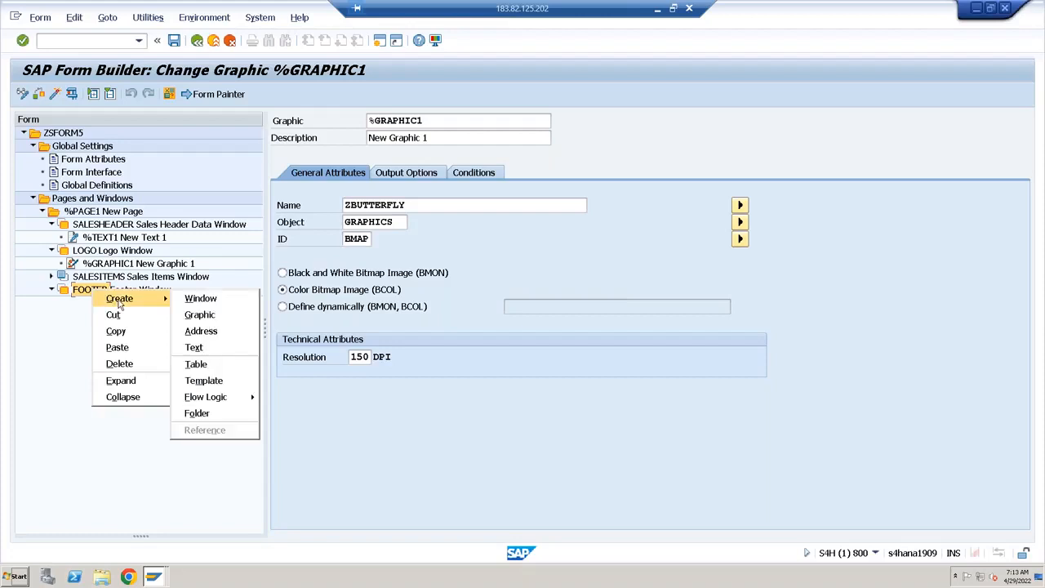
{"action": "left_click", "coordinate": [196, 349]}
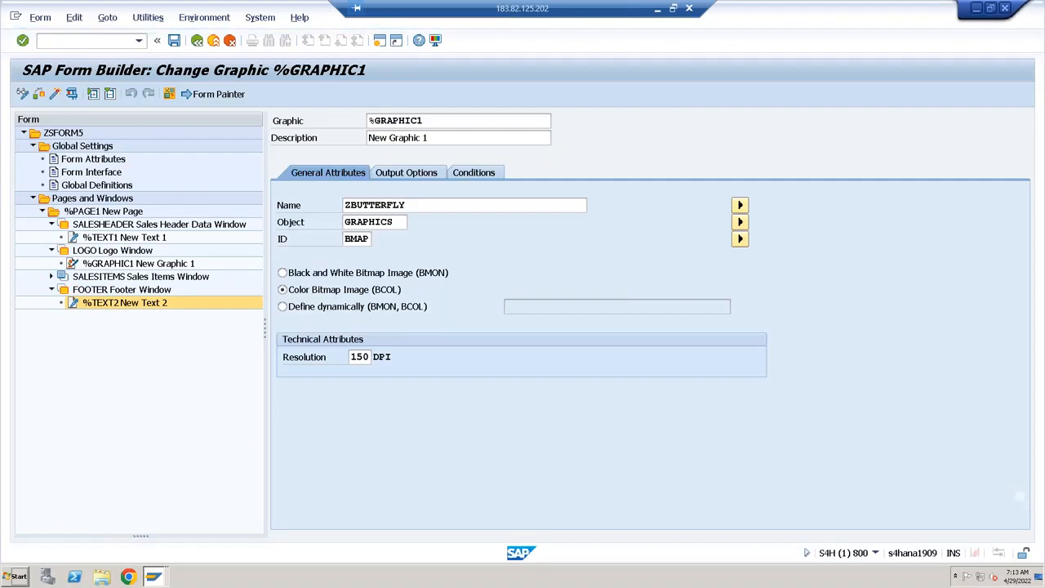
{"action": "left_click", "coordinate": [128, 306]}
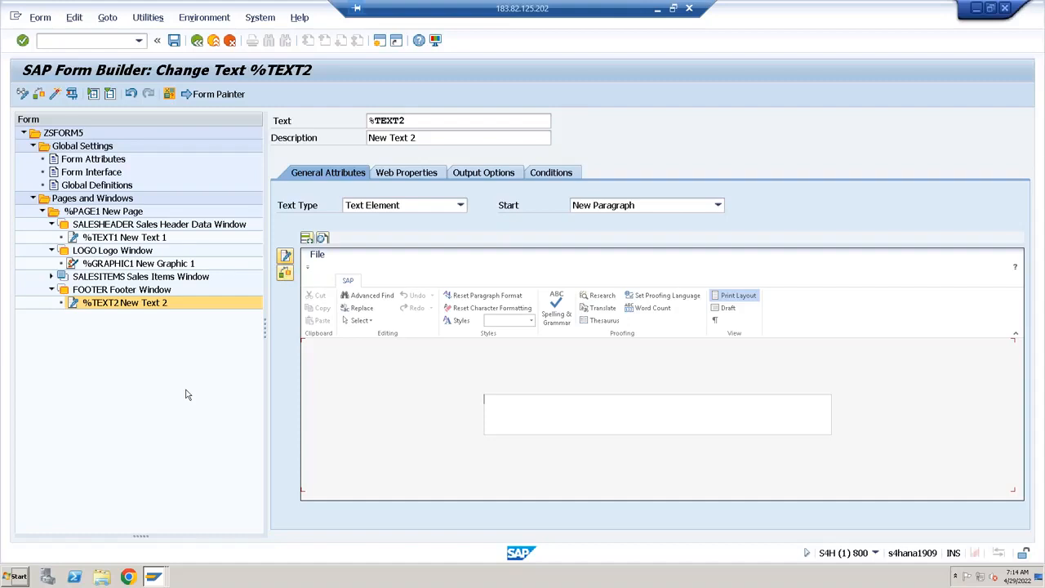
Look through the SFSY system fields in the field list for the page number field, then hide the list.
{"action": "left_click", "coordinate": [169, 95]}
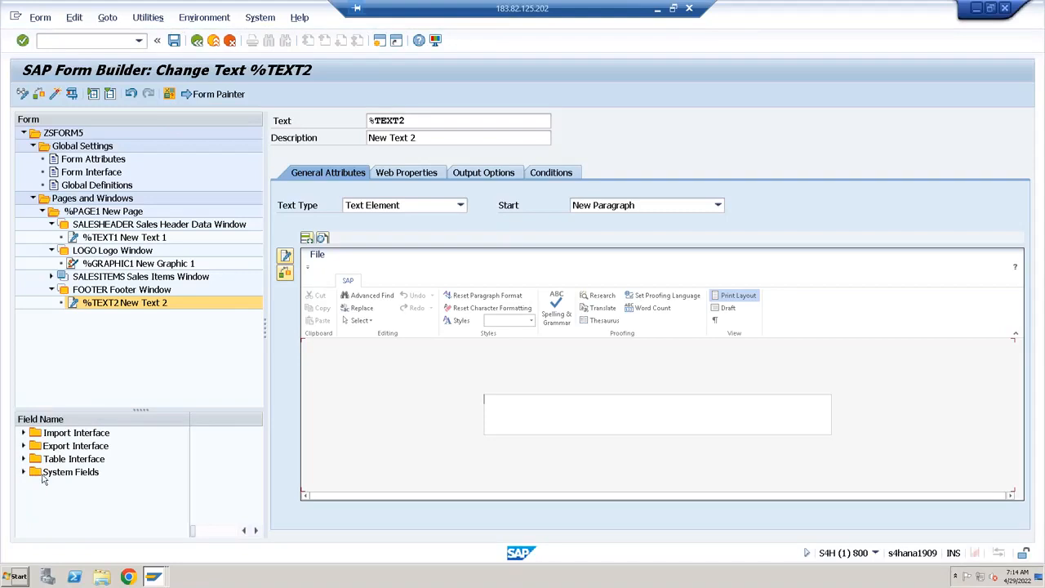
{"action": "left_click", "coordinate": [23, 472]}
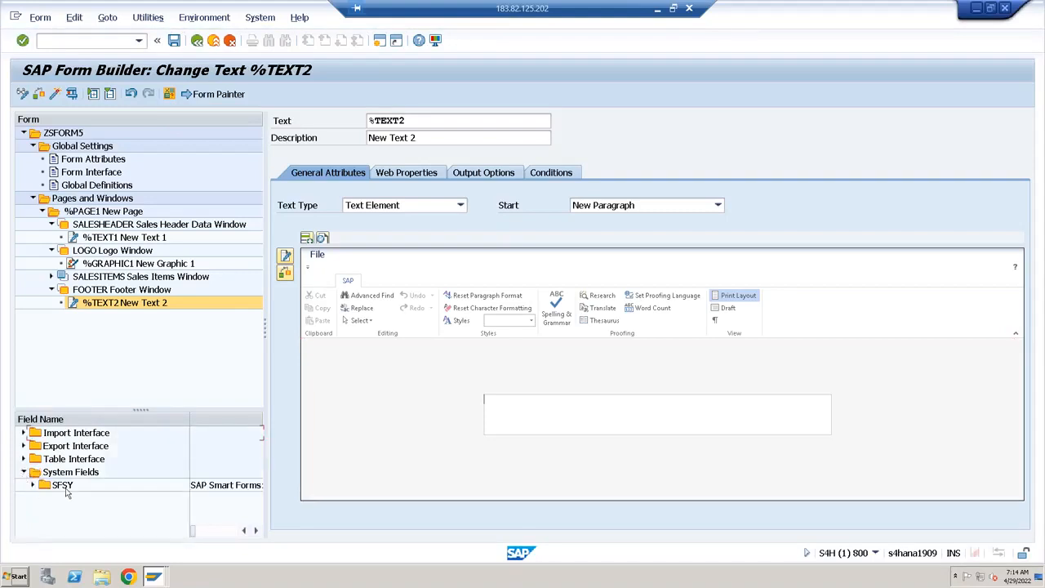
{"action": "left_click", "coordinate": [33, 485]}
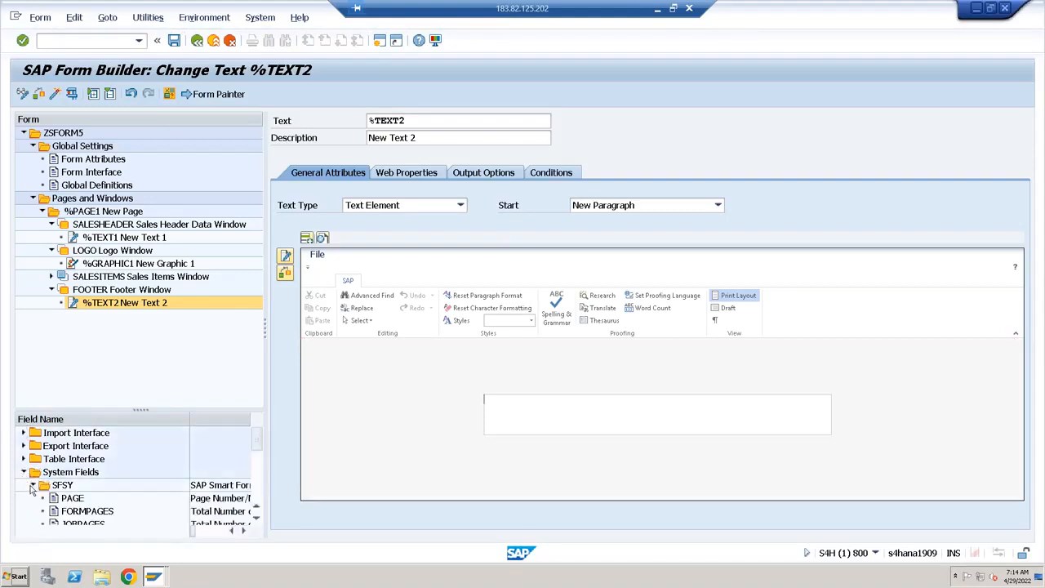
{"action": "left_click", "coordinate": [72, 499]}
{"action": "left_click", "coordinate": [169, 95]}
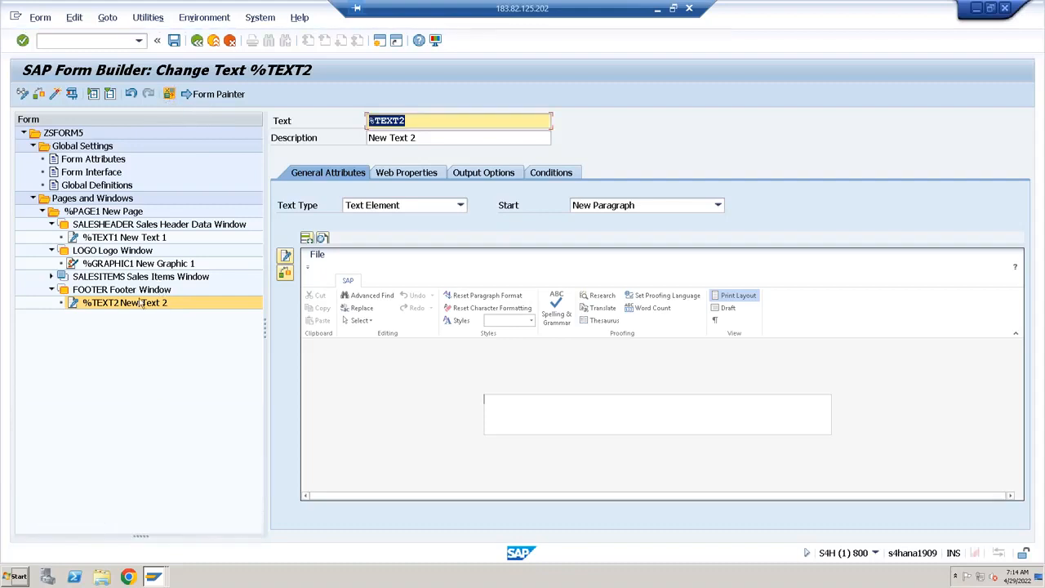
Open the footer text in the line editor and enter "Page No : &sfsy-page" on the first line.
{"action": "left_click", "coordinate": [114, 303]}
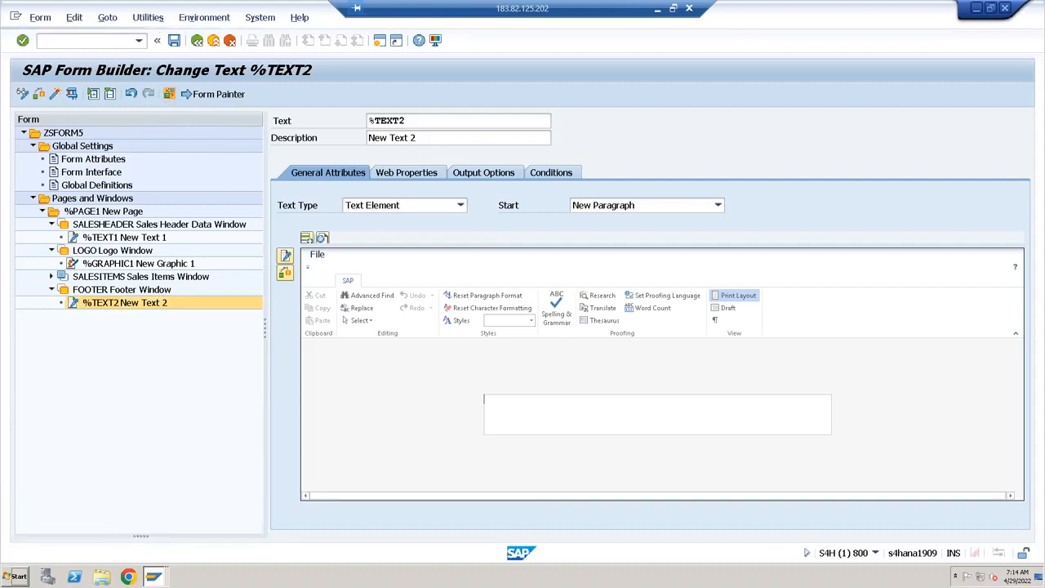
{"action": "left_click", "coordinate": [286, 256]}
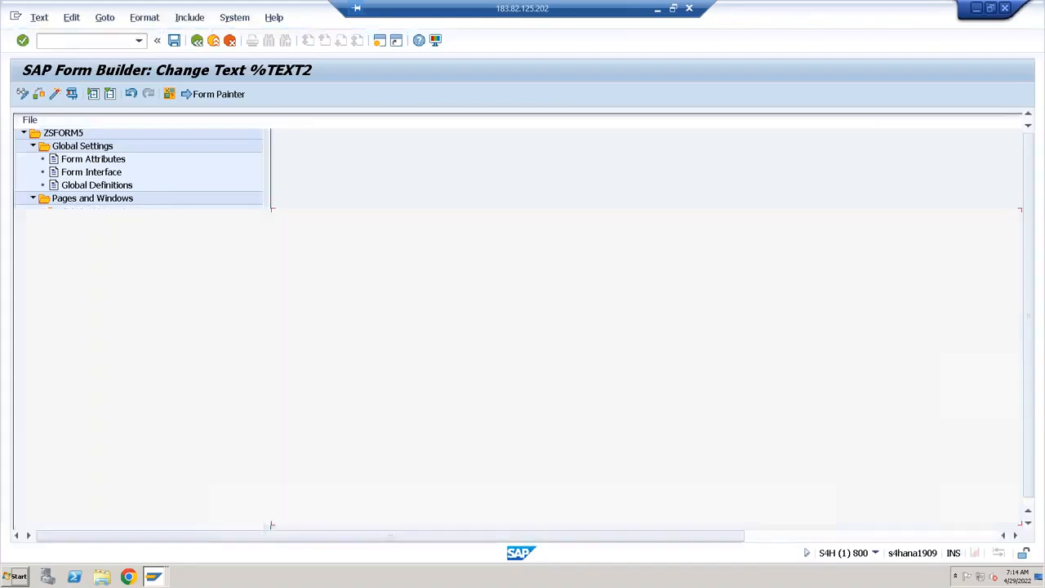
{"action": "left_click", "coordinate": [105, 18]}
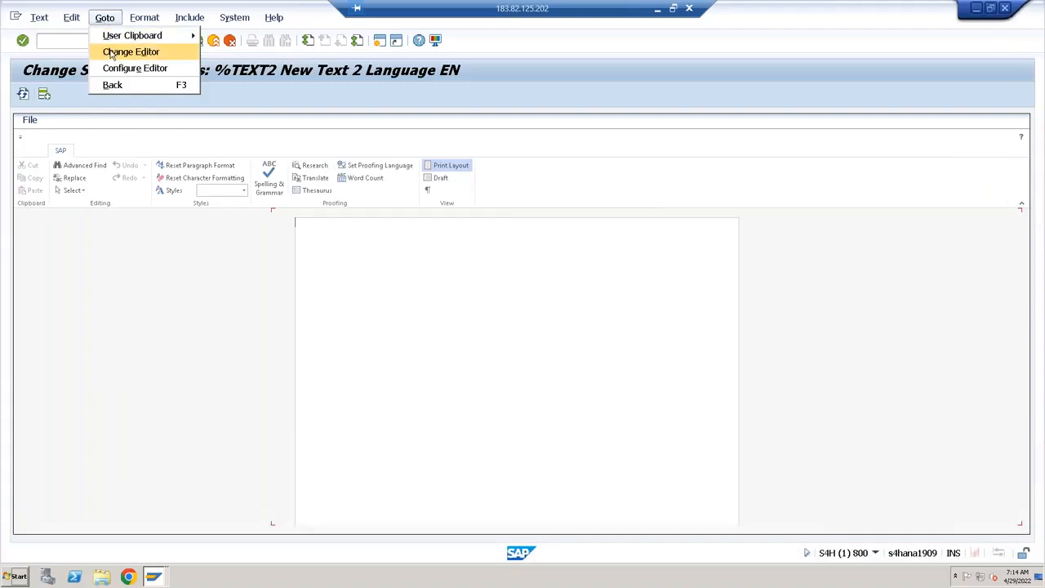
{"action": "left_click", "coordinate": [127, 52]}
{"action": "type", "text": "Page N"}
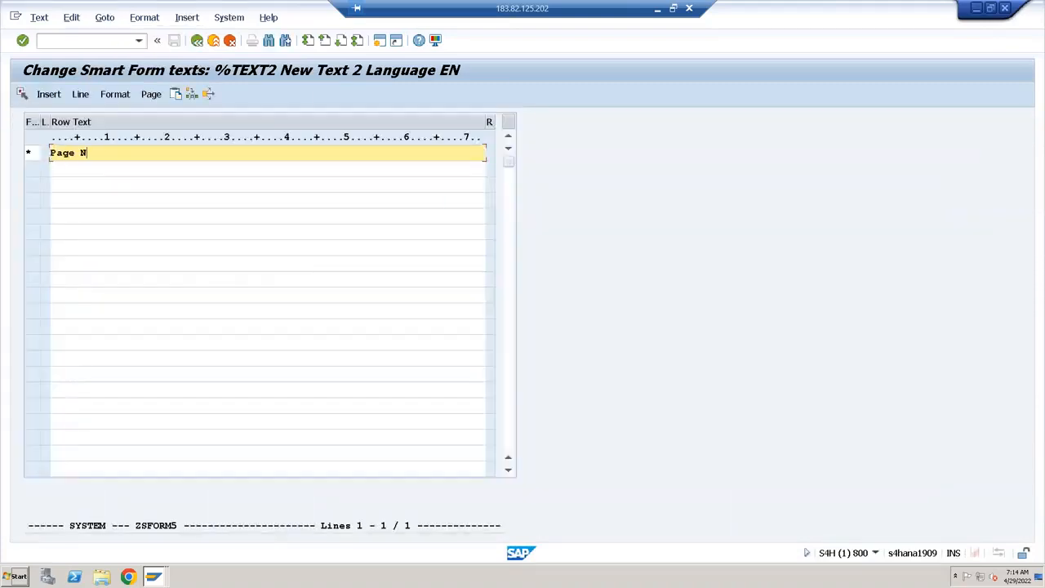
{"action": "type", "text": "o : &sfsy-page"}
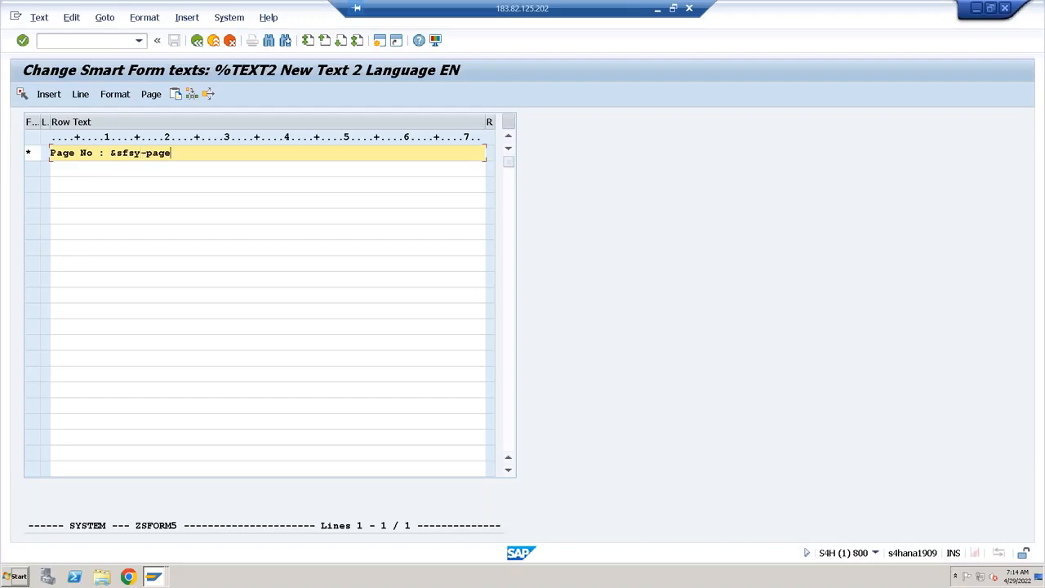
Complete the footer text as "Page No : &sfsy-page&", indent the line and return to the form builder.
{"action": "type", "text": "&"}
{"action": "key", "text": "Home"}
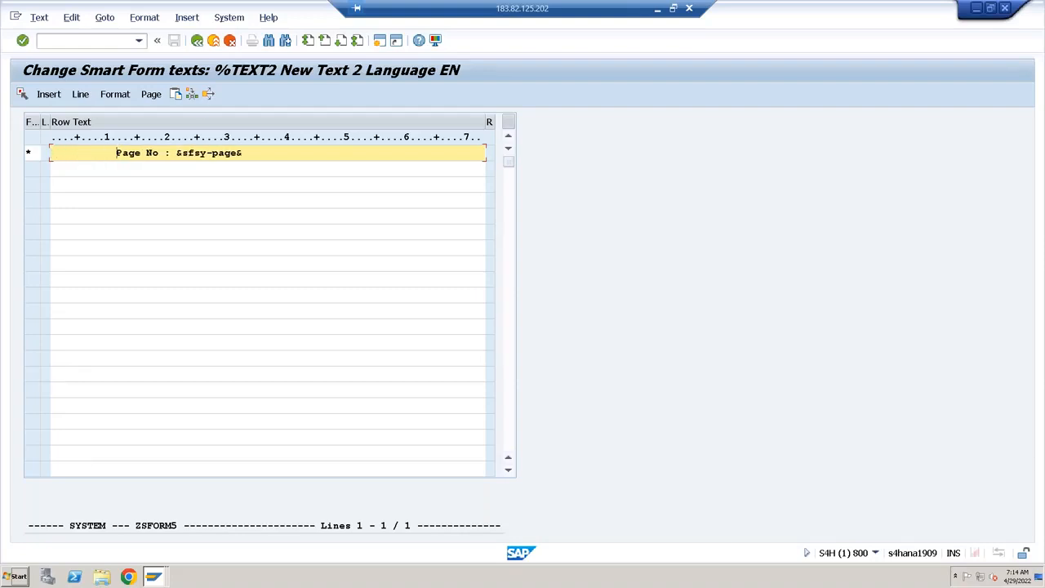
{"action": "left_click", "coordinate": [202, 45]}
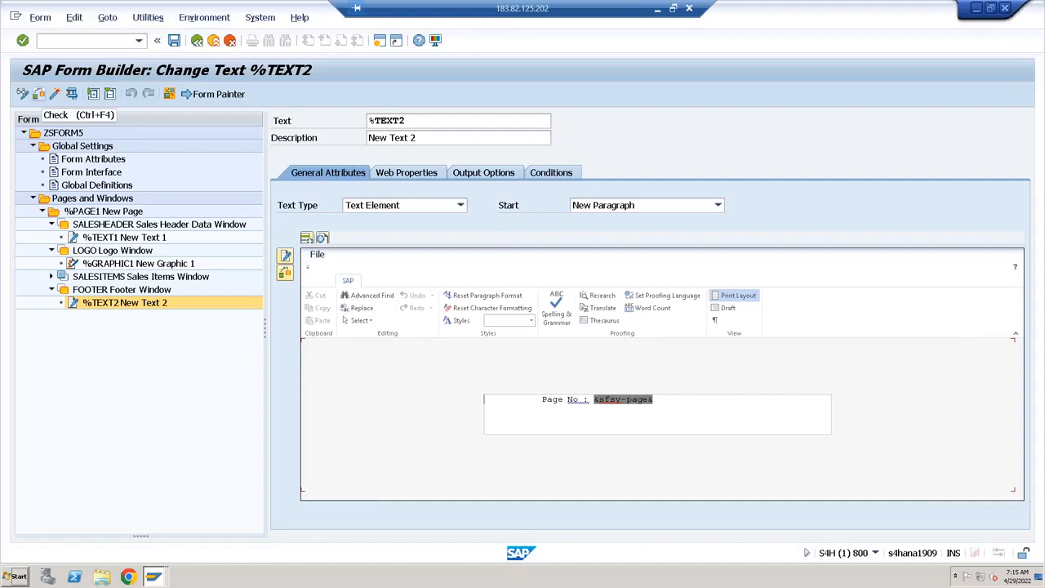
Review the form interface's import and table parameters, and check the planned form layout in the Paint sketch.
{"action": "left_click", "coordinate": [96, 175]}
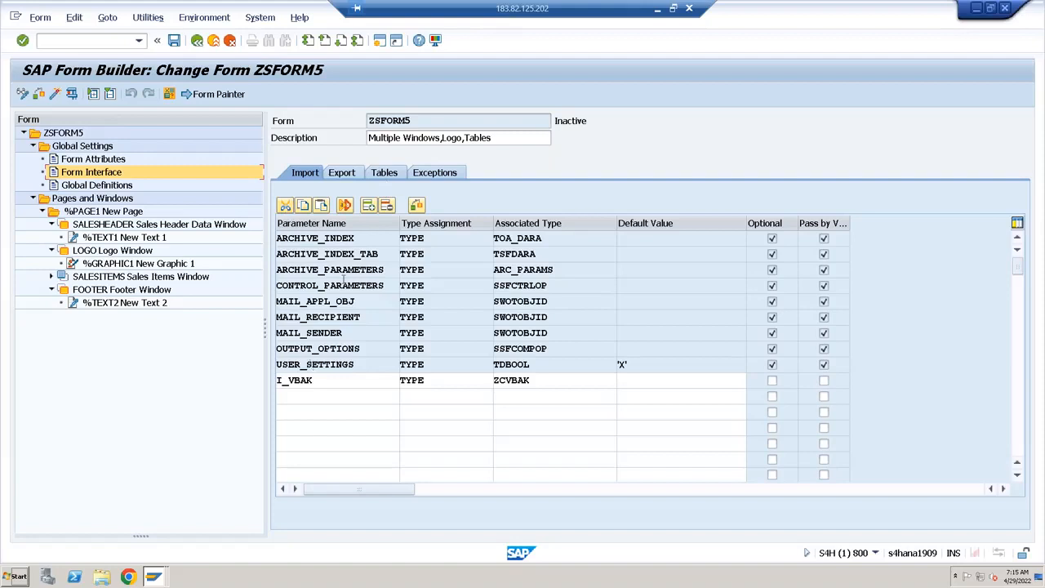
{"action": "left_click", "coordinate": [120, 278]}
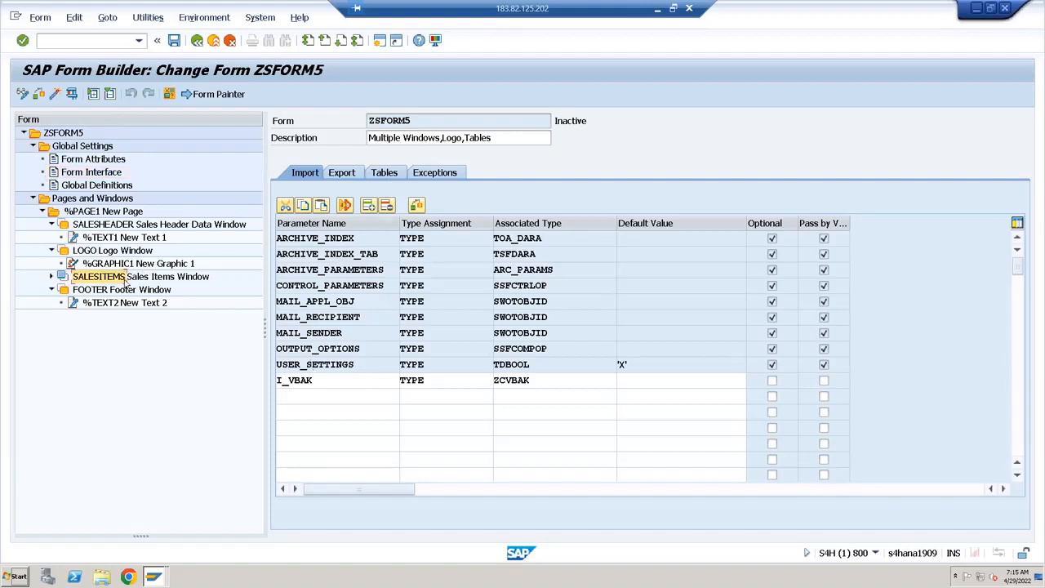
{"action": "left_click", "coordinate": [657, 10]}
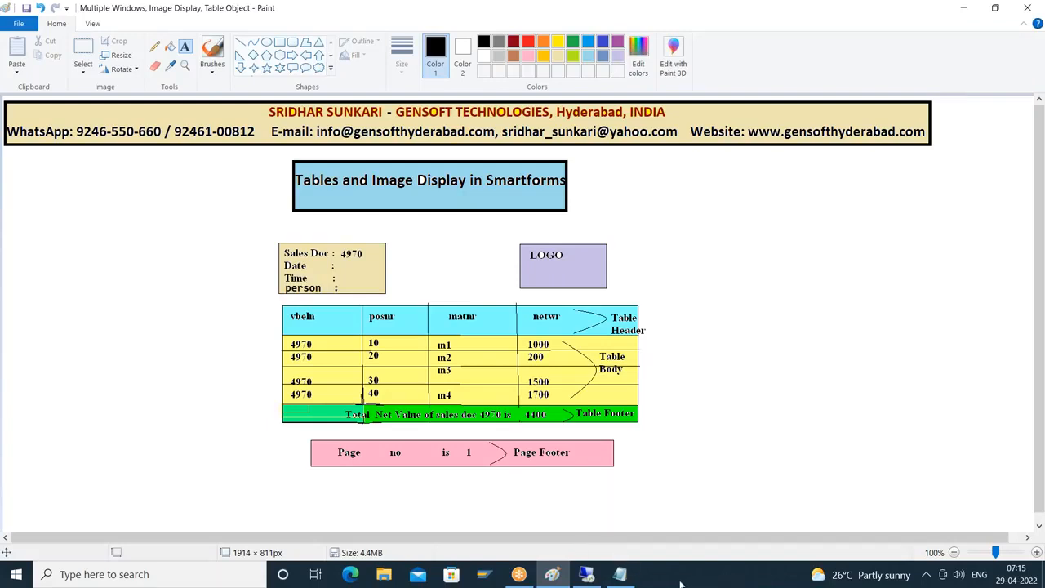
{"action": "left_click", "coordinate": [586, 574]}
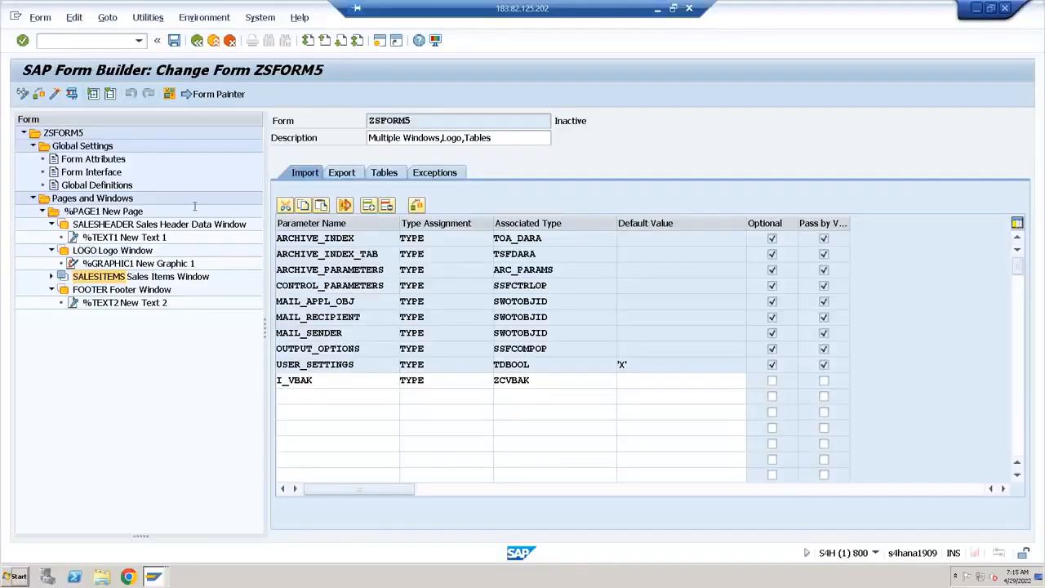
{"action": "left_click", "coordinate": [93, 172]}
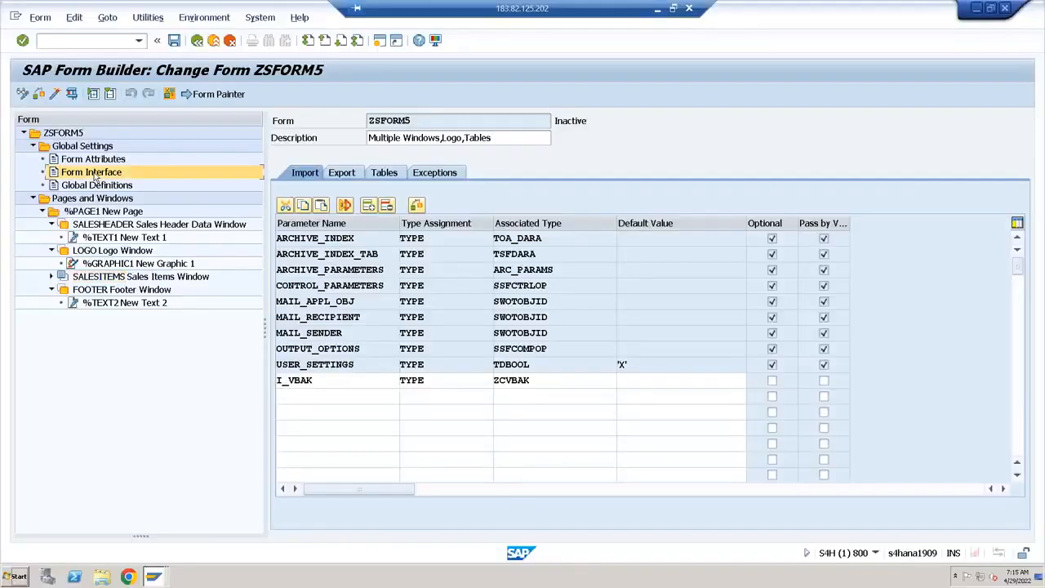
{"action": "left_click", "coordinate": [387, 174]}
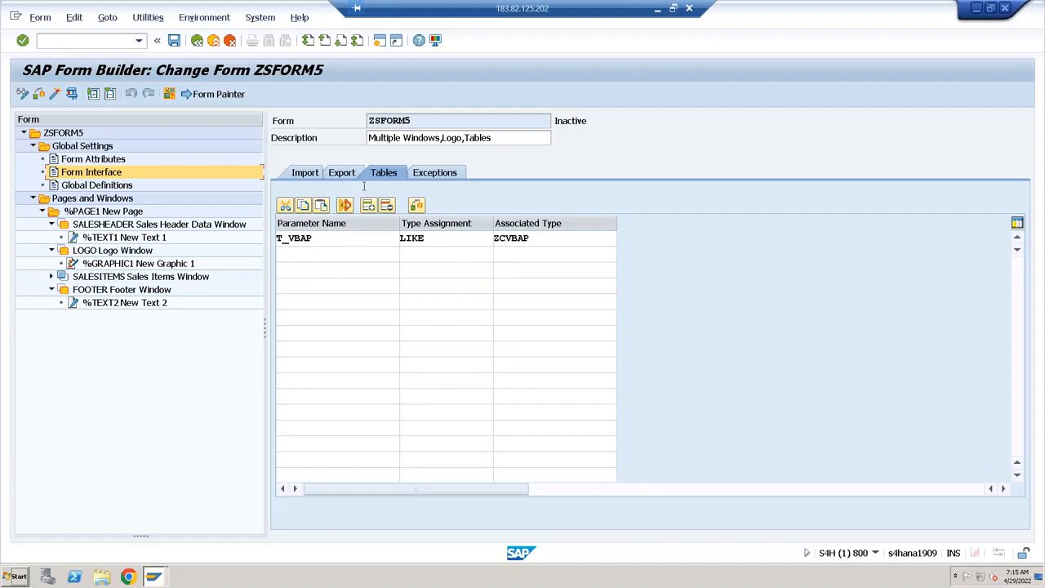
Declare the global variable WA_VBAP with typing TYPE and associated type ZCVBAP, and save the form.
{"action": "left_click", "coordinate": [119, 186]}
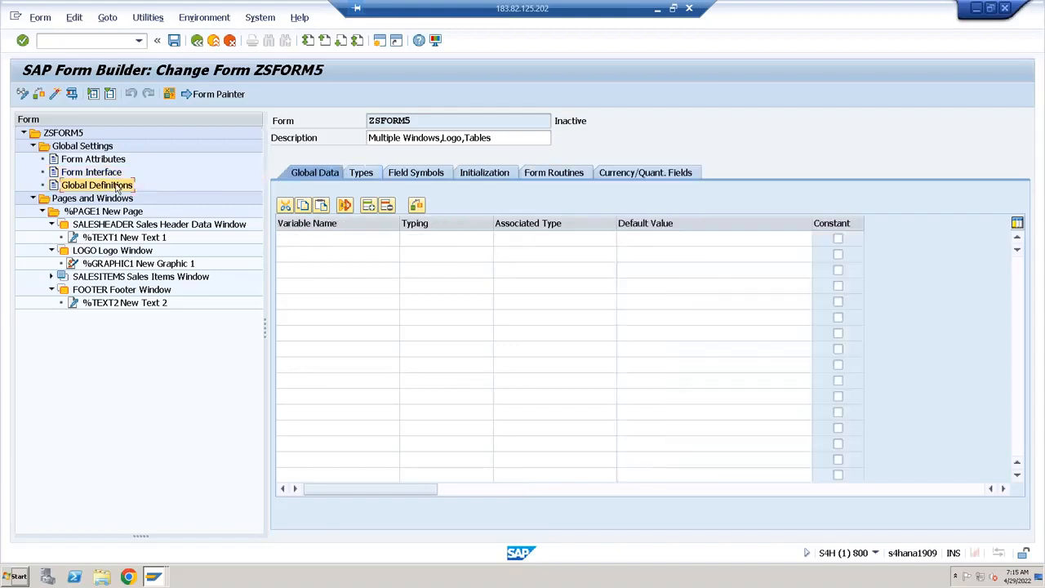
{"action": "left_click", "coordinate": [311, 240]}
{"action": "type", "text": "wa_vba"}
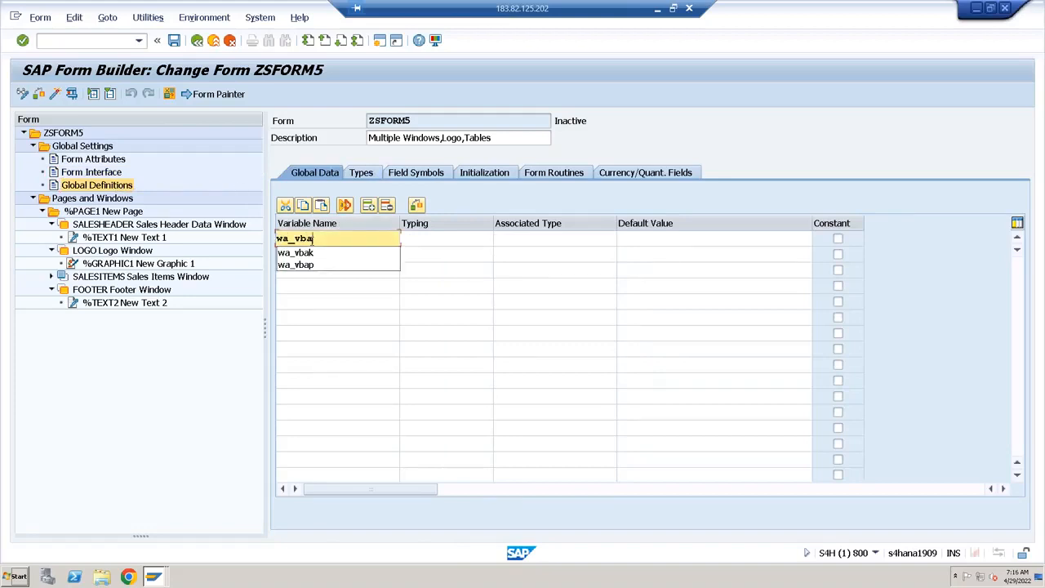
{"action": "type", "text": "p"}
{"action": "key", "text": "Tab"}
{"action": "type", "text": "type"}
{"action": "key", "text": "Tab"}
{"action": "type", "text": "zcvbap"}
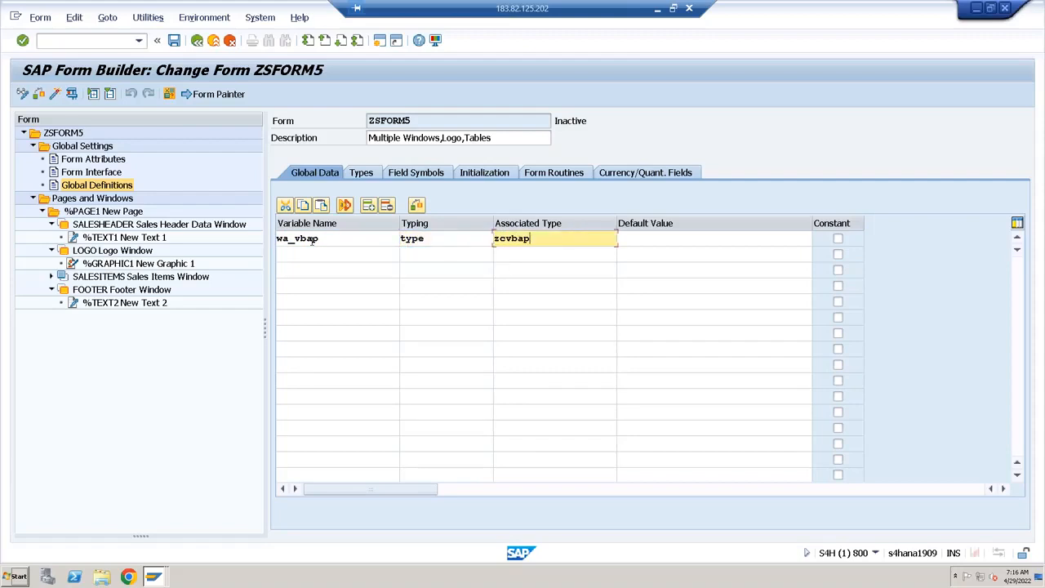
{"action": "key", "text": "Return"}
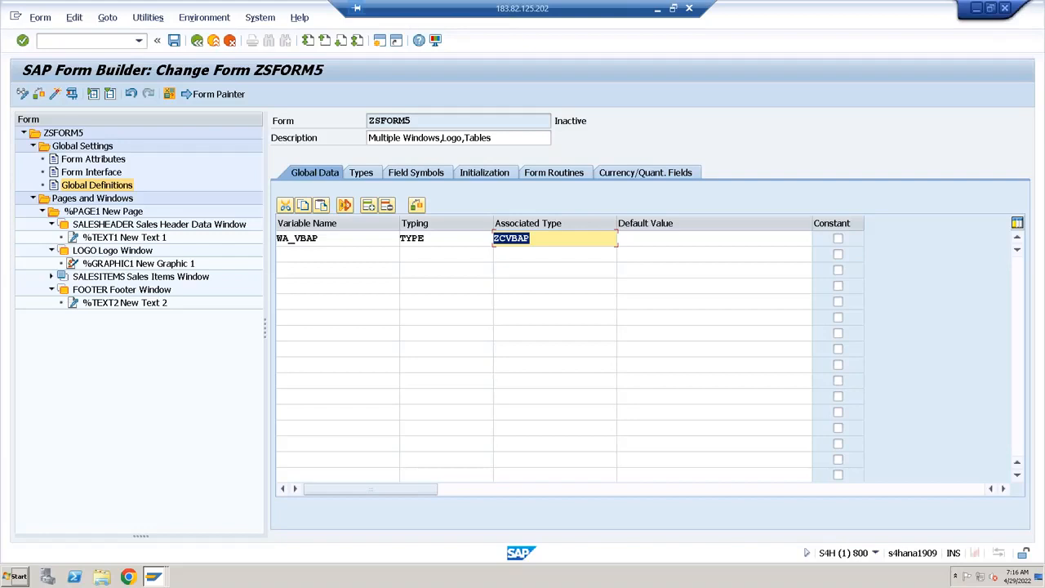
{"action": "left_click", "coordinate": [174, 43]}
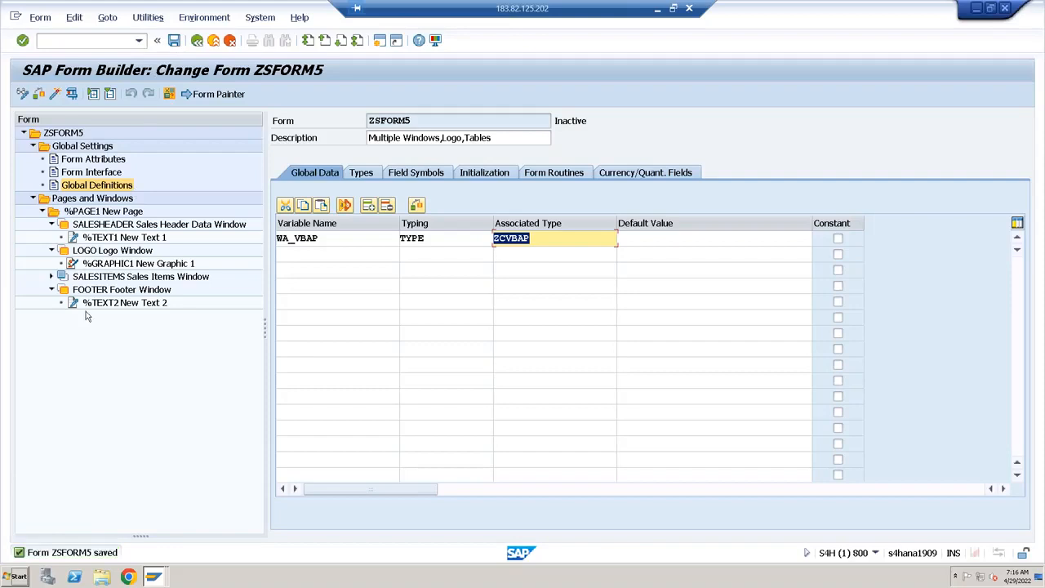
{"action": "left_click", "coordinate": [86, 278]}
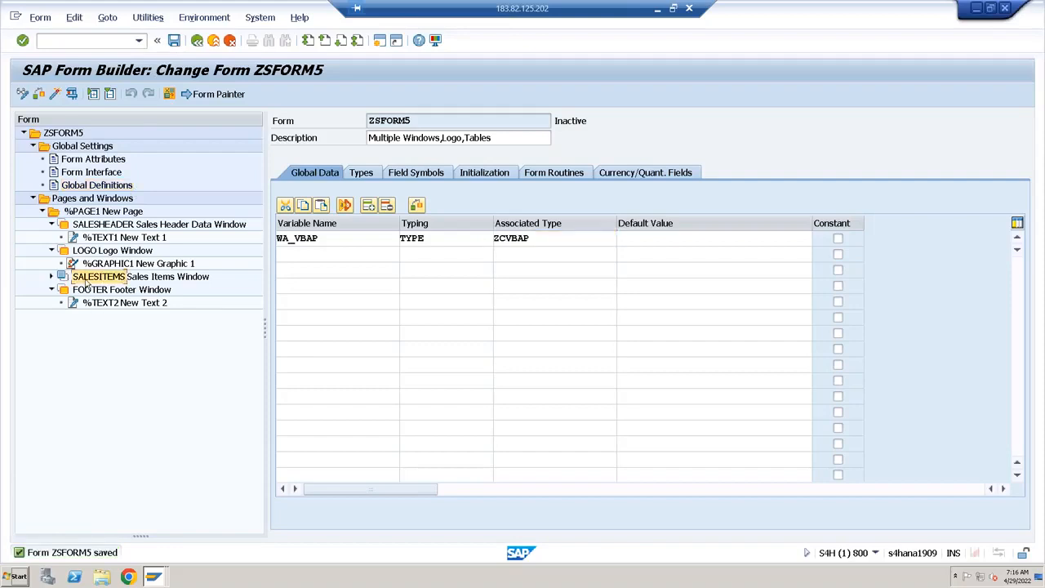
{"action": "right_click", "coordinate": [87, 280]}
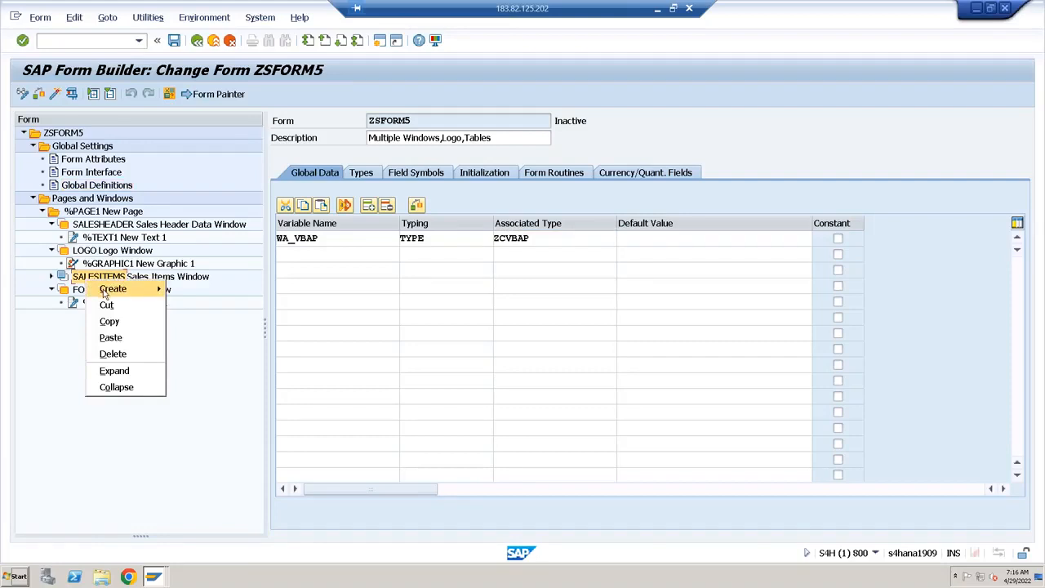
{"action": "mouse_move", "coordinate": [105, 294]}
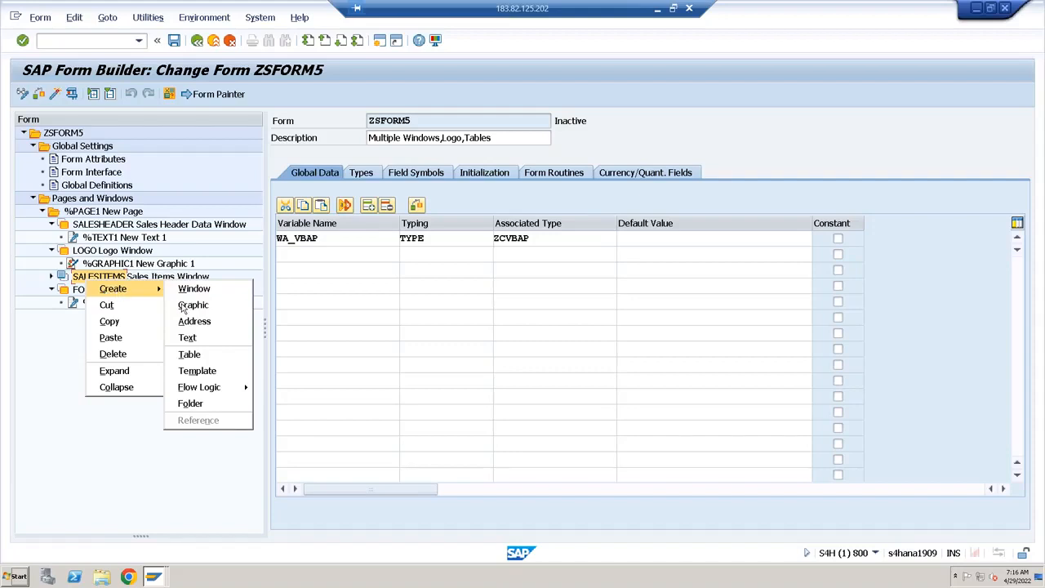
{"action": "mouse_move", "coordinate": [206, 394]}
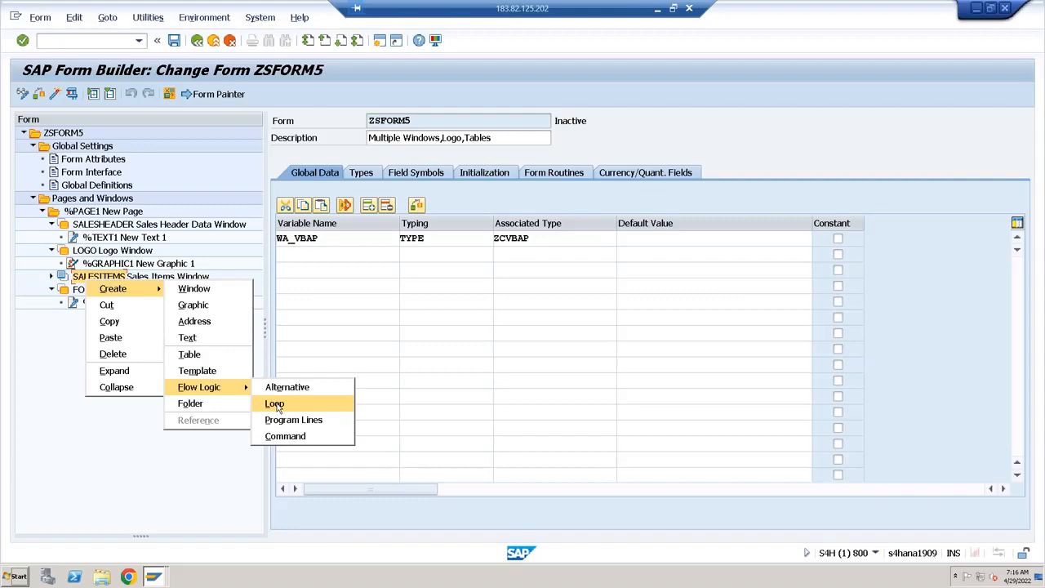
{"action": "left_click", "coordinate": [77, 420]}
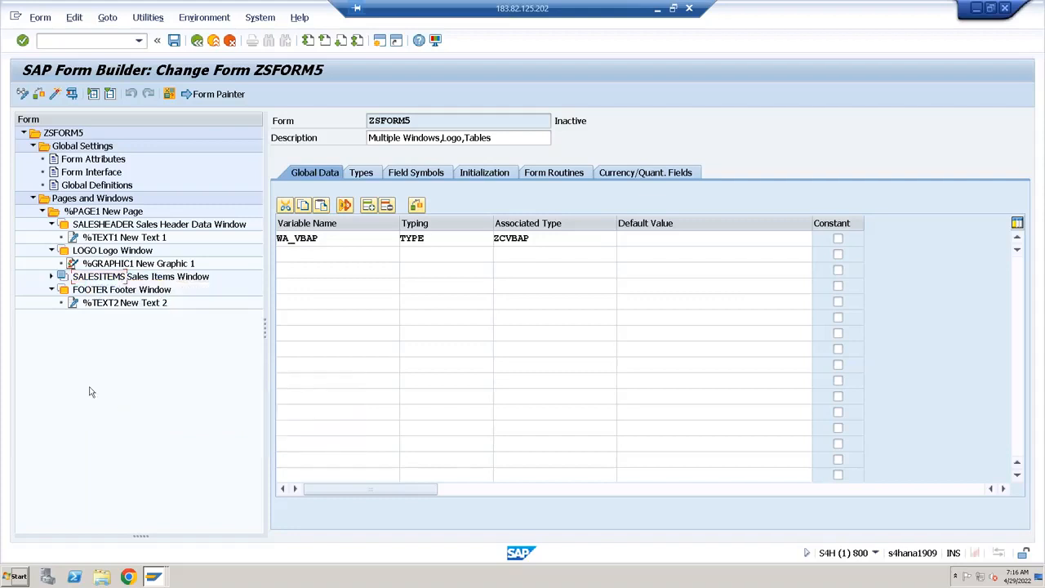
{"action": "right_click", "coordinate": [90, 279]}
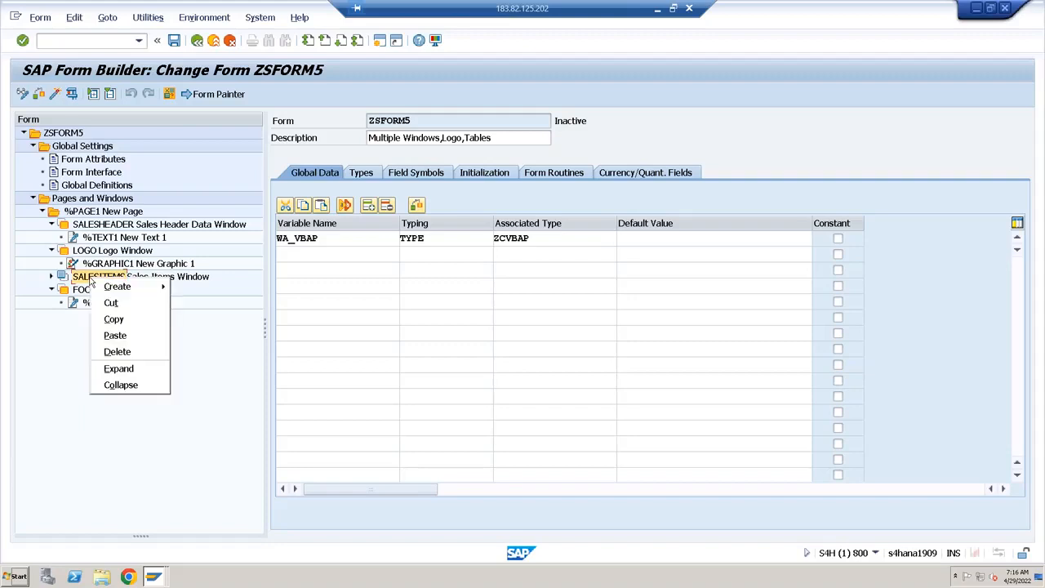
{"action": "mouse_move", "coordinate": [118, 286]}
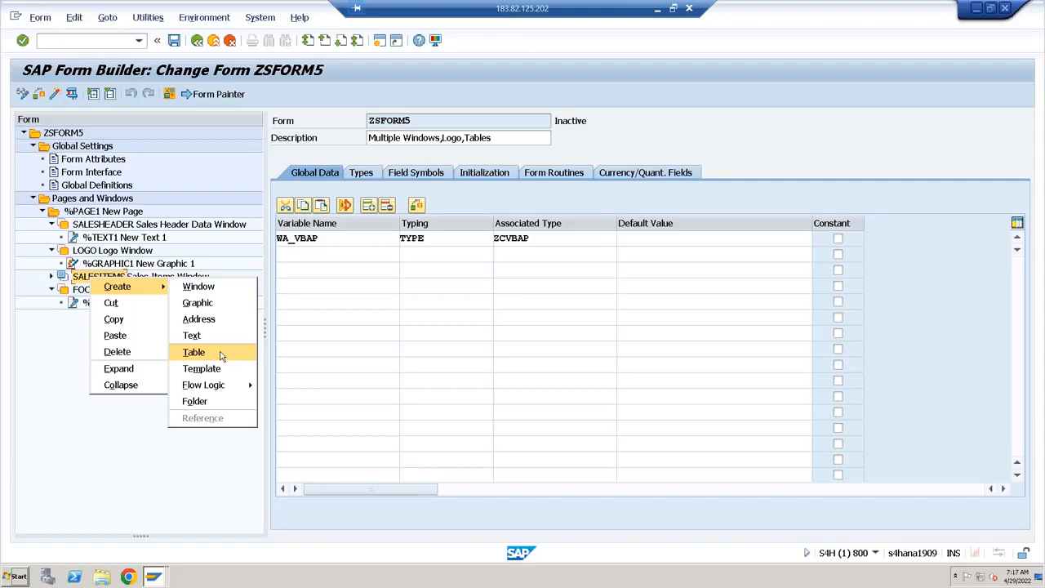
{"action": "left_click", "coordinate": [51, 341]}
Create a table node under the SALESITEMS window and select it.
{"action": "left_click", "coordinate": [94, 278]}
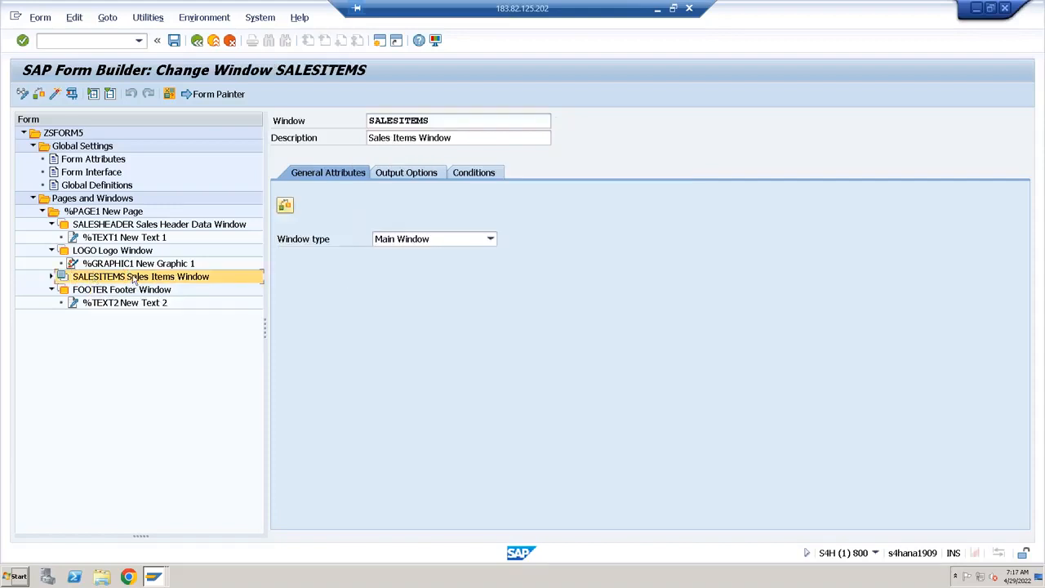
{"action": "right_click", "coordinate": [133, 279]}
{"action": "mouse_move", "coordinate": [200, 283]}
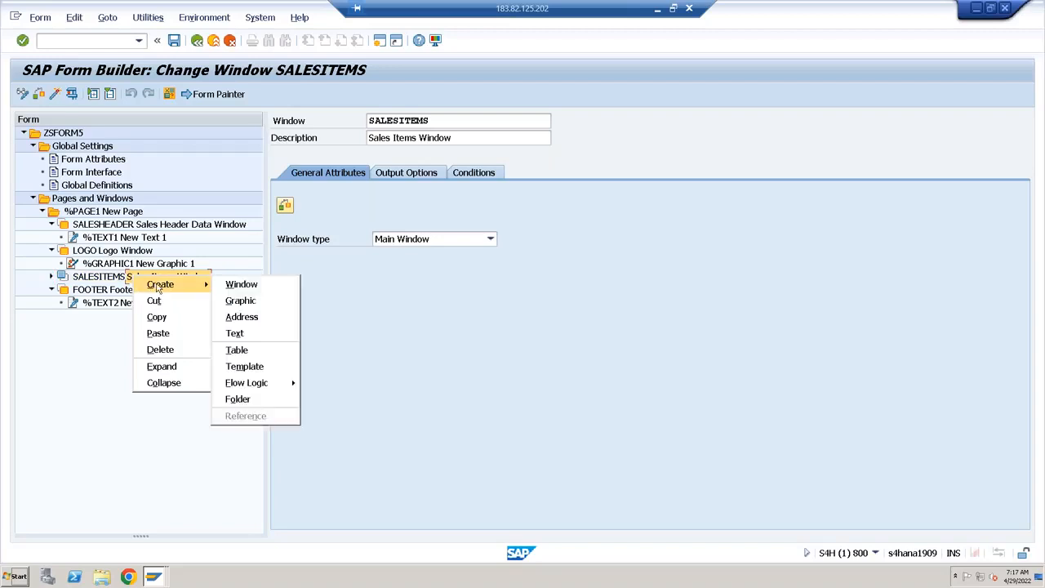
{"action": "left_click", "coordinate": [241, 351]}
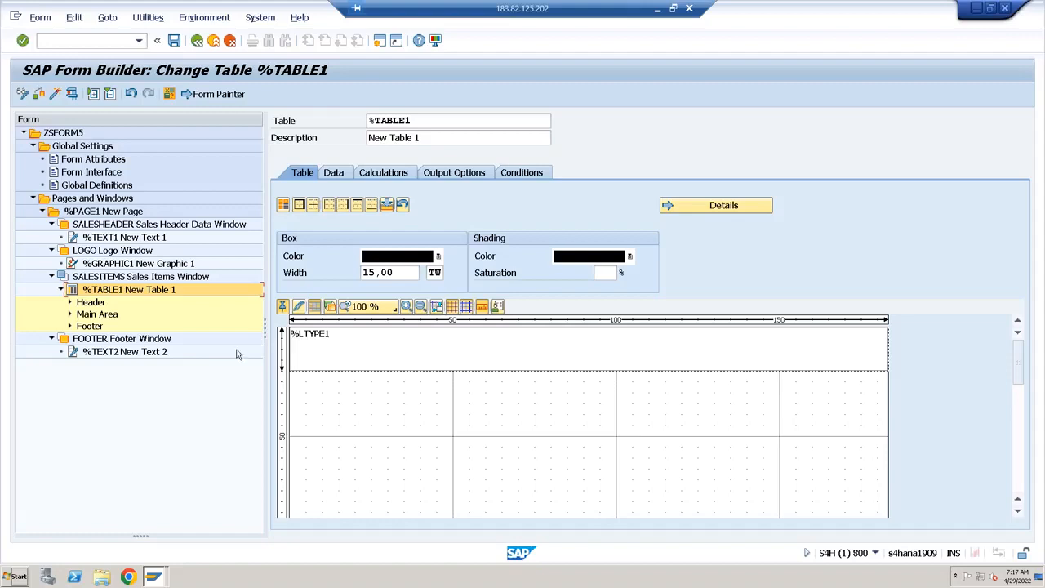
{"action": "left_click", "coordinate": [115, 293]}
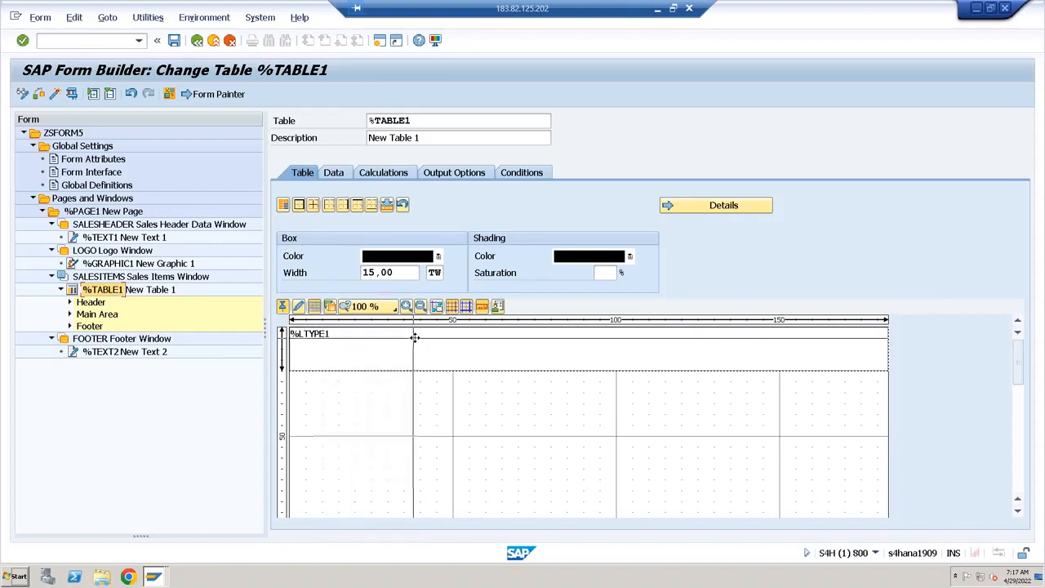
Switch to the Paint sketch to examine the planned table columns, and return to the SAP table layout.
{"action": "left_click", "coordinate": [658, 8]}
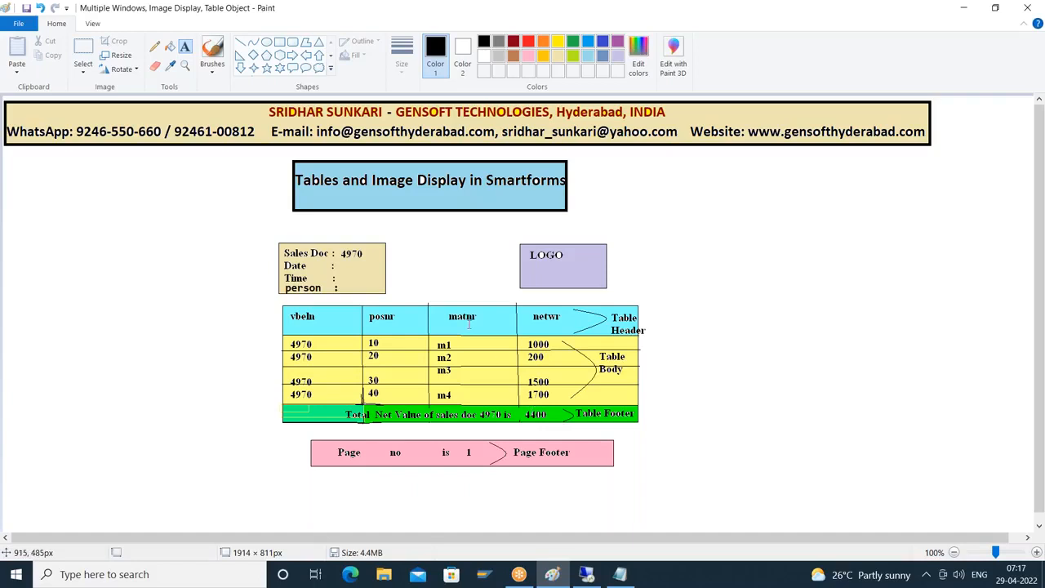
{"action": "left_click", "coordinate": [587, 574]}
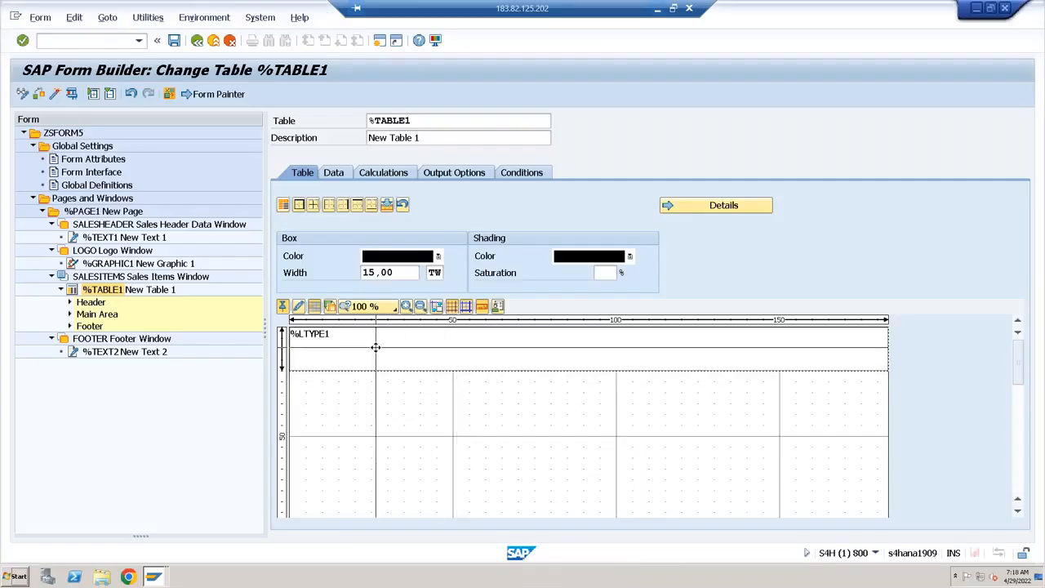
{"action": "left_click_drag", "start_coordinate": [375, 347], "coordinate": [312, 334]}
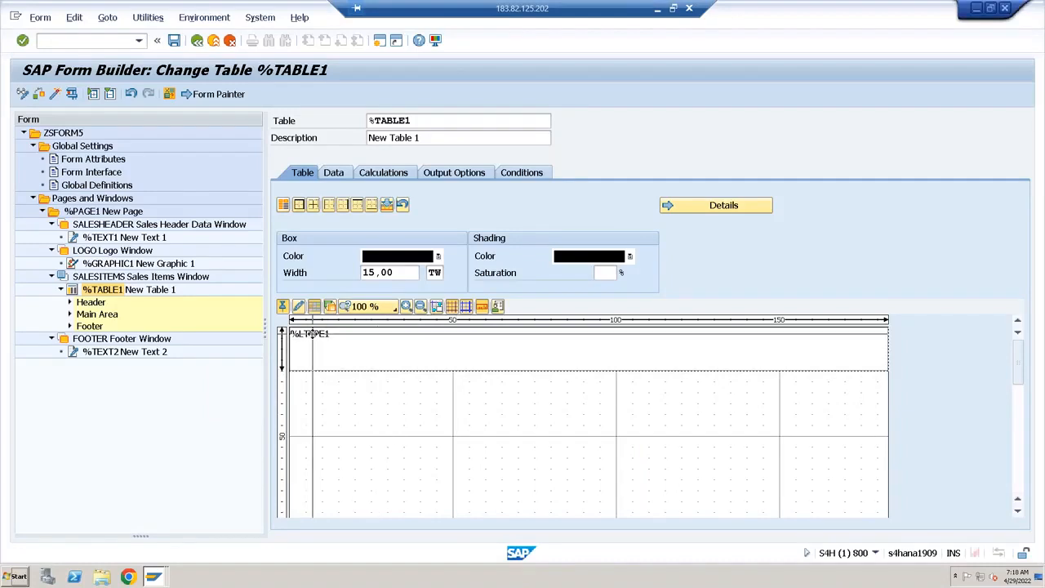
Rename the table's line type %LTYPE1 as LineType1.
{"action": "left_click", "coordinate": [113, 294]}
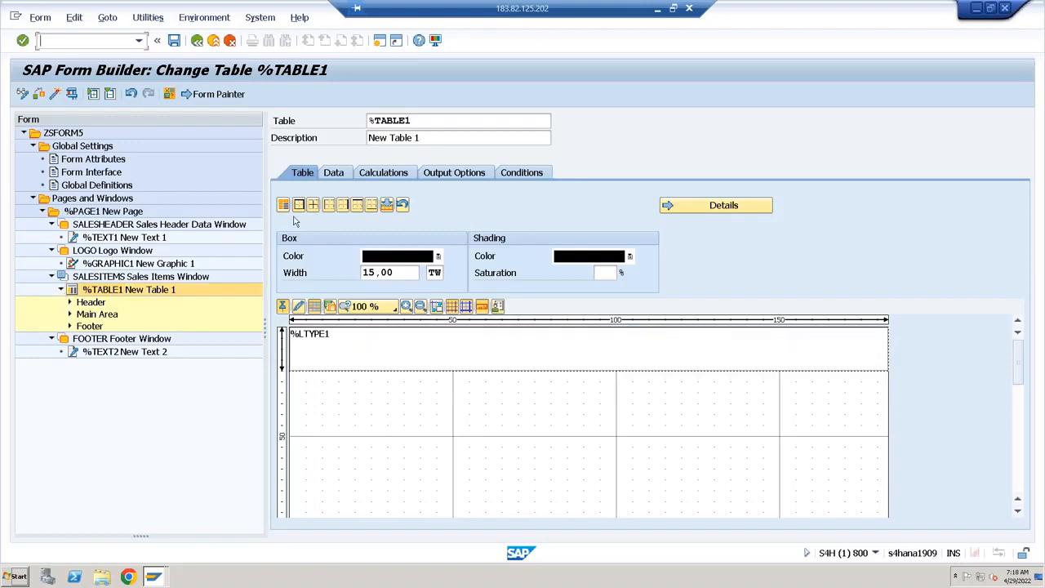
{"action": "right_click", "coordinate": [325, 334]}
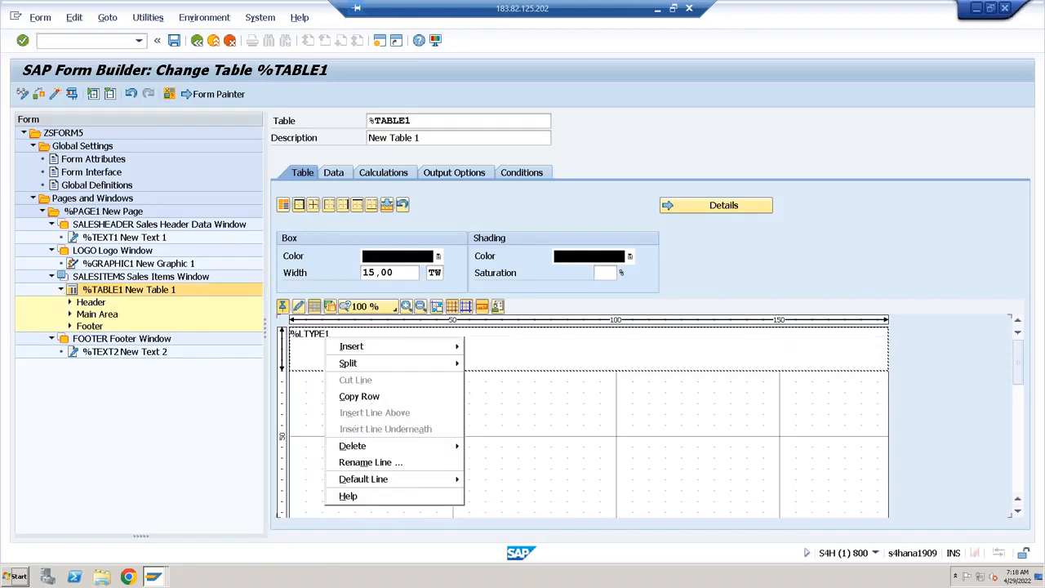
{"action": "left_click", "coordinate": [355, 462]}
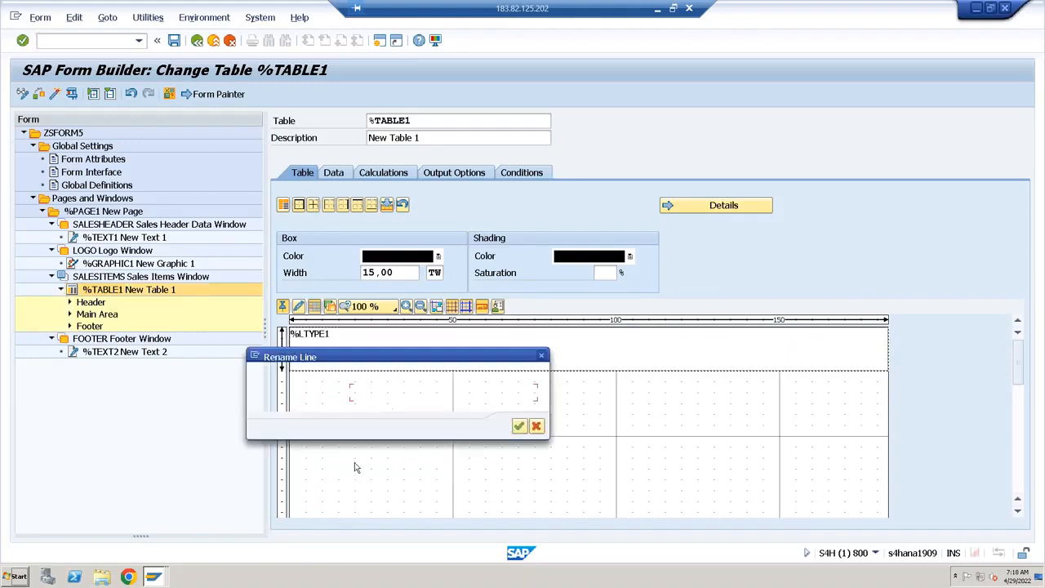
{"action": "type", "text": "Li"}
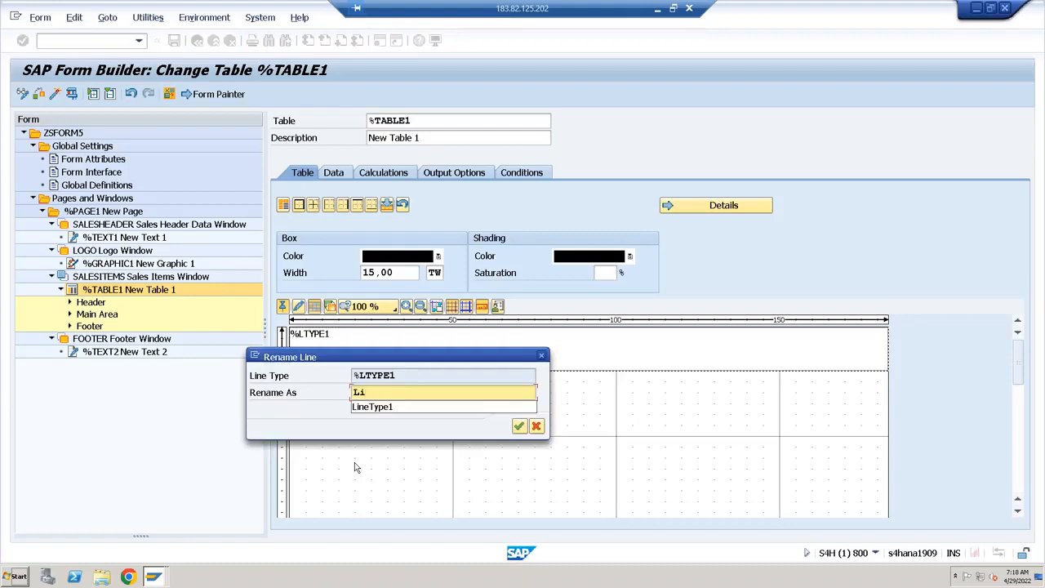
{"action": "type", "text": "neType1"}
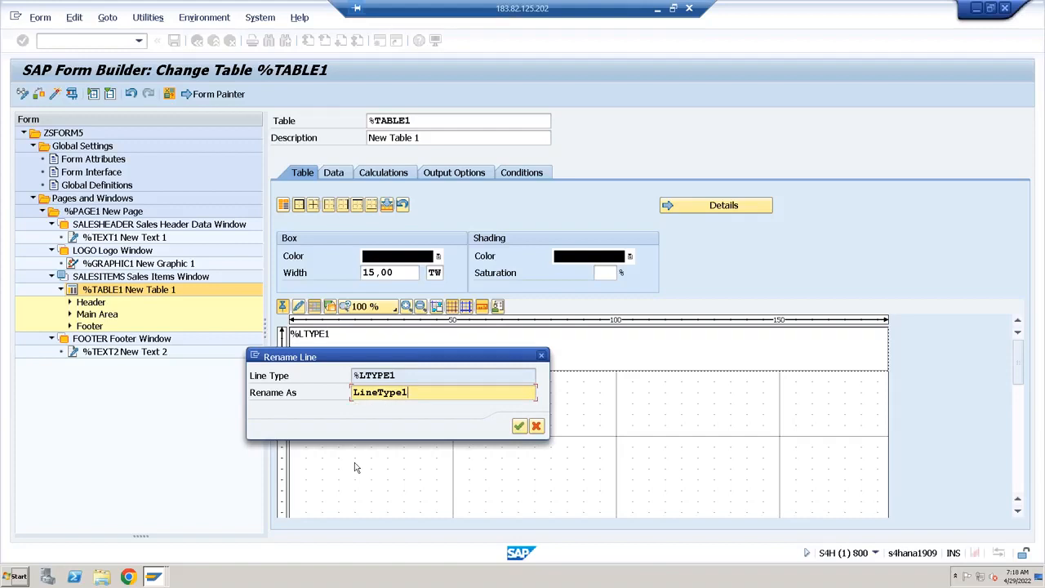
{"action": "key", "text": "Return"}
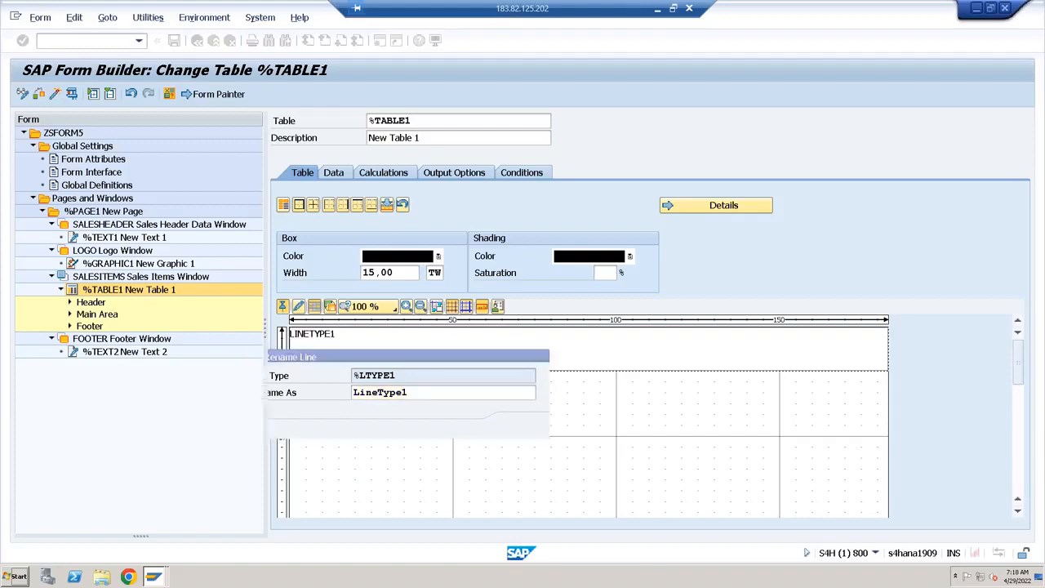
{"action": "left_click_drag", "start_coordinate": [474, 354], "coordinate": [502, 337]}
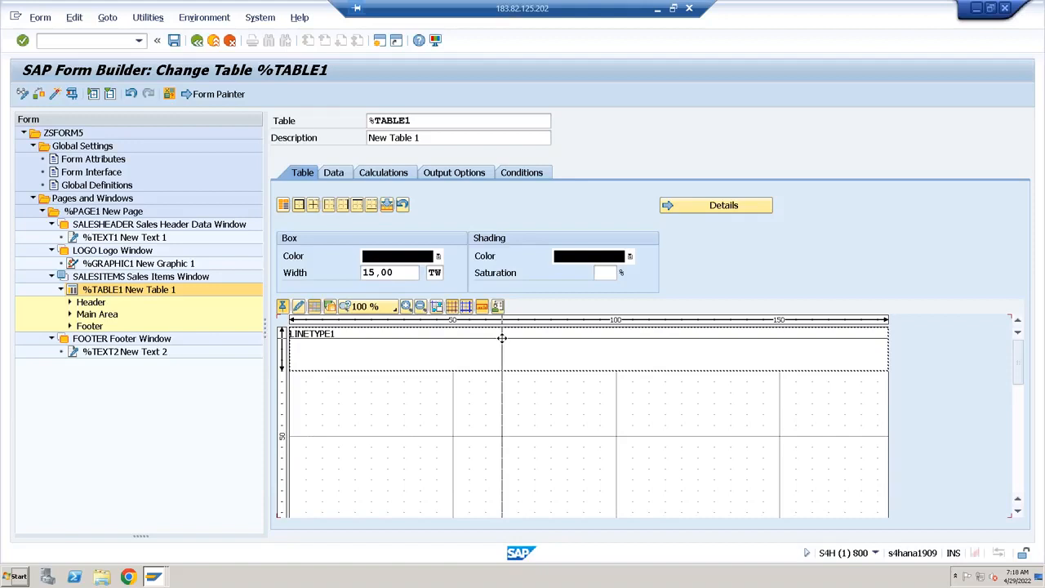
{"action": "left_click_drag", "start_coordinate": [502, 337], "coordinate": [503, 337]}
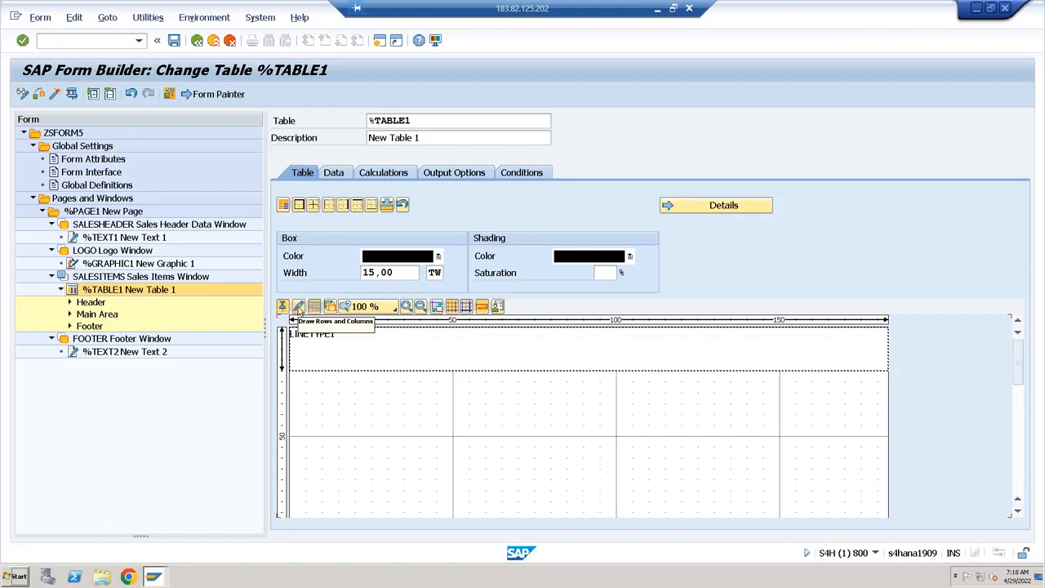
Draw three column dividers in LINETYPE1, making four columns about 3.12, 3.21, 4.24 and 7.76 cm wide, and open the table's width details.
{"action": "left_click", "coordinate": [299, 307]}
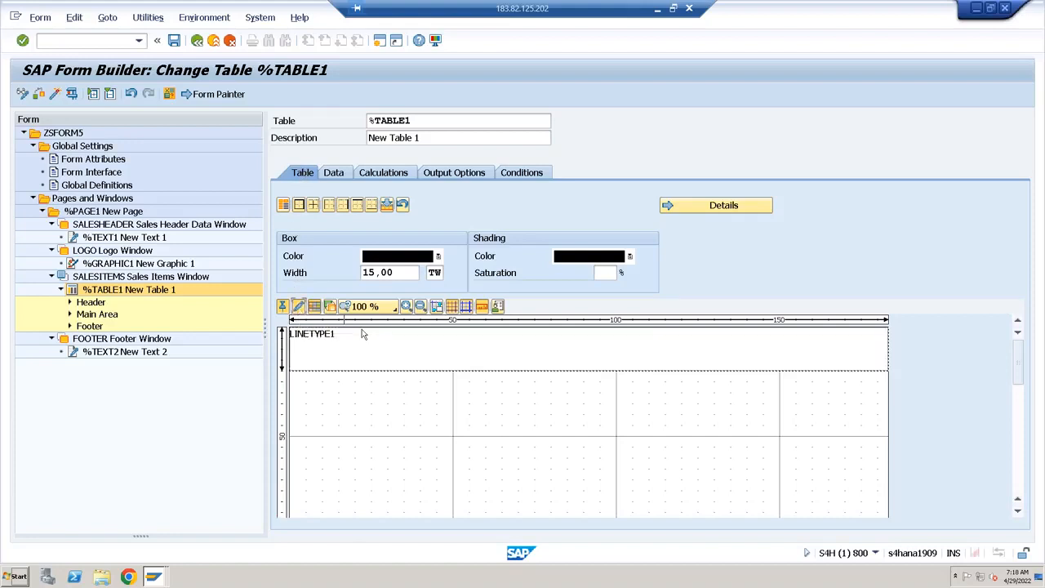
{"action": "left_click", "coordinate": [391, 350]}
{"action": "left_click_drag", "start_coordinate": [394, 355], "coordinate": [395, 360]}
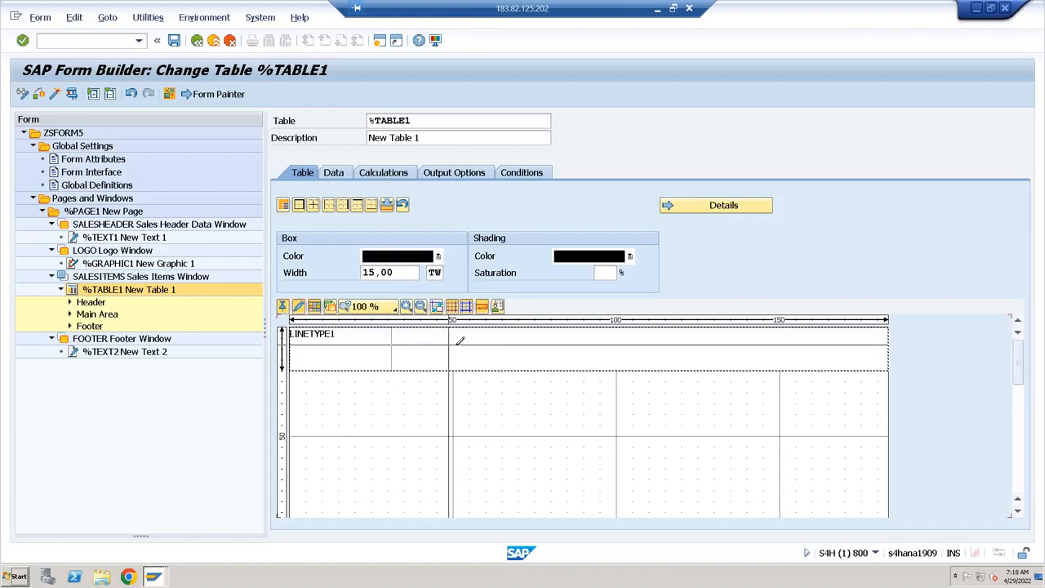
{"action": "left_click", "coordinate": [497, 357]}
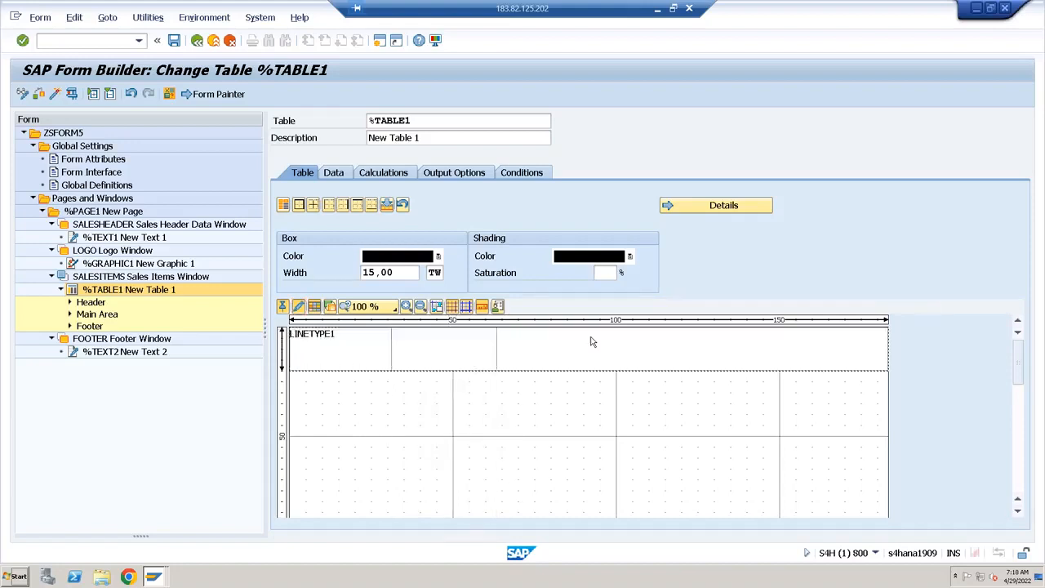
{"action": "left_click", "coordinate": [638, 358]}
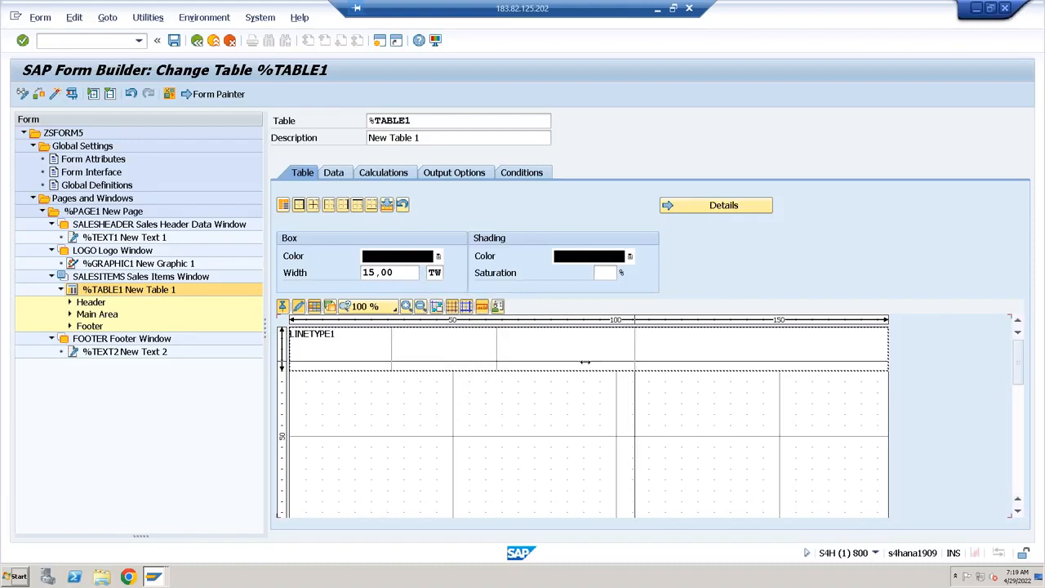
{"action": "left_click", "coordinate": [690, 206]}
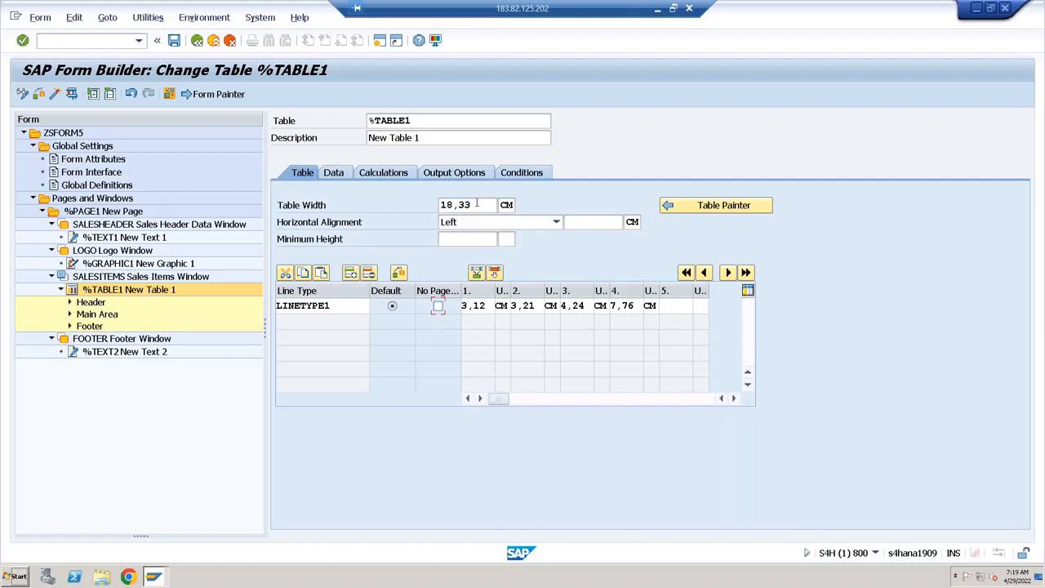
Set the width of the SALESITEMS window to 18 cm in its output options.
{"action": "left_click", "coordinate": [121, 279]}
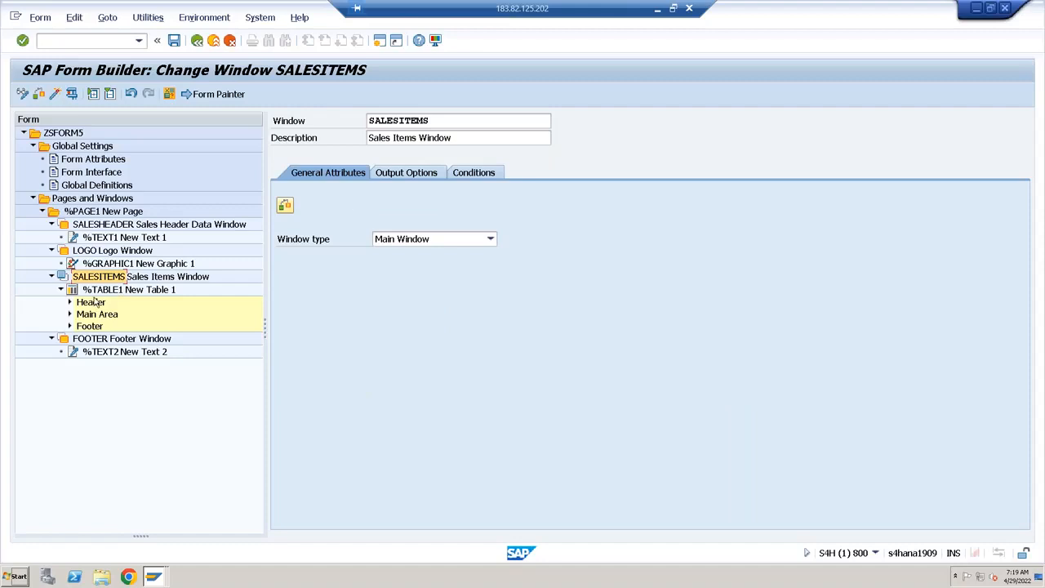
{"action": "left_click", "coordinate": [404, 176]}
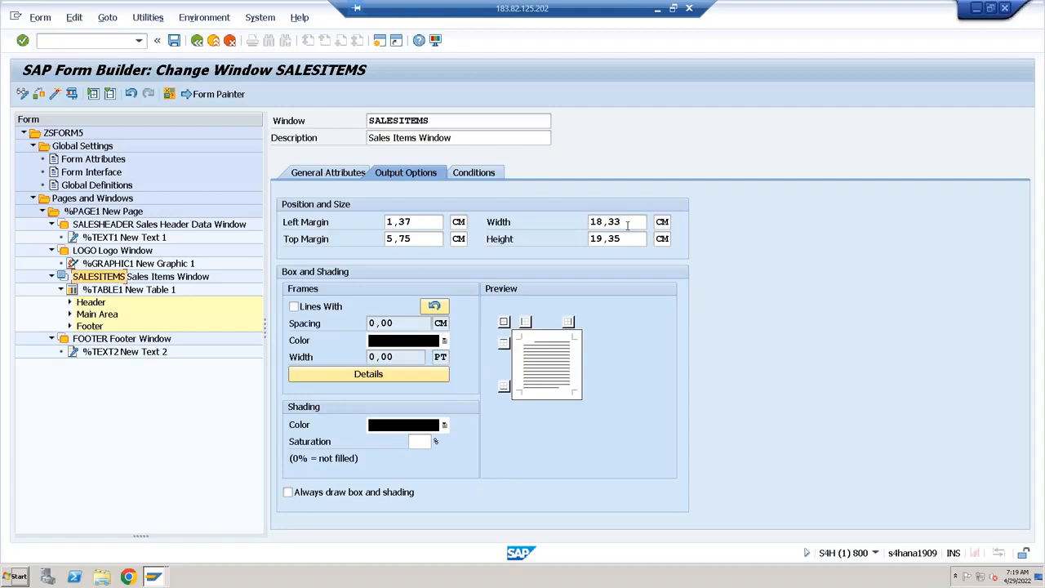
{"action": "left_click", "coordinate": [627, 225]}
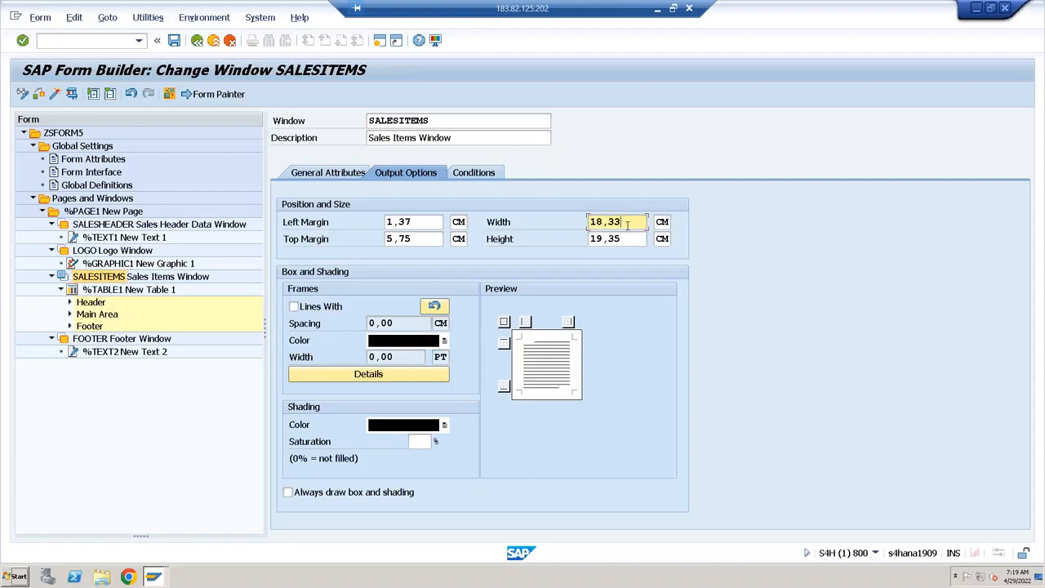
{"action": "key", "text": "BackSpace"}
{"action": "key", "text": "BackSpace"}
{"action": "key", "text": "BackSpace"}
{"action": "key", "text": "Return"}
Set the table width of %TABLE1 to 18 cm.
{"action": "left_click", "coordinate": [105, 292]}
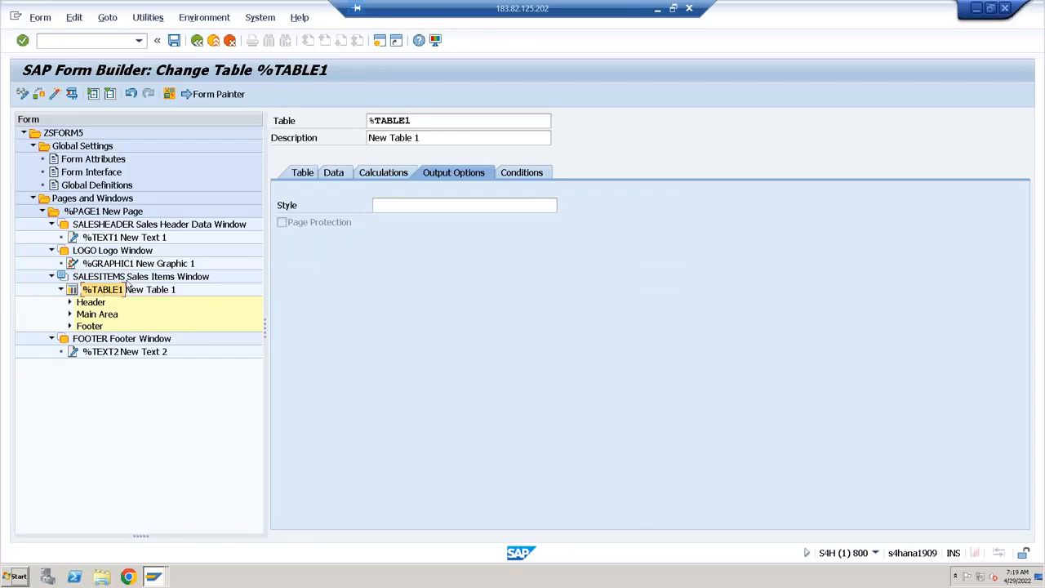
{"action": "left_click", "coordinate": [303, 175]}
{"action": "left_click", "coordinate": [303, 176]}
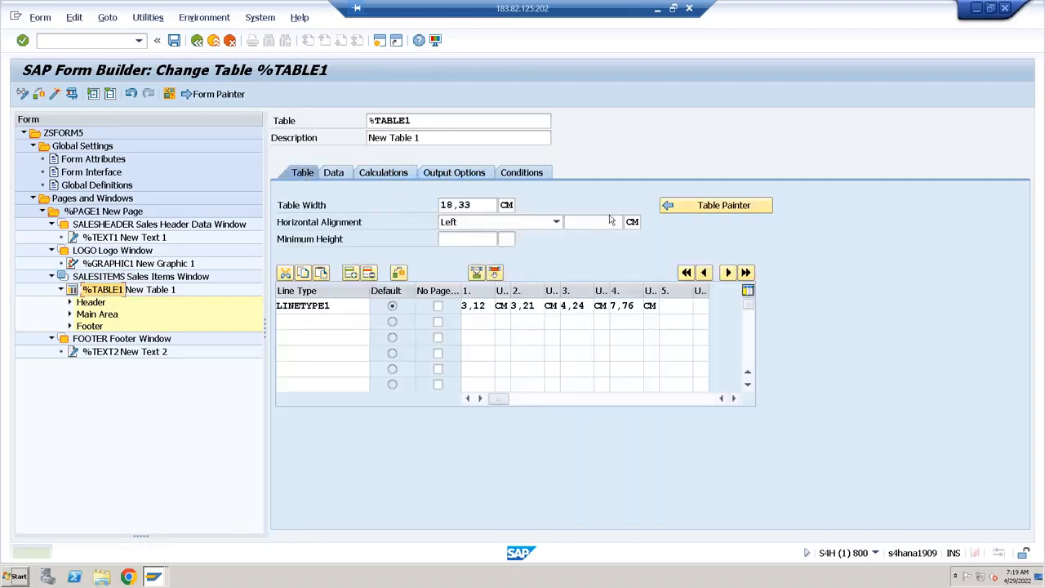
{"action": "left_click", "coordinate": [478, 208]}
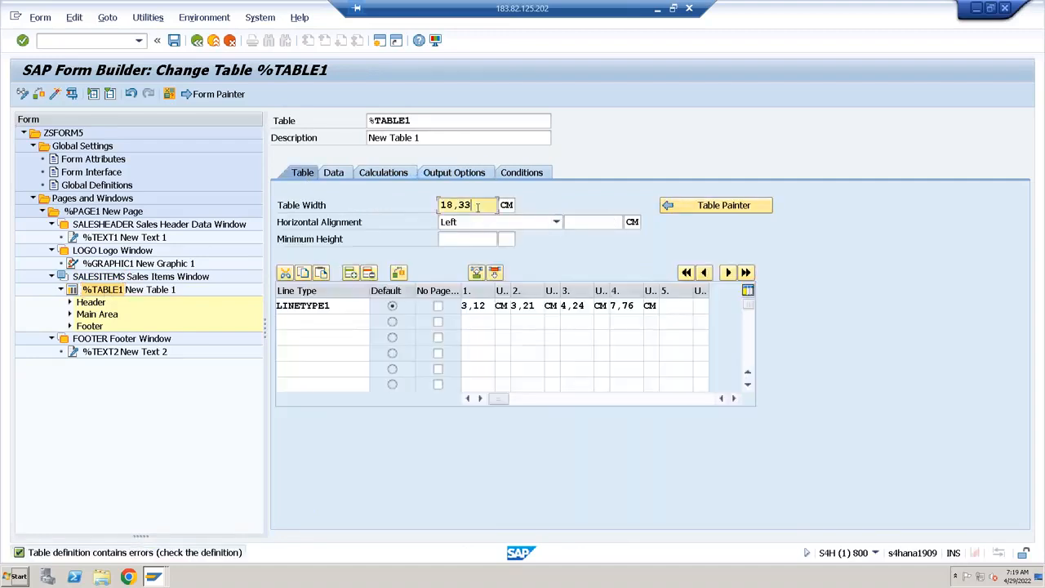
{"action": "key", "text": "BackSpace"}
{"action": "key", "text": "BackSpace"}
{"action": "key", "text": "BackSpace"}
{"action": "key", "text": "Return"}
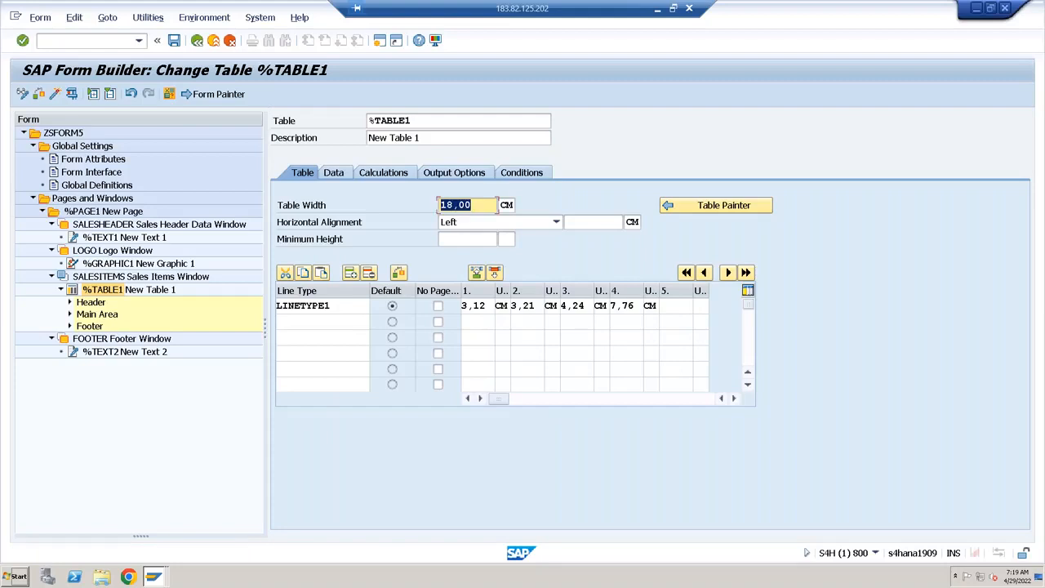
Try to enter 4.5 with a decimal point as the width of each of LINETYPE1's four columns.
{"action": "left_click", "coordinate": [488, 306]}
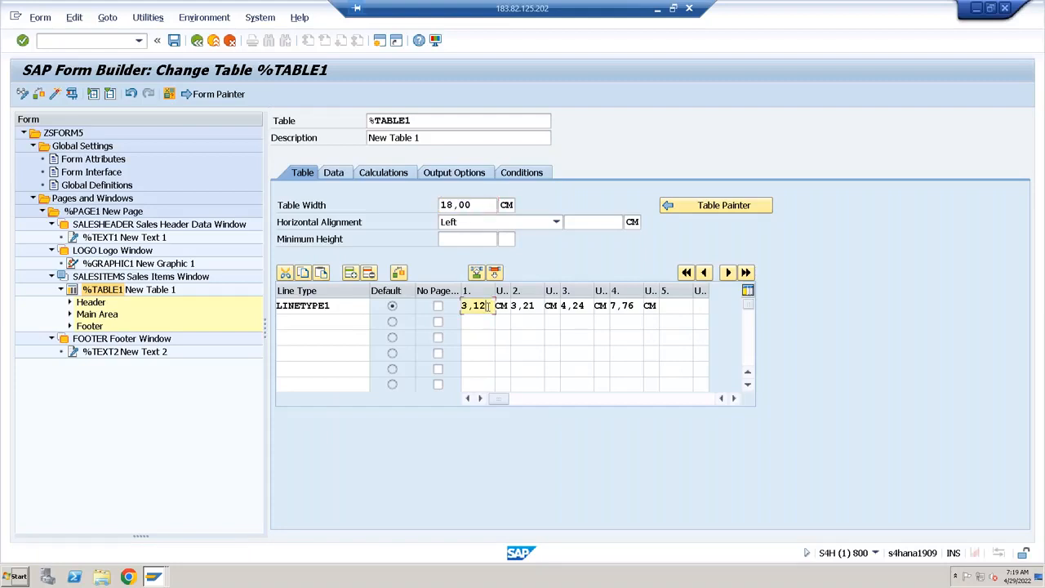
{"action": "key", "text": "BackSpace"}
{"action": "key", "text": "BackSpace"}
{"action": "key", "text": "BackSpace"}
{"action": "key", "text": "BackSpace"}
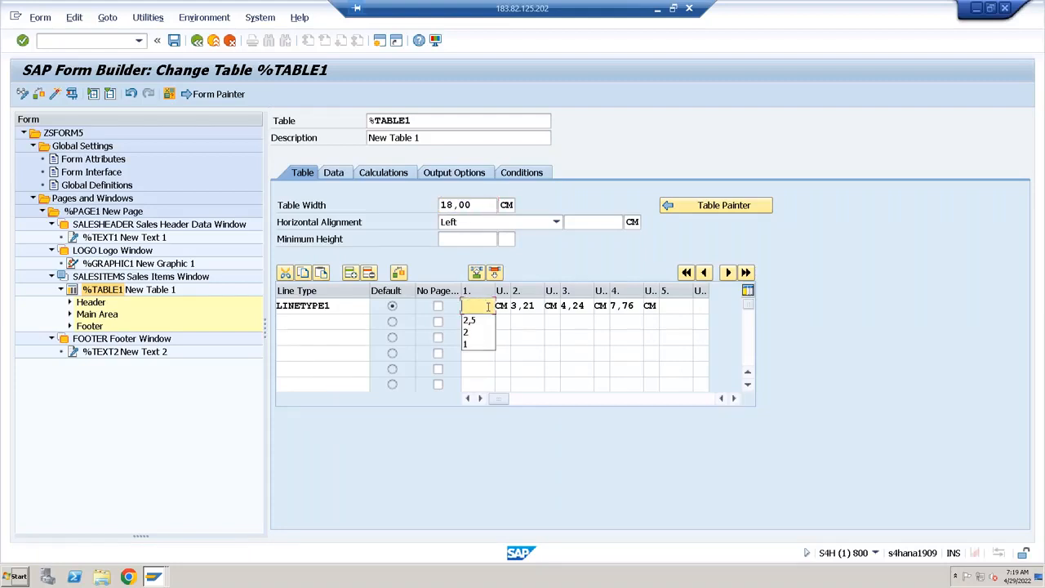
{"action": "type", "text": "4.5"}
{"action": "key", "text": "Tab"}
{"action": "key", "text": "Tab"}
{"action": "type", "text": "4.5"}
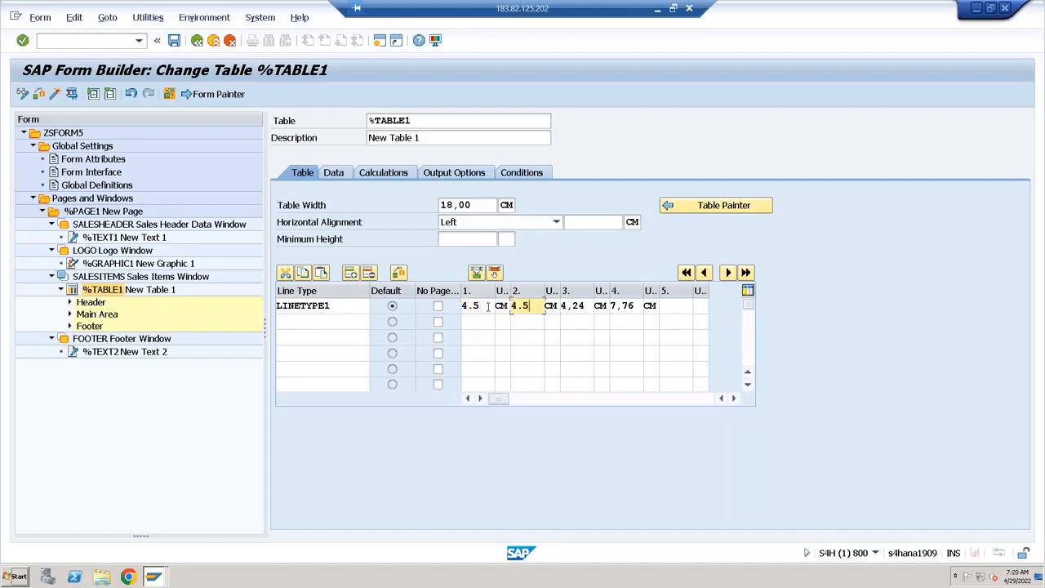
{"action": "key", "text": "Tab"}
{"action": "key", "text": "Tab"}
{"action": "type", "text": "4.5"}
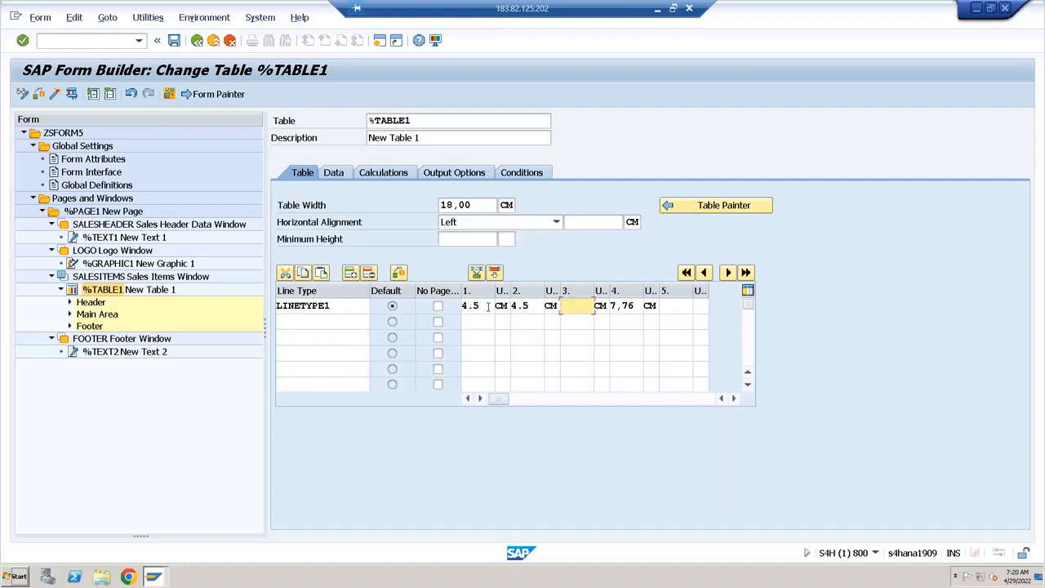
{"action": "key", "text": "Tab"}
{"action": "key", "text": "Tab"}
{"action": "type", "text": "4.5"}
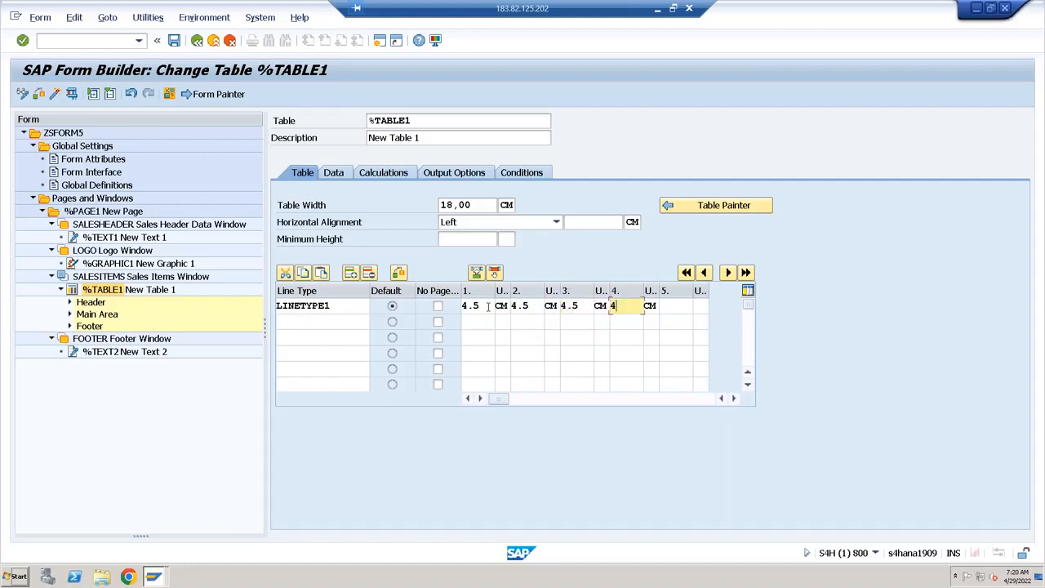
{"action": "key", "text": "Return"}
Set all four column widths of LINETYPE1 to 4,5 cm, using a decimal comma.
{"action": "type", "text": "4,5"}
{"action": "key", "text": "Tab"}
{"action": "key", "text": "Tab"}
{"action": "type", "text": "4,5"}
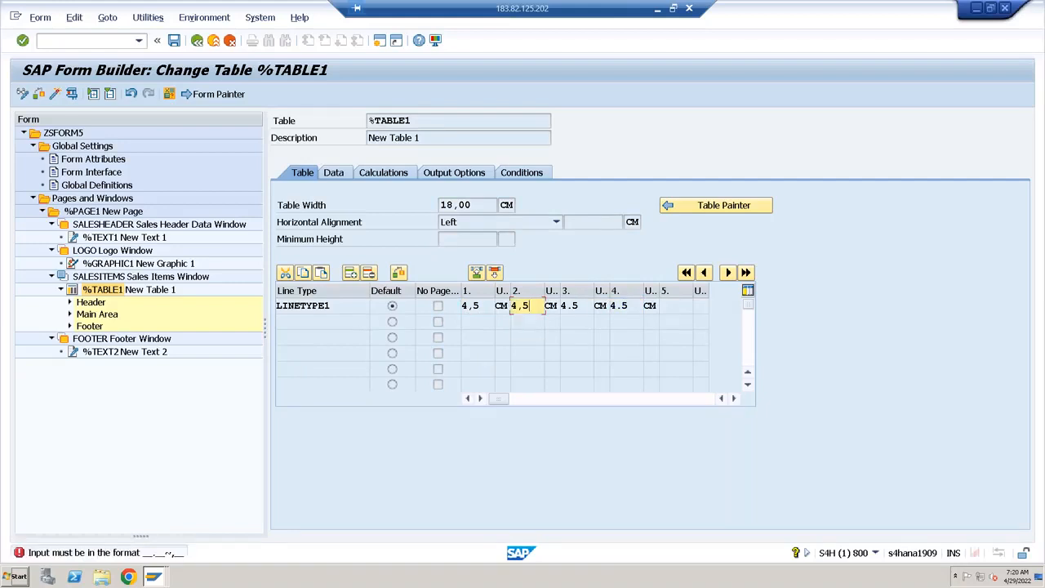
{"action": "key", "text": "Tab"}
{"action": "key", "text": "Tab"}
{"action": "type", "text": "4"}
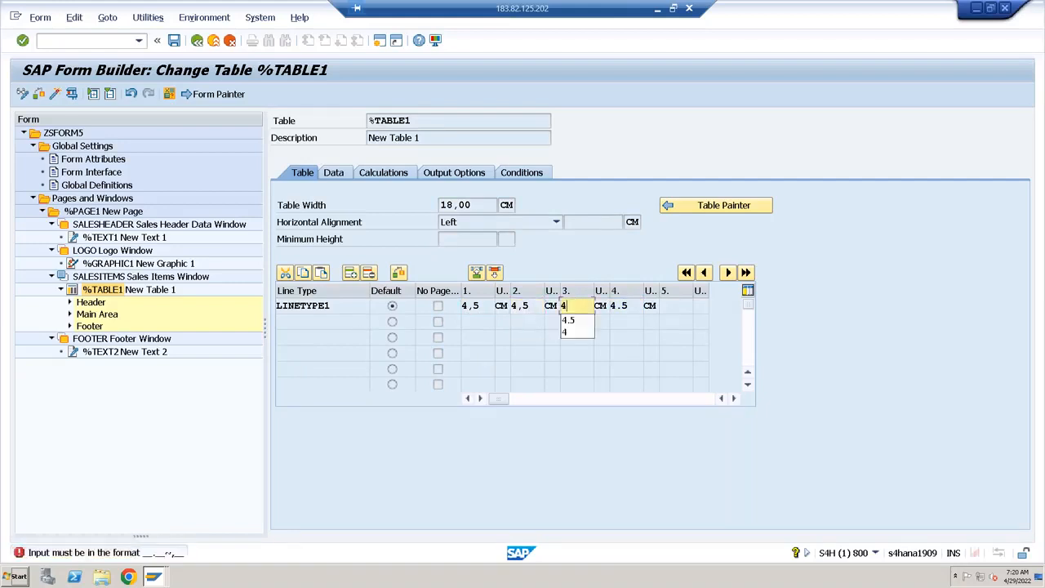
{"action": "type", "text": ",5"}
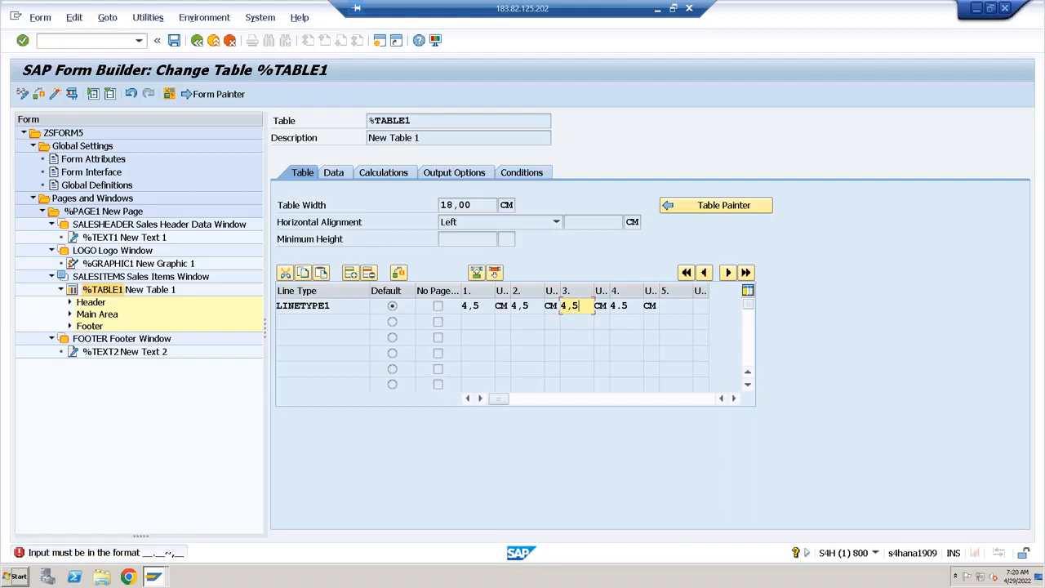
{"action": "key", "text": "Tab"}
{"action": "key", "text": "Tab"}
{"action": "type", "text": "4,5"}
{"action": "key", "text": "Return"}
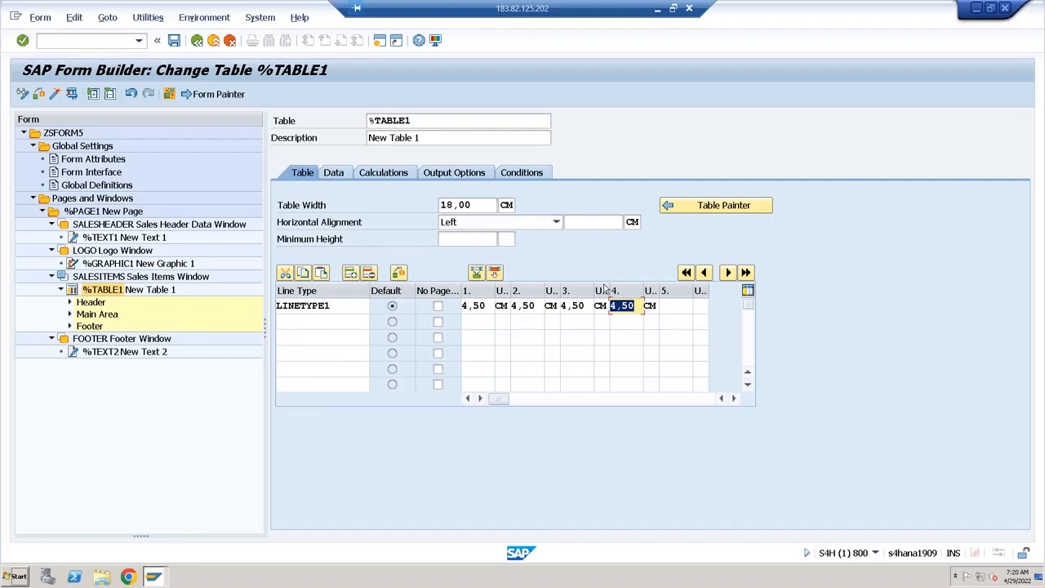
Return to the table painter, turn off row and column drawing, and insert an empty line underneath LINETYPE1.
{"action": "left_click", "coordinate": [732, 209]}
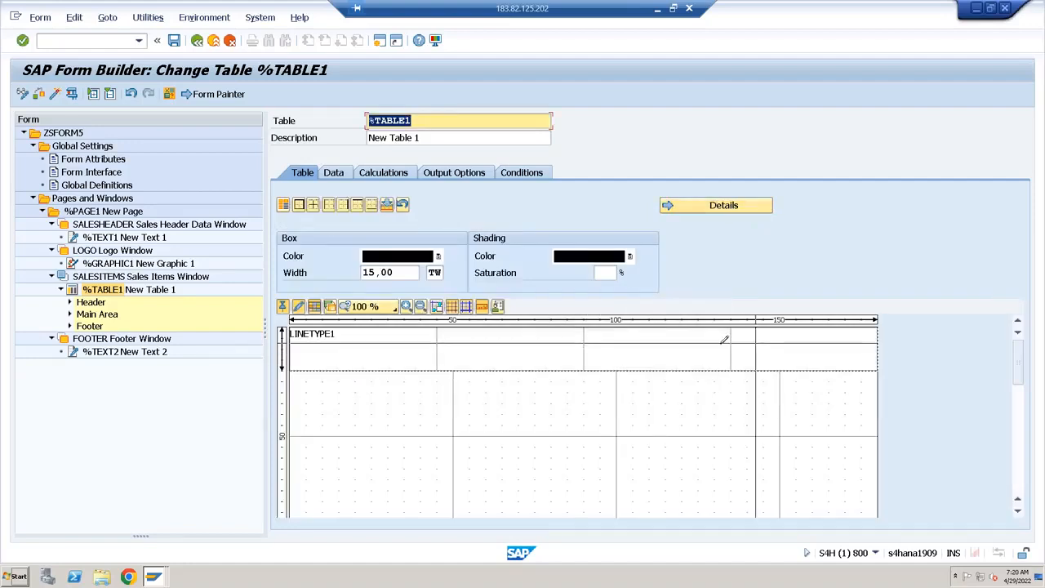
{"action": "left_click", "coordinate": [296, 309]}
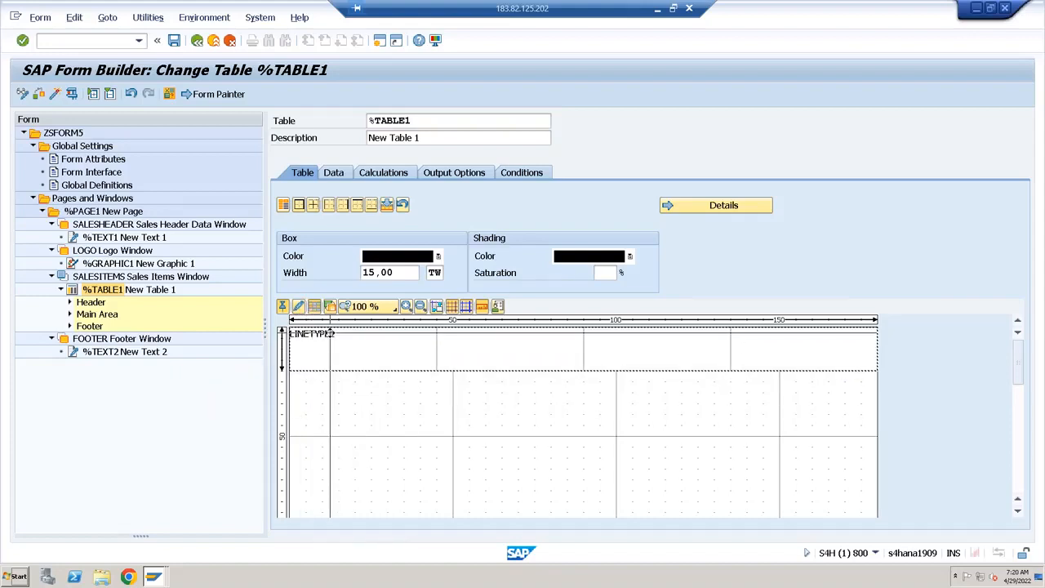
{"action": "right_click", "coordinate": [332, 333]}
{"action": "mouse_move", "coordinate": [362, 342]}
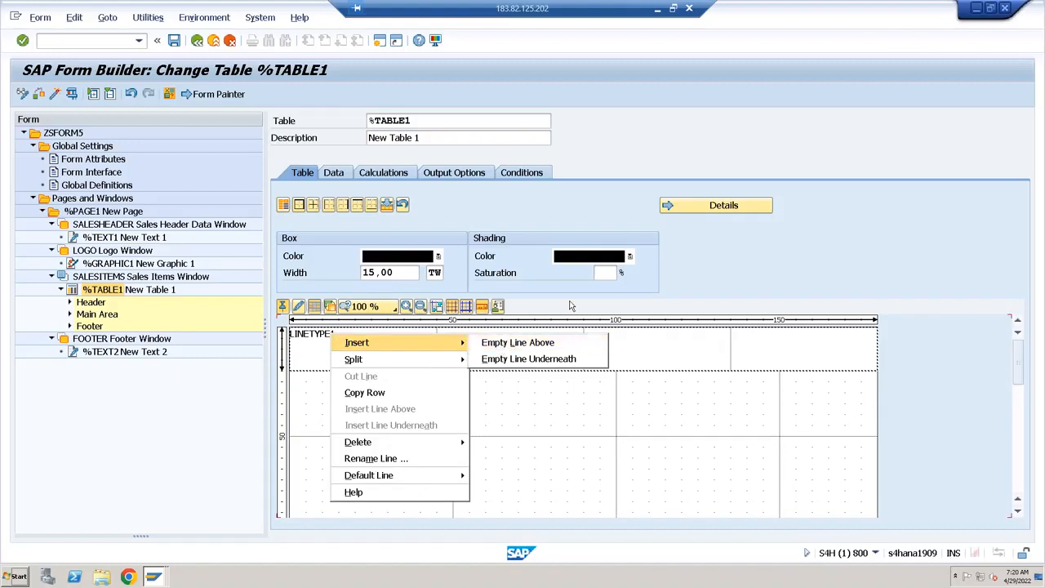
{"action": "left_click", "coordinate": [749, 266]}
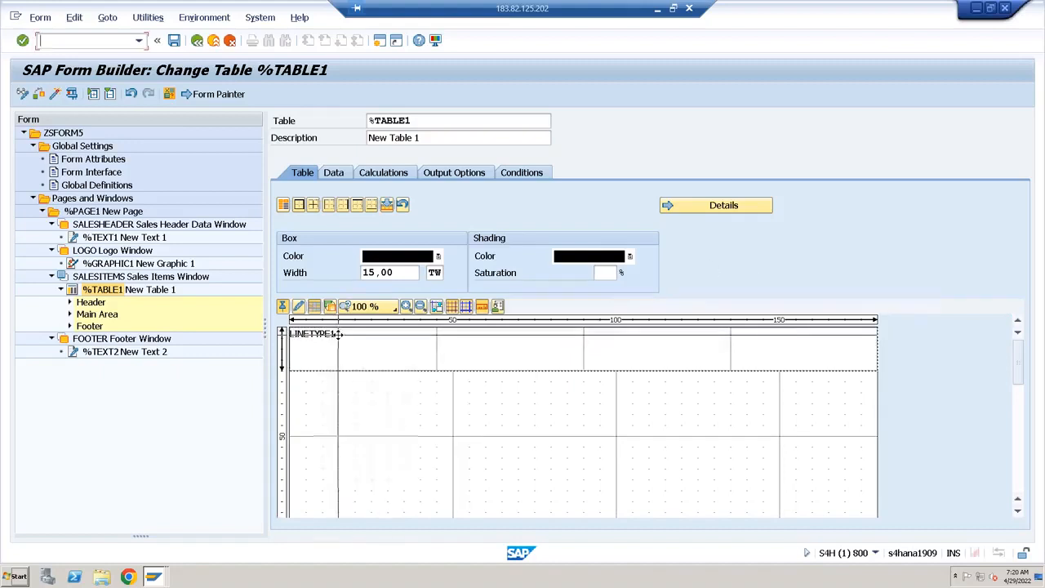
{"action": "right_click", "coordinate": [338, 335]}
{"action": "mouse_move", "coordinate": [357, 347]}
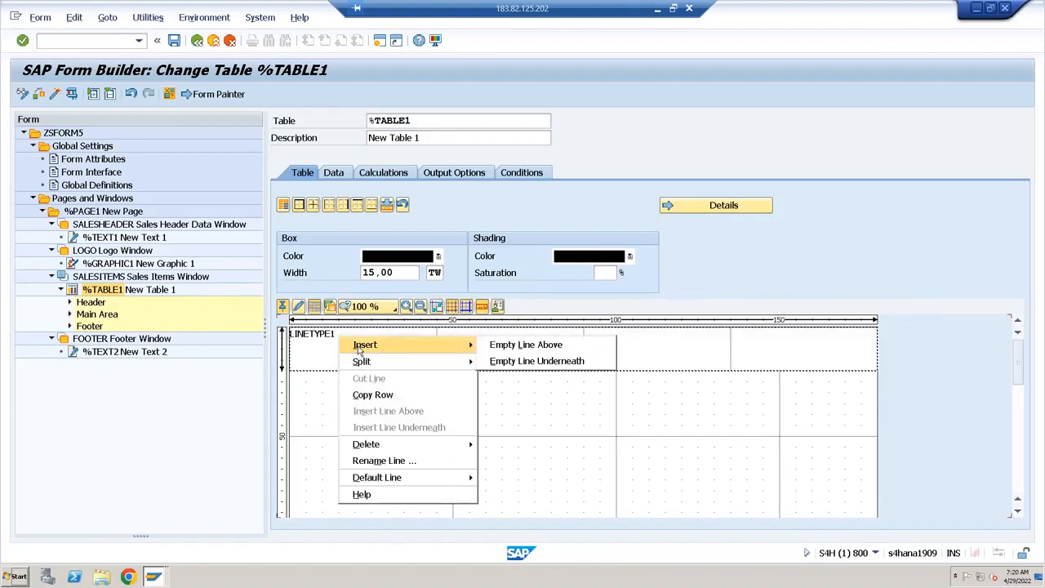
{"action": "left_click", "coordinate": [514, 367]}
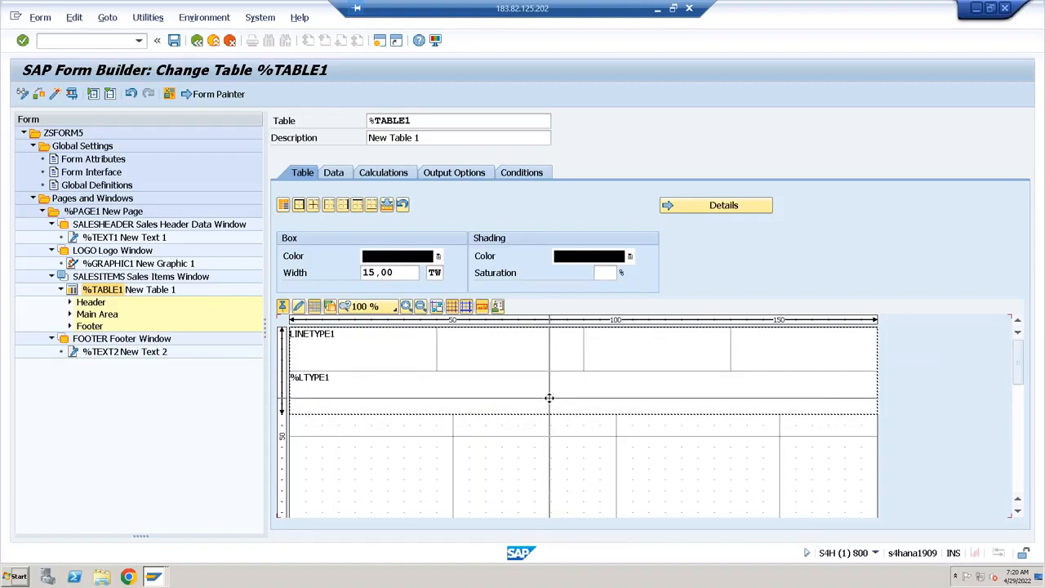
Rename the new line type %LTYPE1 as LineType2.
{"action": "right_click", "coordinate": [322, 378]}
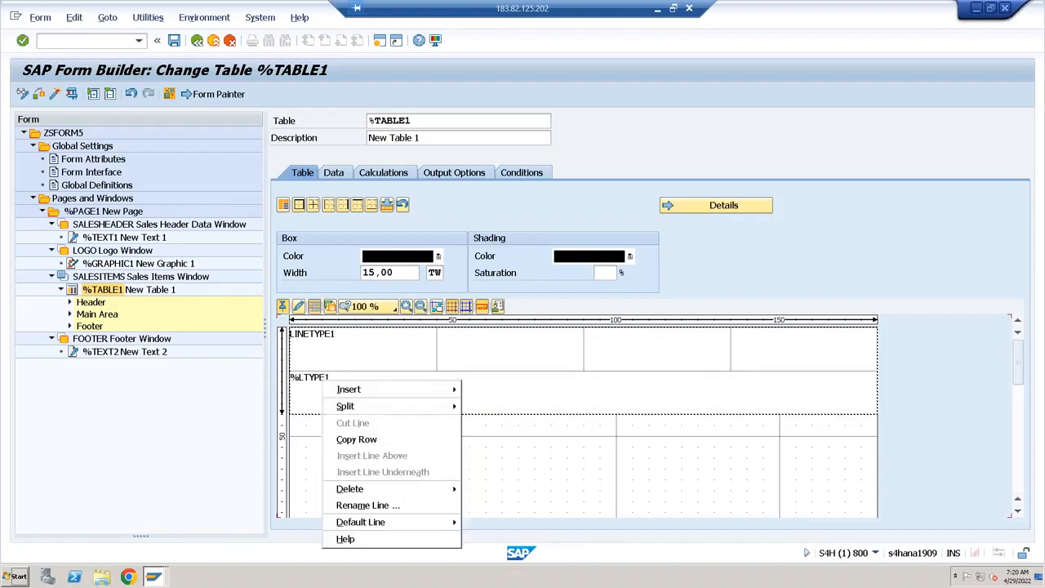
{"action": "left_click", "coordinate": [360, 506]}
{"action": "type", "text": "L"}
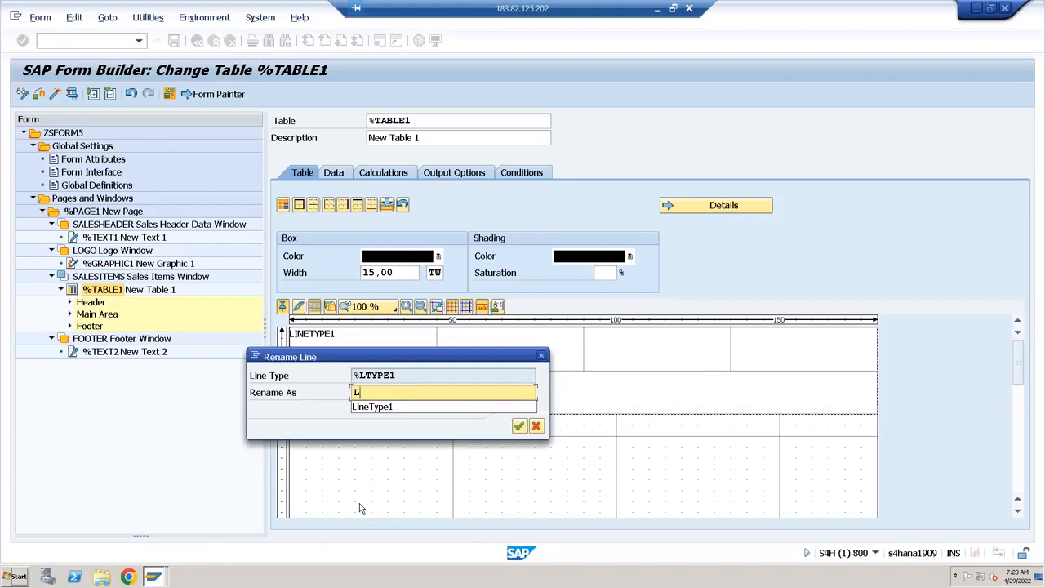
{"action": "type", "text": "ineType2"}
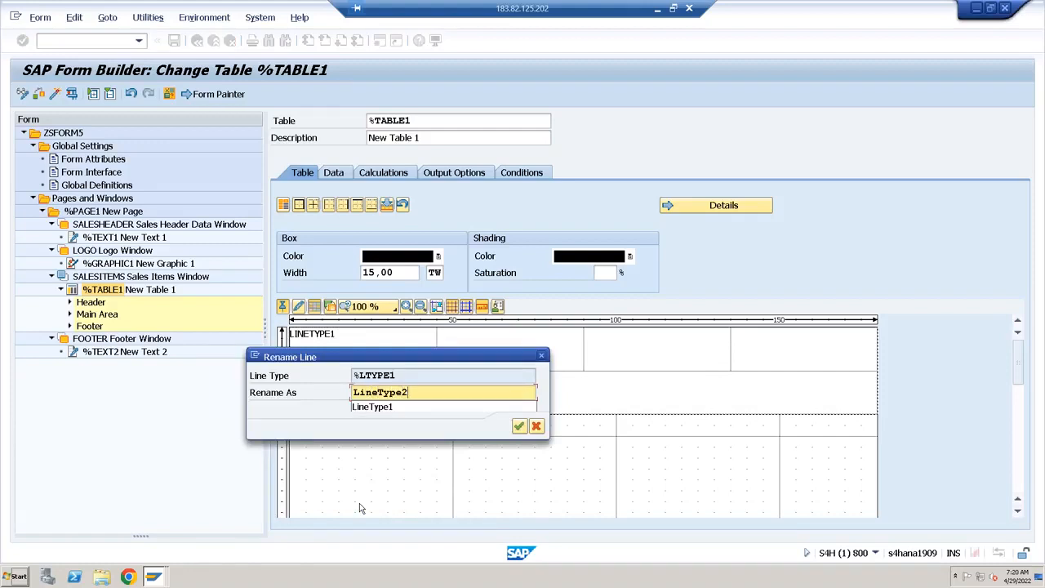
{"action": "key", "text": "Return"}
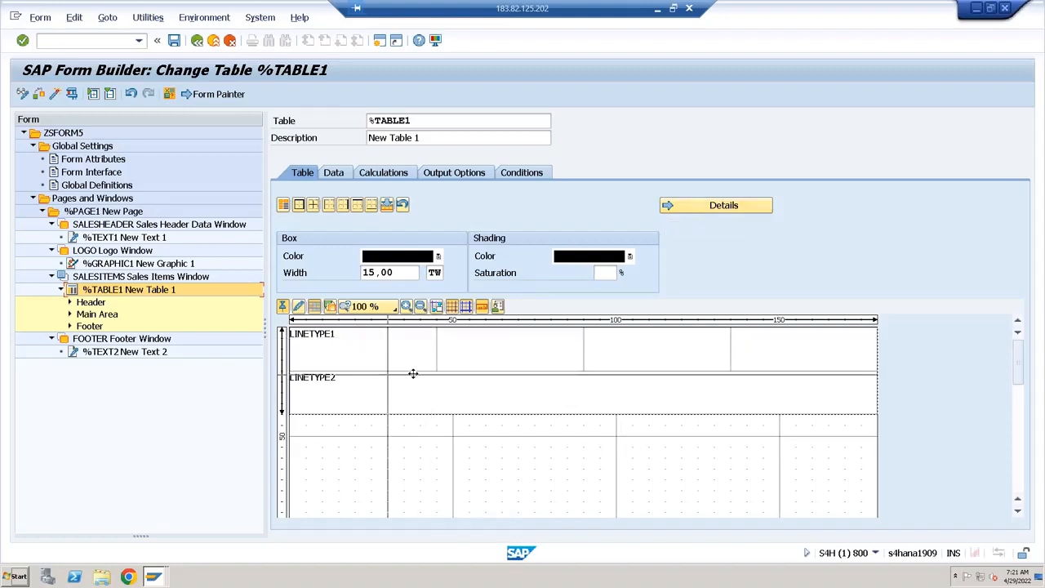
Show the column width details for both line types, then save the form and check it for errors.
{"action": "left_click", "coordinate": [495, 344]}
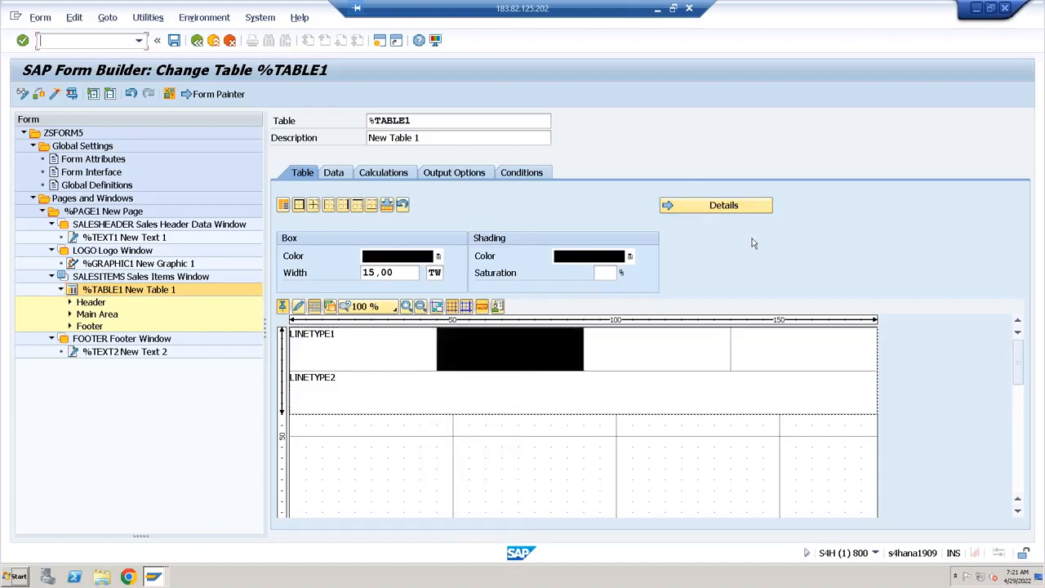
{"action": "left_click", "coordinate": [739, 208]}
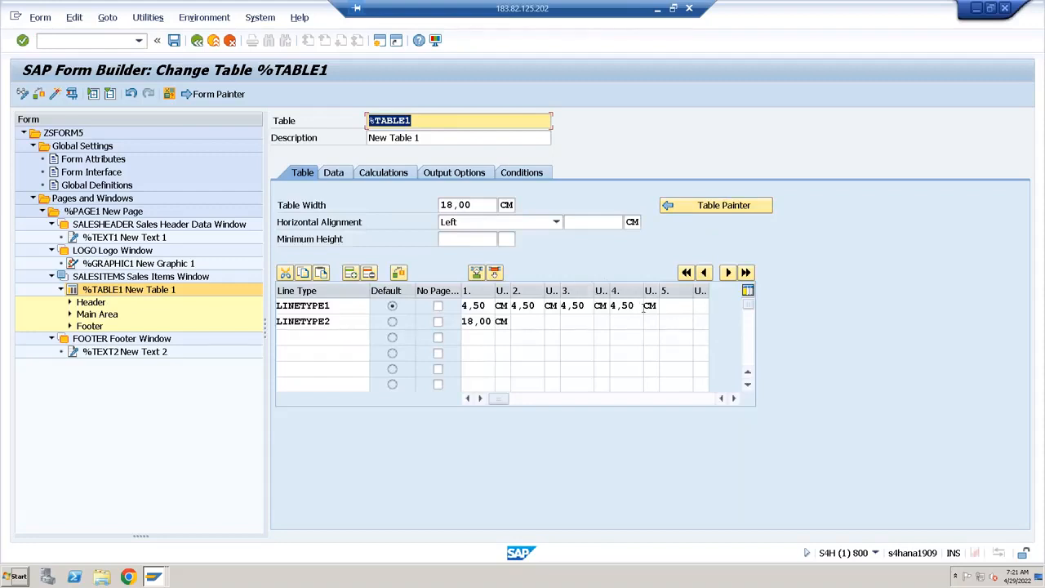
{"action": "left_click", "coordinate": [174, 41]}
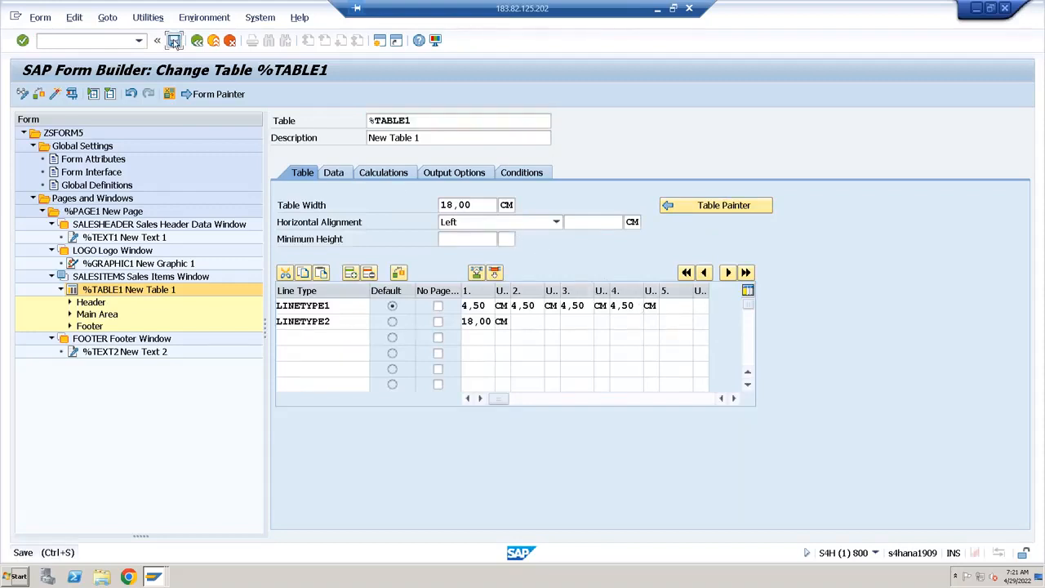
{"action": "left_click", "coordinate": [38, 94]}
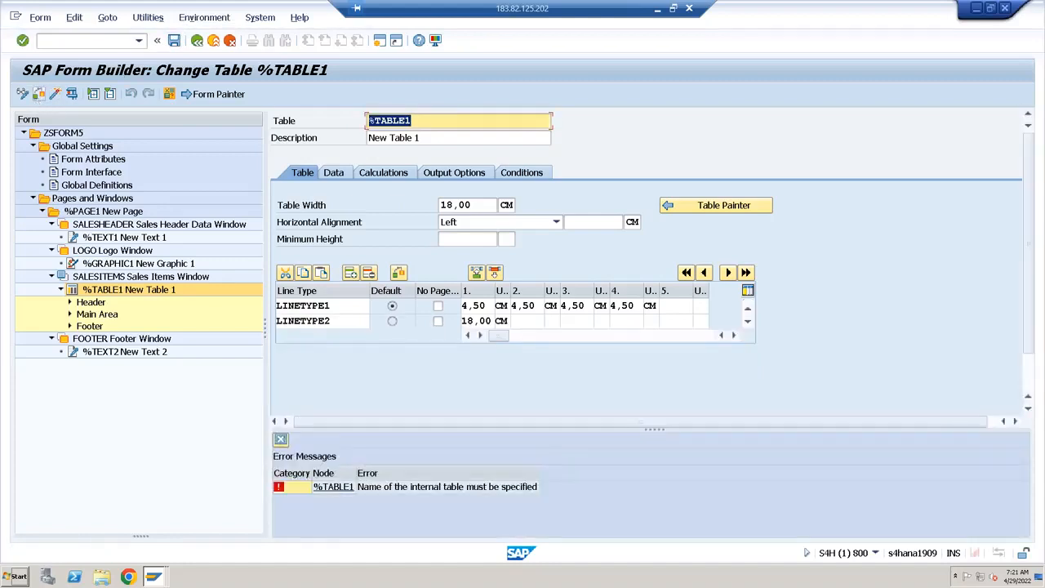
Set %TABLE1 to loop over internal table T_VBAP into WA_VBAP, then save the form and check it for errors.
{"action": "left_click", "coordinate": [100, 294]}
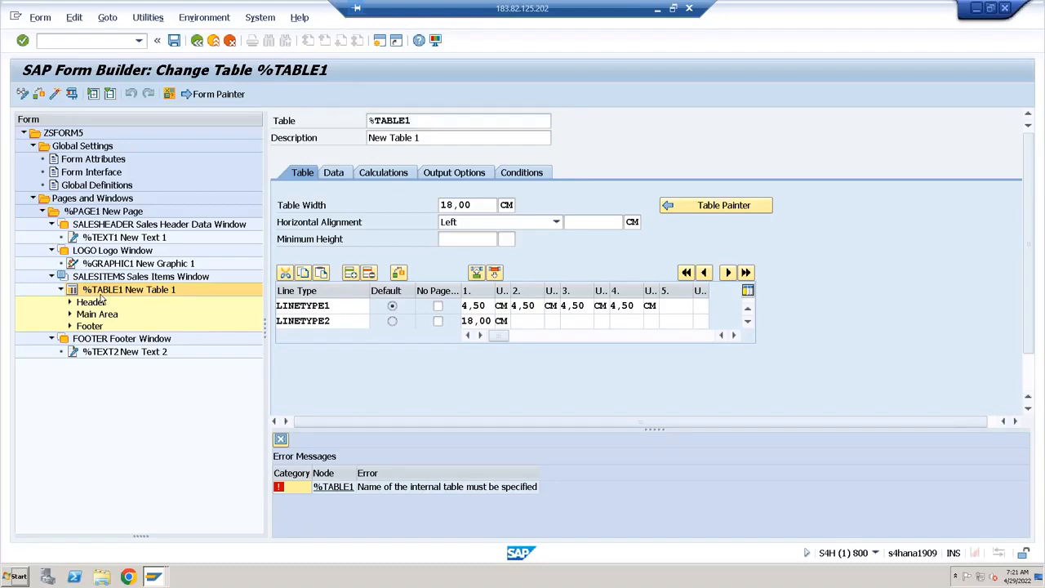
{"action": "left_click", "coordinate": [333, 175]}
{"action": "left_click", "coordinate": [413, 223]}
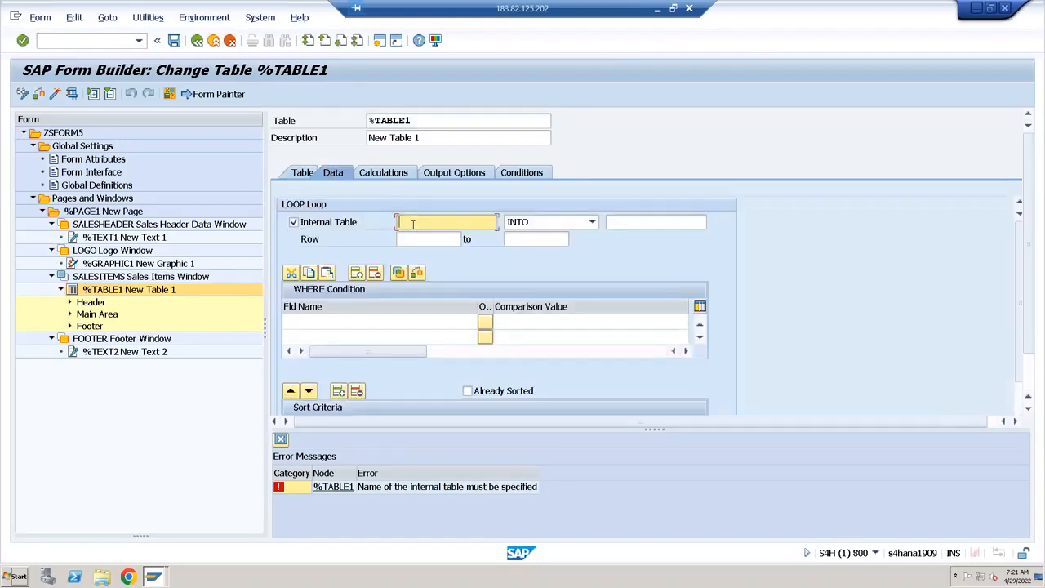
{"action": "type", "text": "t_vbap"}
{"action": "key", "text": "Tab"}
{"action": "key", "text": "Tab"}
{"action": "type", "text": "wa_vbap"}
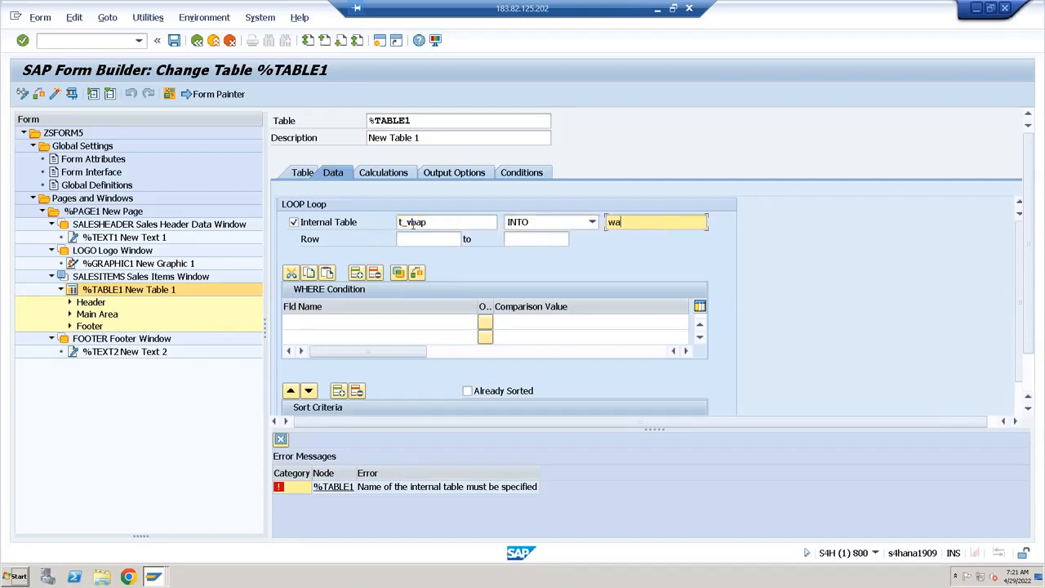
{"action": "key", "text": "Return"}
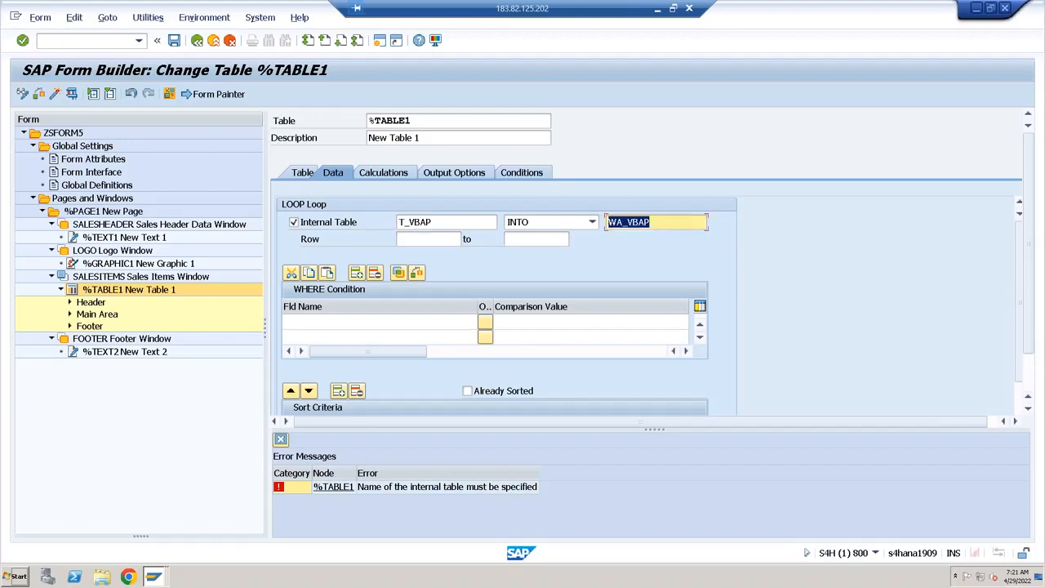
{"action": "left_click", "coordinate": [174, 40]}
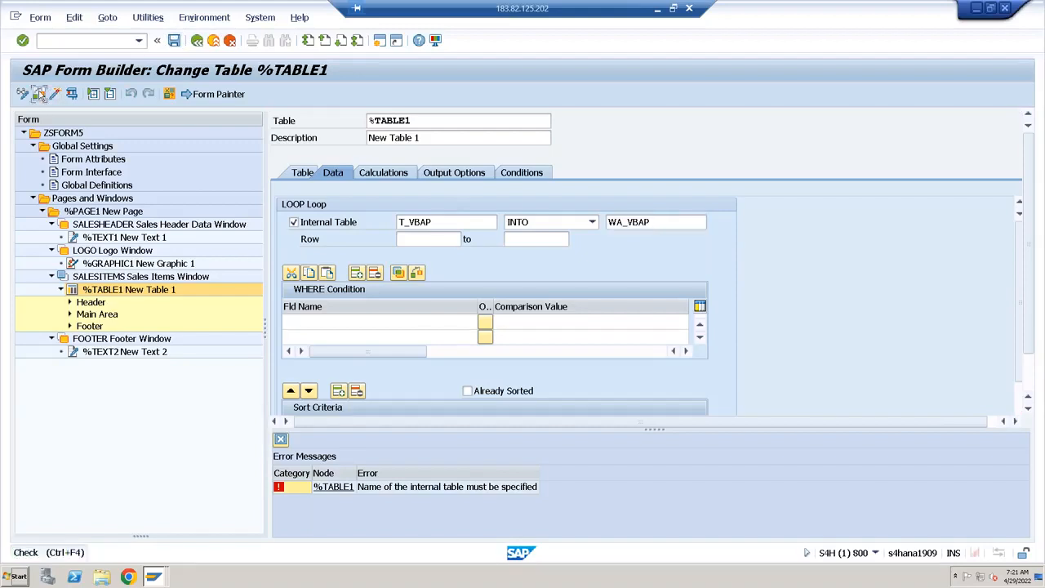
{"action": "left_click", "coordinate": [39, 94]}
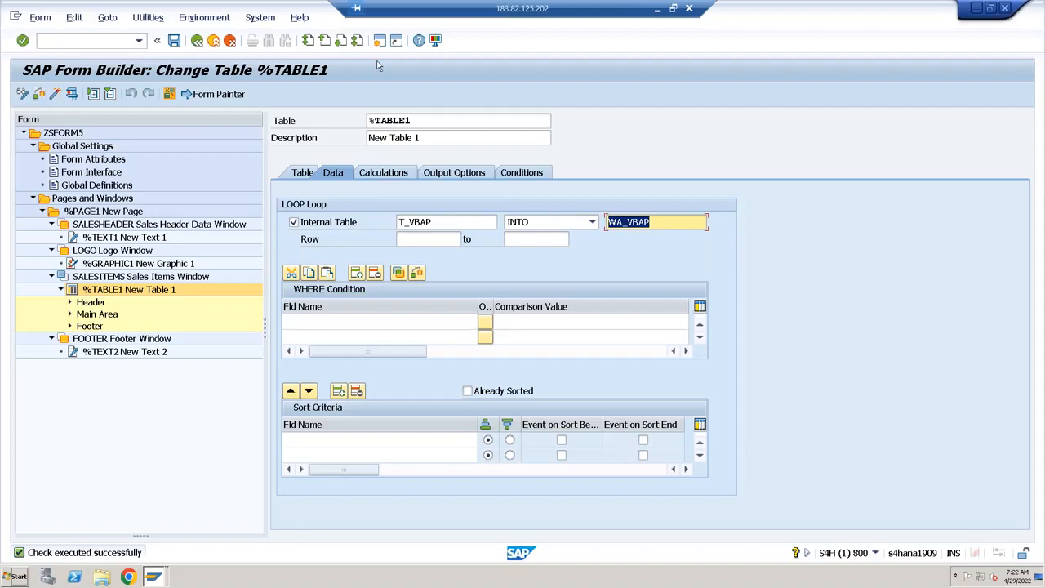
Switch to the layout sketch in Paint to examine the table's header, body and footer areas, and return to the Form Builder.
{"action": "left_click", "coordinate": [658, 10]}
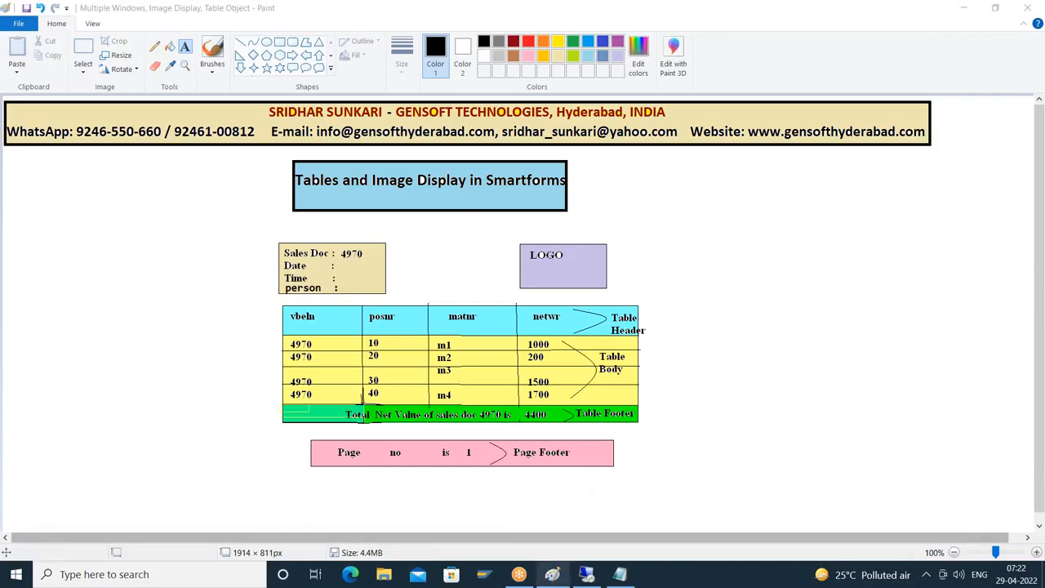
{"action": "left_click", "coordinate": [586, 574]}
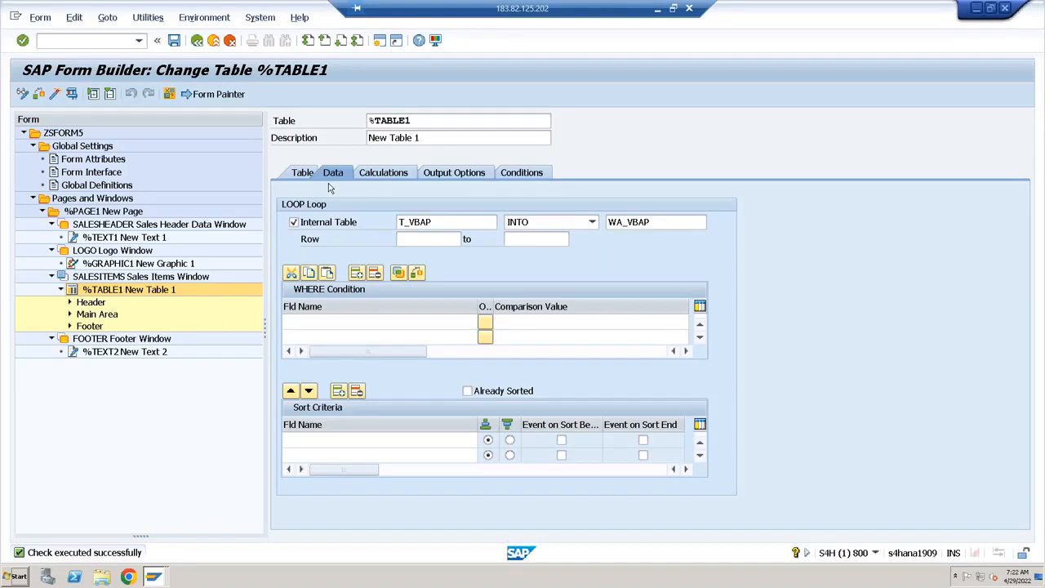
{"action": "left_click", "coordinate": [89, 303]}
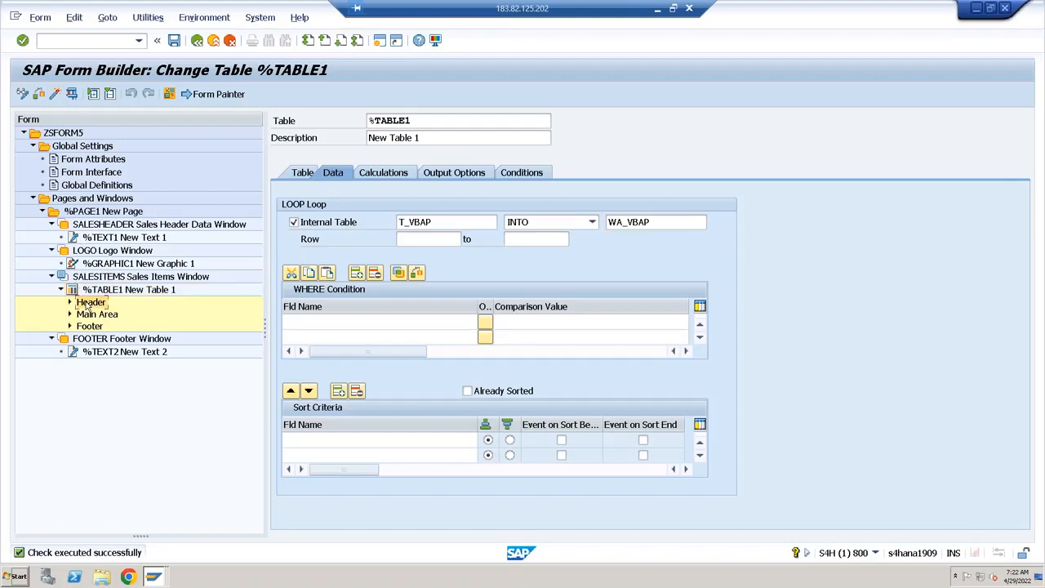
{"action": "right_click", "coordinate": [88, 304]}
{"action": "left_click", "coordinate": [152, 462]}
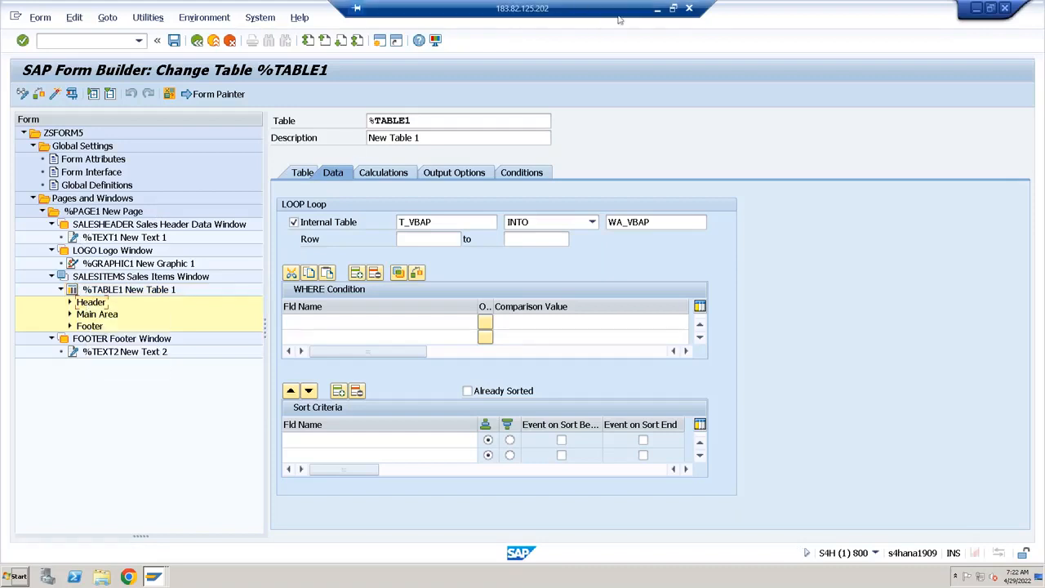
{"action": "left_click", "coordinate": [657, 8]}
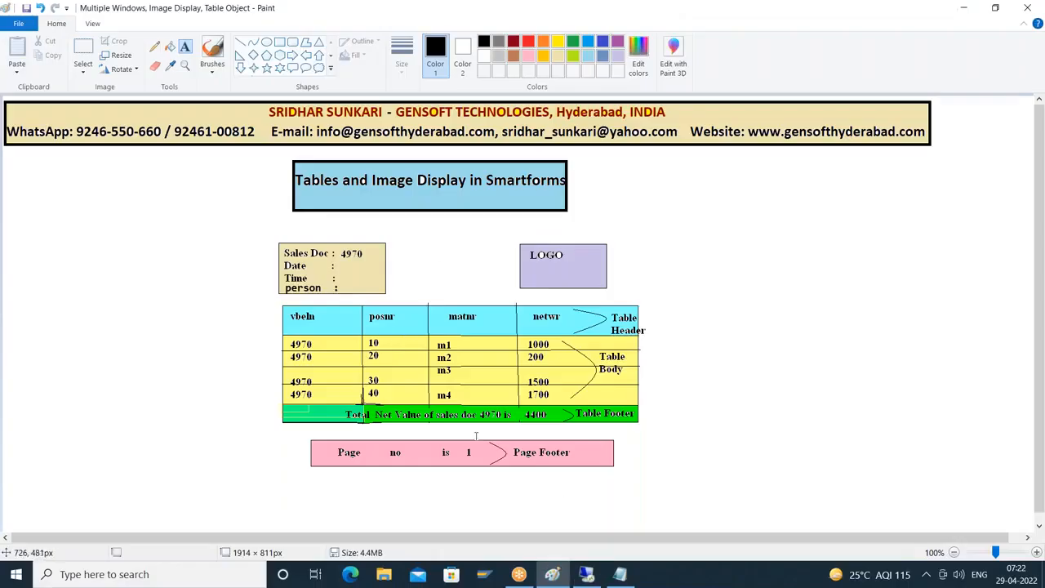
{"action": "left_click", "coordinate": [585, 574]}
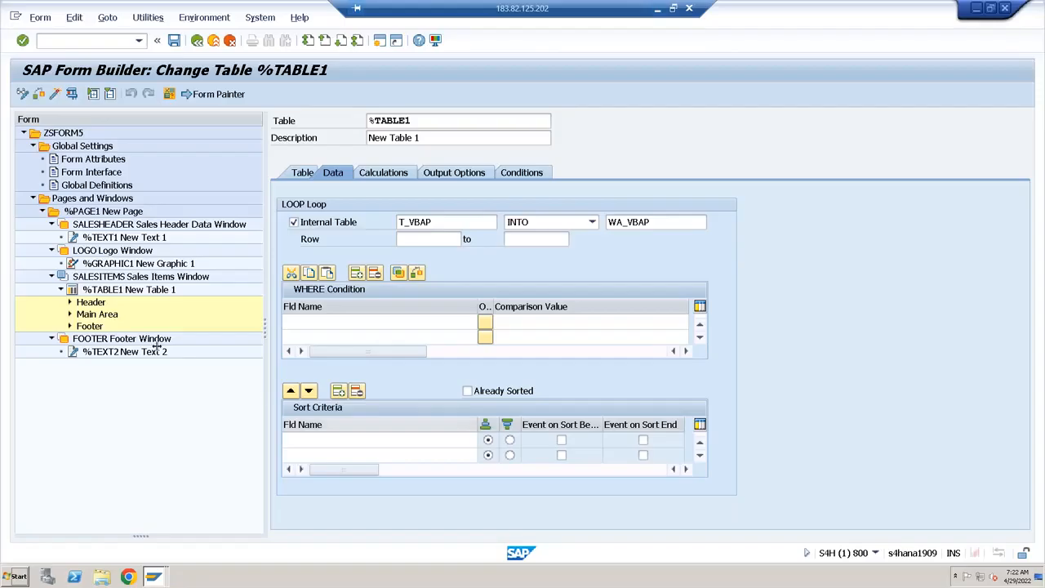
Create a table line in the Header of %TABLE1 and assign it line type LINETYPE1.
{"action": "right_click", "coordinate": [96, 303]}
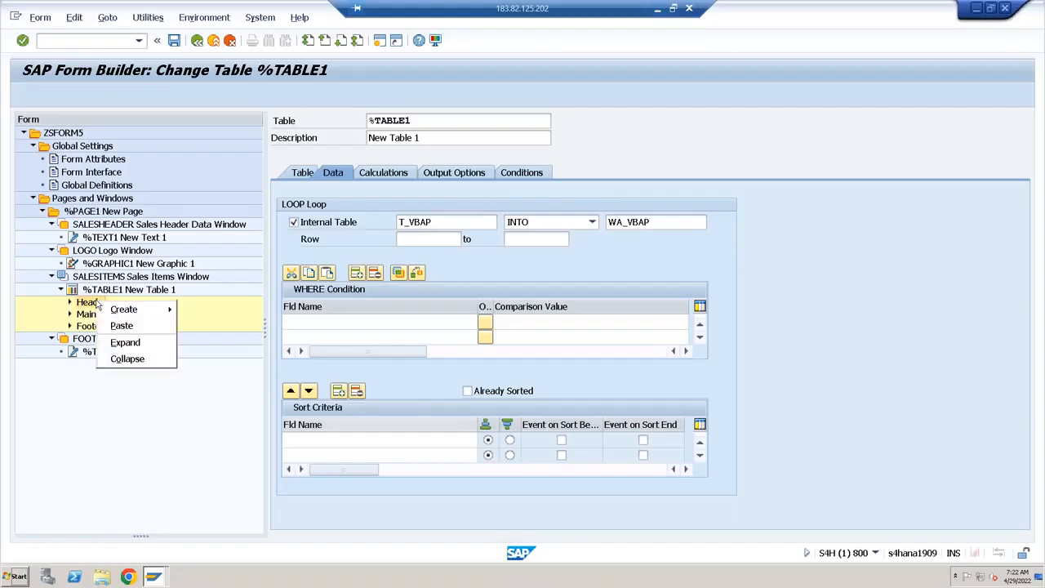
{"action": "mouse_move", "coordinate": [131, 309]}
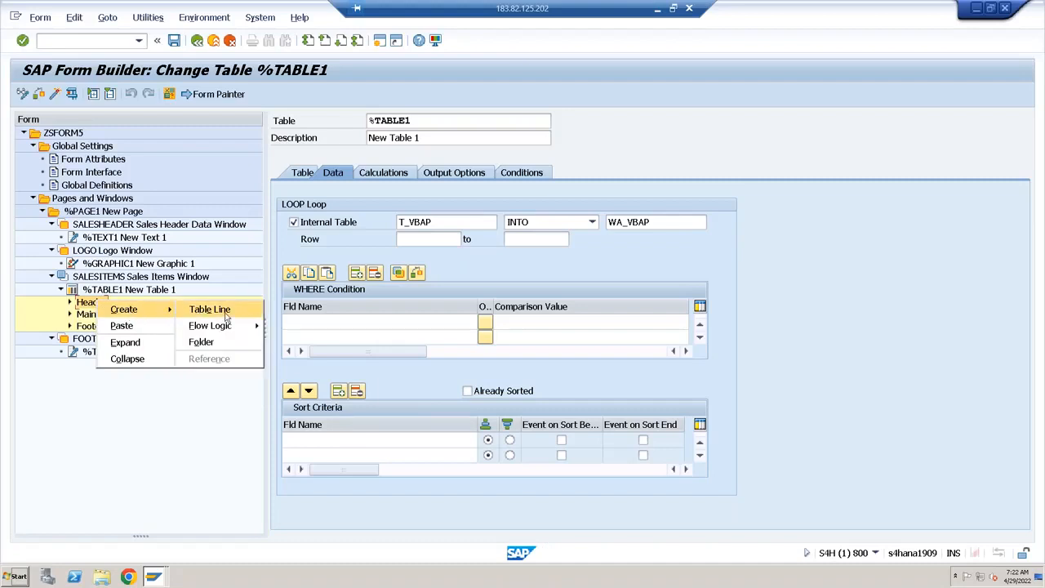
{"action": "left_click", "coordinate": [221, 312]}
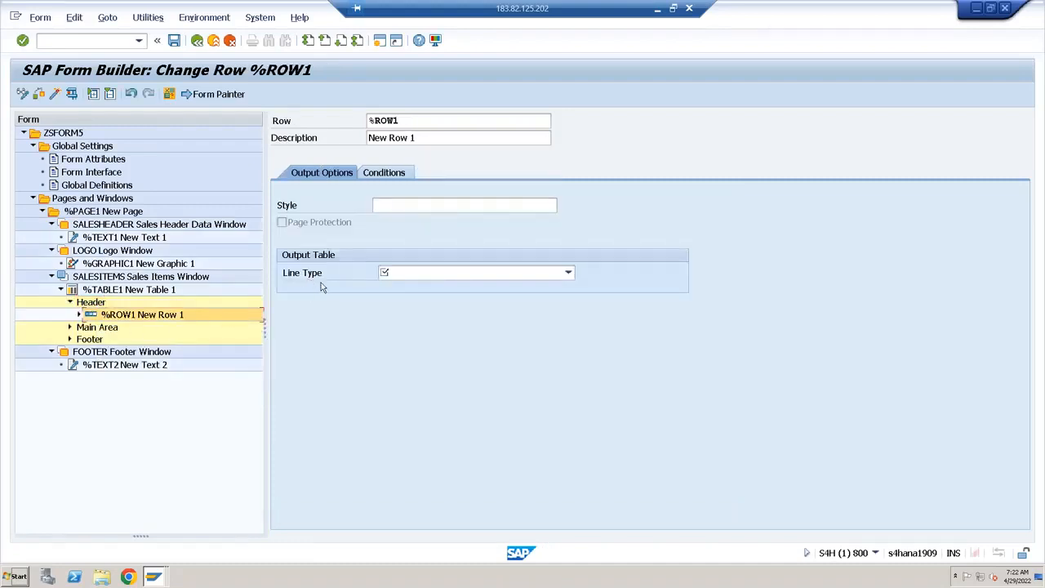
{"action": "left_click", "coordinate": [569, 274]}
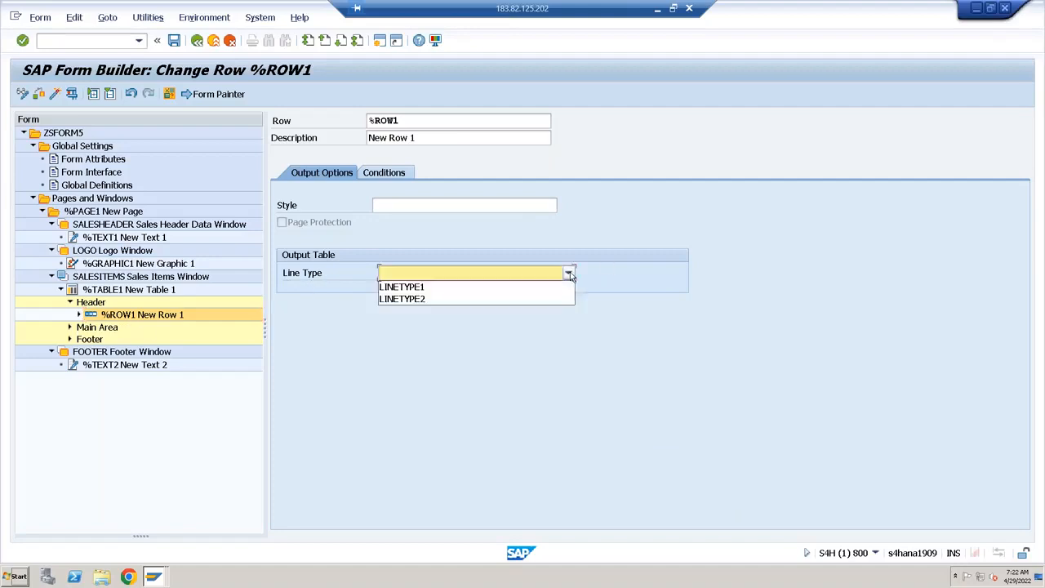
{"action": "left_click", "coordinate": [432, 288]}
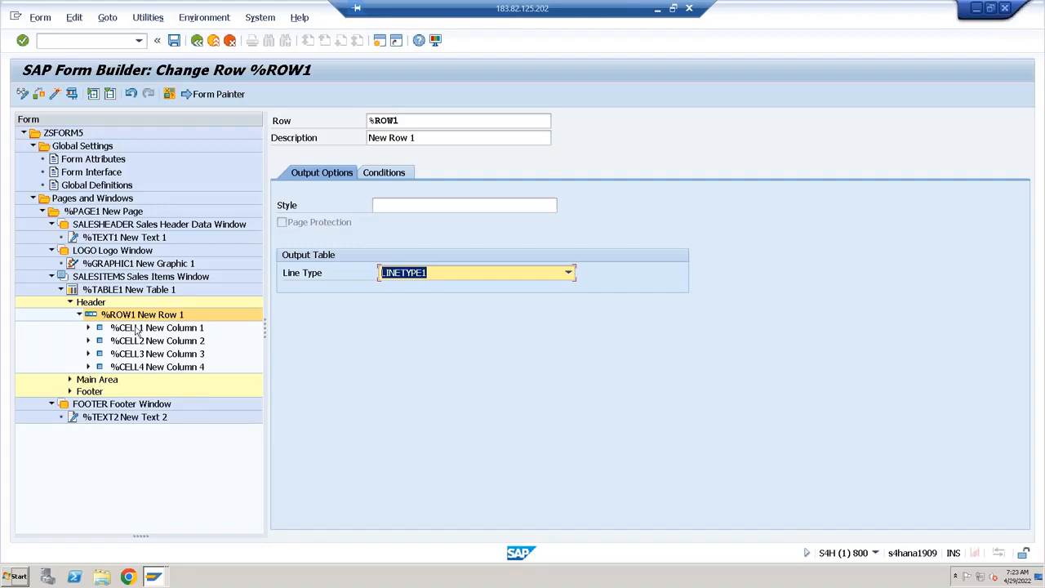
Add a text node to the first header cell, %CELL1, with the text "Sales Doc".
{"action": "left_click", "coordinate": [137, 328]}
{"action": "right_click", "coordinate": [137, 330]}
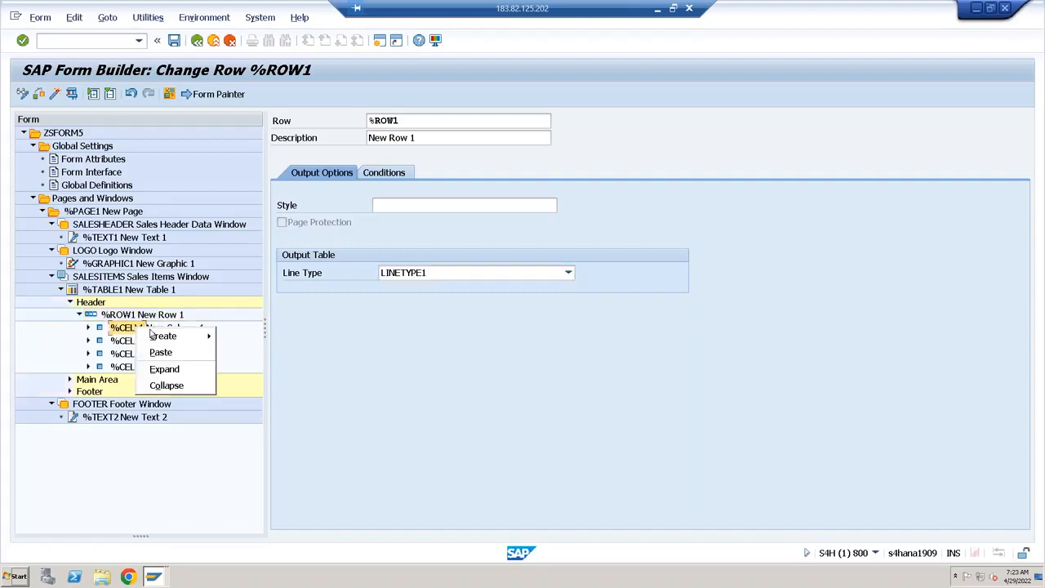
{"action": "mouse_move", "coordinate": [172, 336]}
{"action": "left_click", "coordinate": [239, 368]}
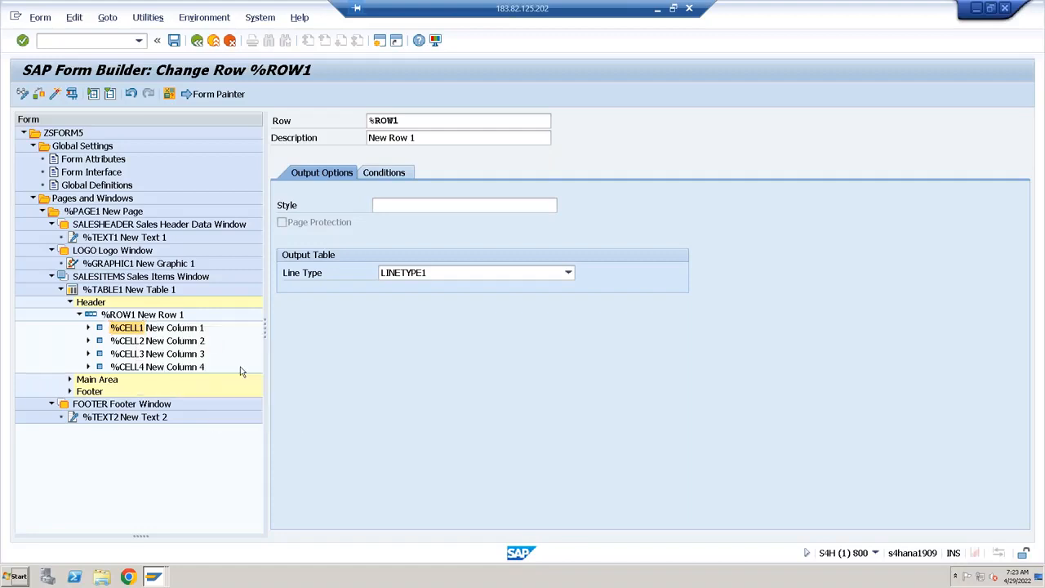
{"action": "left_click", "coordinate": [320, 173]}
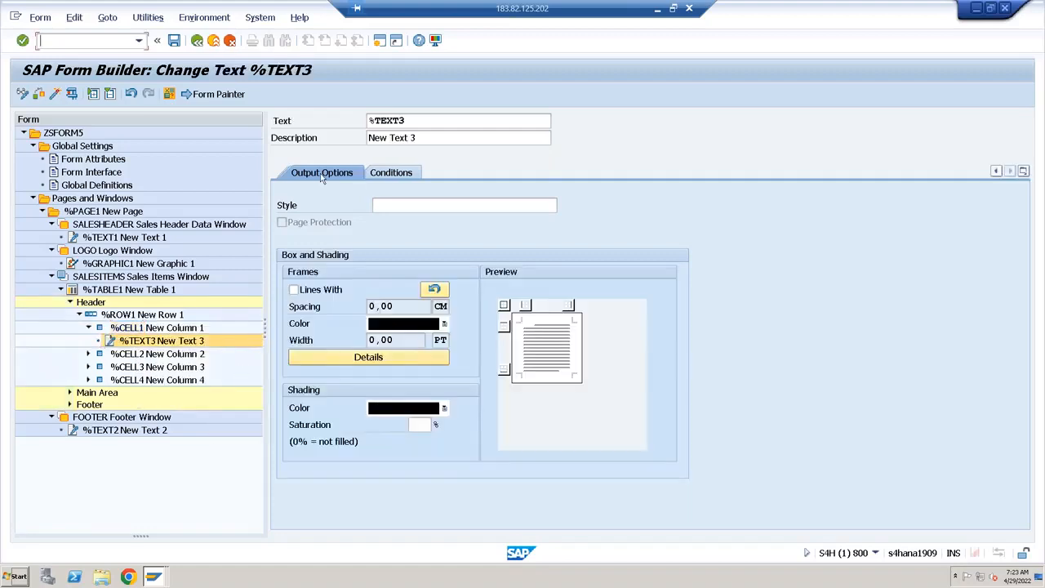
{"action": "left_click", "coordinate": [321, 173]}
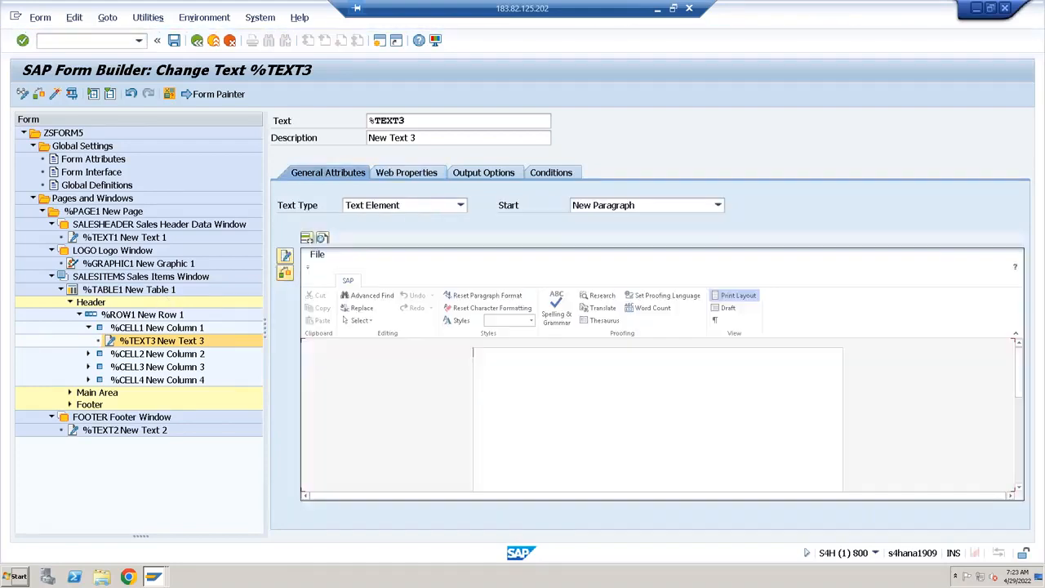
{"action": "type", "text": "Sales Doc"}
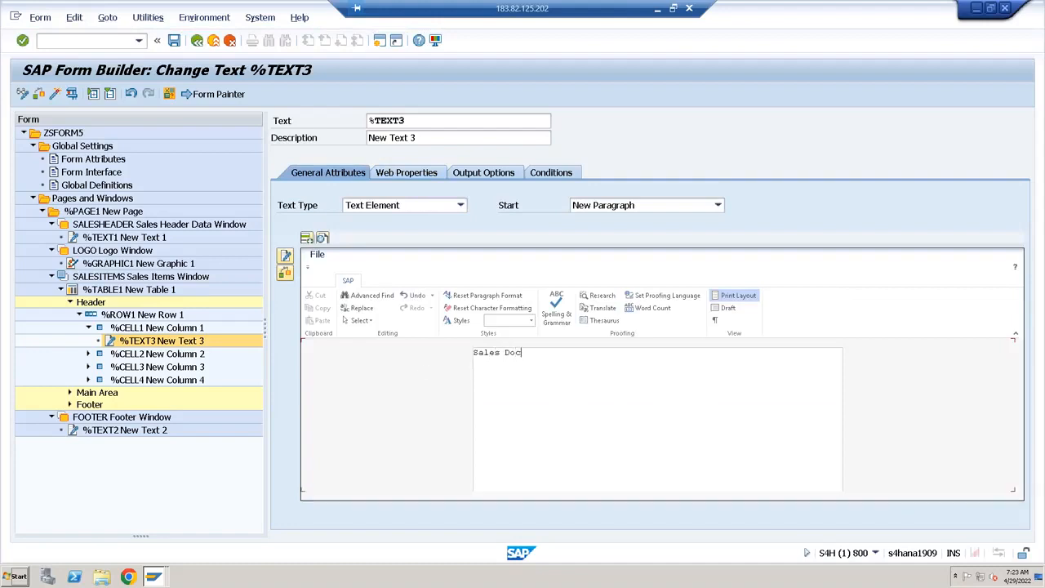
Add a text node to the second header cell, %CELL2, with the text "Date".
{"action": "right_click", "coordinate": [134, 357]}
{"action": "mouse_move", "coordinate": [152, 367]}
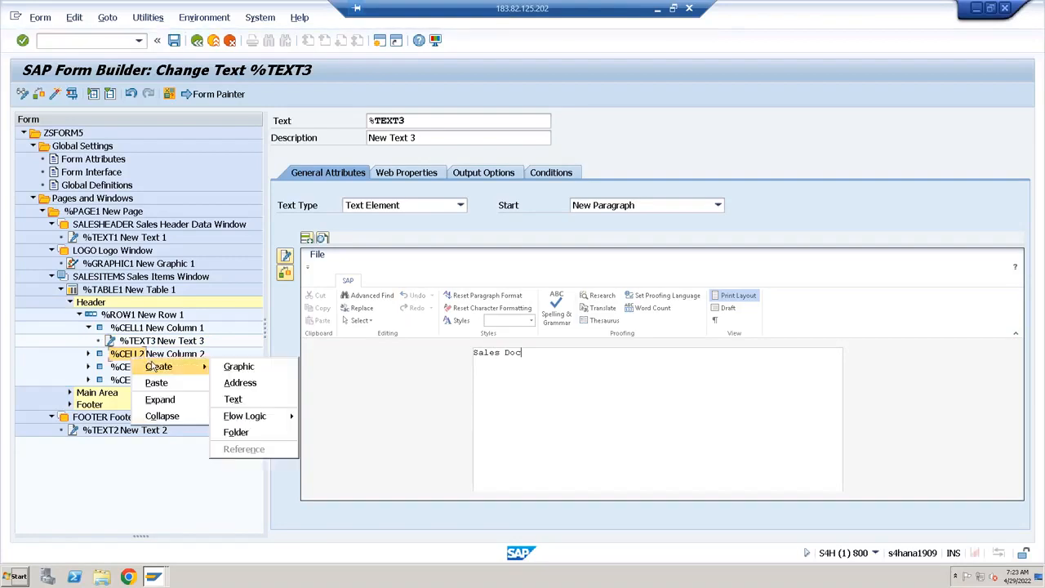
{"action": "left_click", "coordinate": [233, 398]}
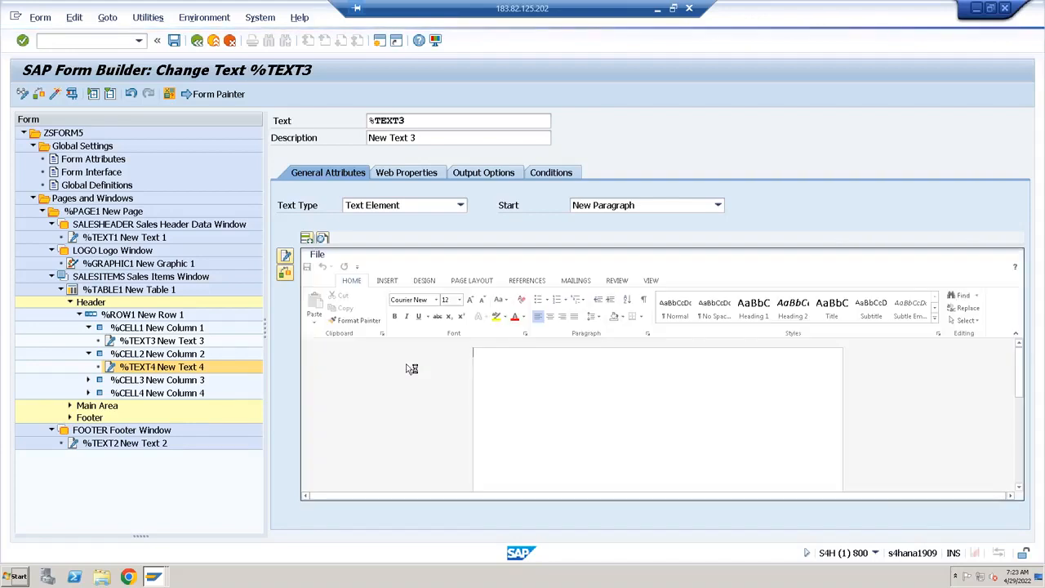
{"action": "type", "text": "Date"}
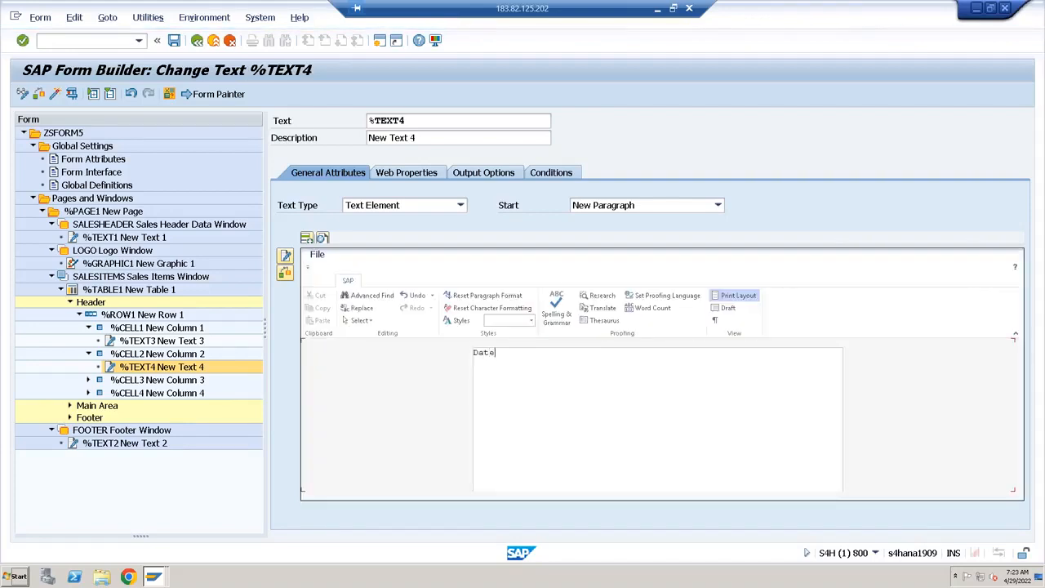
Add a text node to the third header cell, %CELL3, with the text "Time".
{"action": "right_click", "coordinate": [127, 385]}
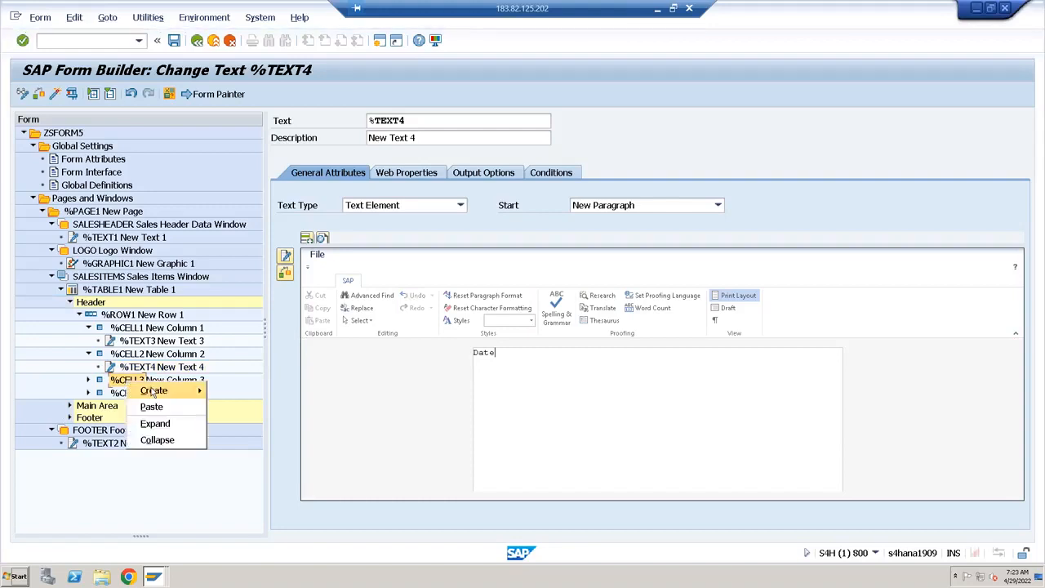
{"action": "mouse_move", "coordinate": [163, 390]}
{"action": "left_click", "coordinate": [229, 423]}
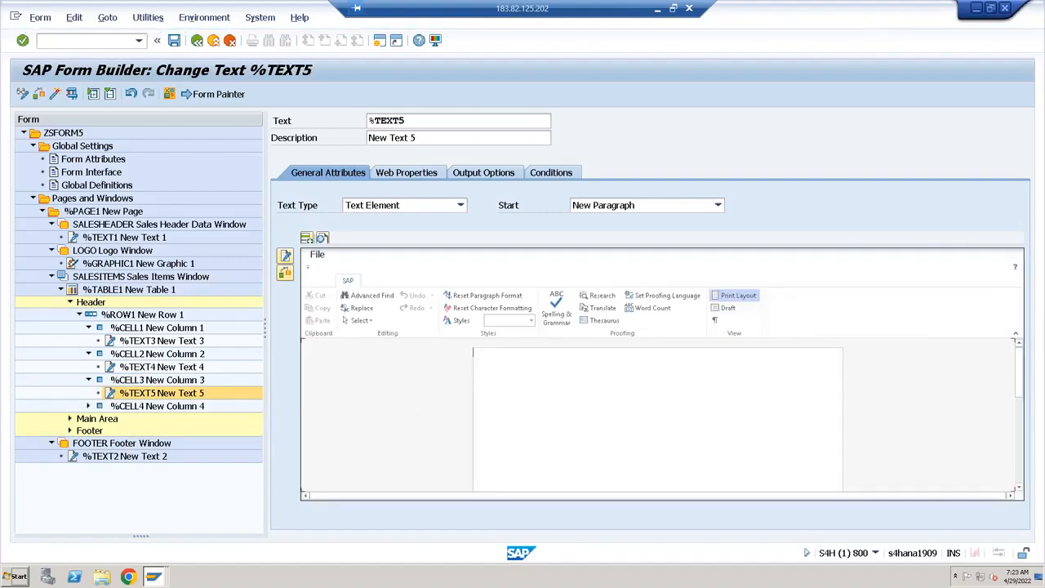
{"action": "type", "text": "Time"}
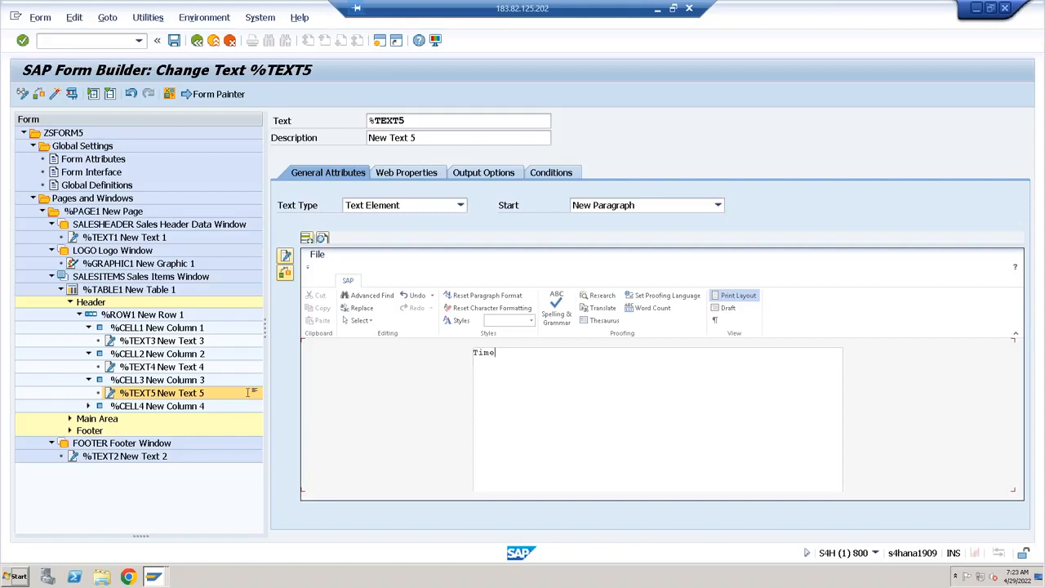
Add a text node reading "Person" to the fourth header cell, %CELL4, and save the form.
{"action": "left_click", "coordinate": [127, 405]}
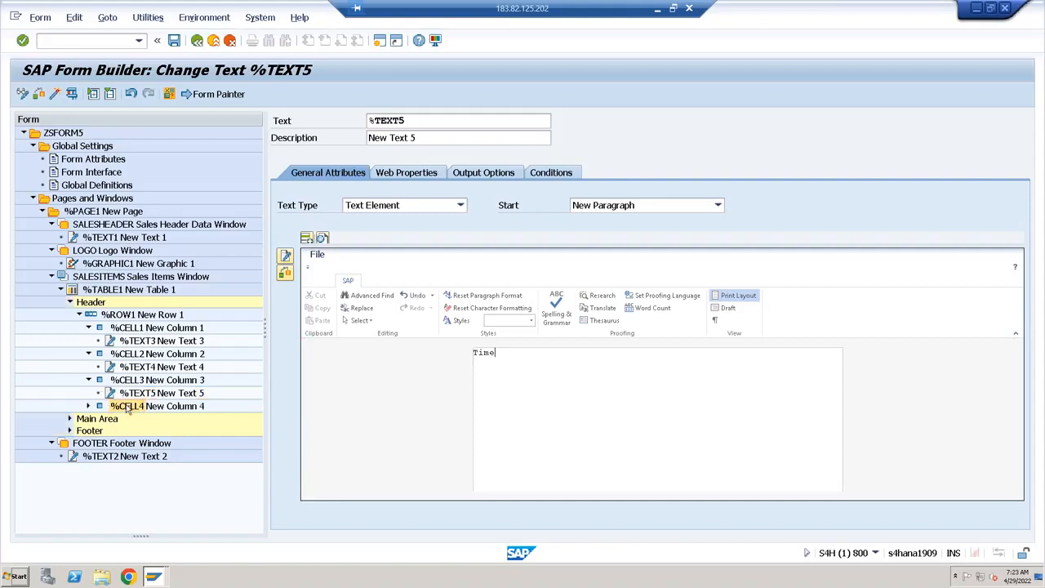
{"action": "right_click", "coordinate": [126, 406]}
{"action": "mouse_move", "coordinate": [150, 415]}
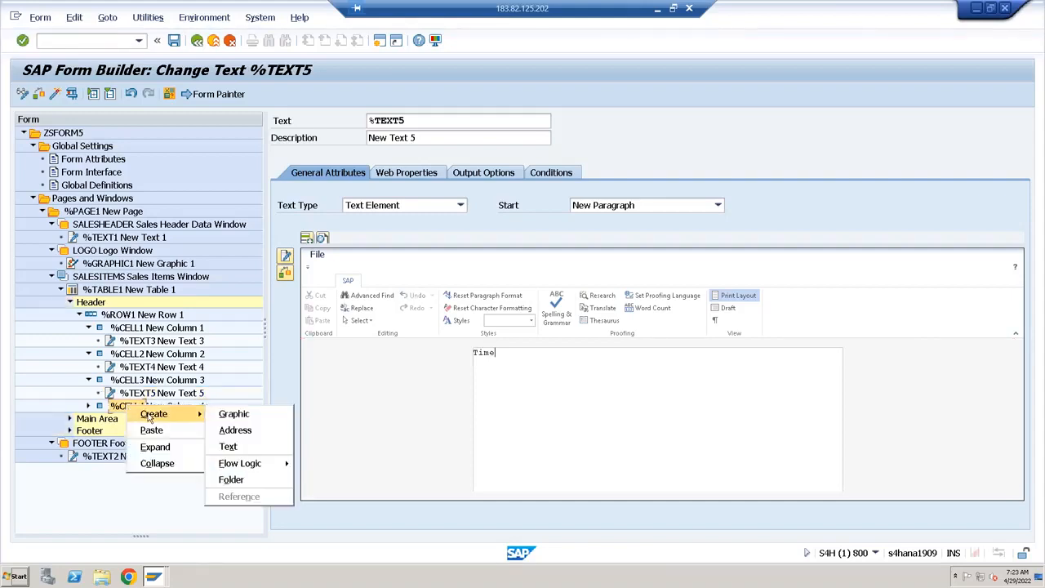
{"action": "left_click", "coordinate": [237, 445]}
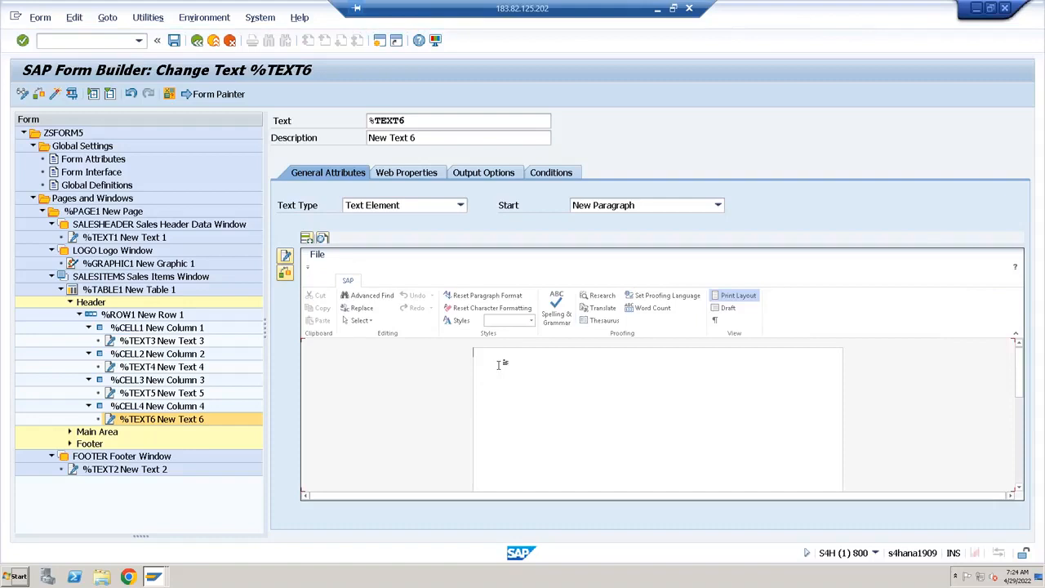
{"action": "type", "text": "Person"}
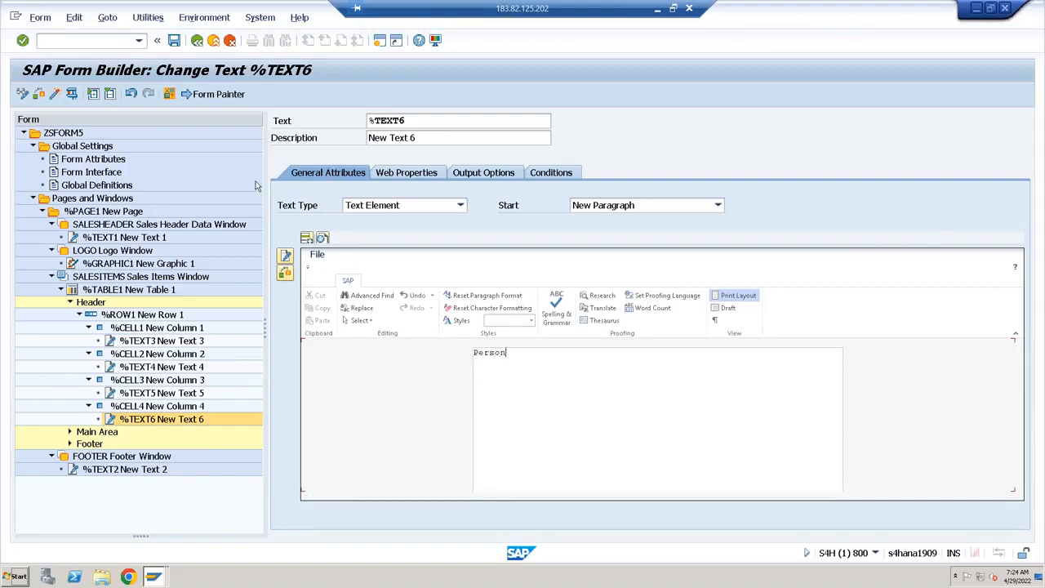
{"action": "left_click", "coordinate": [174, 40]}
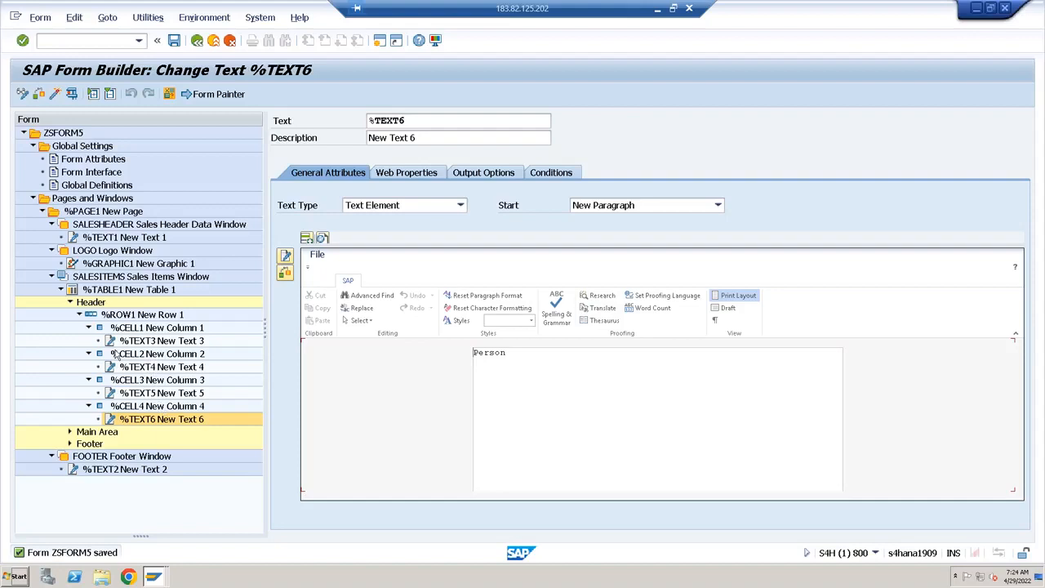
Add a table line to the Main Area of %TABLE1 using line type LINETYPE1.
{"action": "left_click", "coordinate": [69, 302]}
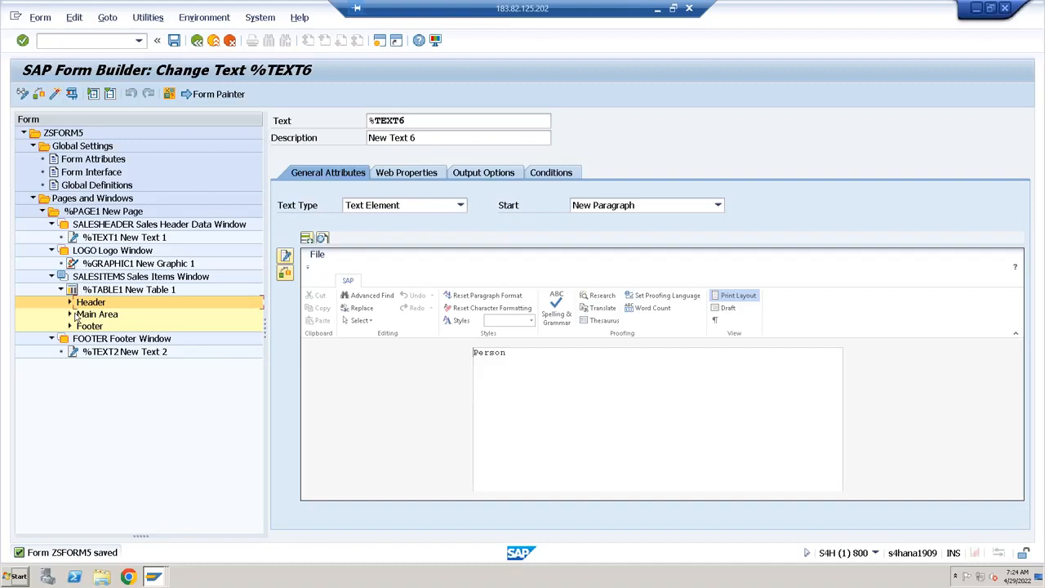
{"action": "right_click", "coordinate": [82, 317]}
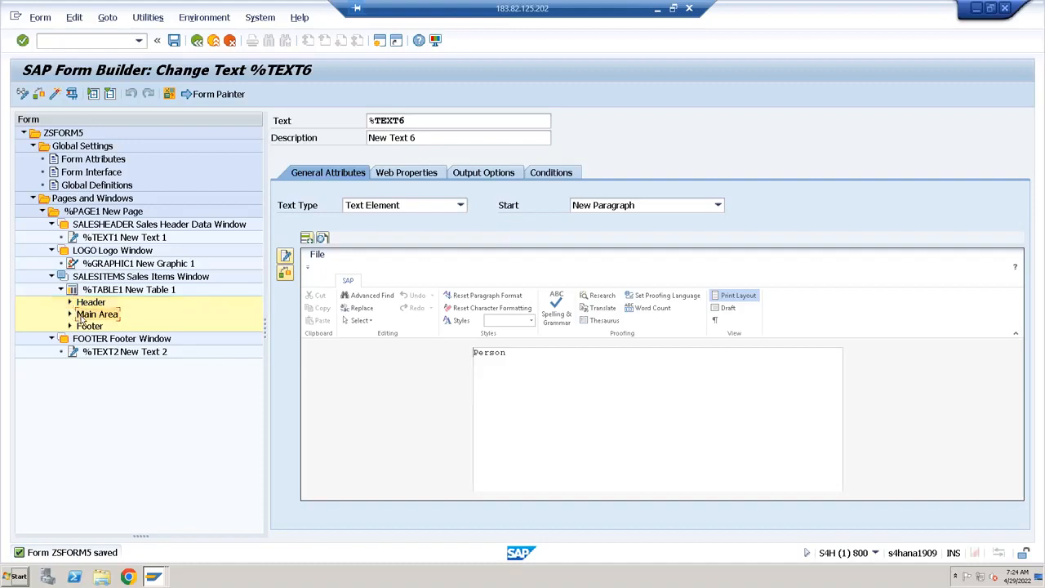
{"action": "mouse_move", "coordinate": [106, 324]}
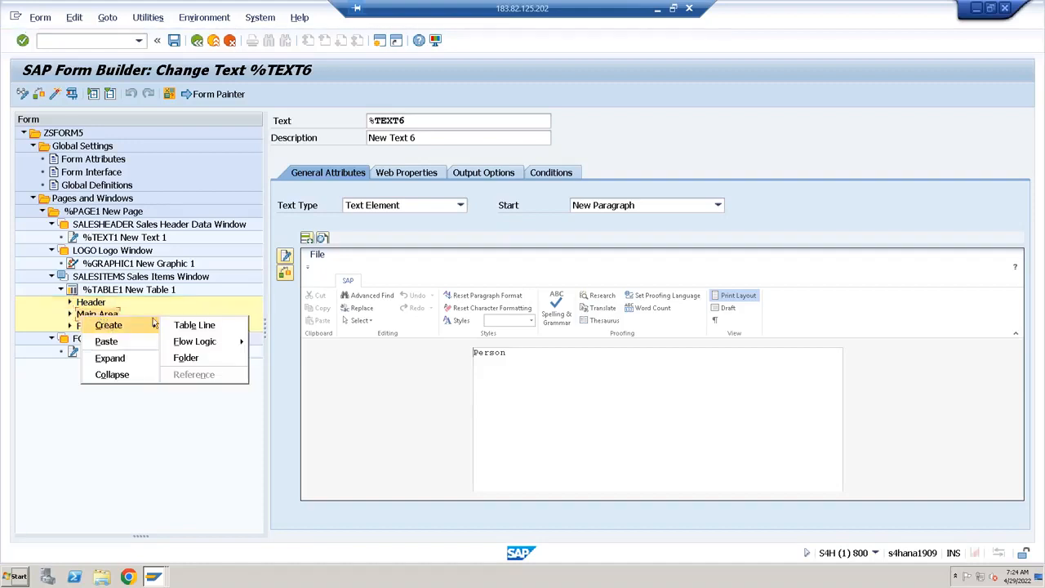
{"action": "left_click", "coordinate": [201, 326]}
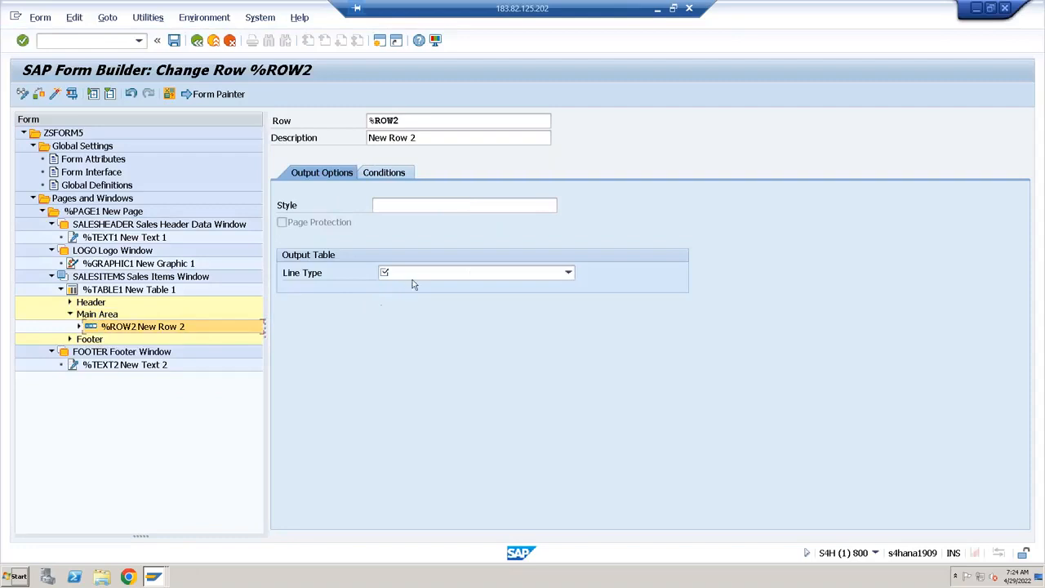
{"action": "left_click", "coordinate": [471, 272]}
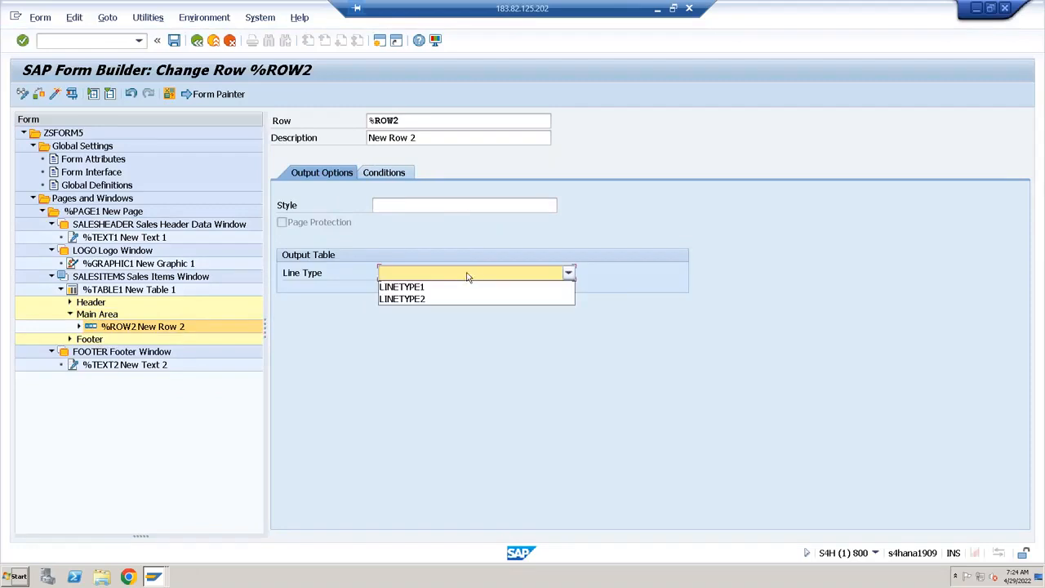
{"action": "left_click", "coordinate": [422, 287]}
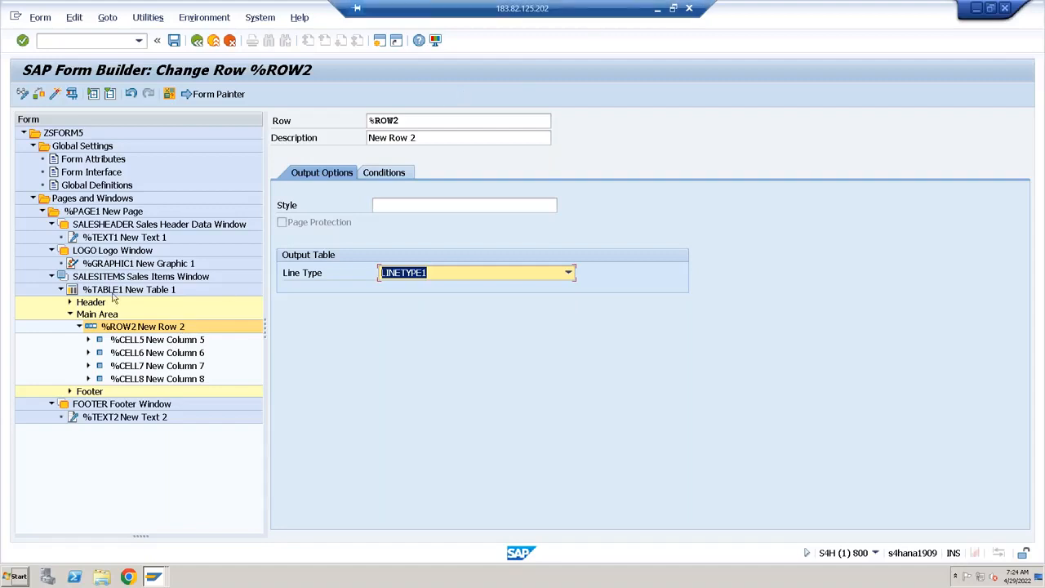
Check the loop data of %TABLE1 and add a text node with the field &wa_vbap-vbeln& to the first main area cell, %CELL5.
{"action": "left_click", "coordinate": [117, 291]}
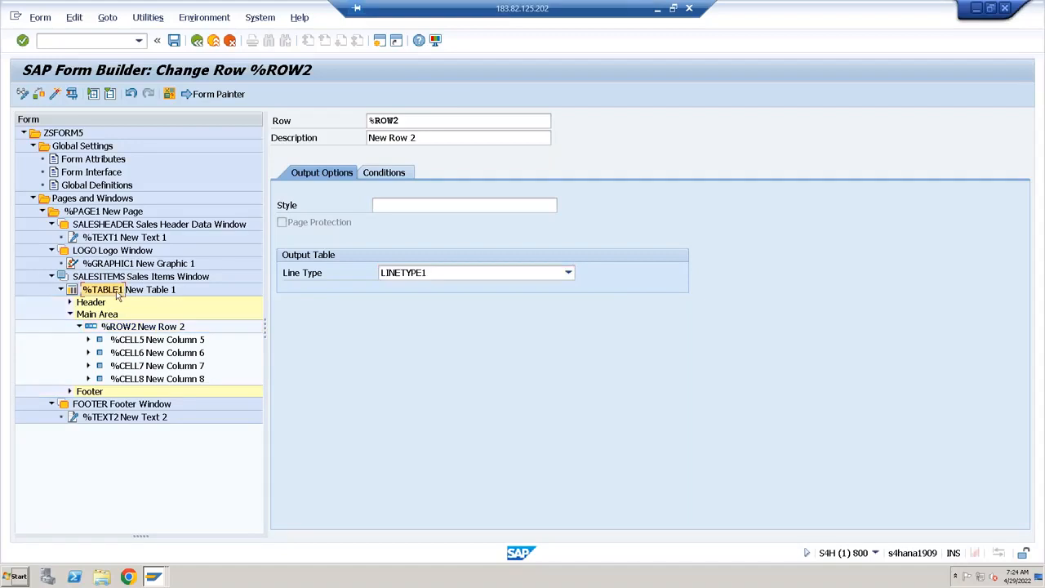
{"action": "left_click", "coordinate": [309, 179]}
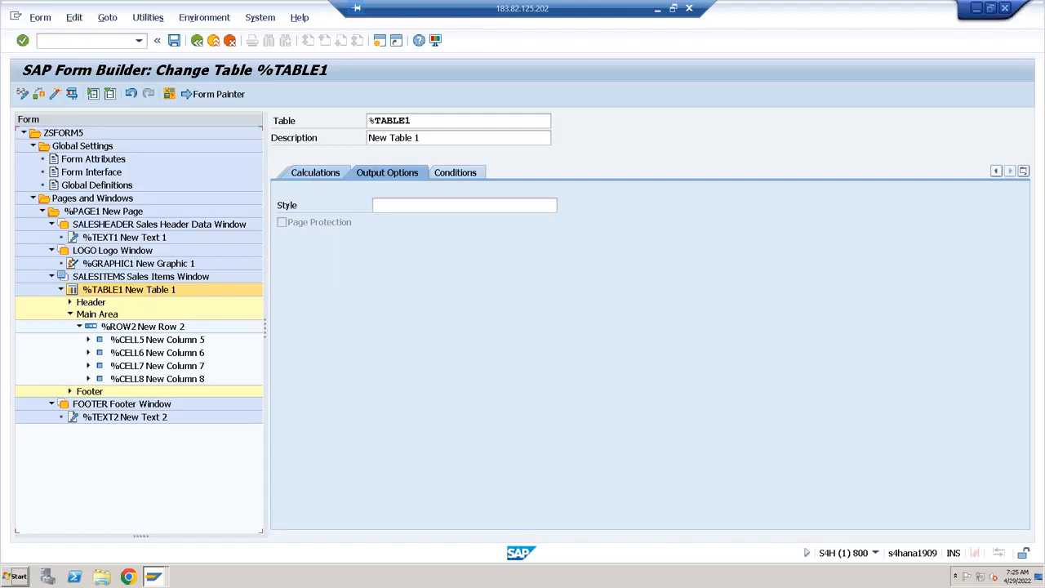
{"action": "left_click", "coordinate": [311, 176]}
{"action": "left_click", "coordinate": [311, 175]}
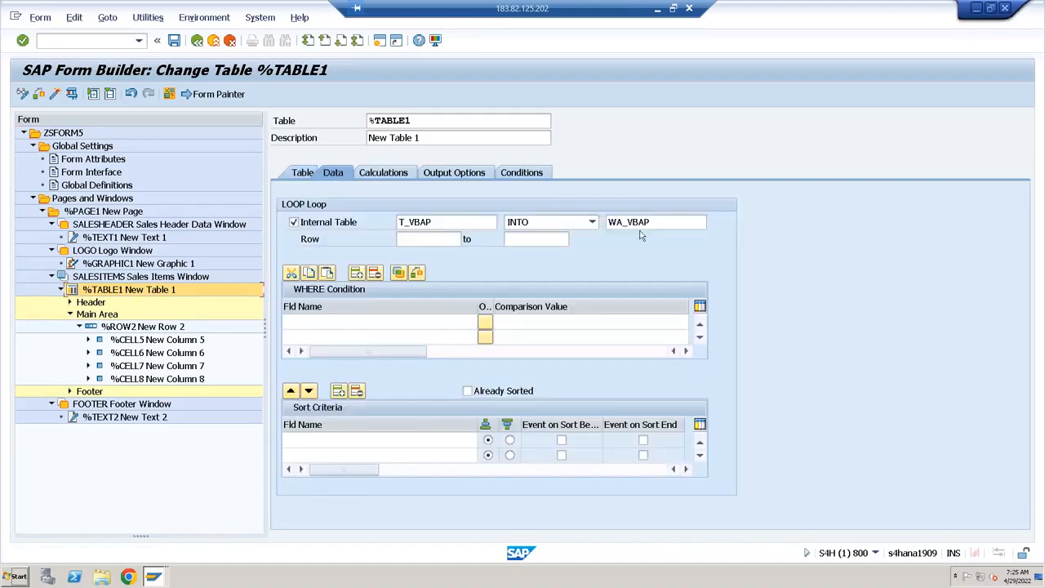
{"action": "right_click", "coordinate": [137, 341]}
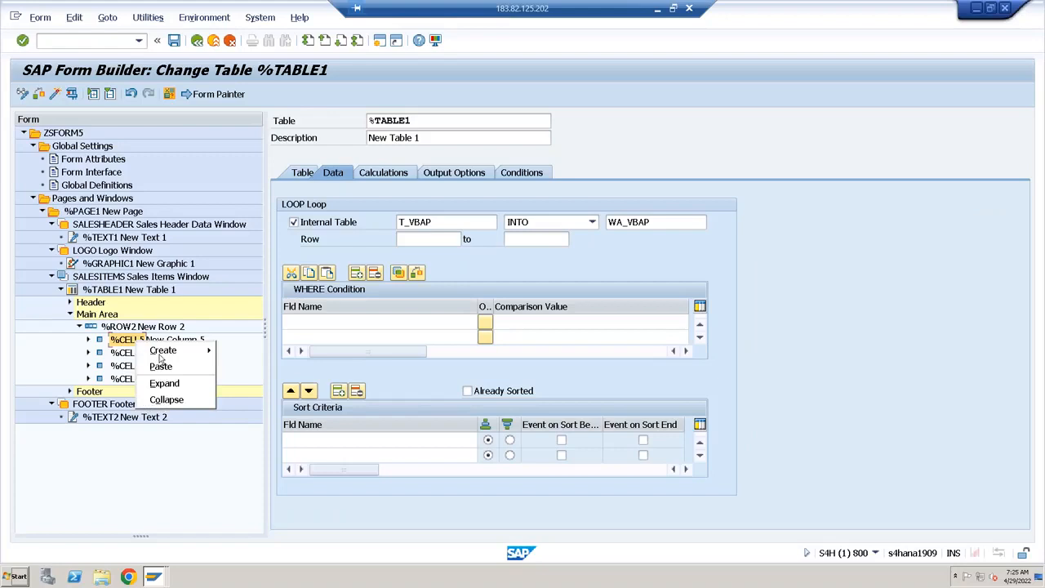
{"action": "mouse_move", "coordinate": [163, 351]}
{"action": "left_click", "coordinate": [236, 382]}
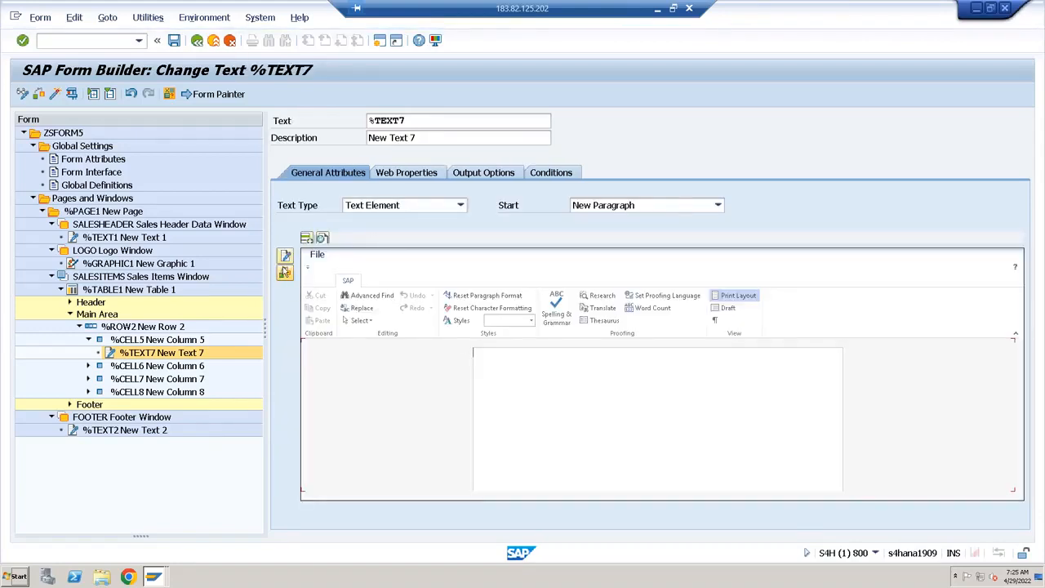
{"action": "left_click", "coordinate": [306, 238]}
{"action": "type", "text": "&"}
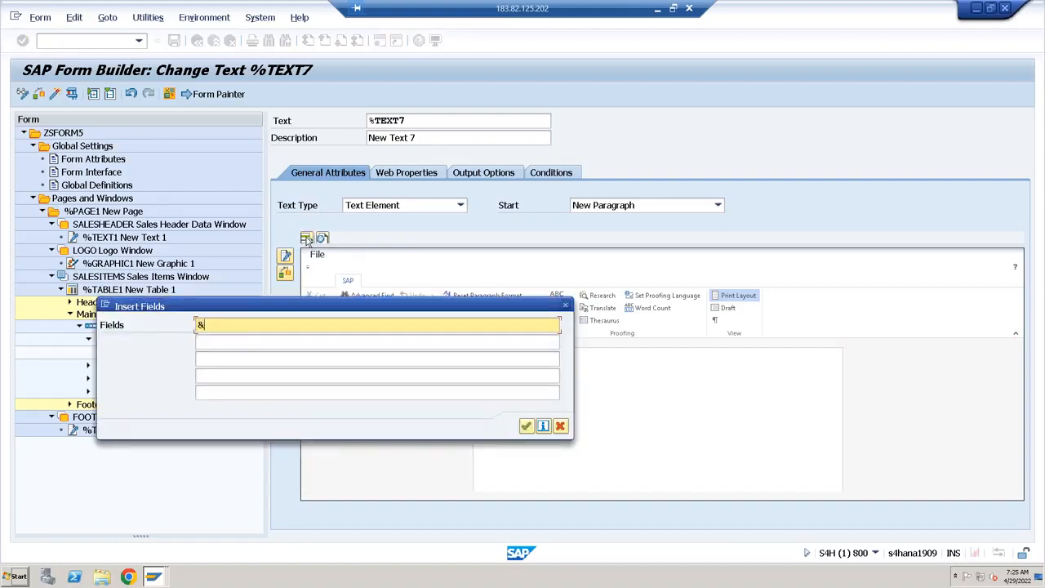
{"action": "type", "text": "wa_vbap-vbeln&"}
{"action": "key", "text": "Return"}
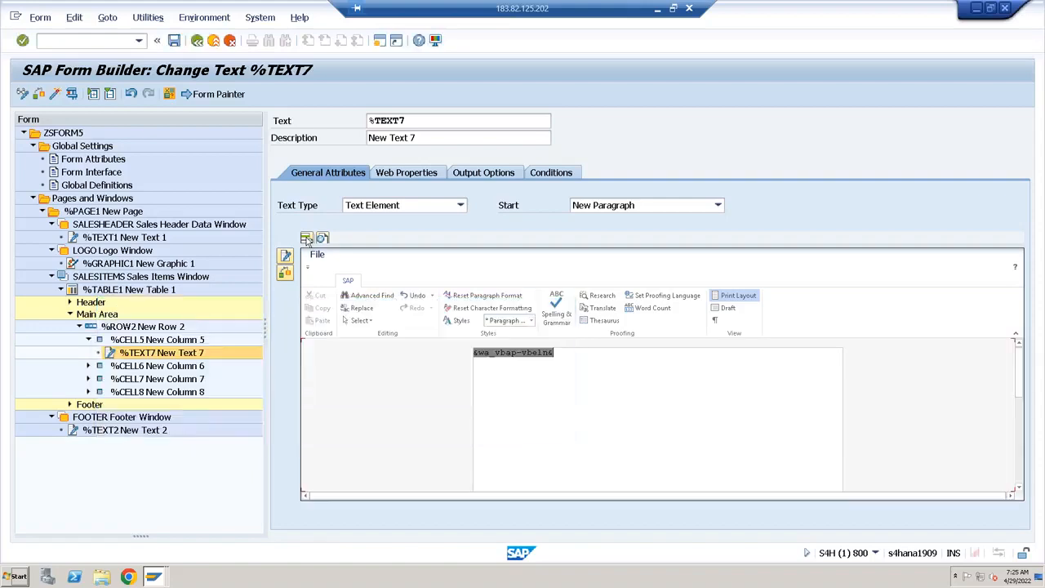
Add a text node to the second main area cell, %CELL6, and insert the field &wa_vbap-posnr&.
{"action": "left_click", "coordinate": [139, 367]}
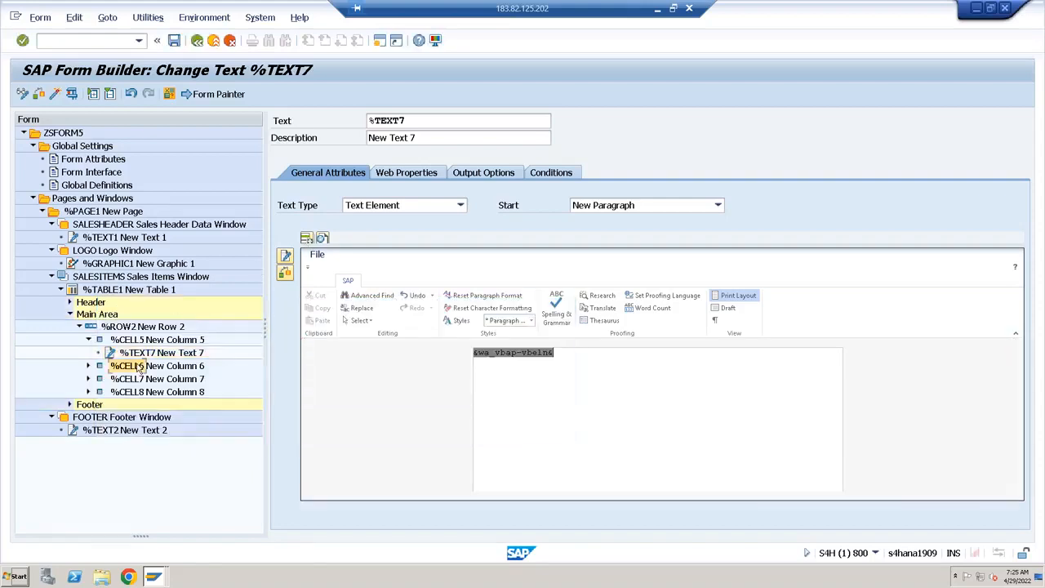
{"action": "right_click", "coordinate": [139, 367]}
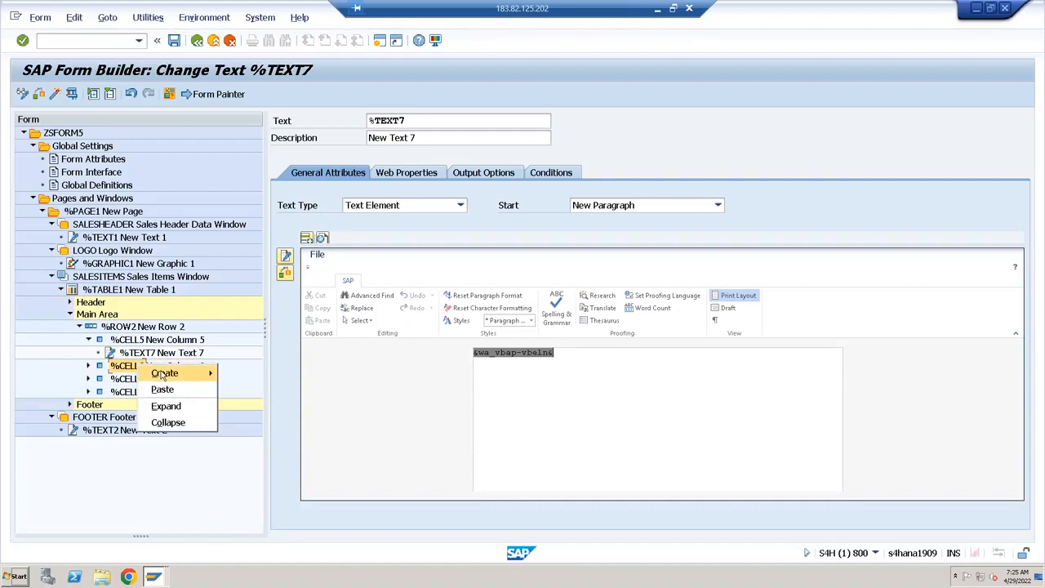
{"action": "mouse_move", "coordinate": [187, 374]}
{"action": "left_click", "coordinate": [239, 405]}
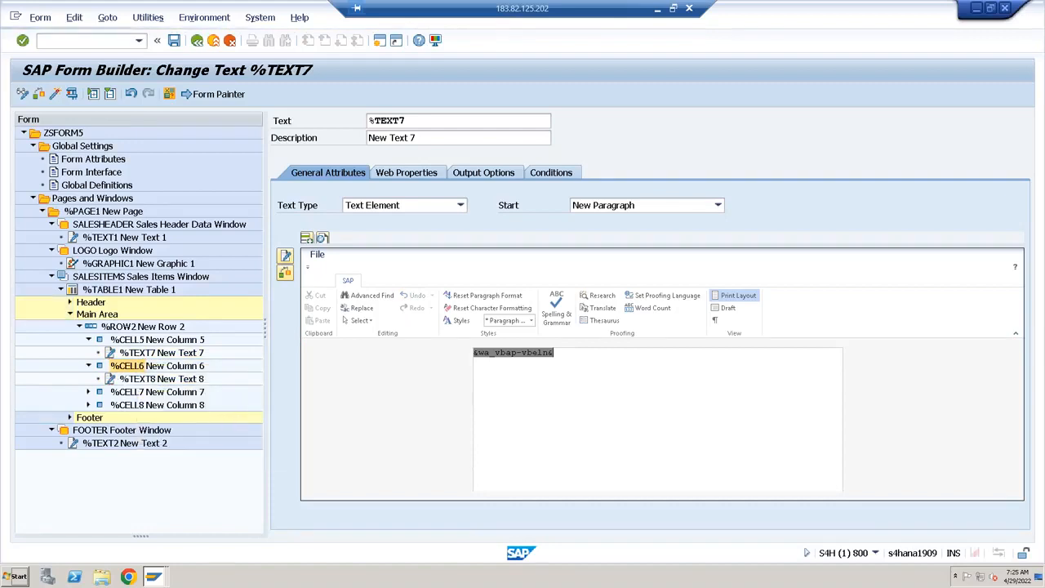
{"action": "left_click", "coordinate": [308, 239]}
{"action": "type", "text": "&wa_vbap-posnr&"}
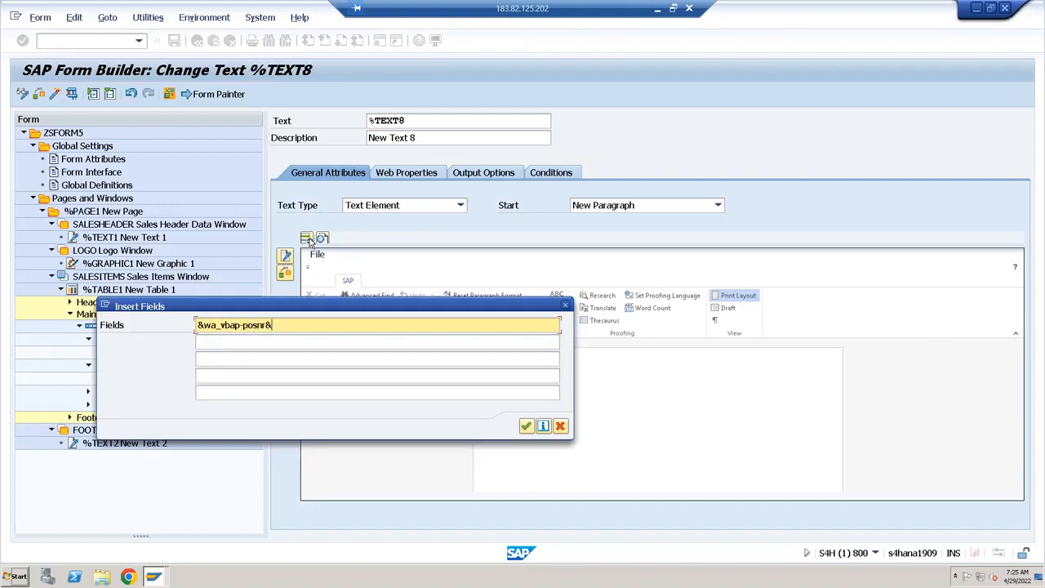
{"action": "key", "text": "Return"}
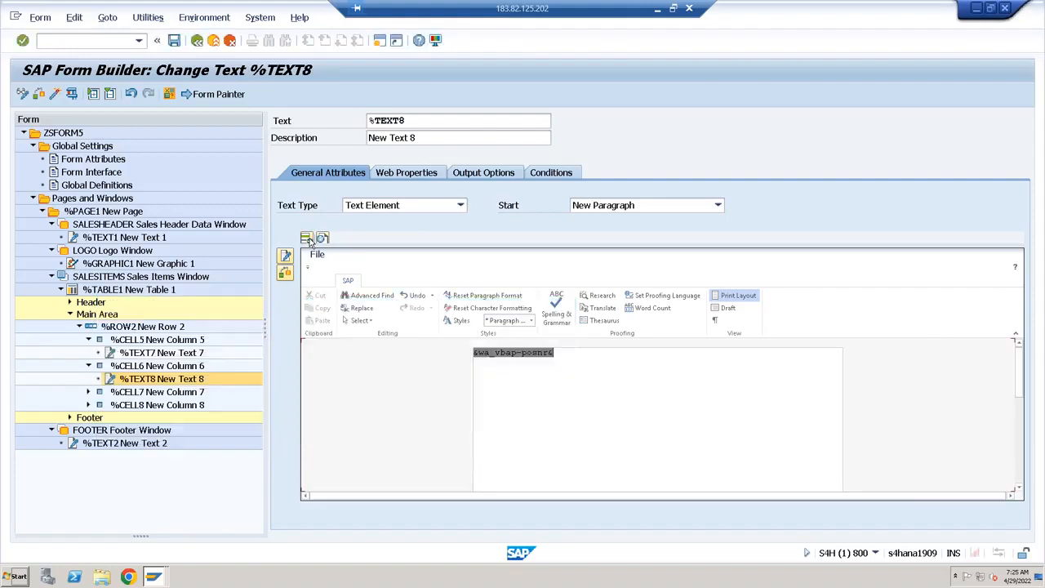
Add a text node to the third main area cell, %CELL7, and insert the field &wa_vbap-matnr&.
{"action": "right_click", "coordinate": [139, 395]}
{"action": "mouse_move", "coordinate": [164, 402]}
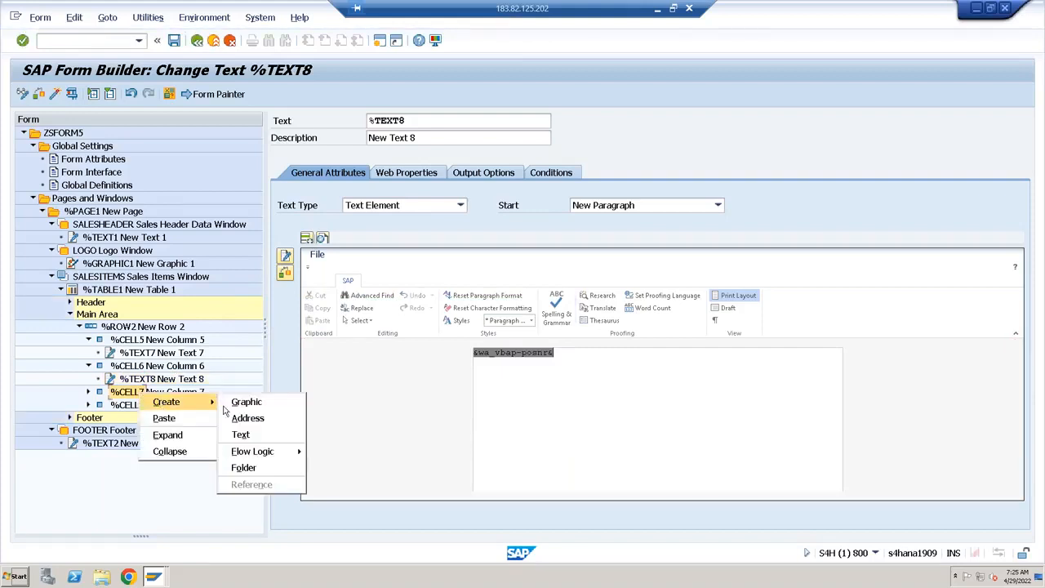
{"action": "left_click", "coordinate": [240, 433]}
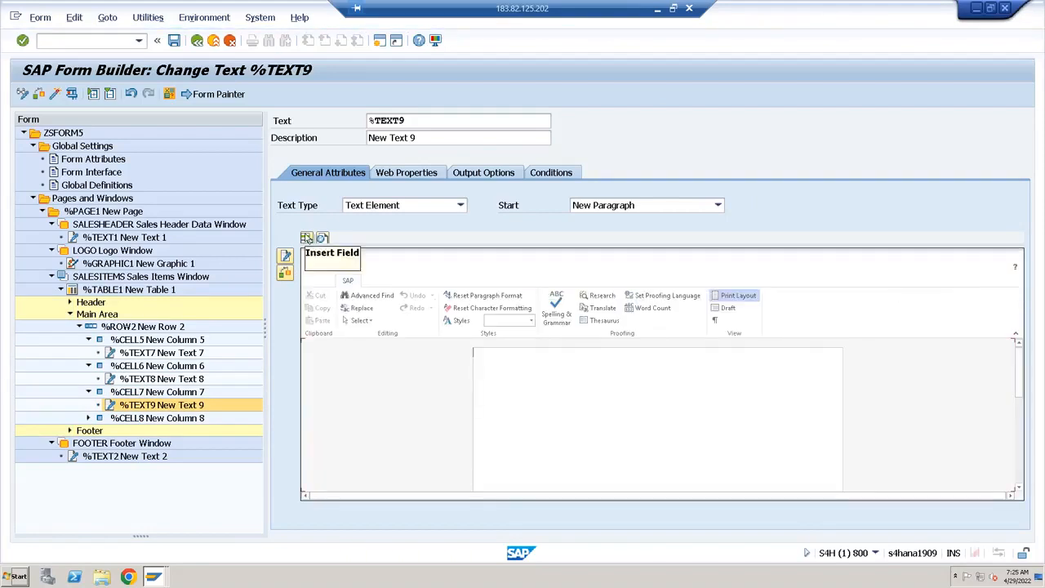
{"action": "left_click", "coordinate": [308, 238]}
{"action": "type", "text": "&"}
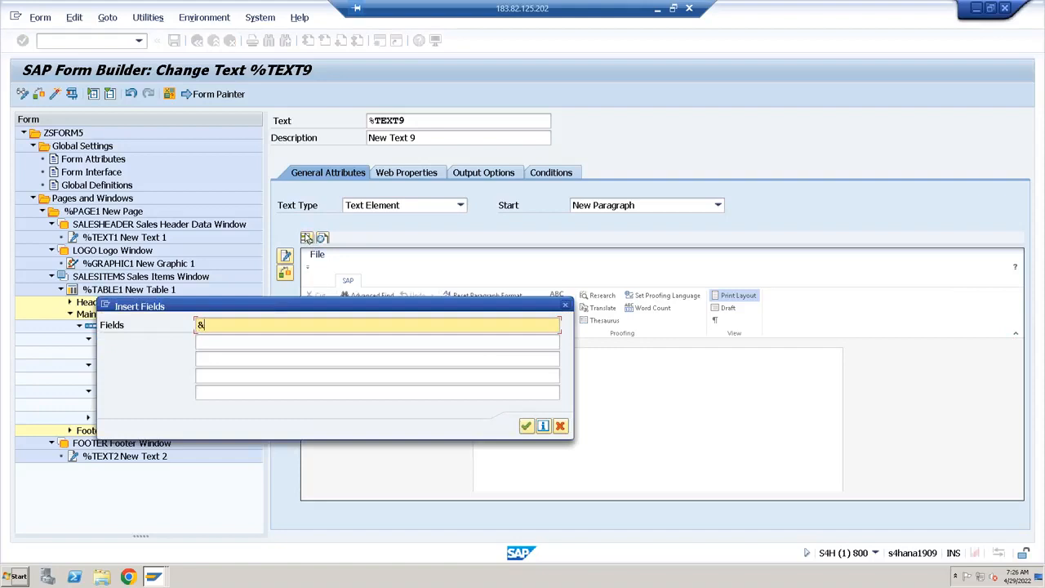
{"action": "type", "text": "wa_vbap-matnr"}
{"action": "key", "text": "Return"}
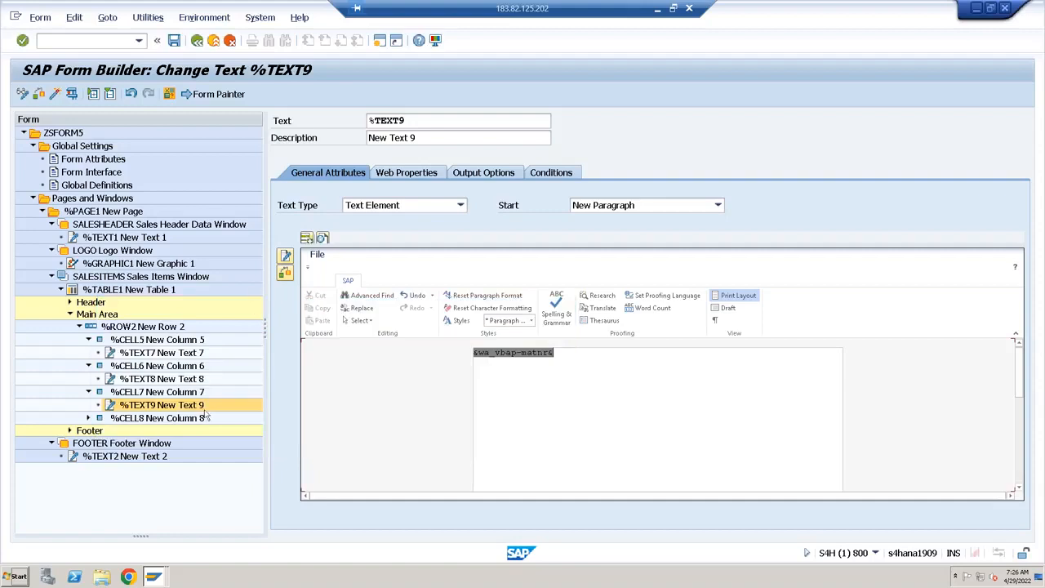
Add a text node with the field &wa_vbap-netwr& to the fourth main area cell, %CELL8, and collapse row %ROW2.
{"action": "left_click", "coordinate": [135, 419]}
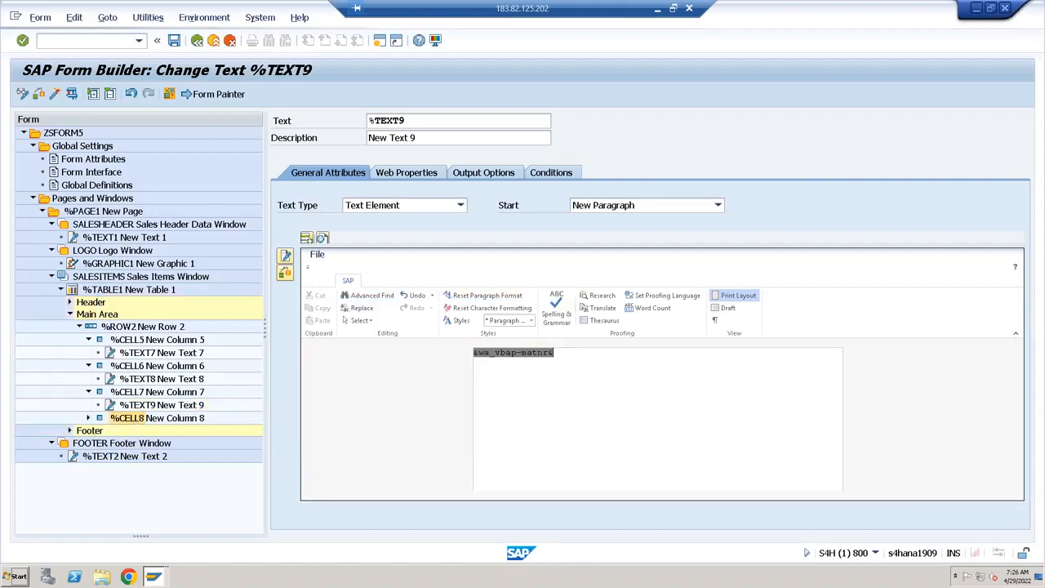
{"action": "right_click", "coordinate": [136, 423]}
{"action": "mouse_move", "coordinate": [160, 430]}
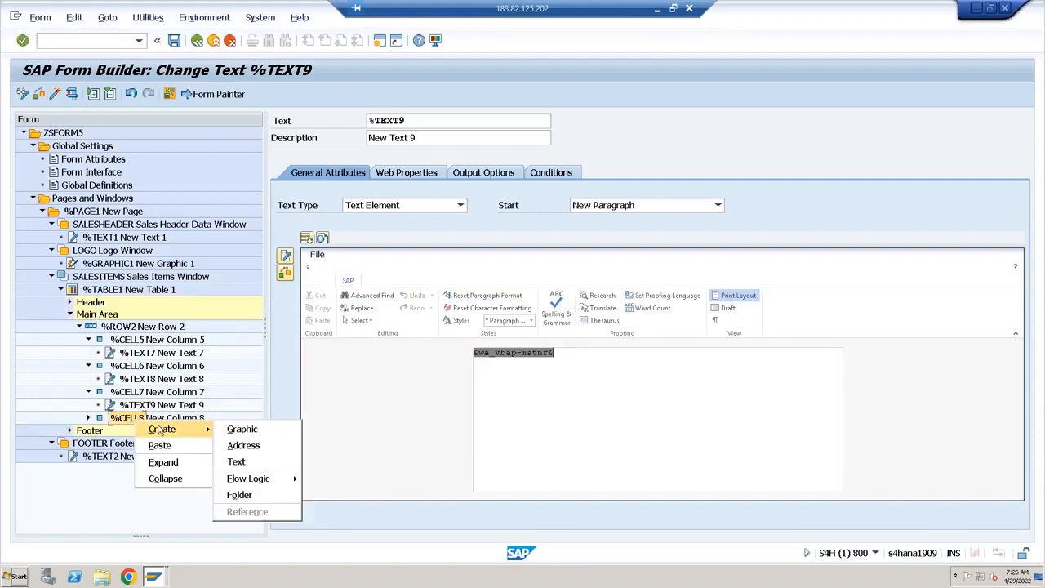
{"action": "left_click", "coordinate": [236, 462]}
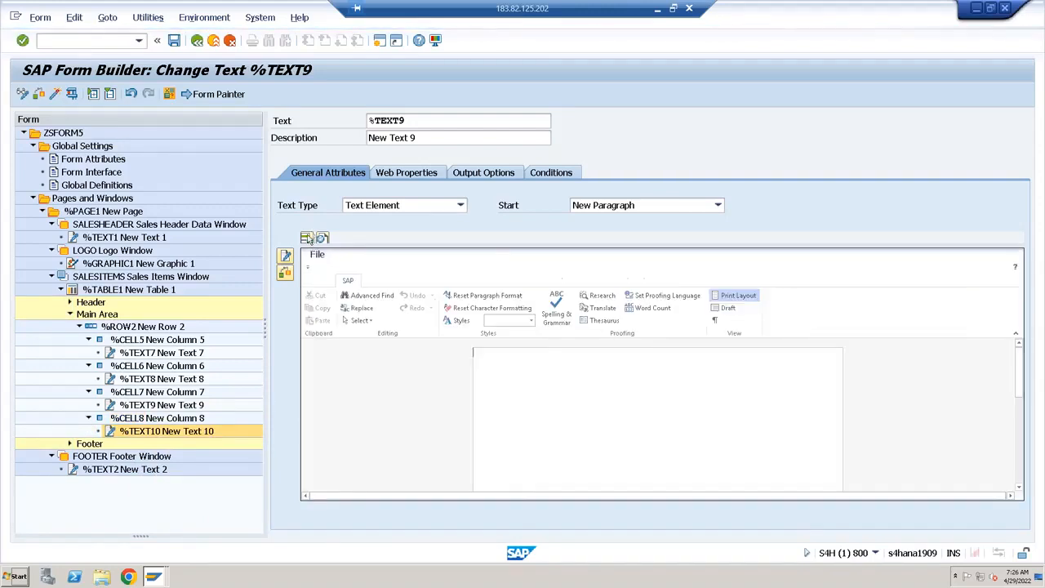
{"action": "left_click", "coordinate": [306, 237]}
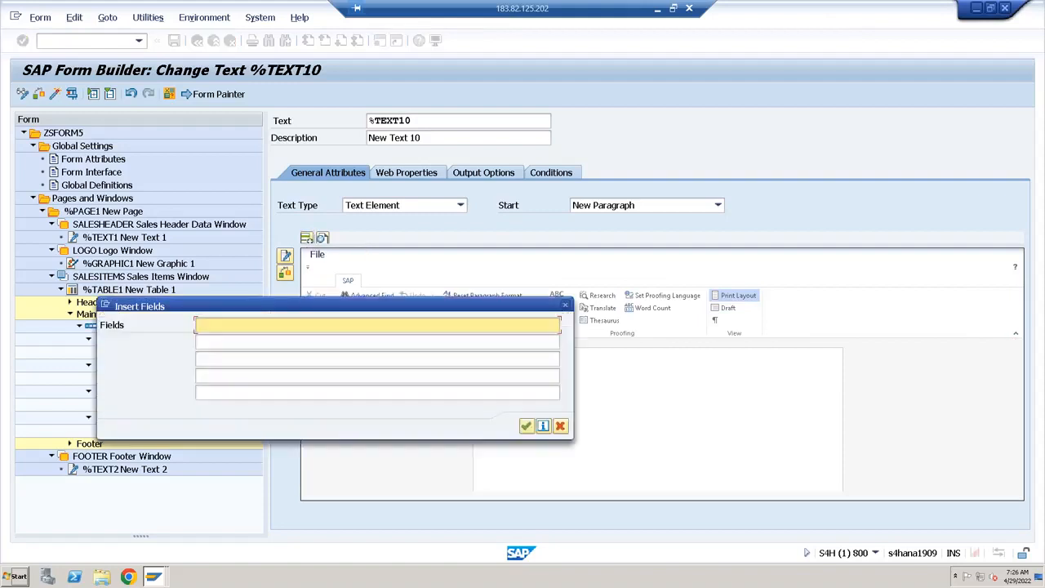
{"action": "type", "text": "&wa_vbap-netwr&"}
{"action": "key", "text": "Return"}
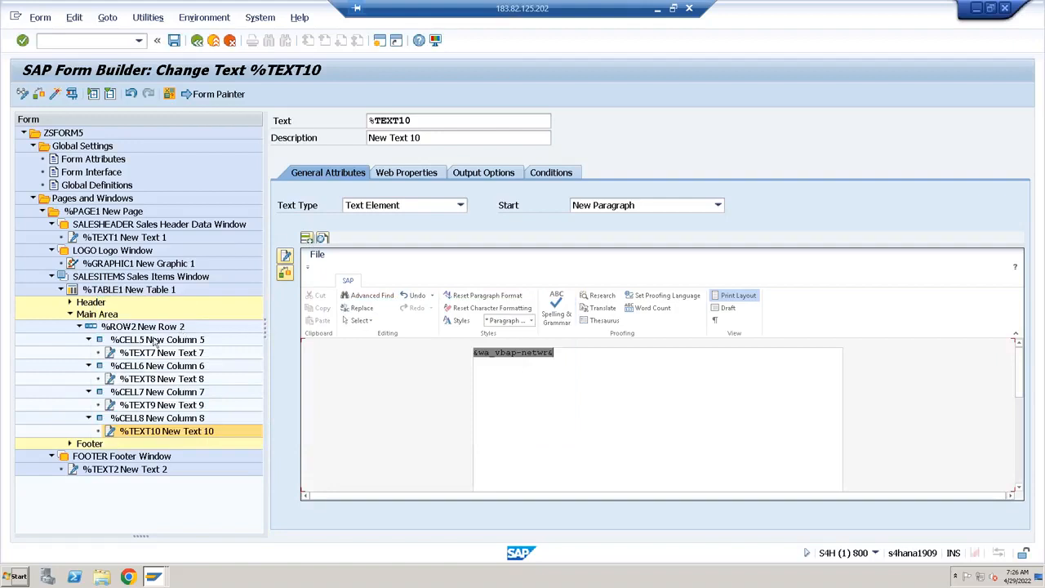
{"action": "left_click", "coordinate": [79, 326]}
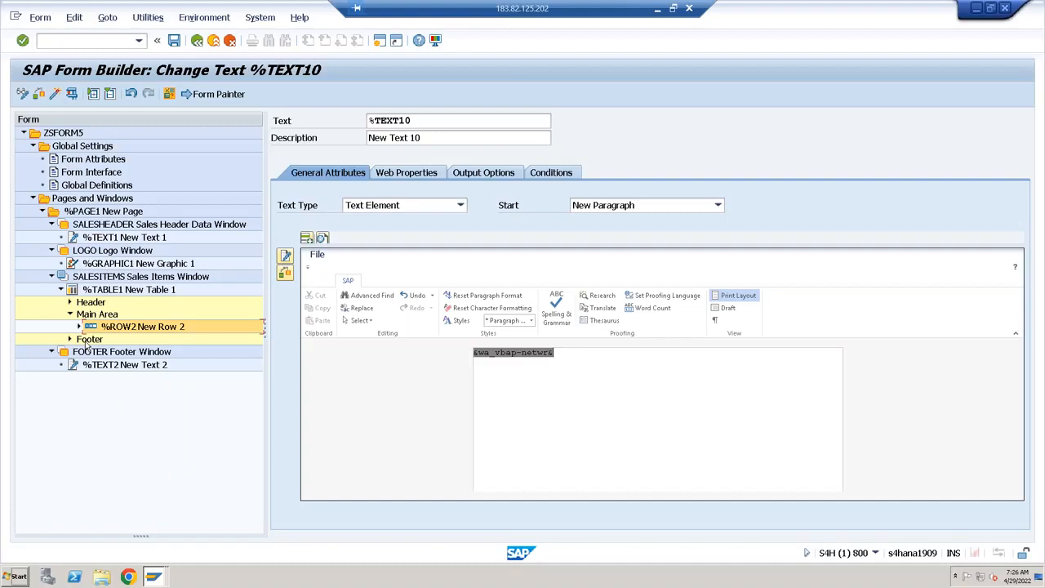
Check the table footer in the Paint layout sketch and declare the global variable V_TOTAL with TYPE VBAP-NETWR in the form's Global Definitions.
{"action": "left_click", "coordinate": [86, 340]}
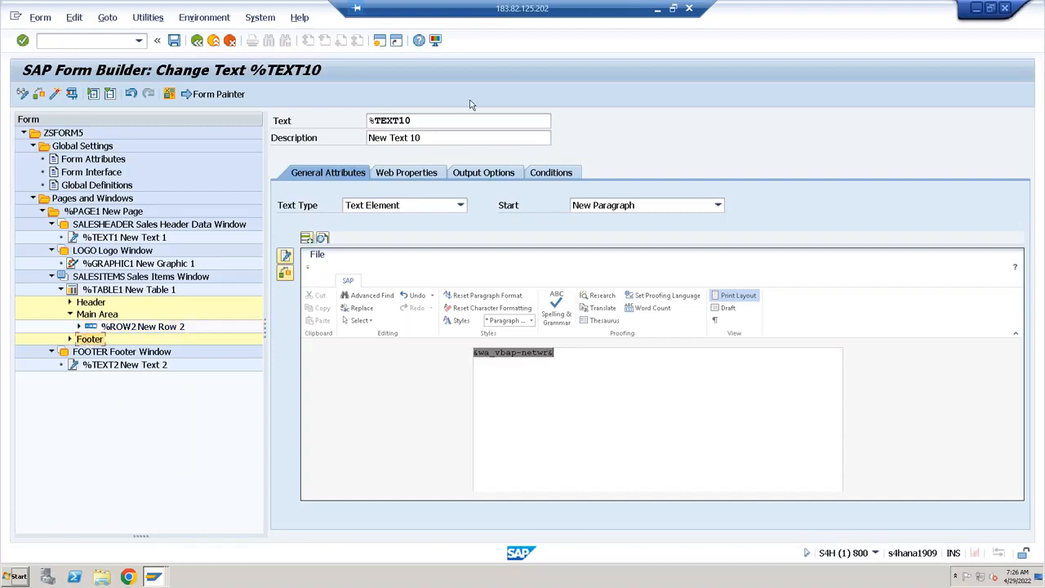
{"action": "left_click", "coordinate": [654, 10]}
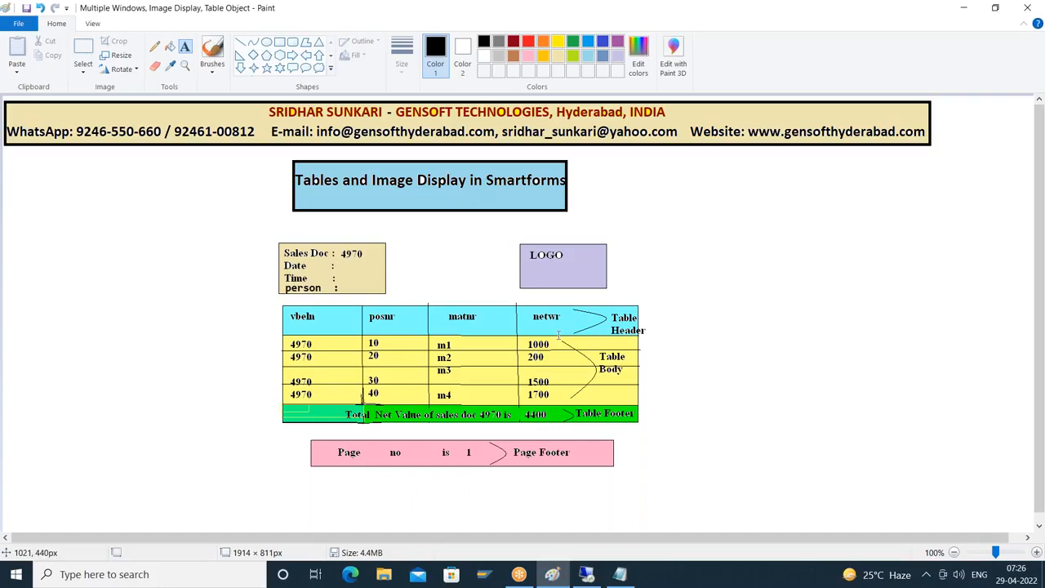
{"action": "left_click", "coordinate": [586, 574]}
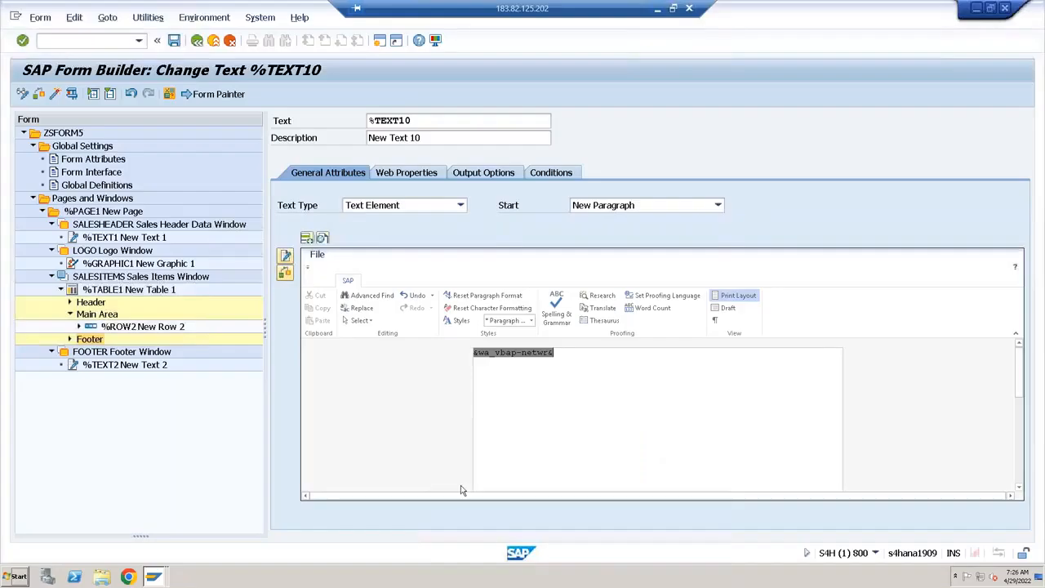
{"action": "left_click", "coordinate": [97, 185]}
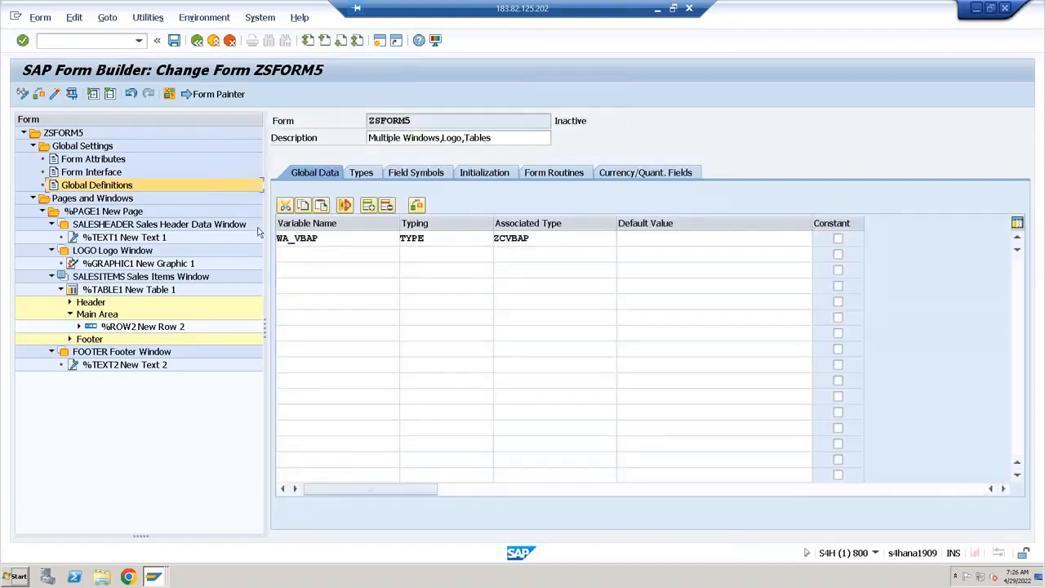
{"action": "left_click", "coordinate": [305, 253]}
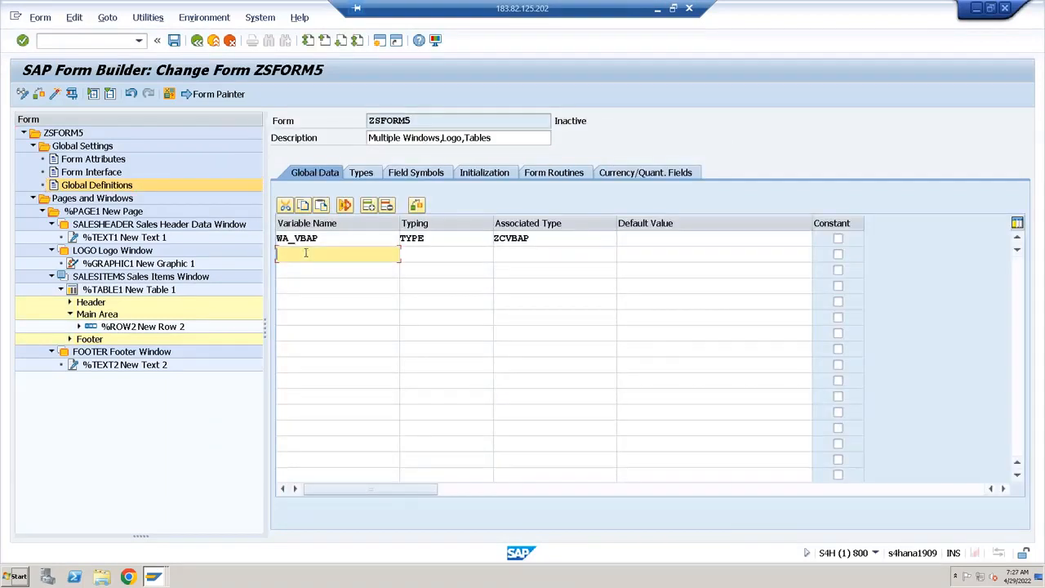
{"action": "type", "text": "v"}
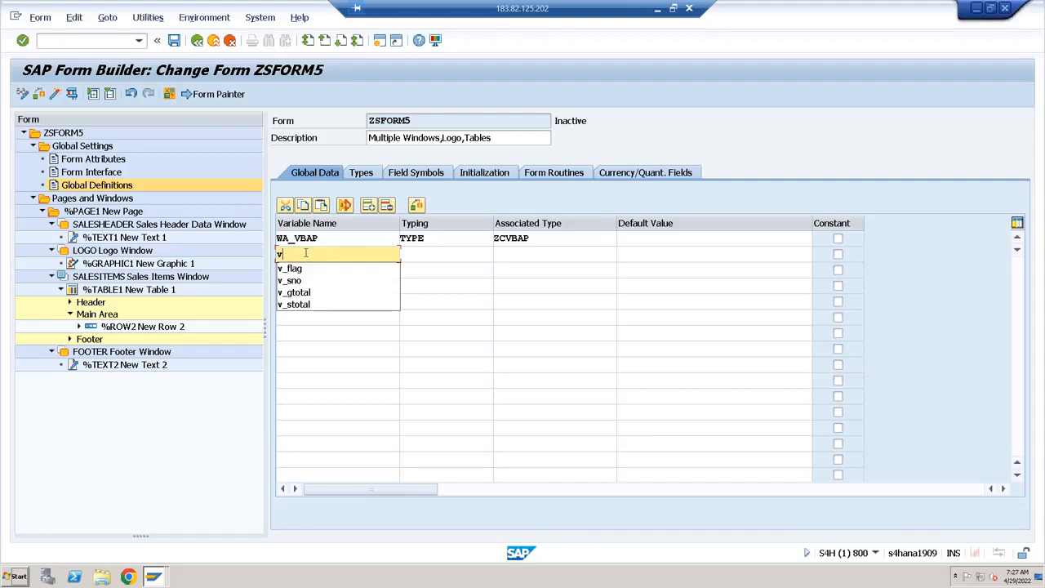
{"action": "type", "text": "_total"}
{"action": "key", "text": "Tab"}
{"action": "type", "text": "type"}
{"action": "key", "text": "Tab"}
{"action": "type", "text": "vbap-netwr"}
{"action": "key", "text": "Return"}
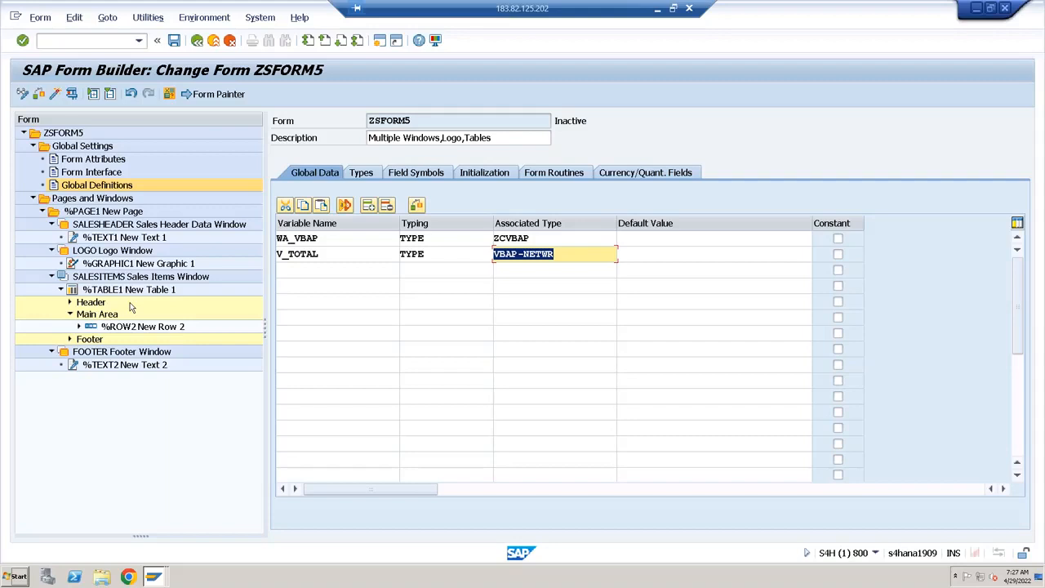
Start a Total operation in the calculations of %TABLE1 and check the net value column in the Paint layout sketch.
{"action": "left_click", "coordinate": [104, 290]}
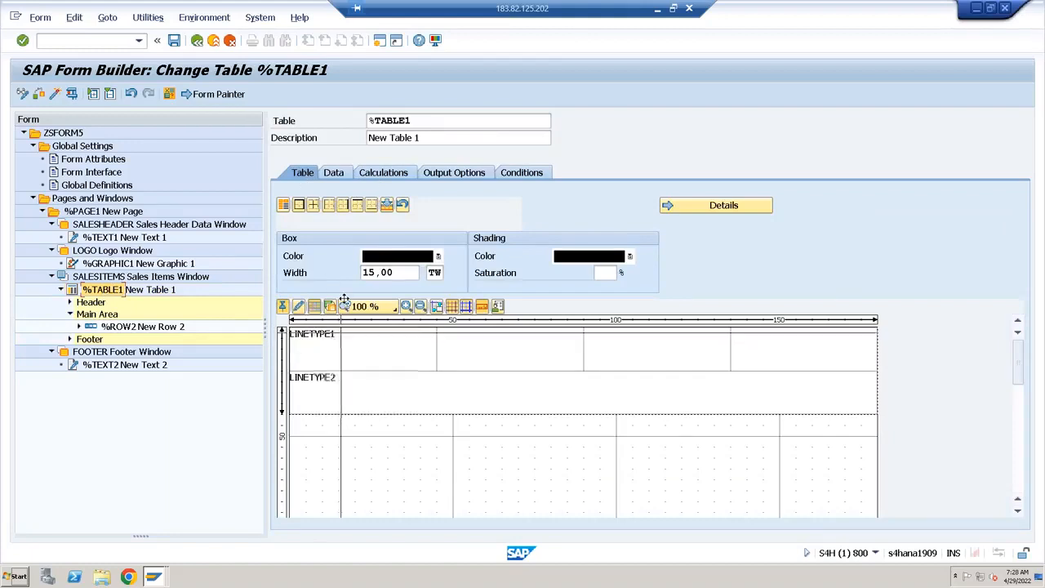
{"action": "left_click", "coordinate": [340, 178]}
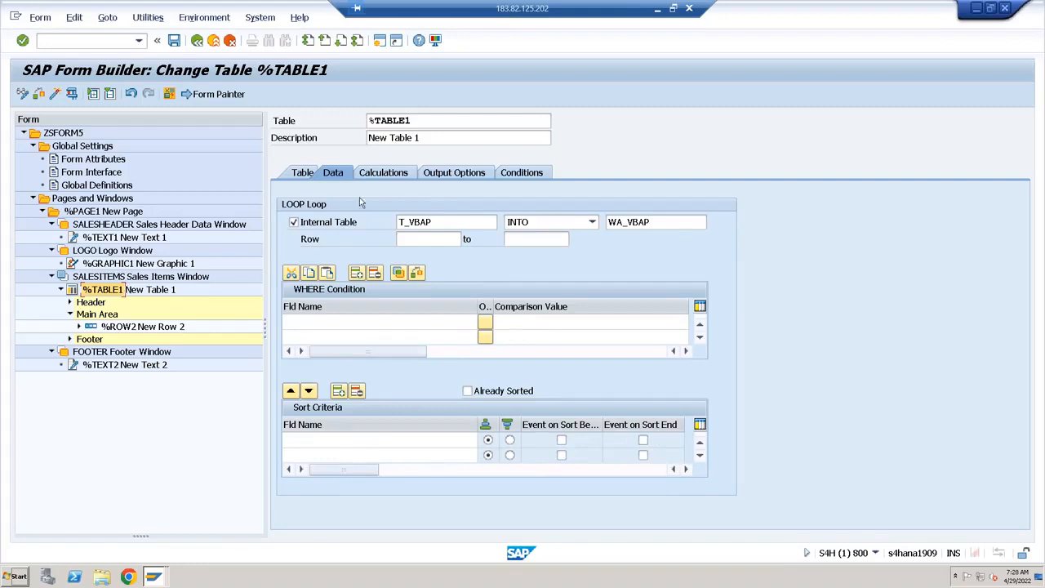
{"action": "left_click", "coordinate": [379, 175]}
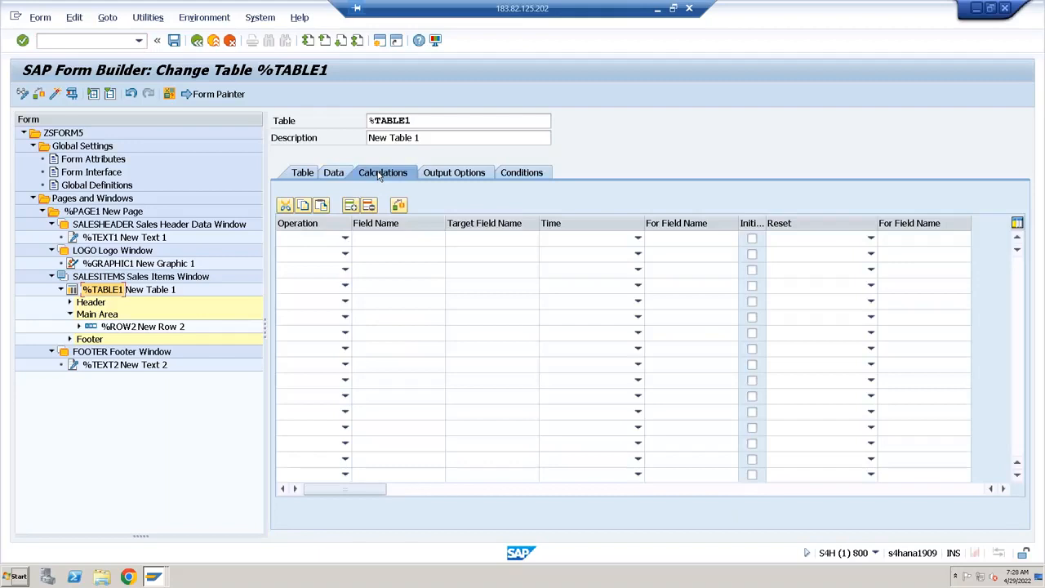
{"action": "left_click", "coordinate": [346, 239]}
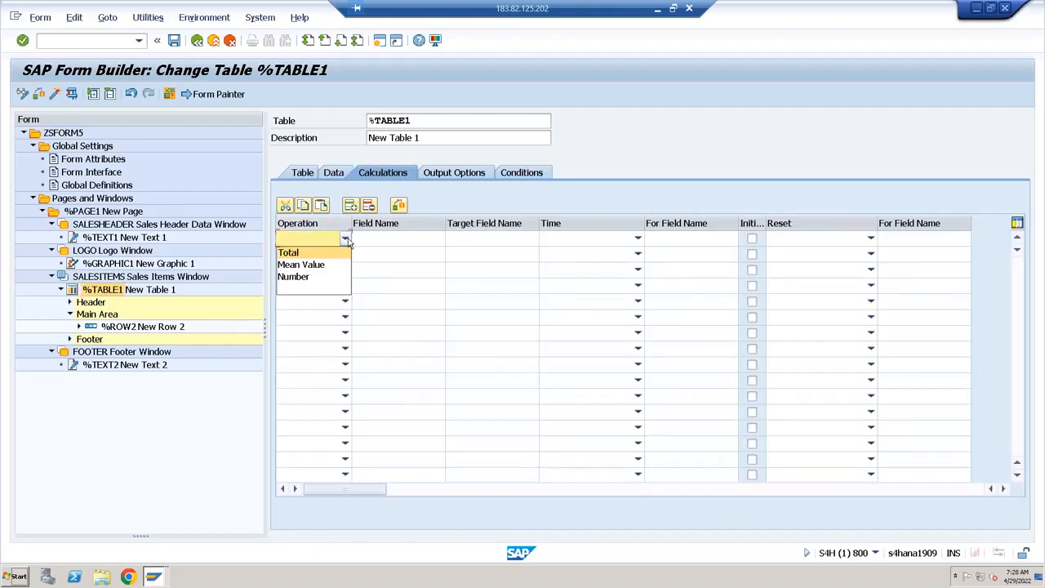
{"action": "left_click", "coordinate": [303, 255]}
{"action": "left_click", "coordinate": [400, 238]}
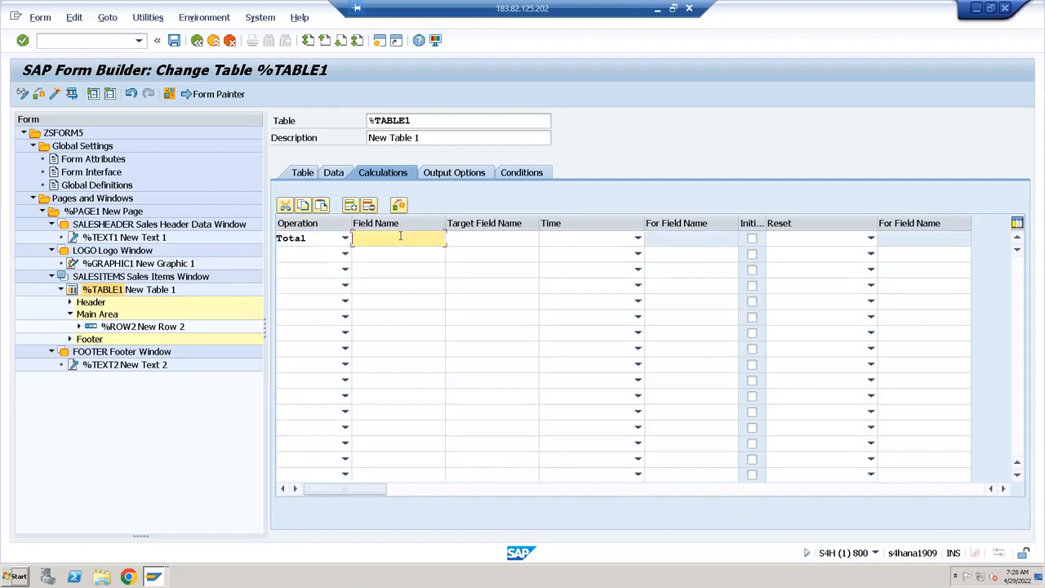
{"action": "left_click", "coordinate": [658, 9]}
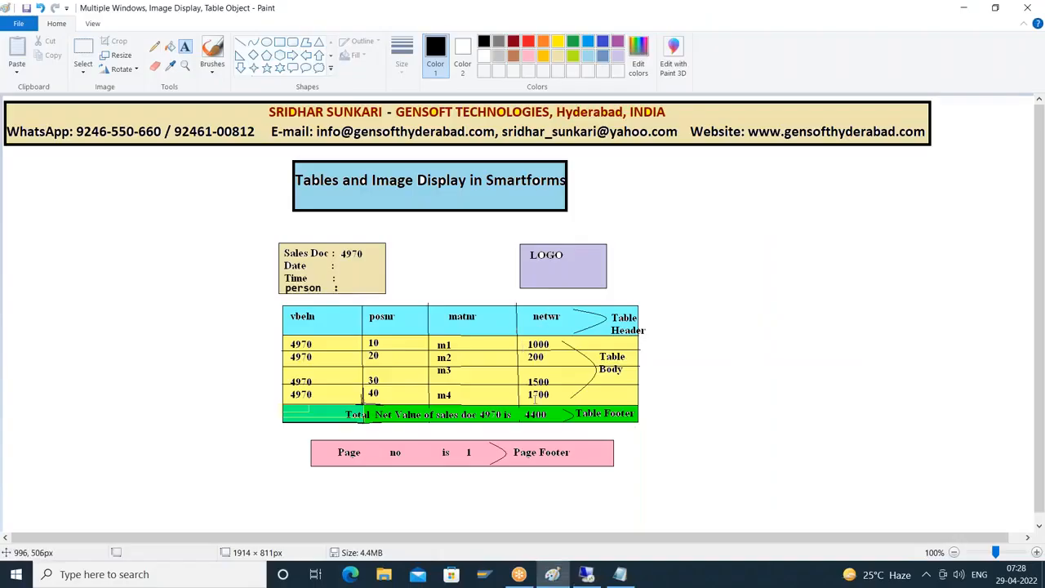
{"action": "left_click", "coordinate": [585, 577]}
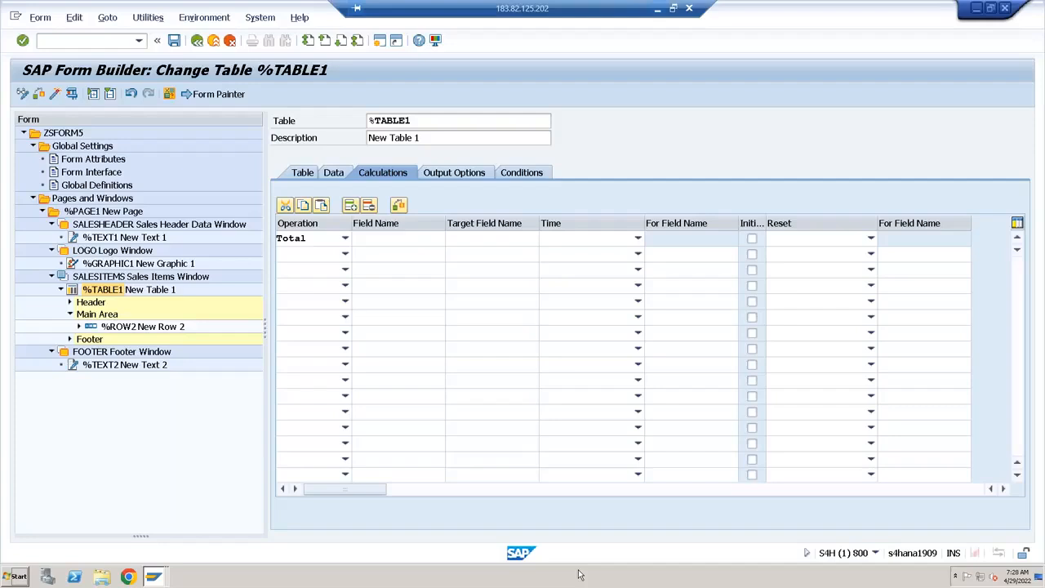
Set the total's field to WA_VBAP-NETWR, its target field to V_TOTAL and its time to After Loop.
{"action": "left_click", "coordinate": [388, 240]}
{"action": "type", "text": "wa"}
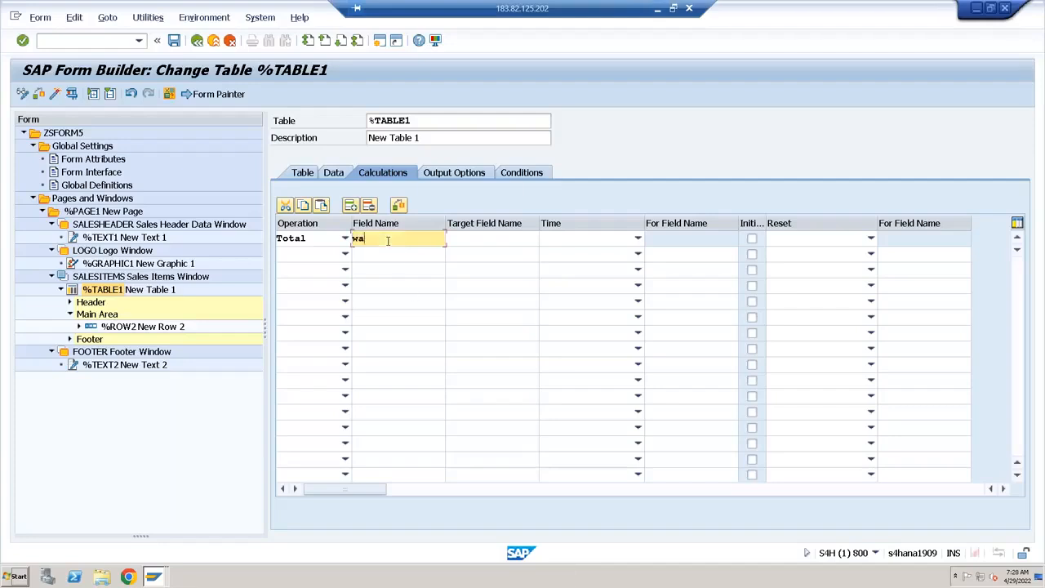
{"action": "type", "text": "_vbap-netwr"}
{"action": "left_click", "coordinate": [496, 241]}
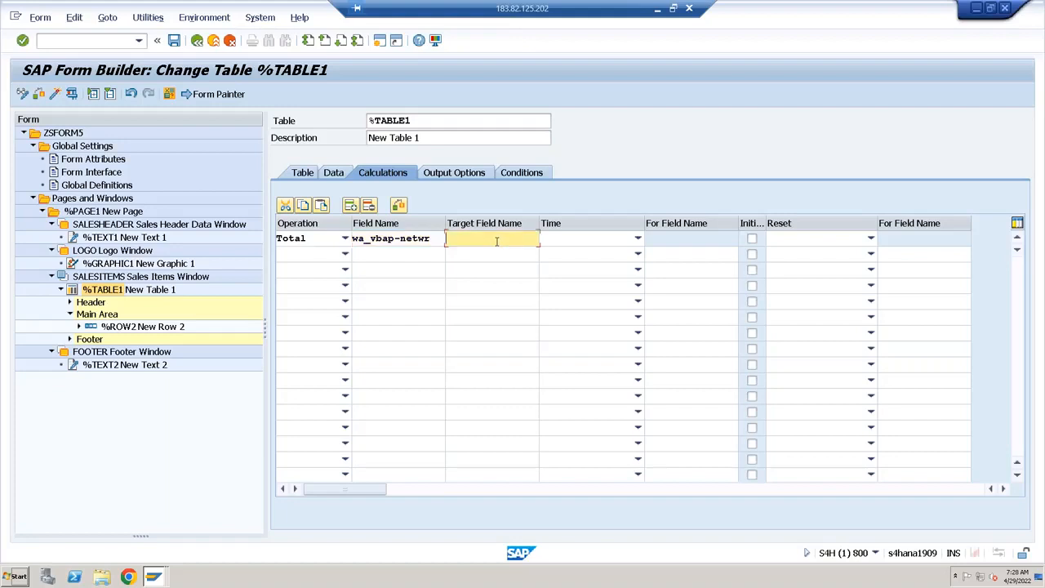
{"action": "type", "text": "v_total"}
{"action": "left_click", "coordinate": [638, 238]}
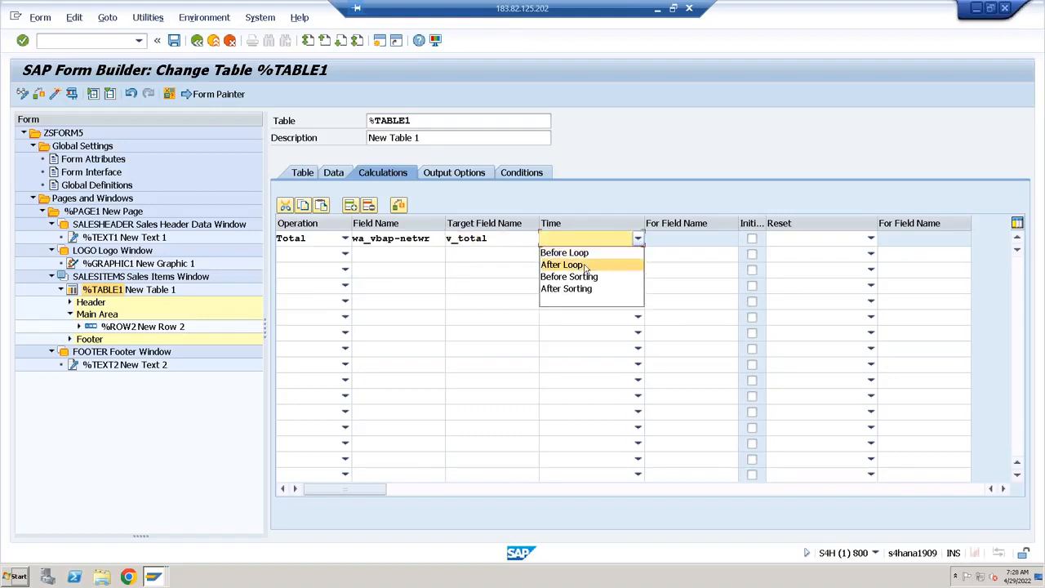
{"action": "left_click", "coordinate": [584, 266]}
{"action": "key", "text": "Return"}
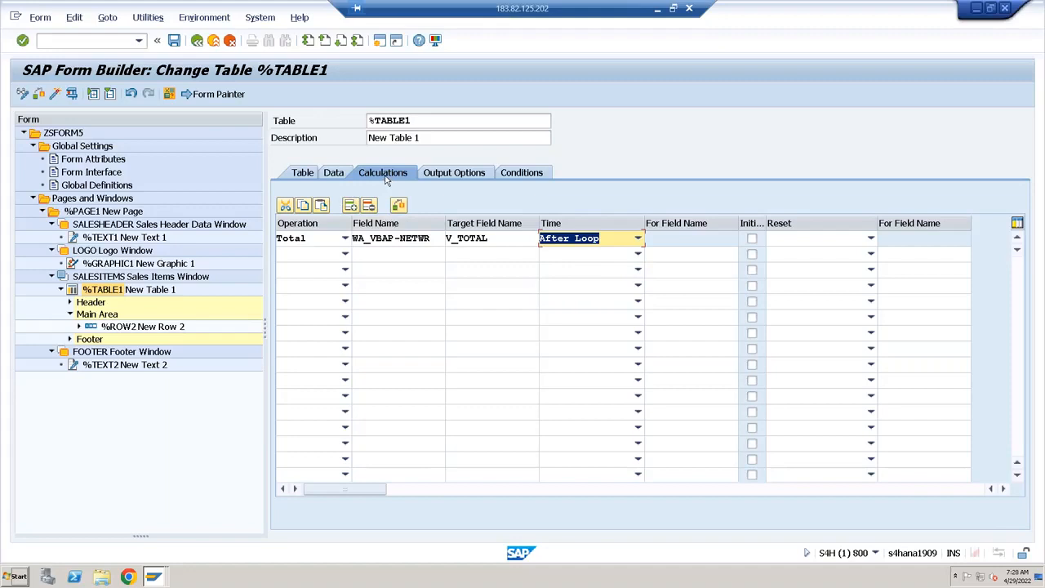
Review the loop data and calculation of %TABLE1 and compare them with the table footer in the Paint sketch.
{"action": "left_click", "coordinate": [341, 173]}
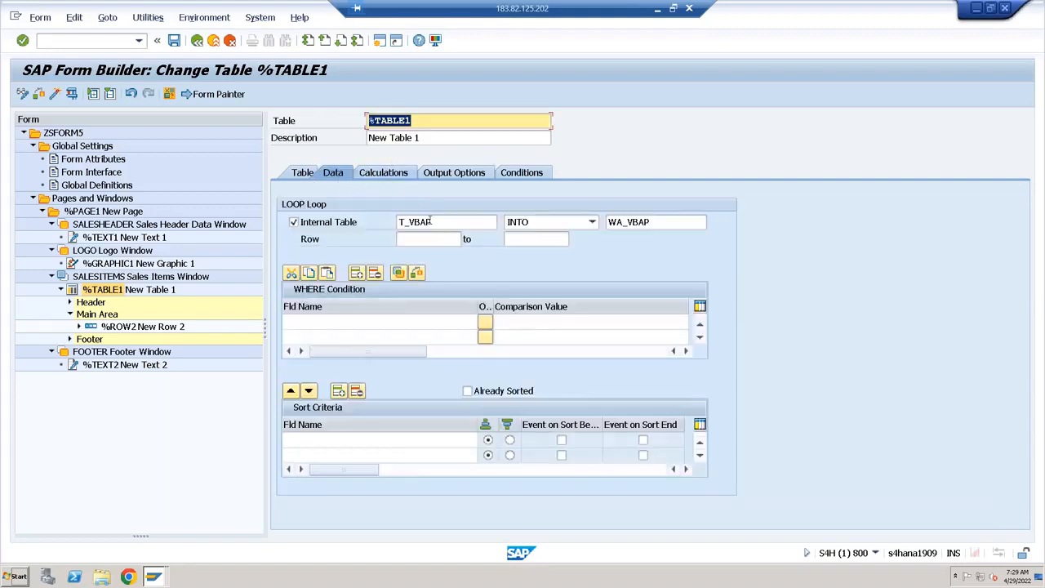
{"action": "left_click", "coordinate": [383, 173]}
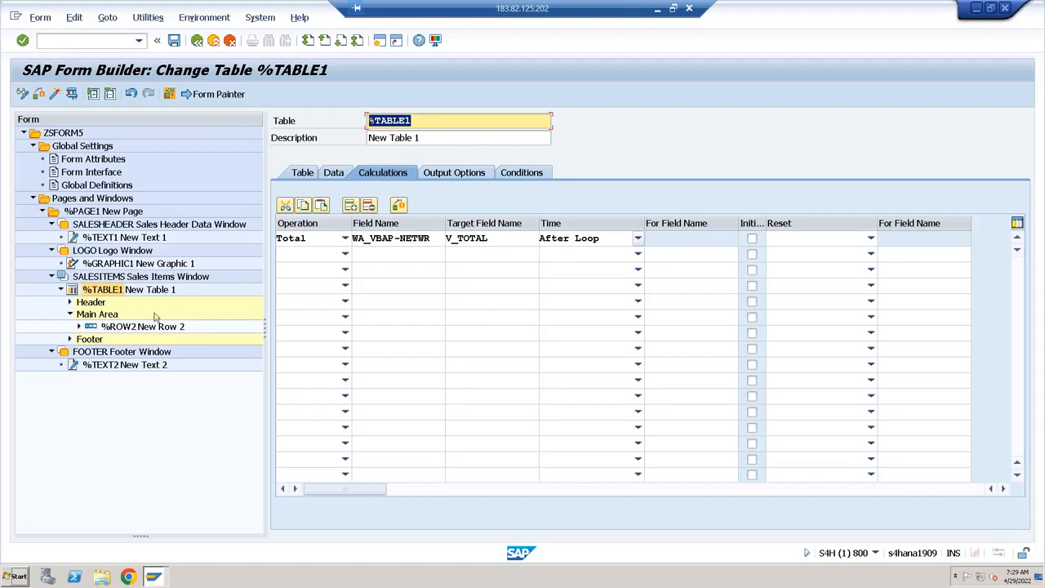
{"action": "left_click", "coordinate": [92, 340]}
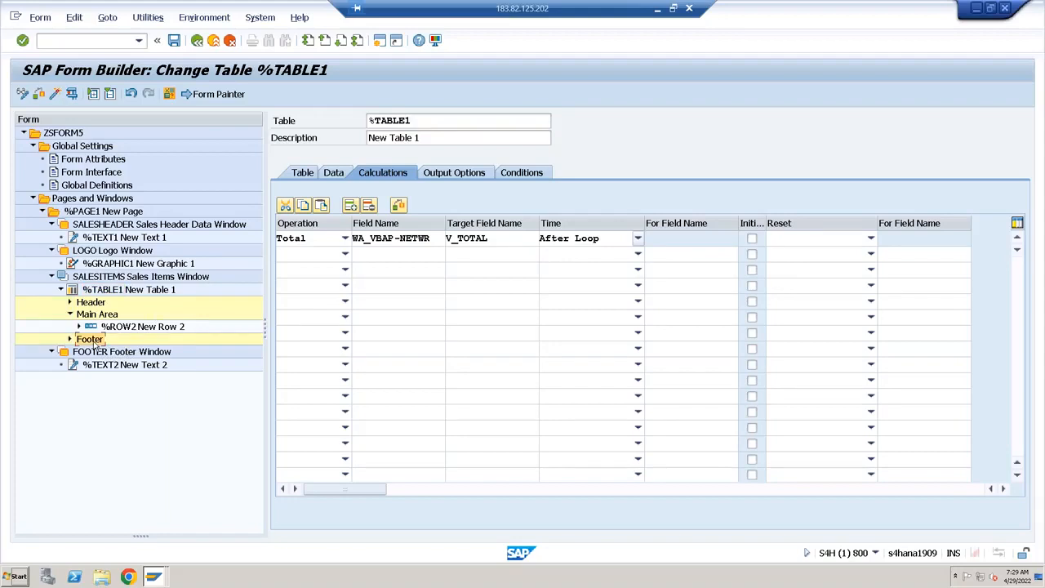
{"action": "left_click", "coordinate": [658, 9]}
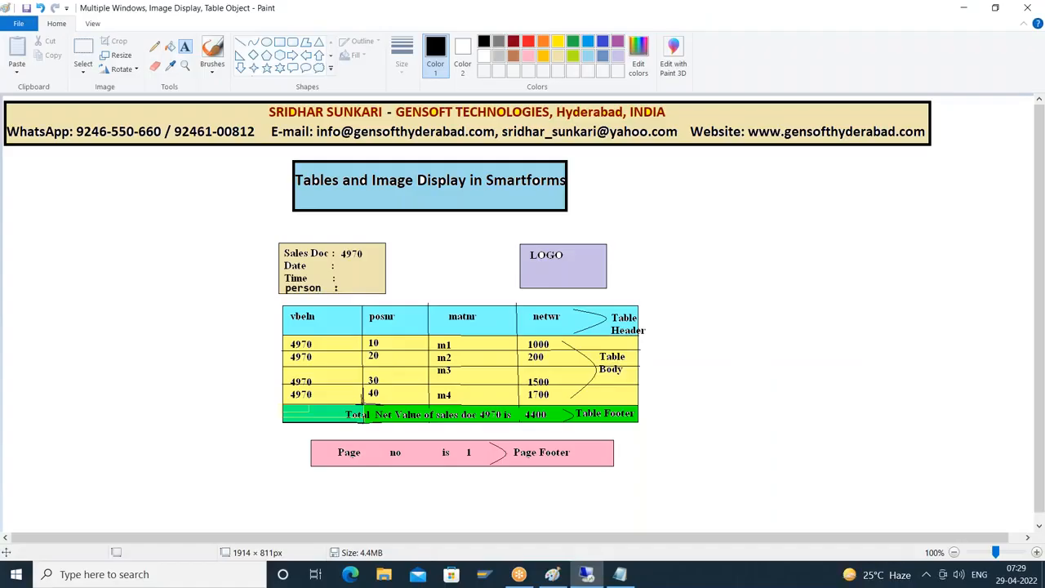
{"action": "left_click", "coordinate": [586, 575]}
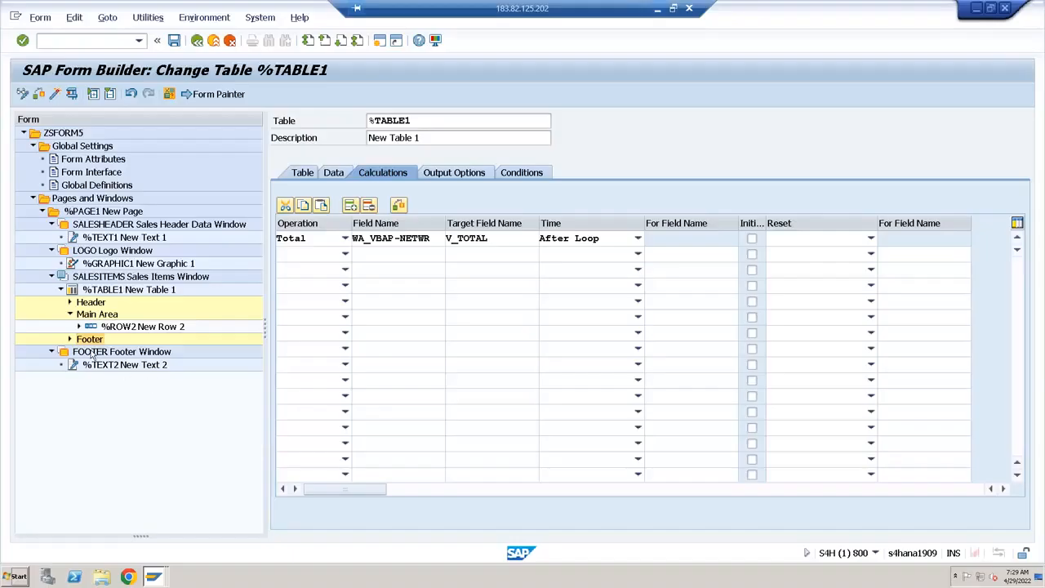
{"action": "left_click", "coordinate": [112, 293]}
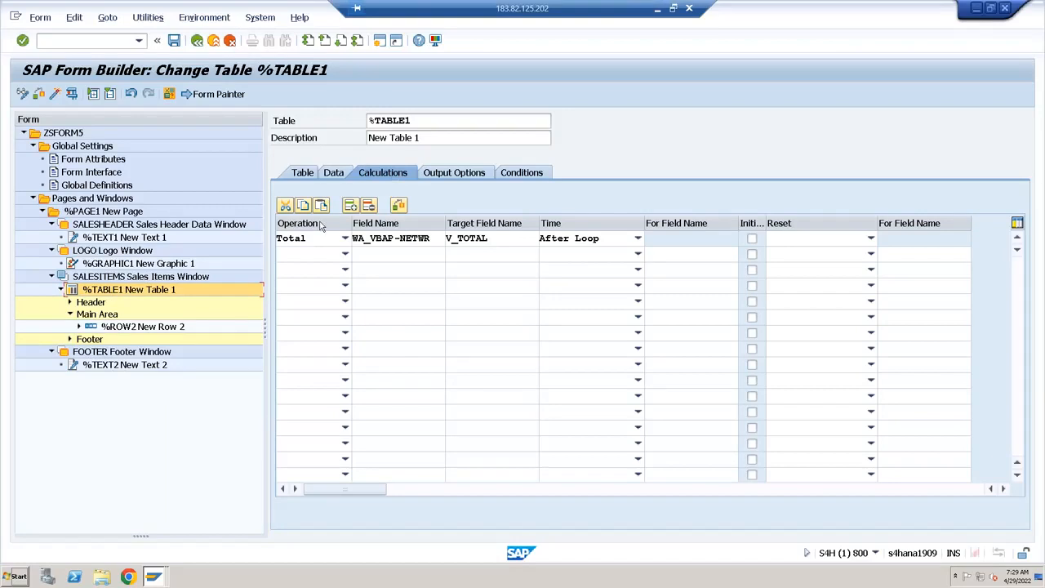
{"action": "left_click", "coordinate": [93, 353]}
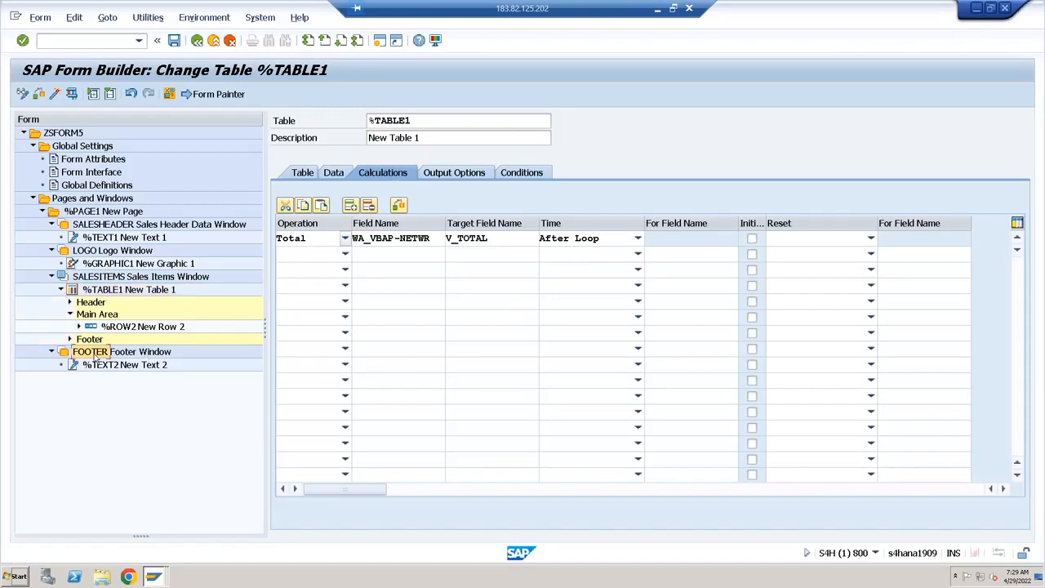
Create a table row under the Footer of %TABLE1 and assign it the line type LINETYPE2.
{"action": "left_click", "coordinate": [89, 340]}
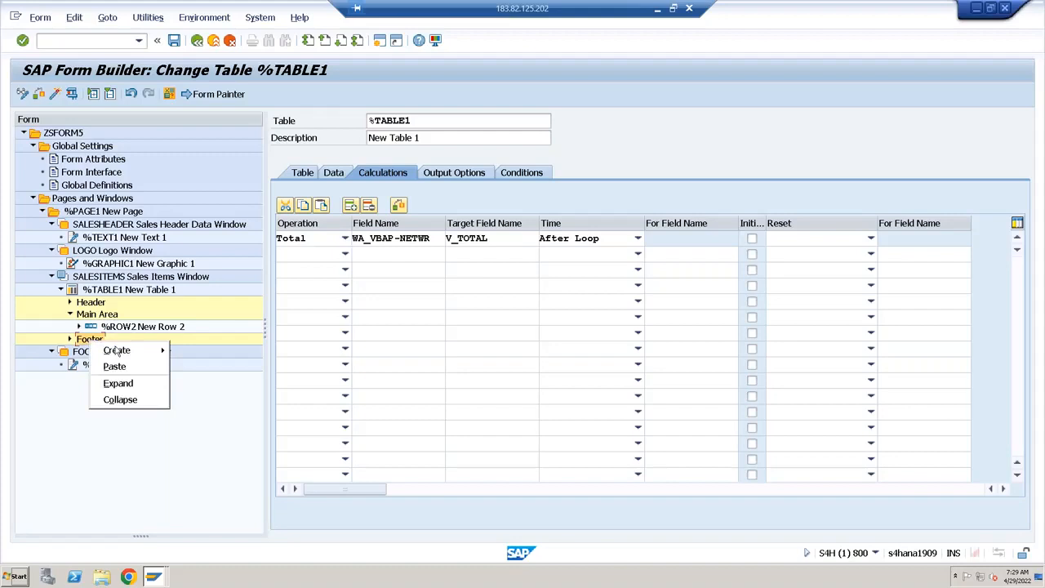
{"action": "mouse_move", "coordinate": [123, 351]}
{"action": "left_click", "coordinate": [202, 350]}
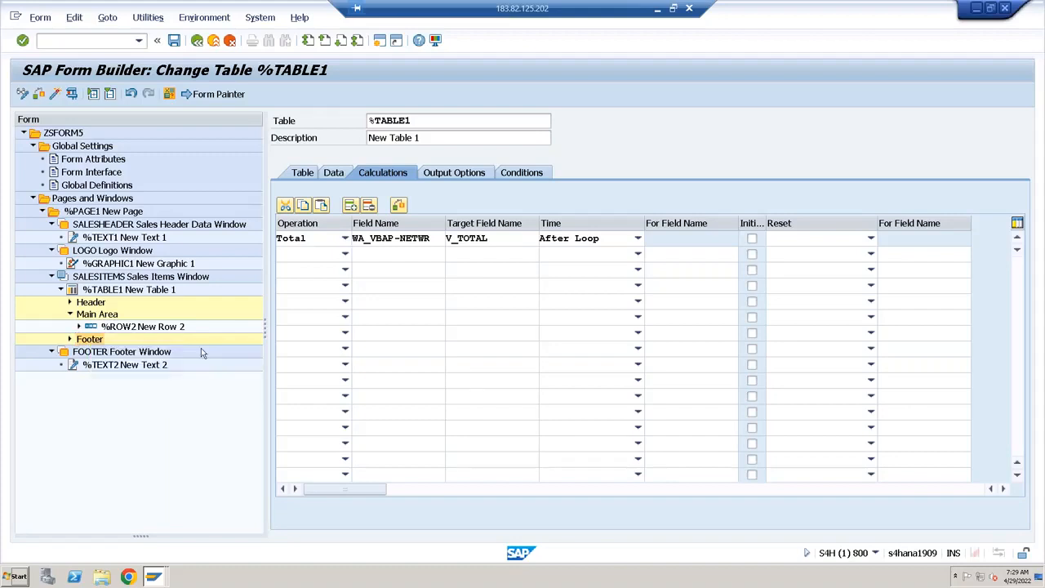
{"action": "left_click", "coordinate": [482, 276]}
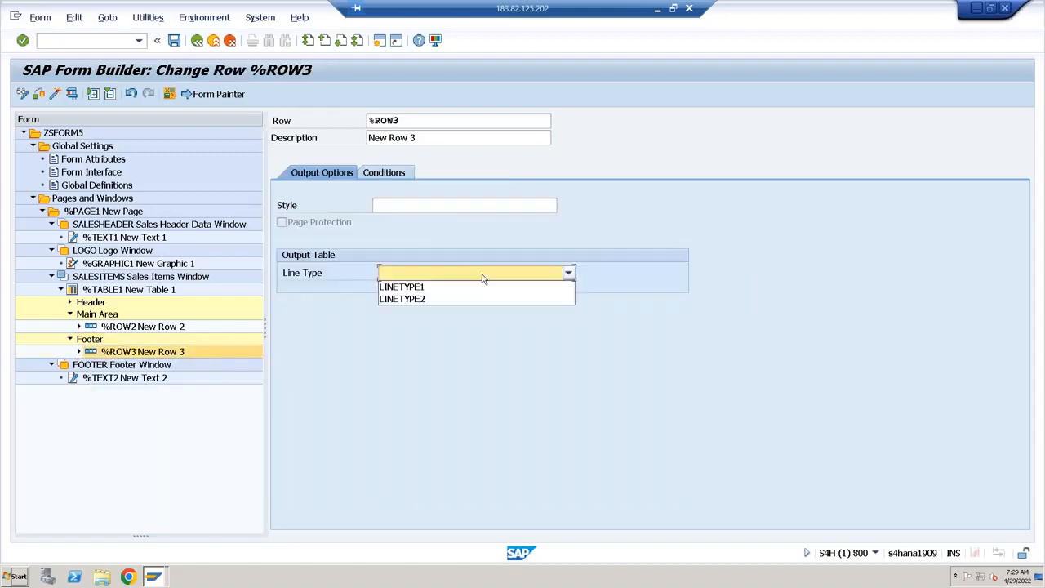
{"action": "left_click", "coordinate": [432, 299]}
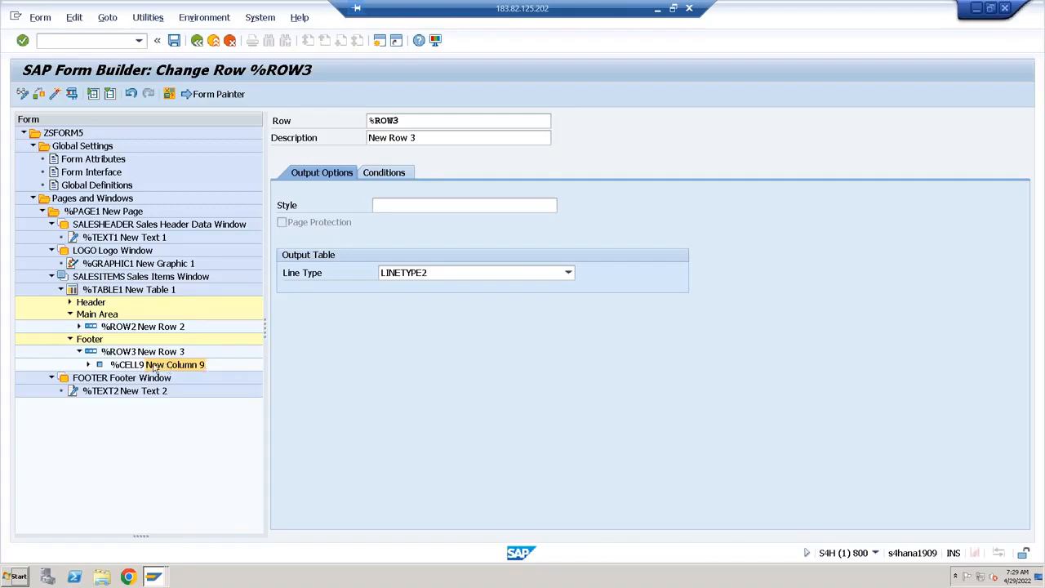
Add a text node to the footer cell, %CELL9, and enter "Sum Total is &v_total&" in the line editor.
{"action": "right_click", "coordinate": [154, 368]}
{"action": "mouse_move", "coordinate": [204, 372]}
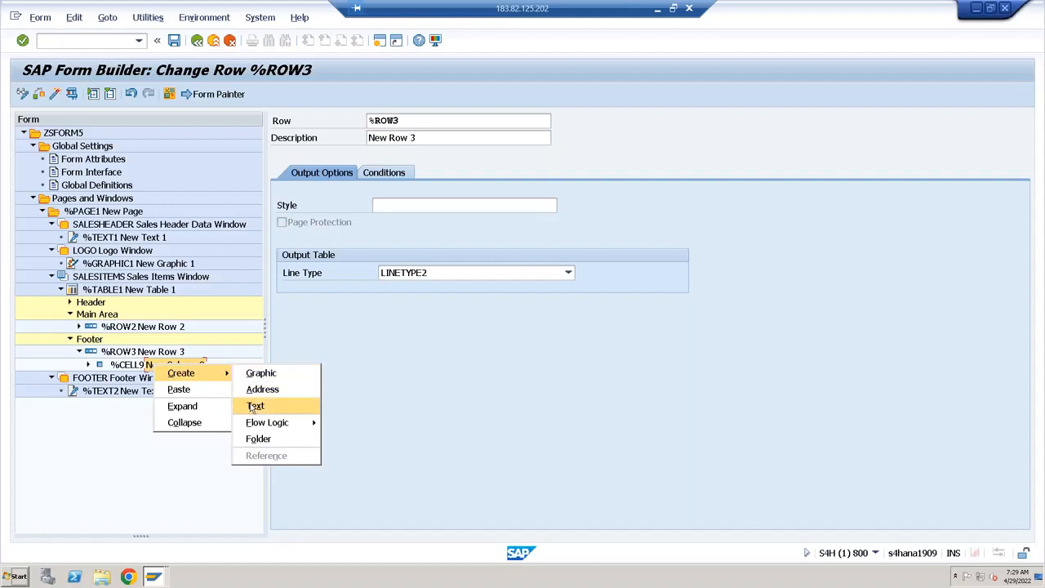
{"action": "left_click", "coordinate": [255, 406]}
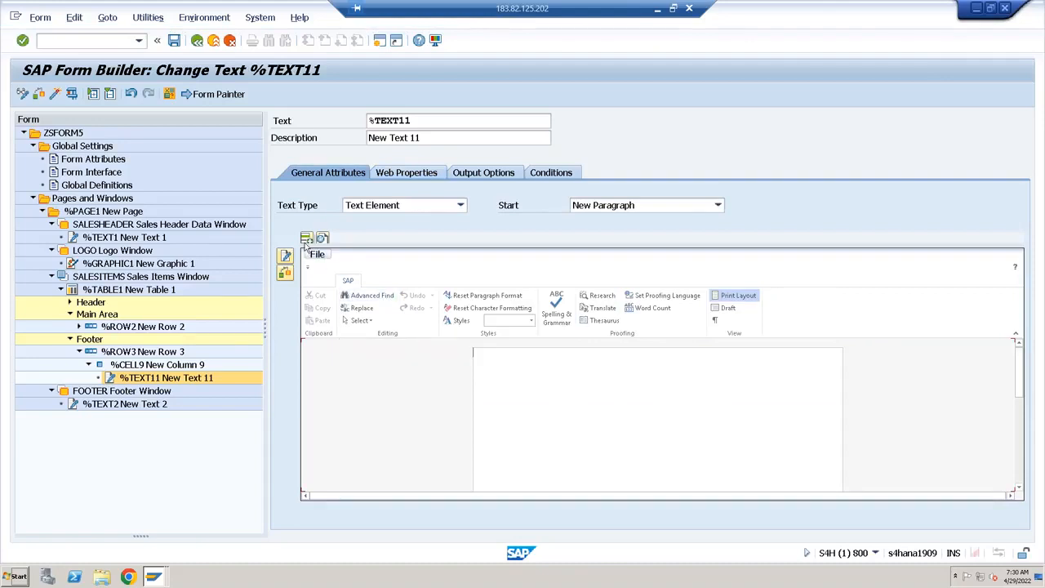
{"action": "left_click", "coordinate": [285, 255]}
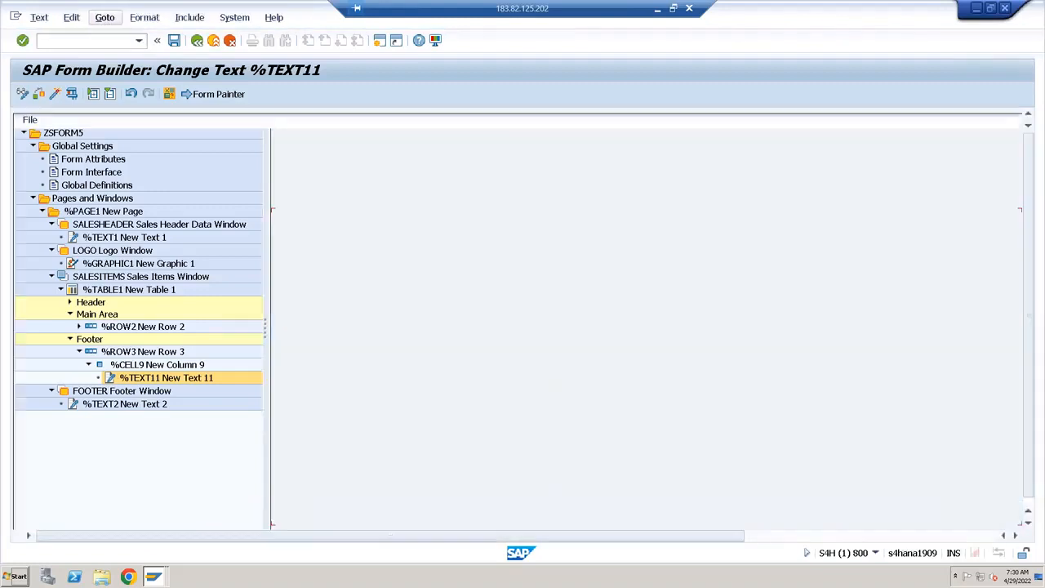
{"action": "left_click", "coordinate": [106, 18]}
{"action": "left_click", "coordinate": [112, 51]}
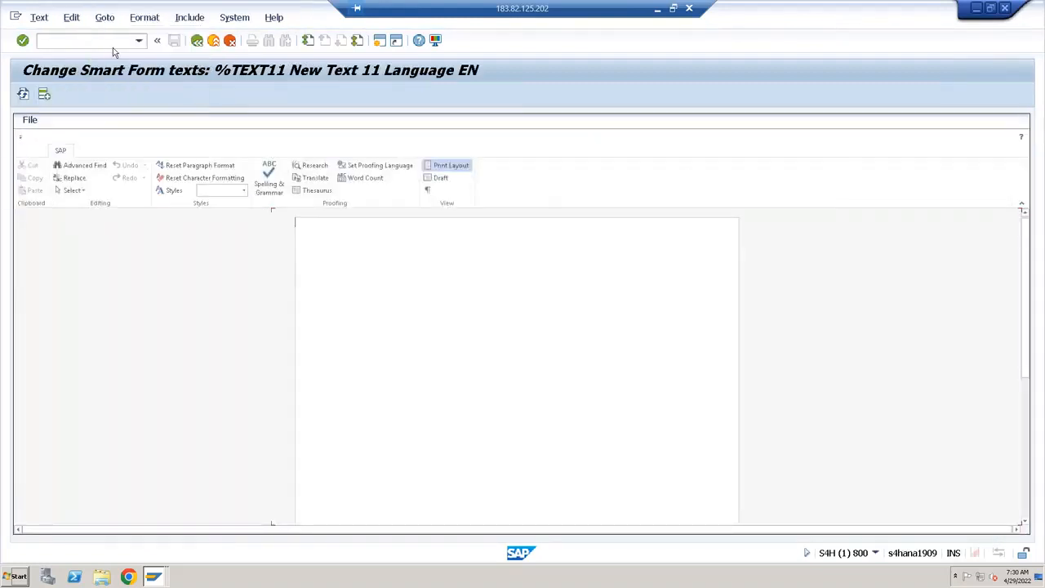
{"action": "type", "text": "Sum Total i"}
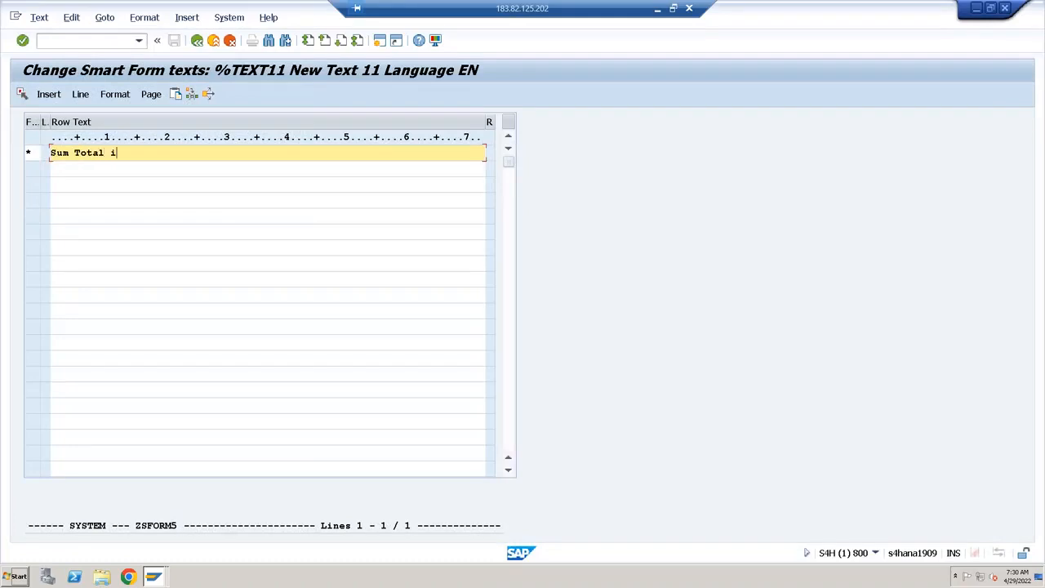
{"action": "type", "text": "s &v_total&"}
{"action": "left_click", "coordinate": [197, 42]}
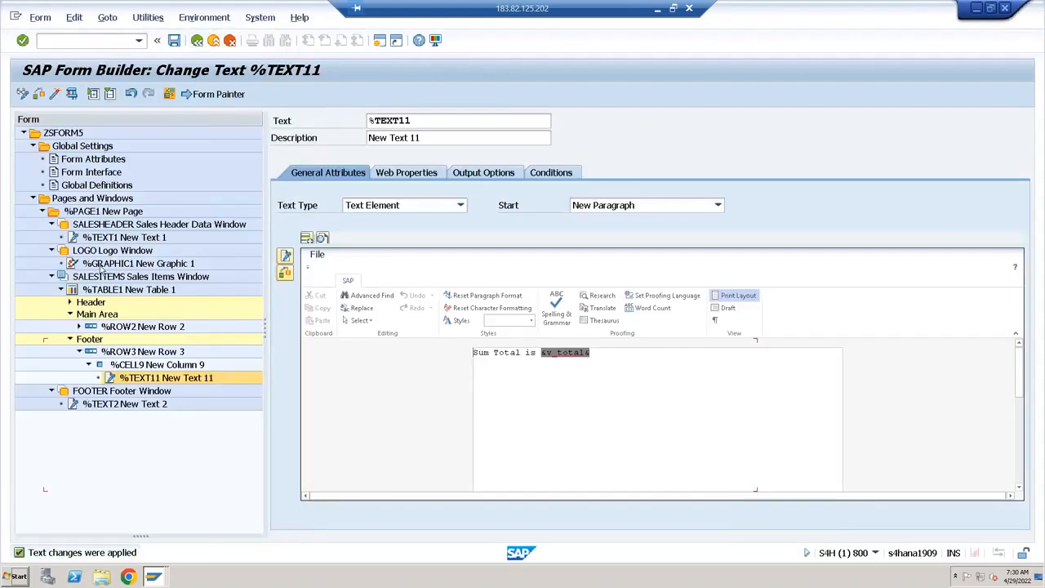
Recheck the V_TOTAL global definition and the calculation of %TABLE1 against the footer total in the Paint sketch.
{"action": "left_click", "coordinate": [96, 186]}
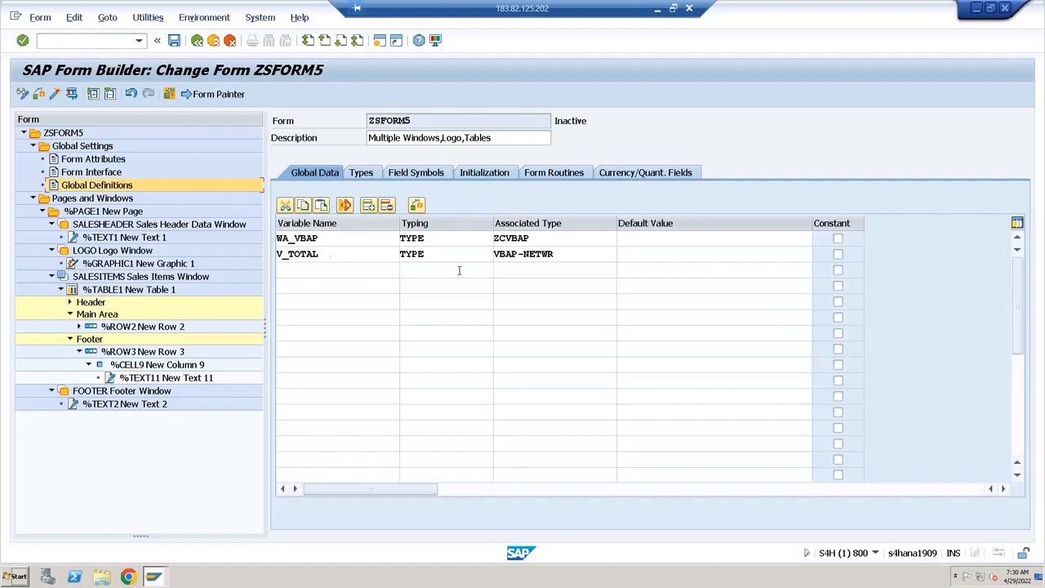
{"action": "left_click", "coordinate": [658, 9]}
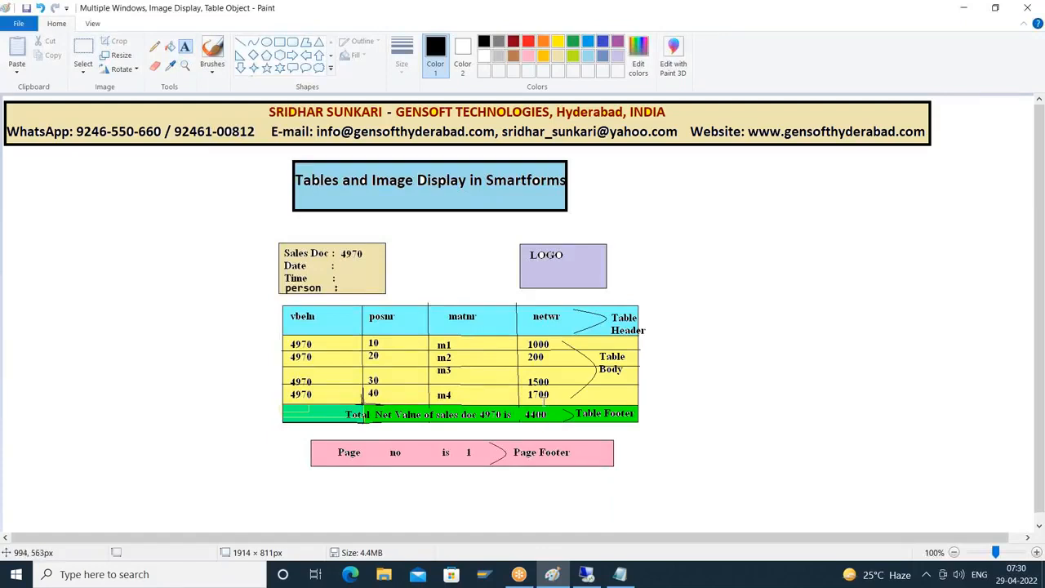
{"action": "left_click", "coordinate": [587, 573]}
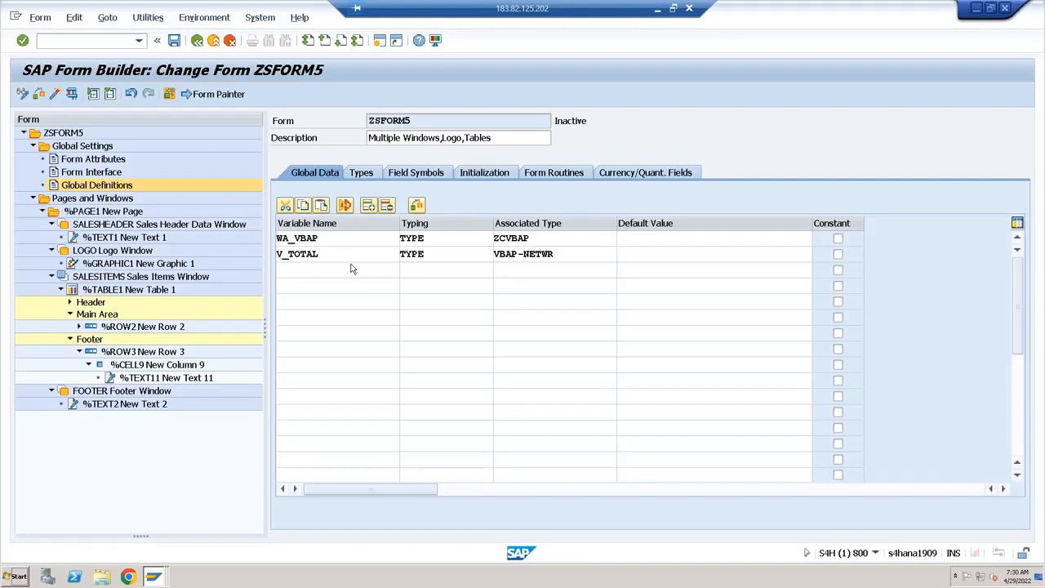
{"action": "left_click", "coordinate": [111, 290]}
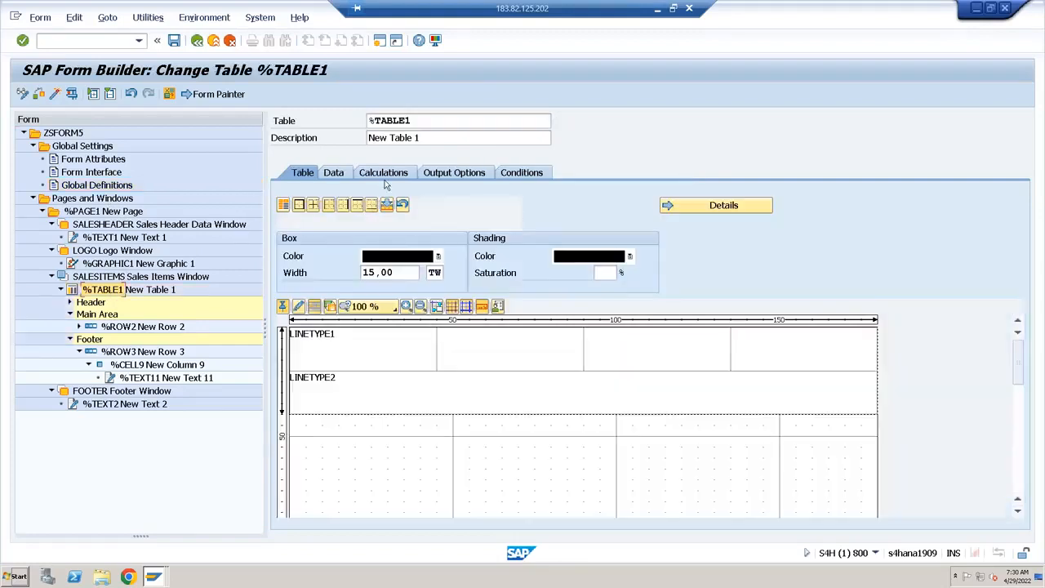
{"action": "left_click", "coordinate": [386, 177]}
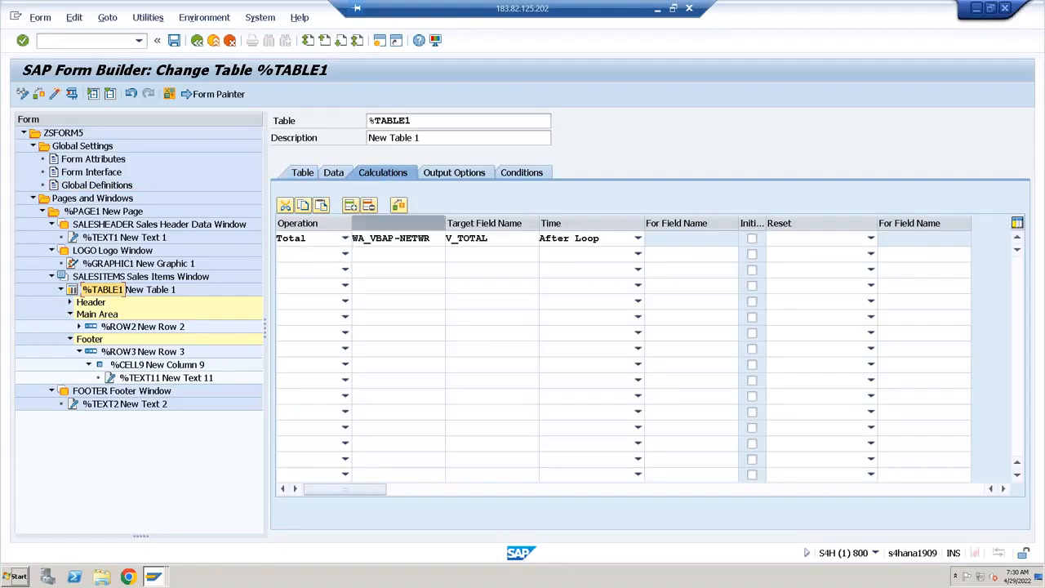
{"action": "left_click", "coordinate": [658, 8]}
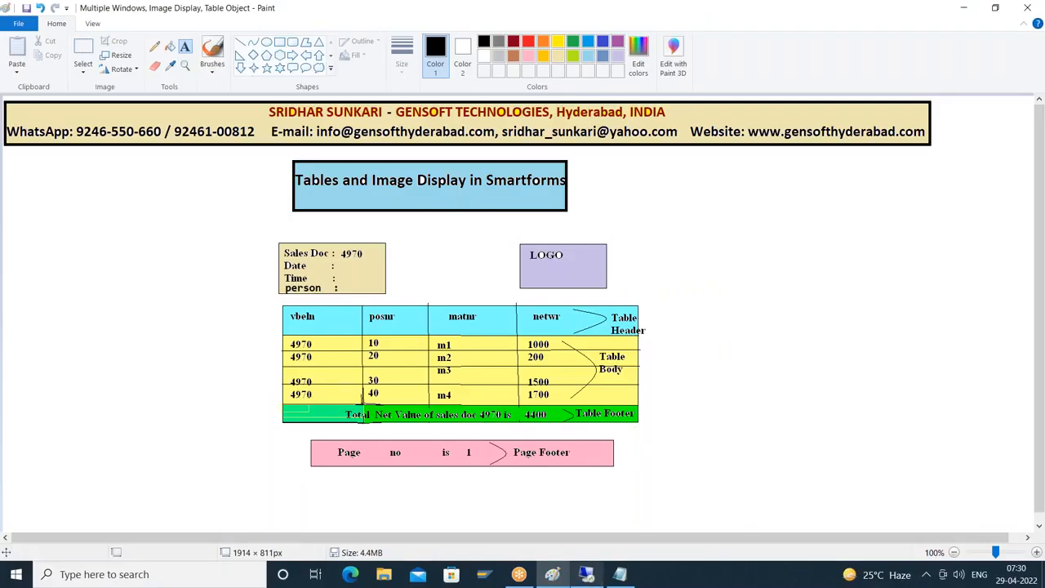
{"action": "left_click", "coordinate": [588, 576]}
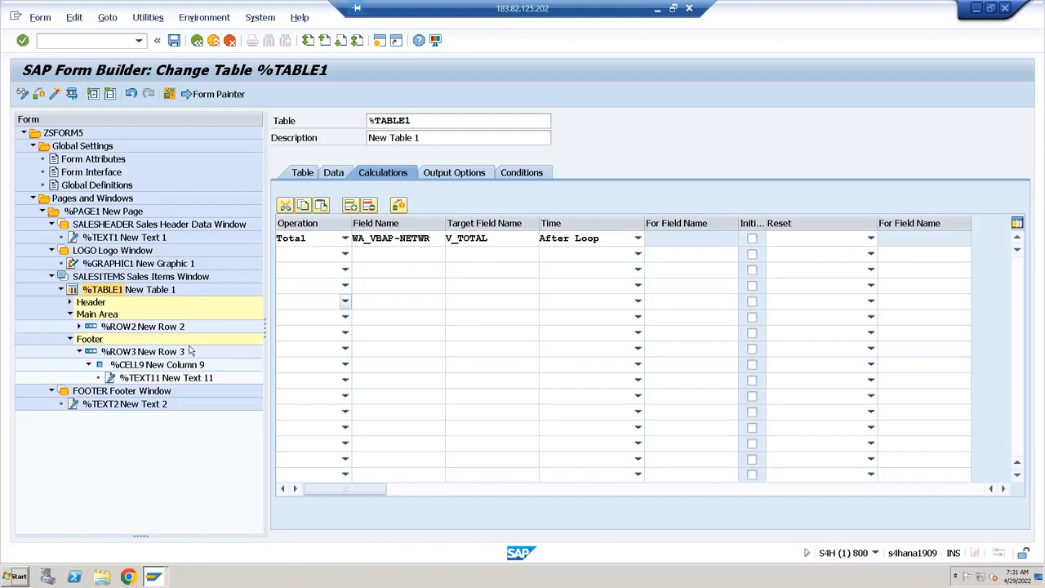
Review the footer text node %TEXT11 and activate the form ZSFORM5.
{"action": "left_click", "coordinate": [129, 379]}
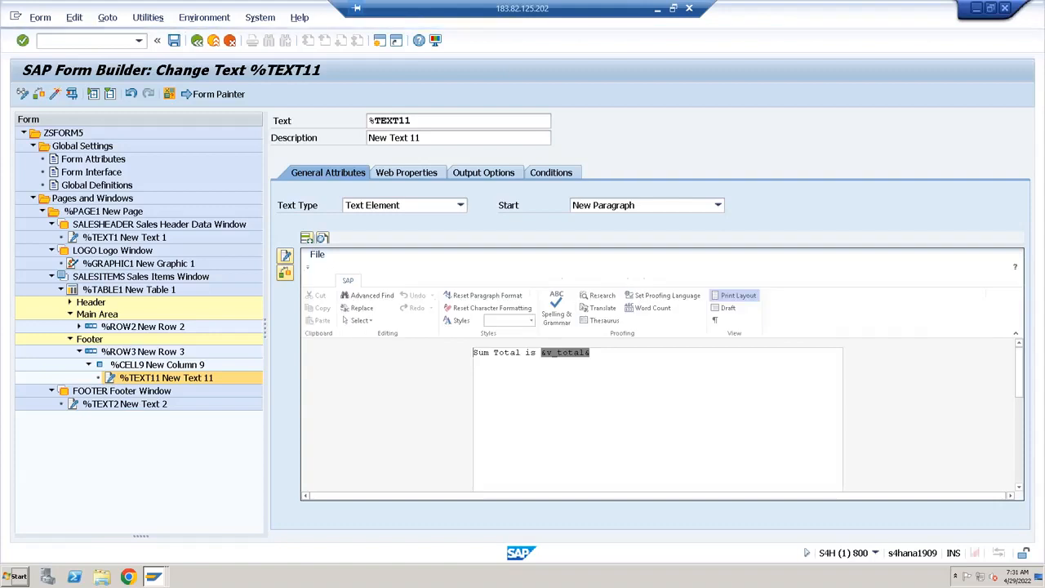
{"action": "left_click", "coordinate": [55, 94]}
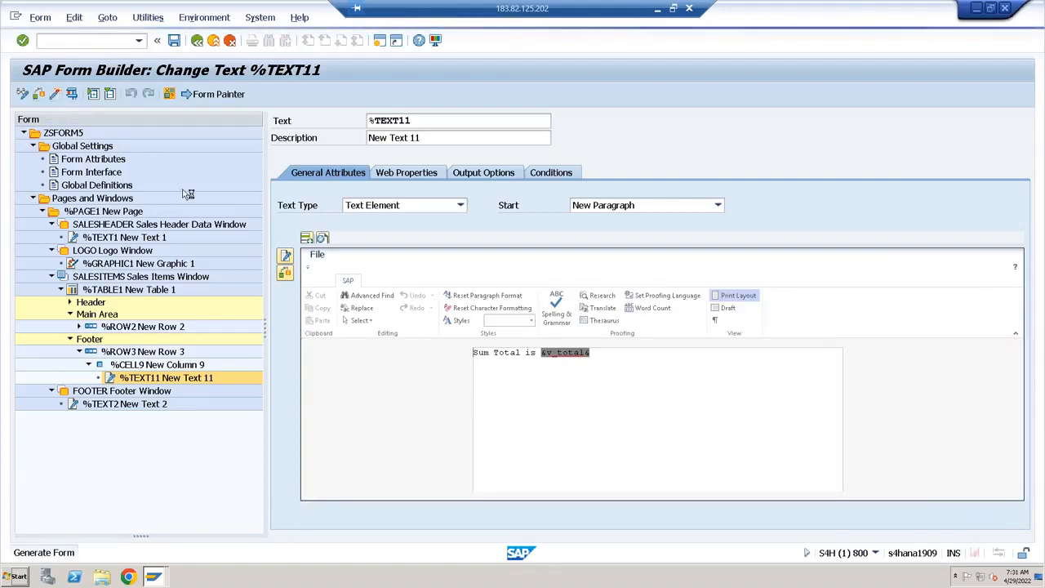
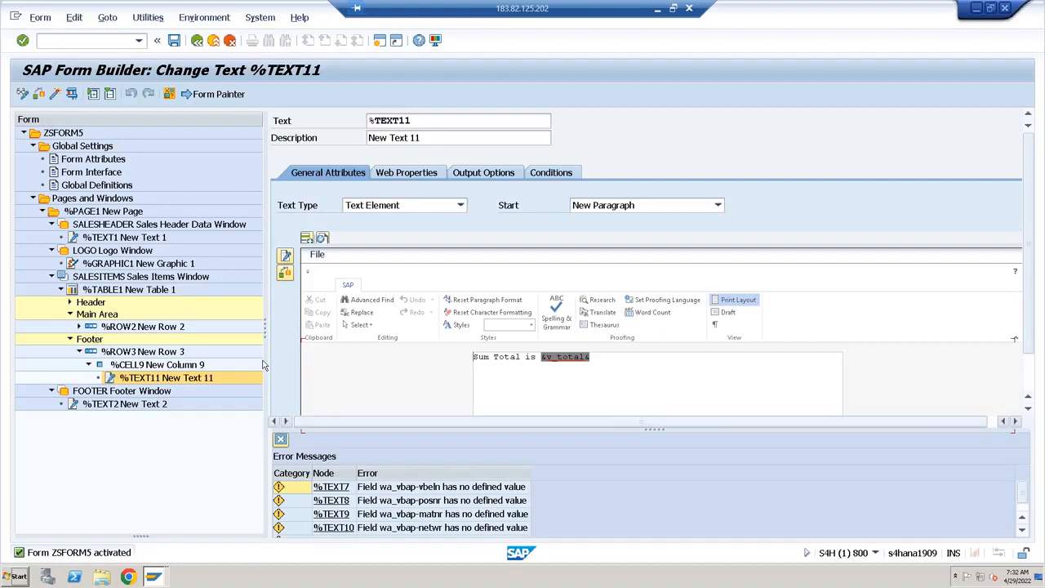
Add WA_VBAP as an output parameter in the initialization of the global definitions and check the form.
{"action": "left_click", "coordinate": [90, 186]}
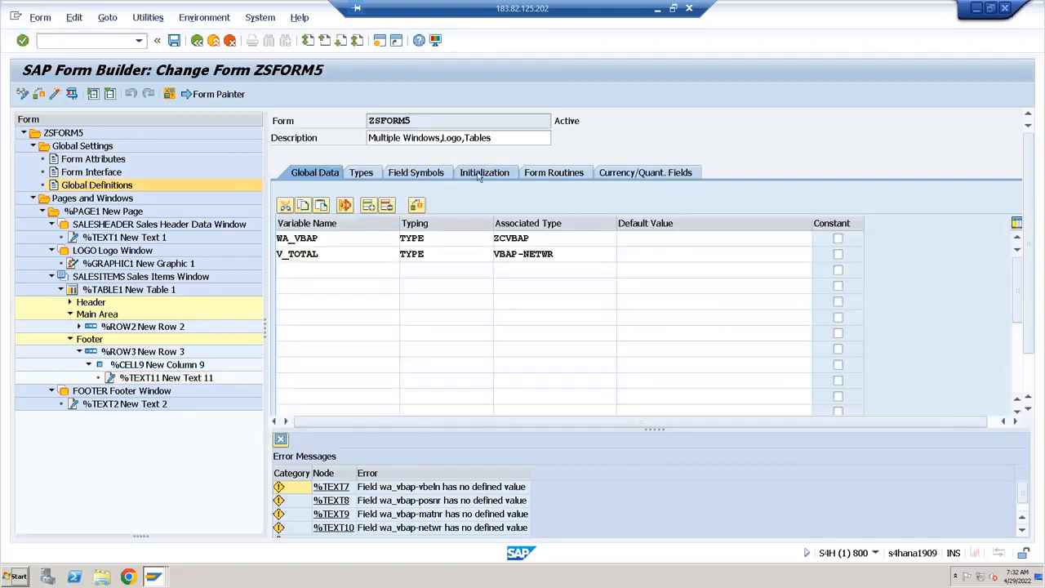
{"action": "left_click", "coordinate": [482, 174]}
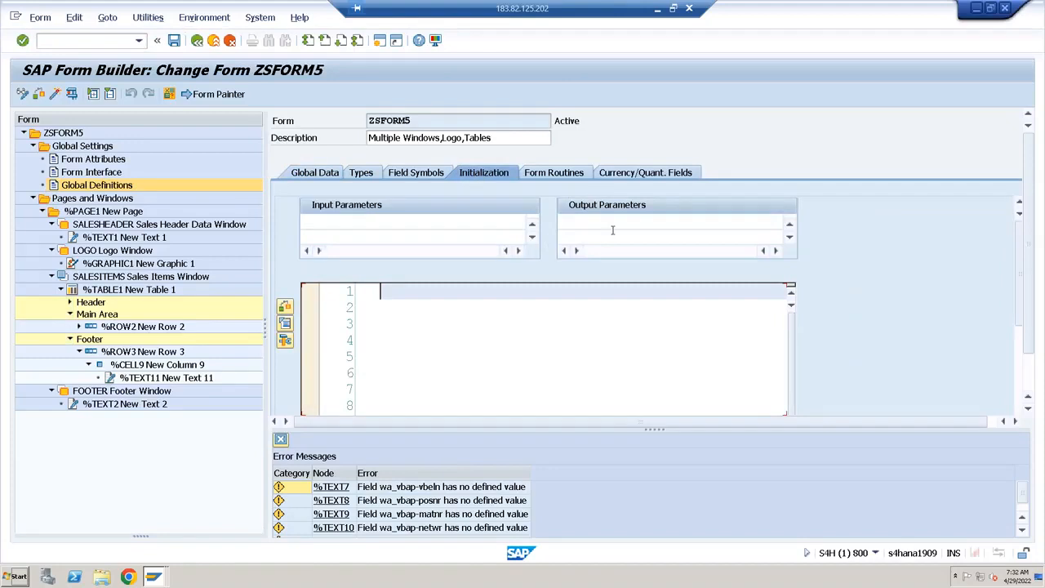
{"action": "left_click", "coordinate": [586, 223]}
{"action": "type", "text": "wa_vb"}
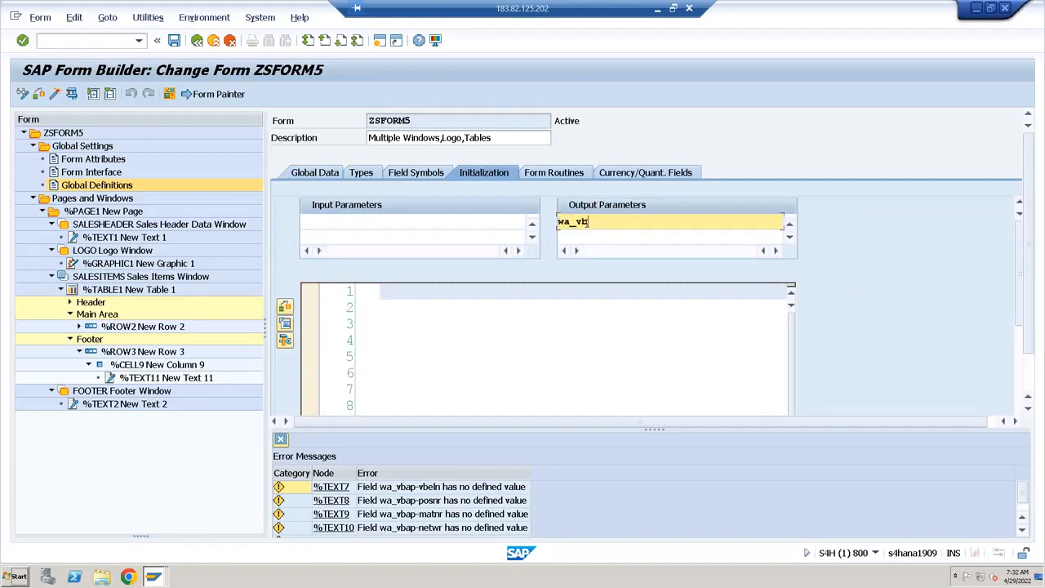
{"action": "type", "text": "ap"}
{"action": "key", "text": "Return"}
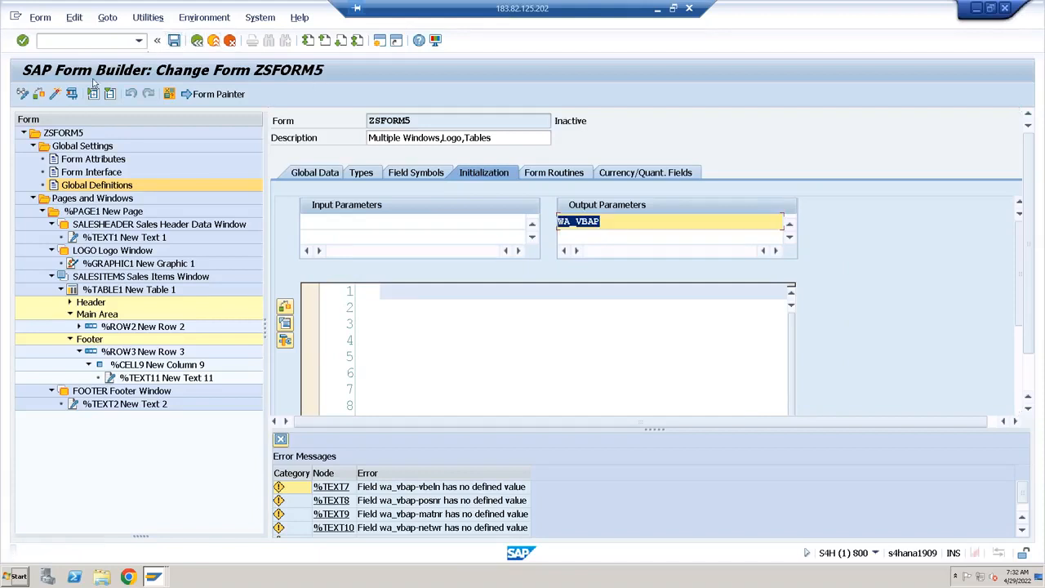
{"action": "left_click", "coordinate": [35, 91]}
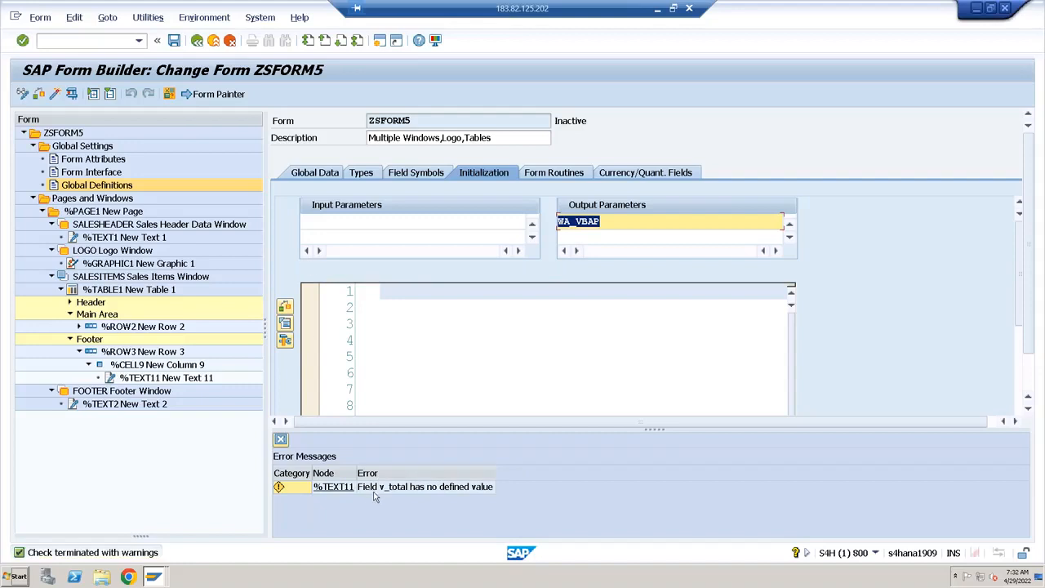
Add V_TOTAL as the second initialization output parameter and activate the form.
{"action": "left_click", "coordinate": [583, 237]}
{"action": "type", "text": "v_total"}
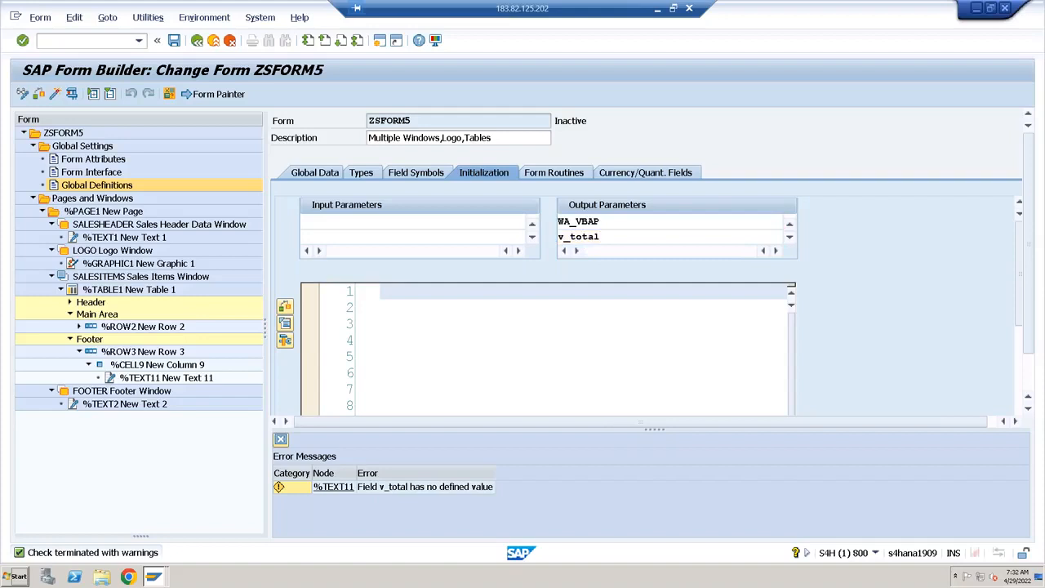
{"action": "key", "text": "Return"}
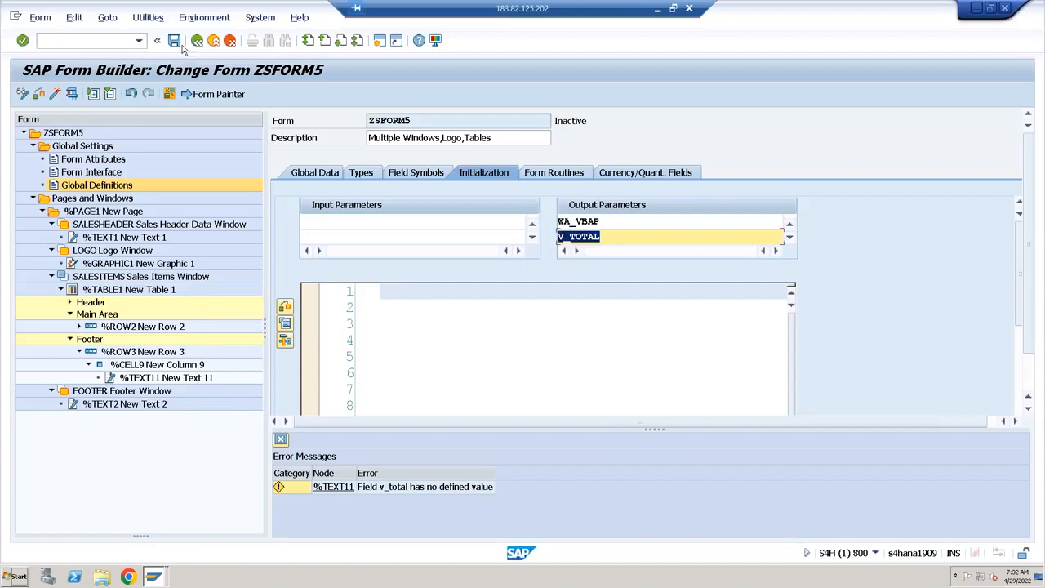
{"action": "left_click", "coordinate": [55, 95]}
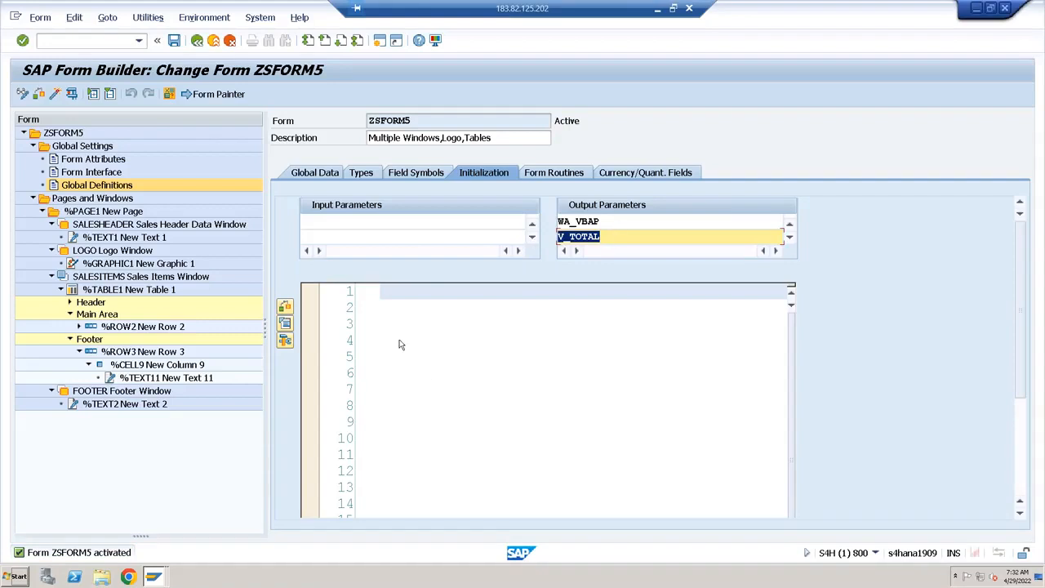
Collapse the Footer and Main Area of %TABLE1, reactivate the form and compare its layout with the Paint sketch.
{"action": "left_click", "coordinate": [70, 339]}
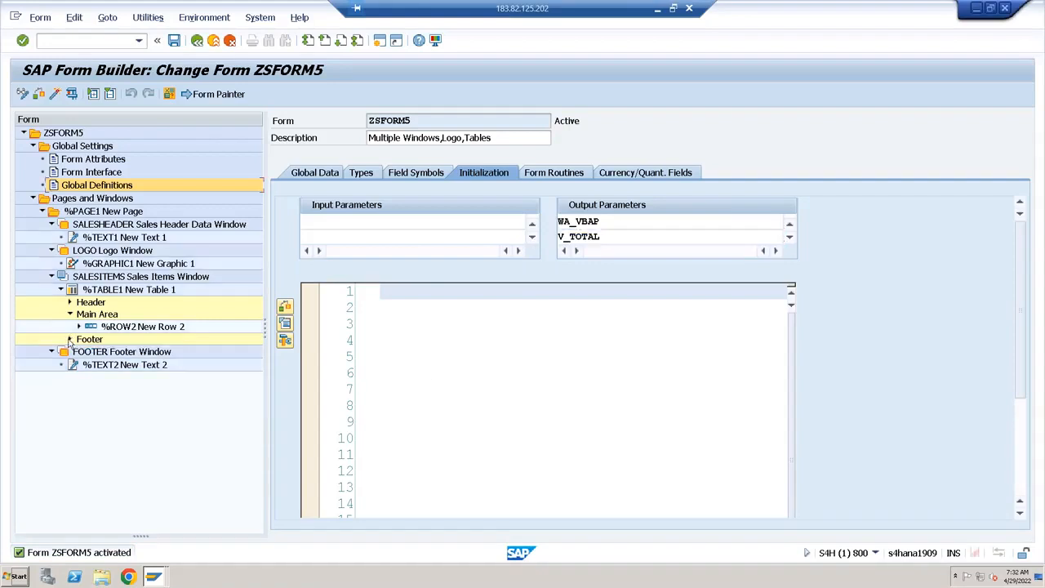
{"action": "left_click", "coordinate": [70, 314]}
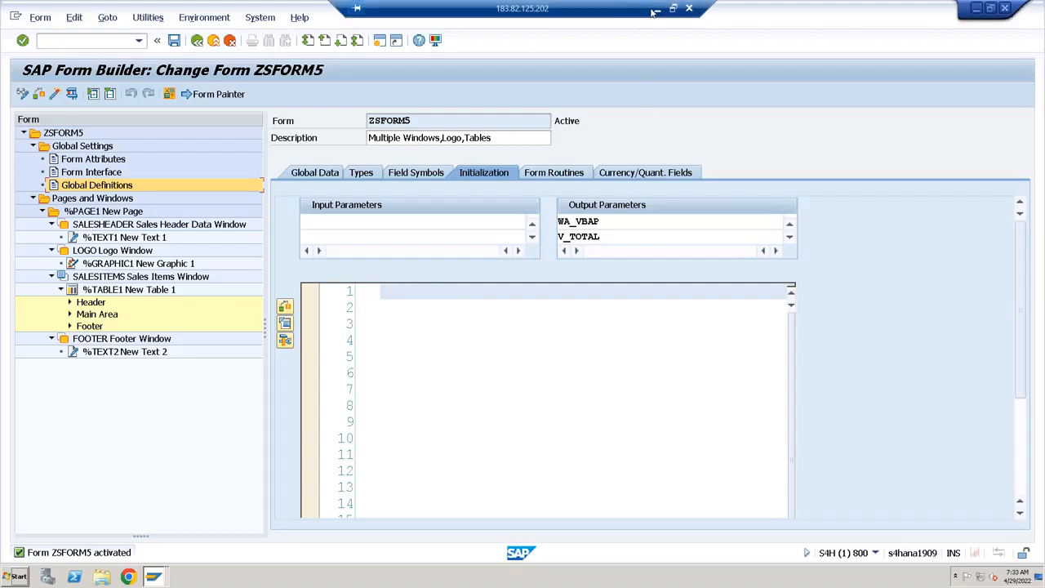
{"action": "left_click", "coordinate": [34, 199]}
{"action": "left_click", "coordinate": [34, 198]}
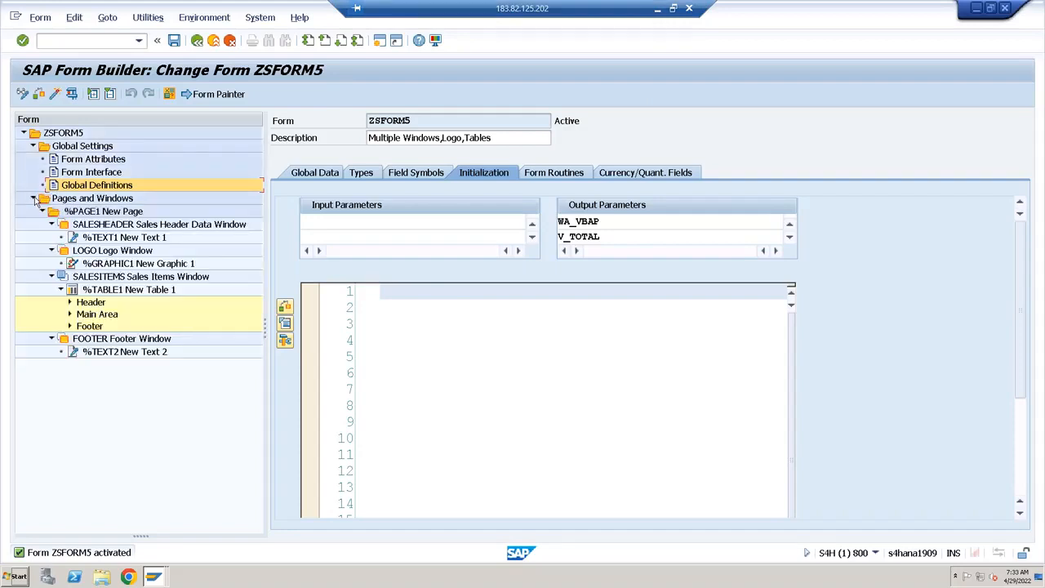
{"action": "left_click", "coordinate": [57, 95]}
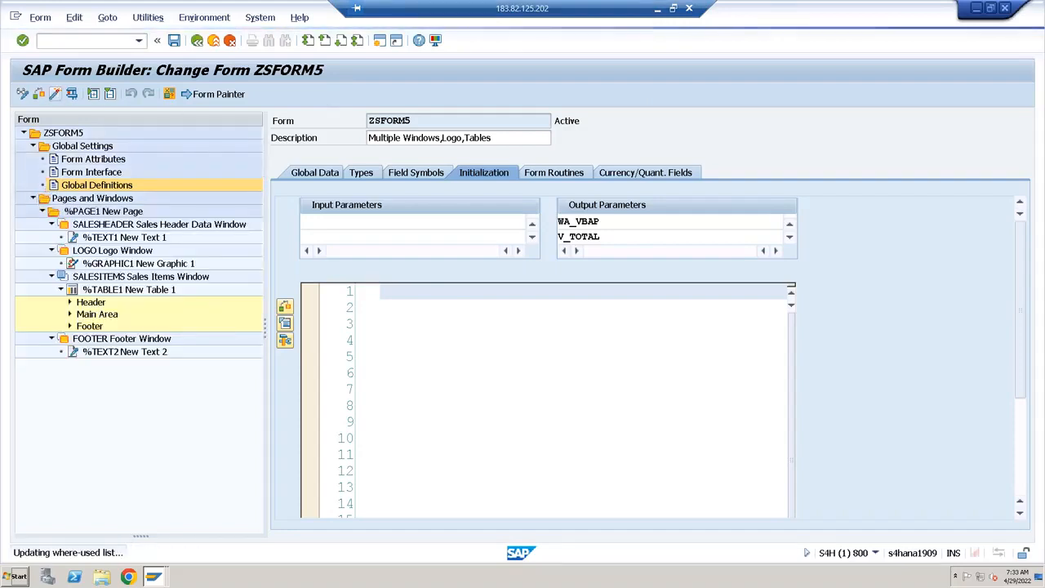
{"action": "left_click", "coordinate": [658, 10]}
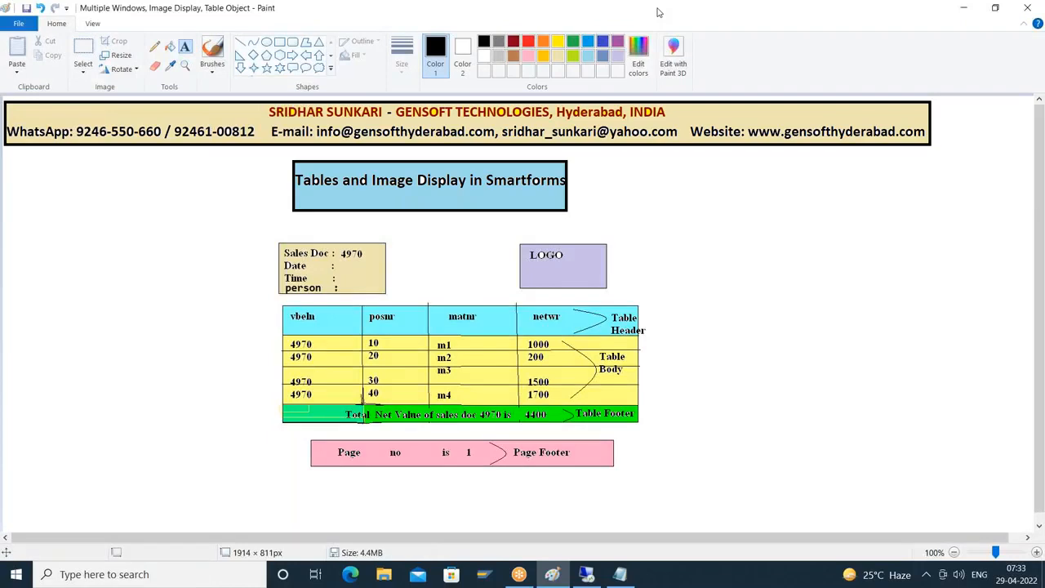
{"action": "left_click", "coordinate": [586, 574]}
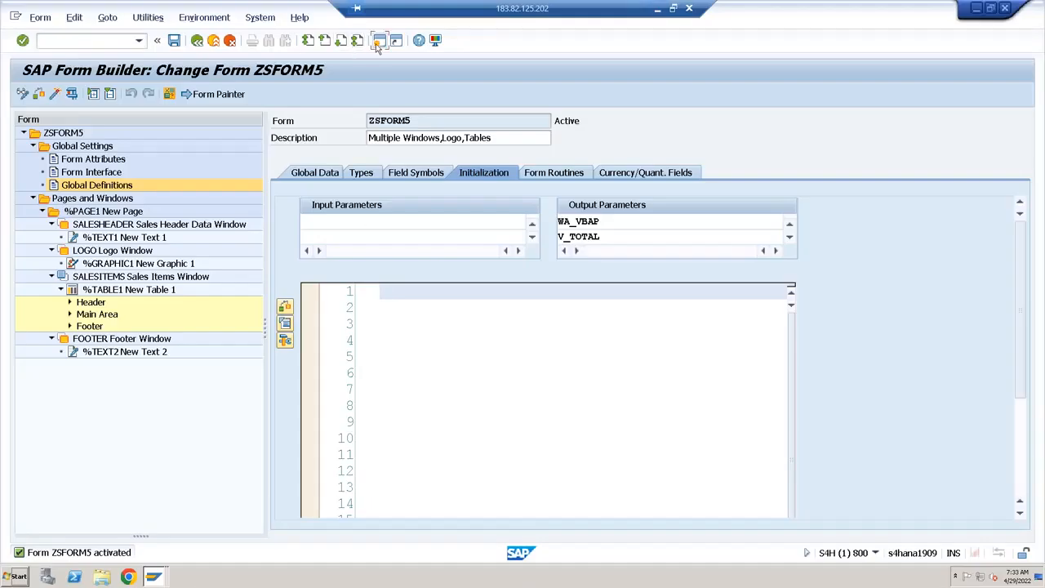
Open the ABAP Editor in a new session and enter ZCALLSFORM4 as the program.
{"action": "left_click", "coordinate": [380, 40]}
{"action": "type", "text": "se3"}
{"action": "key", "text": "Return"}
{"action": "type", "text": "zcallsform4"}
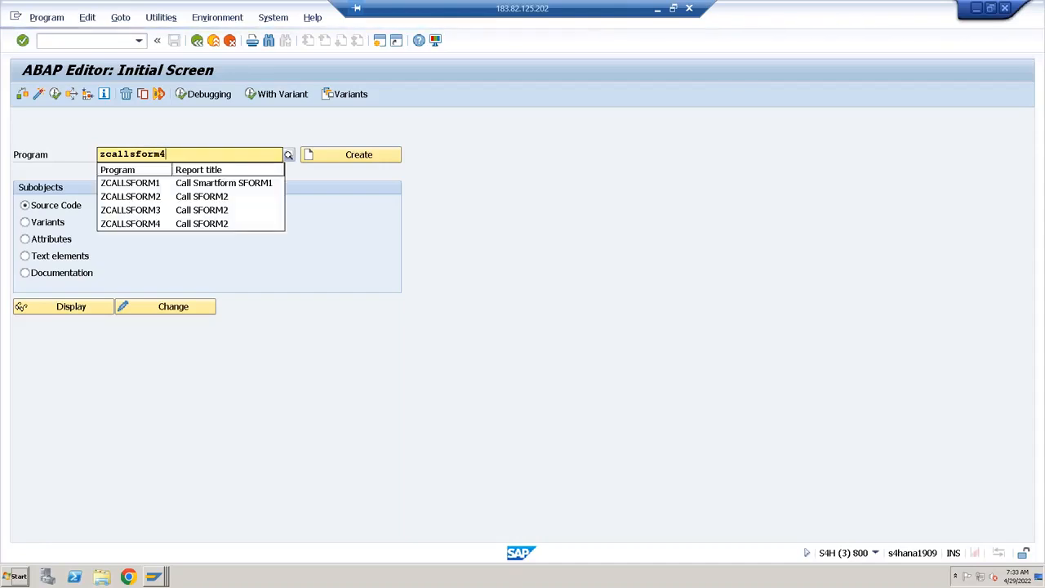
{"action": "key", "text": "Return"}
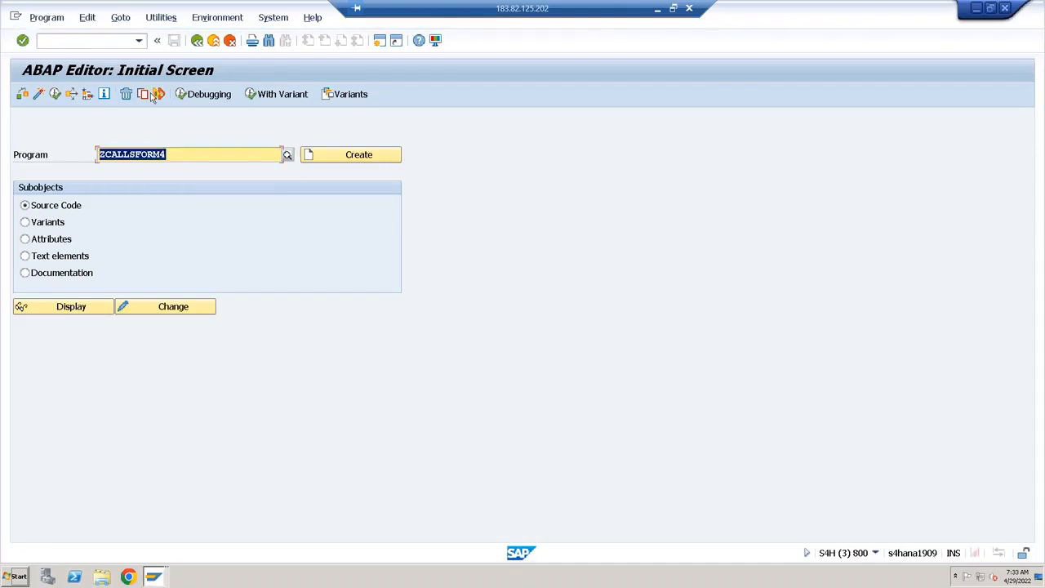
Copy the program ZCALLSFORM4 to ZCALLSFORM5 with all its components and save the copy as a local object.
{"action": "left_click", "coordinate": [142, 94]}
{"action": "left_click", "coordinate": [229, 224]}
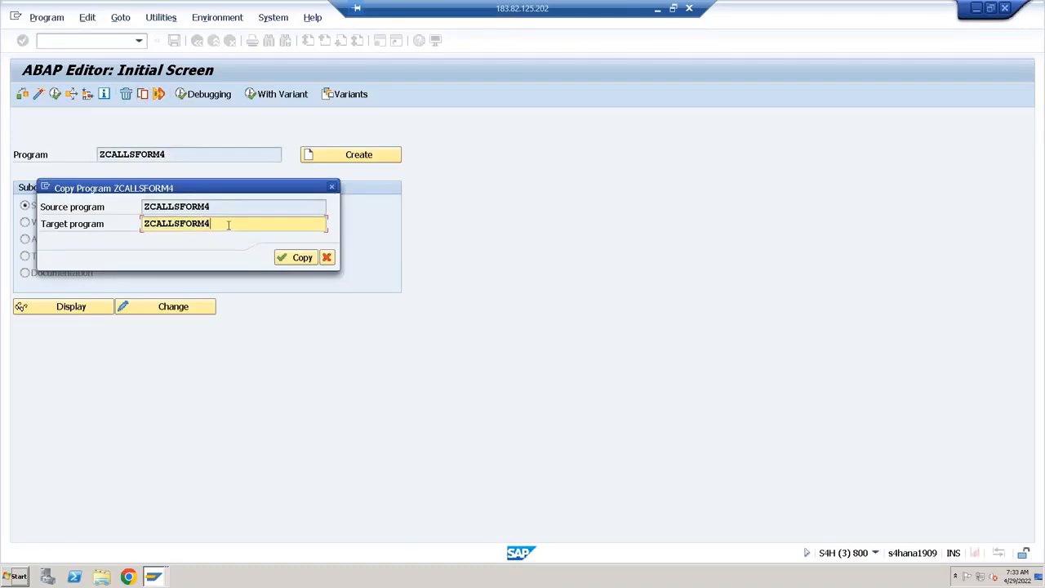
{"action": "key", "text": "BackSpace"}
{"action": "type", "text": "5"}
{"action": "key", "text": "Return"}
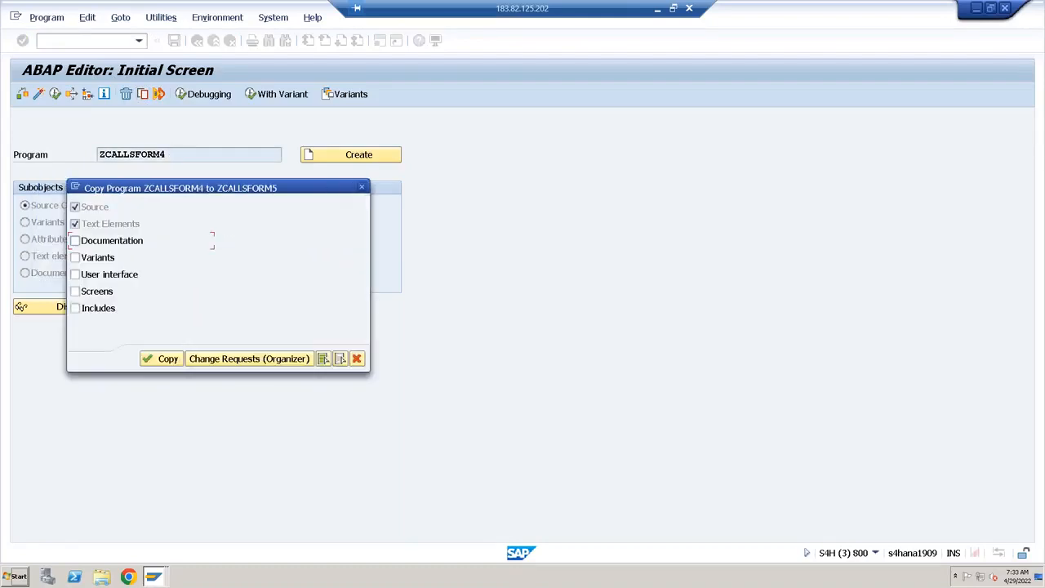
{"action": "left_click", "coordinate": [322, 359]}
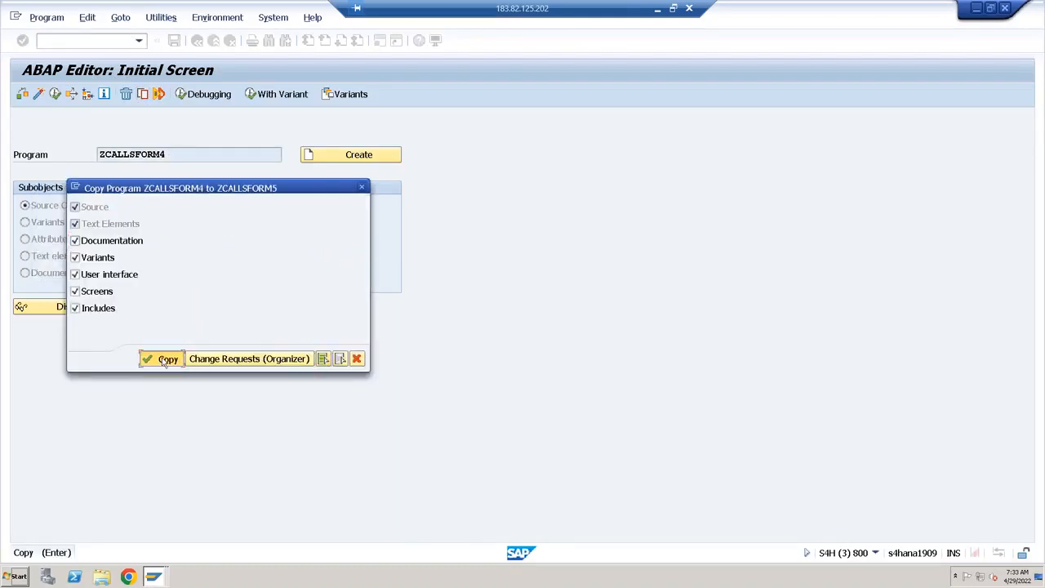
{"action": "left_click", "coordinate": [162, 359]}
{"action": "left_click", "coordinate": [333, 359]}
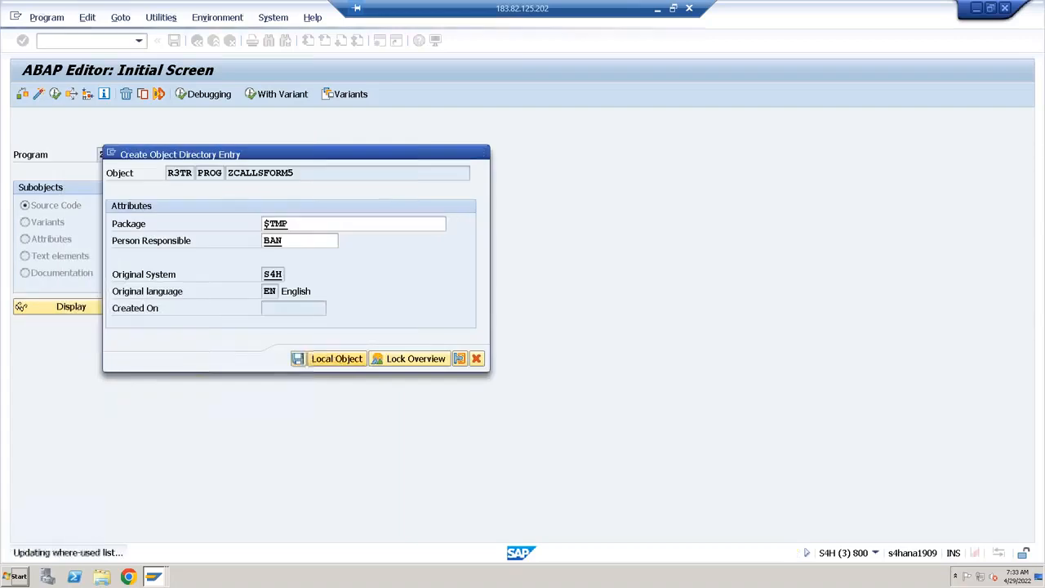
Open ZCALLSFORM5 for changing and redefine its selection parameter as p_vbeln type vbak-vbeln.
{"action": "left_click", "coordinate": [173, 307]}
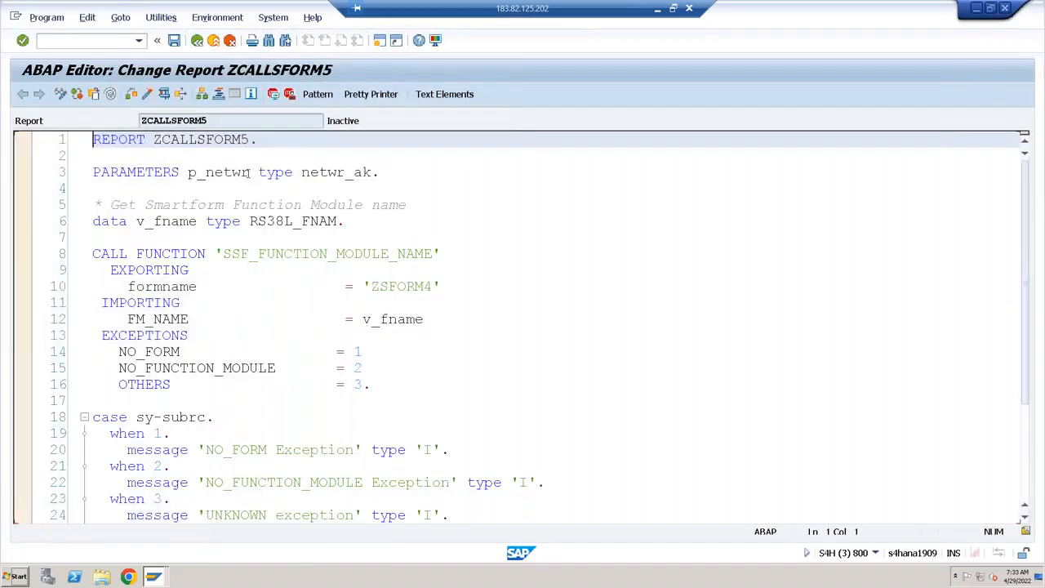
{"action": "left_click", "coordinate": [247, 172]}
{"action": "key", "text": "BackSpace"}
{"action": "key", "text": "BackSpace"}
{"action": "key", "text": "BackSpace"}
{"action": "key", "text": "BackSpace"}
{"action": "key", "text": "BackSpace"}
{"action": "type", "text": "vbeln"}
{"action": "key", "text": "End"}
{"action": "key", "text": "BackSpace"}
{"action": "key", "text": "BackSpace"}
{"action": "key", "text": "BackSpace"}
{"action": "key", "text": "BackSpace"}
{"action": "key", "text": "BackSpace"}
{"action": "key", "text": "BackSpace"}
{"action": "key", "text": "BackSpace"}
{"action": "key", "text": "BackSpace"}
{"action": "key", "text": "BackSpace"}
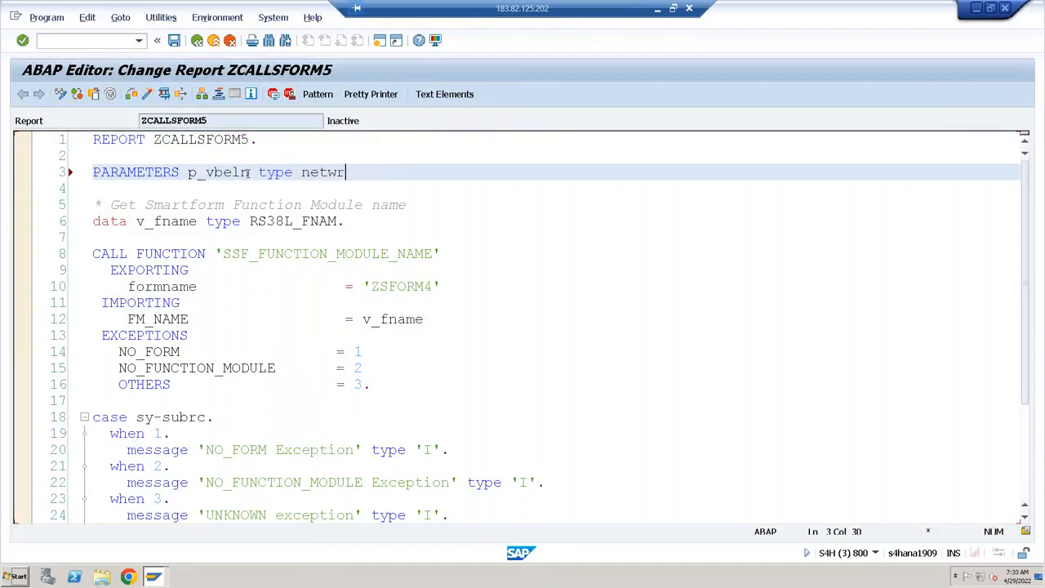
{"action": "type", "text": "vbak-vbeln."}
Below the parameter, declare wa_vbak type zcvbak and gt_vbap type table of zcvbap in one data statement.
{"action": "key", "text": "Return"}
{"action": "key", "text": "Return"}
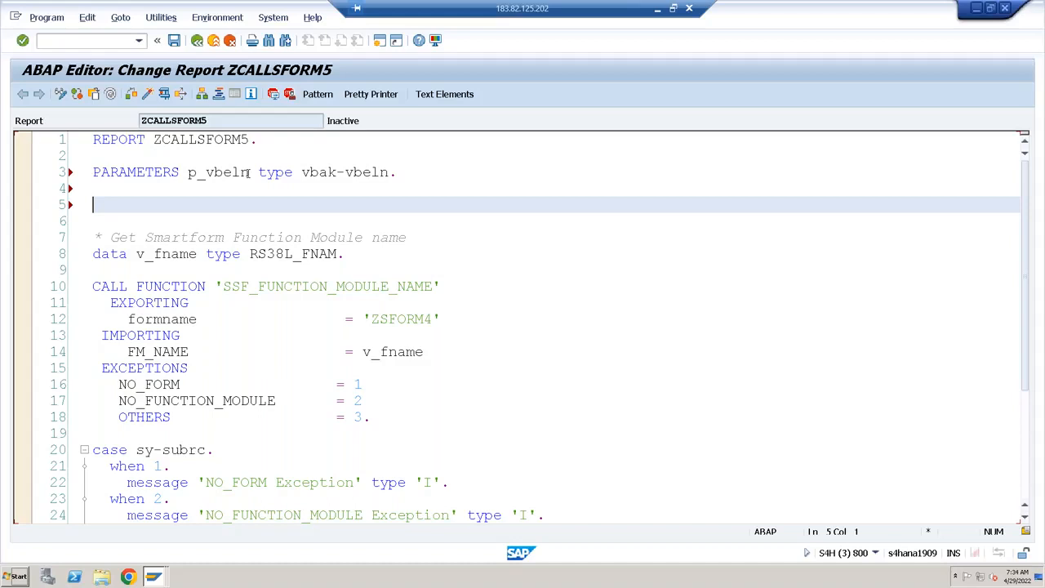
{"action": "type", "text": "data : wa_vbak typ"}
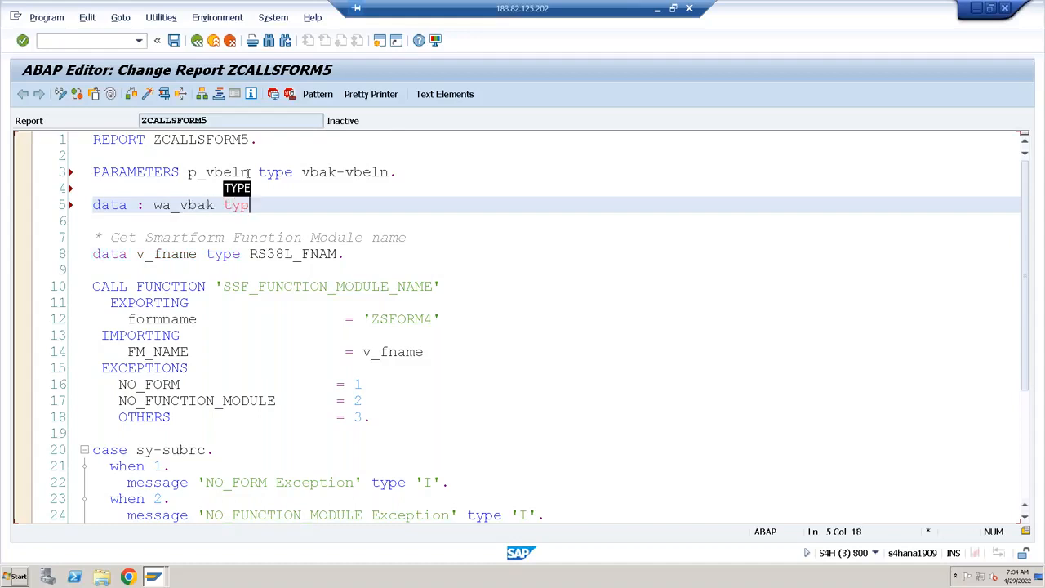
{"action": "type", "text": "e zcv"}
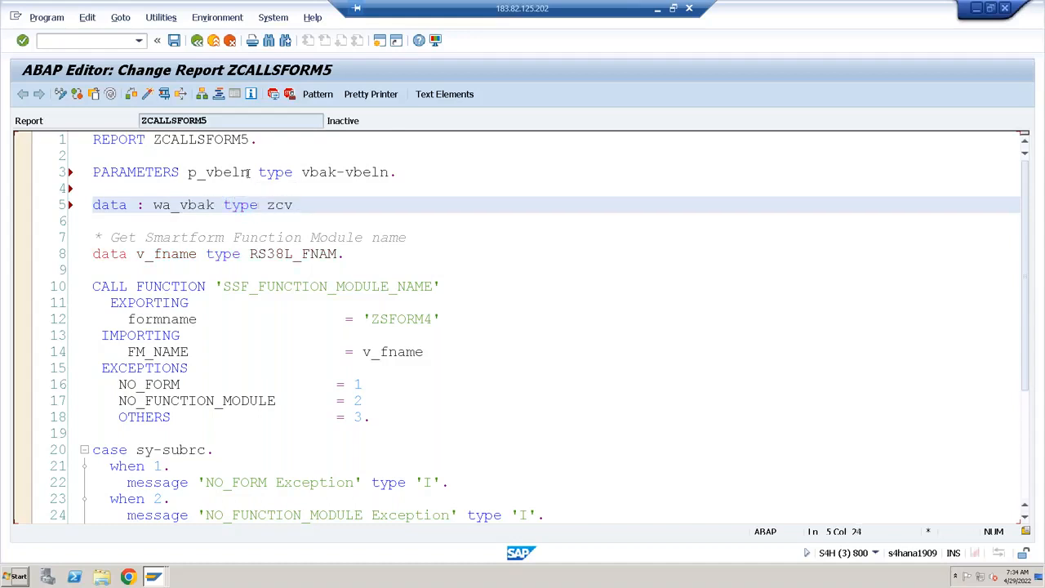
{"action": "type", "text": "bak,"}
{"action": "key", "text": "Return"}
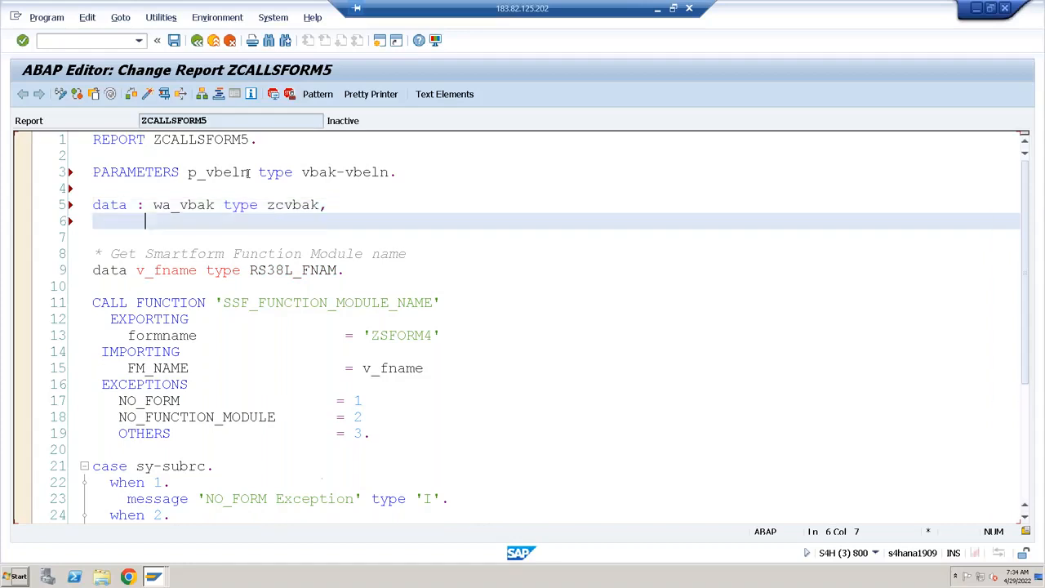
{"action": "type", "text": "gt_vbap type t"}
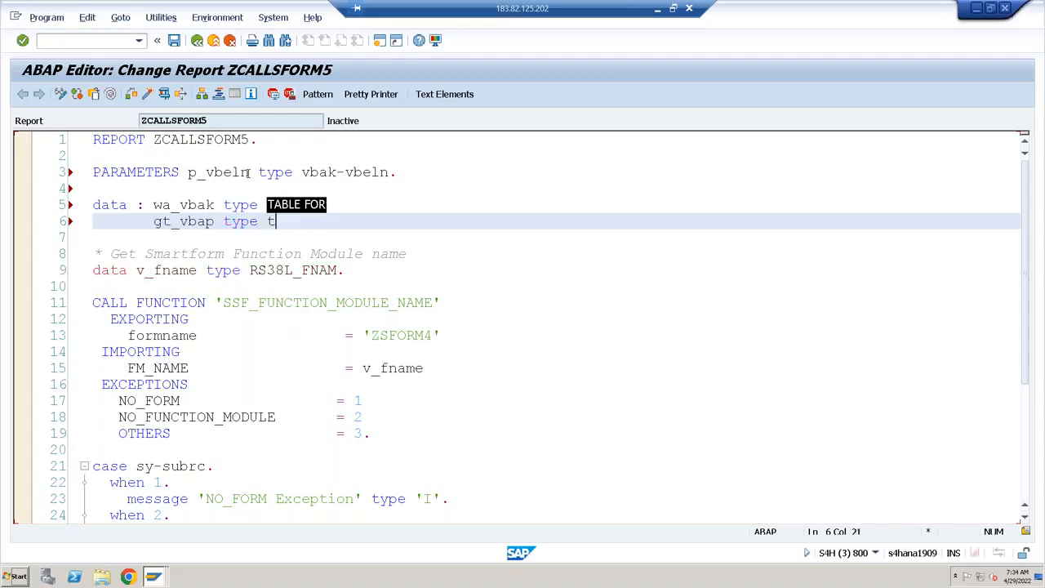
{"action": "type", "text": "able of zcvbap."}
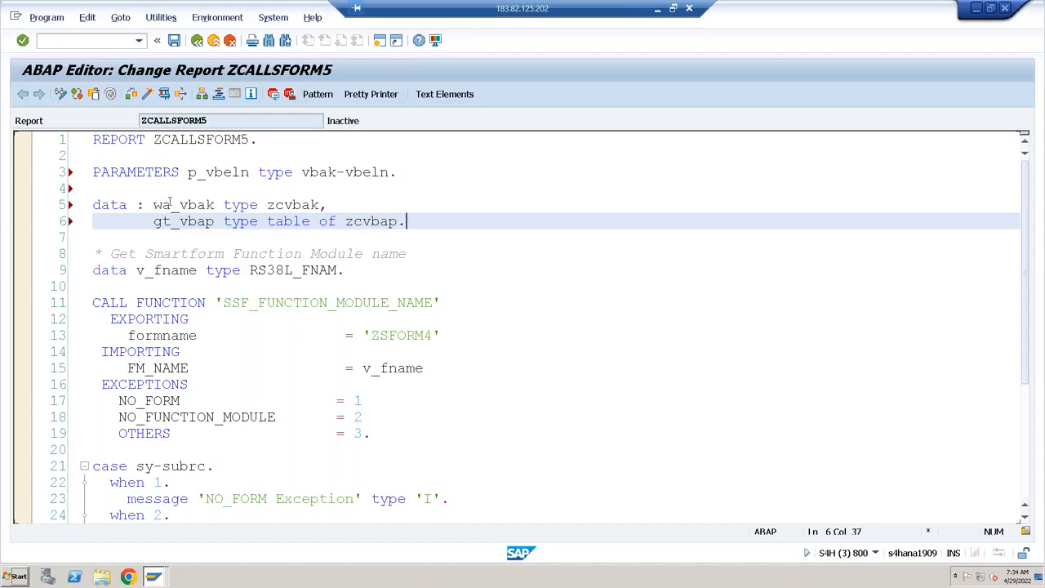
{"action": "left_click_drag", "start_coordinate": [154, 205], "coordinate": [216, 205]}
{"action": "left_click_drag", "start_coordinate": [157, 224], "coordinate": [207, 222]}
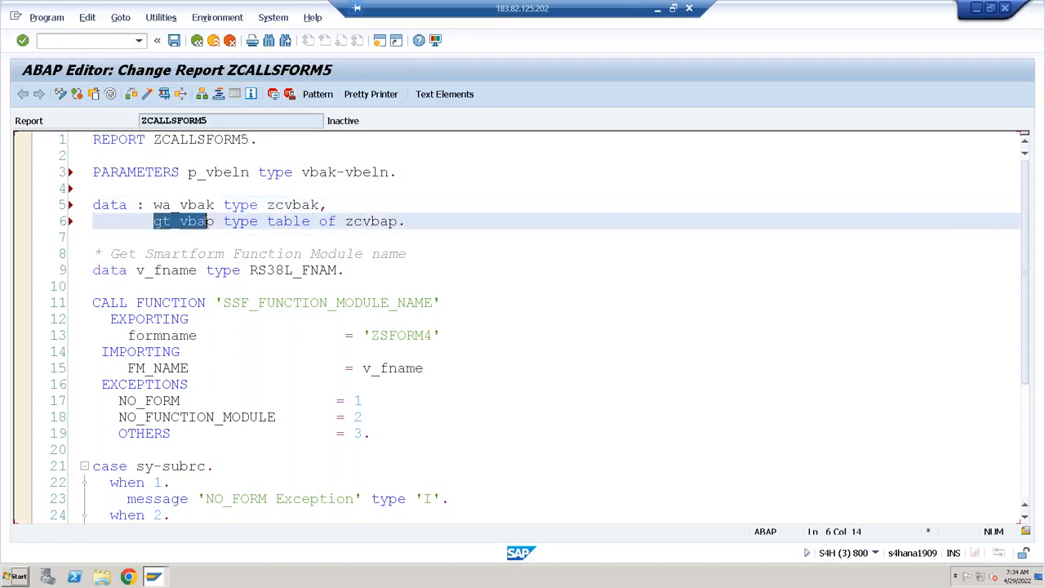
{"action": "left_click", "coordinate": [362, 223]}
Insert a START-OF-SELECTION event after the data declarations, followed by a new line for its code.
{"action": "left_click", "coordinate": [434, 222]}
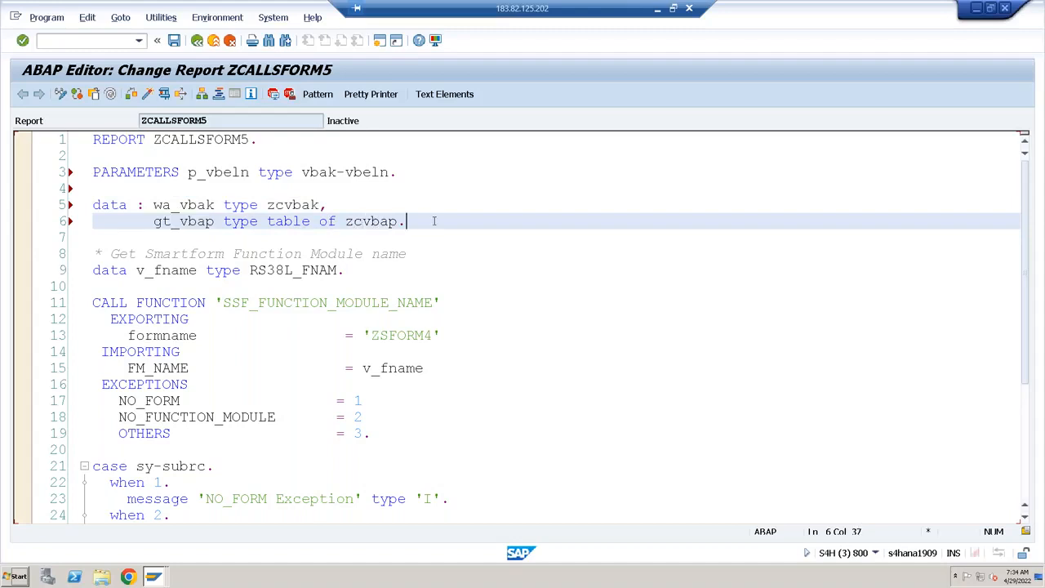
{"action": "key", "text": "Return"}
{"action": "key", "text": "Return"}
{"action": "type", "text": "sta"}
{"action": "key", "text": "Tab"}
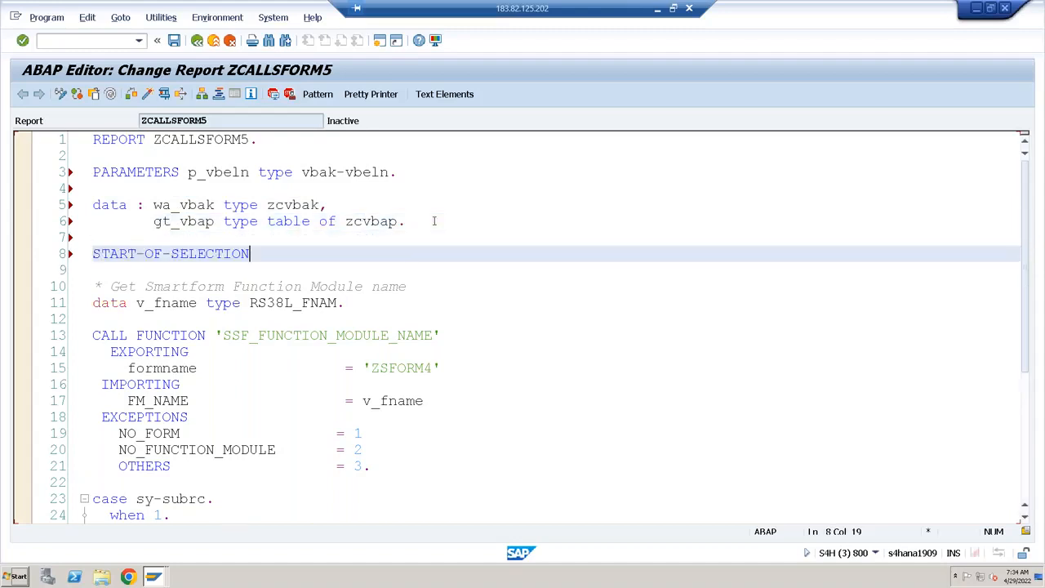
{"action": "type", "text": "."}
{"action": "key", "text": "Return"}
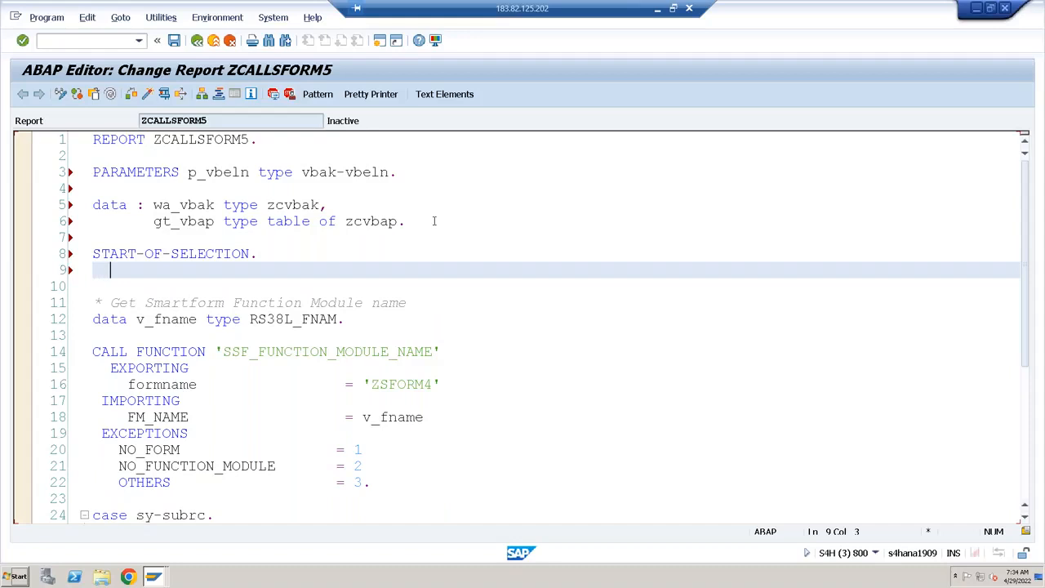
Under START-OF-SELECTION, write a select single of vbeln, erdat, erzet and ernam from vbak into wa_vbak where vbeln = p_vbeln.
{"action": "type", "text": "select single vbeln "}
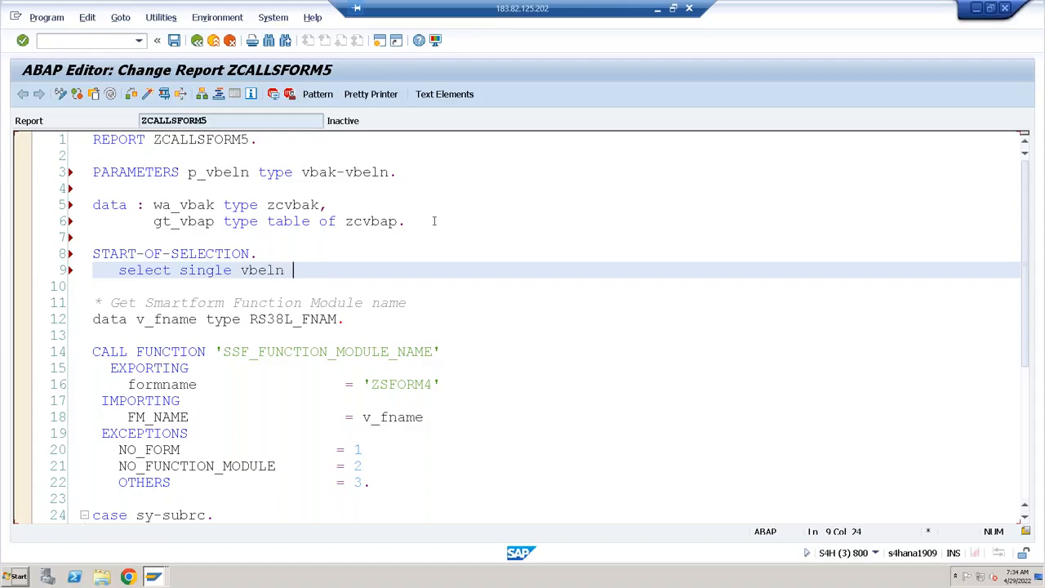
{"action": "type", "text": "erdat erzet ernam"}
{"action": "key", "text": "Return"}
{"action": "type", "text": "fr"}
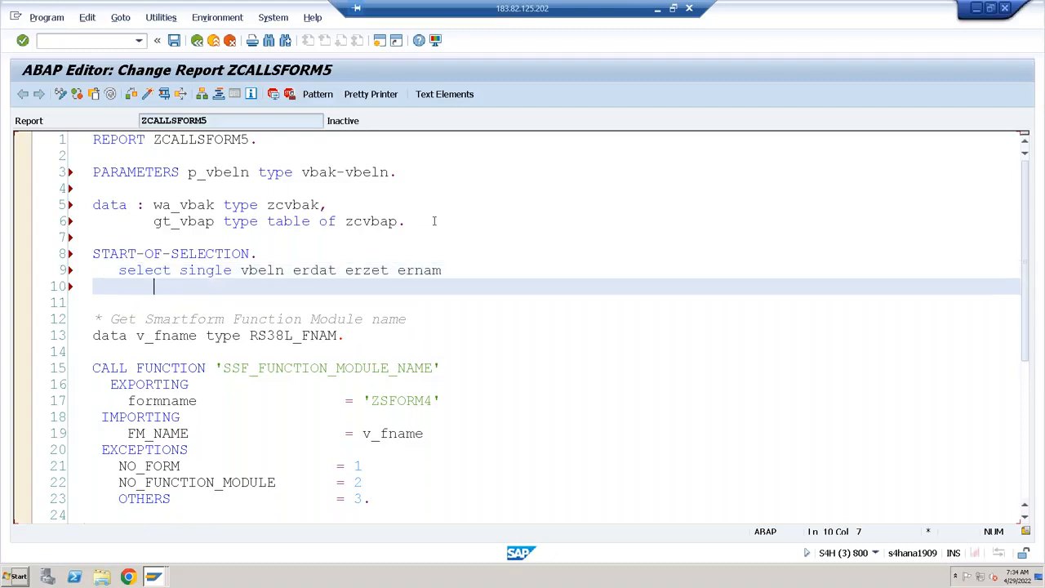
{"action": "type", "text": "om vbak into wa_"}
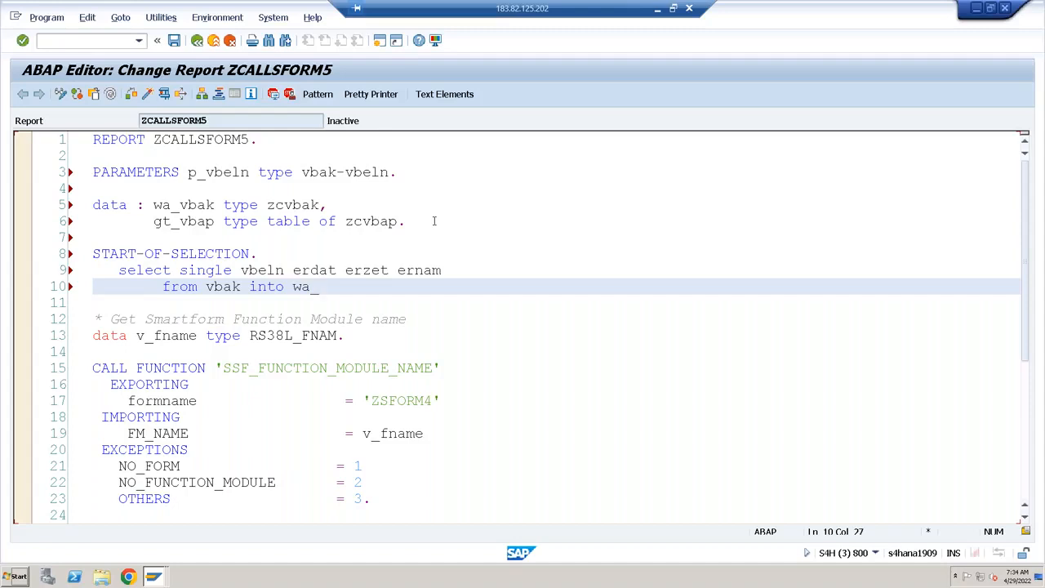
{"action": "type", "text": "vbak"}
{"action": "key", "text": "Return"}
{"action": "type", "text": "where vbeln "}
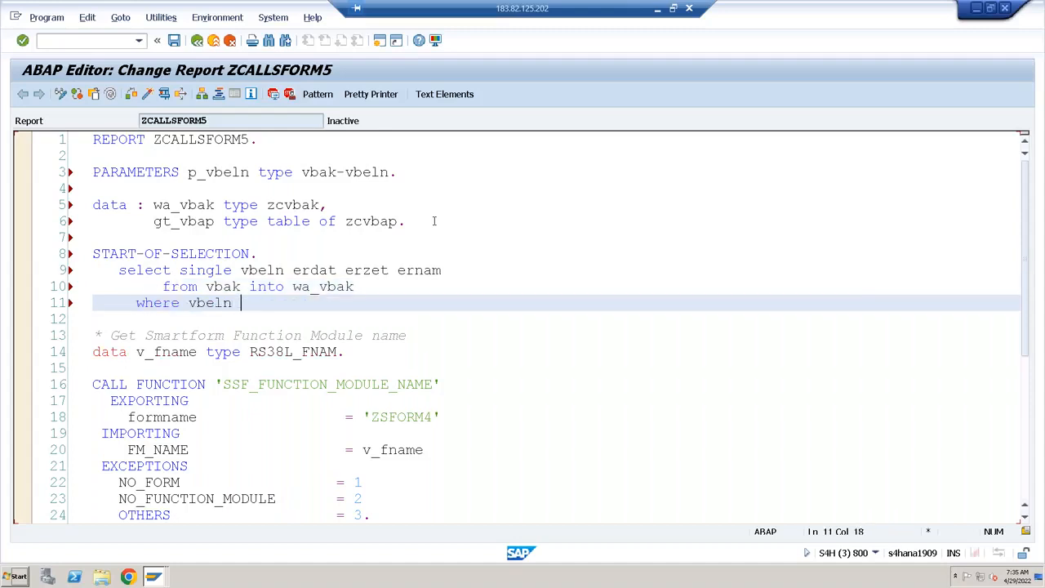
{"action": "type", "text": "= p_vbeln."}
{"action": "key", "text": "Return"}
Below the header select, open an if block with the condition sy-subrc eq 0.
{"action": "type", "text": "if sy"}
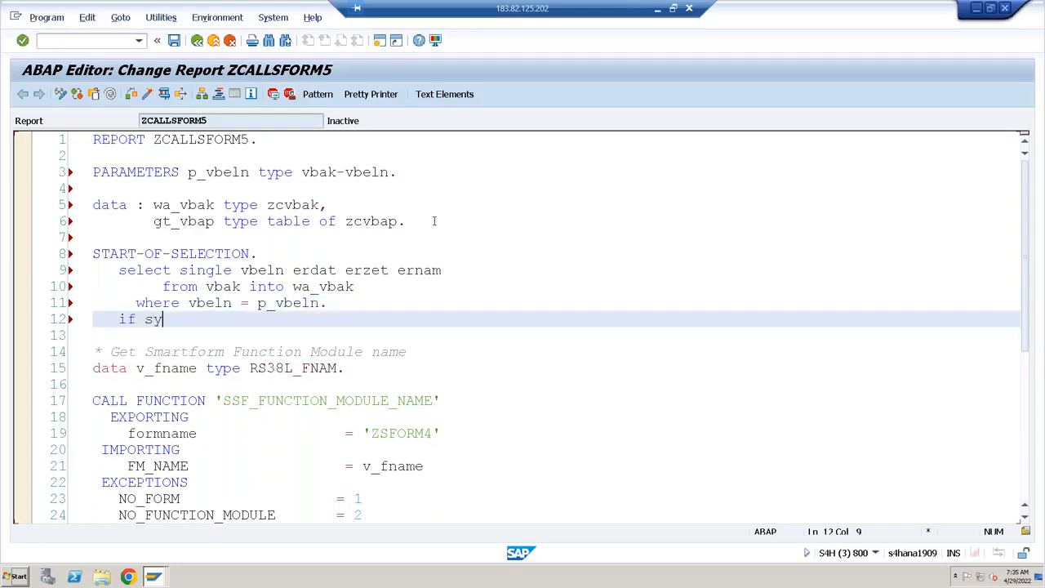
{"action": "type", "text": "-subrc e"}
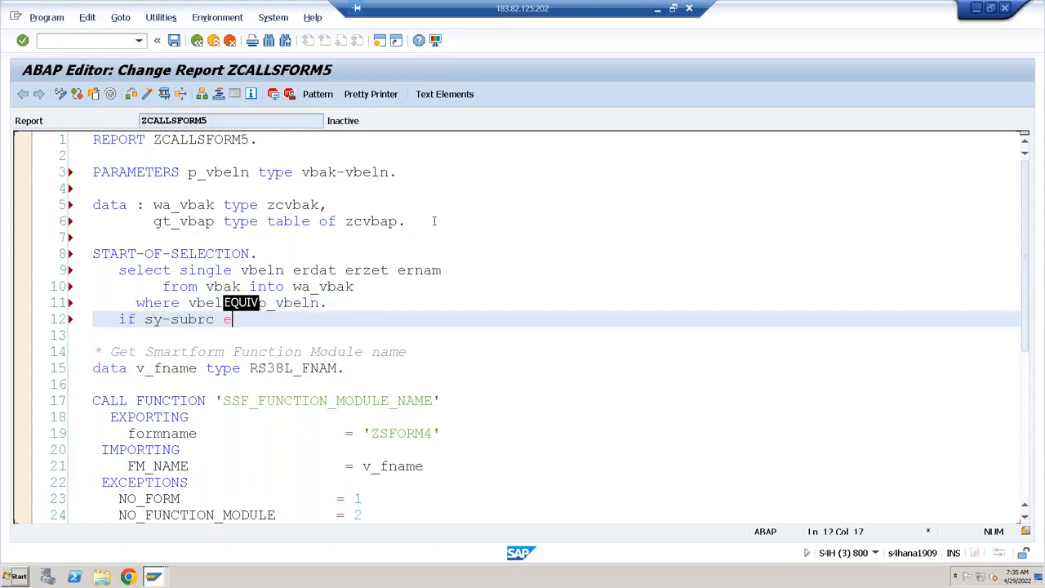
{"action": "type", "text": "q 0."}
{"action": "key", "text": "Return"}
Inside the if block, write a select of vbeln, posnr, matnr and netwr from vbap into table t_vbap.
{"action": "type", "text": "s"}
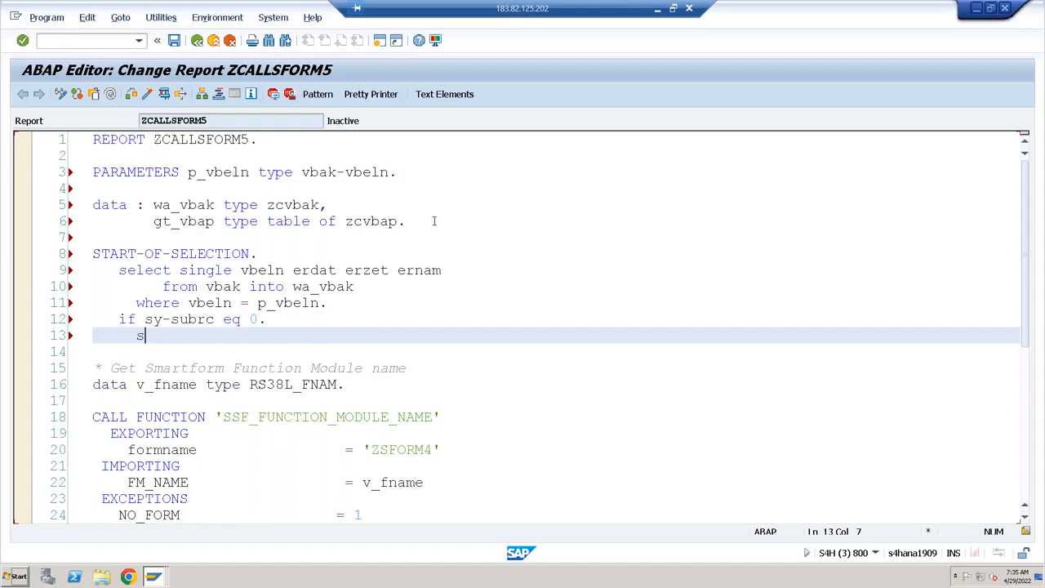
{"action": "type", "text": "elect vbelm"}
{"action": "key", "text": "BackSpace"}
{"action": "type", "text": "n"}
{"action": "type", "text": "posnr"}
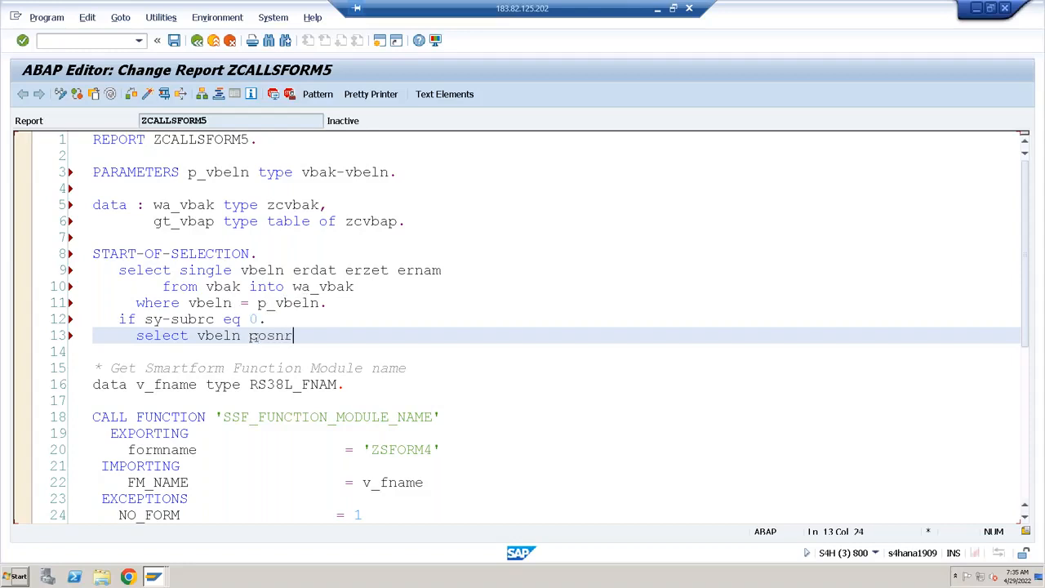
{"action": "type", "text": " m"}
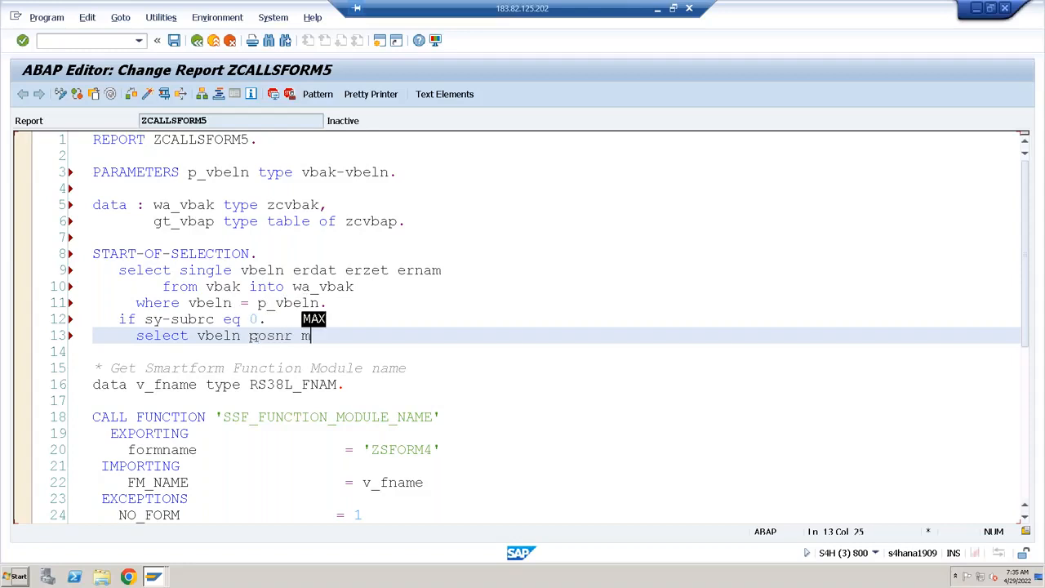
{"action": "type", "text": "atnr netwr"}
{"action": "key", "text": "Return"}
{"action": "type", "text": "from vb"}
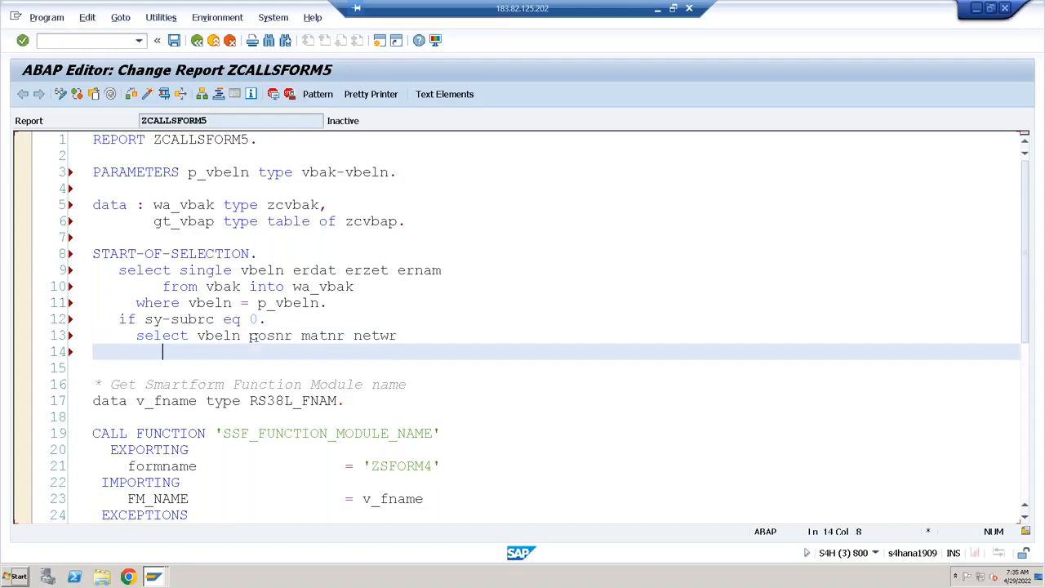
{"action": "type", "text": "ap into table "}
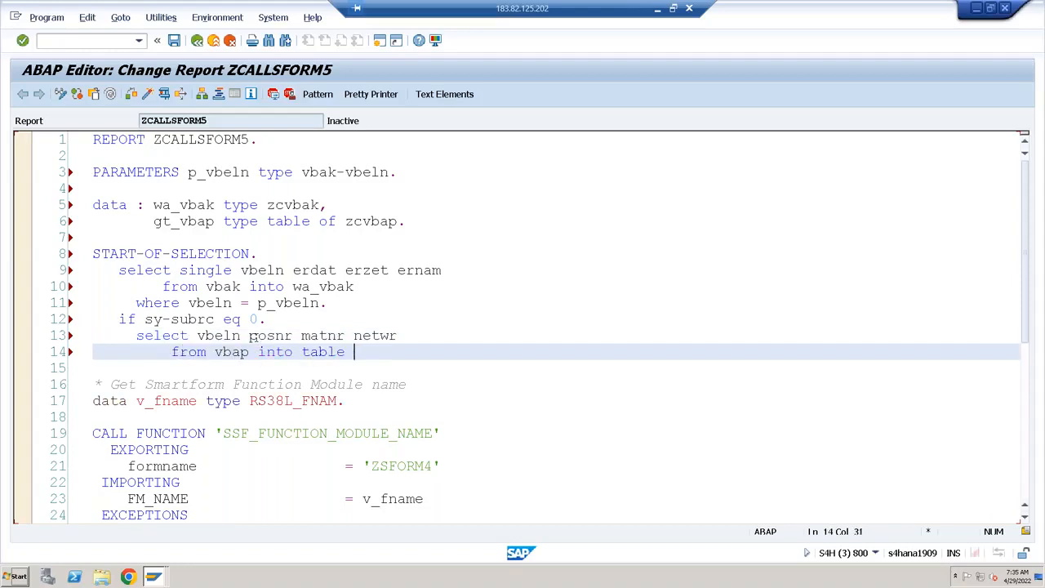
{"action": "type", "text": "t_vbap"}
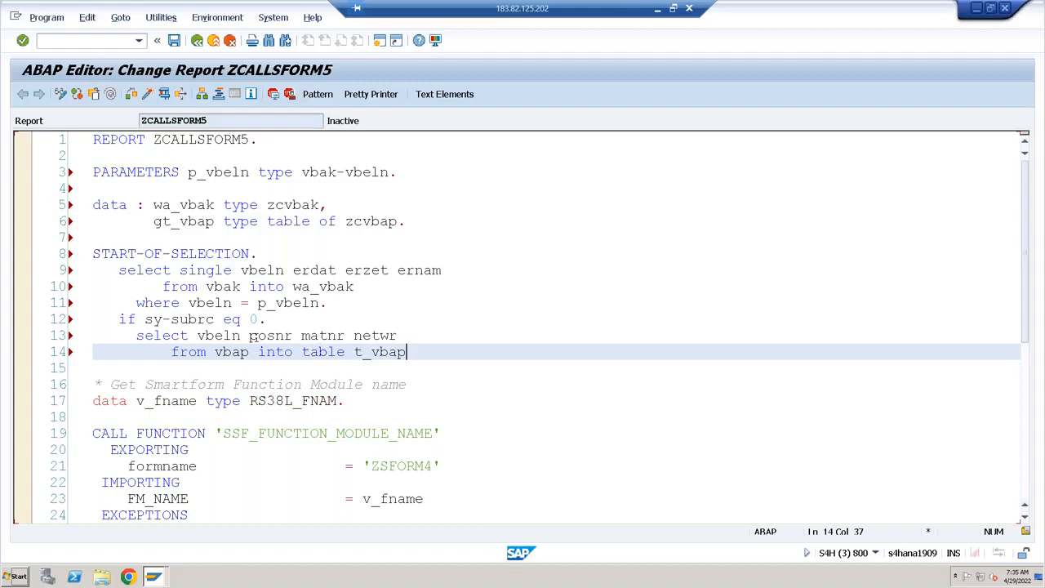
{"action": "key", "text": "Return"}
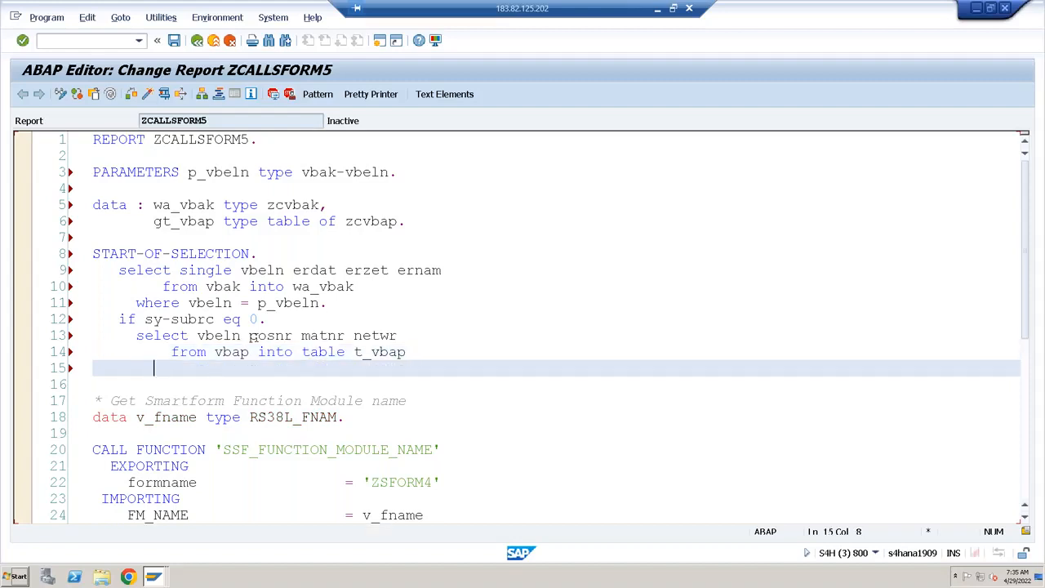
Correct the target table of the vbap select to gt_vbap.
{"action": "key", "text": "Up"}
{"action": "key", "text": "Right"}
{"action": "key", "text": "Right"}
{"action": "key", "text": "Right"}
{"action": "key", "text": "Right"}
{"action": "key", "text": "Right"}
{"action": "key", "text": "Right"}
{"action": "key", "text": "Right"}
{"action": "key", "text": "Right"}
{"action": "key", "text": "Right"}
{"action": "key", "text": "Right"}
{"action": "key", "text": "Right"}
{"action": "key", "text": "Right"}
{"action": "key", "text": "Right"}
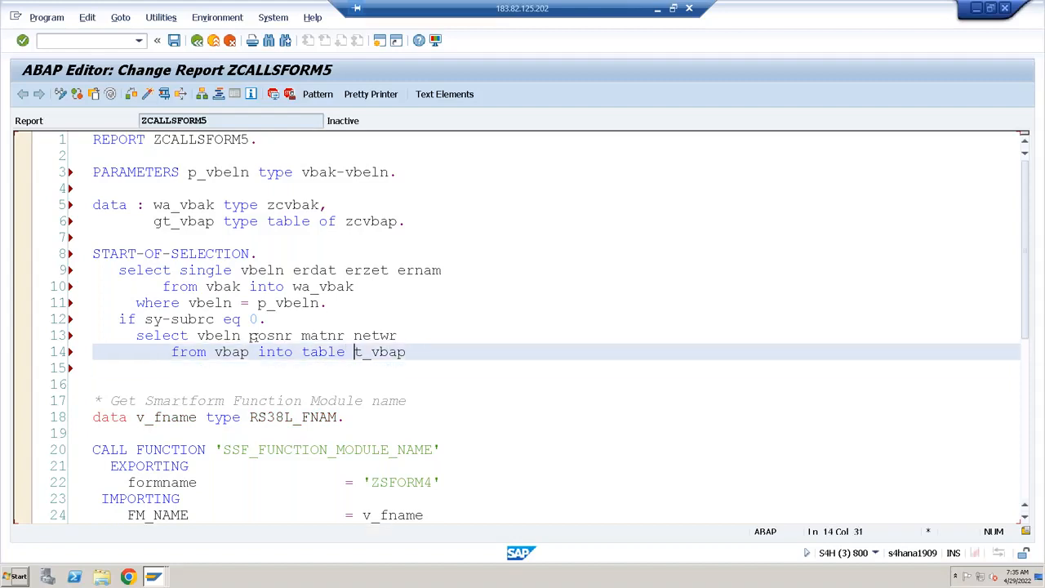
{"action": "type", "text": "g"}
Complete the vbap select with the condition where vbeln = p_vbeln.
{"action": "key", "text": "End"}
{"action": "key", "text": "Return"}
{"action": "type", "text": "w"}
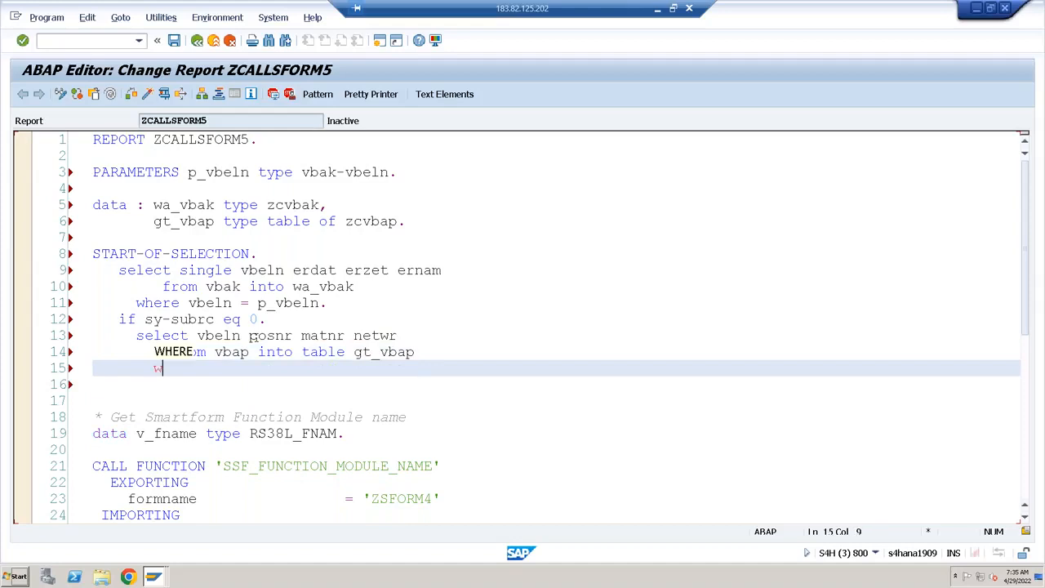
{"action": "type", "text": "here vbeln ="}
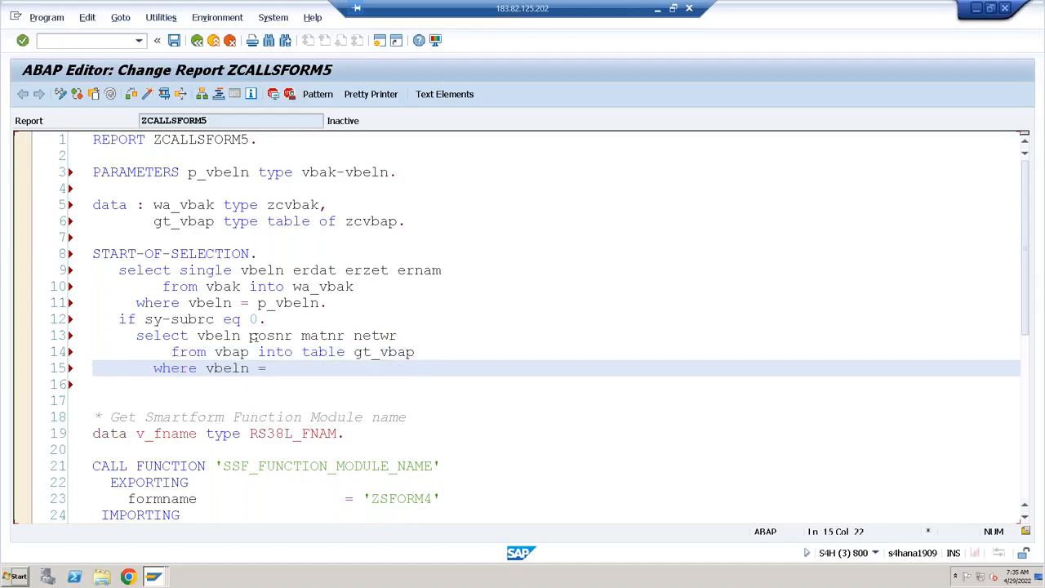
{"action": "type", "text": " p_vbeln."}
{"action": "key", "text": "Return"}
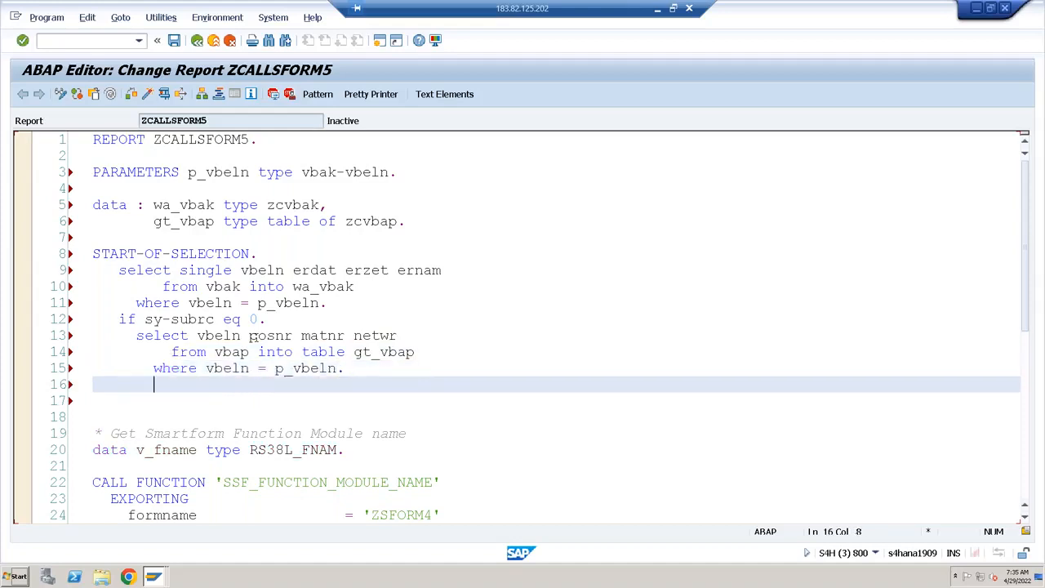
Add a nested if sy-subrc eq 0 after the item select and remove the blank lines before the Smartform comment.
{"action": "key", "text": "BackSpace"}
{"action": "key", "text": "BackSpace"}
{"action": "type", "text": "if sy-subrc eq 0."}
{"action": "key", "text": "Down"}
{"action": "key", "text": "Delete"}
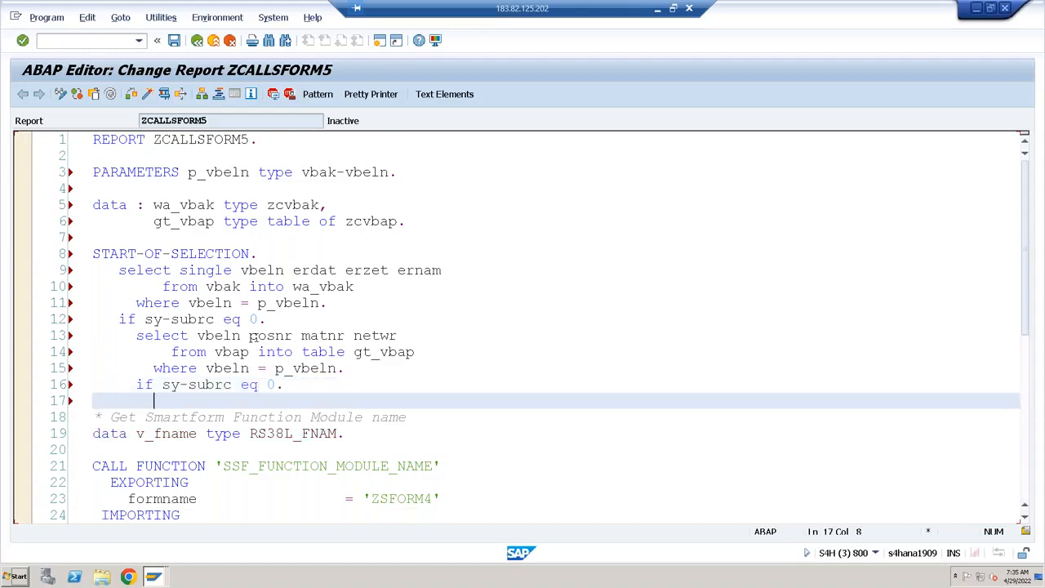
{"action": "key", "text": "BackSpace"}
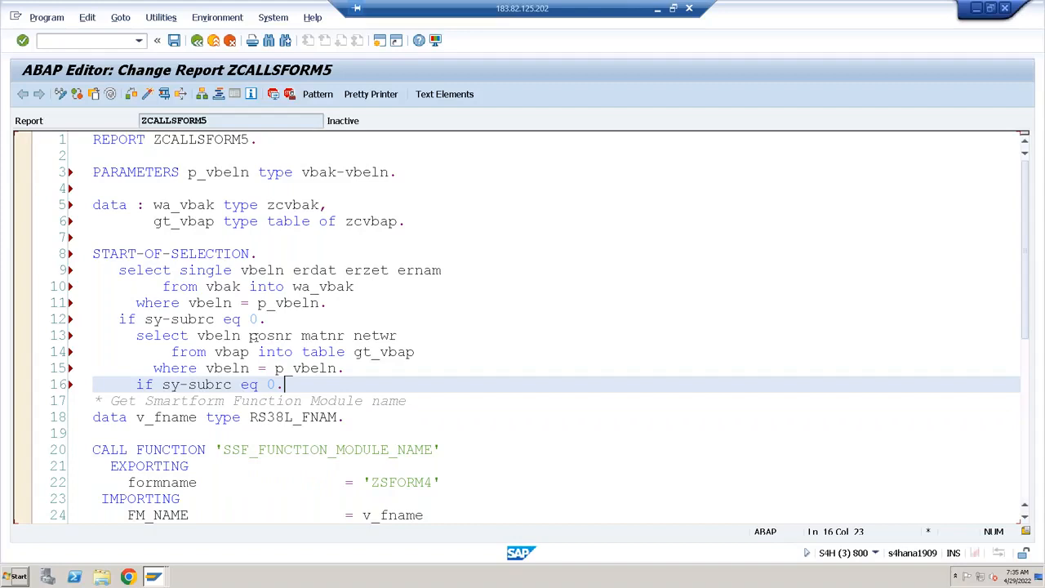
Change the formname passed to SSF_FUNCTION_MODULE_NAME to 'ZSFORM5'.
{"action": "key", "text": "Down"}
{"action": "key", "text": "Down"}
{"action": "key", "text": "Down"}
{"action": "key", "text": "Down"}
{"action": "key", "text": "Down"}
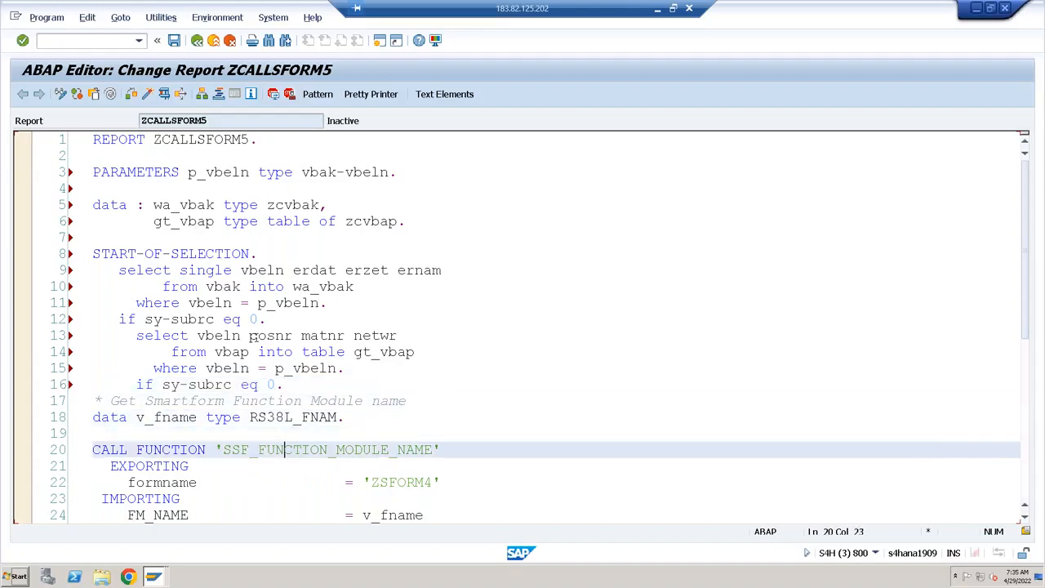
{"action": "key", "text": "Down"}
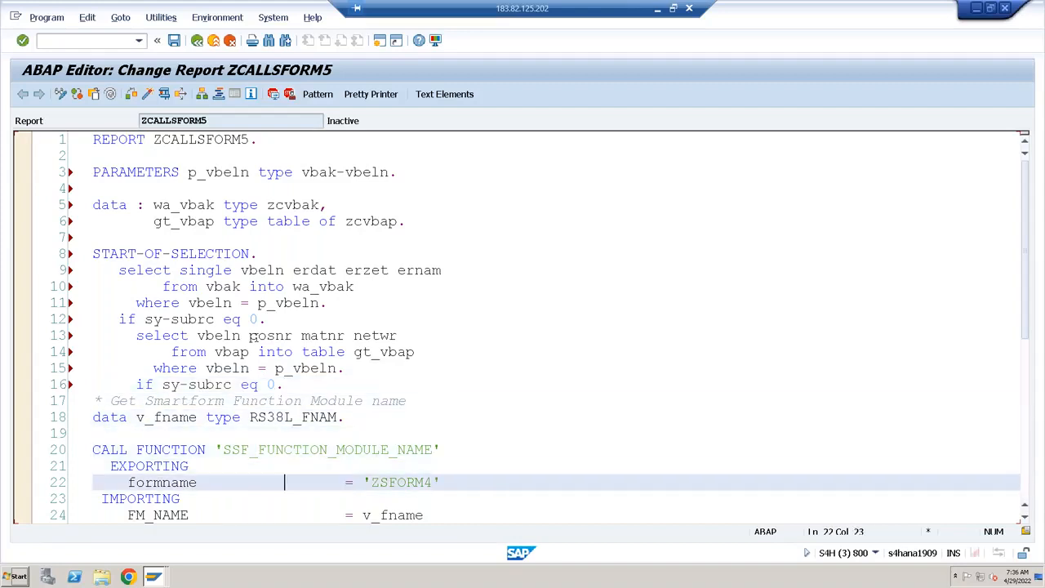
{"action": "key", "text": "Right"}
{"action": "key", "text": "Right"}
{"action": "key", "text": "Right"}
{"action": "key", "text": "Right"}
{"action": "key", "text": "Right"}
{"action": "key", "text": "Right"}
{"action": "key", "text": "Right"}
{"action": "key", "text": "Right"}
{"action": "key", "text": "Right"}
{"action": "key", "text": "Right"}
{"action": "key", "text": "Right"}
{"action": "key", "text": "Right"}
{"action": "key", "text": "Right"}
{"action": "key", "text": "Right"}
{"action": "key", "text": "Right"}
{"action": "key", "text": "Right"}
{"action": "key", "text": "BackSpace"}
{"action": "type", "text": "5"}
Add three endif statements directly after the endcase, followed by a blank line before the v_fname check.
{"action": "key", "text": "Down"}
{"action": "key", "text": "Down"}
{"action": "key", "text": "Down"}
{"action": "key", "text": "Down"}
{"action": "key", "text": "Down"}
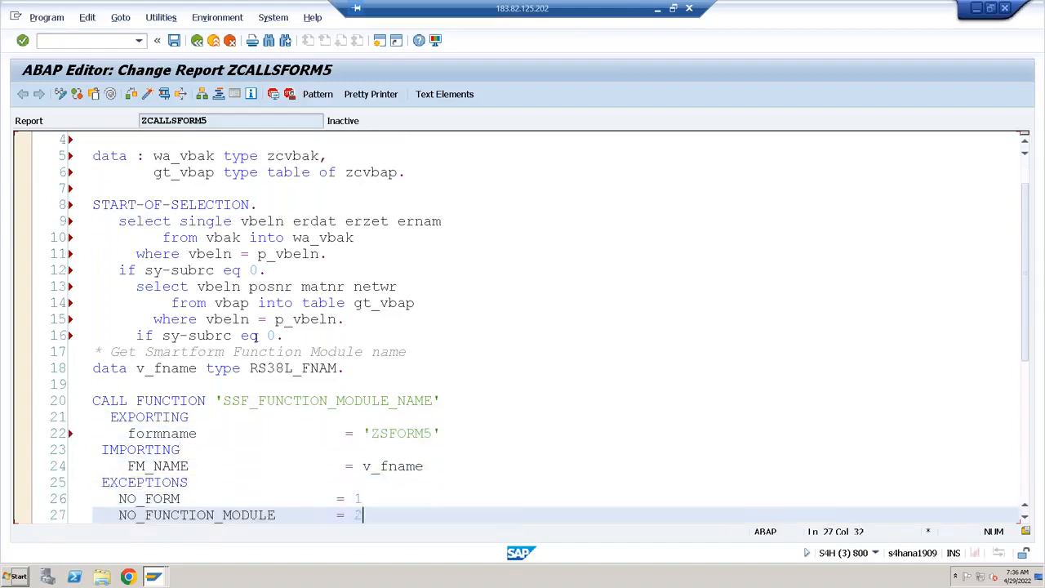
{"action": "key", "text": "Down"}
{"action": "key", "text": "Down"}
{"action": "key", "text": "Down"}
{"action": "key", "text": "Down"}
{"action": "key", "text": "Down"}
{"action": "key", "text": "Down"}
{"action": "key", "text": "Down"}
{"action": "key", "text": "Down"}
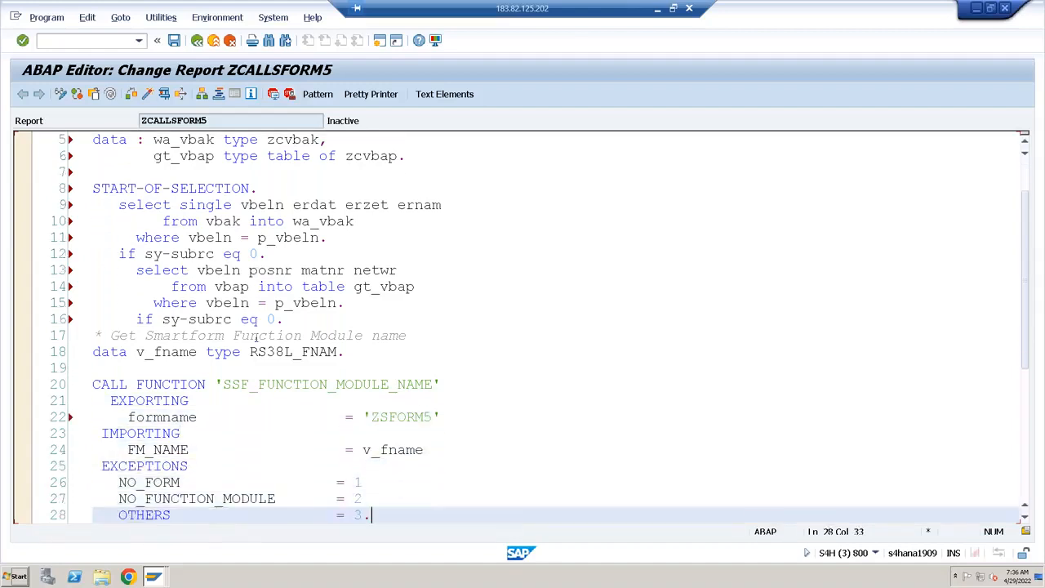
{"action": "key", "text": "Down"}
{"action": "key", "text": "Down"}
{"action": "key", "text": "Down"}
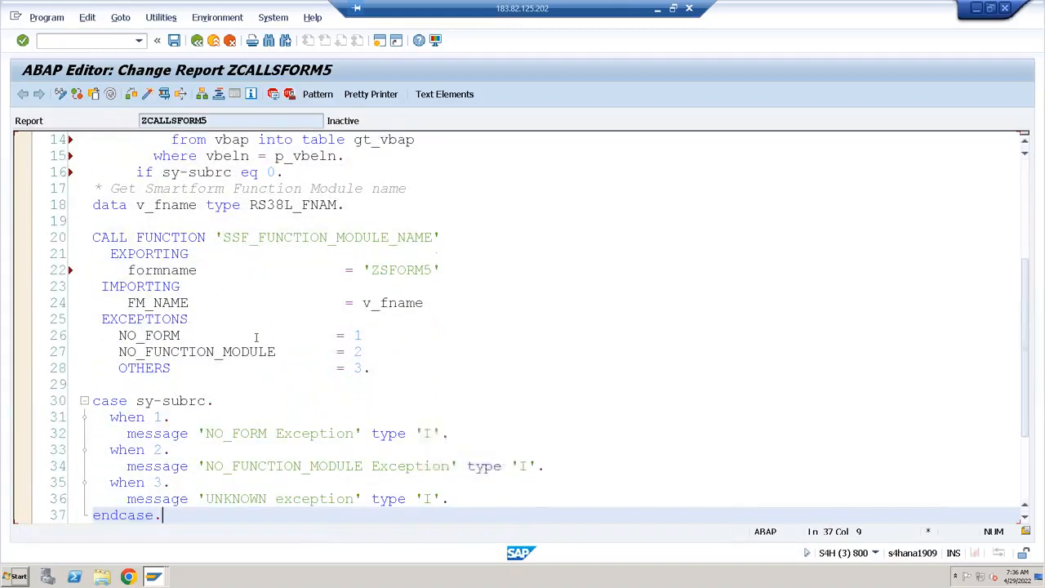
{"action": "type", "text": "endif."}
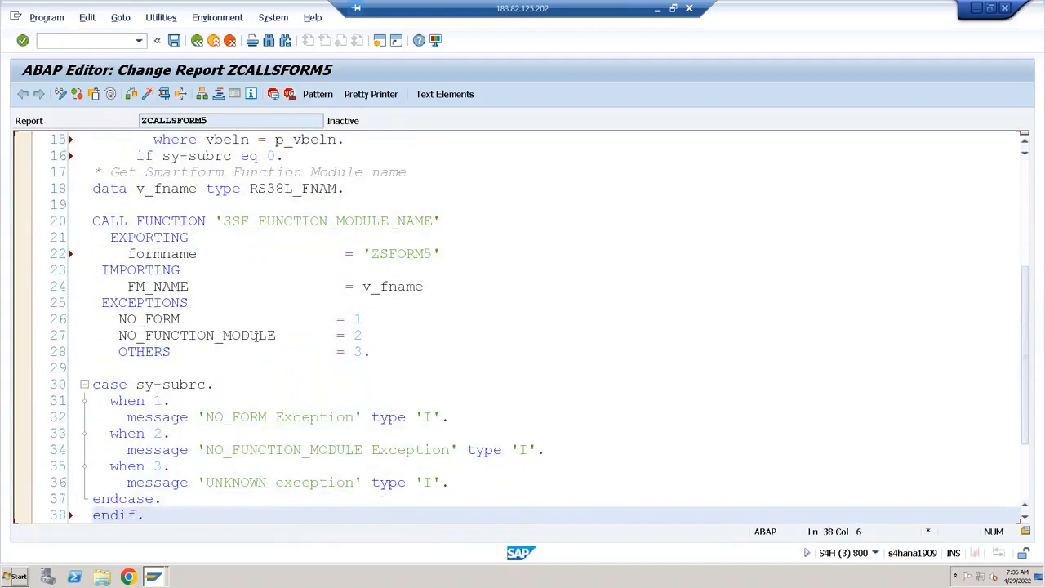
{"action": "key", "text": "Return"}
{"action": "type", "text": "endif."}
{"action": "key", "text": "Return"}
{"action": "type", "text": "endif."}
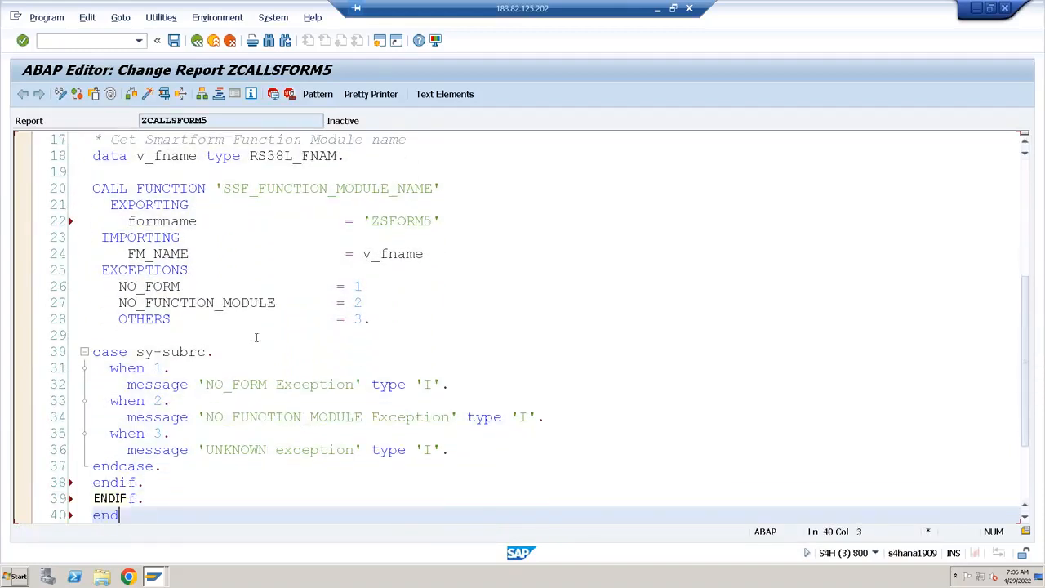
{"action": "key", "text": "Up"}
{"action": "key", "text": "Up"}
{"action": "key", "text": "Up"}
{"action": "key", "text": "End"}
{"action": "key", "text": "Return"}
{"action": "key", "text": "Down"}
{"action": "key", "text": "Down"}
{"action": "key", "text": "Down"}
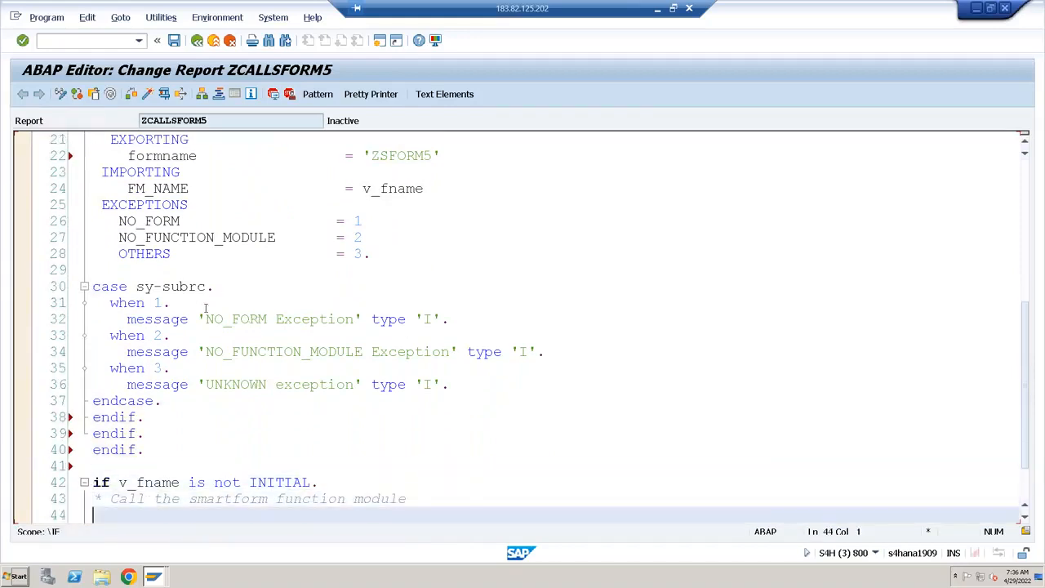
Check the import and table parameters in the form interface of ZSFORM5, and return to the program ZCALLSFORM5.
{"action": "left_click", "coordinate": [157, 576]}
{"action": "left_click", "coordinate": [152, 524]}
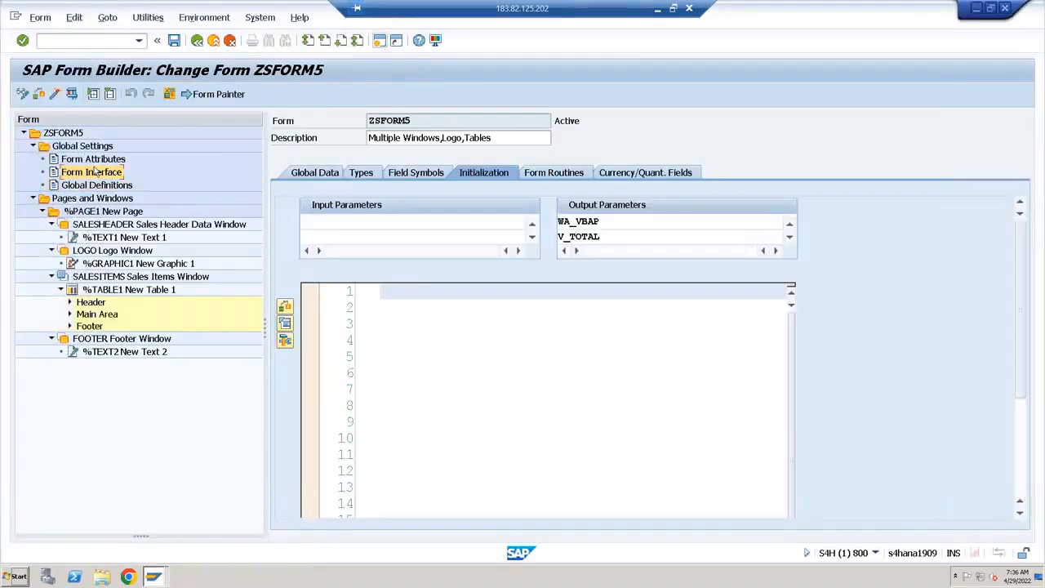
{"action": "left_click", "coordinate": [94, 171]}
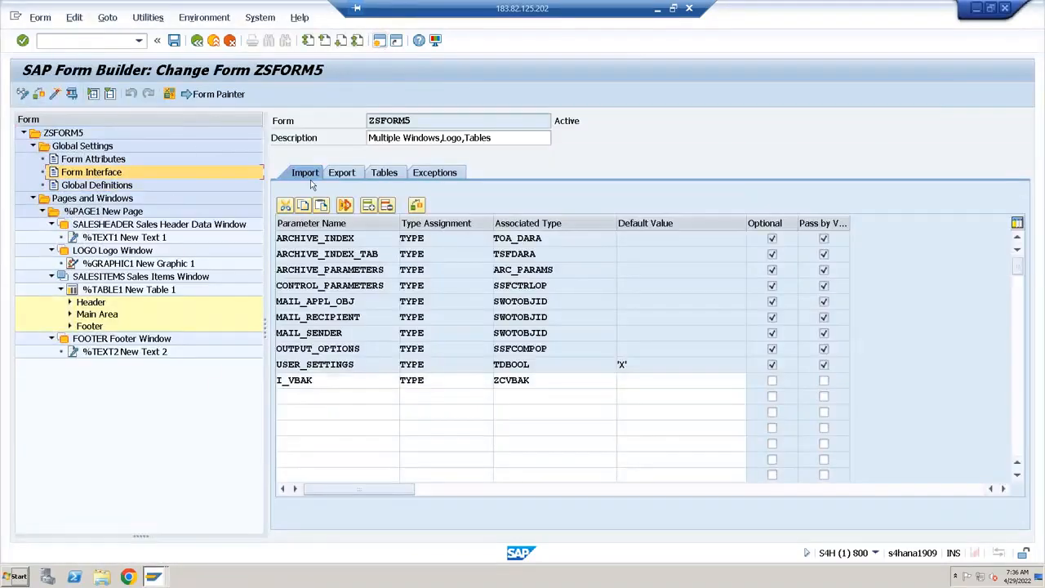
{"action": "left_click", "coordinate": [318, 384]}
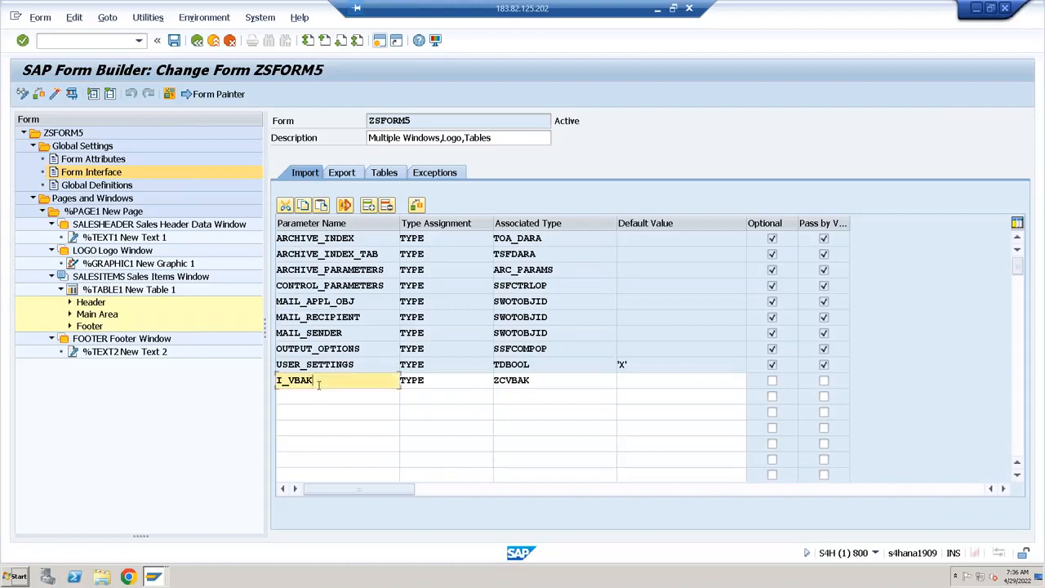
{"action": "left_click", "coordinate": [384, 174]}
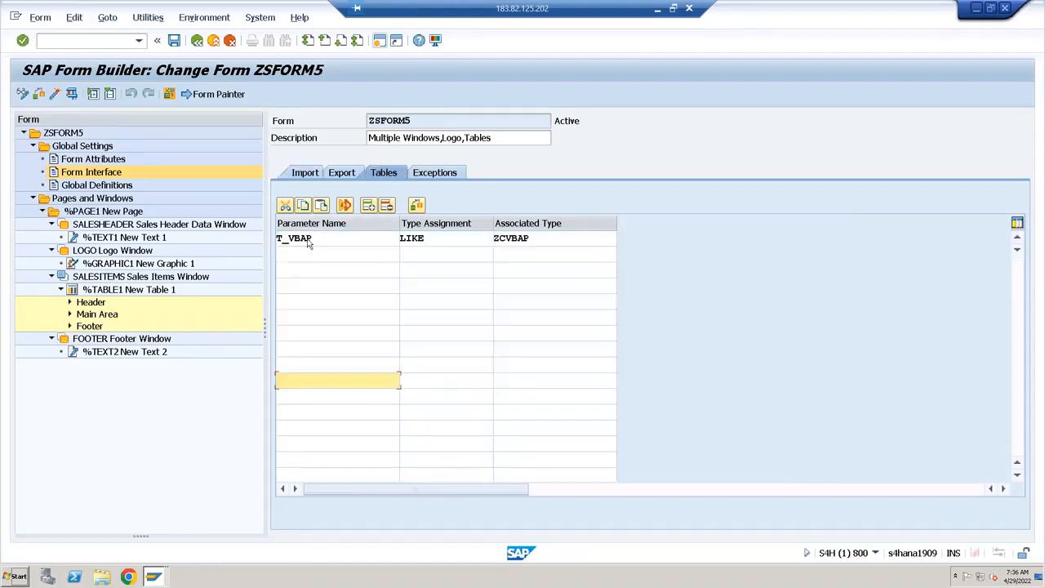
{"action": "left_click", "coordinate": [154, 576]}
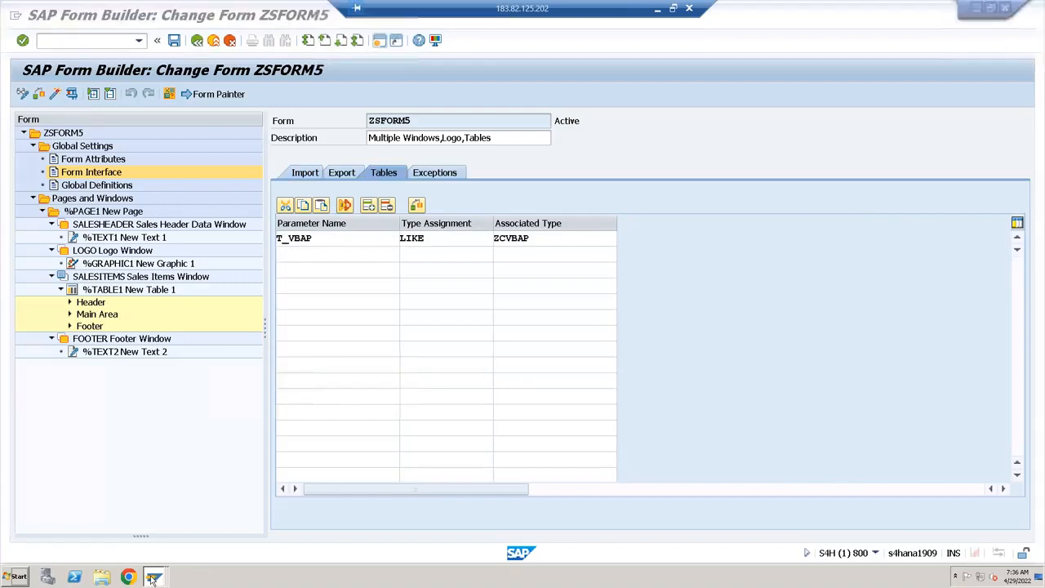
{"action": "left_click", "coordinate": [151, 552]}
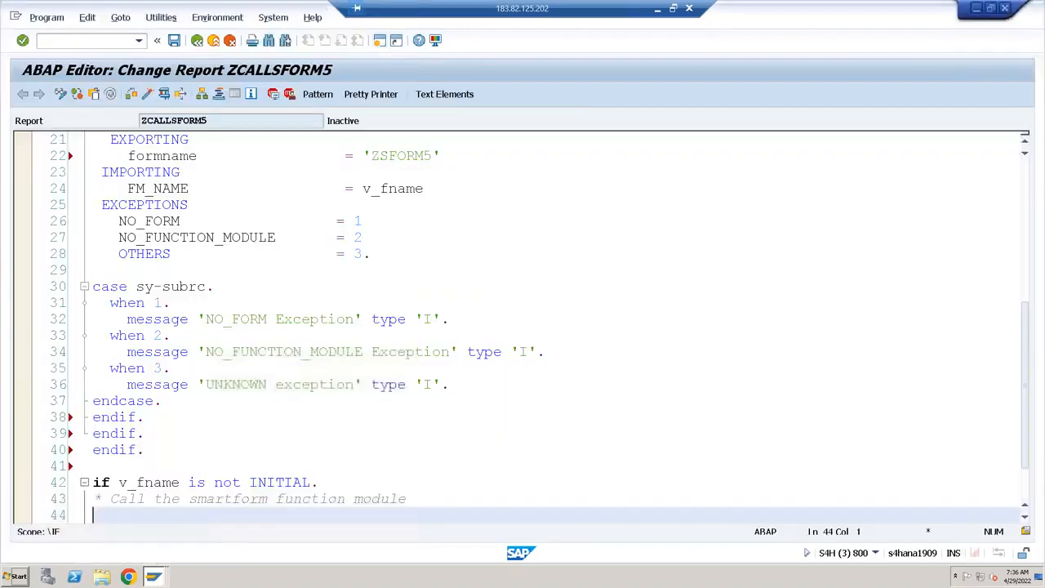
Change the exporting parameter in the v_fname function call to i_vbak = wa_vbak, without the closing period.
{"action": "key", "text": "Down"}
{"action": "key", "text": "Down"}
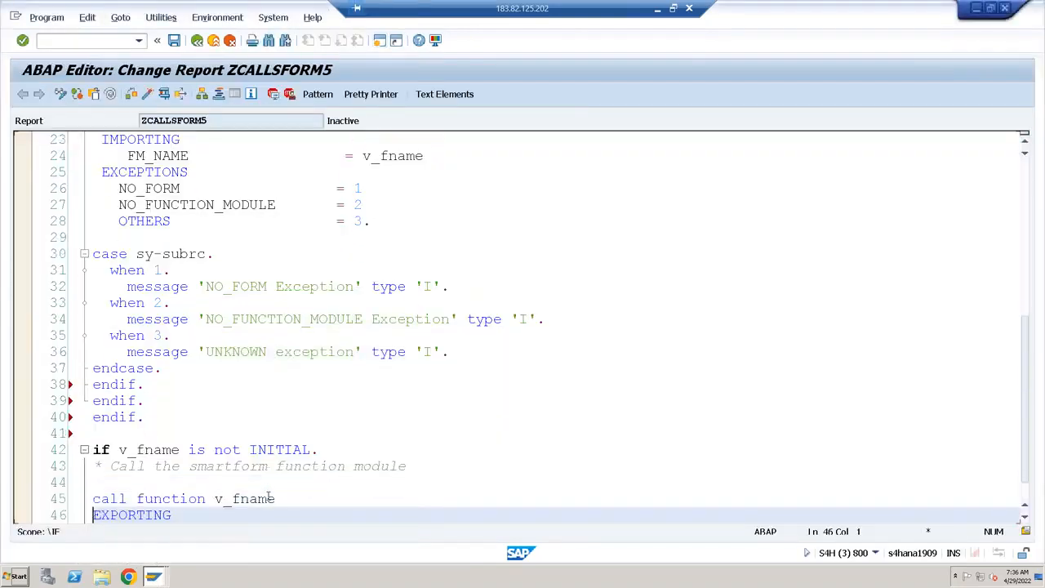
{"action": "key", "text": "Down"}
{"action": "key", "text": "Right"}
{"action": "key", "text": "Right"}
{"action": "key", "text": "shift+Right"}
{"action": "key", "text": "shift+Right"}
{"action": "key", "text": "shift+Right"}
{"action": "key", "text": "shift+Right"}
{"action": "key", "text": "shift+Right"}
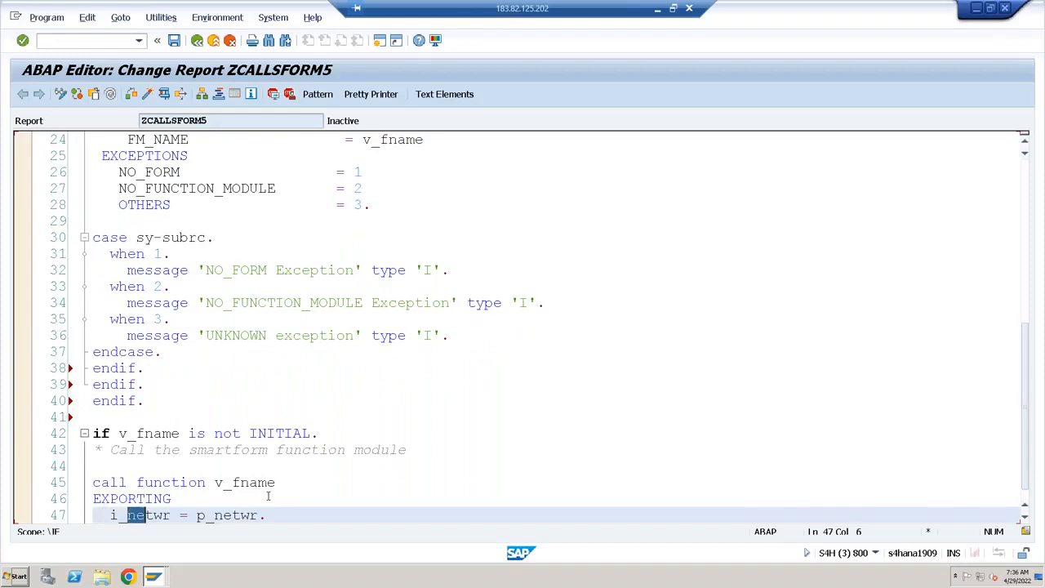
{"action": "type", "text": "vbak"}
{"action": "key", "text": "End"}
{"action": "key", "text": "BackSpace"}
{"action": "key", "text": "BackSpace"}
{"action": "key", "text": "BackSpace"}
{"action": "key", "text": "BackSpace"}
{"action": "key", "text": "BackSpace"}
{"action": "key", "text": "BackSpace"}
{"action": "key", "text": "BackSpace"}
{"action": "key", "text": "BackSpace"}
{"action": "type", "text": "wa_vbak"}
Add a tables section passing t_vbap = gt_vbap to the v_fname call and close the block with endif.
{"action": "key", "text": "Return"}
{"action": "type", "text": "tables"}
{"action": "key", "text": "Return"}
{"action": "type", "text": "t_vbap = "}
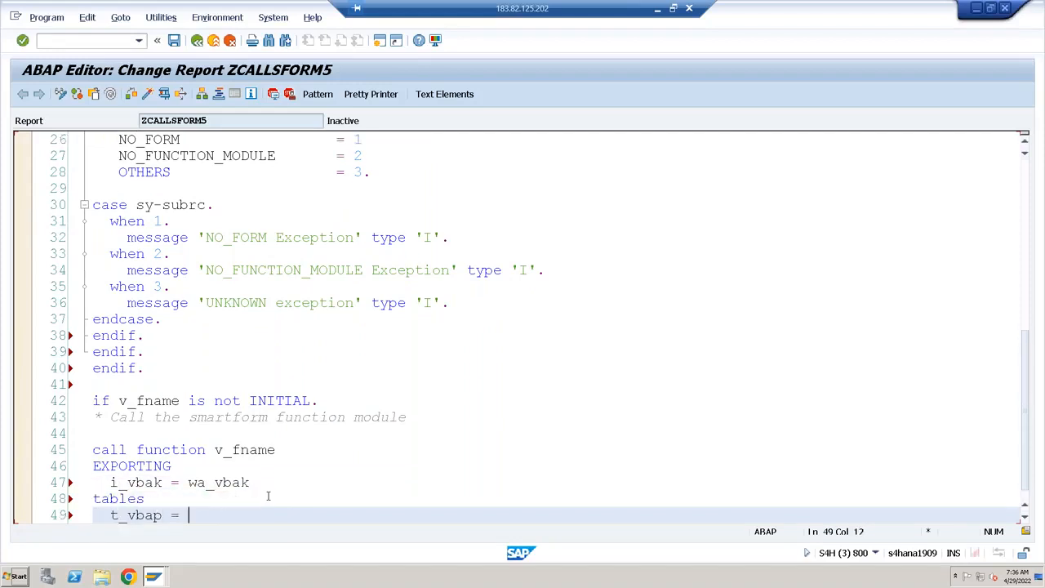
{"action": "type", "text": "gt_vbap."}
{"action": "key", "text": "Return"}
{"action": "type", "text": "endif."}
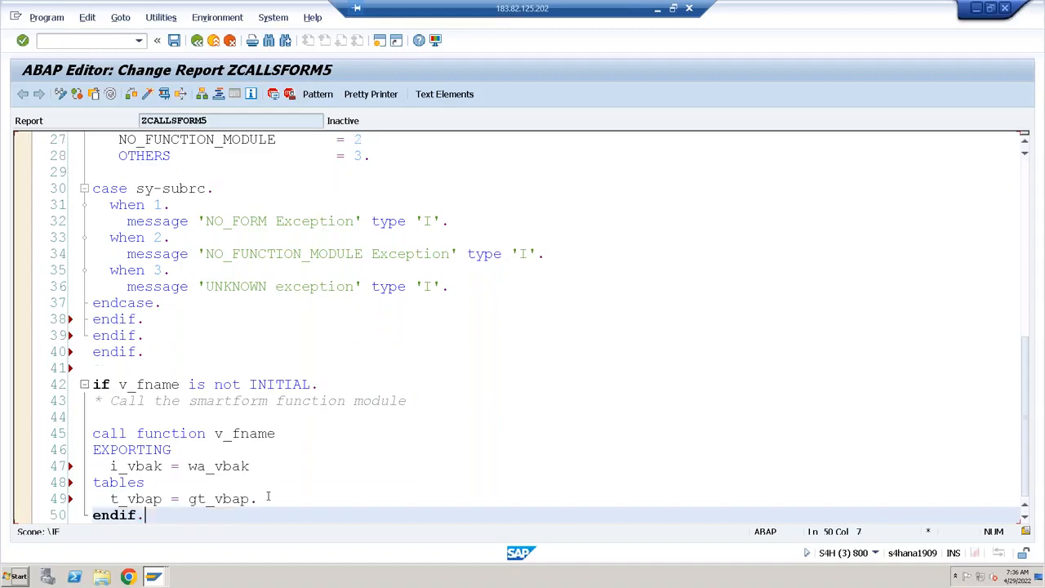
Check the program's syntax and trace the if/endif nesting from the select statements down to the endif lines after the endcase.
{"action": "key", "text": "ctrl+F2"}
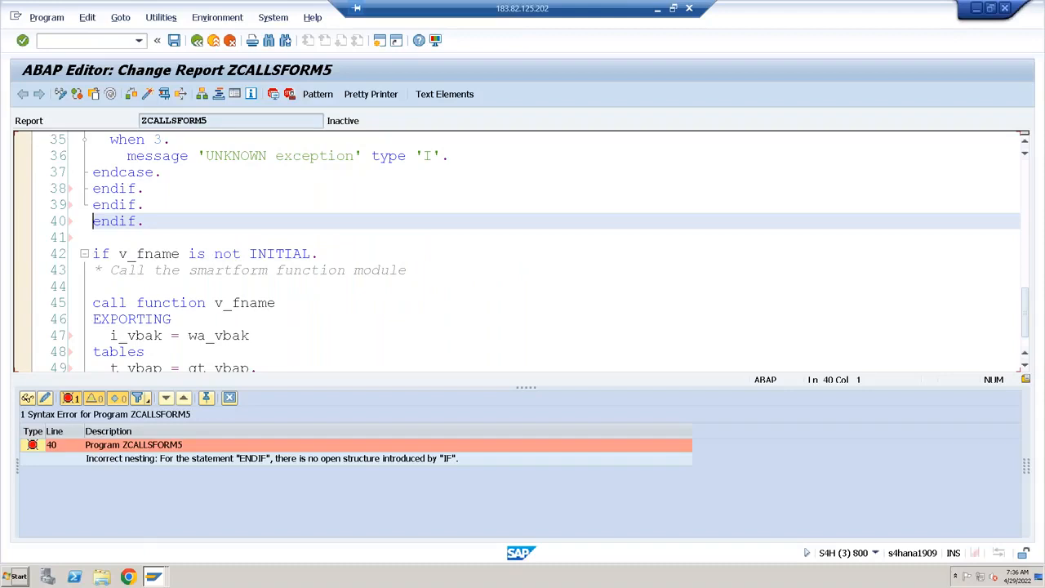
{"action": "key", "text": "Up"}
{"action": "key", "text": "Up"}
{"action": "key", "text": "Up"}
{"action": "key", "text": "Up"}
{"action": "key", "text": "Up"}
{"action": "key", "text": "Up"}
{"action": "key", "text": "Up"}
{"action": "key", "text": "Up"}
{"action": "key", "text": "Up"}
{"action": "key", "text": "Up"}
{"action": "key", "text": "Up"}
{"action": "key", "text": "Up"}
{"action": "key", "text": "Up"}
{"action": "key", "text": "Up"}
{"action": "key", "text": "Up"}
{"action": "key", "text": "Up"}
{"action": "key", "text": "Up"}
{"action": "key", "text": "Up"}
{"action": "key", "text": "Up"}
{"action": "key", "text": "Up"}
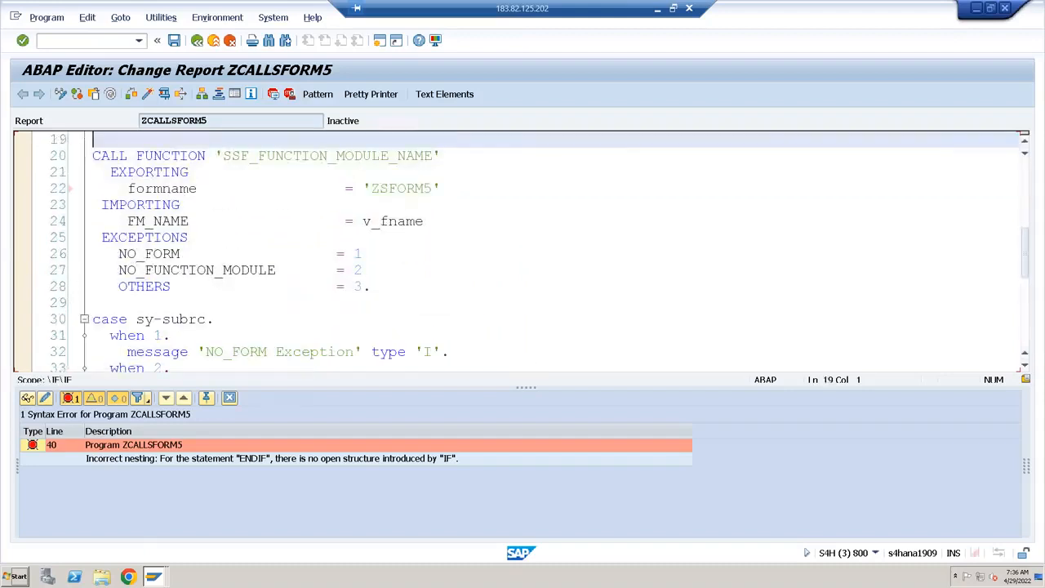
{"action": "key", "text": "Up"}
{"action": "key", "text": "Up"}
{"action": "key", "text": "Up"}
{"action": "key", "text": "Up"}
{"action": "key", "text": "Up"}
{"action": "key", "text": "Up"}
{"action": "key", "text": "Up"}
{"action": "key", "text": "Up"}
{"action": "key", "text": "Up"}
{"action": "key", "text": "Up"}
{"action": "key", "text": "Up"}
{"action": "key", "text": "Up"}
{"action": "key", "text": "Up"}
{"action": "key", "text": "Up"}
{"action": "key", "text": "Down"}
{"action": "key", "text": "Down"}
{"action": "key", "text": "Down"}
{"action": "key", "text": "Down"}
{"action": "key", "text": "Down"}
{"action": "key", "text": "Down"}
{"action": "key", "text": "Down"}
{"action": "key", "text": "Down"}
{"action": "key", "text": "Down"}
{"action": "key", "text": "Down"}
{"action": "key", "text": "Down"}
{"action": "key", "text": "Down"}
{"action": "key", "text": "Down"}
{"action": "key", "text": "Down"}
{"action": "key", "text": "Down"}
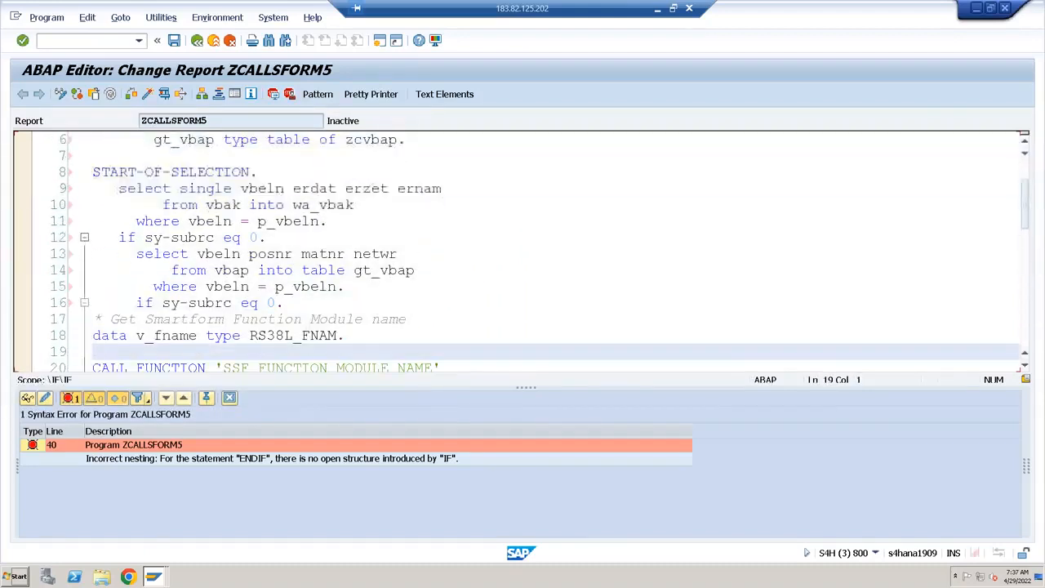
{"action": "key", "text": "Down"}
{"action": "key", "text": "Down"}
{"action": "key", "text": "Down"}
{"action": "key", "text": "Down"}
{"action": "key", "text": "Down"}
{"action": "key", "text": "Down"}
{"action": "key", "text": "Down"}
{"action": "key", "text": "Down"}
{"action": "key", "text": "Down"}
{"action": "key", "text": "Down"}
{"action": "key", "text": "Down"}
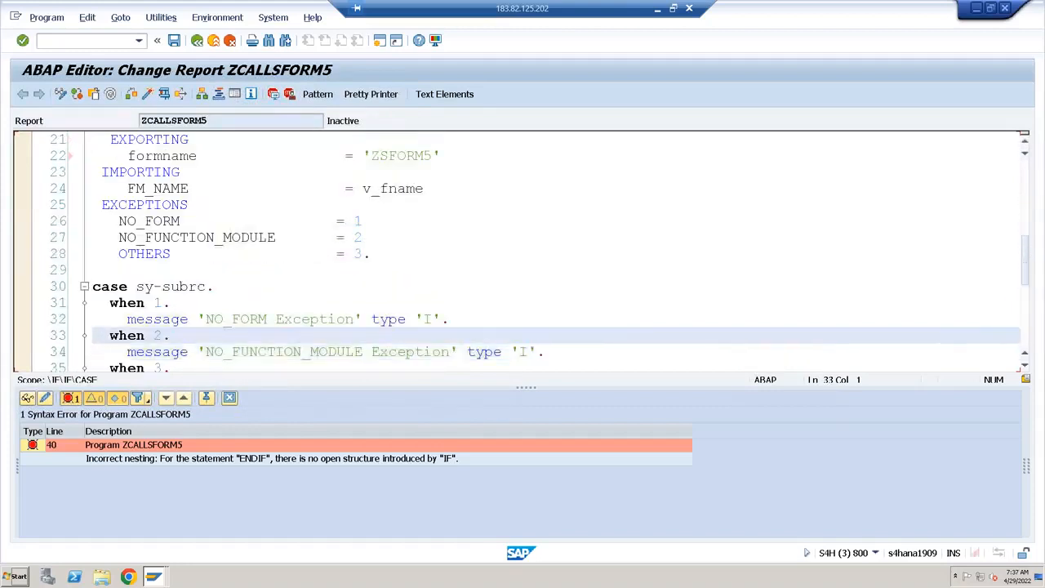
{"action": "key", "text": "Down"}
{"action": "key", "text": "Down"}
{"action": "key", "text": "Down"}
{"action": "key", "text": "Down"}
{"action": "key", "text": "Down"}
{"action": "key", "text": "Down"}
{"action": "key", "text": "Down"}
{"action": "key", "text": "Down"}
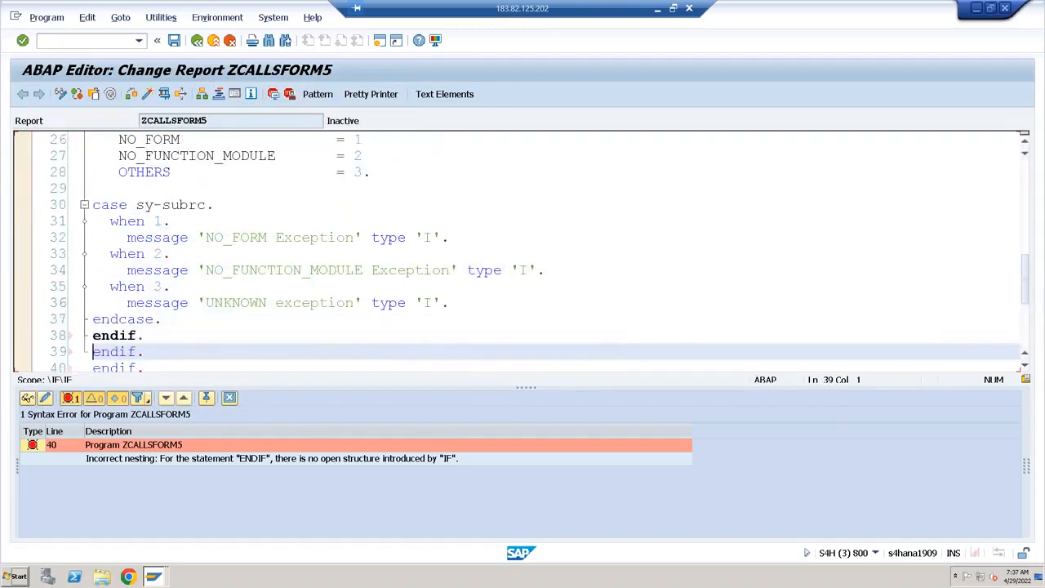
Delete one of the three endif statements after the endcase and save the program.
{"action": "key", "text": "shift+End"}
{"action": "key", "text": "Delete"}
{"action": "key", "text": "BackSpace"}
{"action": "key", "text": "ctrl+s"}
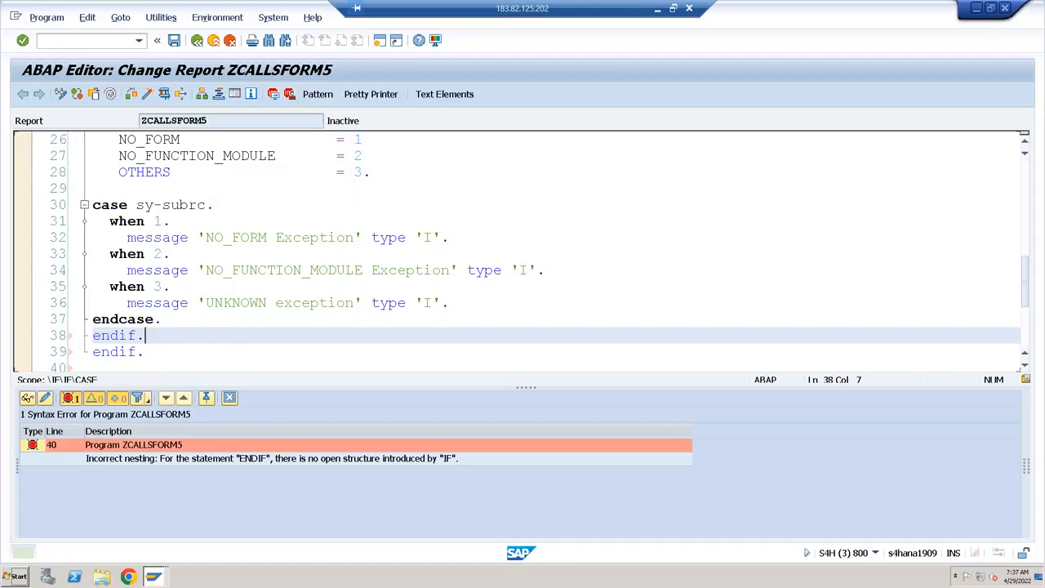
Run the syntax check again and activate the report ZCALLSFORM5.
{"action": "key", "text": "ctrl+F2"}
{"action": "key", "text": "ctrl+F3"}
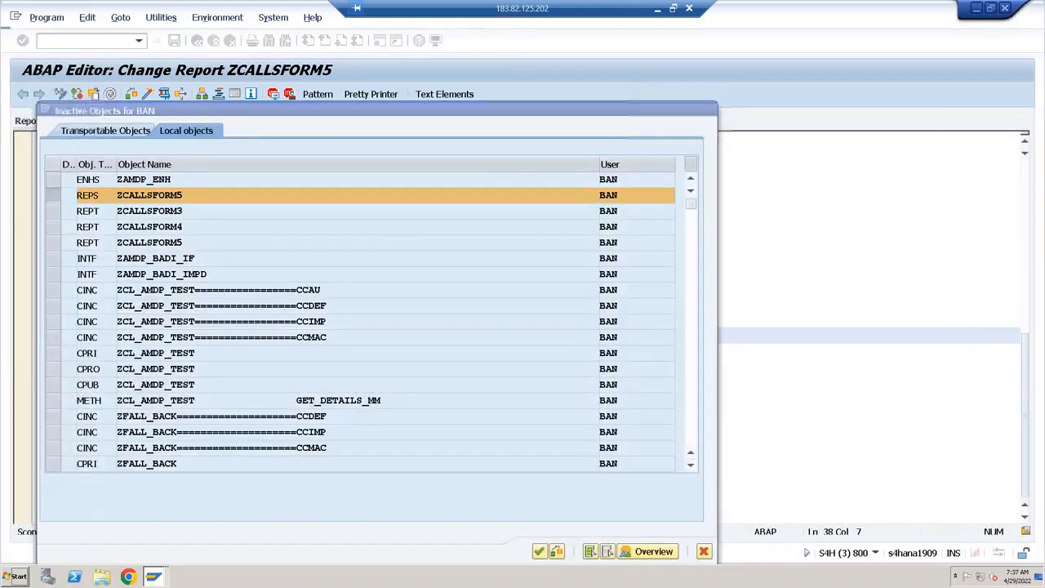
{"action": "key", "text": "Return"}
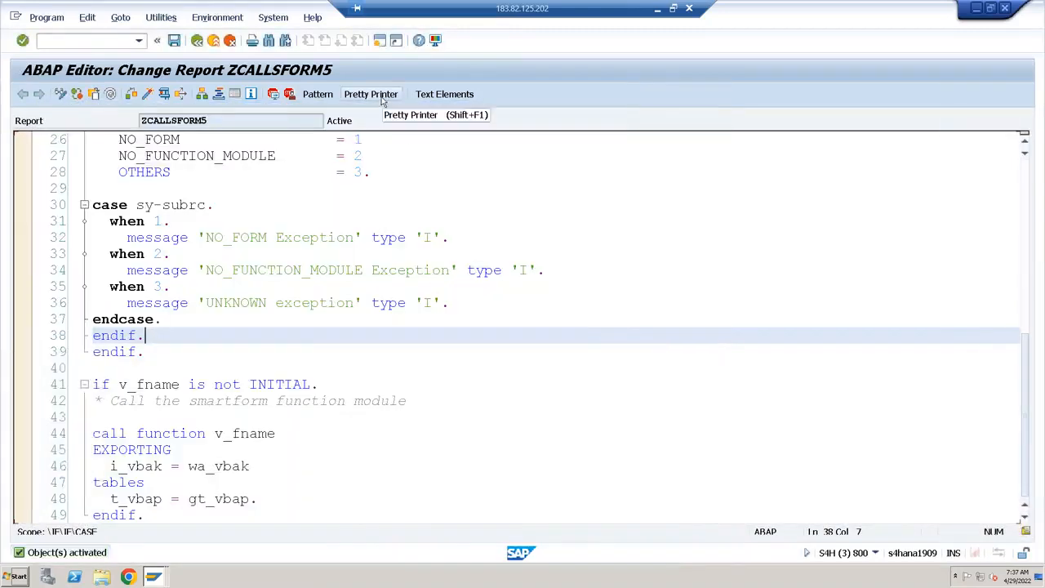
Format the code with Pretty Printer, then save and reactivate ZCALLSFORM5.
{"action": "left_click", "coordinate": [380, 99]}
{"action": "key", "text": "ctrl+s"}
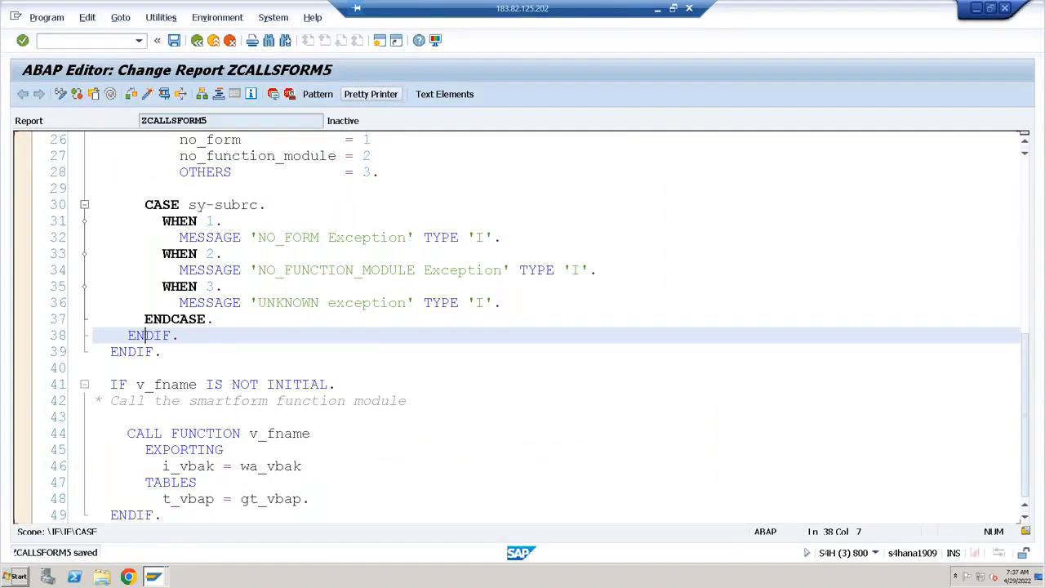
{"action": "key", "text": "ctrl+F3"}
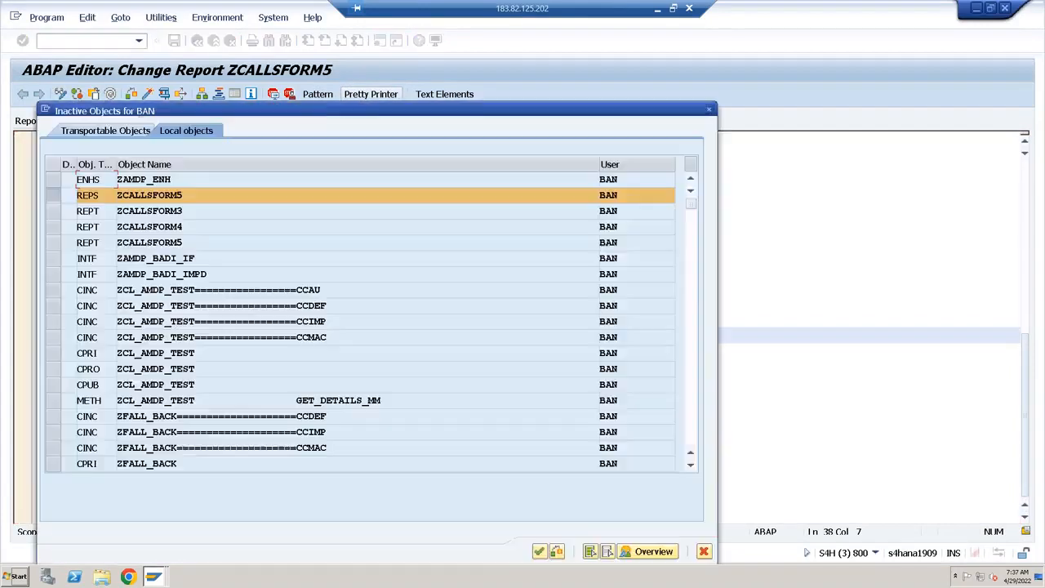
{"action": "key", "text": "Return"}
Review the formatted program from the endcase back up to the parameter and data declarations.
{"action": "key", "text": "Up"}
{"action": "key", "text": "Up"}
{"action": "key", "text": "Up"}
{"action": "key", "text": "Up"}
{"action": "key", "text": "Up"}
{"action": "key", "text": "Up"}
{"action": "key", "text": "Up"}
{"action": "key", "text": "Up"}
{"action": "key", "text": "Up"}
{"action": "key", "text": "Up"}
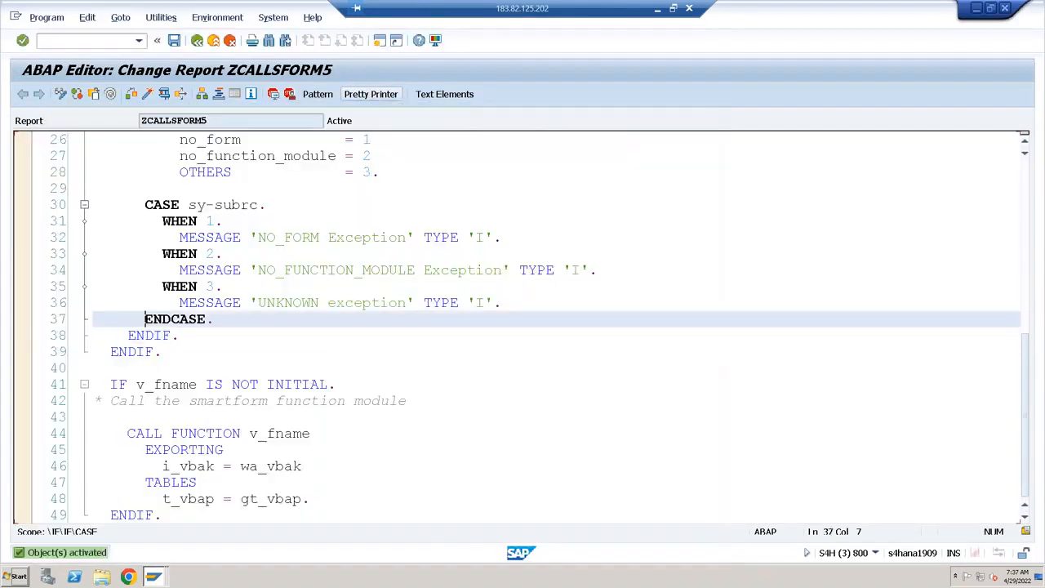
{"action": "key", "text": "Up"}
{"action": "key", "text": "Up"}
{"action": "key", "text": "Up"}
{"action": "key", "text": "Up"}
{"action": "key", "text": "Up"}
{"action": "key", "text": "Up"}
{"action": "key", "text": "Up"}
{"action": "key", "text": "Up"}
{"action": "key", "text": "Up"}
{"action": "key", "text": "Up"}
{"action": "key", "text": "Up"}
{"action": "key", "text": "Up"}
{"action": "key", "text": "Up"}
{"action": "key", "text": "Up"}
{"action": "key", "text": "Up"}
{"action": "key", "text": "Up"}
{"action": "key", "text": "Up"}
{"action": "key", "text": "Up"}
{"action": "key", "text": "Up"}
{"action": "key", "text": "Up"}
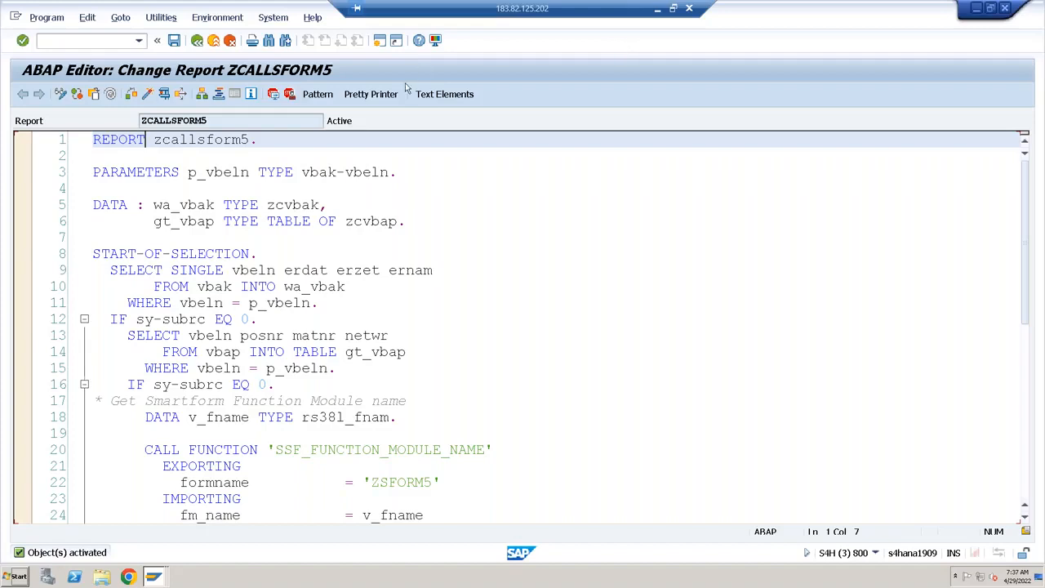
{"action": "left_click", "coordinate": [260, 182]}
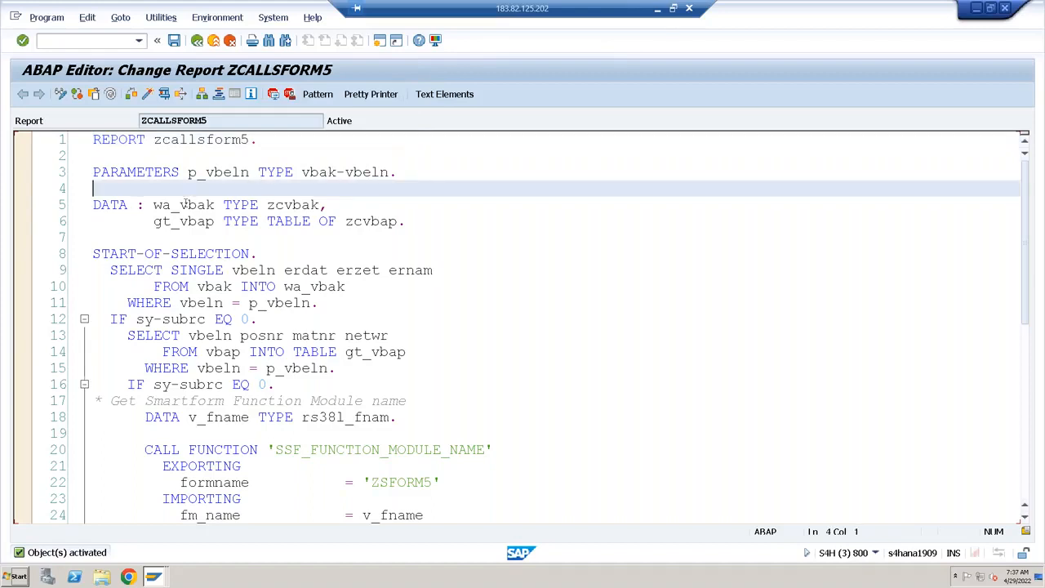
Add the comment "* Get sales doc header data" directly below START-OF-SELECTION.
{"action": "left_click", "coordinate": [296, 253]}
{"action": "key", "text": "Return"}
{"action": "type", "text": "*"}
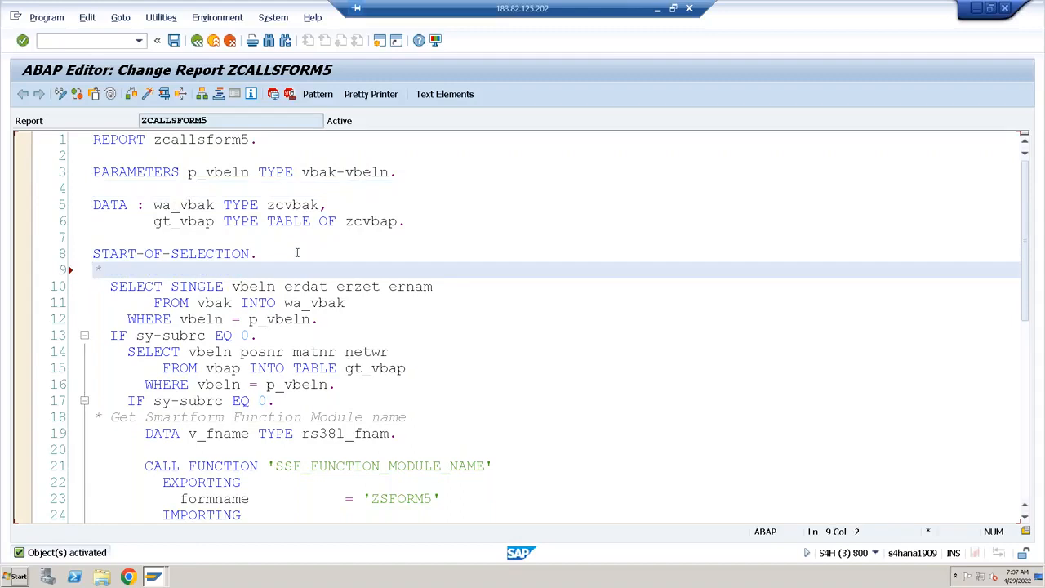
{"action": "type", "text": " Get sales do"}
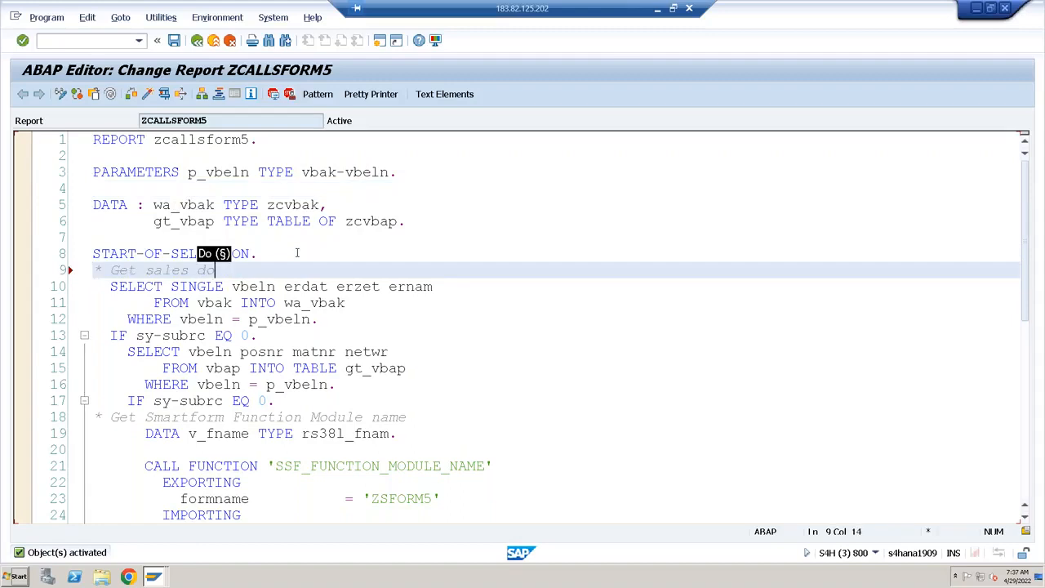
{"action": "type", "text": "c header data"}
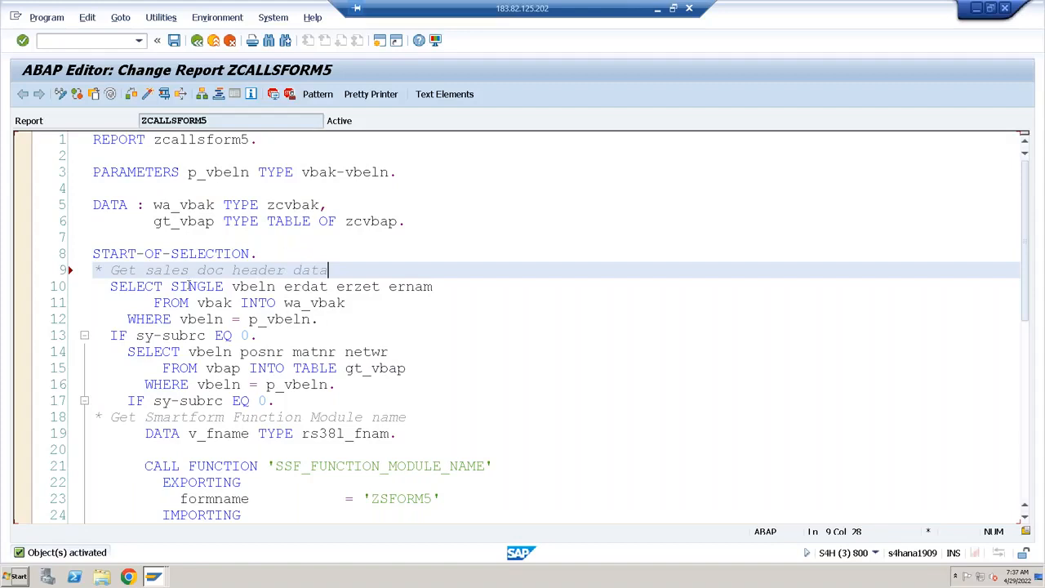
Add the comment "* Get sales doc item data" above the vbap select, inside the first IF sy-subrc block.
{"action": "left_click", "coordinate": [268, 335]}
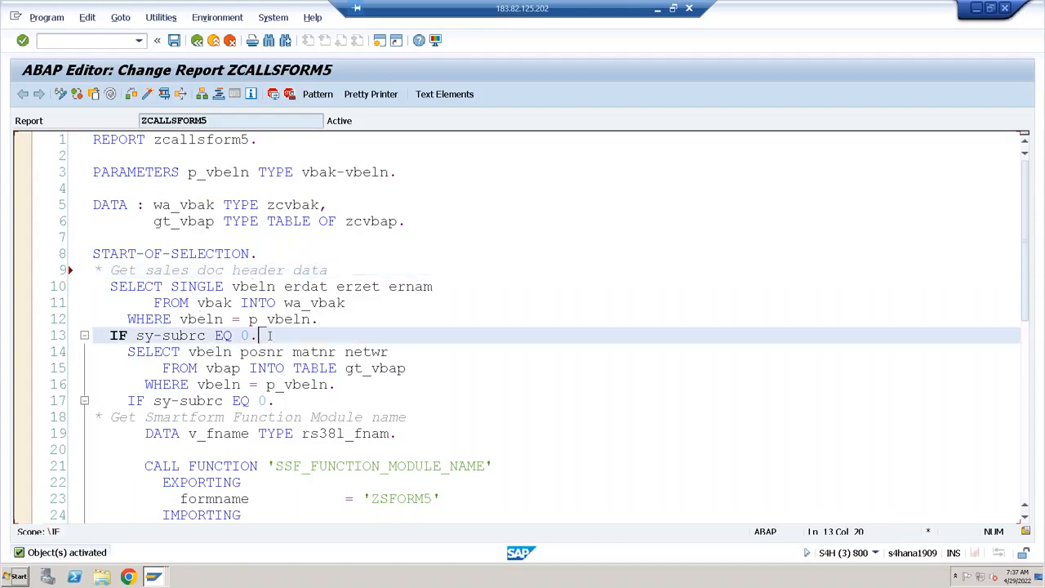
{"action": "key", "text": "Return"}
{"action": "key", "text": "Home"}
{"action": "type", "text": "&"}
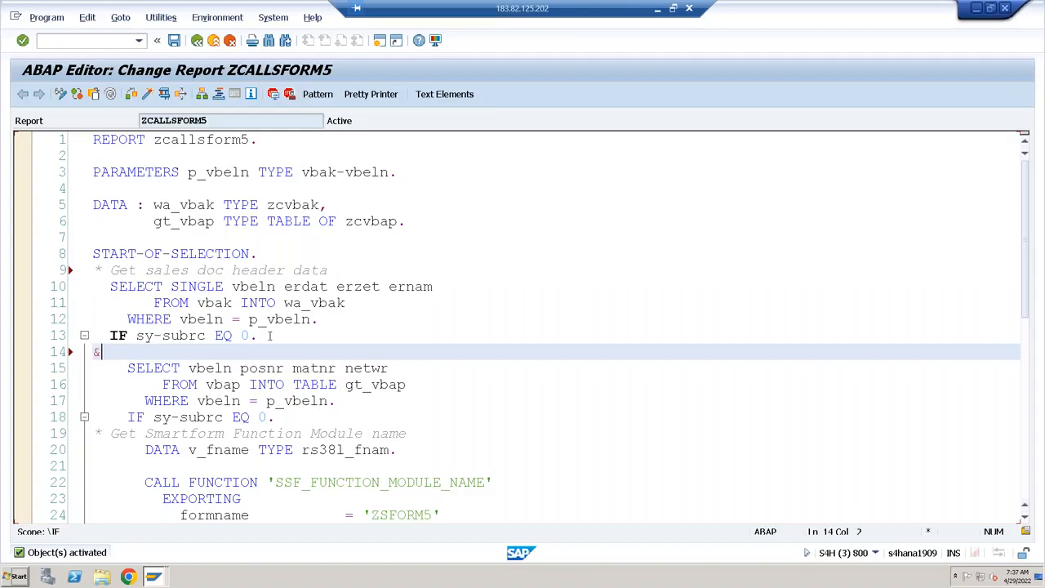
{"action": "key", "text": "BackSpace"}
{"action": "type", "text": "* Get sales doc item data"}
Review the code from the sales item select through the SSF_FUNCTION_MODULE_NAME call and its exception handling to the v_fname check.
{"action": "key", "text": "Down"}
{"action": "key", "text": "Down"}
{"action": "key", "text": "Down"}
{"action": "key", "text": "Down"}
{"action": "key", "text": "Down"}
{"action": "key", "text": "Down"}
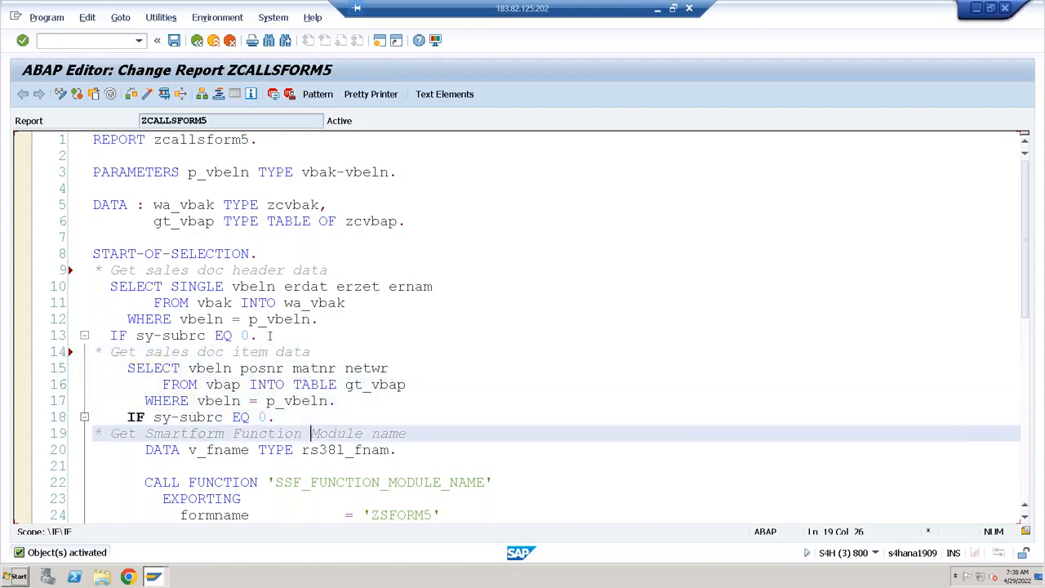
{"action": "key", "text": "Down"}
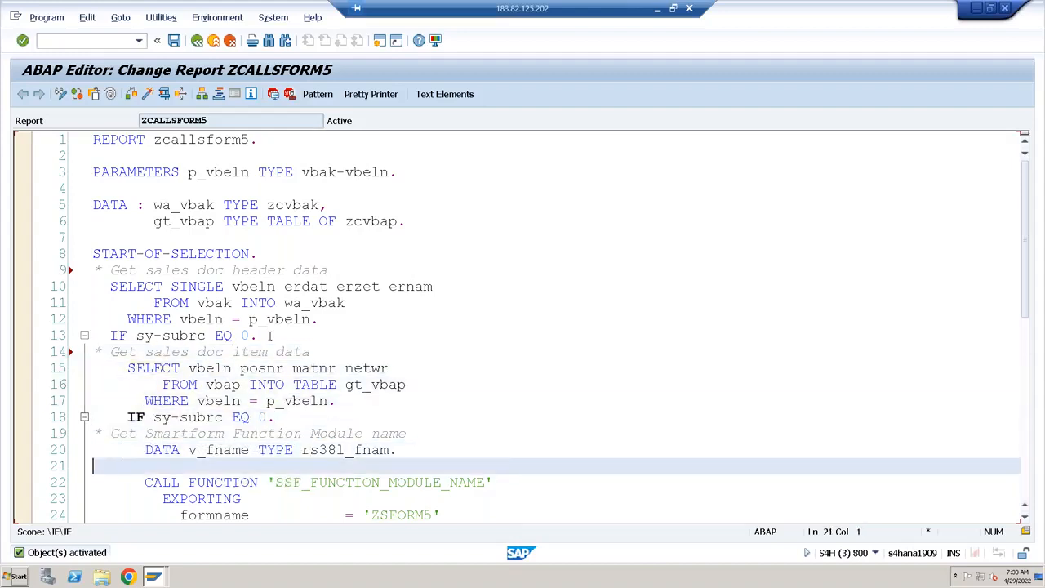
{"action": "key", "text": "Down"}
{"action": "key", "text": "Down"}
{"action": "key", "text": "Down"}
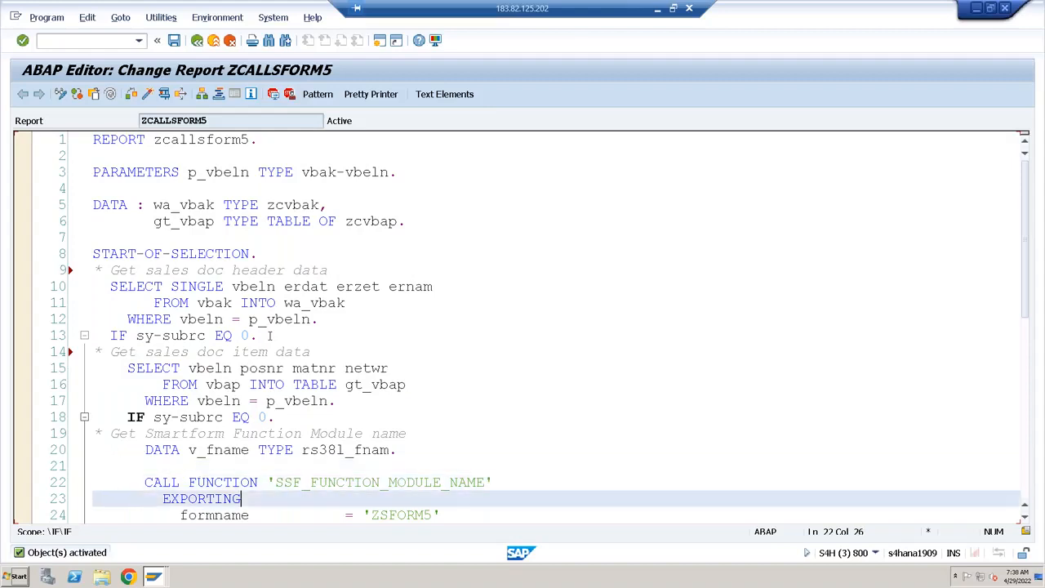
{"action": "key", "text": "Up"}
{"action": "key", "text": "Up"}
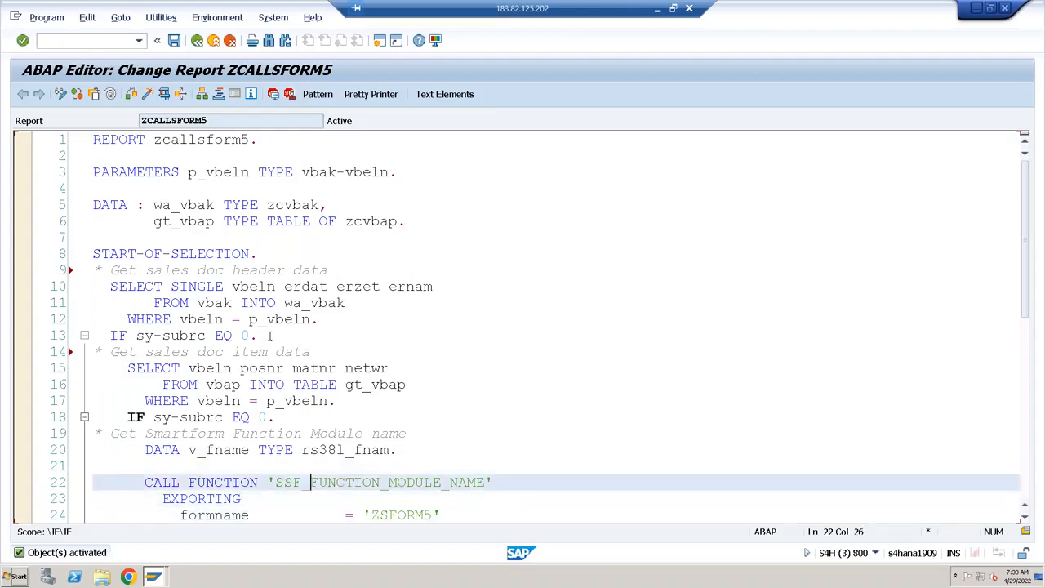
{"action": "key", "text": "Down"}
{"action": "key", "text": "Down"}
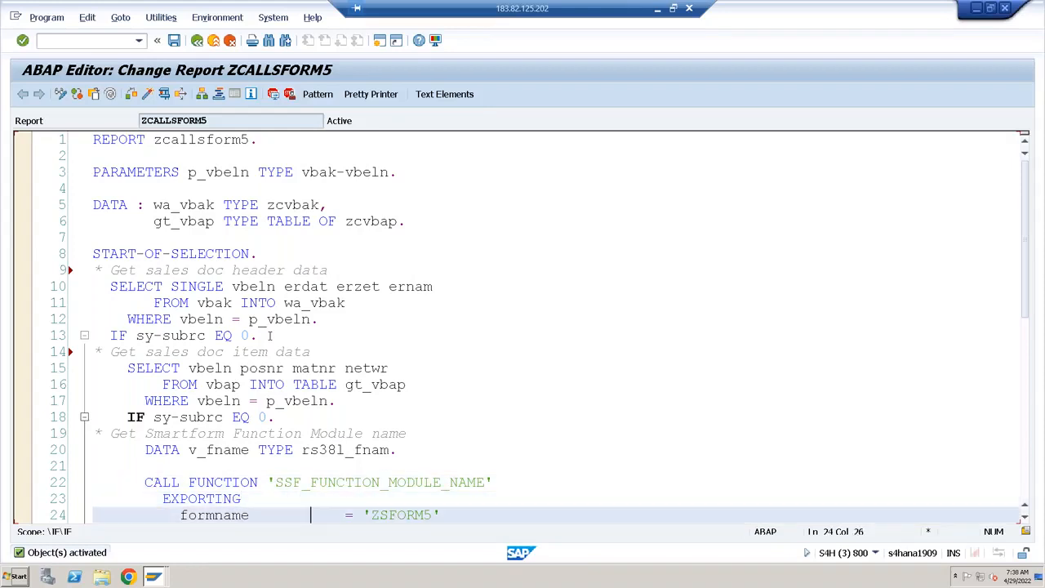
{"action": "key", "text": "Down"}
{"action": "key", "text": "Down"}
{"action": "key", "text": "Down"}
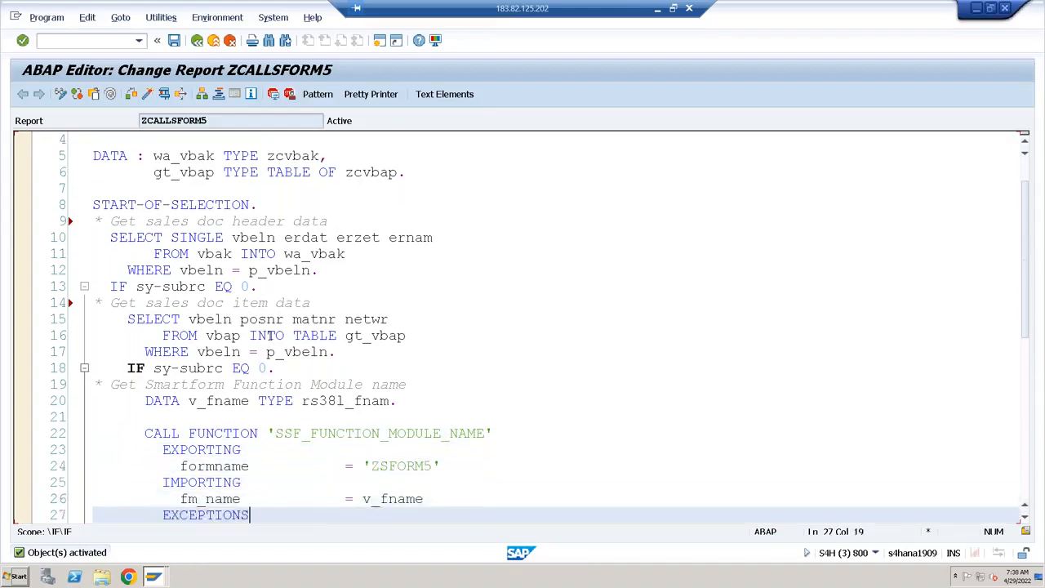
{"action": "key", "text": "Down"}
{"action": "key", "text": "Down"}
{"action": "key", "text": "Down"}
{"action": "key", "text": "Down"}
{"action": "key", "text": "Down"}
{"action": "key", "text": "Down"}
{"action": "key", "text": "Down"}
{"action": "key", "text": "Down"}
{"action": "key", "text": "Down"}
{"action": "key", "text": "Down"}
{"action": "key", "text": "Down"}
{"action": "key", "text": "Down"}
{"action": "key", "text": "Down"}
{"action": "key", "text": "Down"}
{"action": "key", "text": "Down"}
{"action": "key", "text": "Down"}
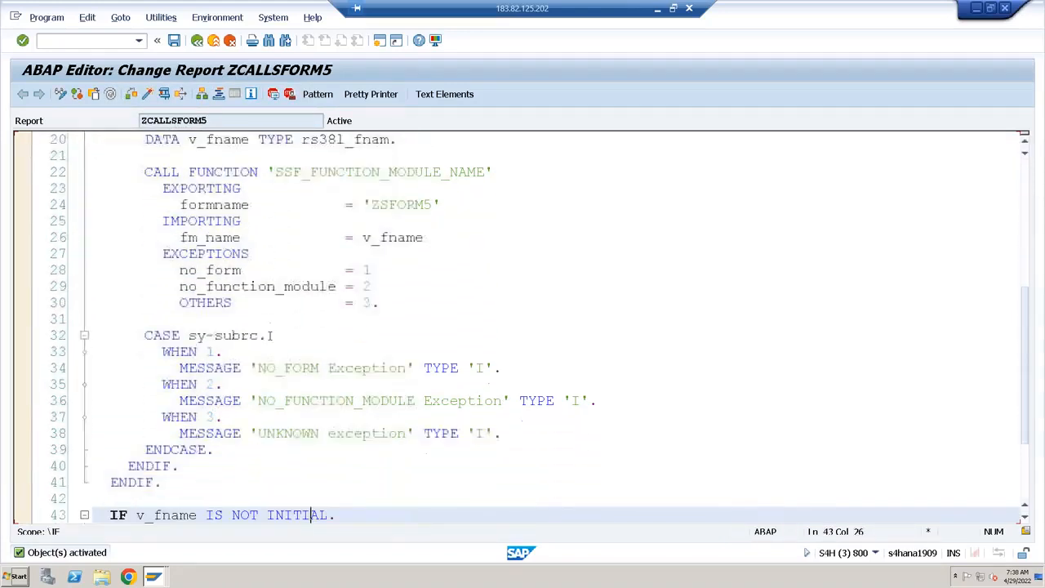
{"action": "key", "text": "Home"}
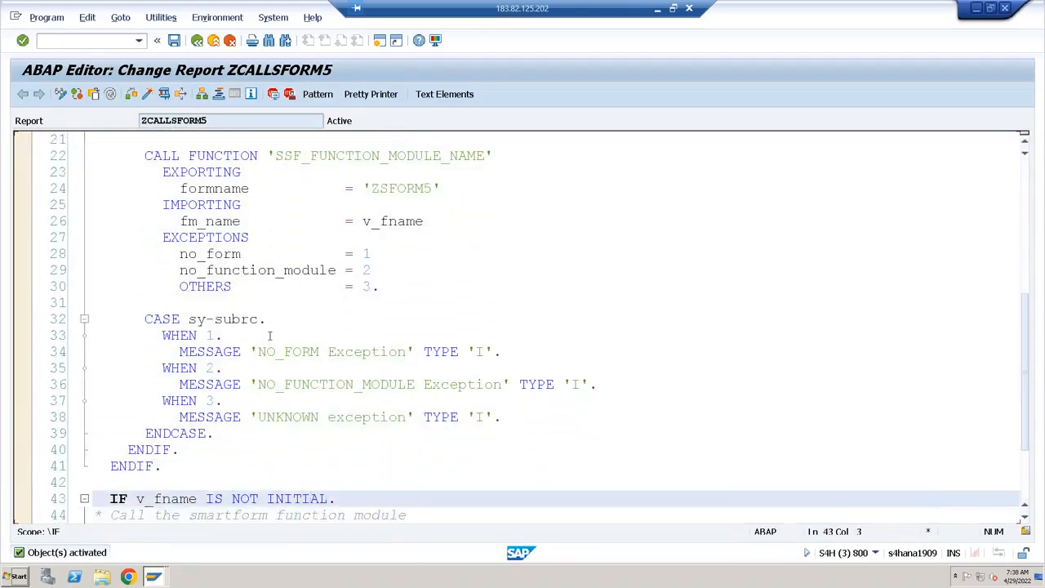
{"action": "key", "text": "shift+End"}
{"action": "key", "text": "Down"}
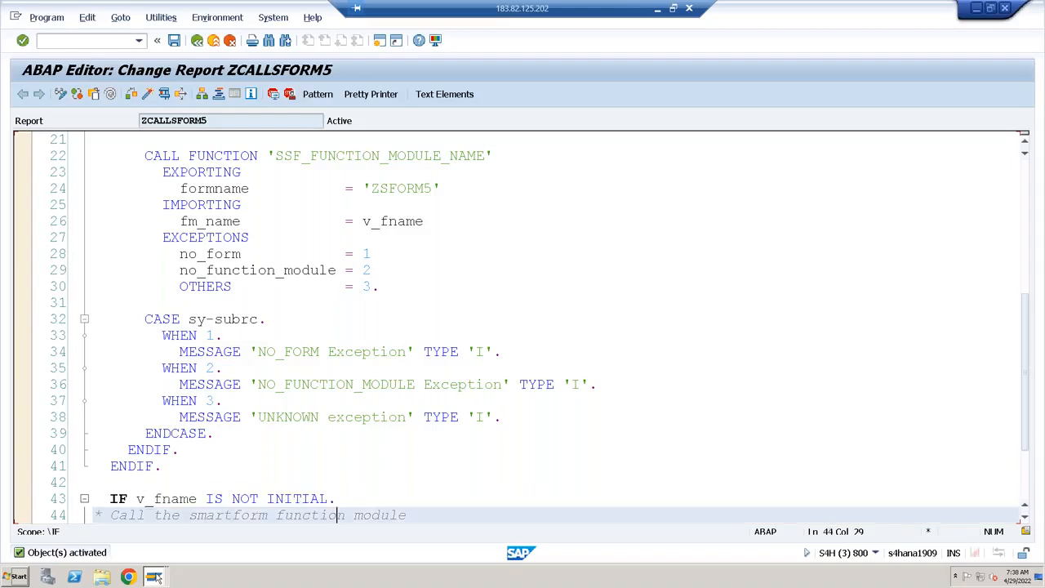
Check the import and tables parameters in the form interface of ZSFORM5, and return to program ZCALLSFORM5.
{"action": "mouse_move", "coordinate": [166, 576]}
{"action": "left_click", "coordinate": [150, 523]}
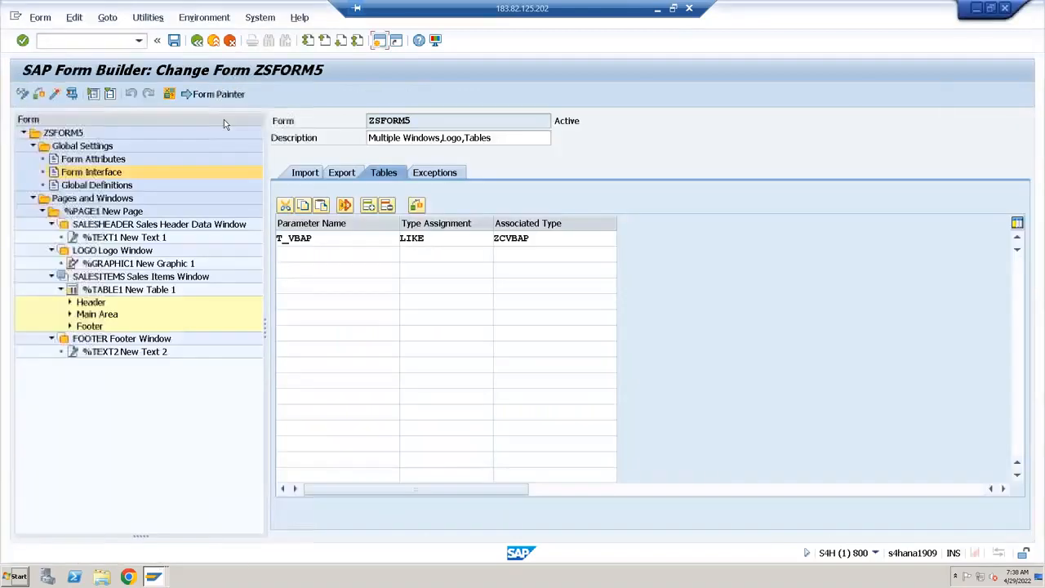
{"action": "left_click", "coordinate": [306, 175]}
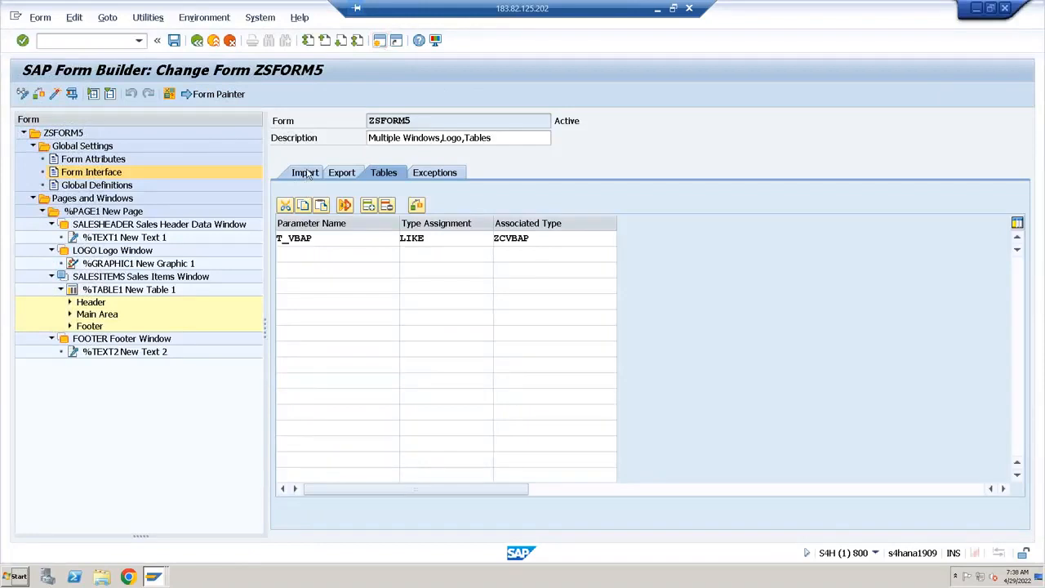
{"action": "left_click", "coordinate": [539, 381]}
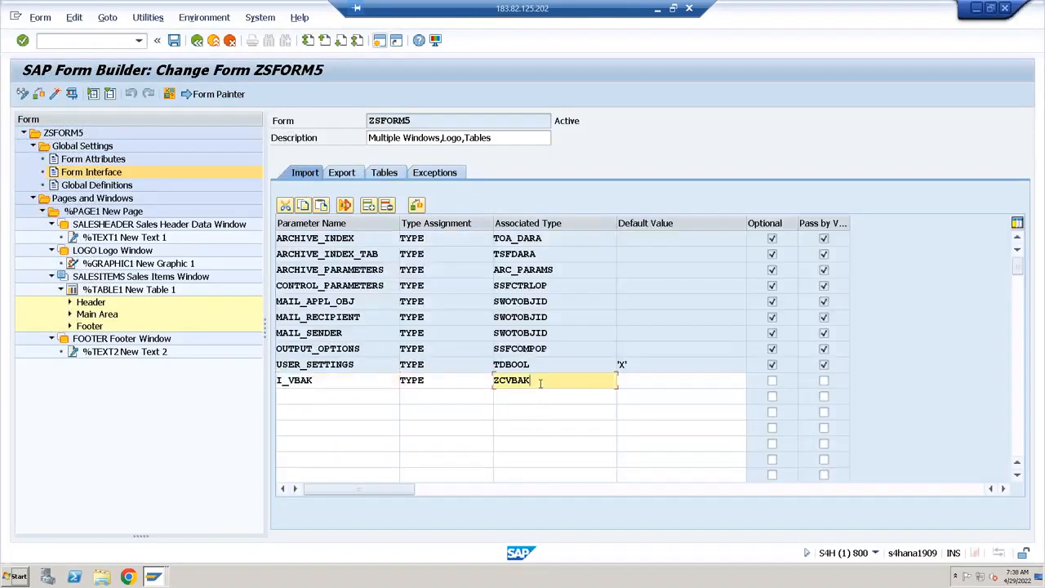
{"action": "left_click", "coordinate": [391, 175]}
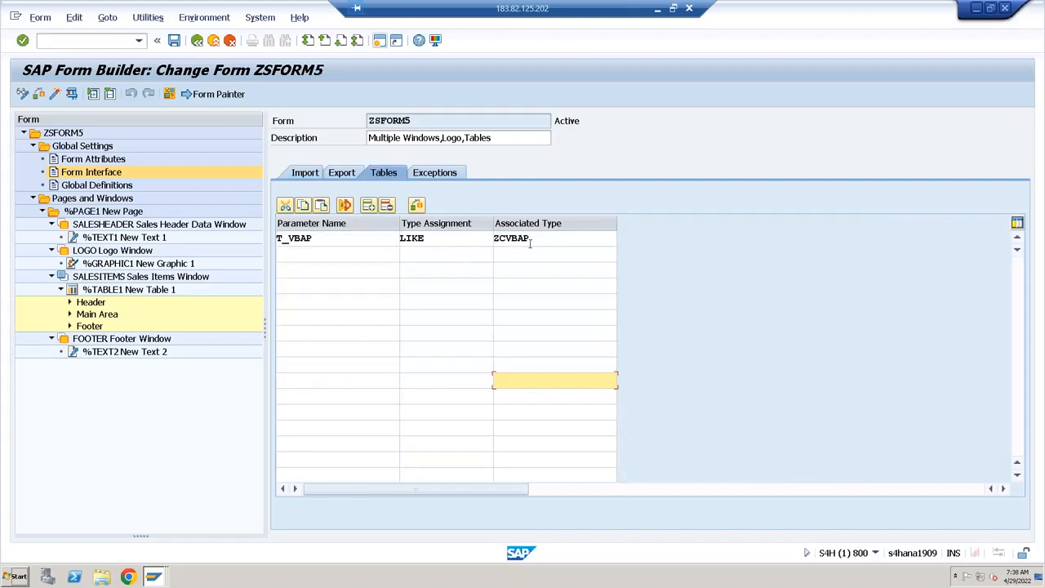
{"action": "left_click", "coordinate": [153, 577]}
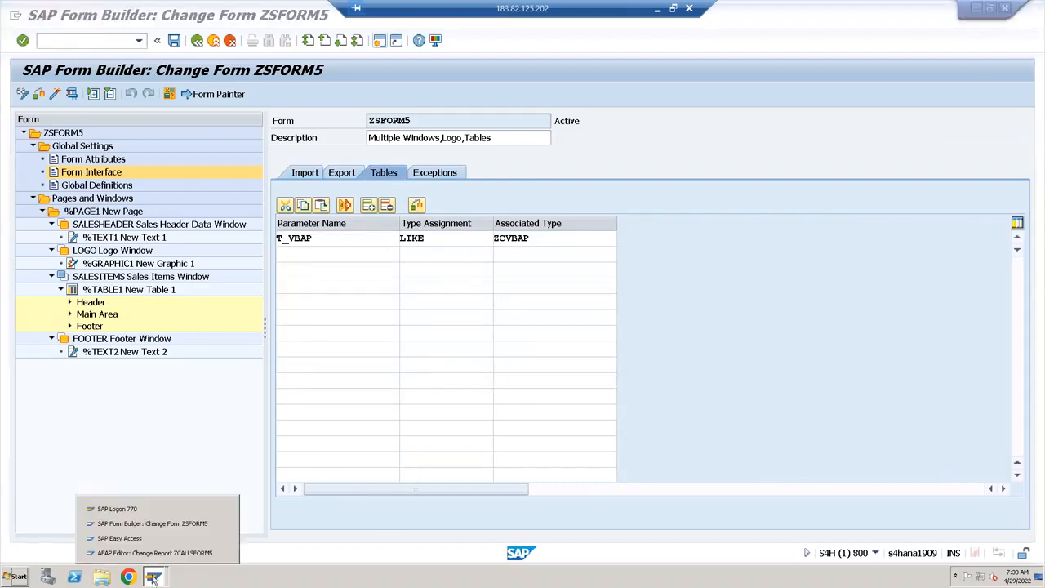
{"action": "left_click", "coordinate": [129, 553]}
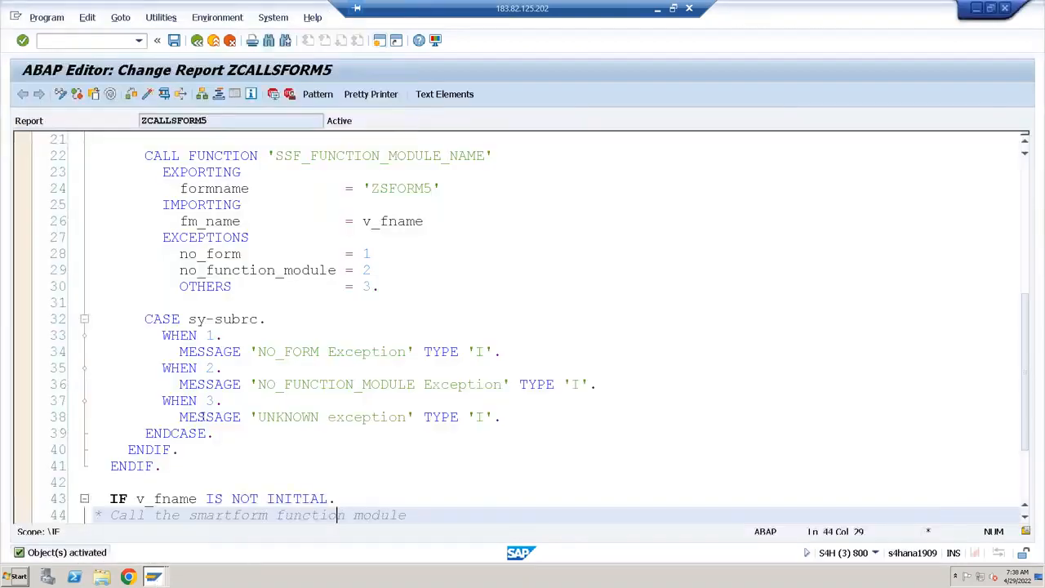
Check the CALL FUNCTION v_fname block with i_vbak and t_vbap at the program's end, then save and activate ZCALLSFORM5.
{"action": "scroll", "coordinate": [210, 465], "scroll_direction": "down", "scroll_amount": 2}
{"action": "key", "text": "Return"}
{"action": "type", "text": "i_vbak = wa_vbak"}
{"action": "key", "text": "Return"}
{"action": "type", "text": "TABLES"}
{"action": "key", "text": "Return"}
{"action": "type", "text": "t_vbap = gt_vbap."}
{"action": "key", "text": "Return"}
{"action": "type", "text": "ENDIF."}
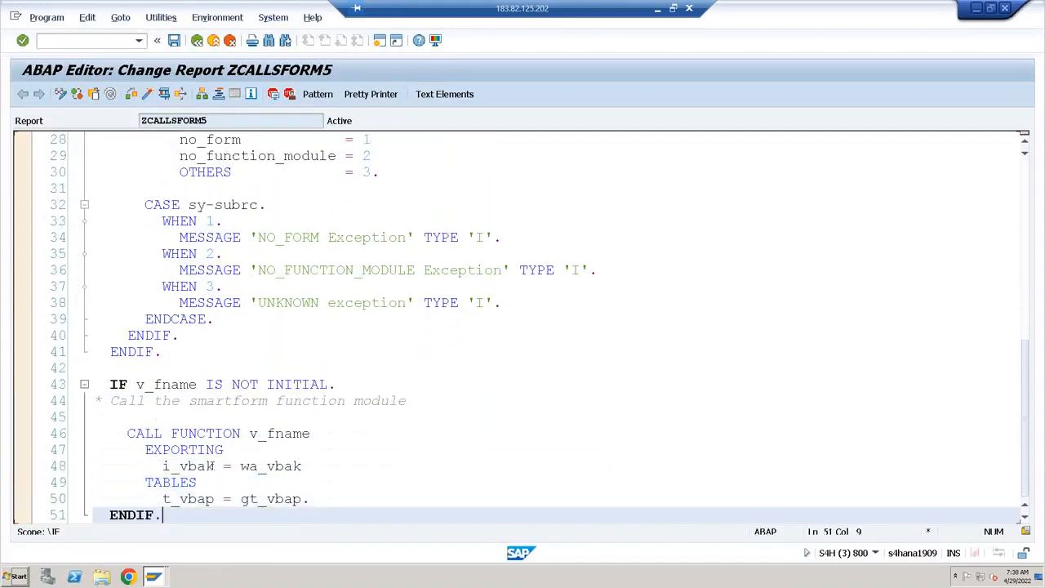
{"action": "key", "text": "ctrl+s"}
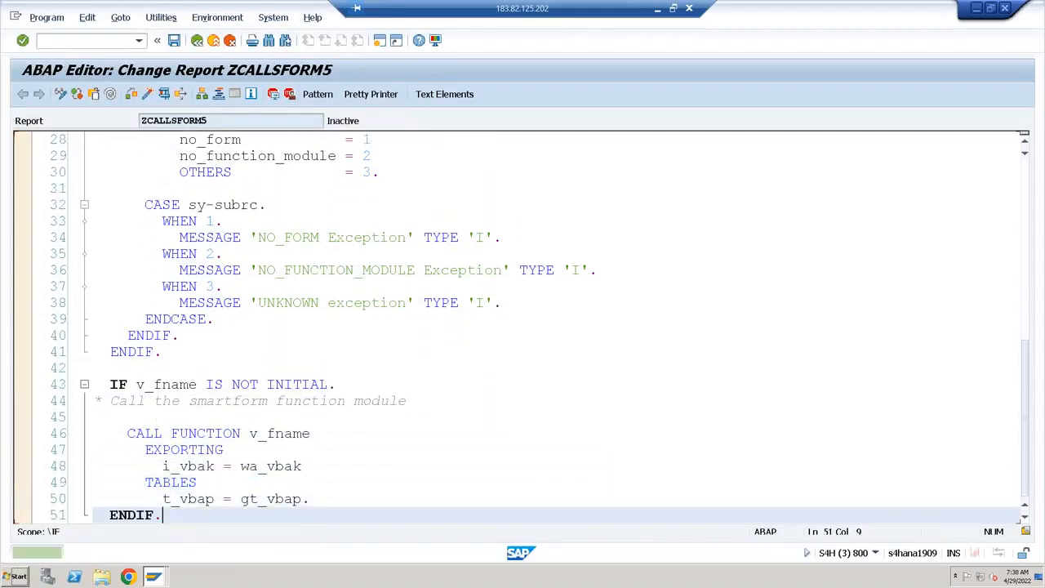
{"action": "key", "text": "ctrl+F3"}
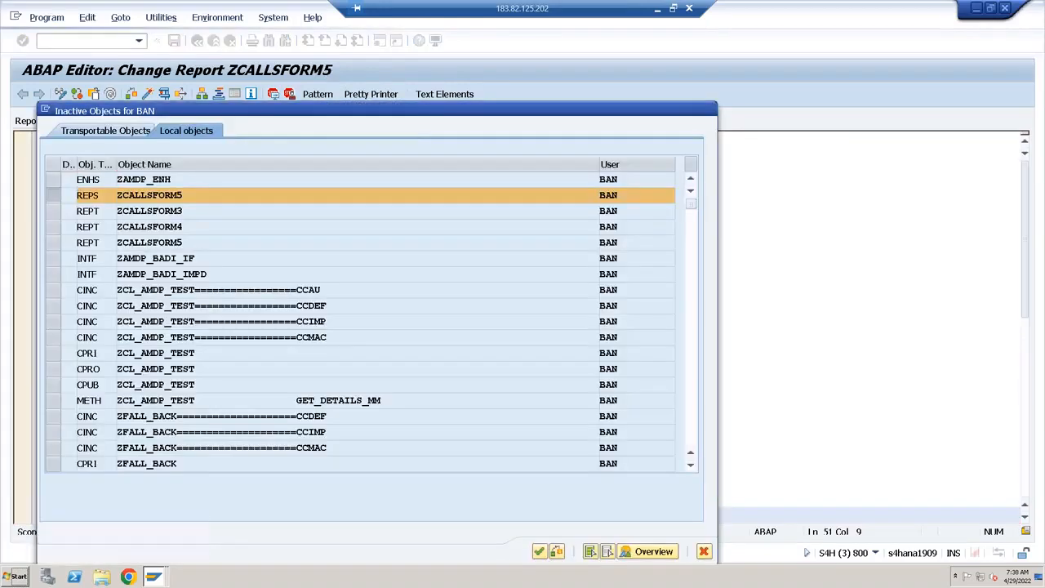
{"action": "key", "text": "Return"}
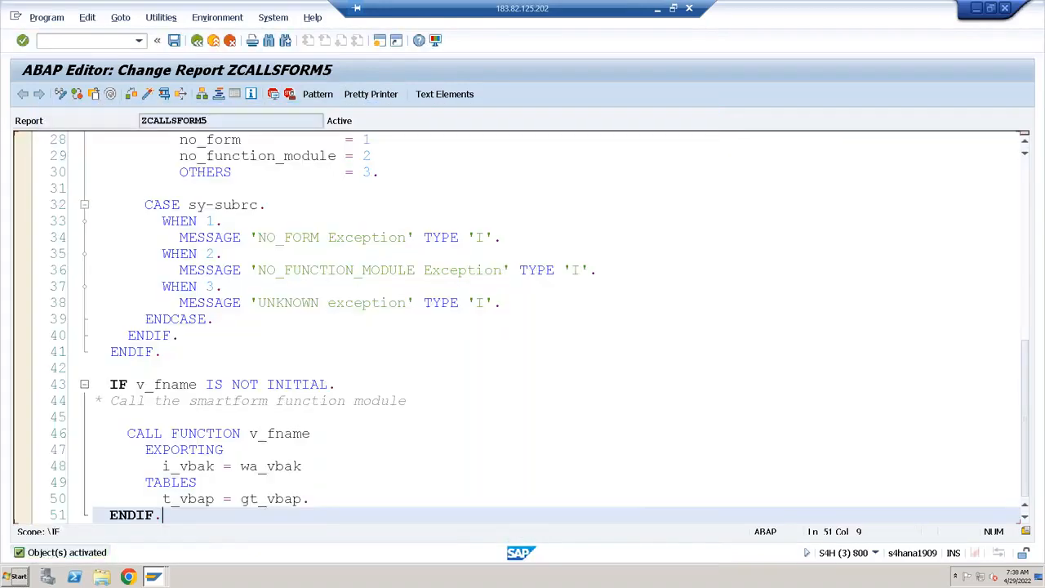
Run ZCALLSFORM5 for a sales document number, request the print preview with output device LP01, and return to the code.
{"action": "key", "text": "F8"}
{"action": "type", "text": "30"}
{"action": "key", "text": "Tab"}
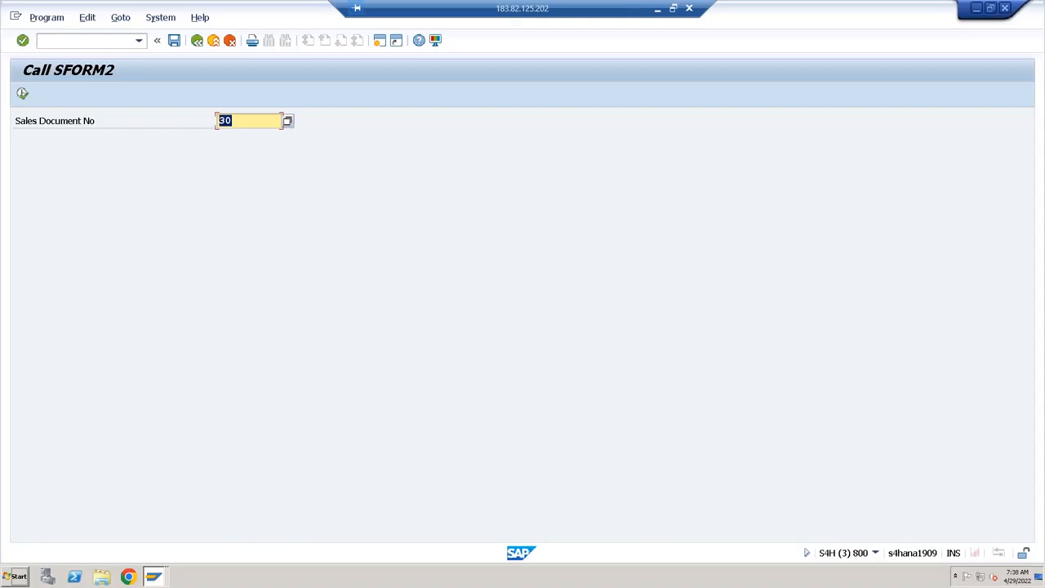
{"action": "left_click", "coordinate": [22, 93]}
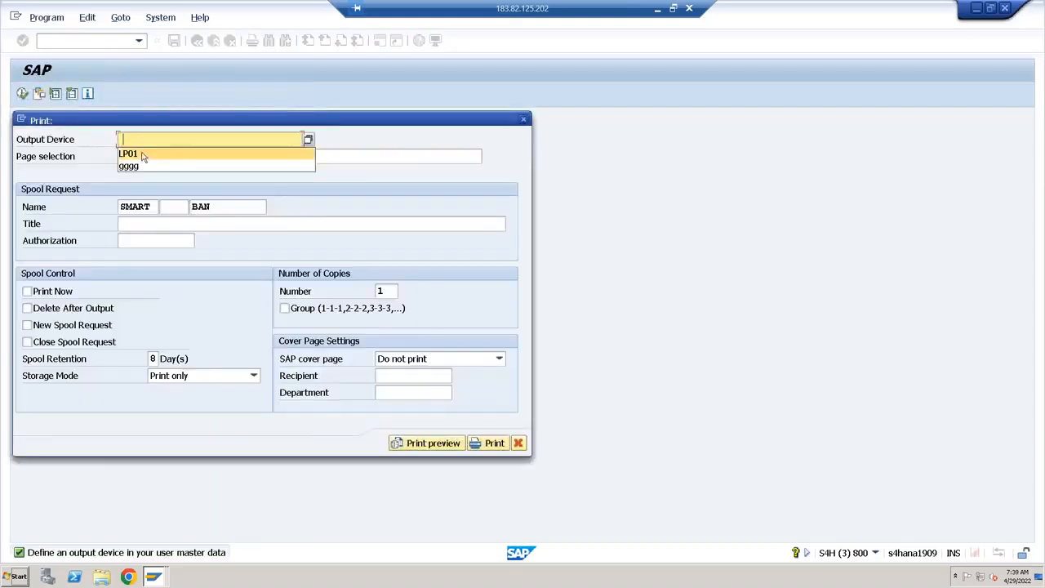
{"action": "left_click", "coordinate": [131, 154]}
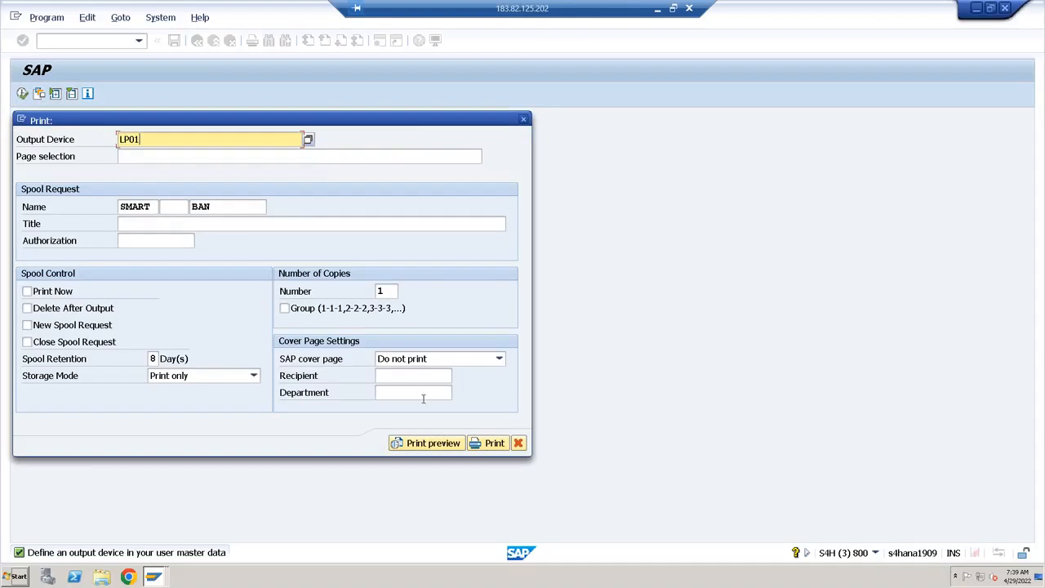
{"action": "left_click", "coordinate": [424, 443]}
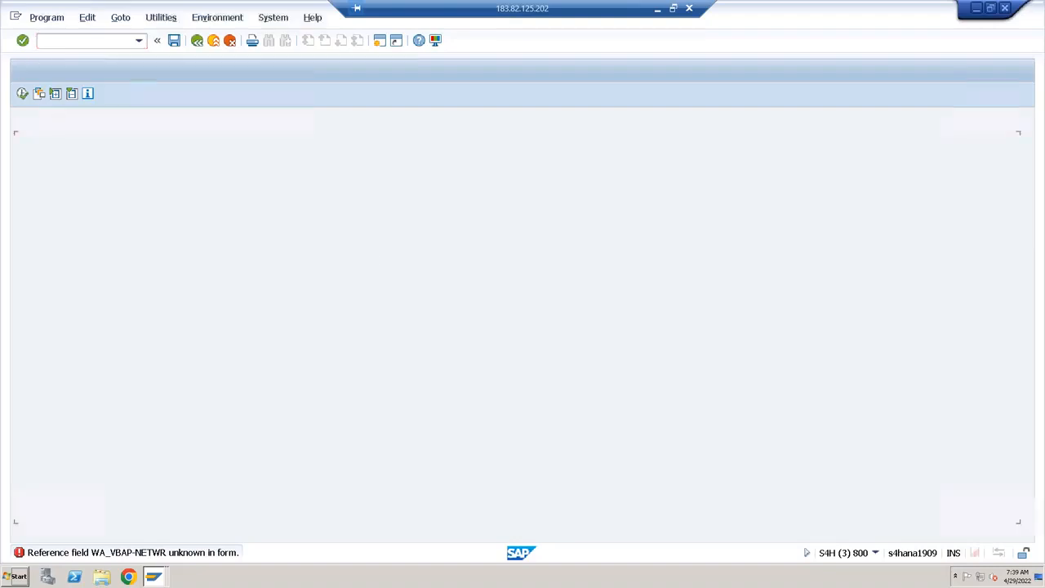
{"action": "key", "text": "F3"}
In form ZSFORM5, inspect the global data and the %TEXT10 text in the last column of the table's main area row.
{"action": "mouse_move", "coordinate": [155, 577]}
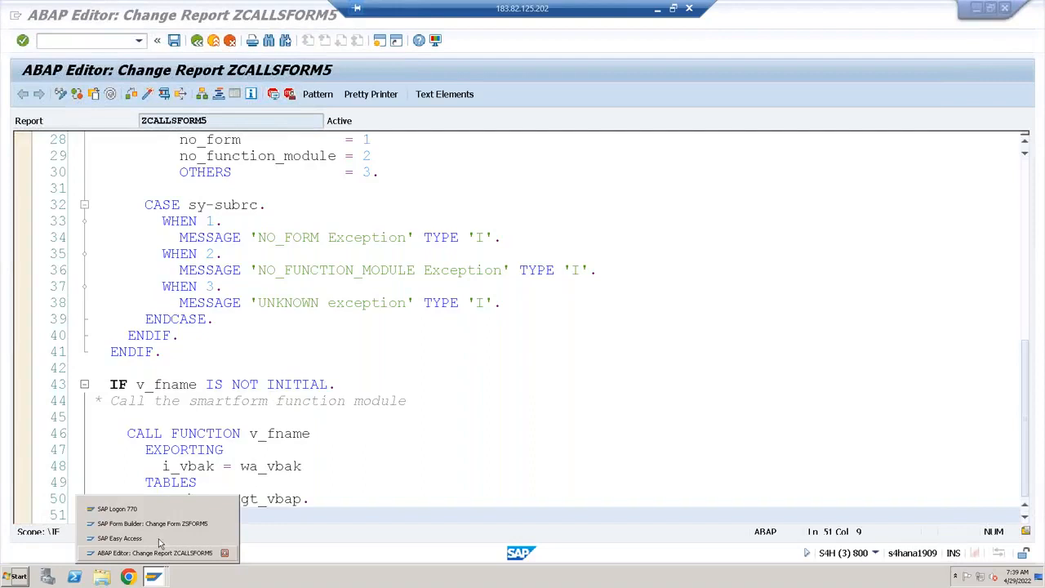
{"action": "left_click", "coordinate": [151, 523]}
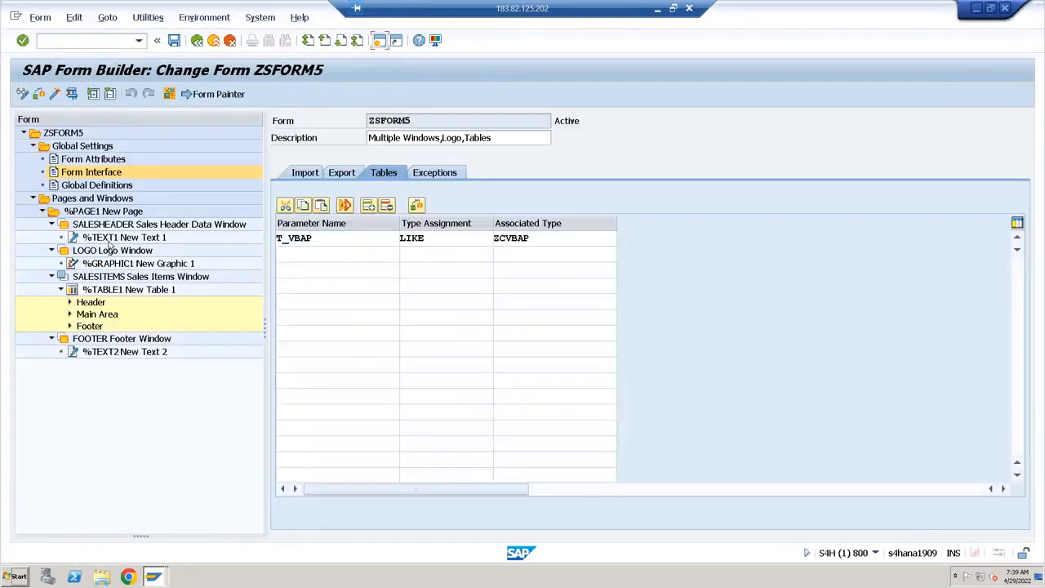
{"action": "left_click", "coordinate": [94, 186]}
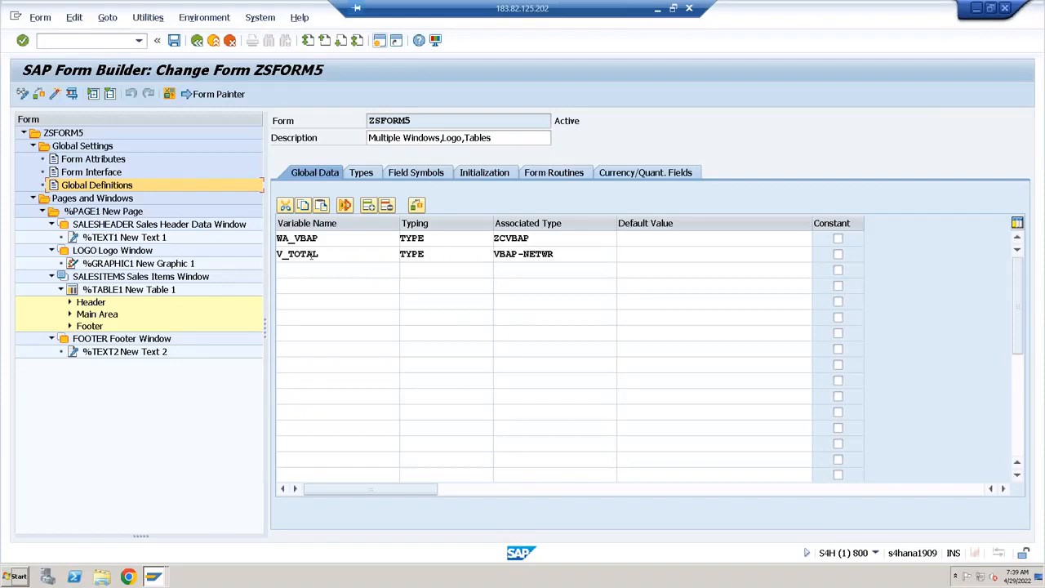
{"action": "left_click", "coordinate": [69, 313]}
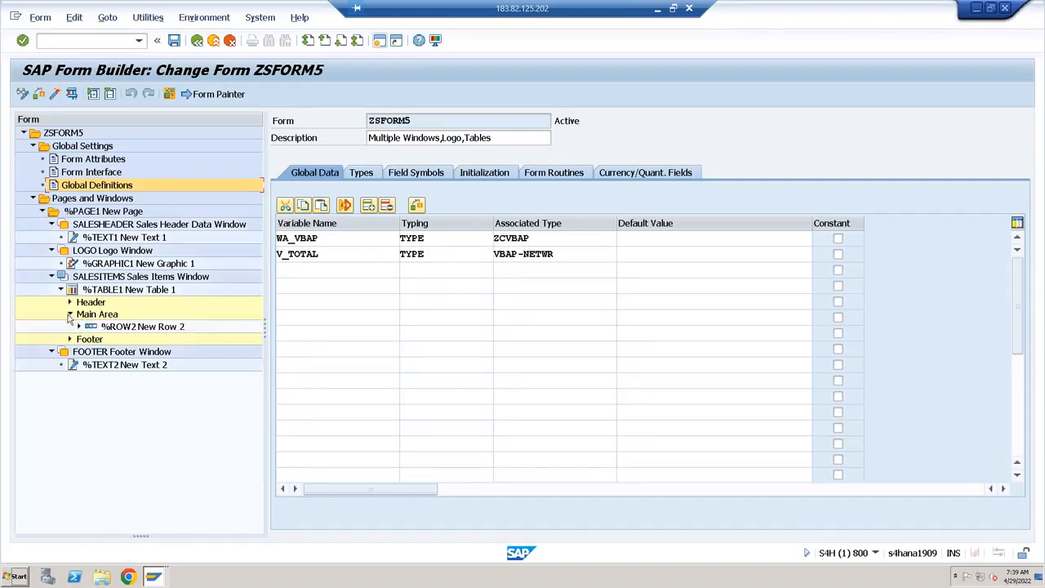
{"action": "left_click", "coordinate": [78, 326]}
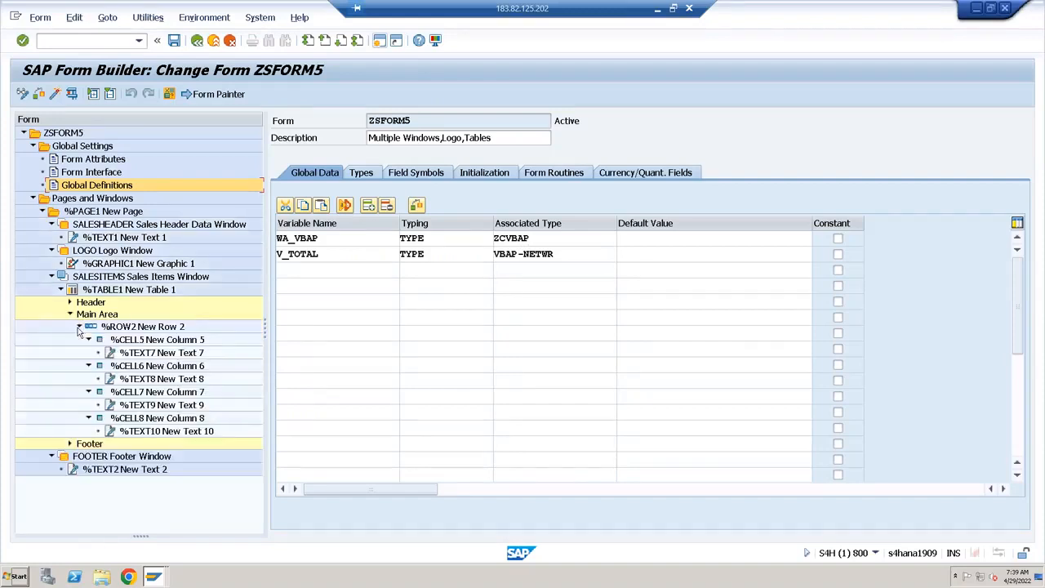
{"action": "left_click", "coordinate": [147, 430]}
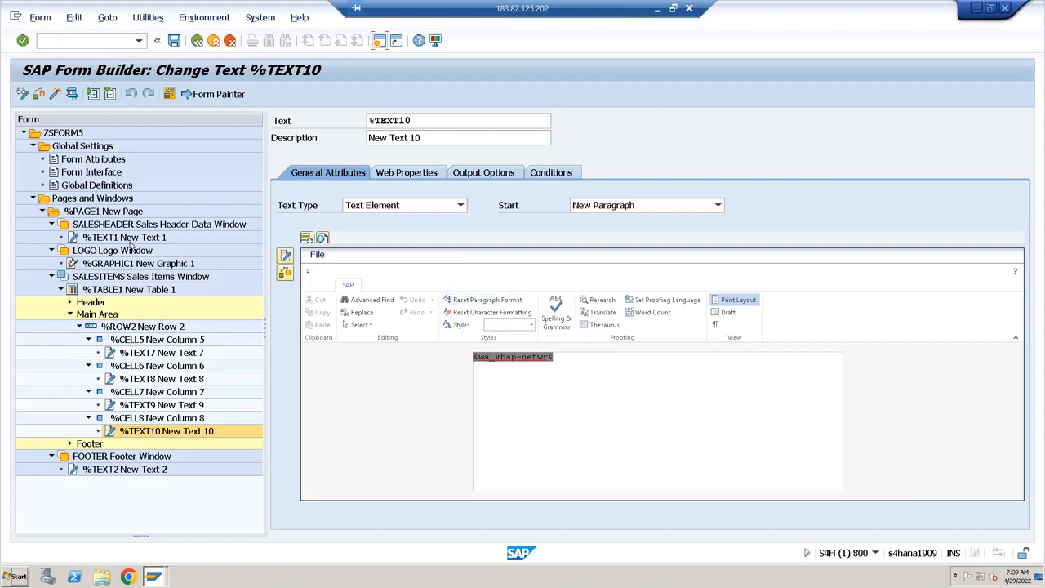
Add the global variable V_WAERK with typing TYPE and associated type VBAP-WAERK to form ZSFORM5.
{"action": "left_click", "coordinate": [96, 186]}
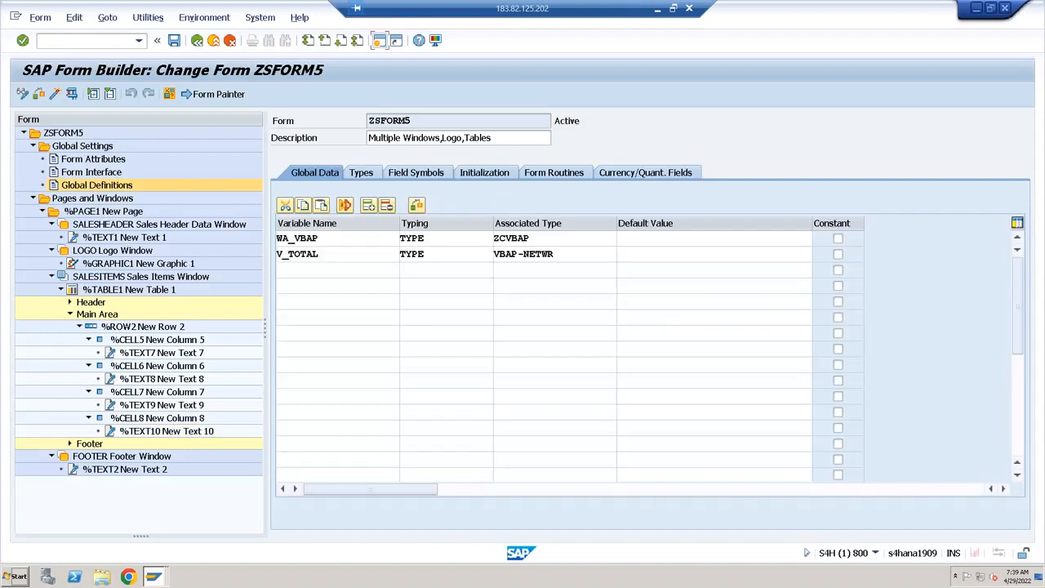
{"action": "left_click", "coordinate": [290, 270]}
{"action": "type", "text": "v_w"}
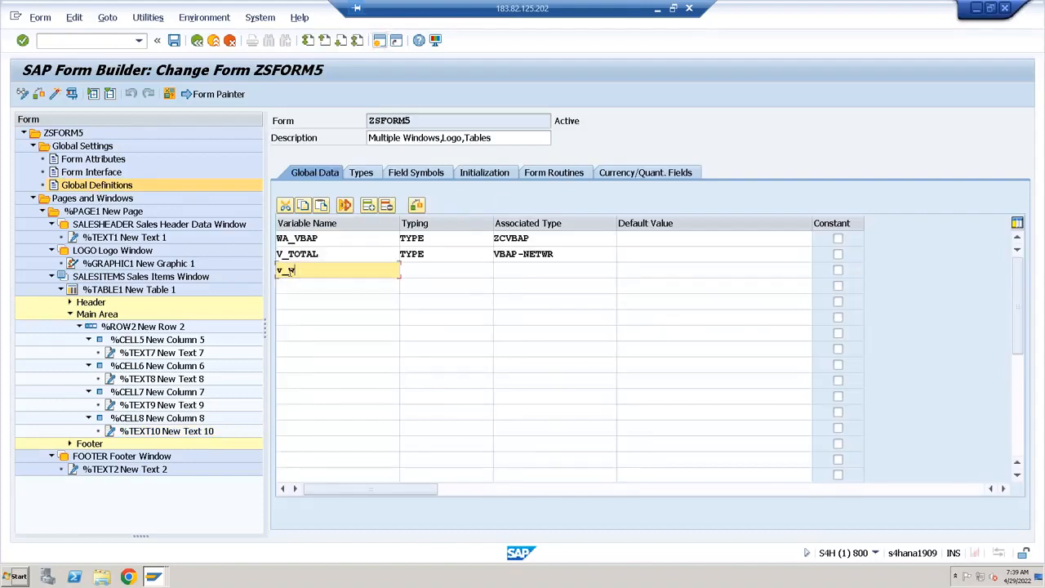
{"action": "type", "text": "aerk"}
{"action": "key", "text": "Tab"}
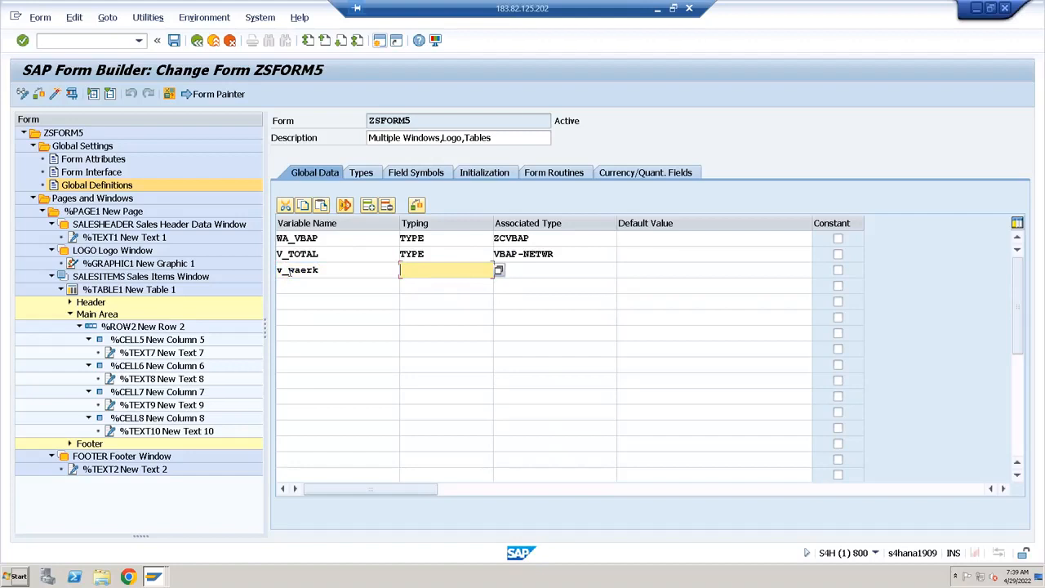
{"action": "type", "text": "type"}
{"action": "key", "text": "Tab"}
{"action": "type", "text": "vbap-waerk"}
{"action": "key", "text": "Return"}
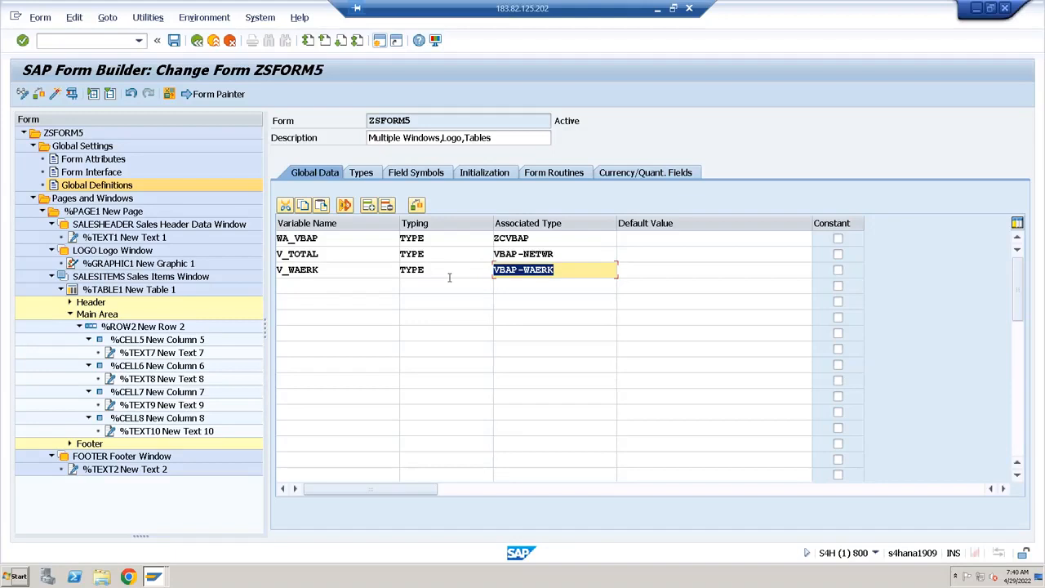
{"action": "left_click", "coordinate": [558, 270]}
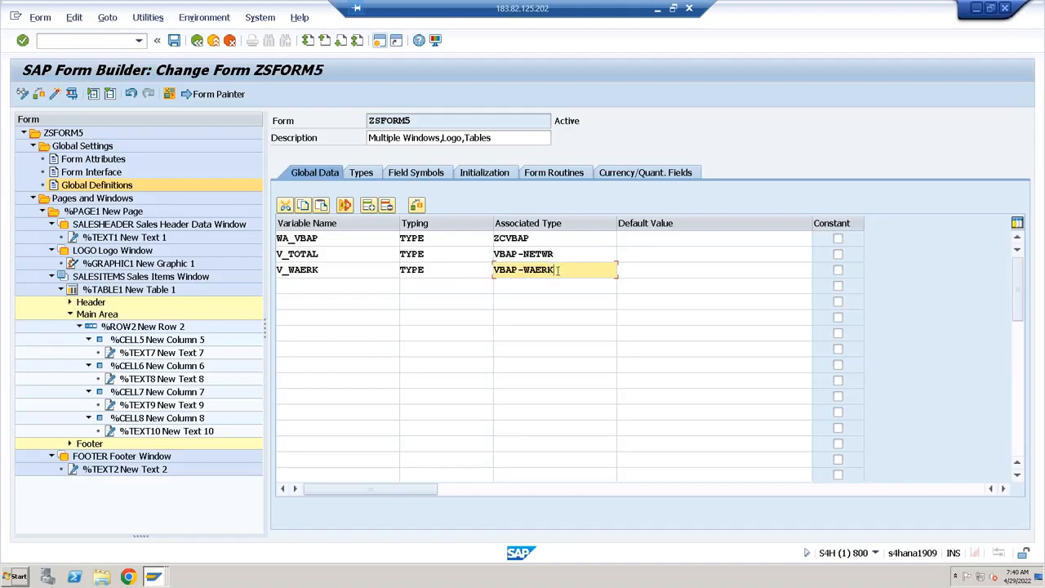
{"action": "left_click", "coordinate": [336, 280]}
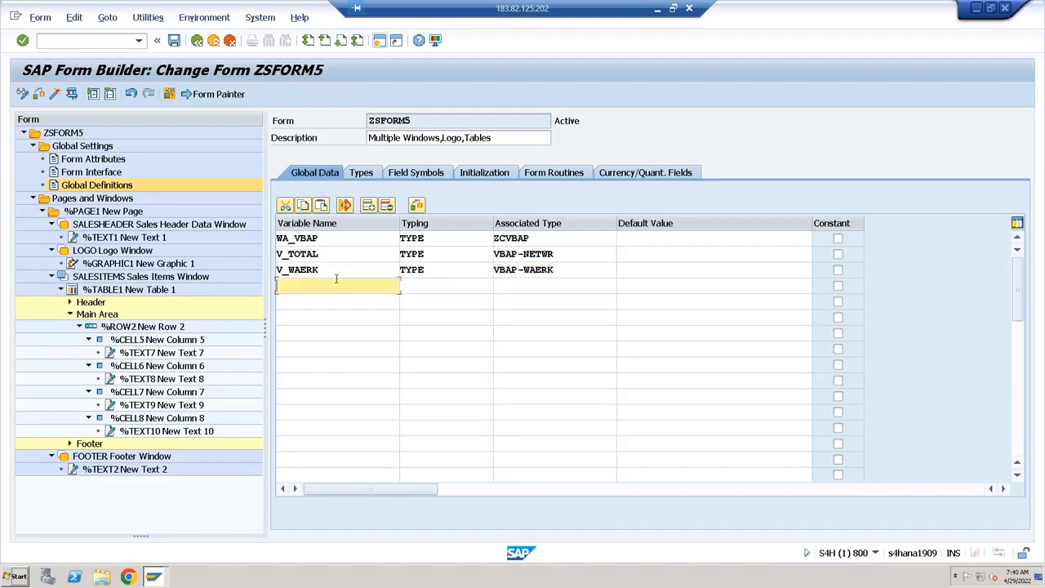
Add a currency reference in the global definitions linking field WA_VBAP-NETWR to reference field V_WAERK.
{"action": "left_click", "coordinate": [324, 265]}
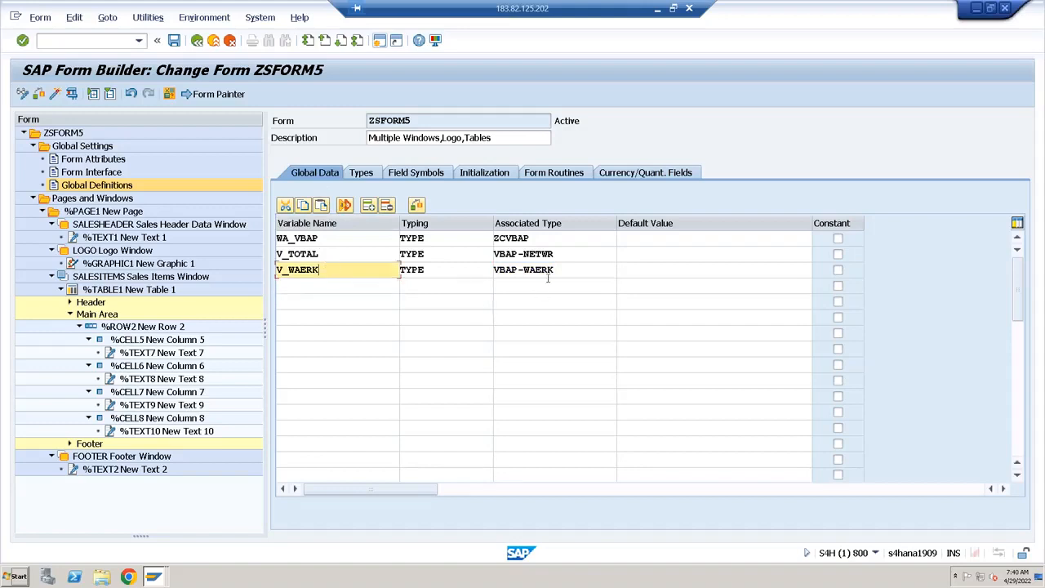
{"action": "key", "text": "shift+Home"}
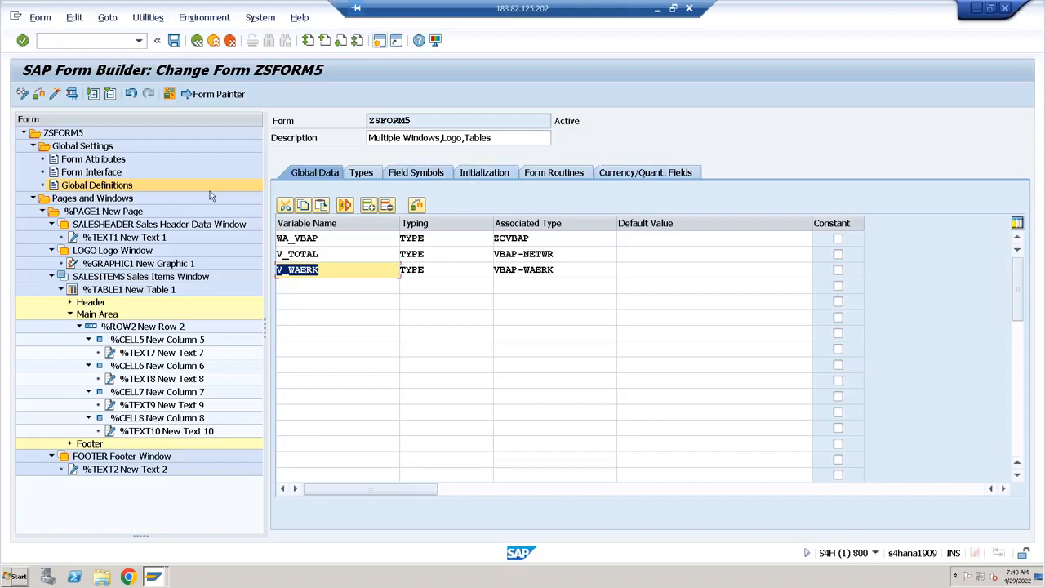
{"action": "left_click", "coordinate": [112, 187]}
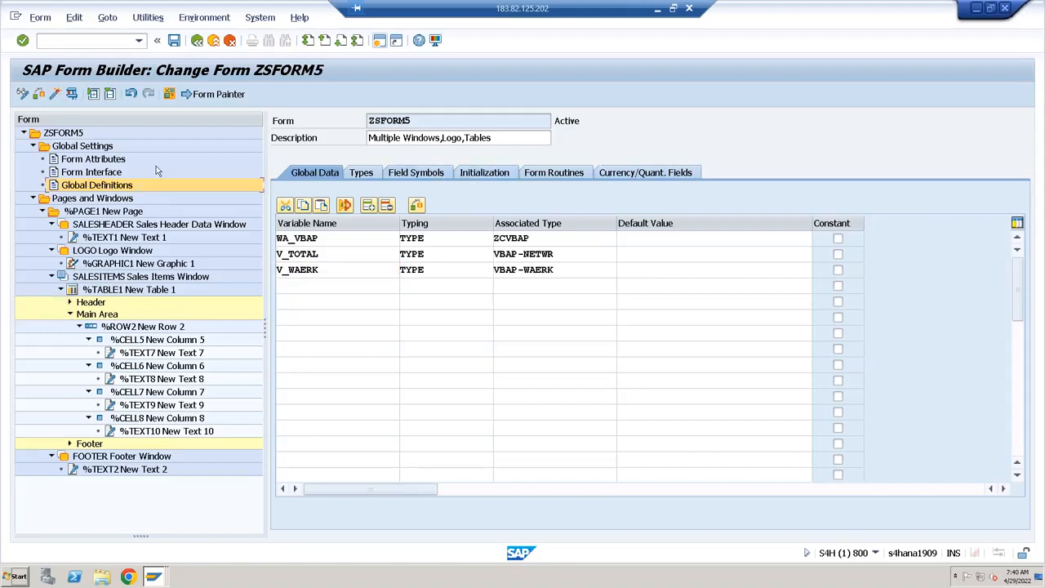
{"action": "left_click", "coordinate": [658, 177]}
{"action": "left_click", "coordinate": [304, 256]}
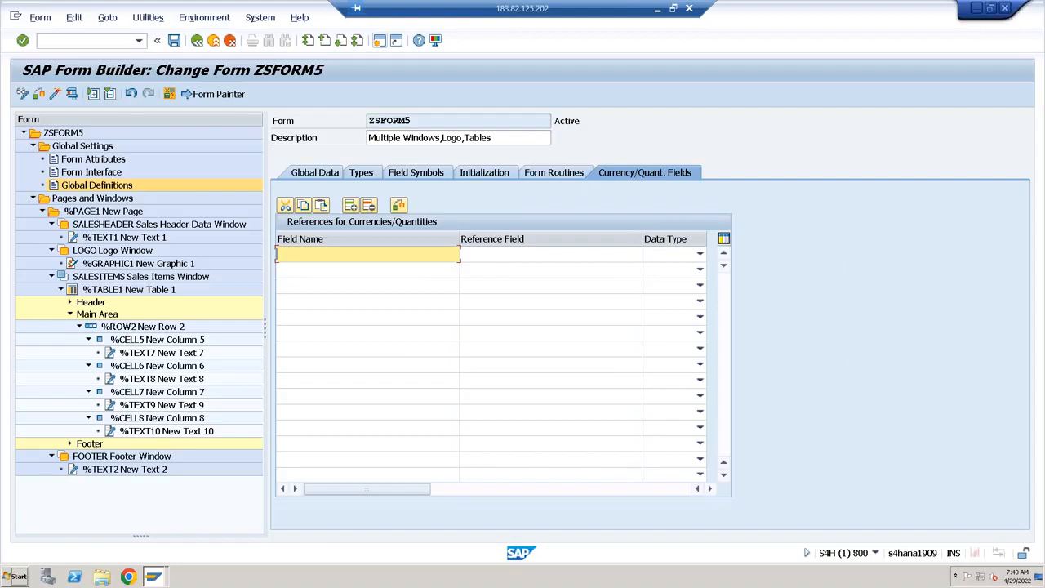
{"action": "type", "text": "wa_vbap-netwr"}
{"action": "key", "text": "Tab"}
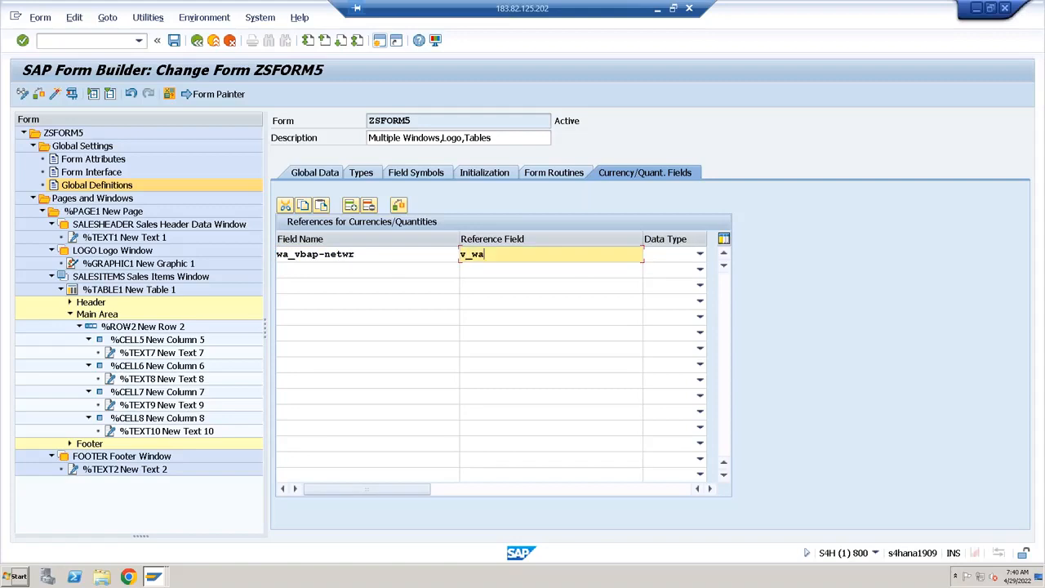
{"action": "key", "text": "Return"}
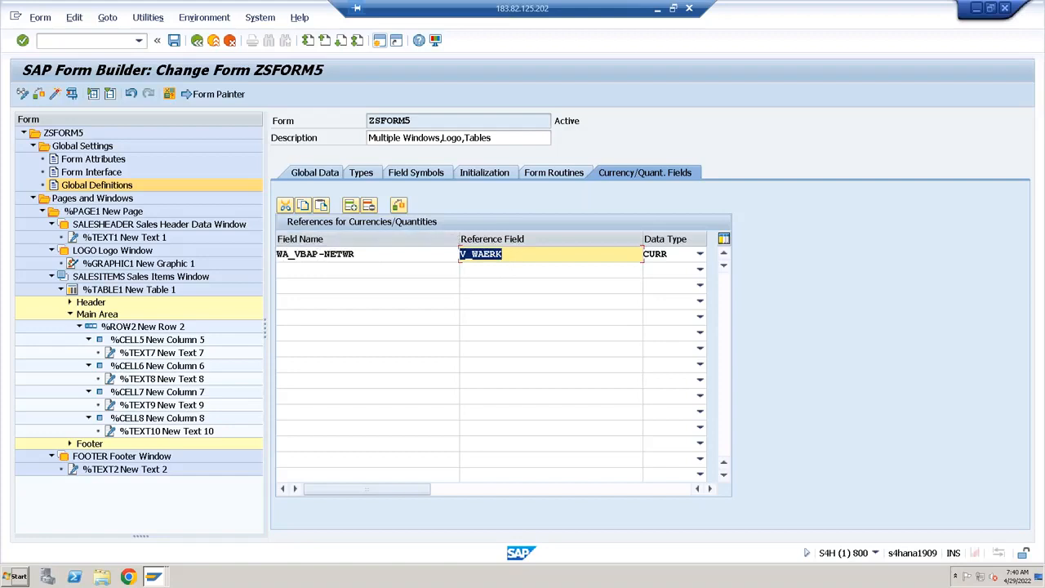
Compare the WA_VBAP-NETWR currency reference with the global data entry for V_WAERK and its associated type.
{"action": "left_click", "coordinate": [328, 175]}
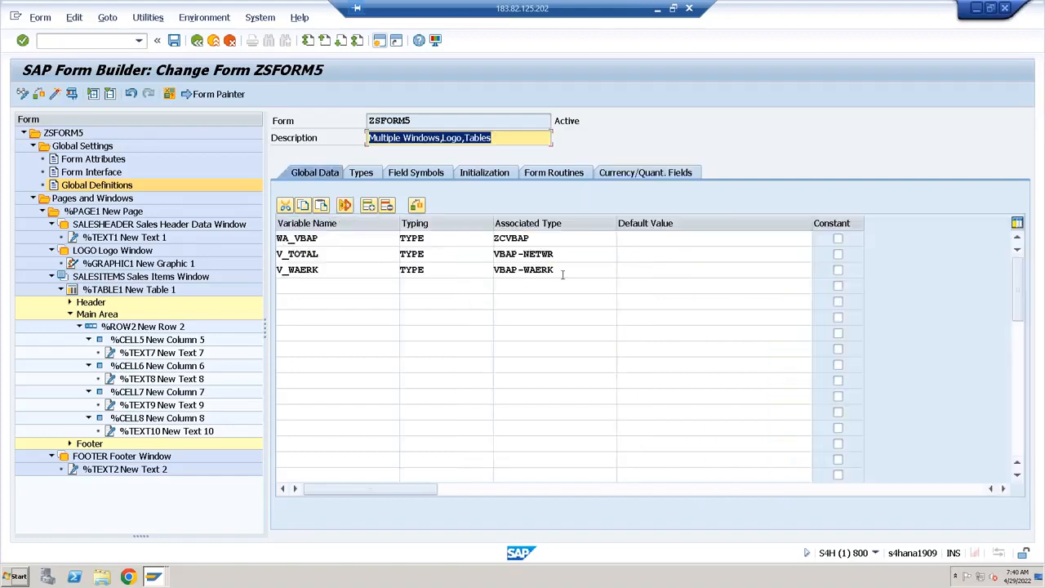
{"action": "left_click_drag", "start_coordinate": [562, 270], "coordinate": [520, 269]}
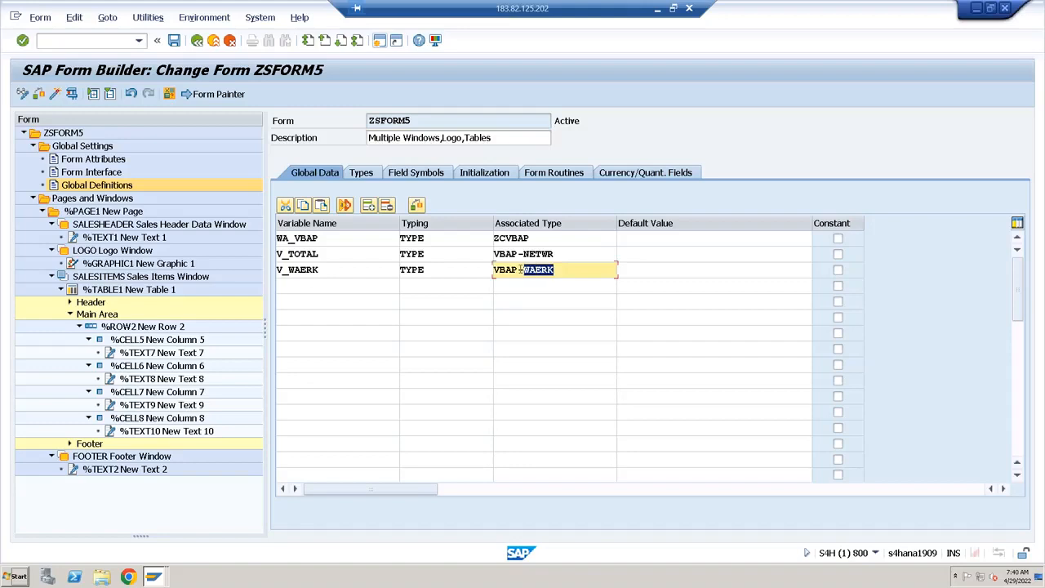
{"action": "left_click", "coordinate": [624, 170]}
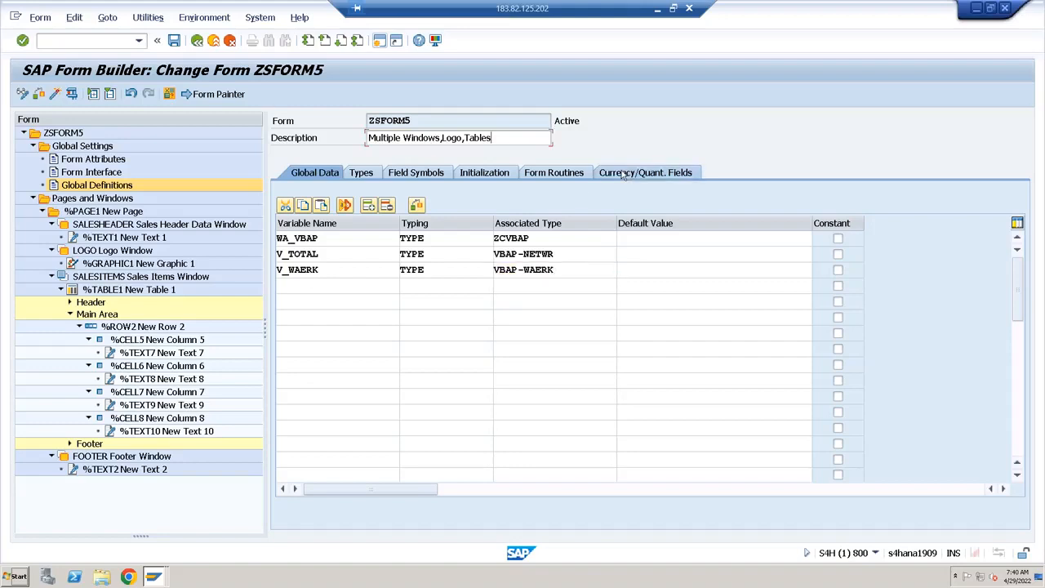
{"action": "left_click_drag", "start_coordinate": [365, 253], "coordinate": [258, 256]}
{"action": "left_click_drag", "start_coordinate": [364, 255], "coordinate": [263, 264]}
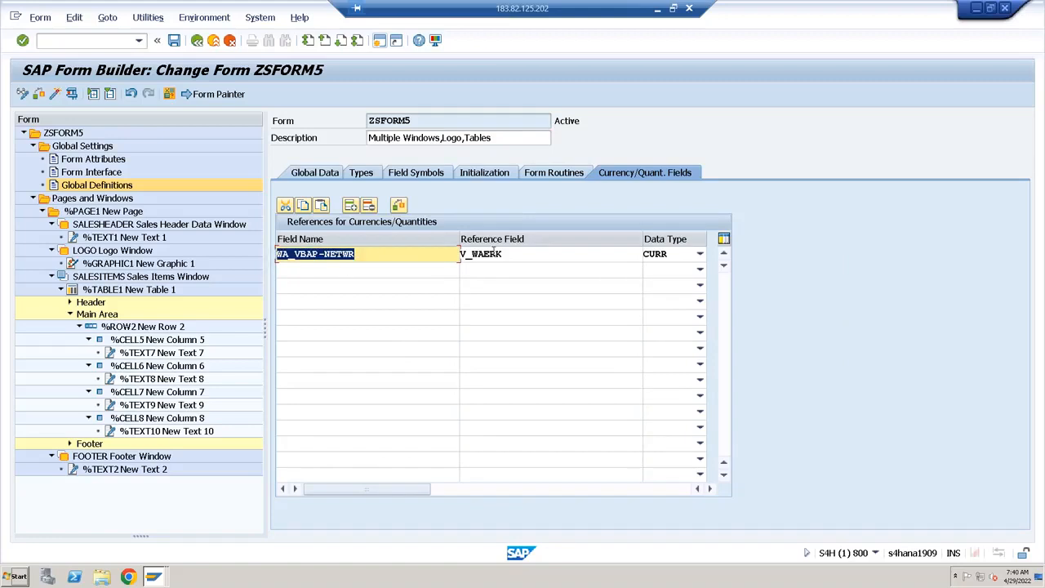
{"action": "left_click_drag", "start_coordinate": [507, 257], "coordinate": [449, 257]}
{"action": "left_click", "coordinate": [315, 173]}
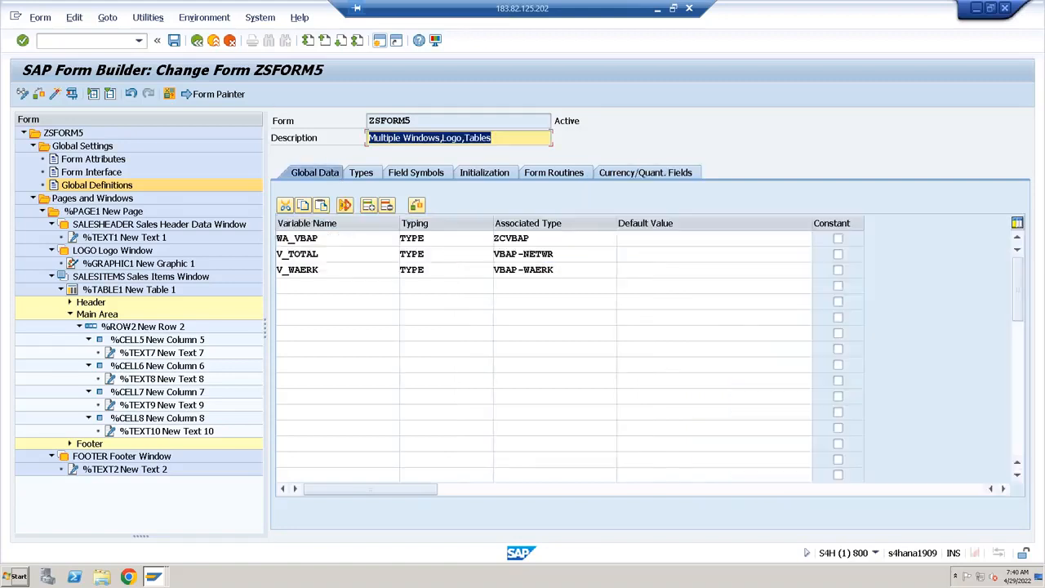
{"action": "left_click_drag", "start_coordinate": [560, 266], "coordinate": [450, 272]}
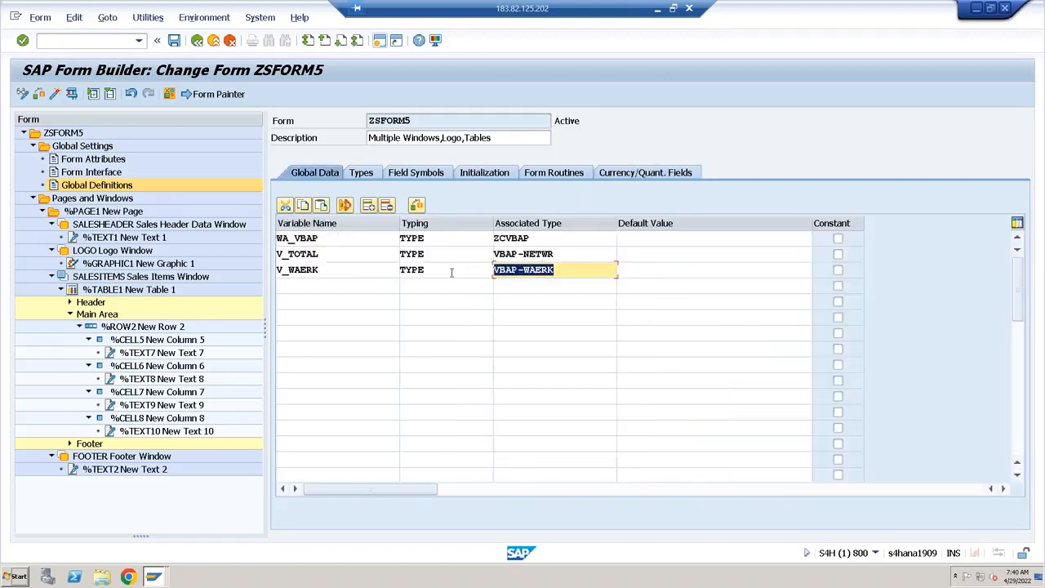
Save, check and activate form ZSFORM5 with the new currency reference.
{"action": "left_click", "coordinate": [174, 40]}
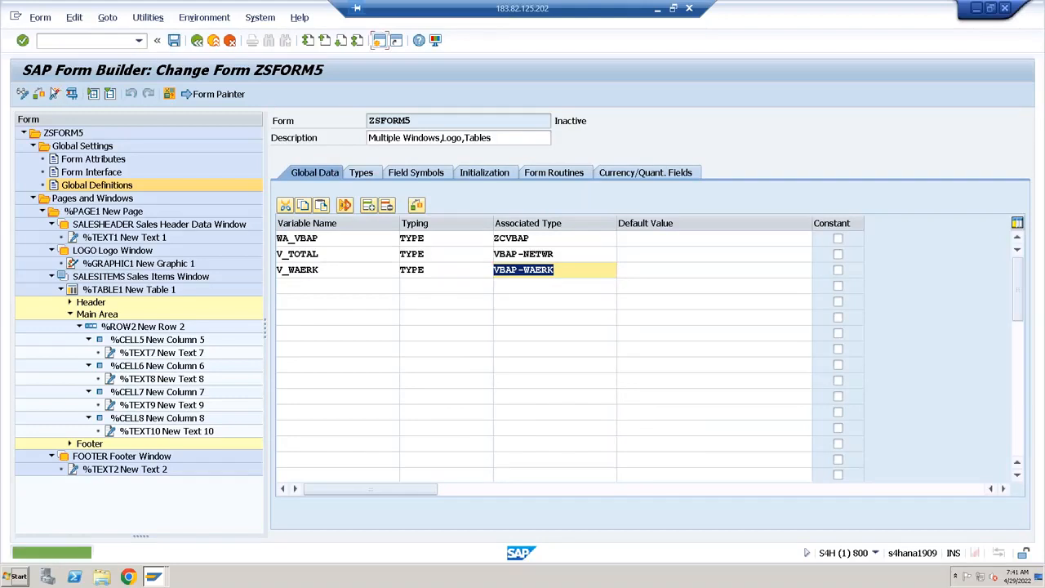
{"action": "left_click", "coordinate": [41, 93]}
{"action": "left_click", "coordinate": [54, 94]}
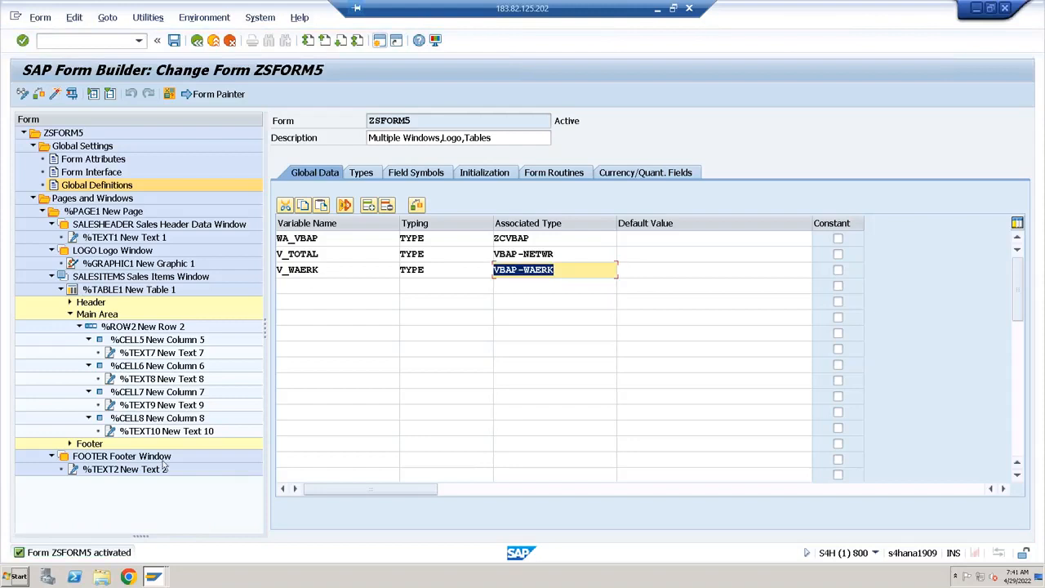
Switch to report ZCALLSFORM5 in the ABAP Editor and run it for a sales document number.
{"action": "left_click", "coordinate": [163, 577]}
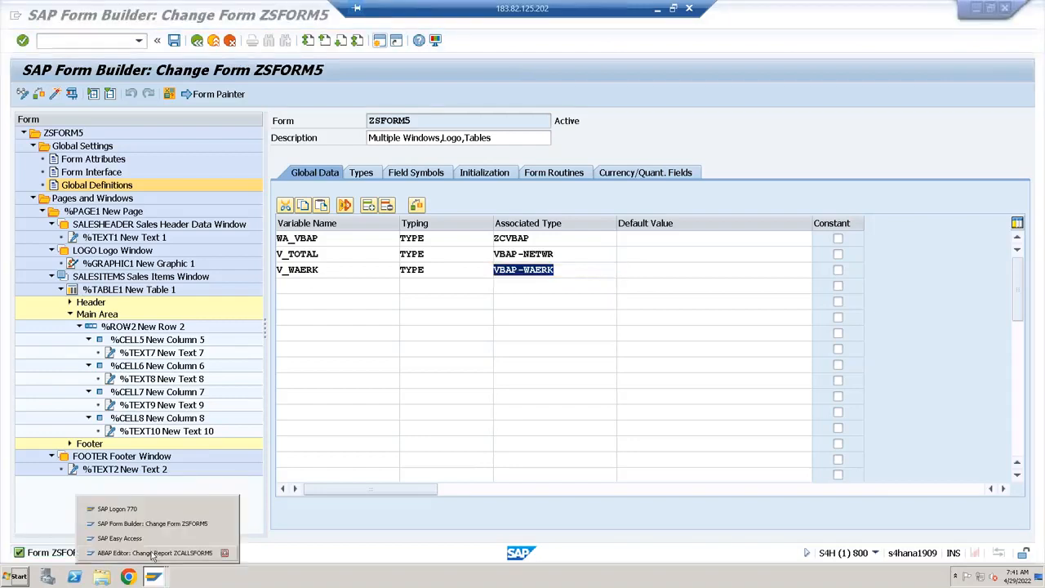
{"action": "left_click", "coordinate": [154, 555]}
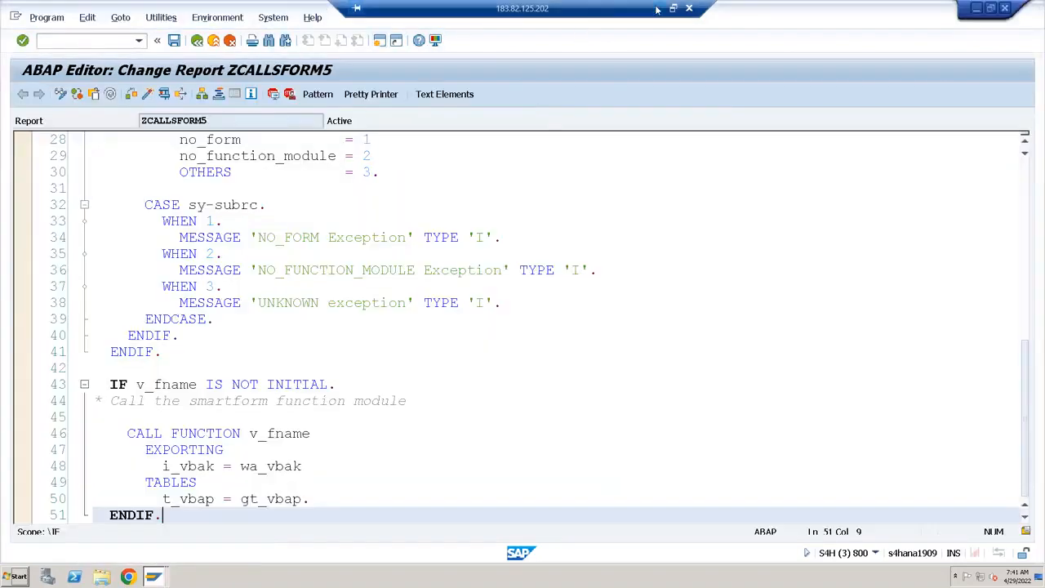
{"action": "left_click", "coordinate": [657, 8]}
{"action": "left_click", "coordinate": [587, 574]}
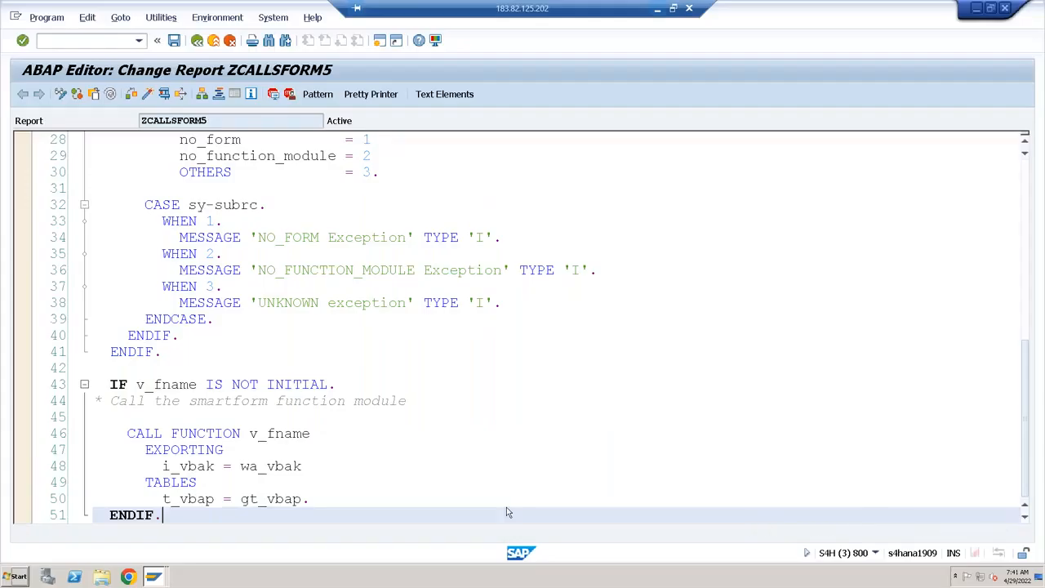
{"action": "left_click", "coordinate": [163, 94]}
{"action": "type", "text": "30"}
{"action": "key", "text": "Tab"}
{"action": "left_click", "coordinate": [22, 95]}
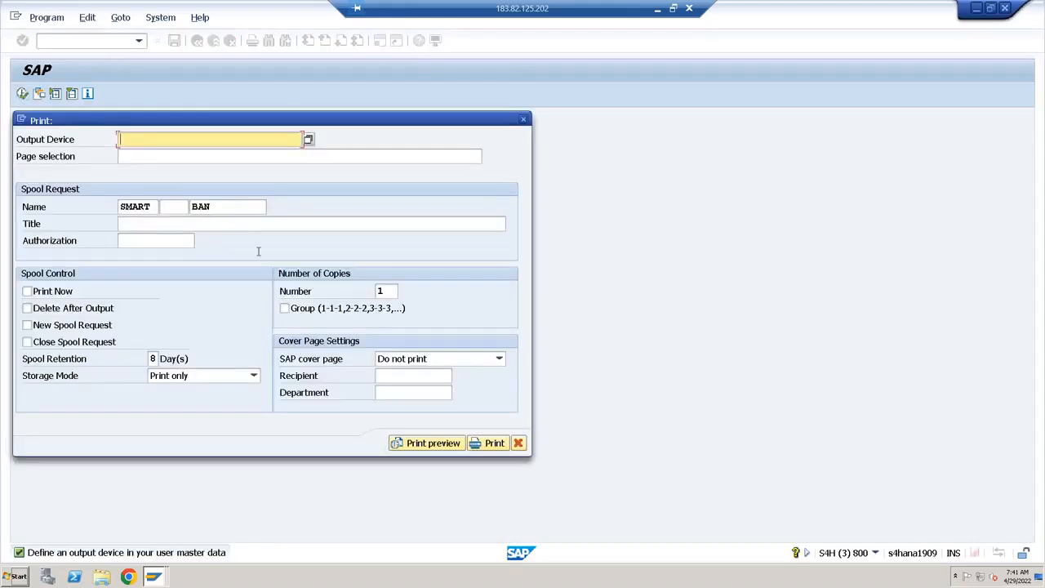
View the form's print preview with output device LP01 and return to the ZCALLSFORM5 code.
{"action": "key", "text": "BackSpace"}
{"action": "left_click", "coordinate": [150, 153]}
{"action": "left_click", "coordinate": [425, 445]}
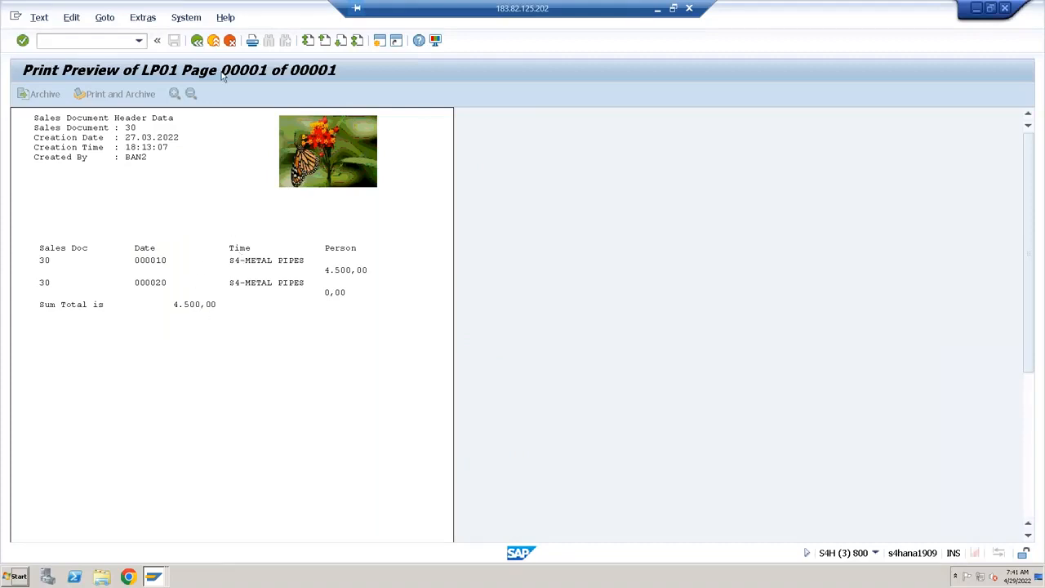
{"action": "left_click", "coordinate": [197, 42]}
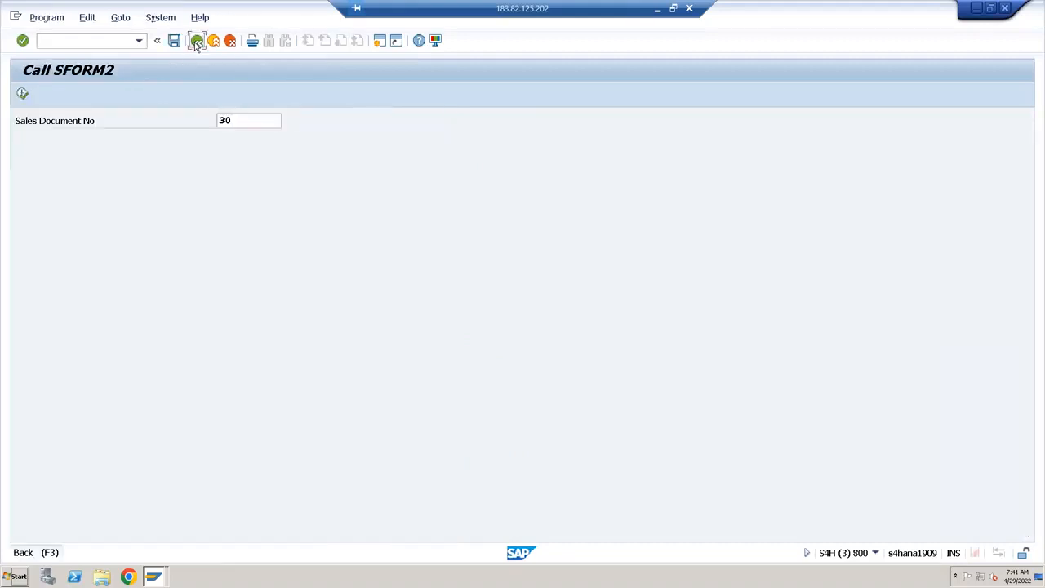
{"action": "left_click", "coordinate": [196, 41]}
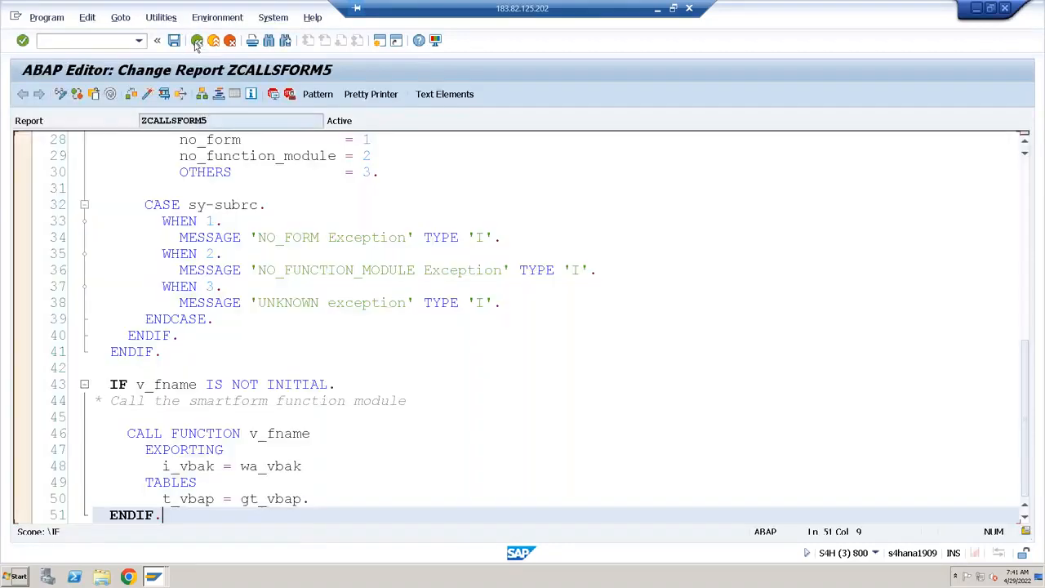
Switch back to form ZSFORM5 and apply the framed pattern with all horizontal and vertical lines to %TABLE1.
{"action": "left_click", "coordinate": [161, 577]}
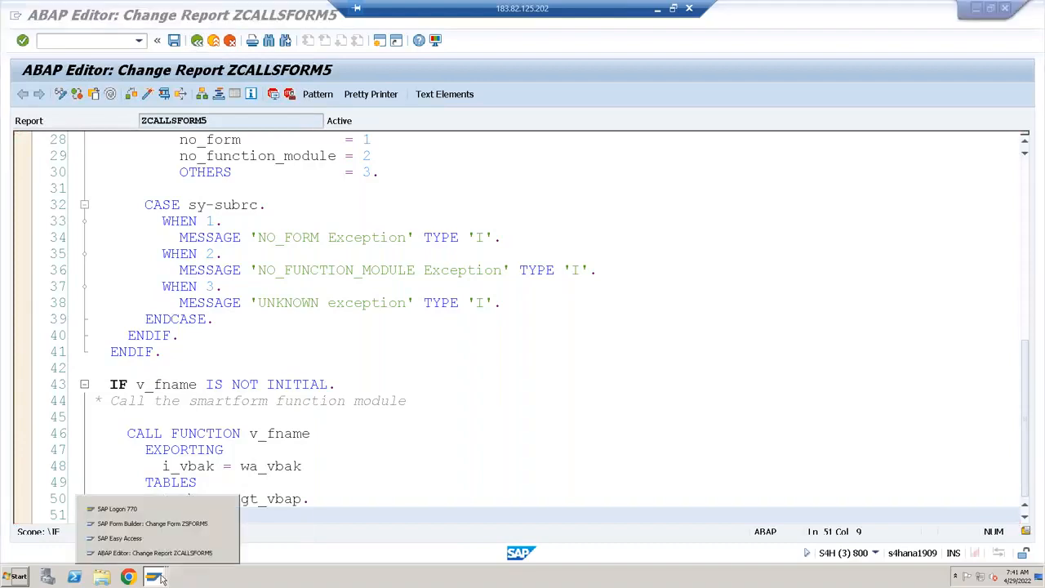
{"action": "left_click", "coordinate": [154, 529]}
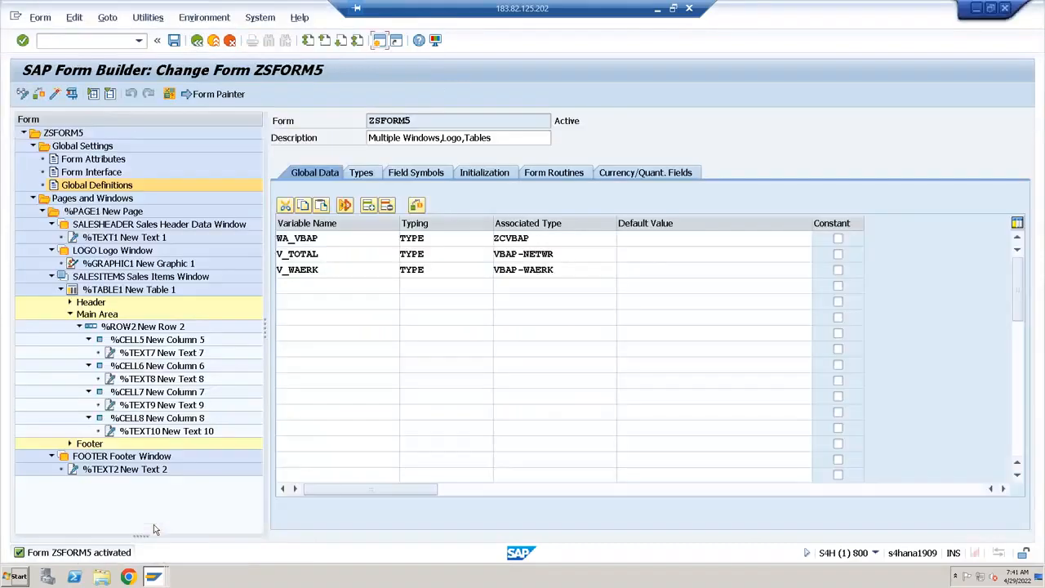
{"action": "left_click", "coordinate": [123, 290]}
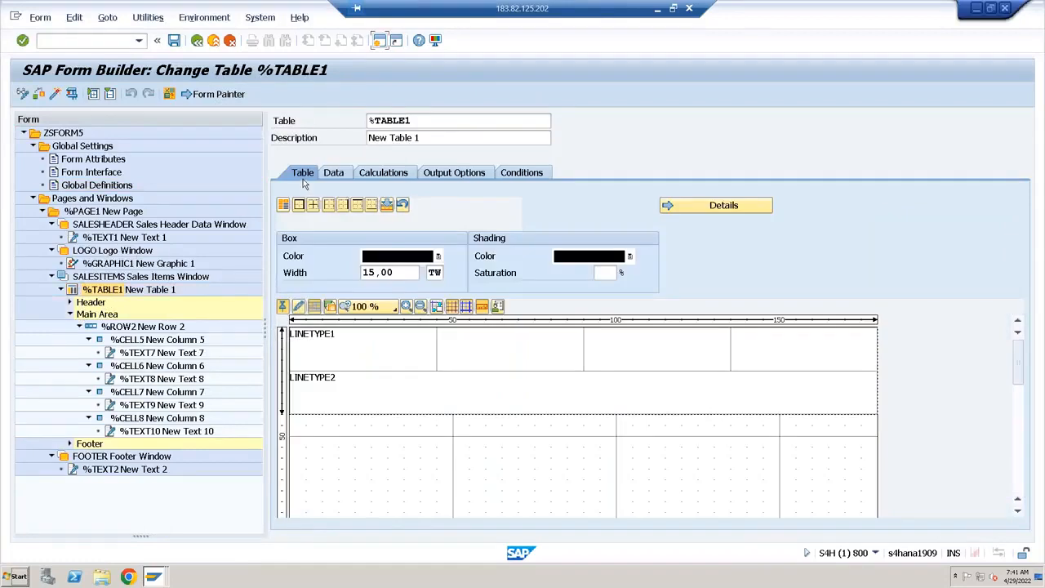
{"action": "left_click", "coordinate": [284, 205]}
{"action": "left_click", "coordinate": [110, 334]}
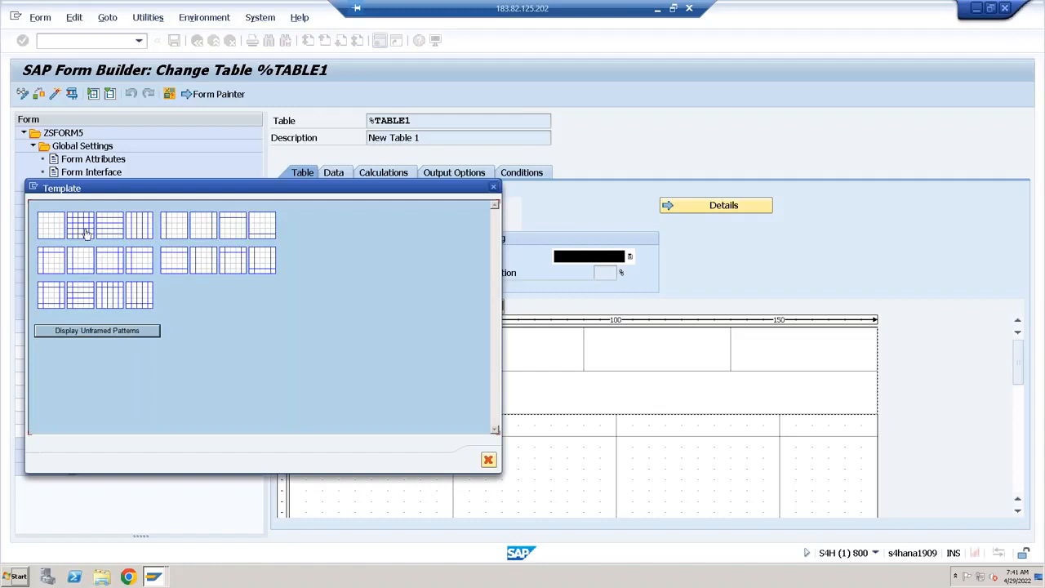
{"action": "left_click", "coordinate": [86, 233]}
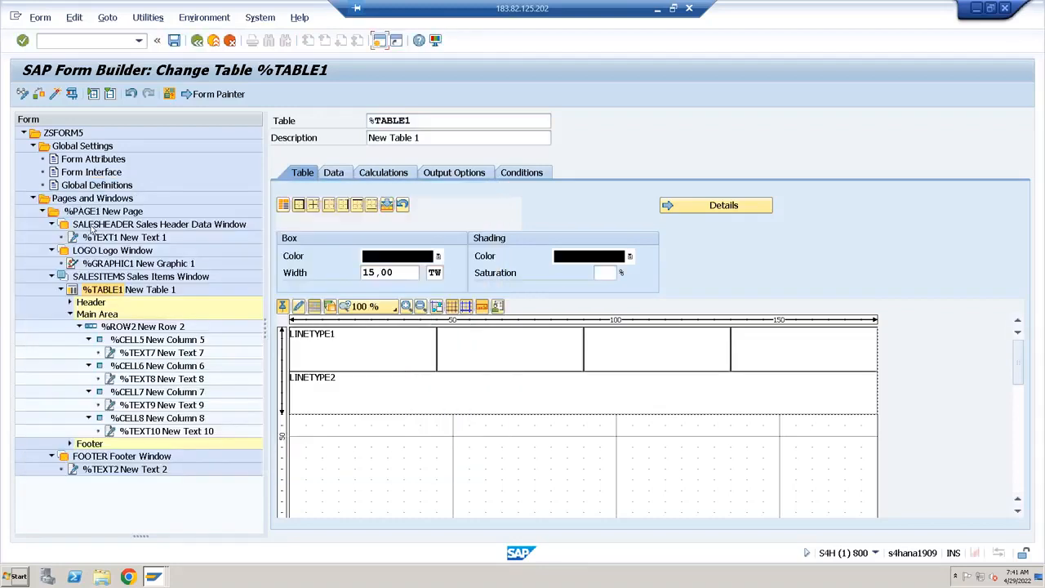
Save, check and activate form ZSFORM5 with the framed table.
{"action": "left_click", "coordinate": [173, 40]}
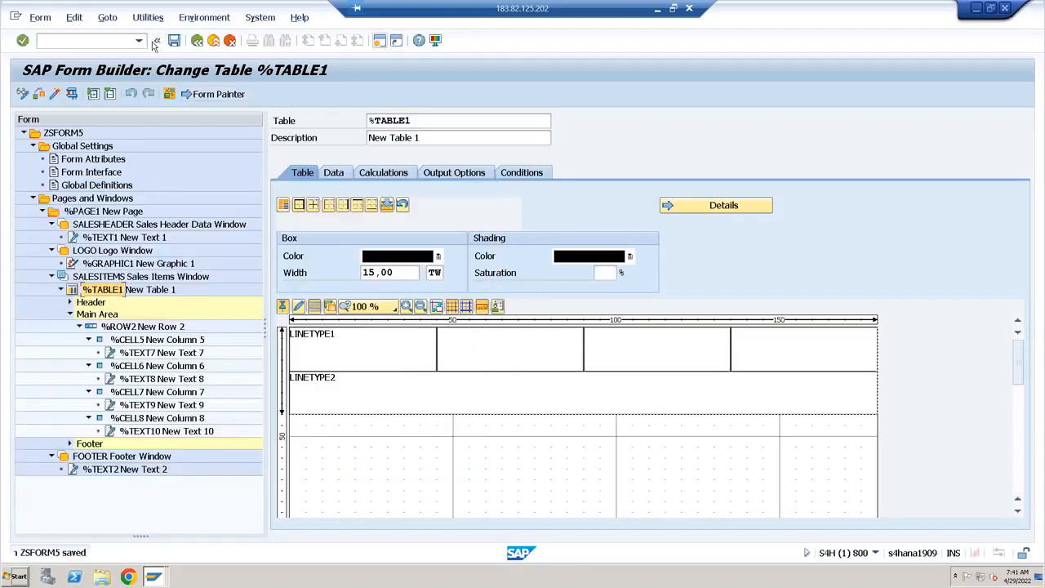
{"action": "left_click", "coordinate": [40, 95]}
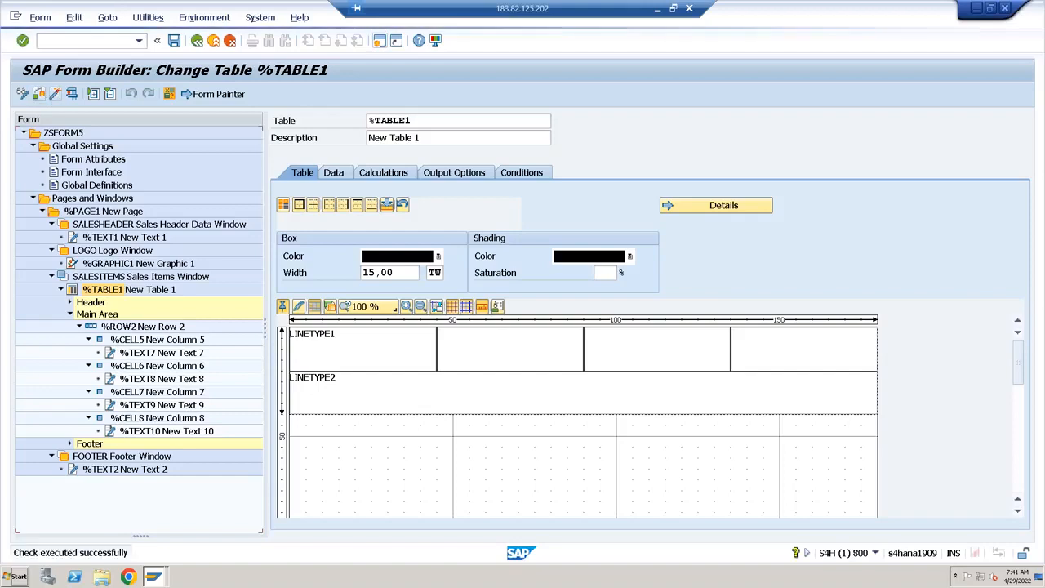
{"action": "left_click", "coordinate": [55, 93]}
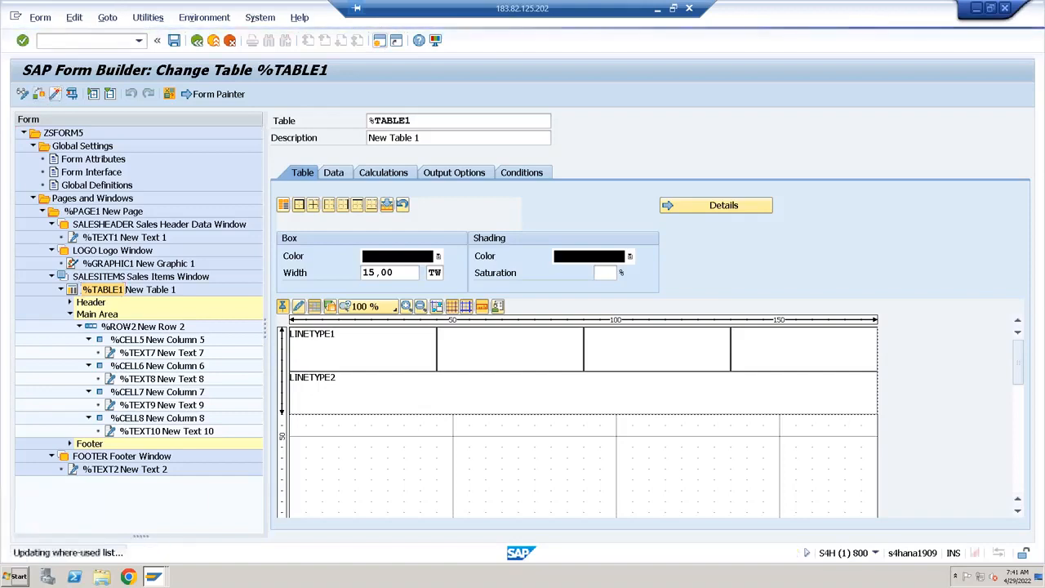
Return to report ZCALLSFORM5 and run it again for the same sales document.
{"action": "left_click", "coordinate": [153, 576]}
{"action": "left_click", "coordinate": [150, 553]}
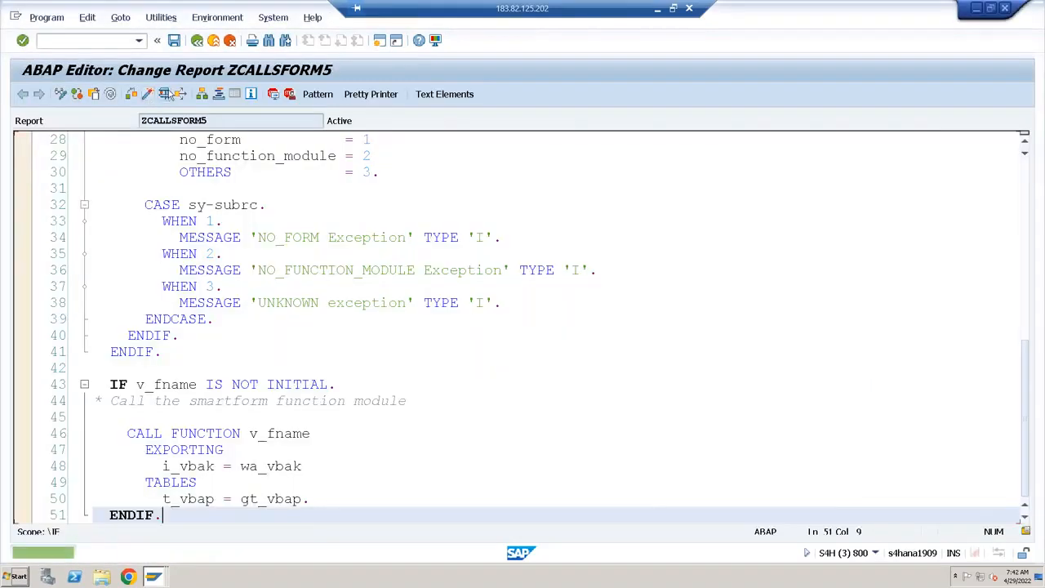
{"action": "left_click", "coordinate": [164, 94]}
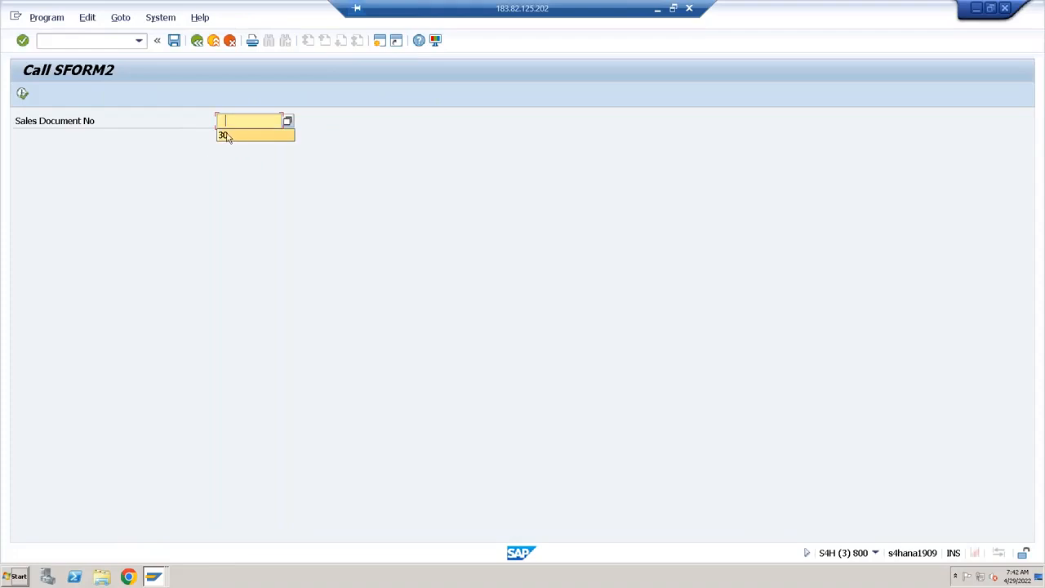
{"action": "left_click", "coordinate": [225, 136]}
{"action": "left_click", "coordinate": [22, 94]}
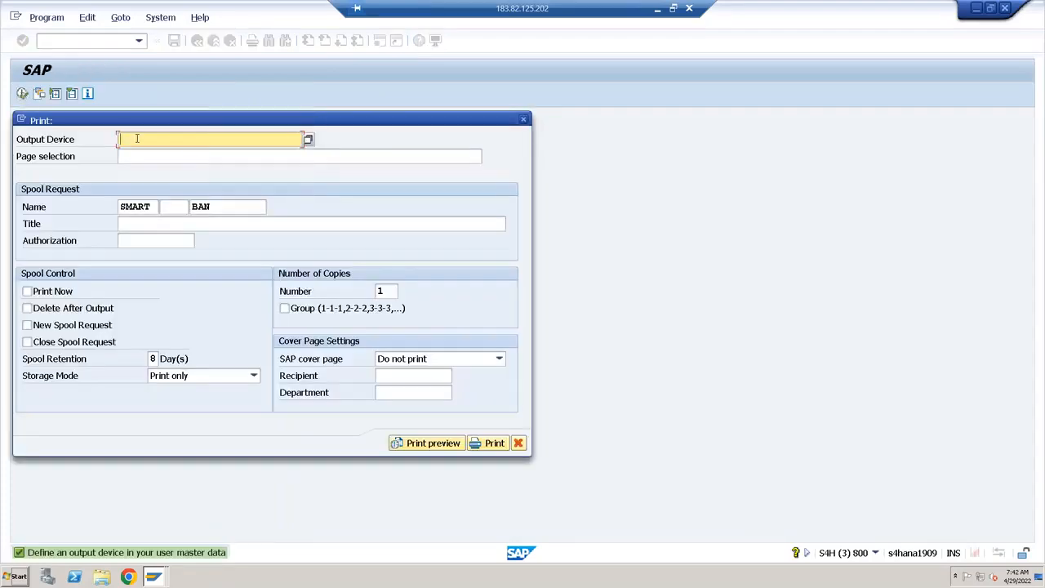
Open the print preview with output device LP01 and examine the bordered sales items table down the page.
{"action": "left_click", "coordinate": [131, 141]}
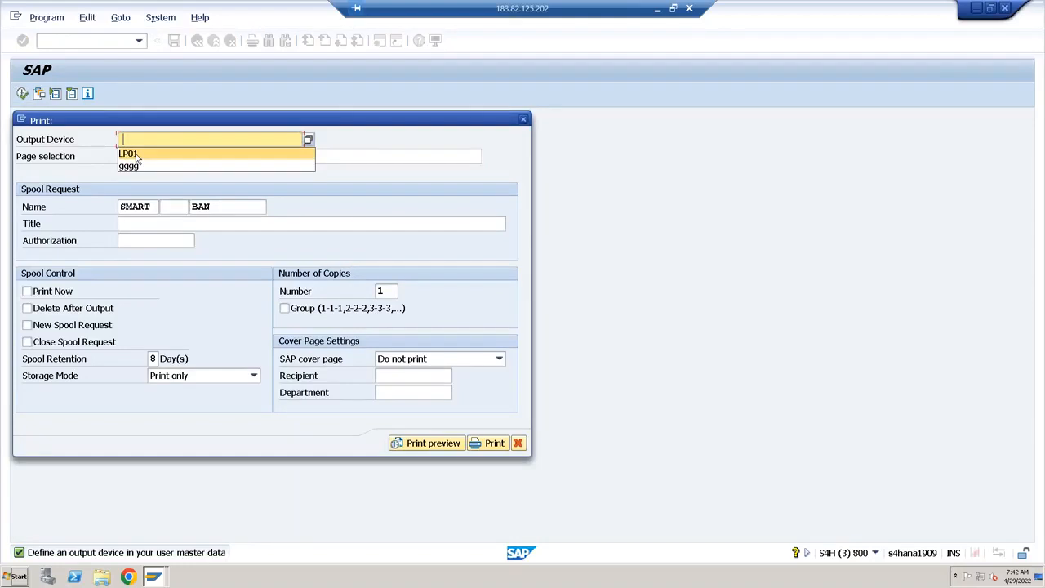
{"action": "left_click", "coordinate": [136, 154]}
{"action": "left_click", "coordinate": [425, 443]}
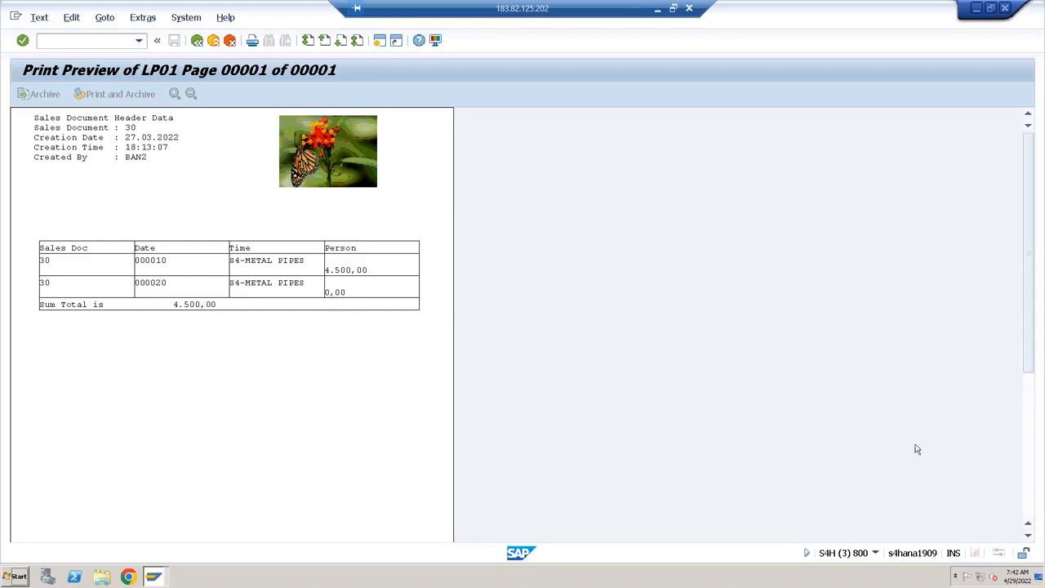
{"action": "left_click", "coordinate": [1028, 537]}
{"action": "left_click", "coordinate": [1028, 536]}
{"action": "left_click", "coordinate": [1028, 536]}
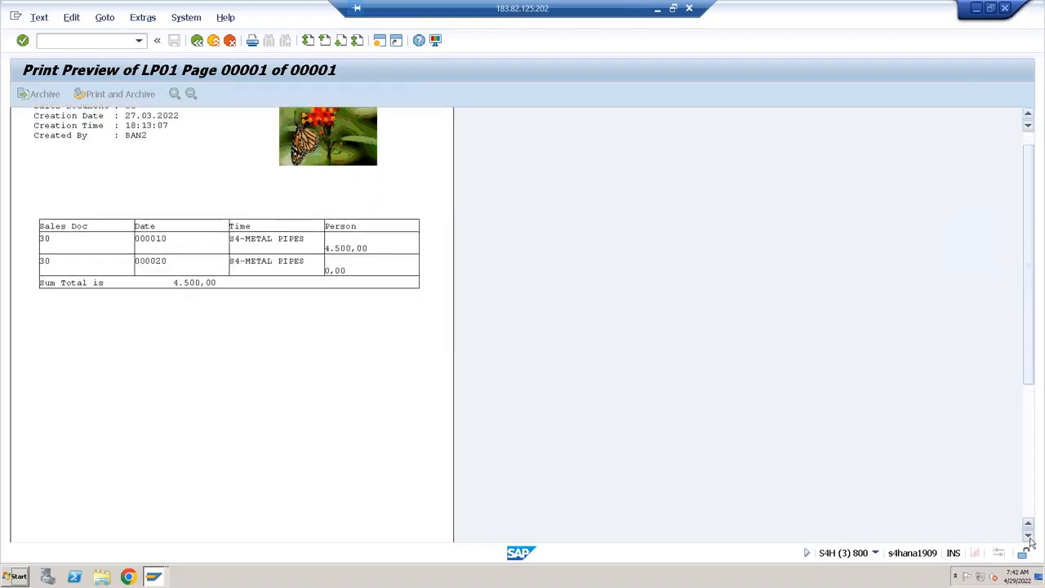
Examine the page number footer at the page's end and the header data with logo at its beginning in the print preview.
{"action": "left_click", "coordinate": [1028, 536]}
{"action": "left_click", "coordinate": [1028, 536]}
{"action": "left_click", "coordinate": [1028, 537]}
{"action": "left_click", "coordinate": [1028, 536]}
{"action": "left_click", "coordinate": [1028, 536]}
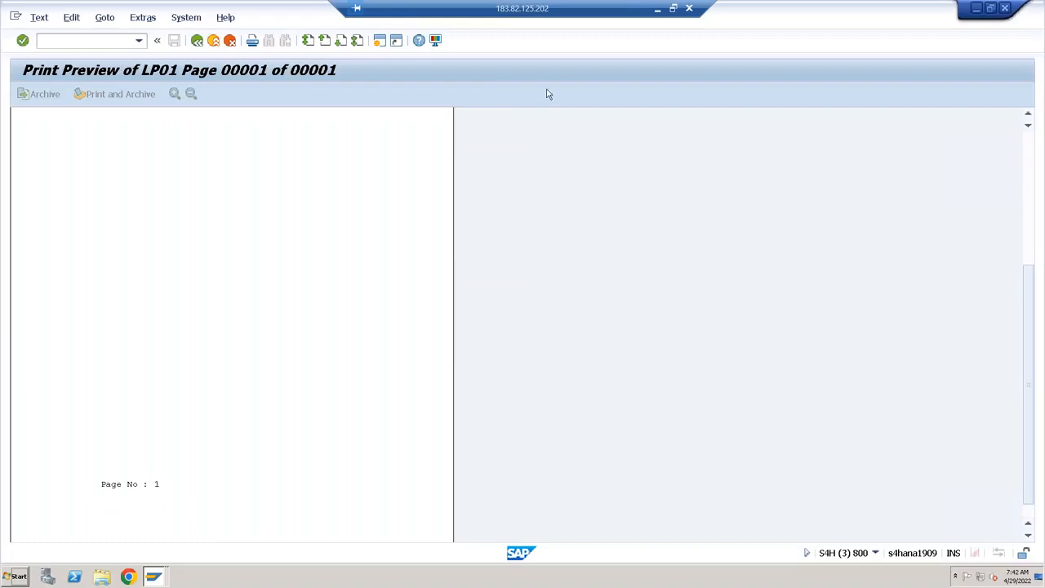
{"action": "left_click", "coordinate": [1031, 161]}
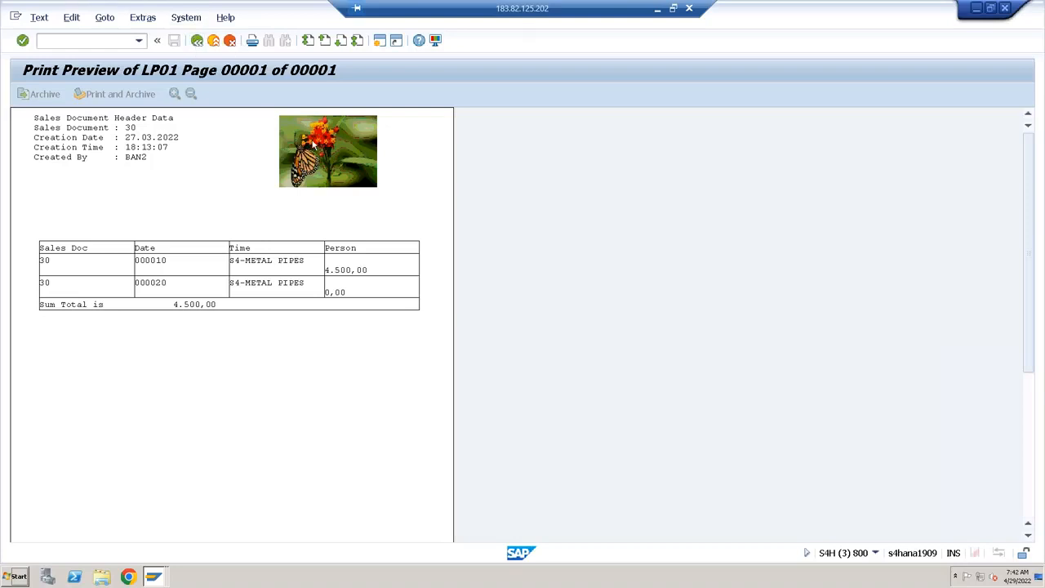
Leave the print preview for the source code of report ZCALLSFORM5, and minimize the remote session to show the layout drawing in Paint.
{"action": "left_click", "coordinate": [197, 40]}
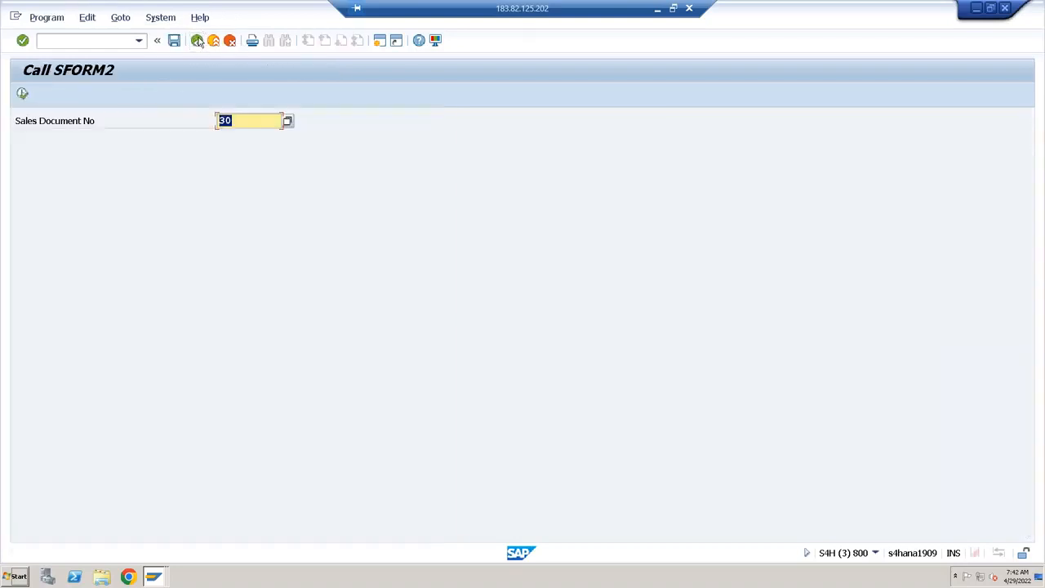
{"action": "left_click", "coordinate": [197, 41]}
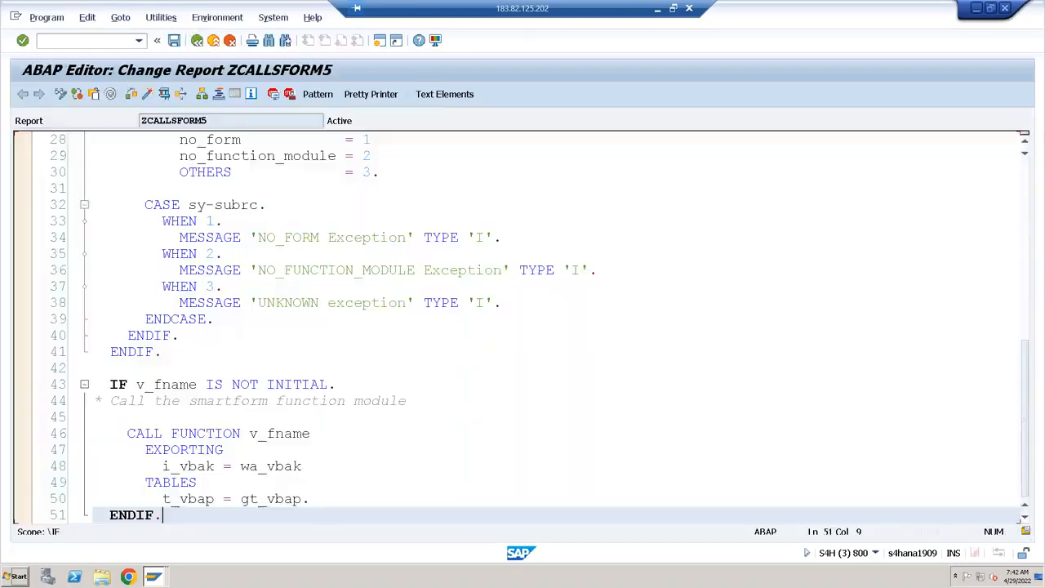
{"action": "left_click", "coordinate": [273, 370]}
{"action": "key", "text": "Up"}
{"action": "key", "text": "Up"}
{"action": "key", "text": "Up"}
{"action": "key", "text": "Up"}
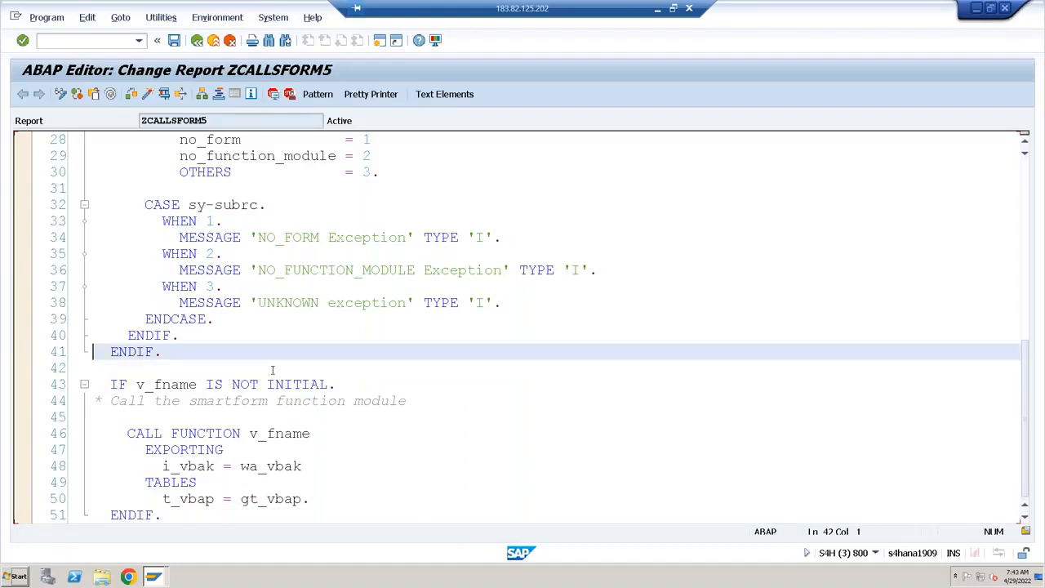
{"action": "left_click", "coordinate": [657, 8]}
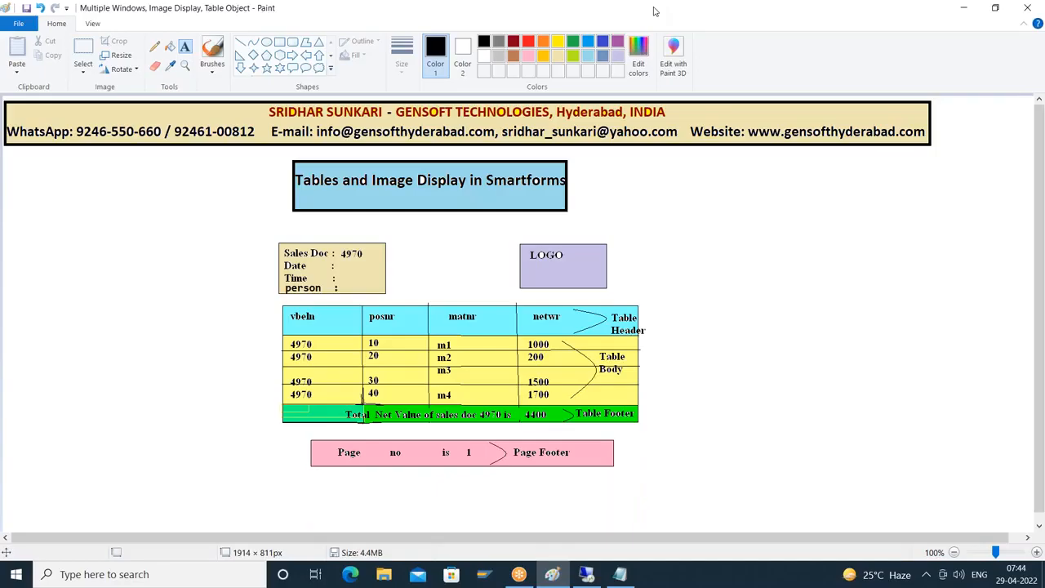